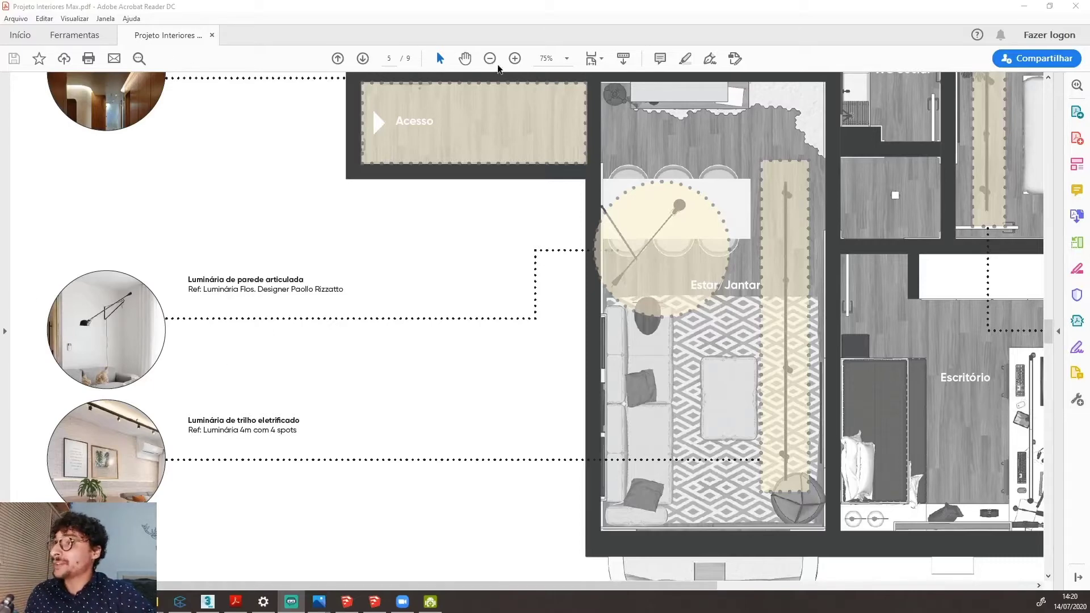
Examine the articulated wall lamp's reference text and photo up close on page 5 of the interiors project PDF.
left_click(515, 59)
left_click(515, 59)
scroll(334, 176, "down", 2)
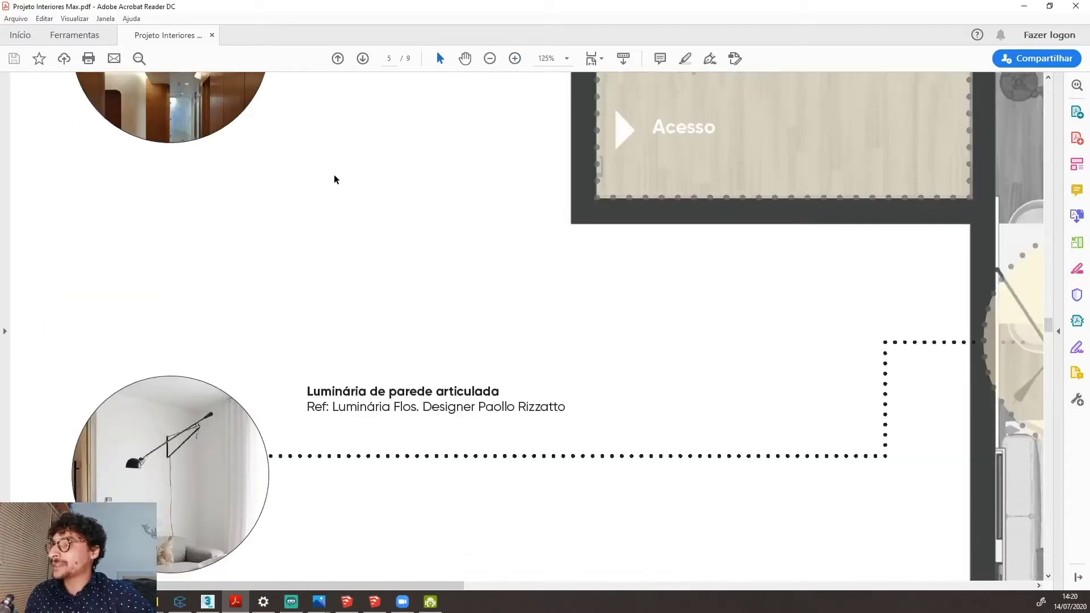
scroll(331, 213, "down", 3)
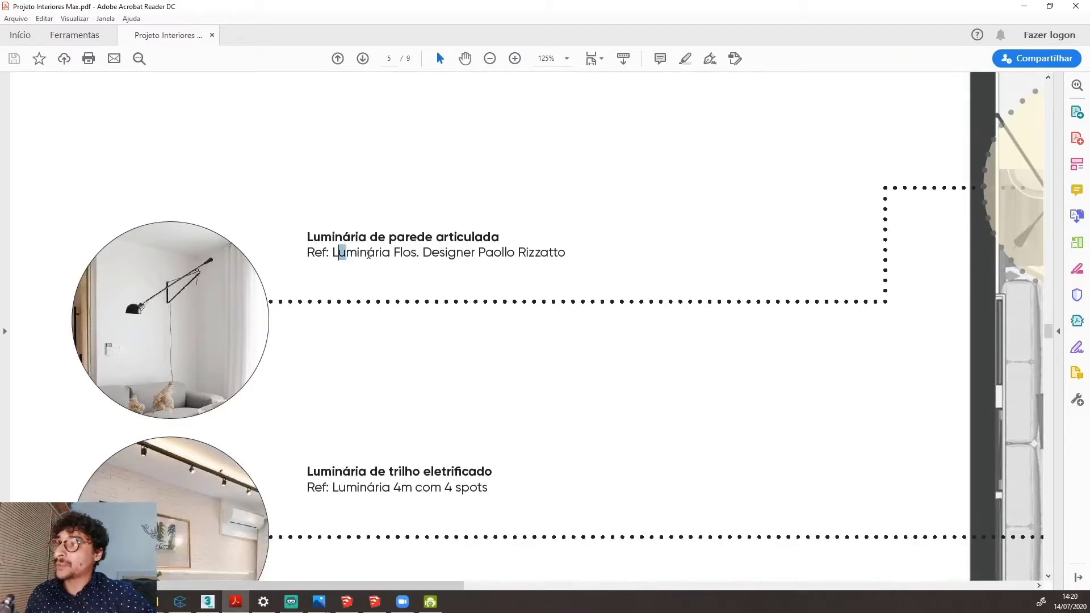
double_click(357, 253)
left_click(391, 255)
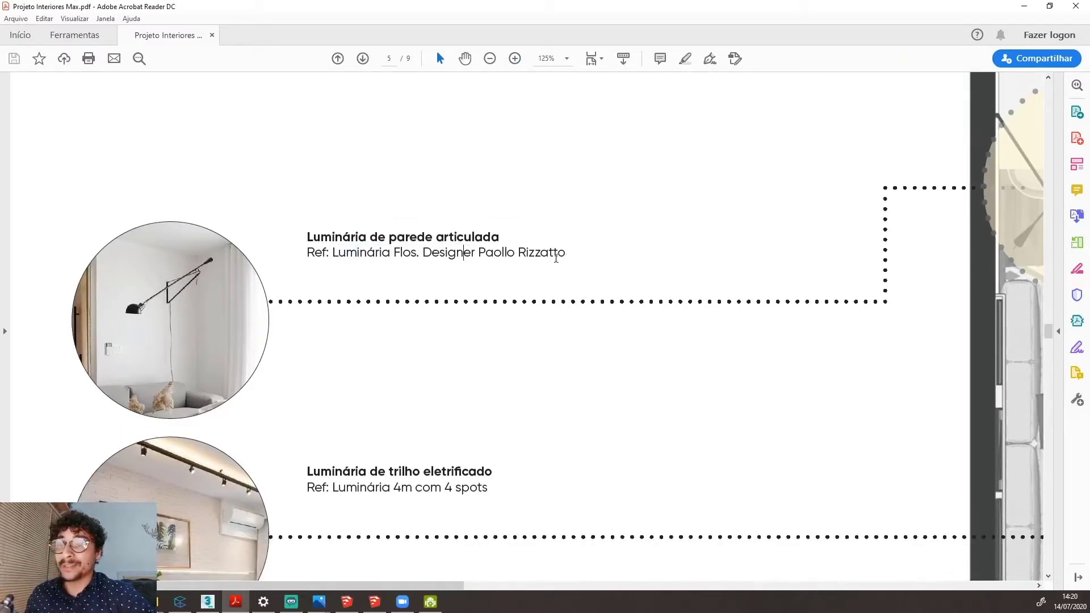
scroll(322, 244, "down", 2)
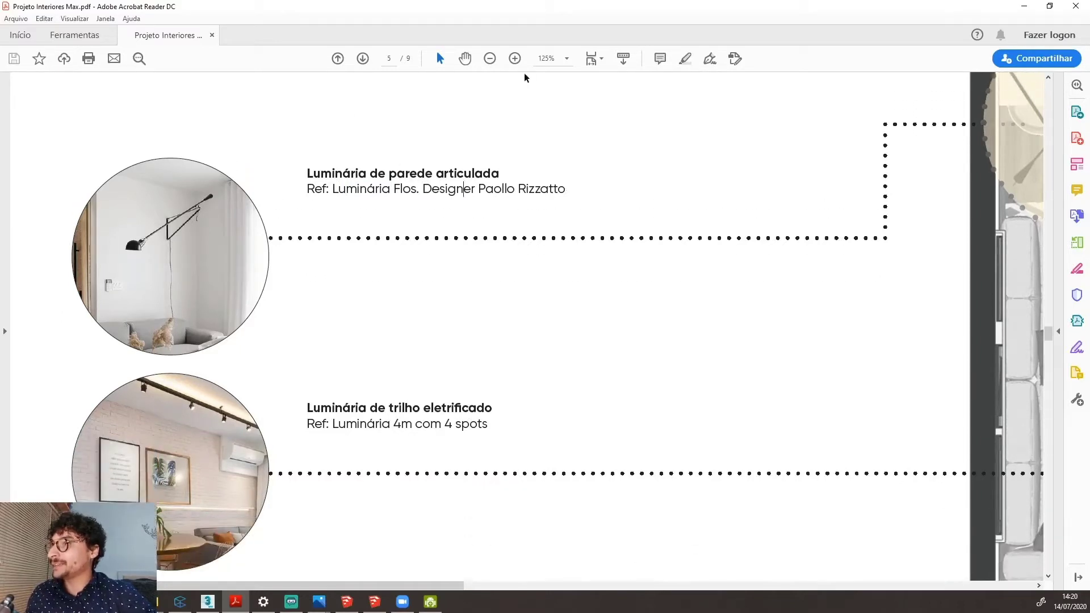
left_click(516, 61)
left_click(515, 61)
left_click(515, 61)
scroll(360, 310, "down", 4)
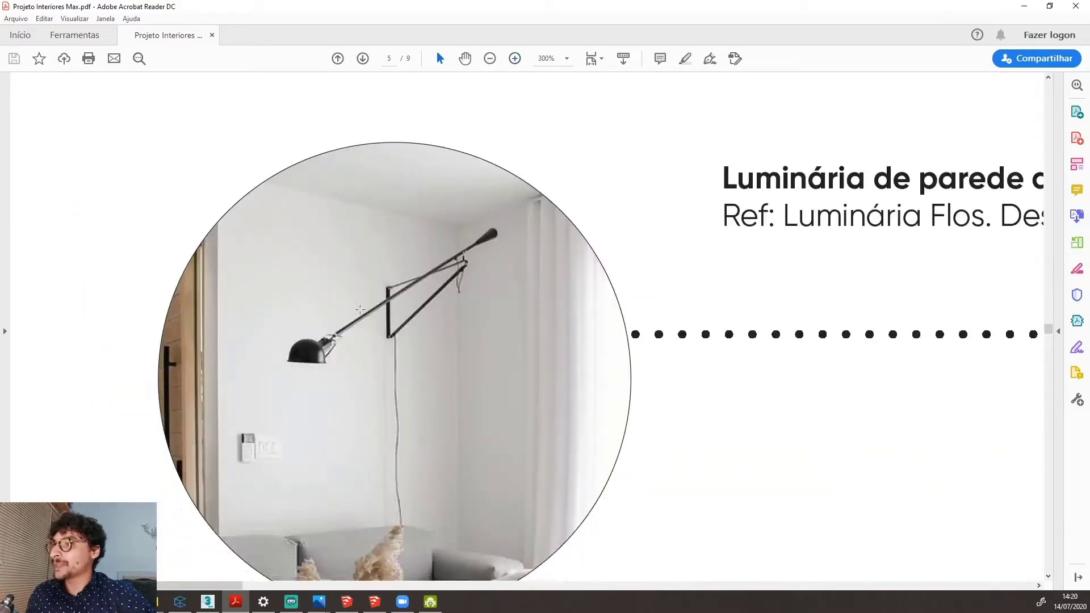
scroll(360, 309, "down", 1)
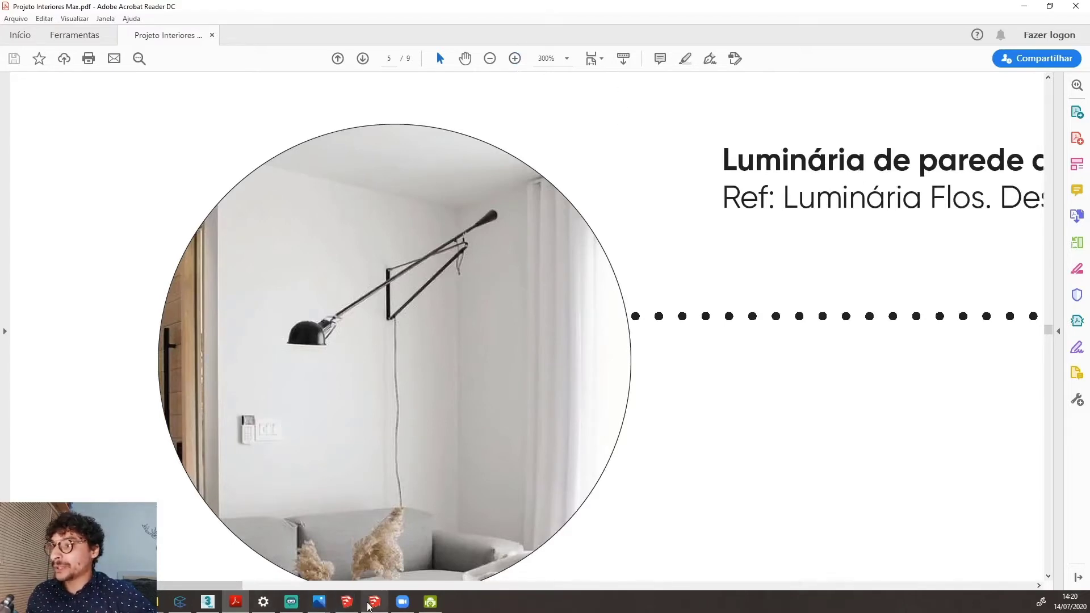
Locate the FLOS lamp's SketchUp file in the import folder of LABI VRAY MAX INT Módulo 05, then return to SketchUp.
left_click(373, 595)
mouse_move(468, 379)
middle_mouse_down()
mouse_move(530, 352)
mouse_move(415, 356)
mouse_move(398, 386)
middle_mouse_up()
mouse_move(159, 606)
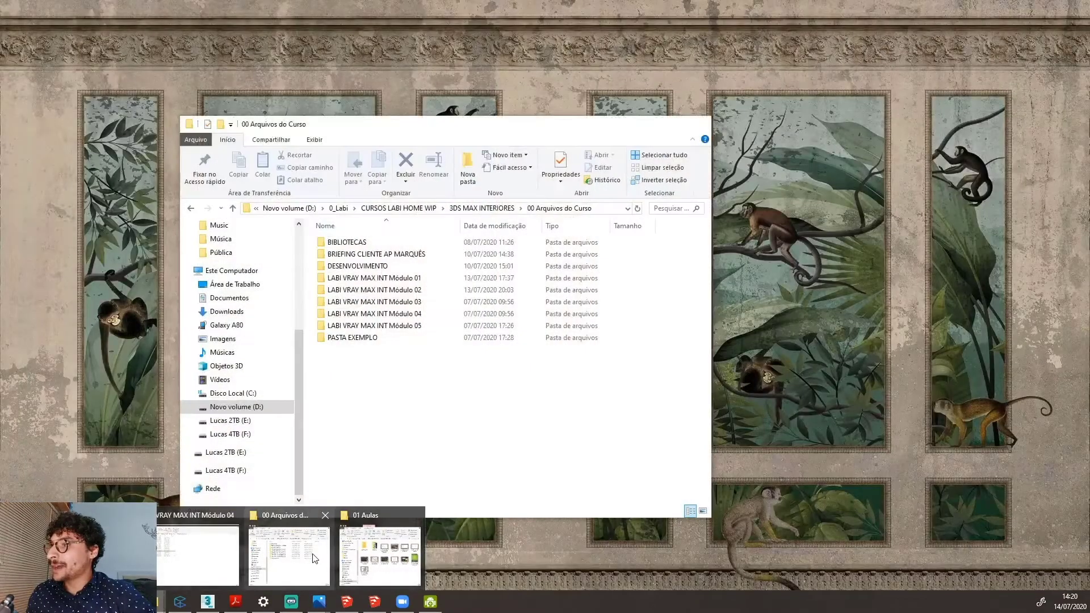
left_click(289, 554)
double_click(401, 328)
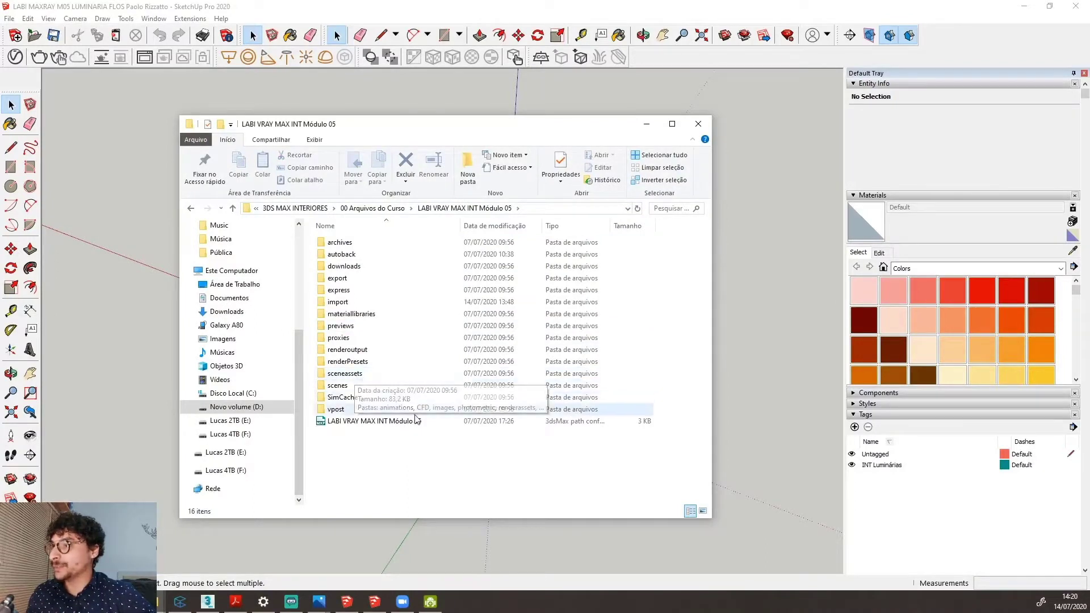
double_click(346, 301)
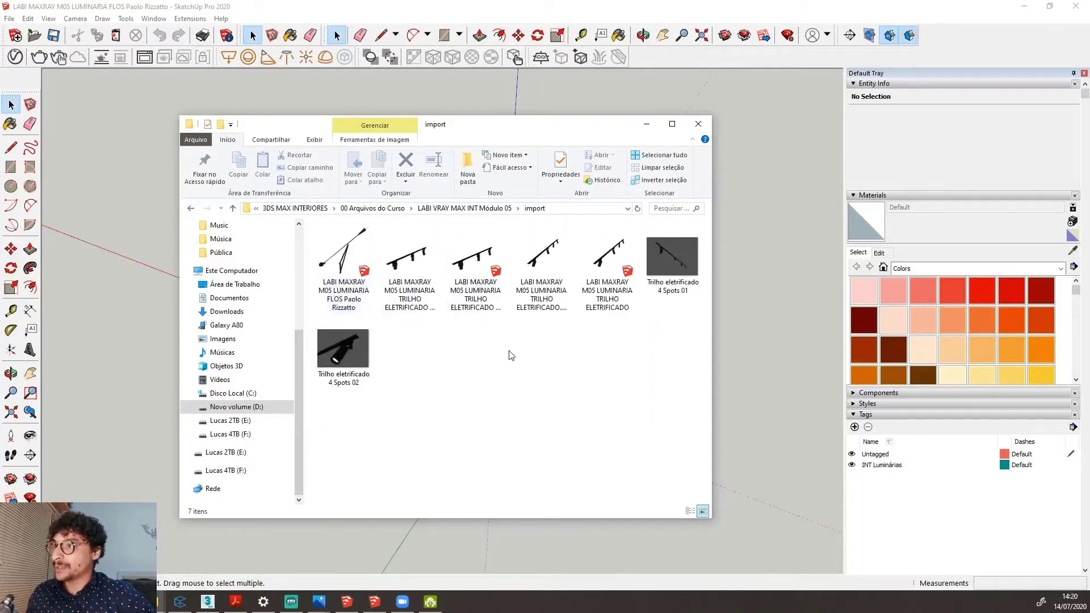
left_click(355, 290)
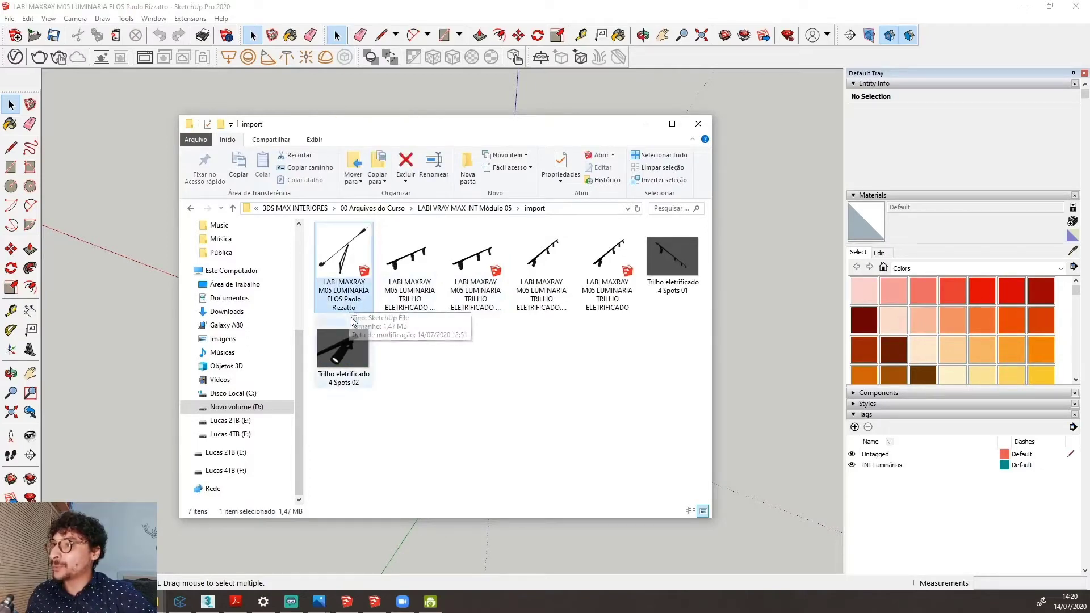
left_click(399, 396)
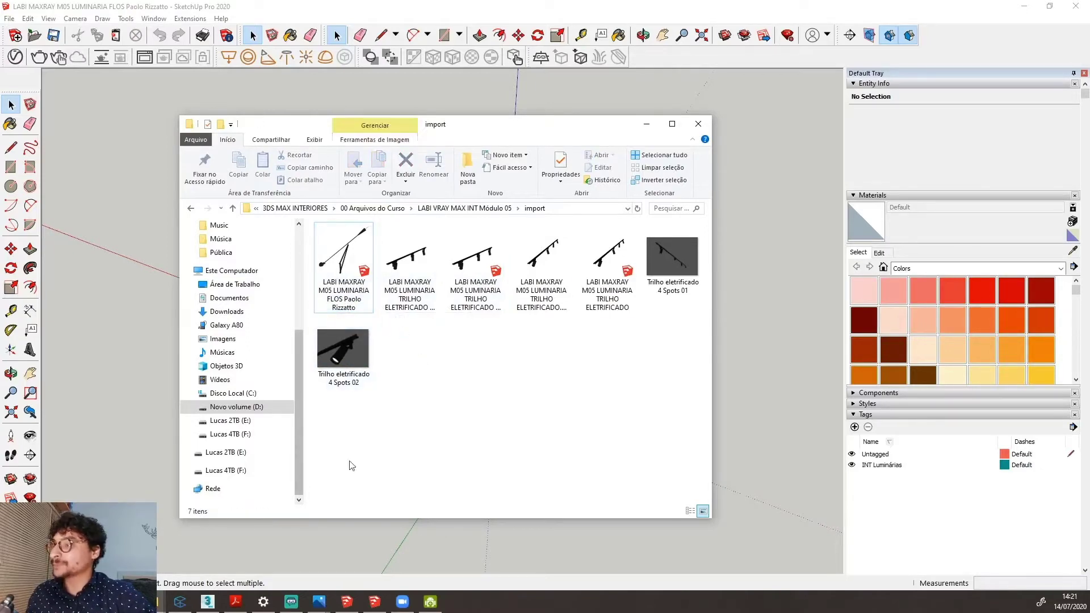
left_click(645, 124)
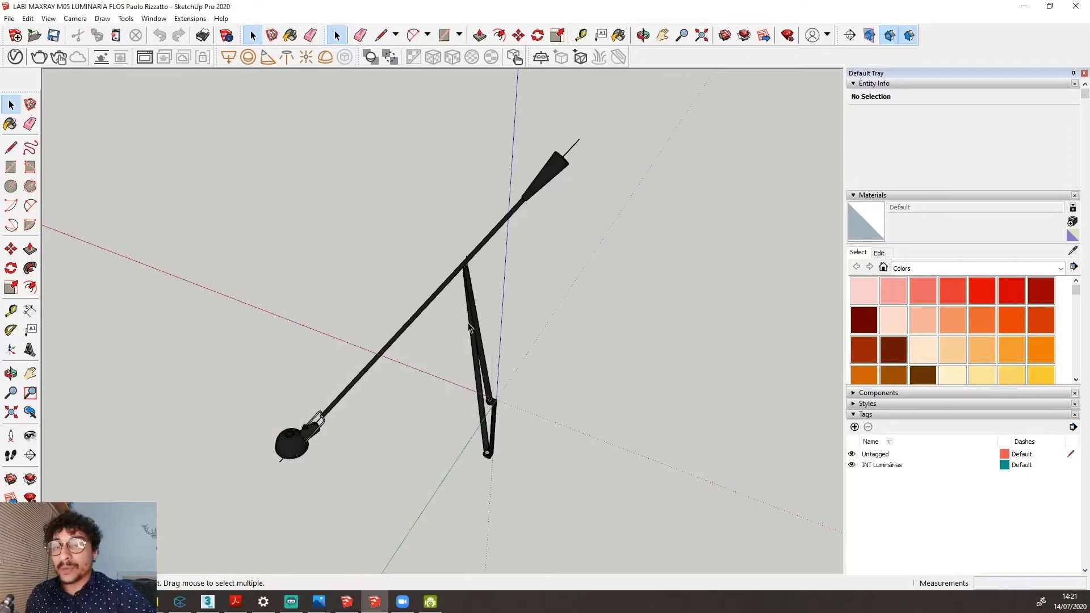
Examine the wall lamp model from several angles, including a close view of the wall bracket's upper joint.
middle_click_drag(469, 327, 496, 348)
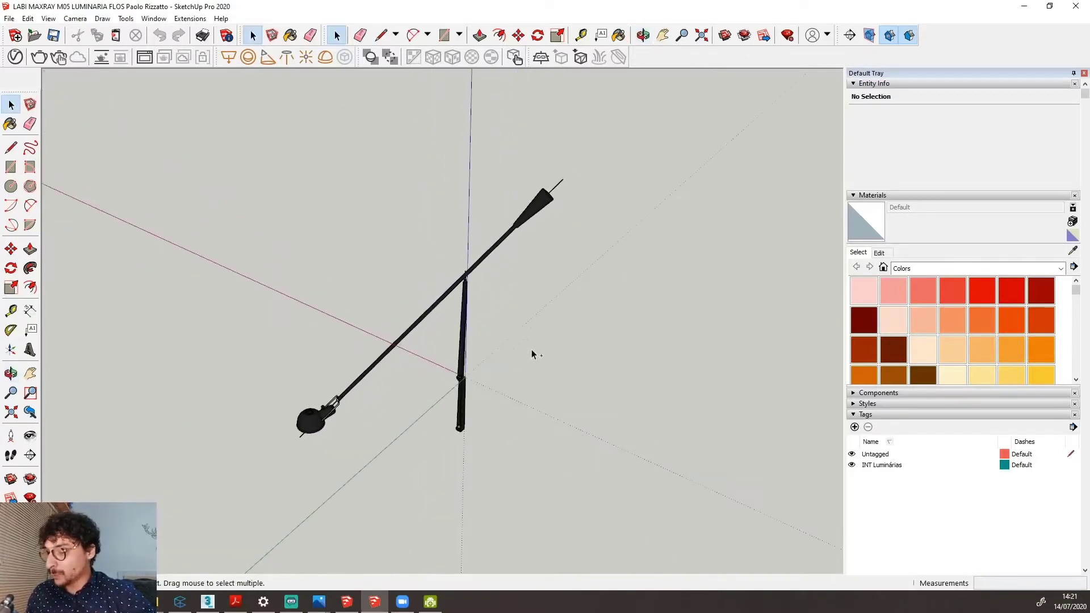
mouse_move(548, 155)
left_mouse_down()
mouse_move(479, 185)
mouse_move(246, 487)
mouse_move(461, 539)
left_mouse_up()
mouse_move(481, 350)
middle_mouse_down()
mouse_move(496, 372)
mouse_move(556, 326)
middle_mouse_up()
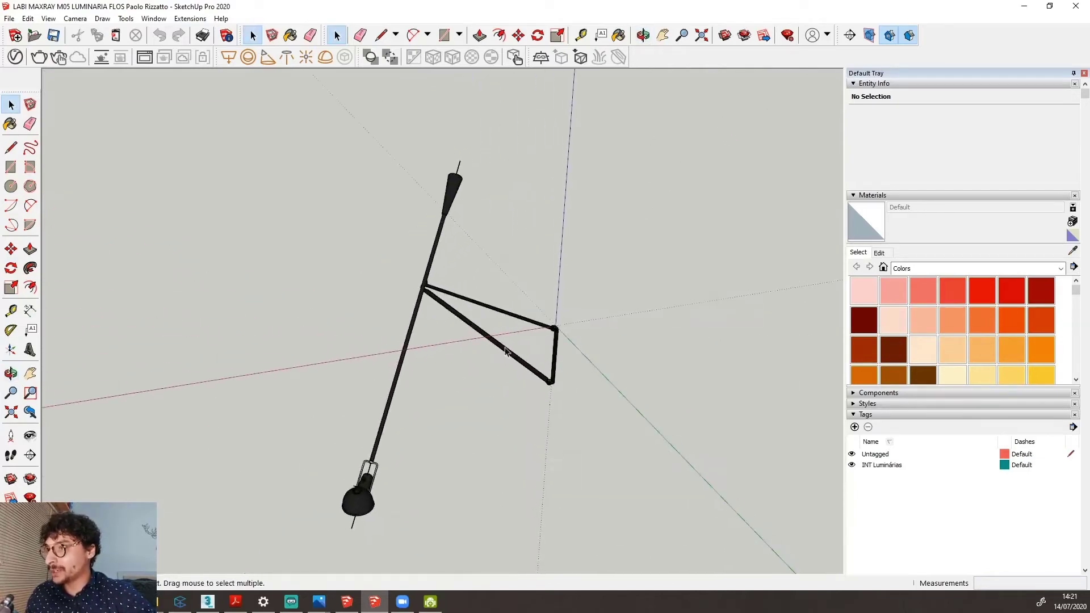
scroll(567, 329, "up", 5)
scroll(567, 330, "down", 10)
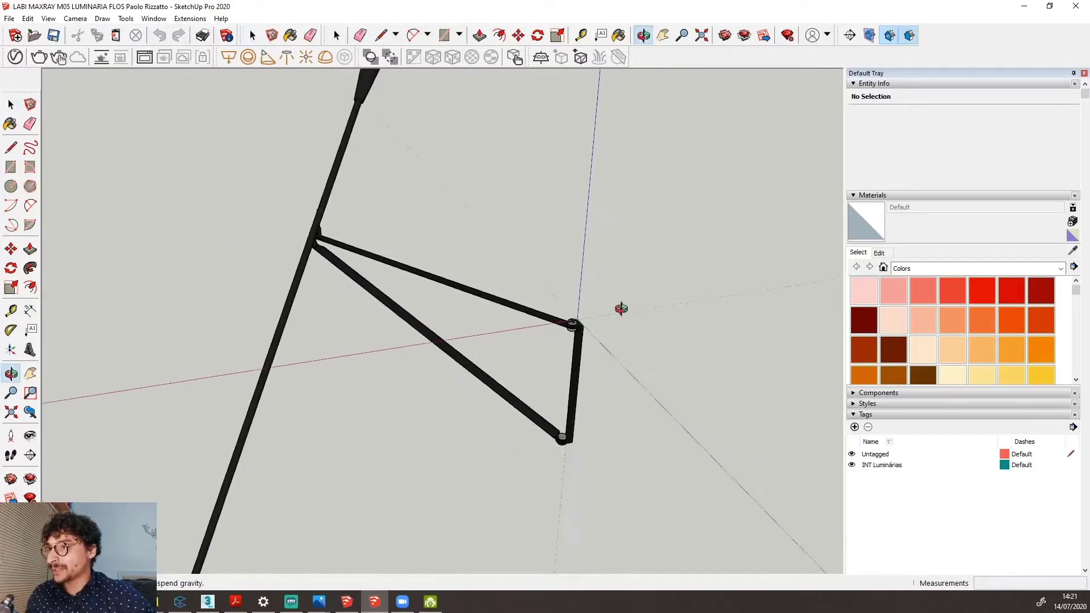
middle_click_drag(655, 322, 554, 409)
scroll(554, 409, "up", 6)
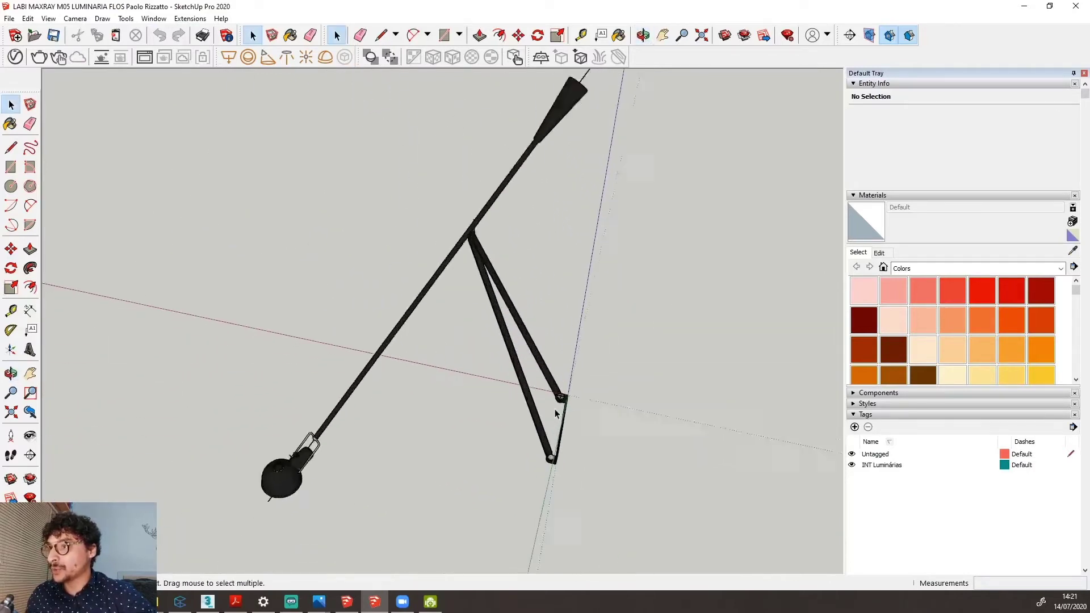
middle_click_drag(610, 383, 735, 372)
scroll(599, 324, "up", 3)
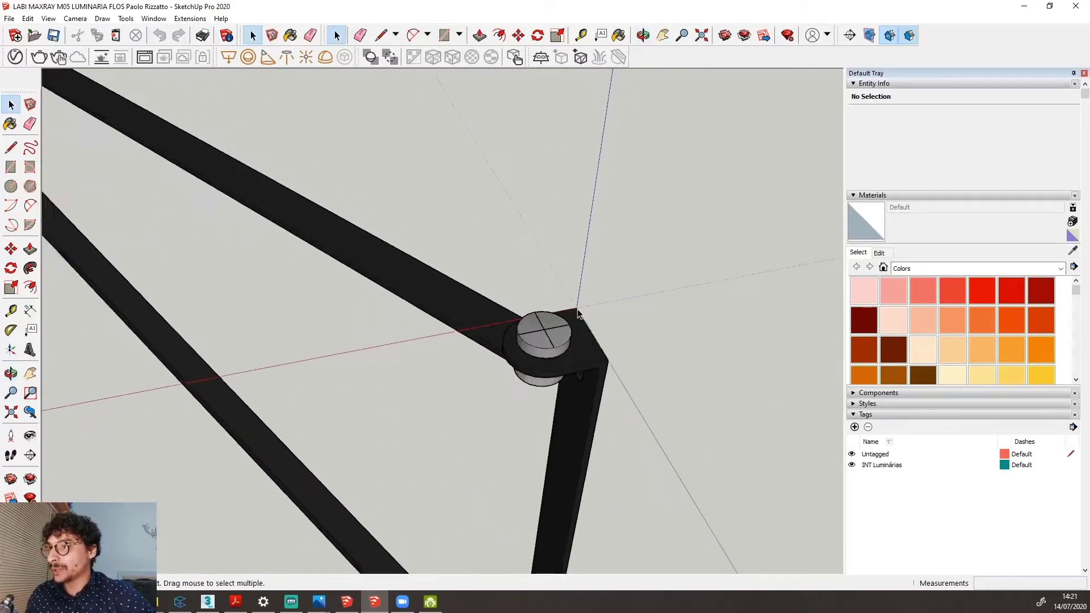
scroll(609, 360, "down", 6)
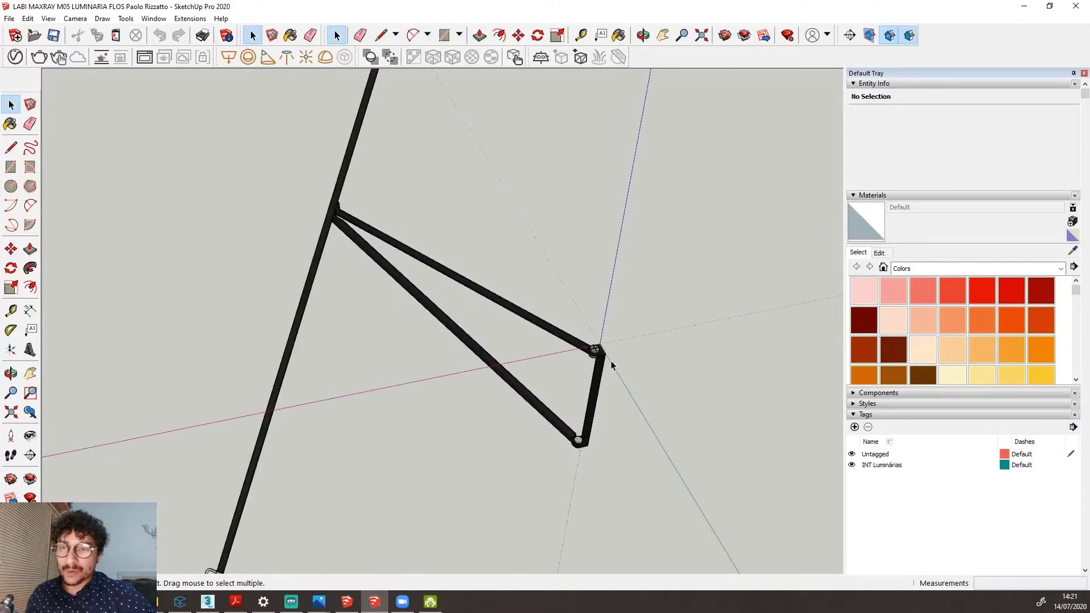
scroll(611, 359, "down", 5)
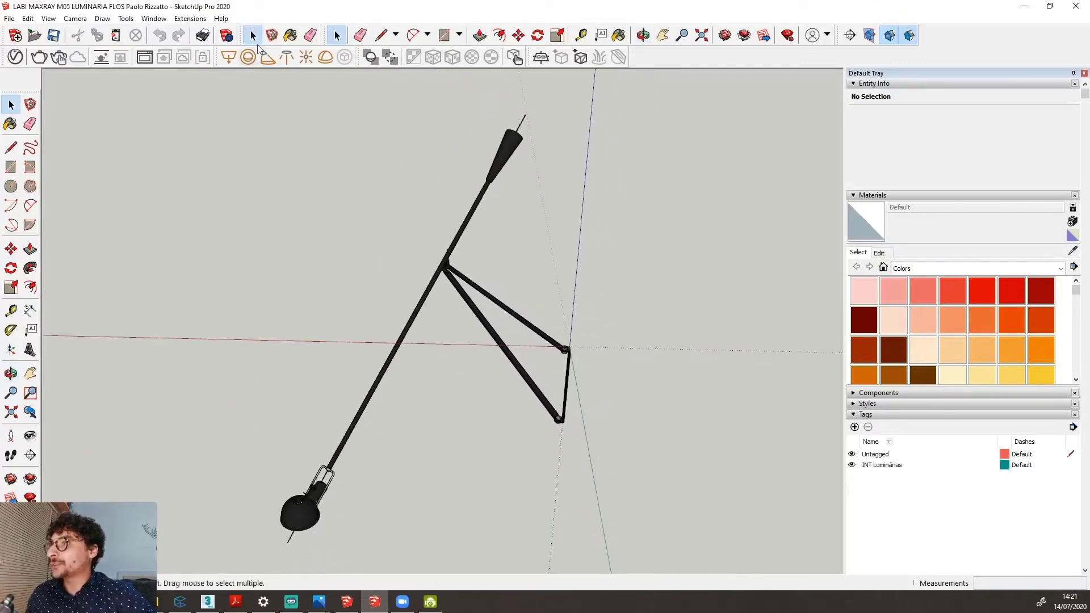
Try to measure the wall bracket's vertical bar from its upper end with the Tape Measure tool.
left_click(580, 36)
scroll(564, 382, "up", 4)
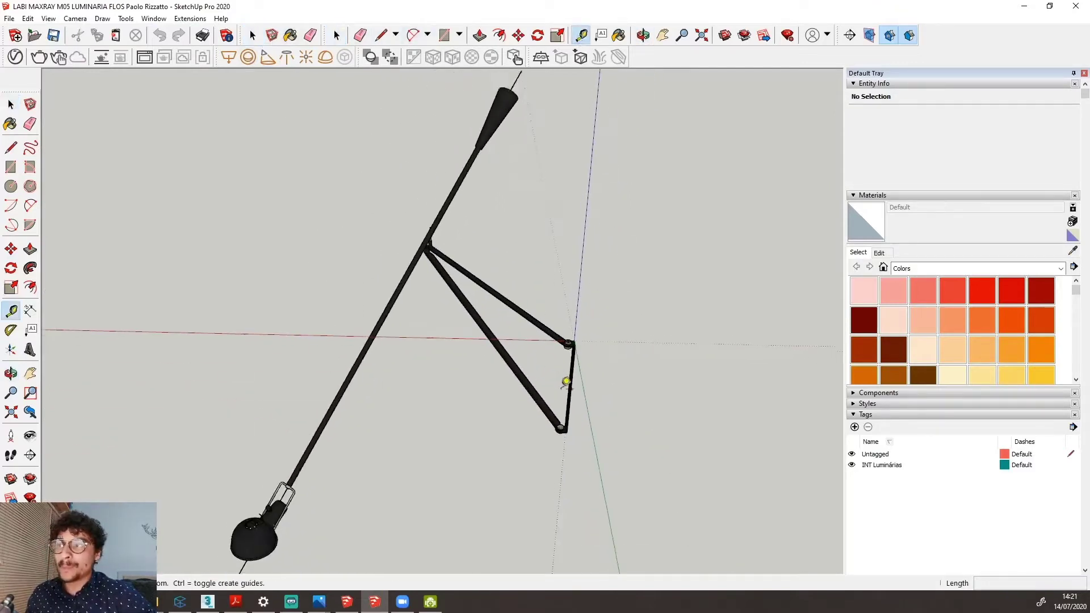
left_click(567, 334)
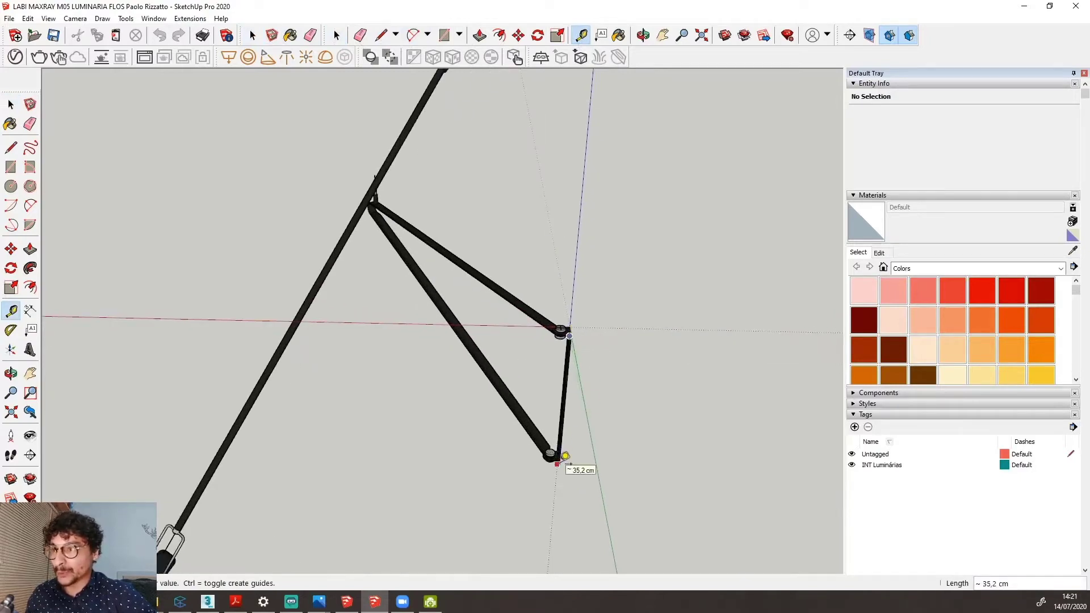
left_click(559, 457)
scroll(567, 448, "down", 3)
scroll(565, 405, "up", 4)
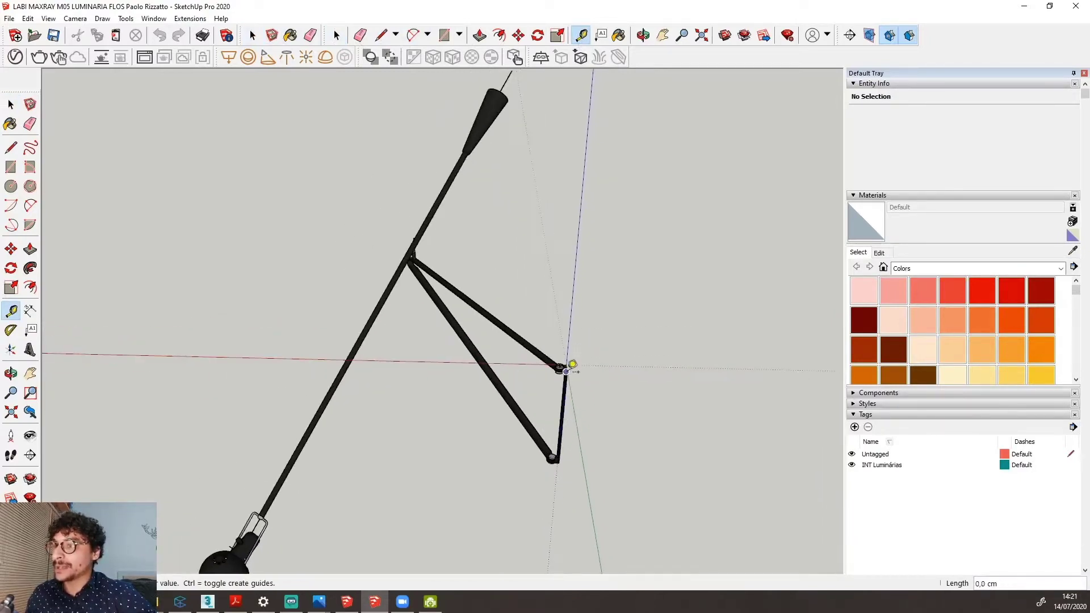
scroll(577, 426, "down", 2)
scroll(577, 426, "up", 1)
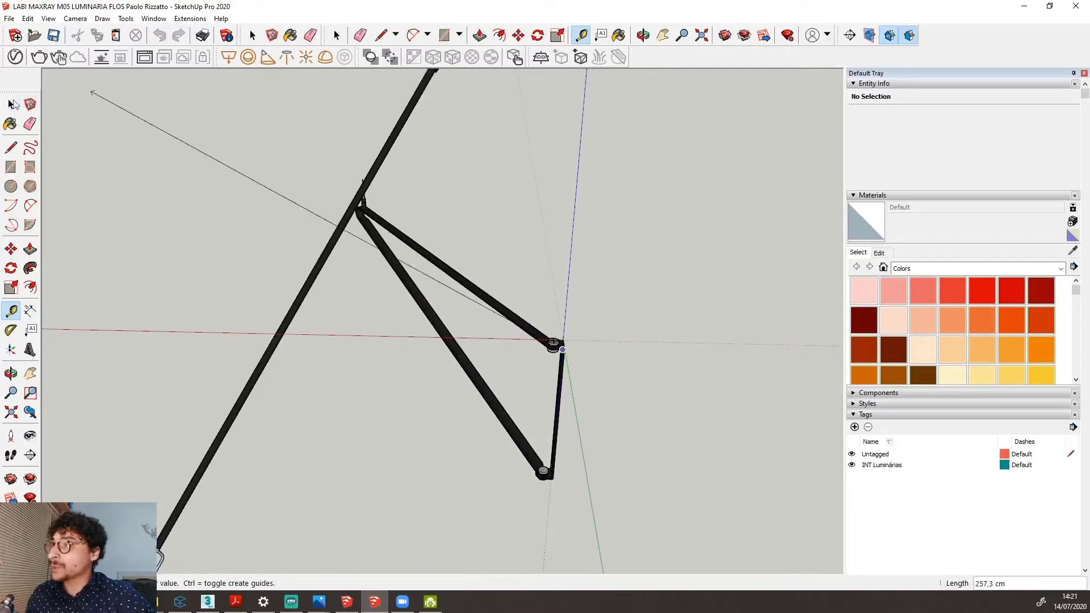
key("space")
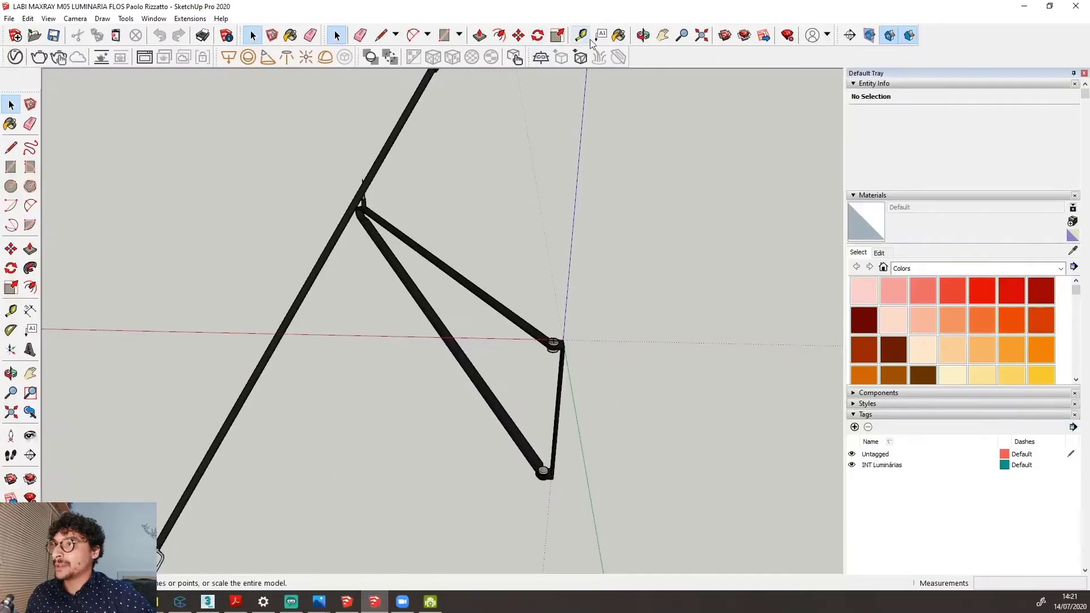
Measure the wall bracket's vertical bar from its lower end to its upper end.
left_click(581, 35)
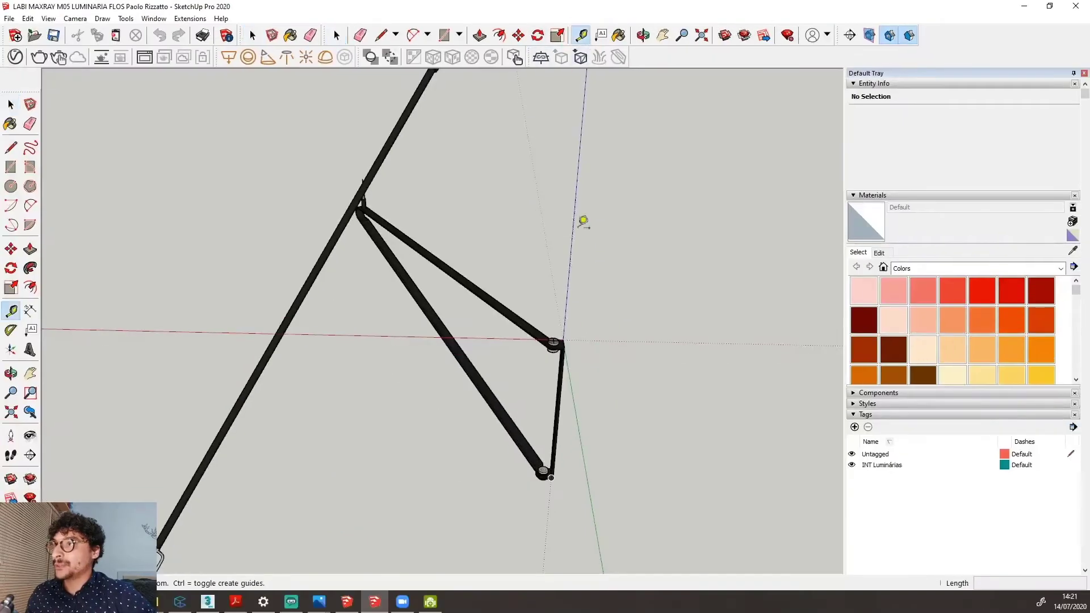
scroll(542, 445, "up", 1)
left_click(566, 486)
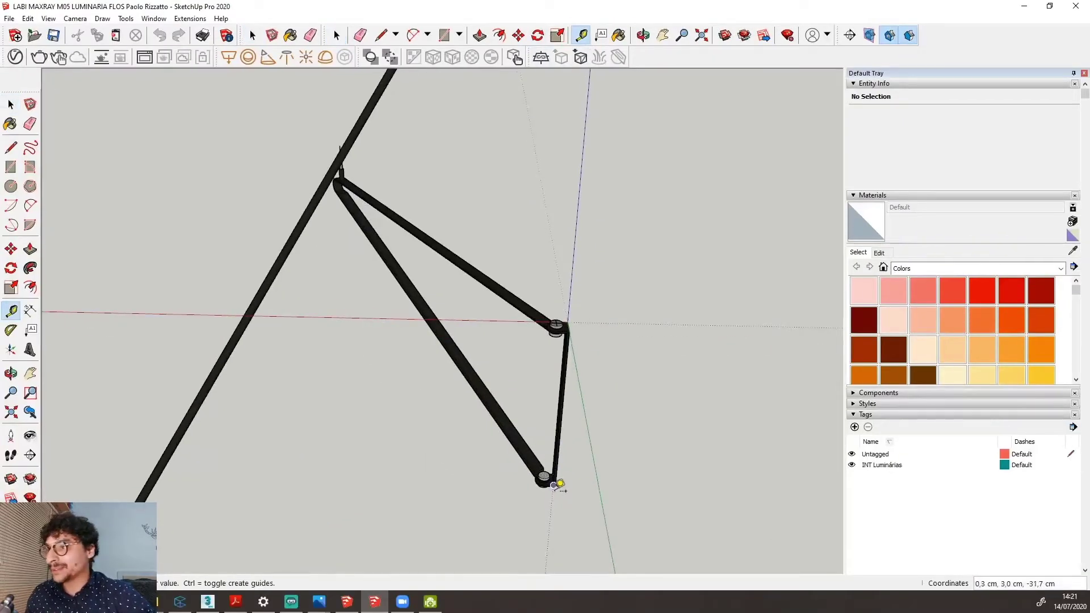
scroll(575, 322, "down", 2)
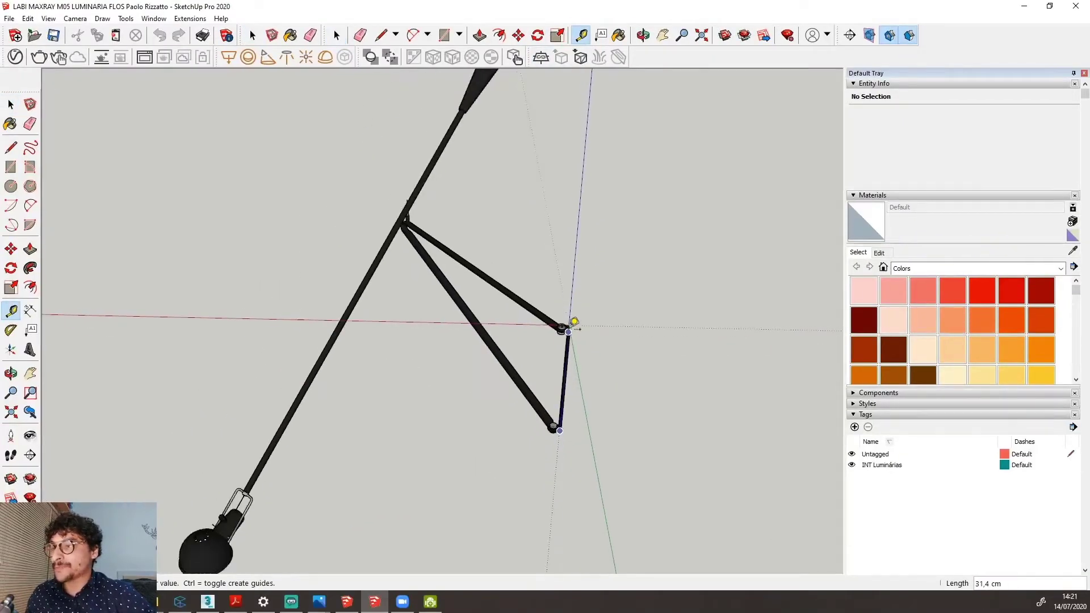
scroll(573, 322, "up", 2)
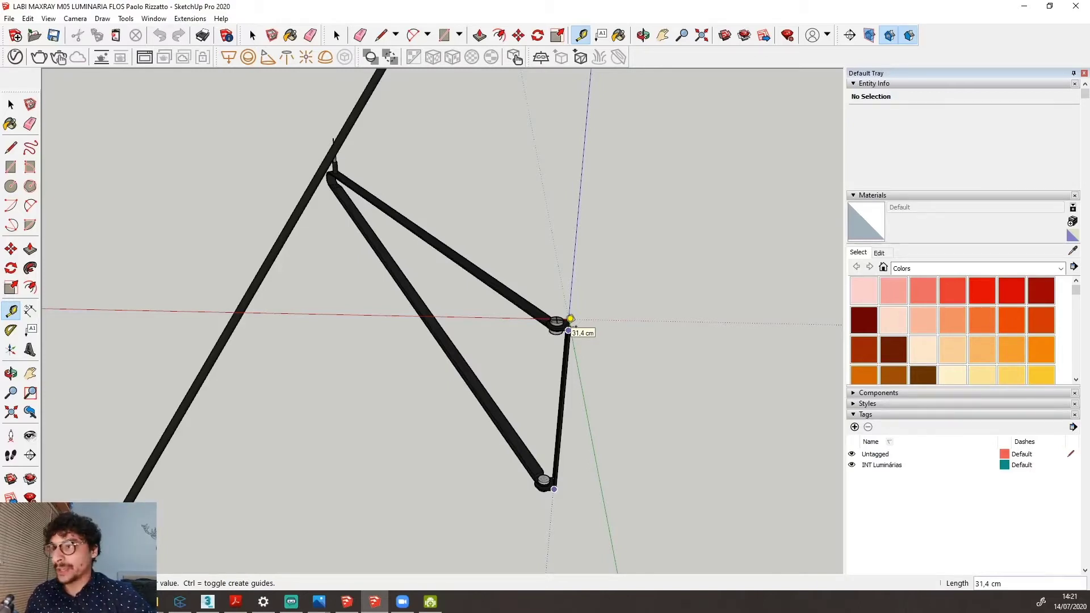
key("space")
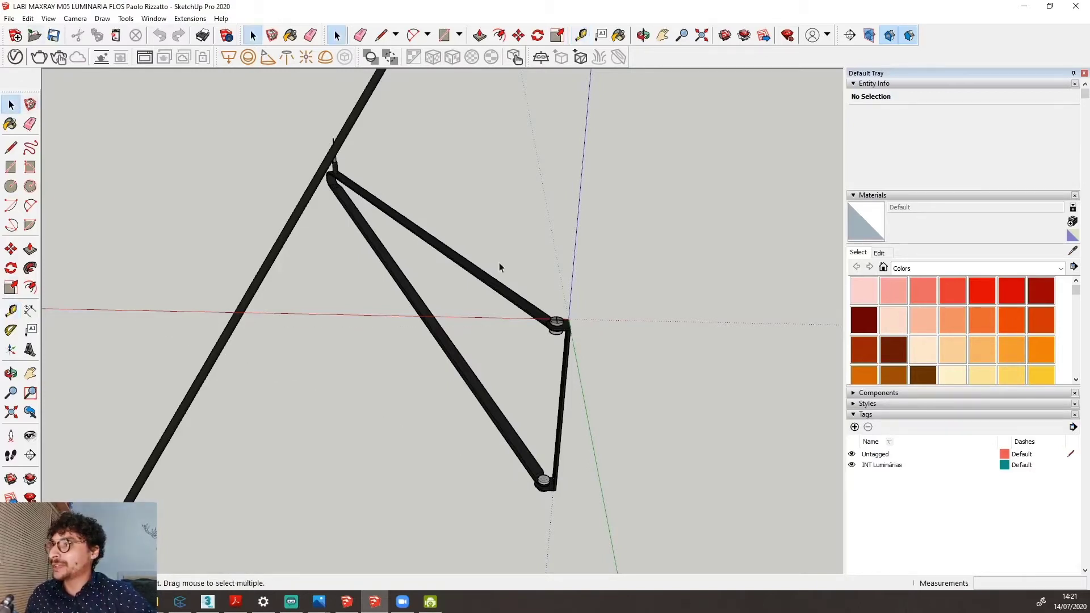
Save the wall lamp model in SketchUp Version 2018 format, replacing the existing file in the import folder.
scroll(499, 267, "down", 5)
middle_click_drag(503, 318, 430, 304)
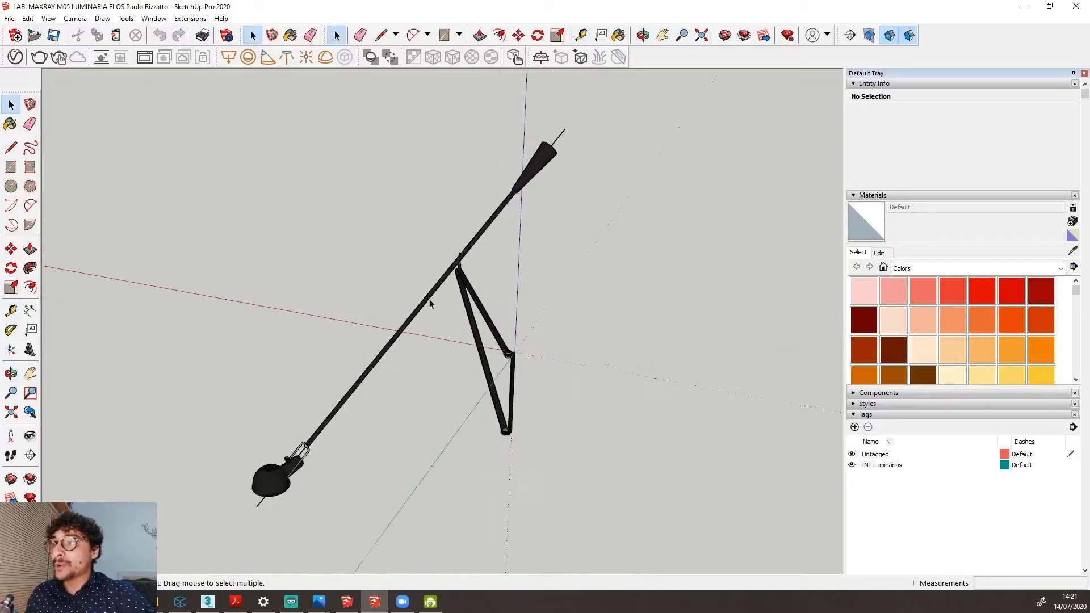
scroll(430, 303, "up", 1)
left_click(9, 18)
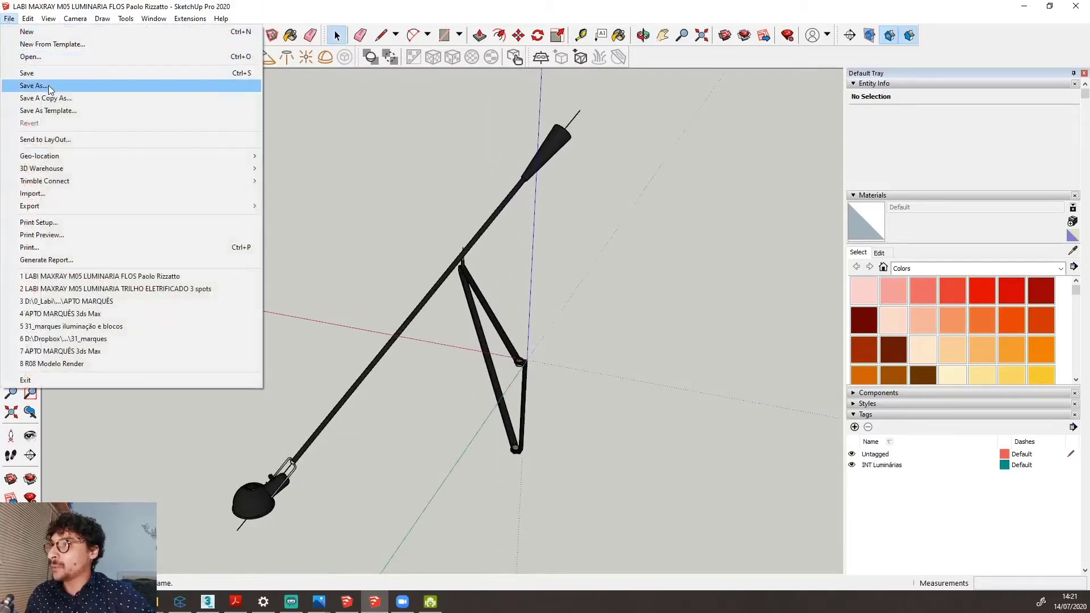
left_click(49, 86)
left_click(185, 287)
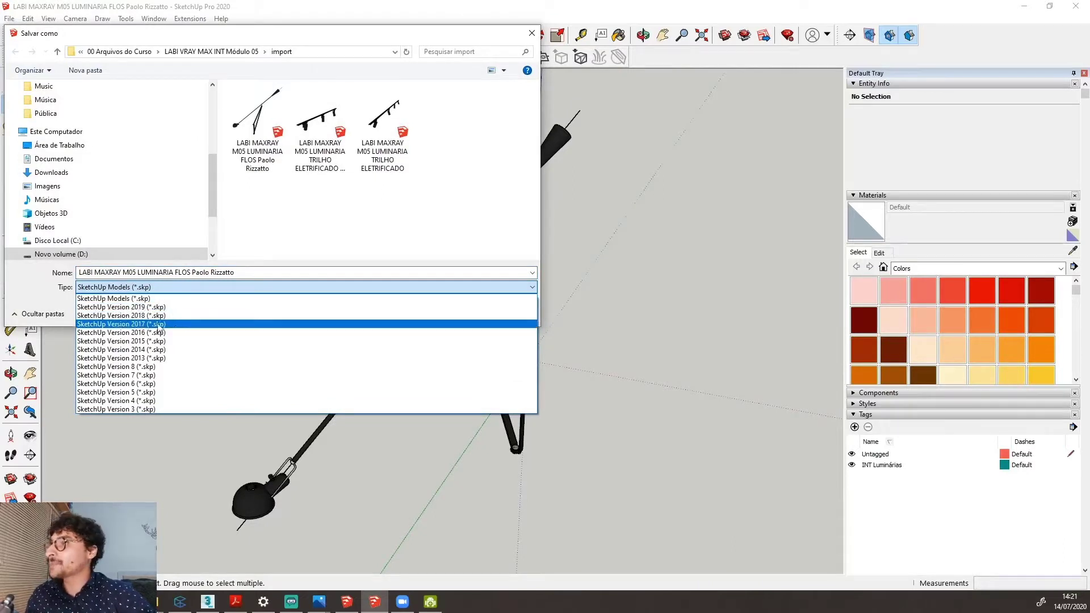
left_click(352, 316)
left_click(455, 316)
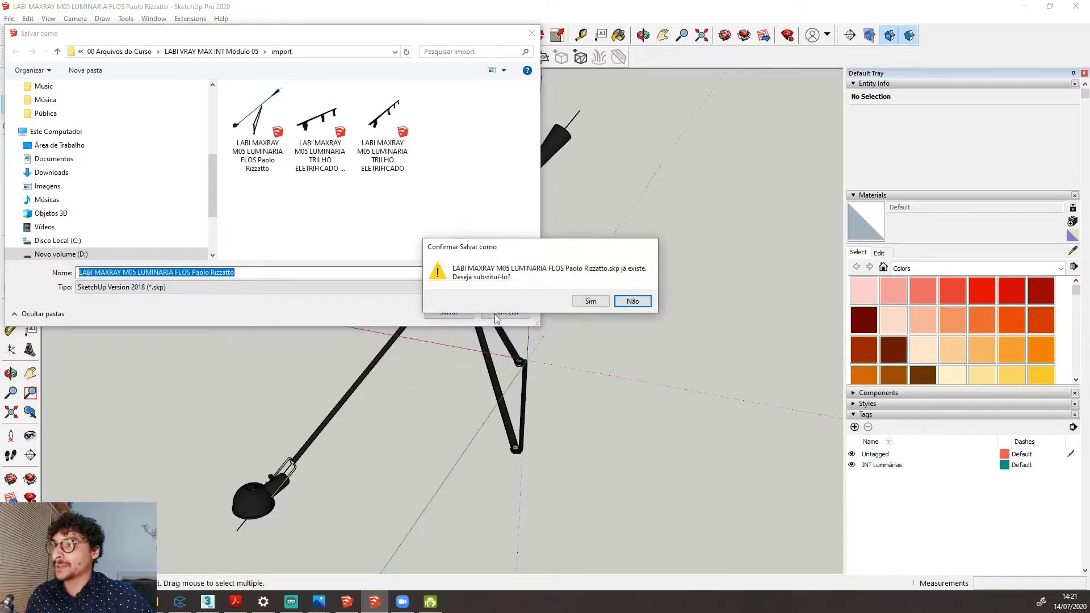
left_click(590, 305)
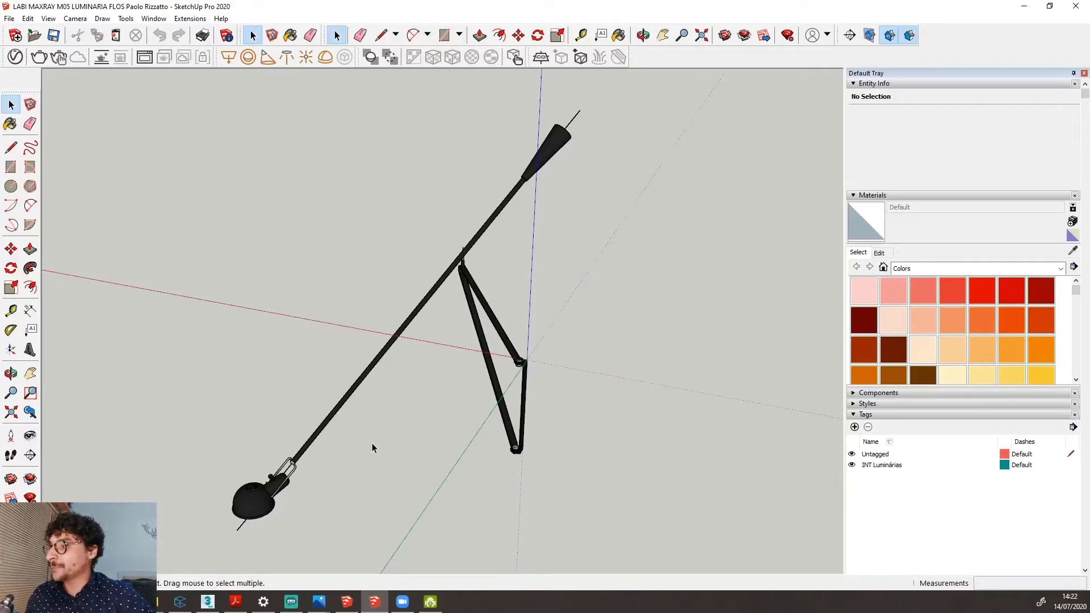
Switch to 3ds Max.
left_click(208, 601)
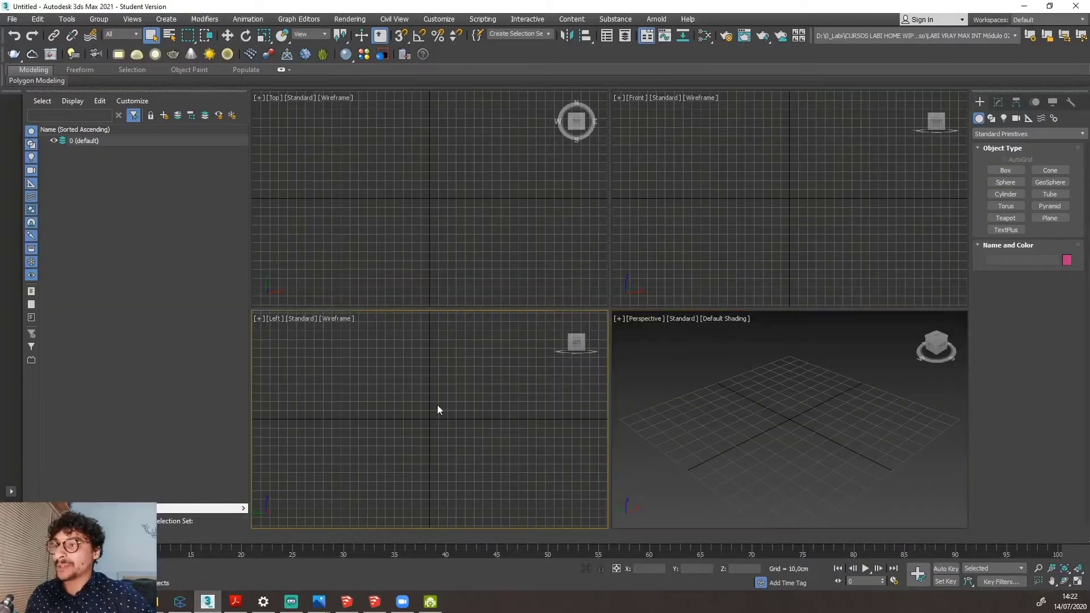
left_click(682, 233)
left_click(742, 413)
left_click(588, 213)
left_click(704, 219)
left_click(351, 393)
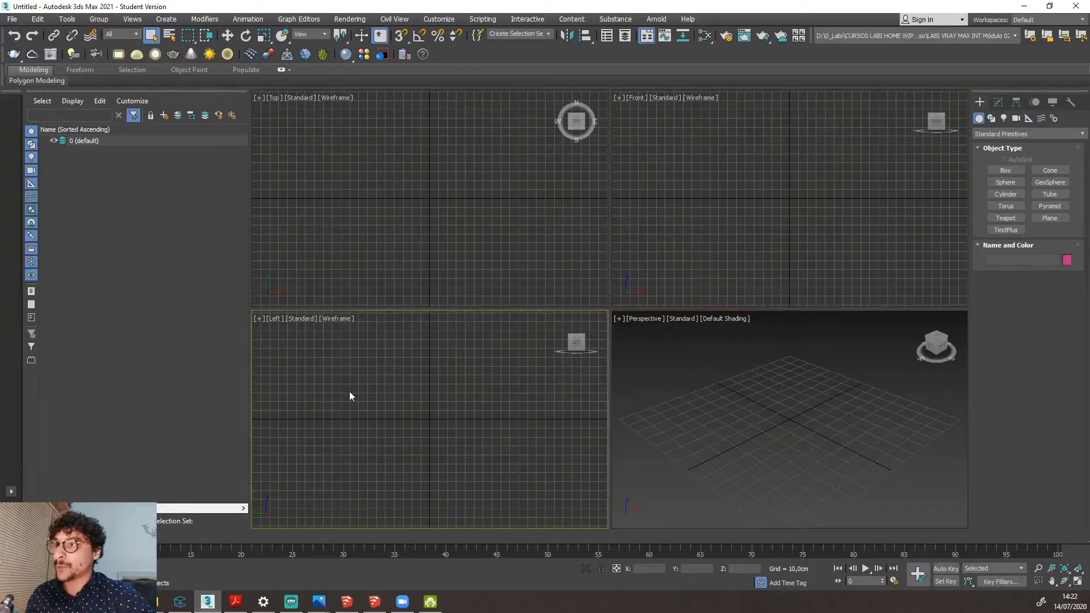
left_click(732, 403)
left_click(709, 221)
left_click(503, 213)
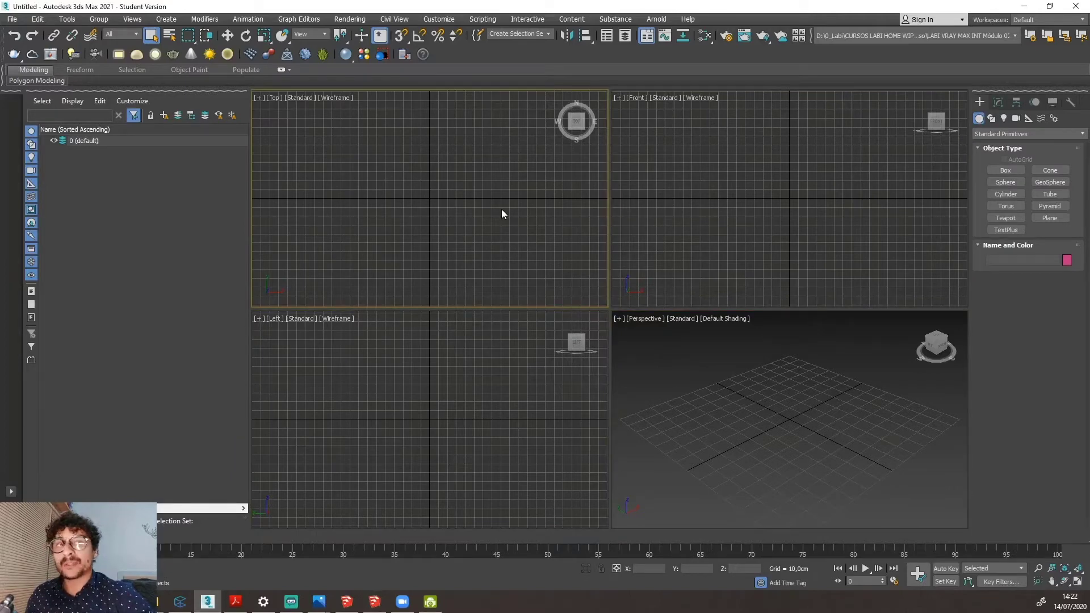
left_click(12, 19)
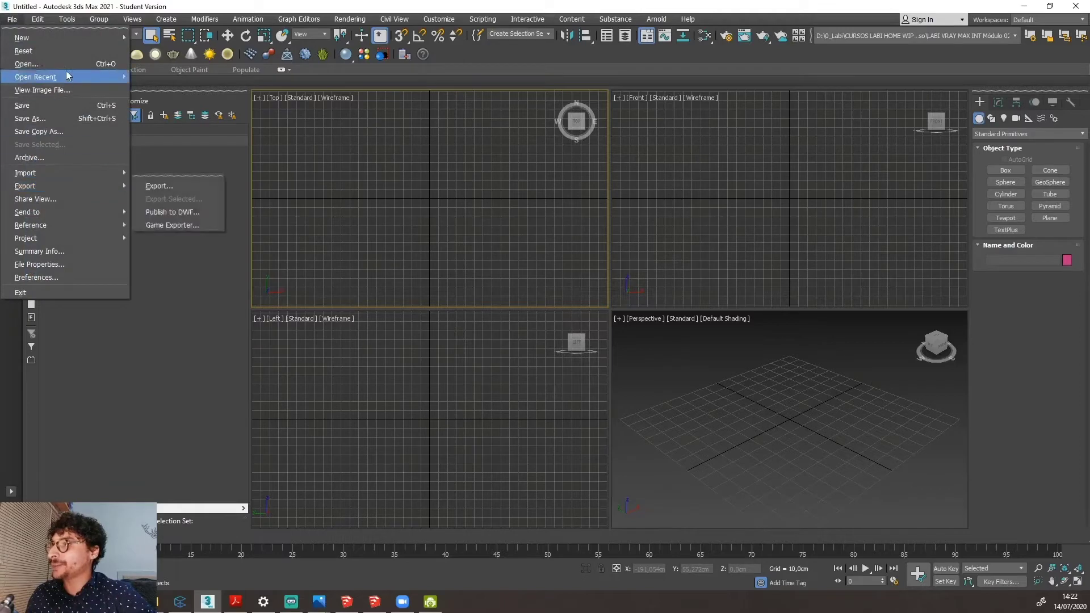
left_click(60, 52)
left_click(519, 321)
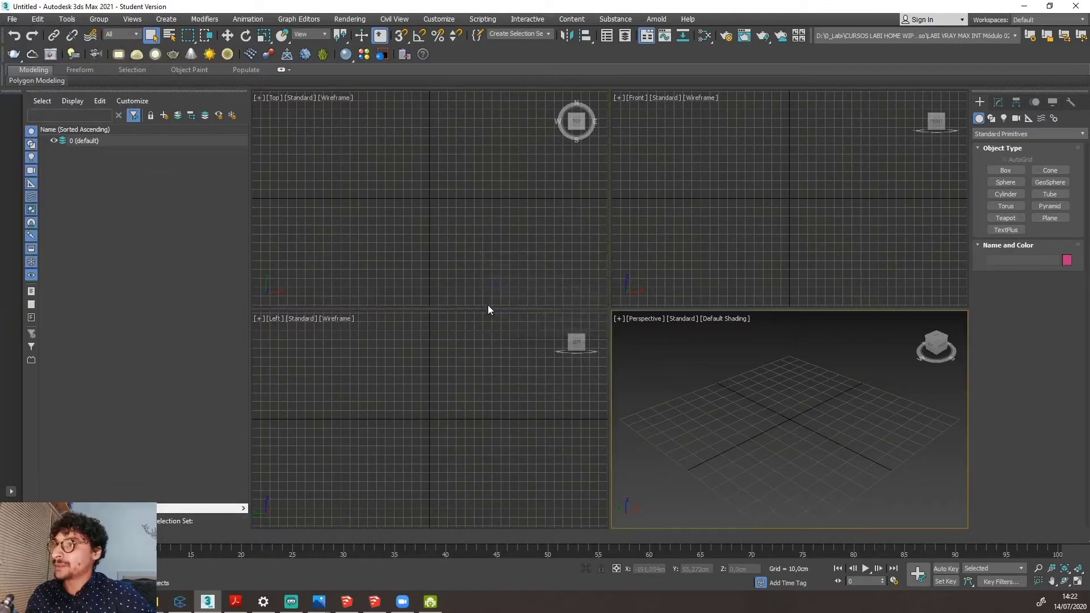
left_click(492, 269)
left_click(740, 251)
left_click(420, 425)
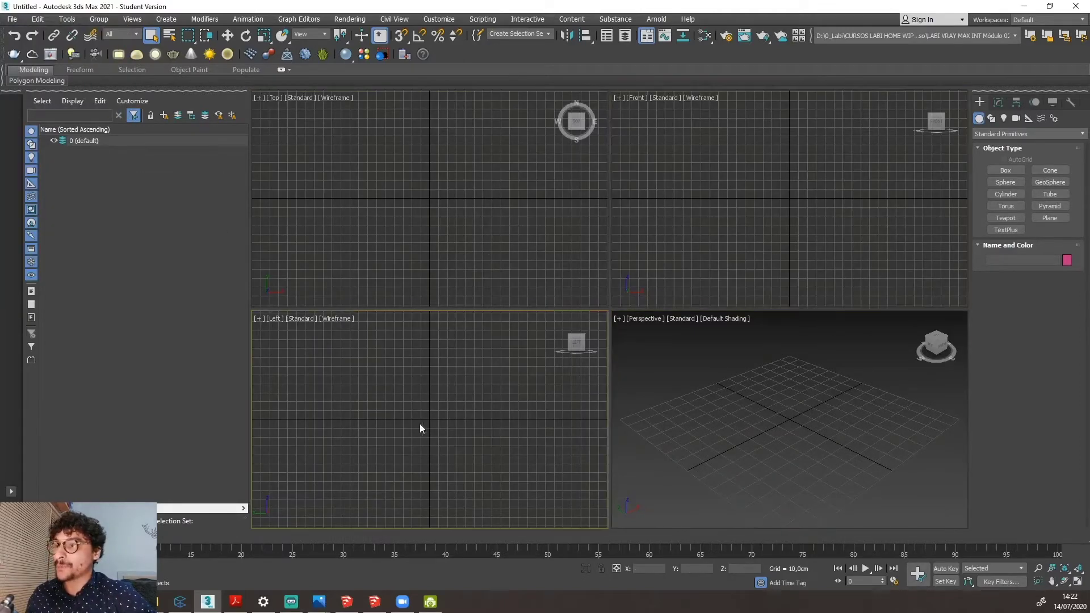
left_click(716, 414)
left_click(710, 256)
left_click(482, 244)
left_click(521, 455)
left_click(721, 408)
left_click(700, 267)
left_click(441, 232)
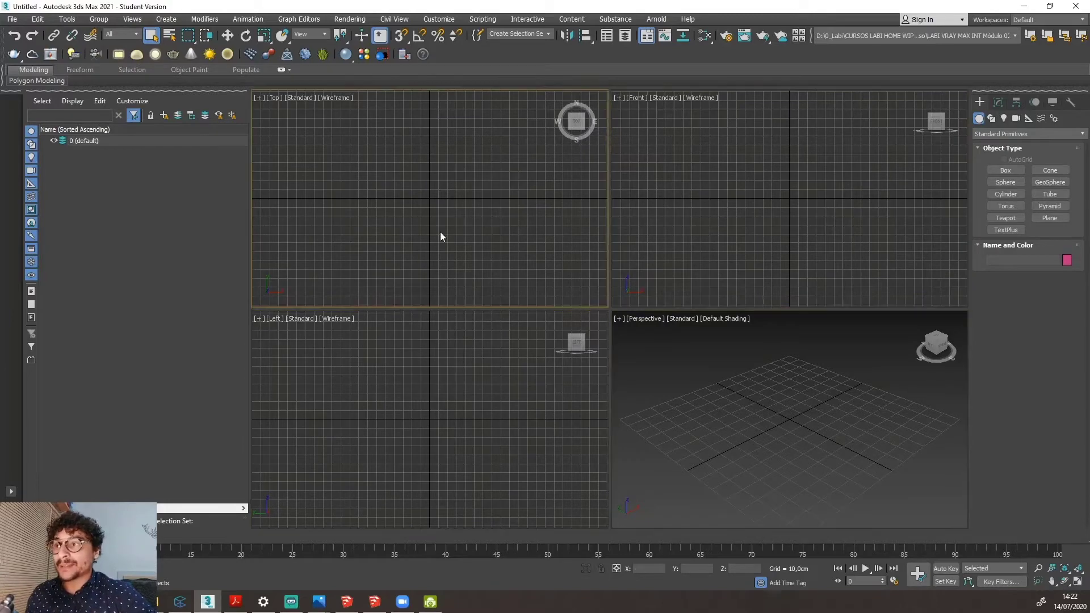
Start a file import and browse drive D: to the import folder of LABI VRAY MAX INT Módulo 05.
left_click(11, 19)
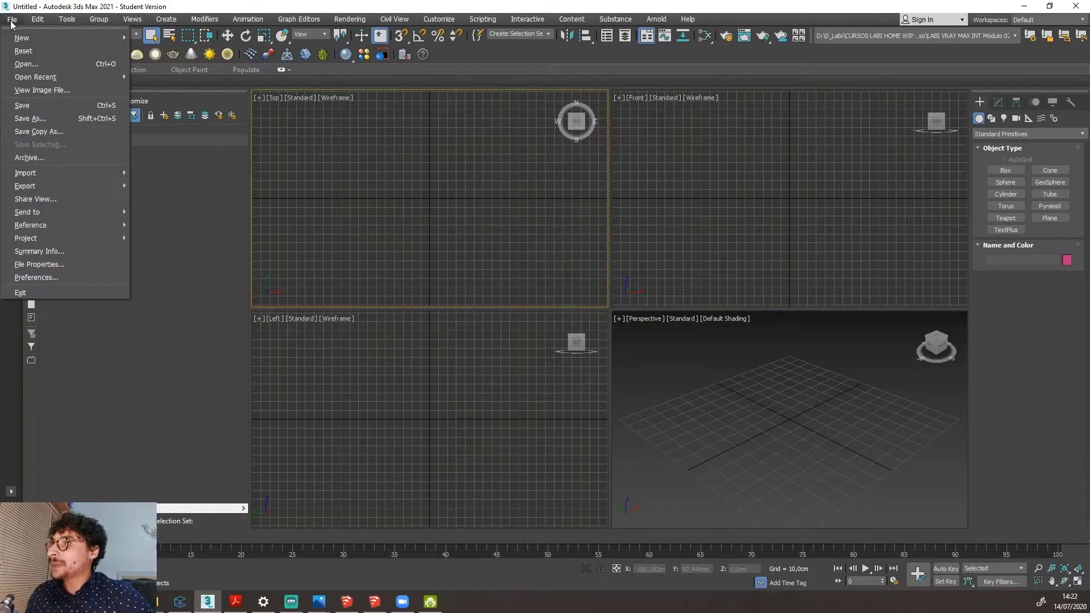
mouse_move(96, 178)
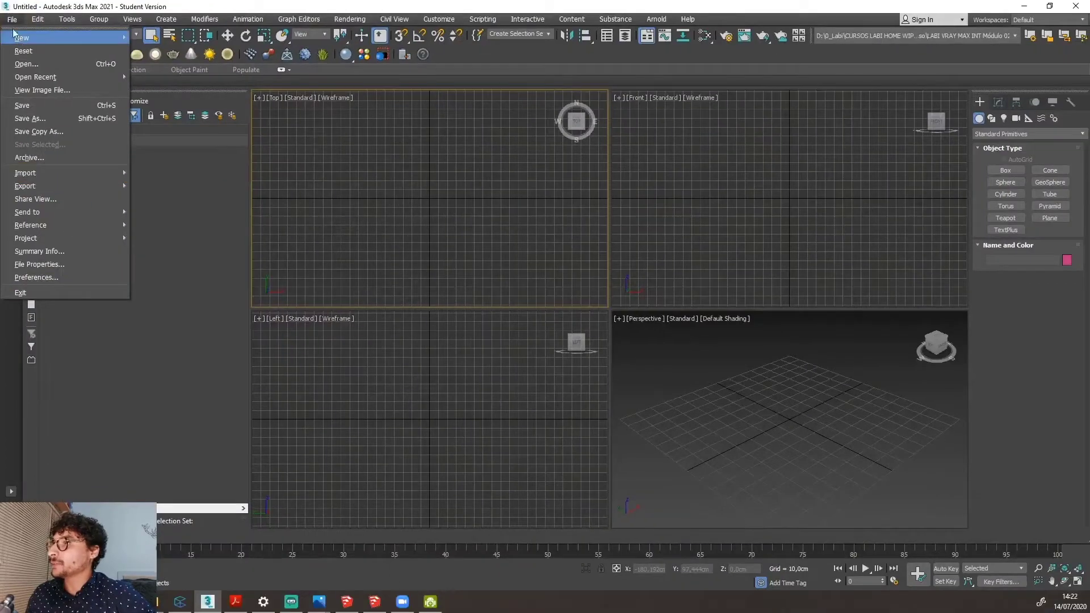
left_click(12, 21)
left_click(12, 21)
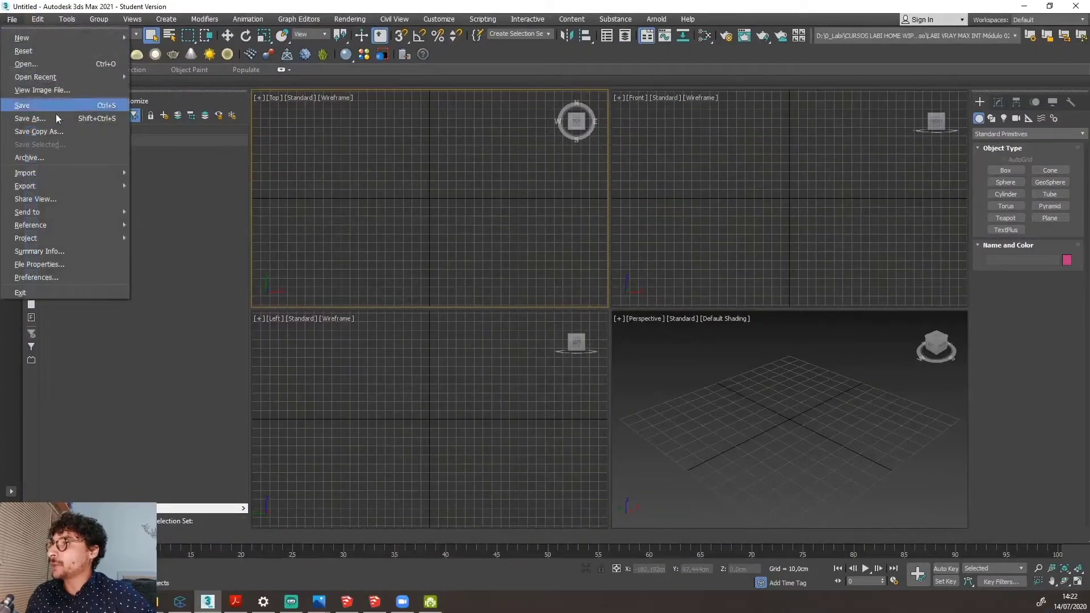
mouse_move(64, 171)
left_click(160, 173)
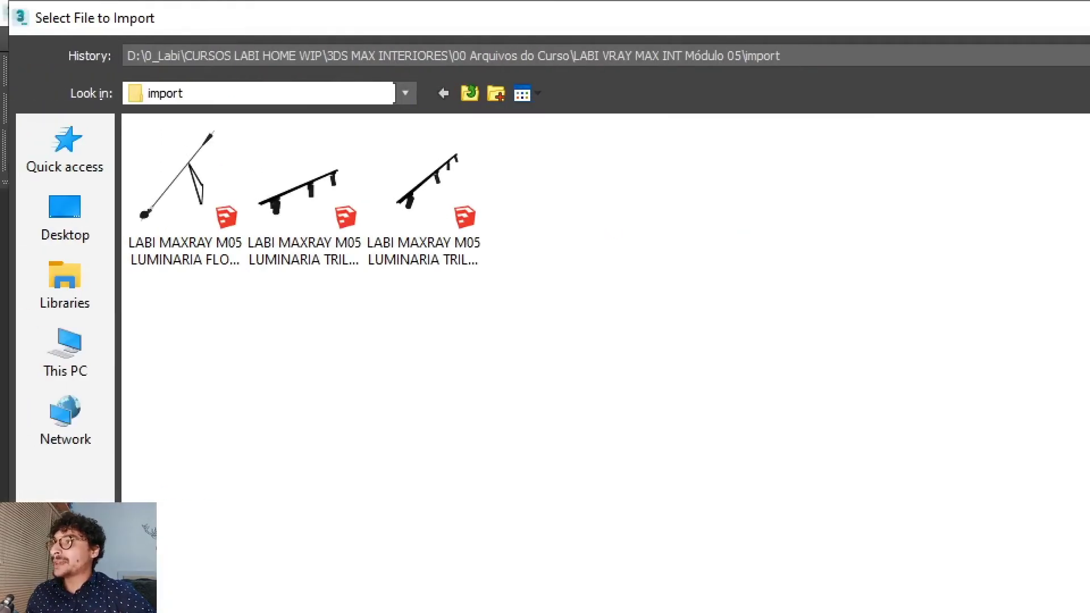
left_click(65, 352)
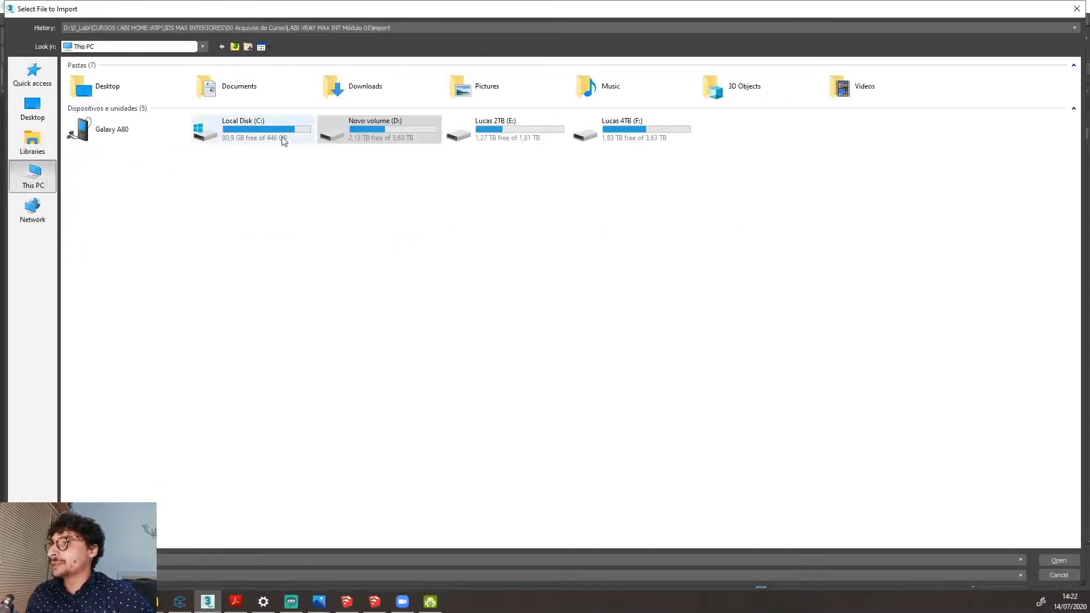
double_click(376, 127)
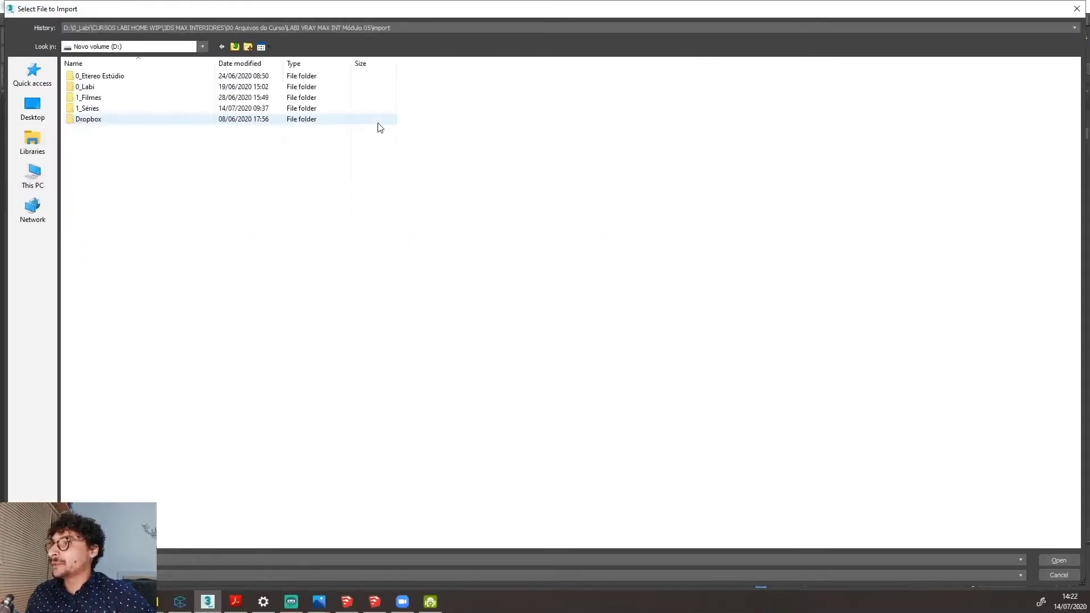
double_click(165, 88)
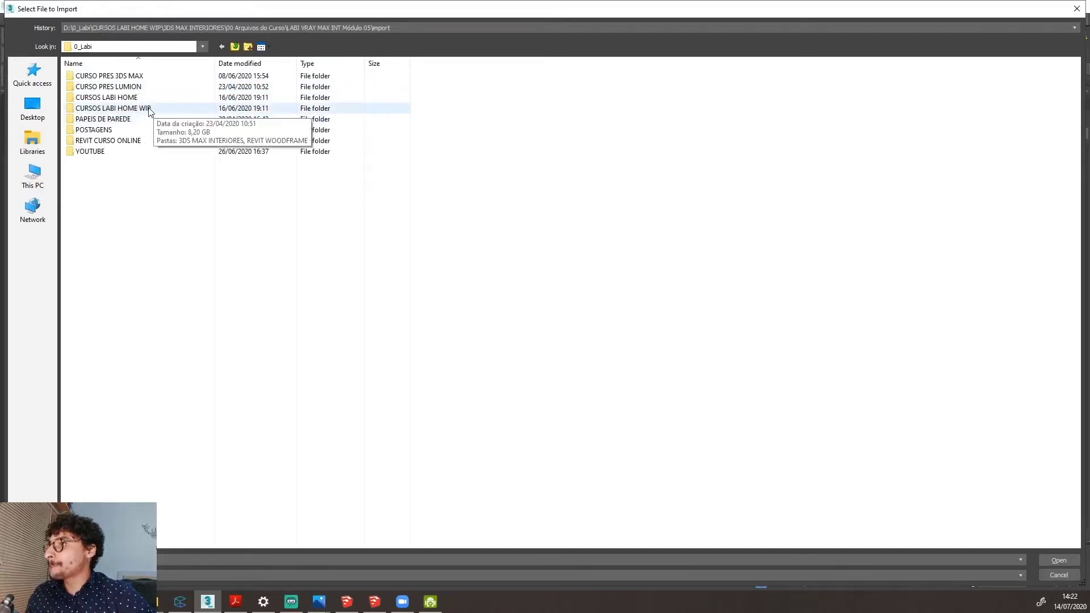
double_click(150, 109)
double_click(128, 76)
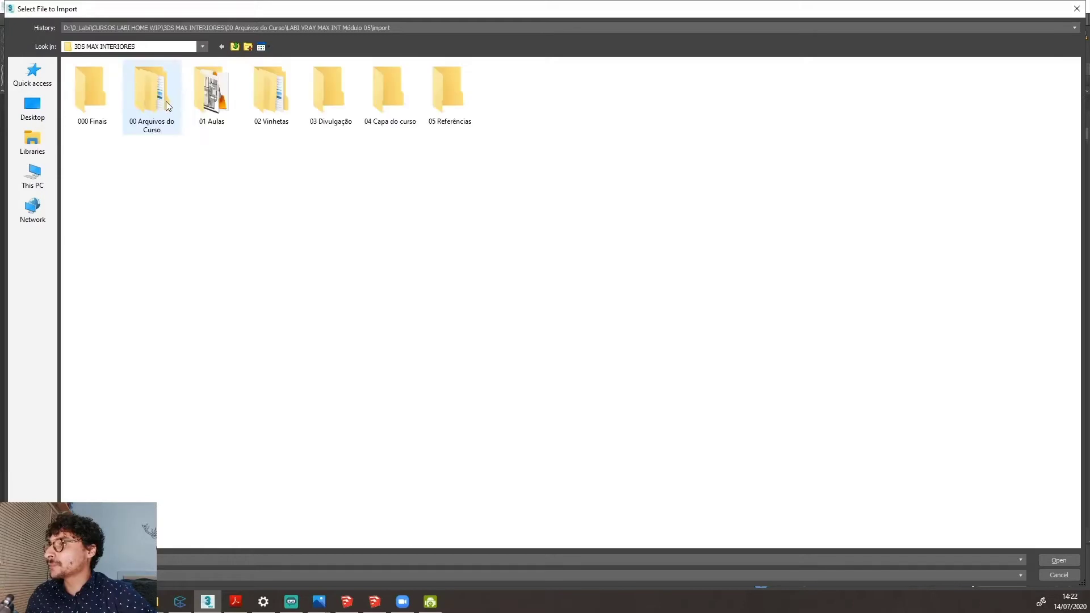
double_click(168, 106)
double_click(135, 152)
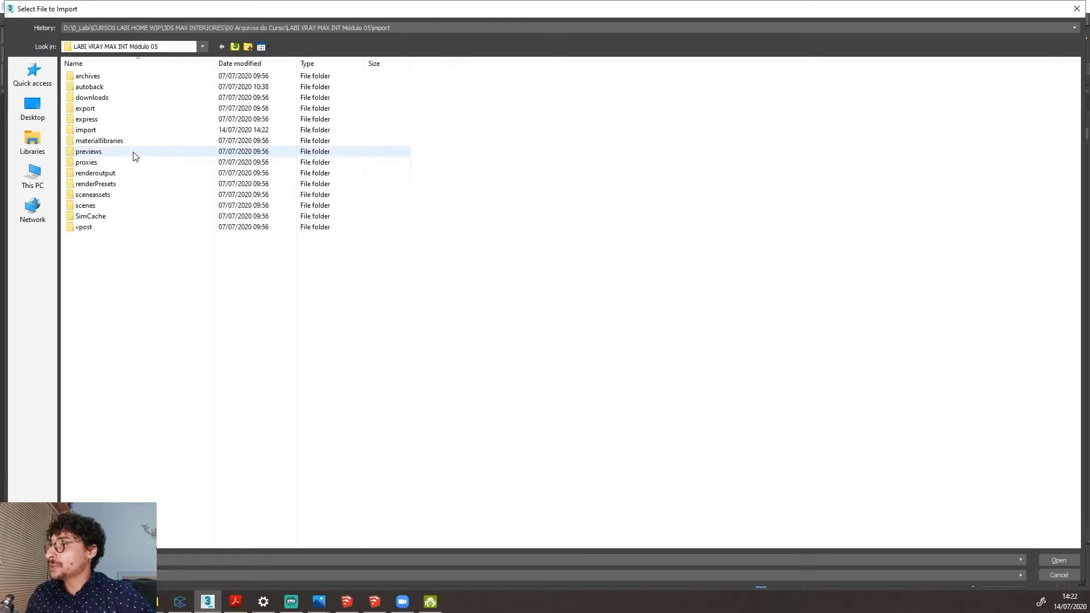
double_click(86, 130)
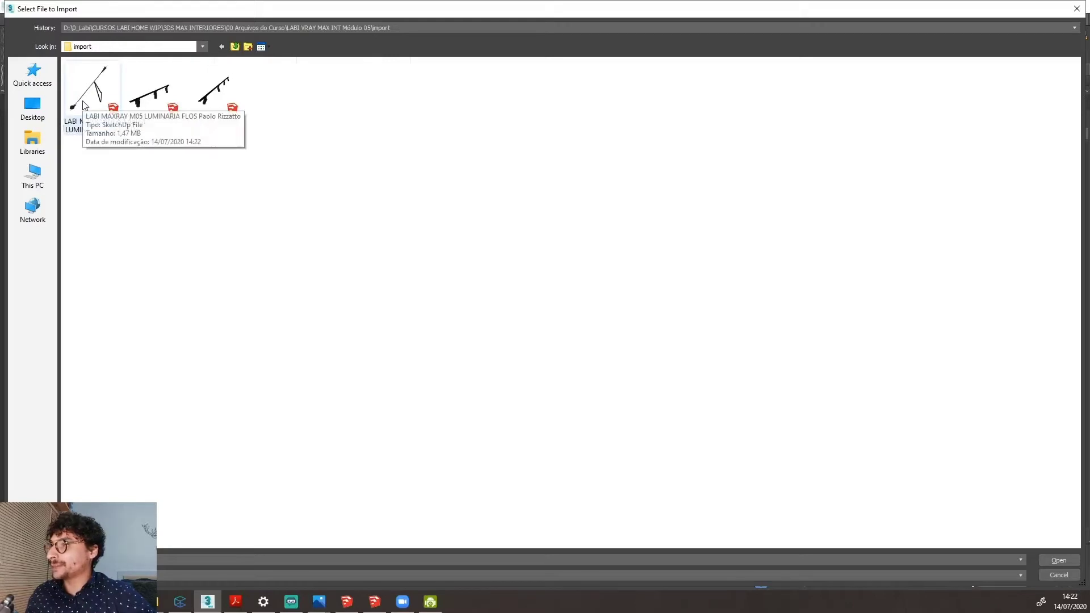
Choose the SketchUp file LABI MAXRAY M05 LUMINARIA FLOS Paolo Rizzatto and open it for import.
left_click(91, 135)
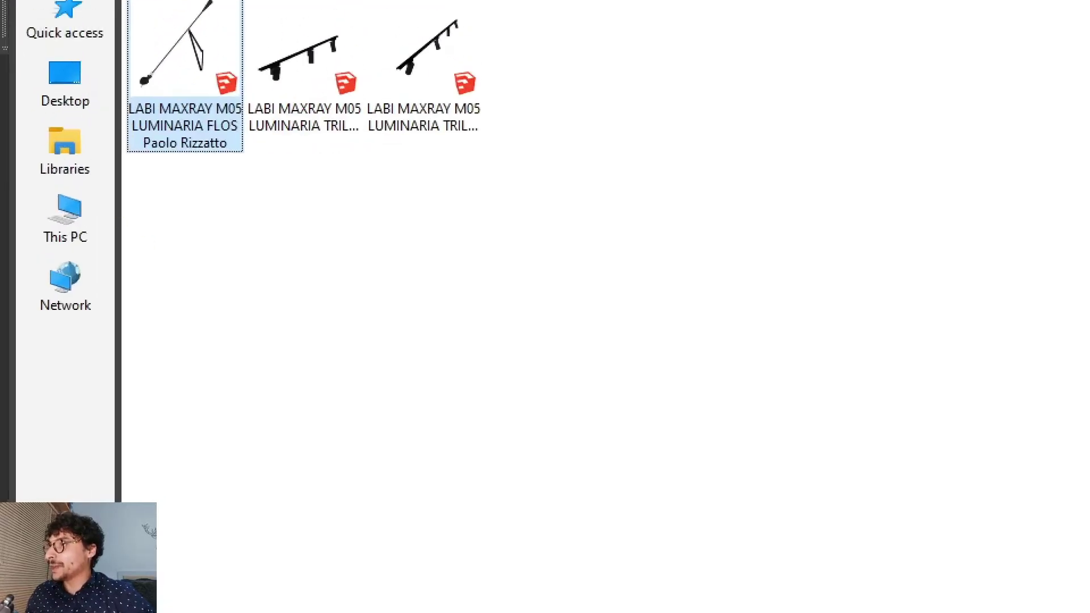
left_click_drag(138, 230, 242, 230)
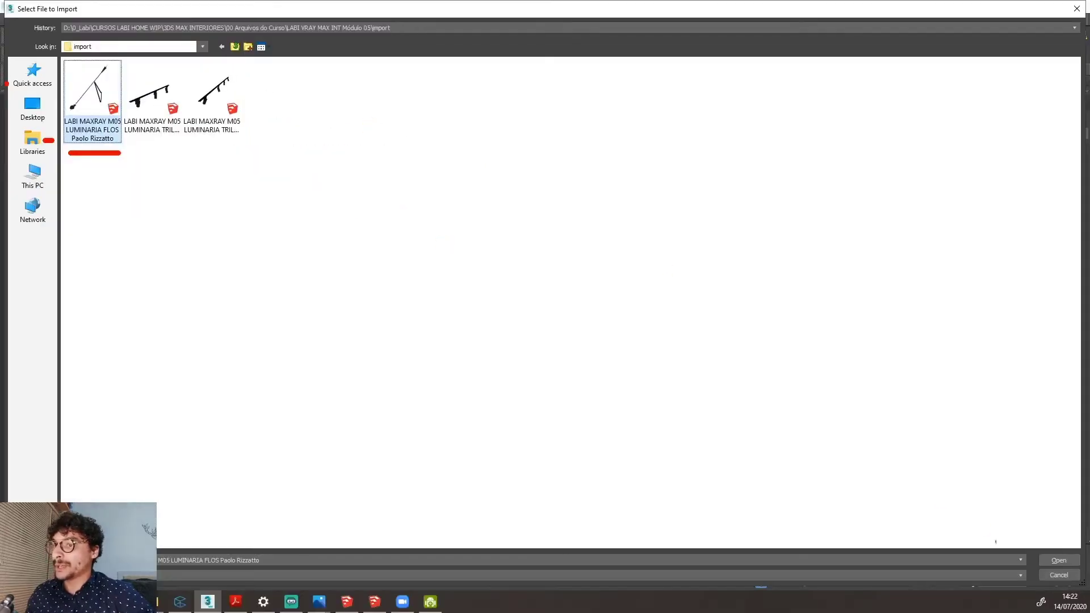
mouse_move(1047, 548)
left_mouse_down()
mouse_move(1029, 564)
mouse_move(1043, 574)
left_mouse_up()
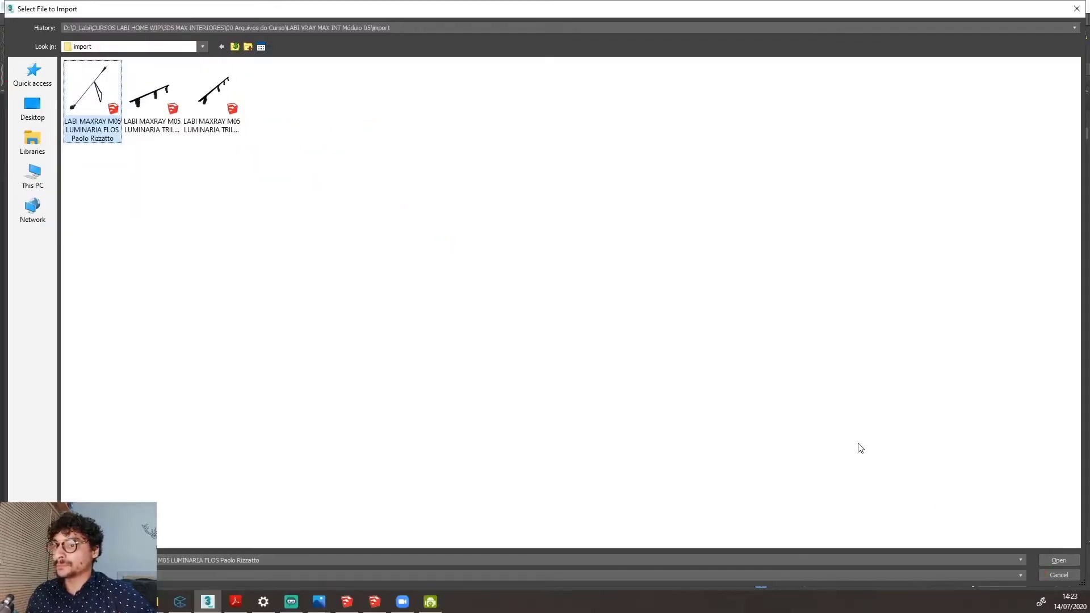
key("Return")
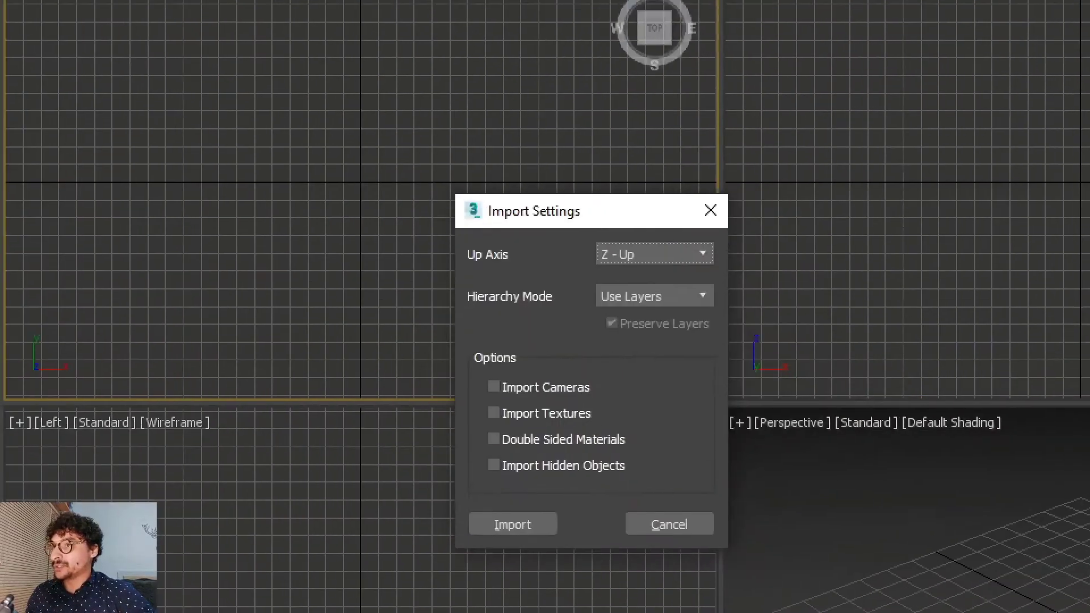
left_click(497, 212)
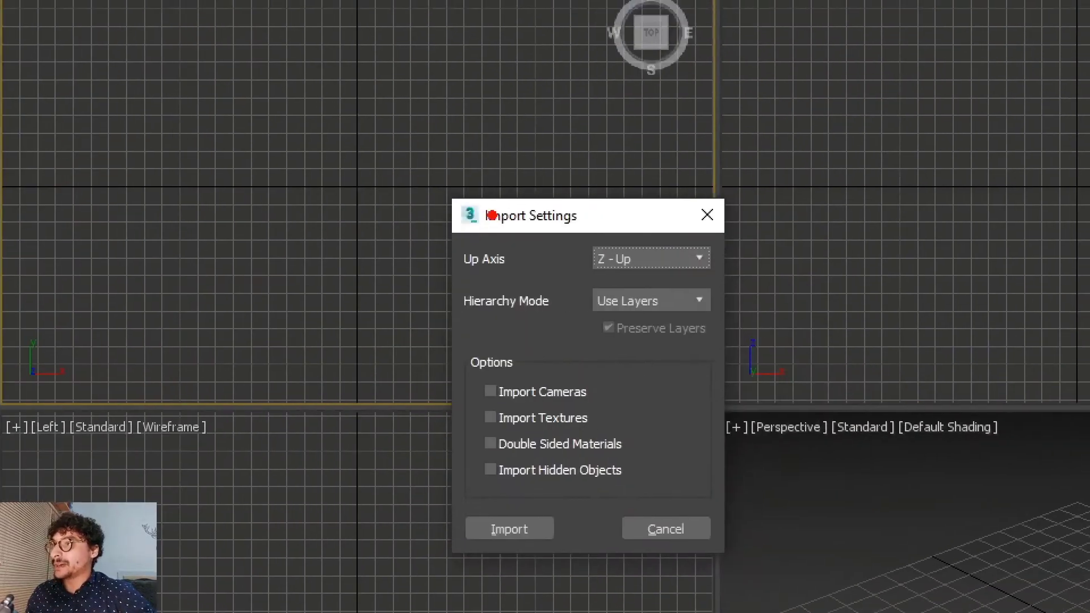
left_click_drag(456, 273, 508, 273)
mouse_move(734, 244)
left_mouse_down()
mouse_move(734, 291)
mouse_move(719, 244)
mouse_move(772, 258)
left_mouse_up()
left_click_drag(607, 276, 623, 277)
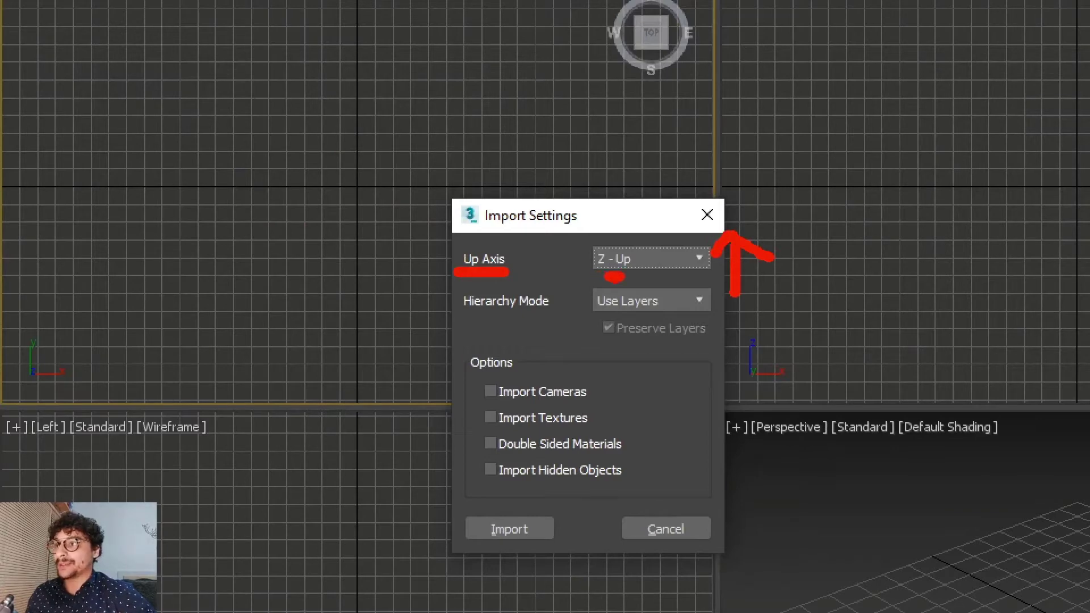
mouse_move(441, 329)
left_mouse_down()
mouse_move(551, 316)
mouse_move(653, 320)
left_mouse_up()
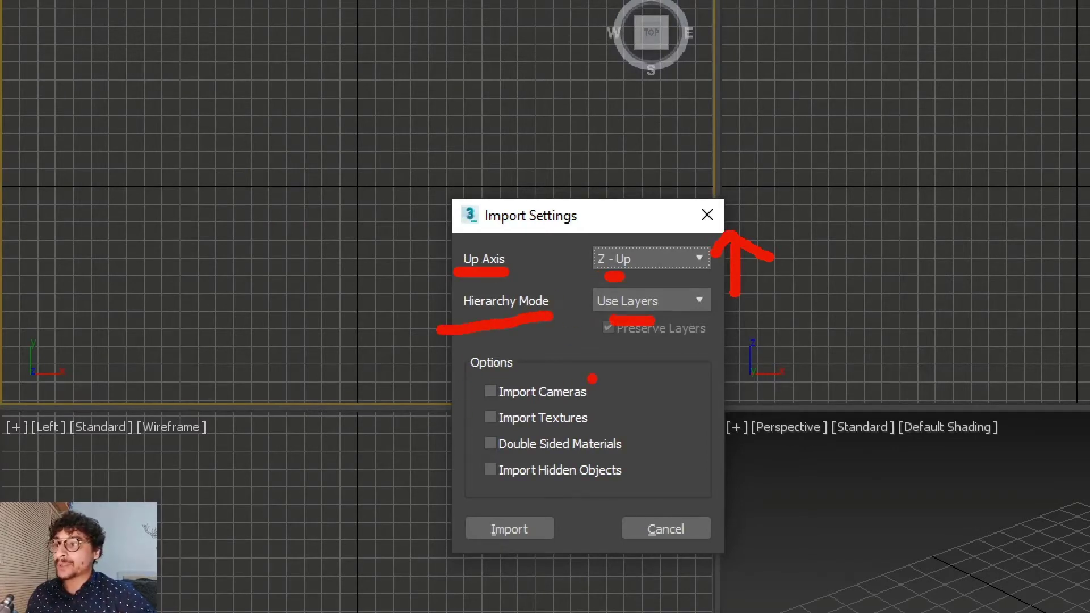
mouse_move(593, 377)
left_mouse_down()
mouse_move(562, 396)
mouse_move(571, 433)
left_mouse_up()
mouse_move(647, 426)
left_mouse_down()
mouse_move(577, 459)
mouse_move(576, 493)
left_mouse_up()
left_click_drag(525, 390, 437, 462)
left_click_drag(544, 408, 514, 464)
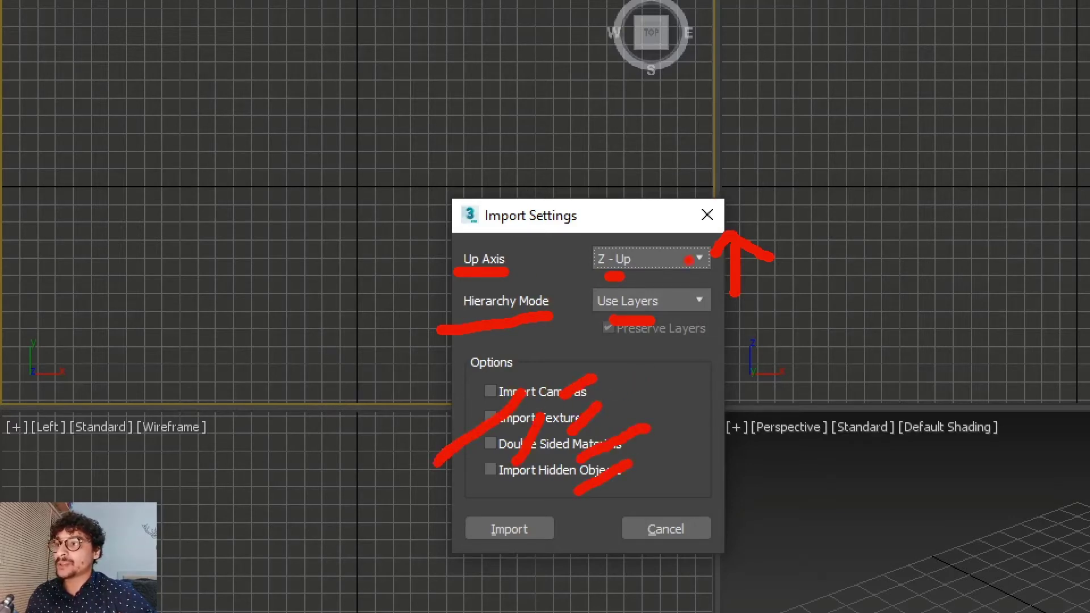
key("Escape")
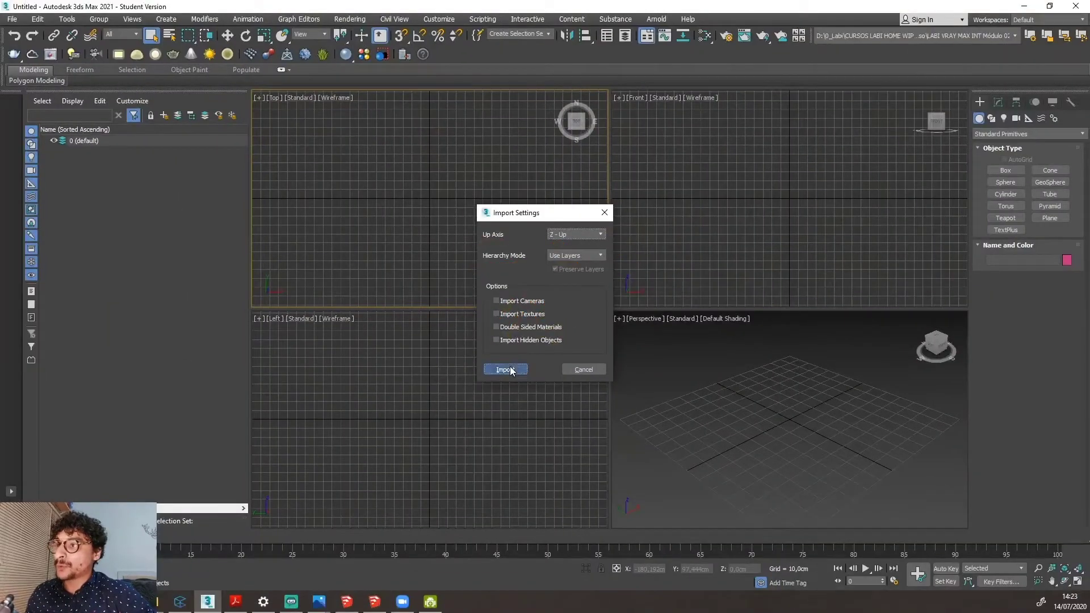
Import the lamp with Z - Up axis and Use Layers hierarchy, leaving cameras, textures, double sided materials and hidden objects off.
left_click(509, 370)
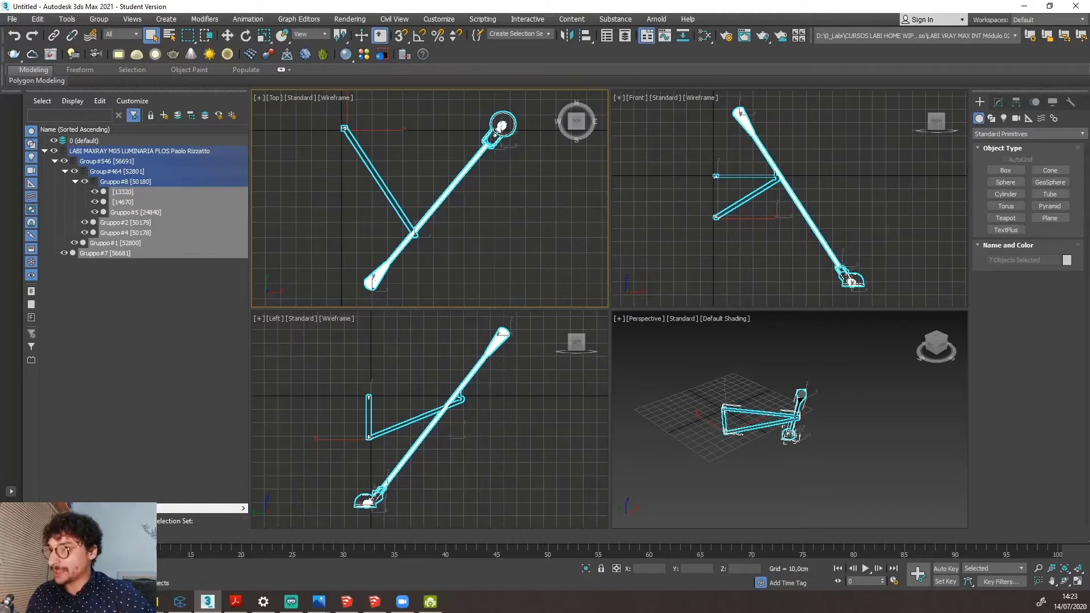
mouse_move(398, 185)
left_mouse_down()
mouse_move(394, 237)
mouse_move(522, 211)
left_mouse_up()
left_click_drag(767, 195, 768, 222)
left_click_drag(747, 211, 816, 208)
mouse_move(512, 431)
left_mouse_down()
mouse_move(512, 468)
mouse_move(574, 446)
left_mouse_up()
left_click_drag(677, 415, 677, 472)
left_click_drag(662, 454, 756, 453)
key("Escape")
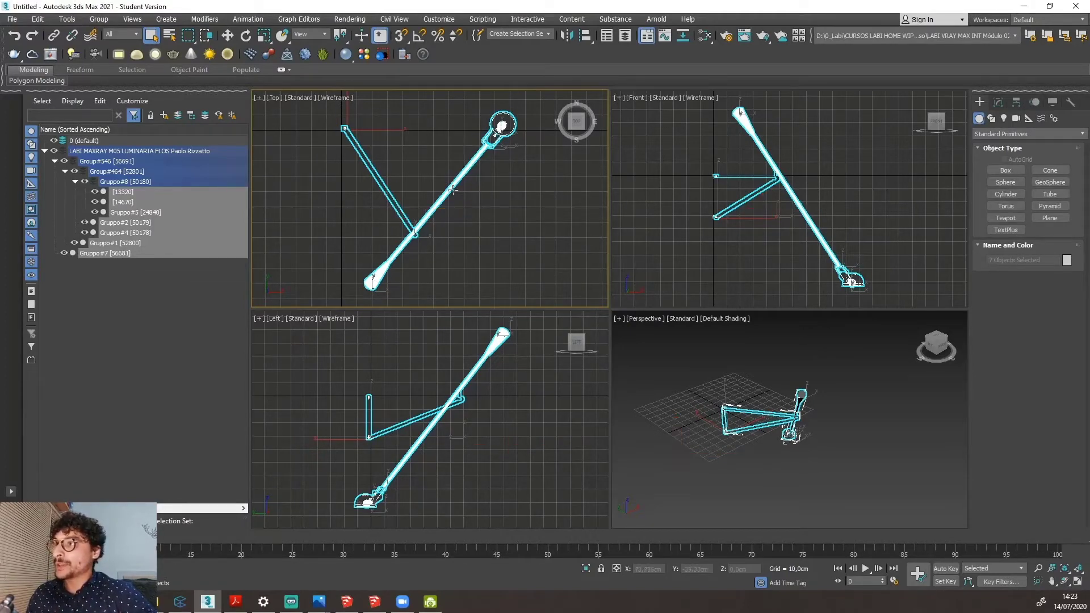
Deselect the imported lamp and inspect it from another angle in the Perspective viewport.
key("Delete")
left_click(495, 230)
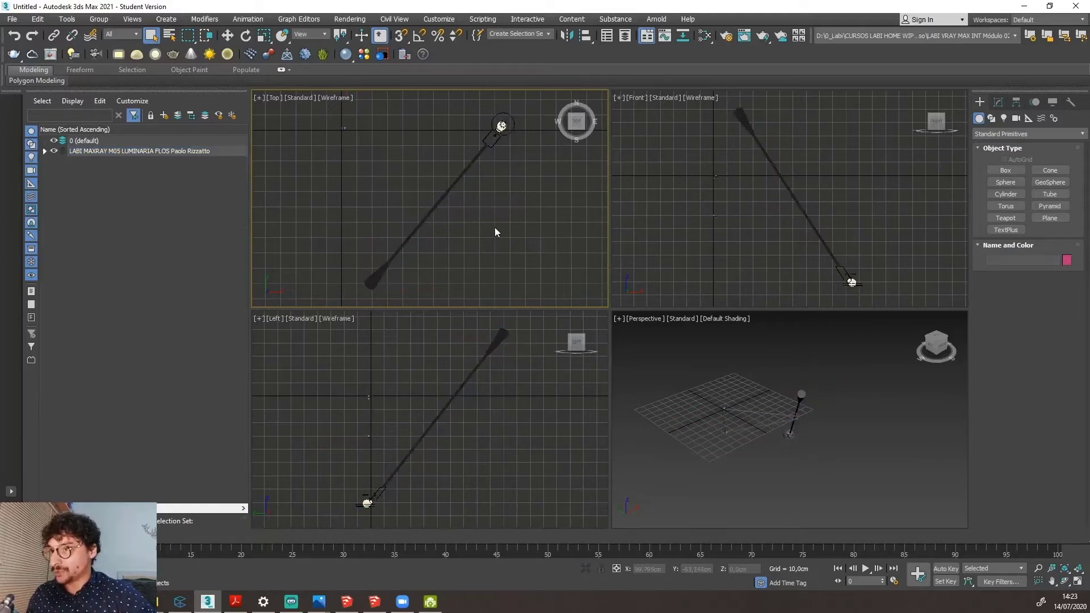
scroll(738, 420, "up", 5)
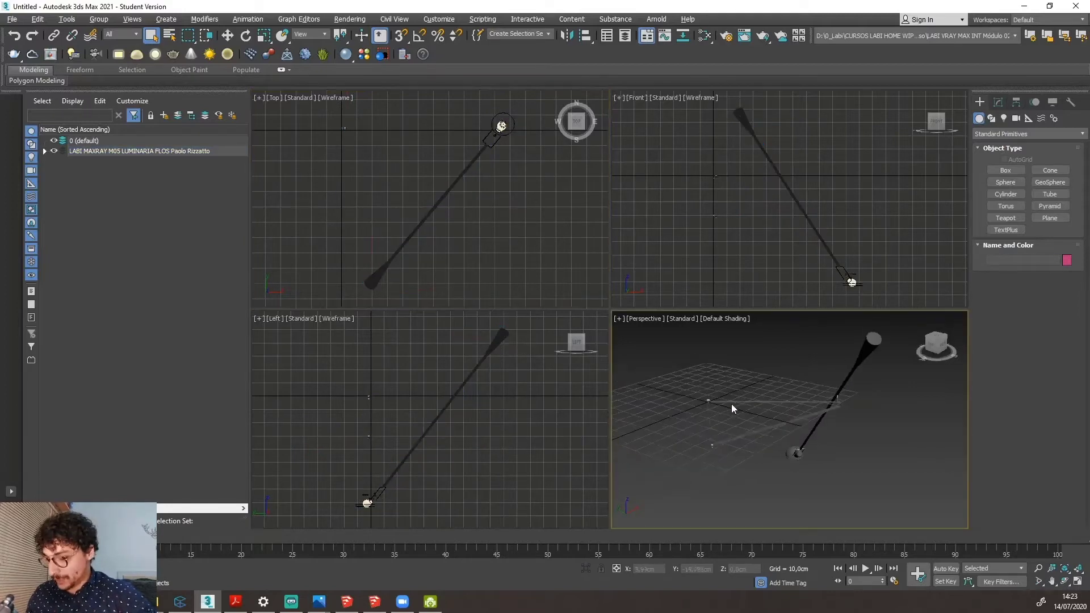
middle_click_drag(731, 404, 750, 453, "alt")
scroll(779, 448, "up", 2)
scroll(710, 446, "down", 5)
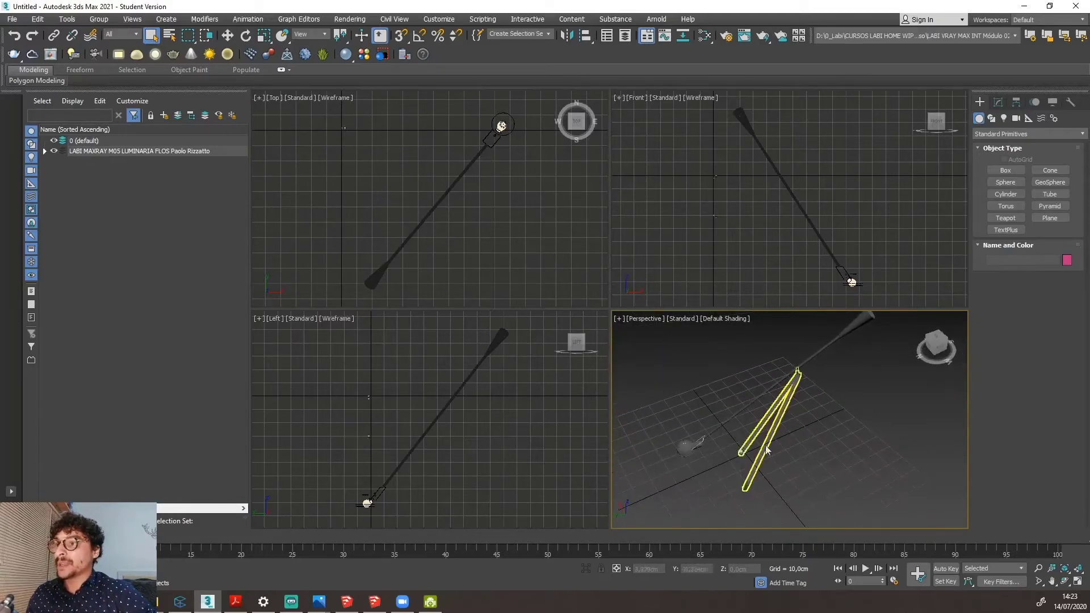
Examine how the lamp's wall bracket sits relative to the grid origin, both close up and from farther away.
mouse_move(794, 312)
left_mouse_down()
mouse_move(743, 321)
mouse_move(953, 458)
mouse_move(863, 301)
left_mouse_up()
mouse_move(754, 442)
left_mouse_down()
mouse_move(757, 468)
mouse_move(771, 452)
mouse_move(740, 461)
left_mouse_up()
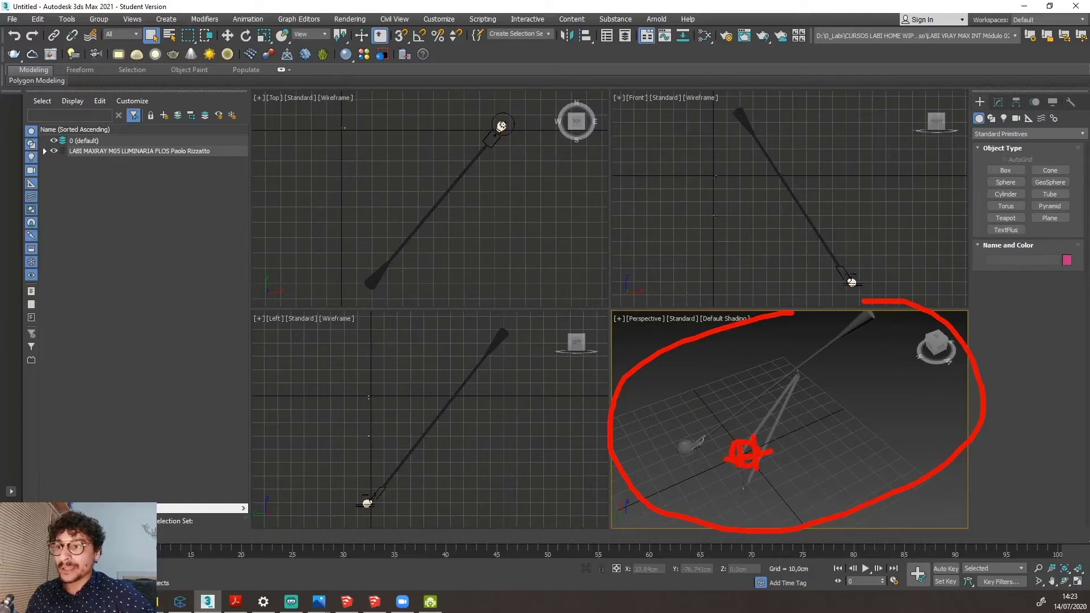
key("Escape")
scroll(764, 445, "up", 6)
scroll(760, 442, "down", 4)
mouse_move(755, 438)
middle_mouse_down("alt")
mouse_move(723, 400)
mouse_move(776, 438)
mouse_move(730, 419)
mouse_move(806, 419)
middle_mouse_up("alt")
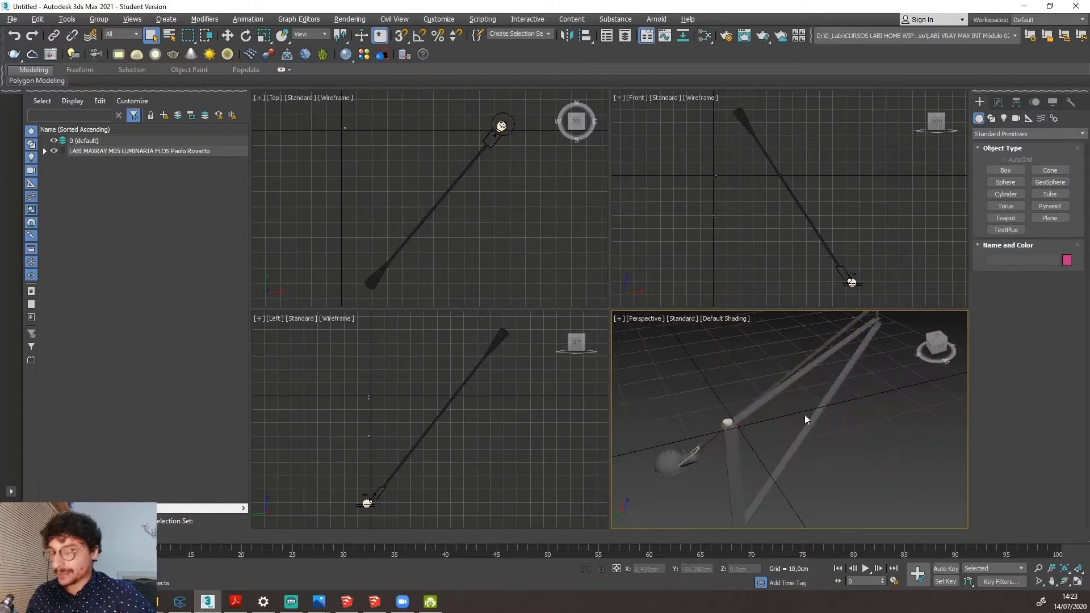
left_click_drag(721, 384, 785, 473)
left_click_drag(686, 438, 818, 406)
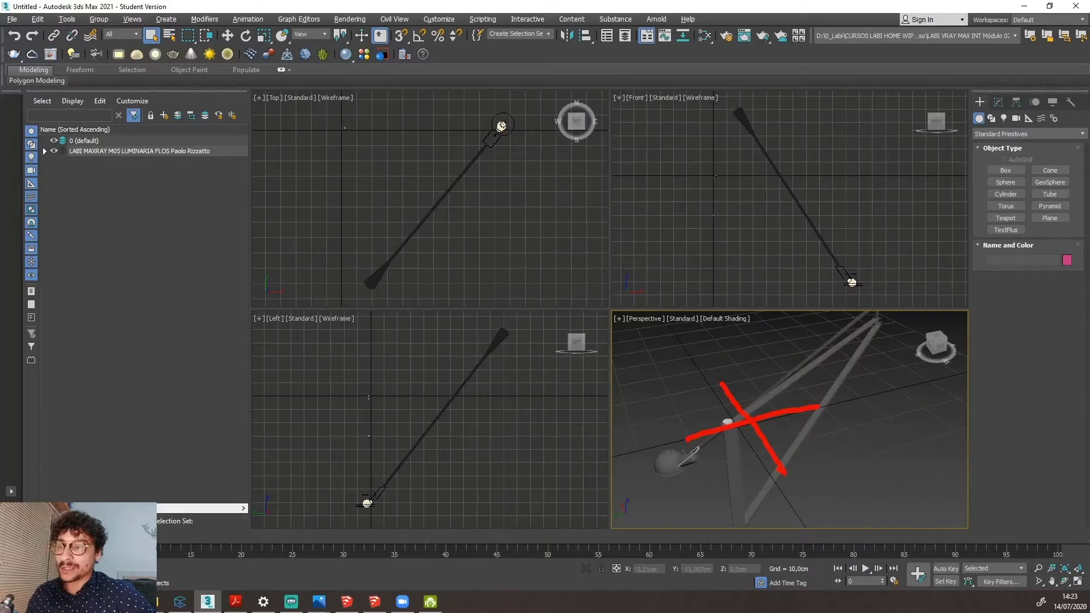
key("Escape")
mouse_move(776, 413)
middle_mouse_down("alt")
mouse_move(791, 412)
mouse_move(832, 347)
mouse_move(894, 380)
mouse_move(868, 434)
mouse_move(853, 430)
middle_mouse_up("alt")
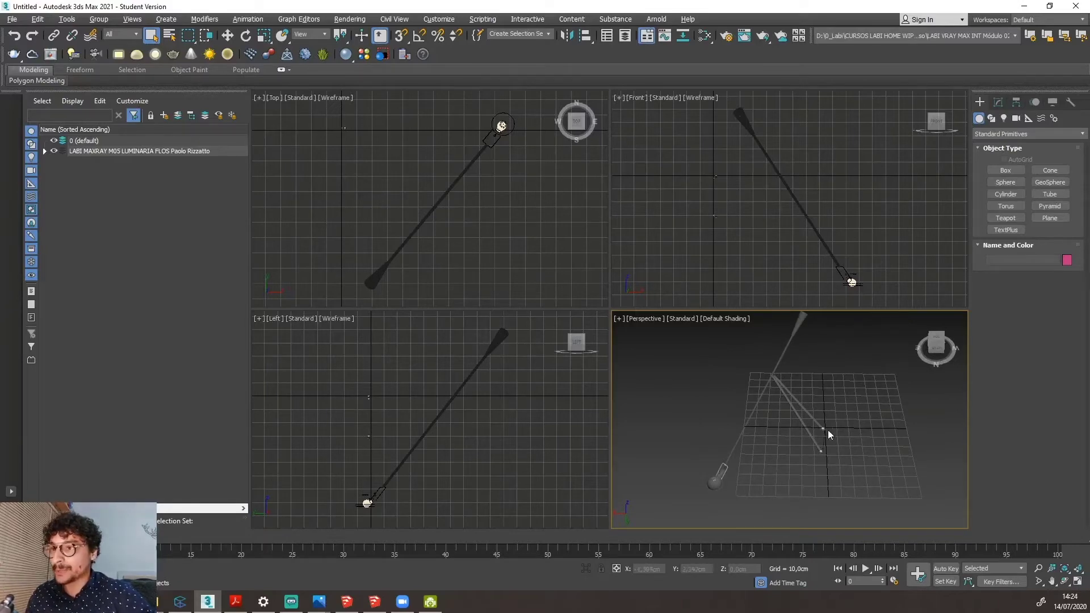
Examine the imported lamp against the grid from side, angled and frontal views in the Perspective viewport.
scroll(825, 431, "up", 5)
scroll(825, 430, "down", 8)
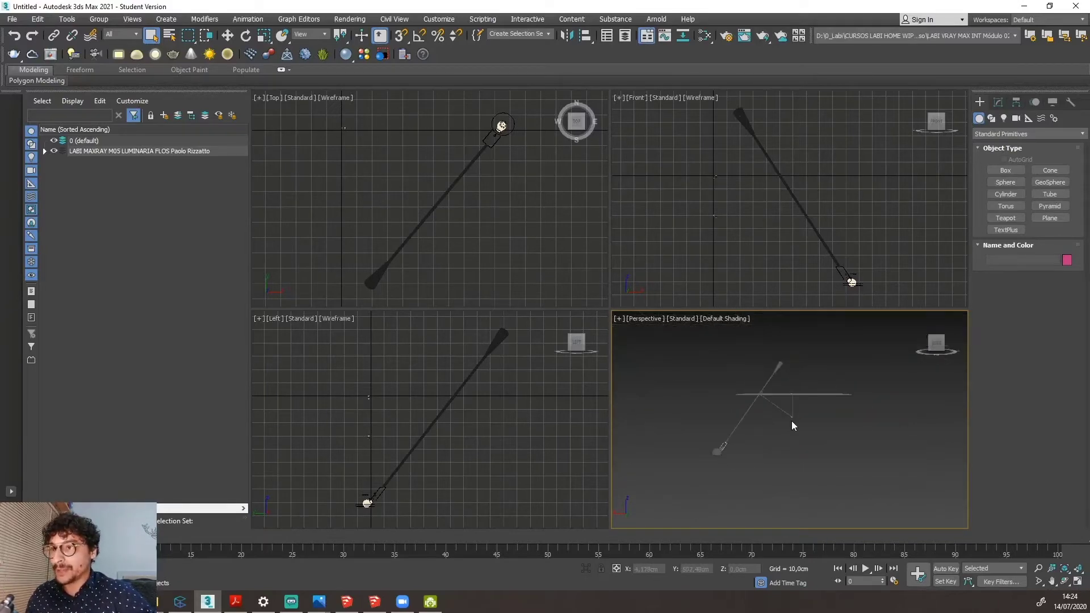
middle_click_drag(849, 411, 760, 475, "alt")
scroll(770, 389, "up", 4)
scroll(769, 389, "down", 4)
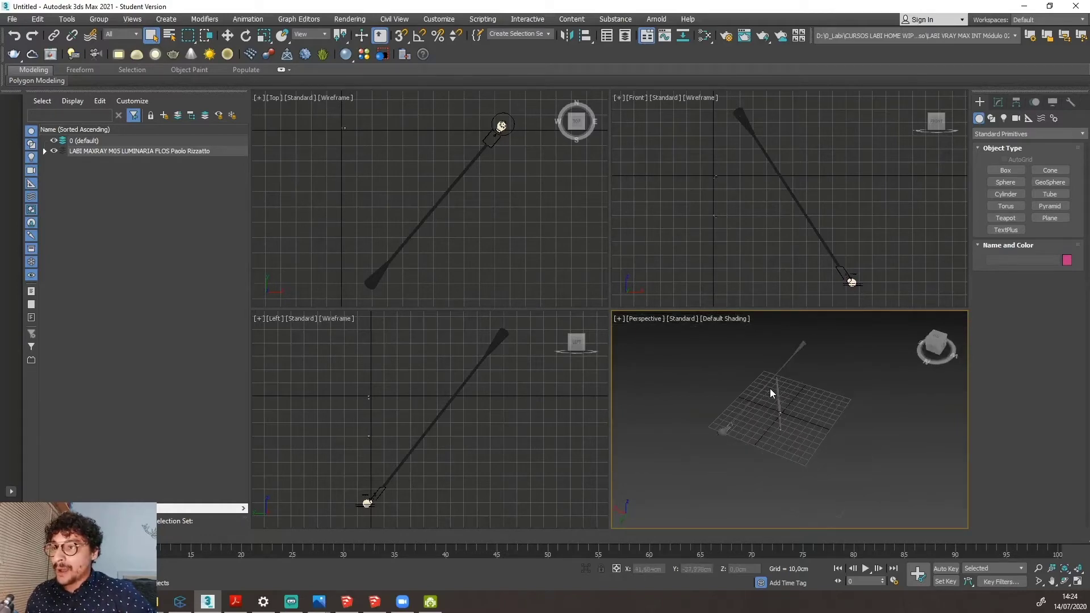
scroll(769, 389, "up", 8)
middle_click_drag(781, 387, 801, 372, "alt")
scroll(758, 403, "down", 6)
scroll(772, 384, "up", 3)
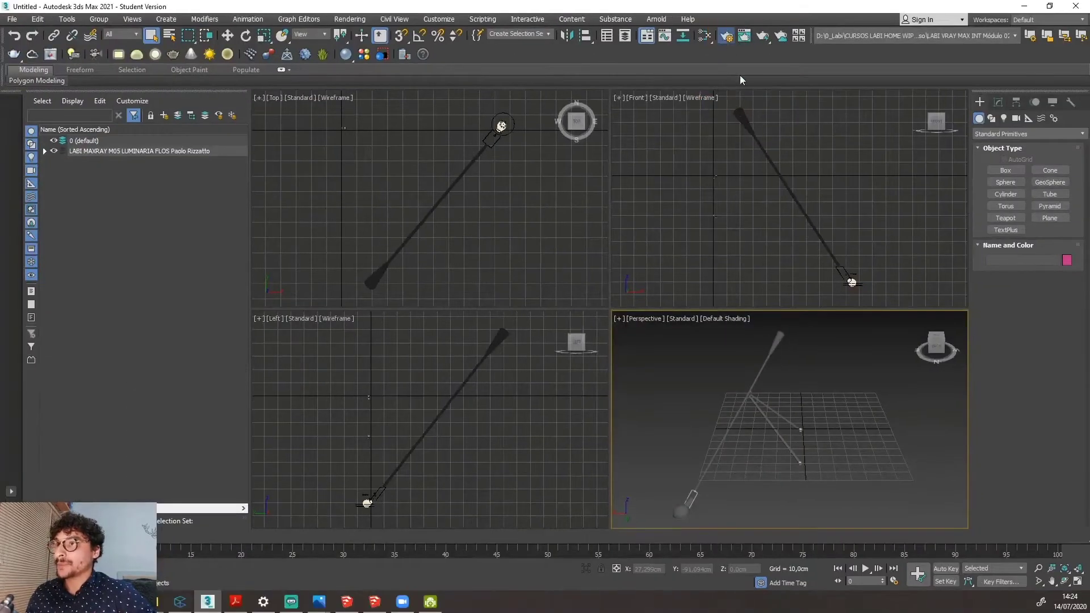
Open the Render Setup window and expand the Assign Renderer settings of the common parameters.
left_click(724, 40)
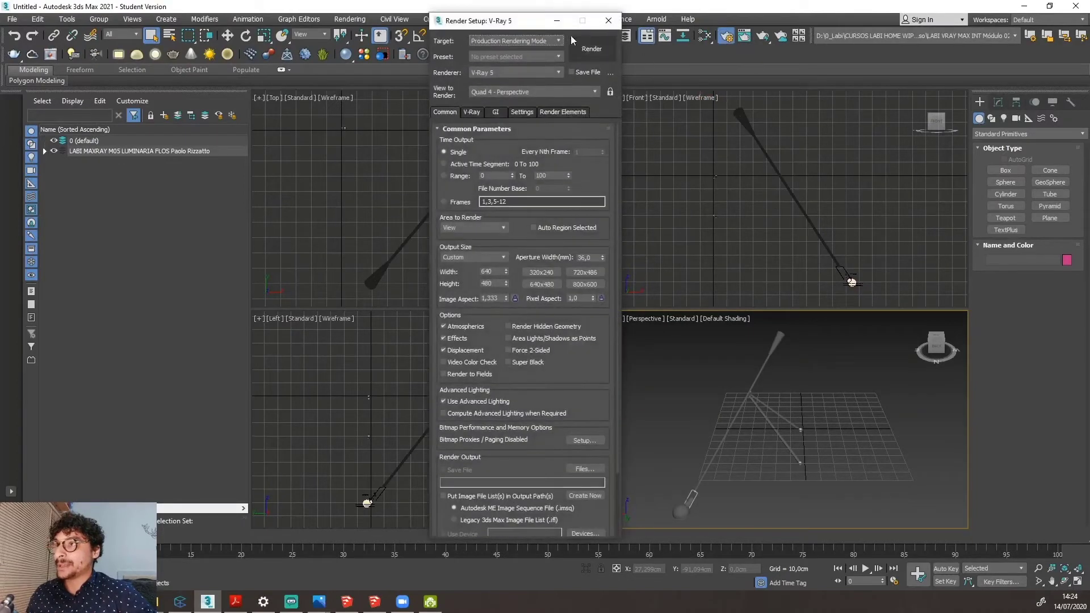
left_click_drag(519, 22, 478, 22)
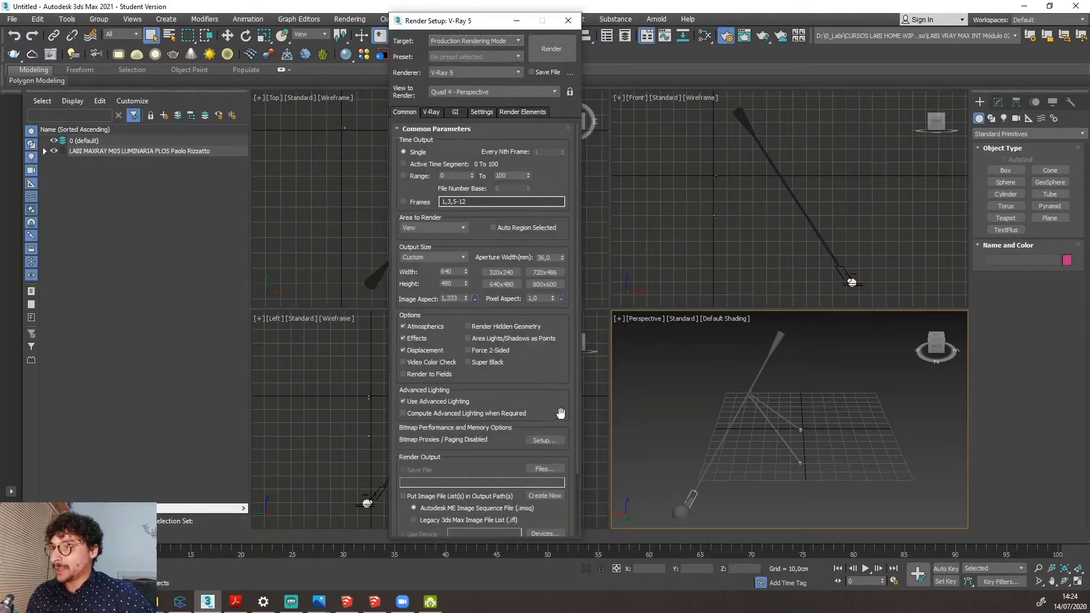
left_click_drag(576, 380, 585, 509)
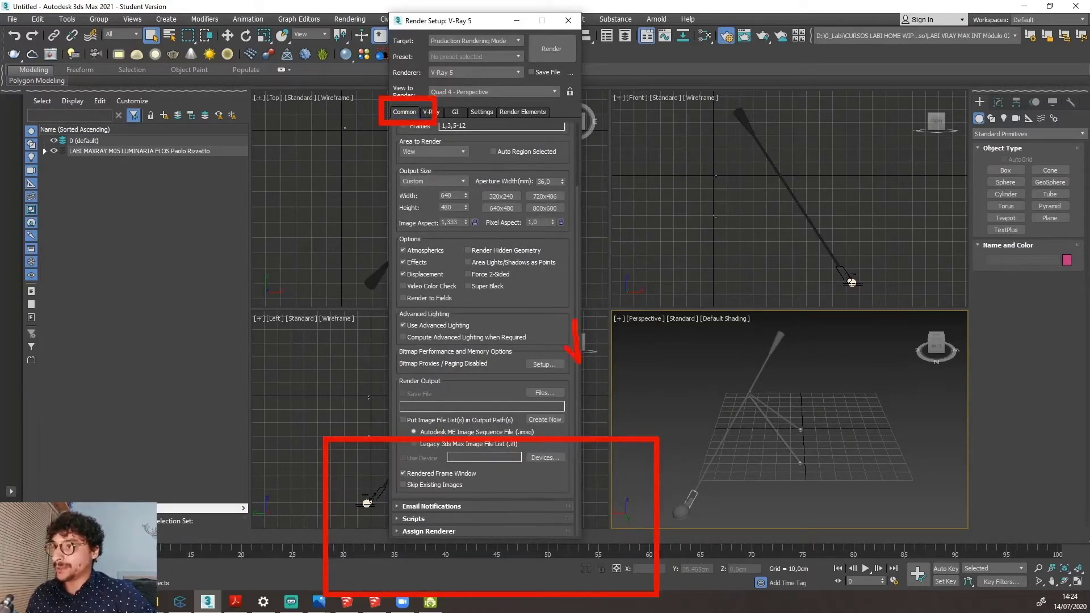
left_click(428, 529)
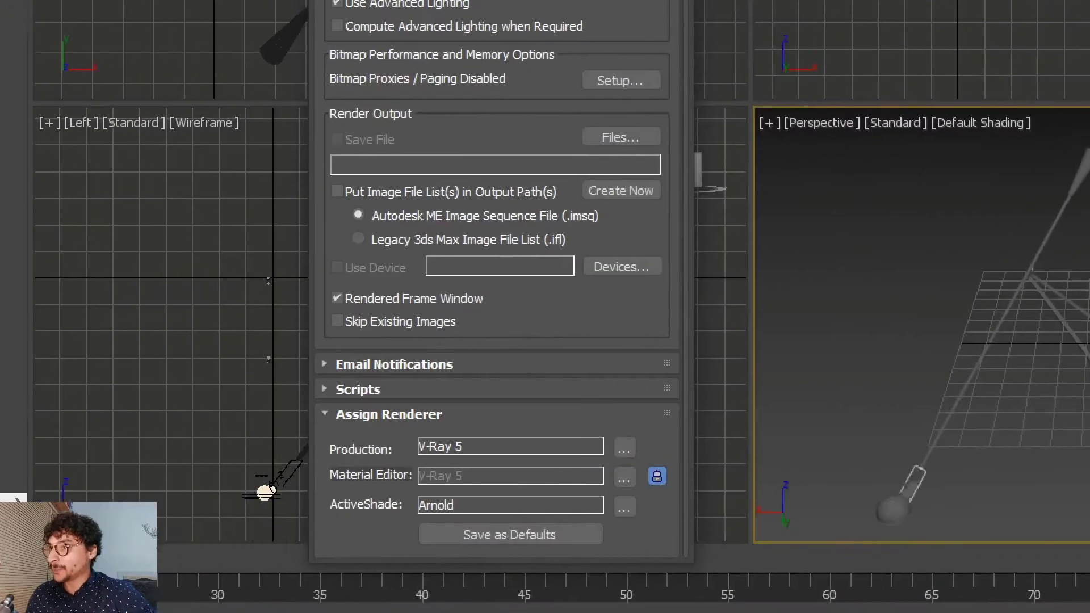
Check which renderers are assigned to Production and the Material Editor, and close Render Setup.
mouse_move(283, 449)
left_mouse_down()
mouse_move(308, 449)
mouse_move(291, 470)
left_mouse_up()
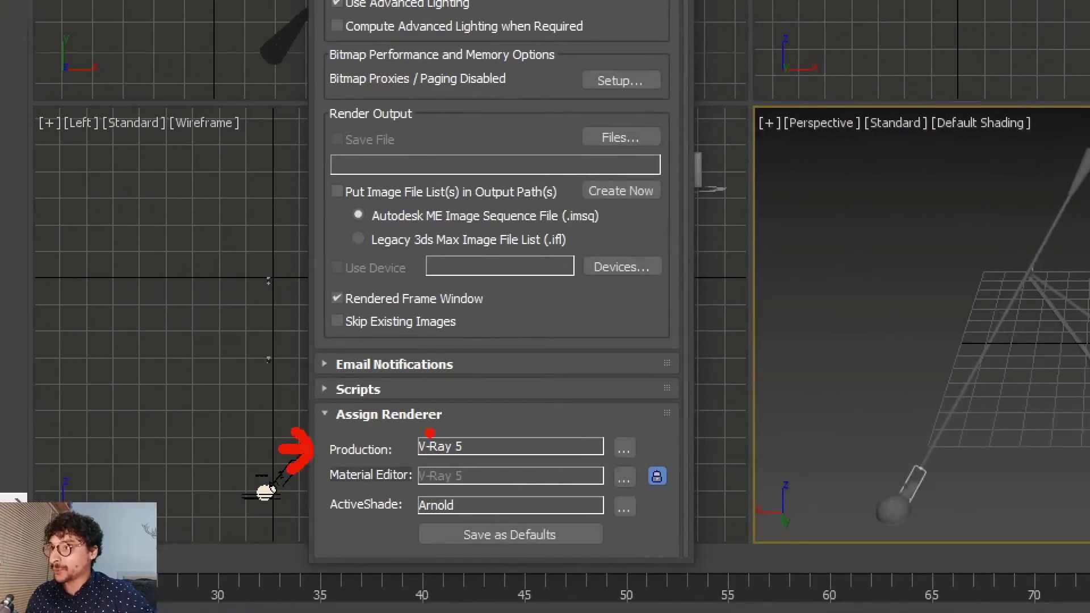
left_click_drag(480, 431, 470, 466)
mouse_move(279, 486)
left_mouse_down()
mouse_move(341, 486)
mouse_move(335, 508)
left_mouse_up()
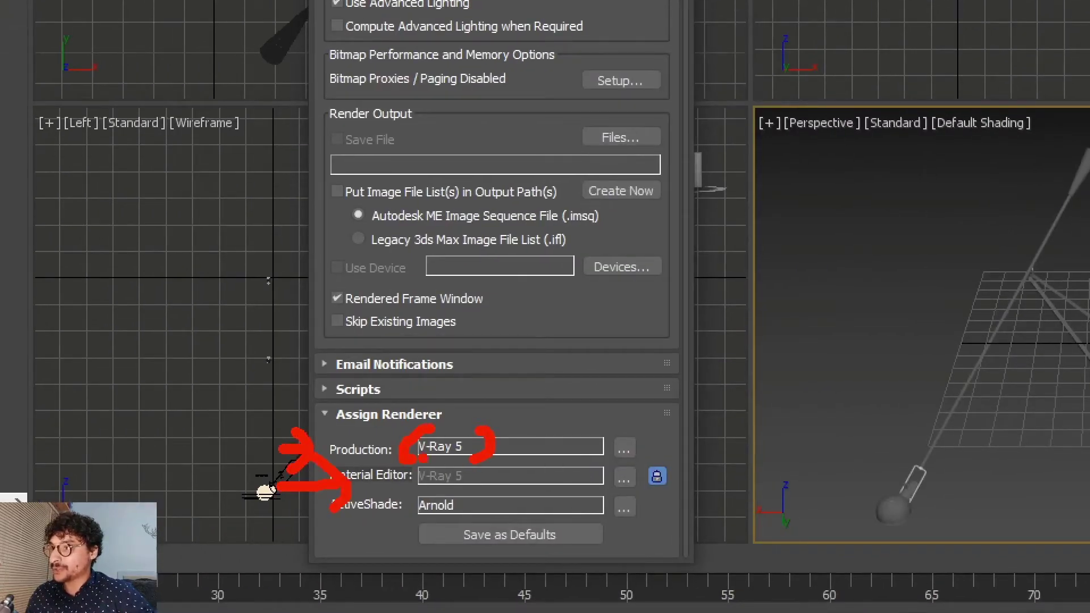
left_click_drag(410, 458, 419, 502)
left_click_drag(553, 407, 678, 384)
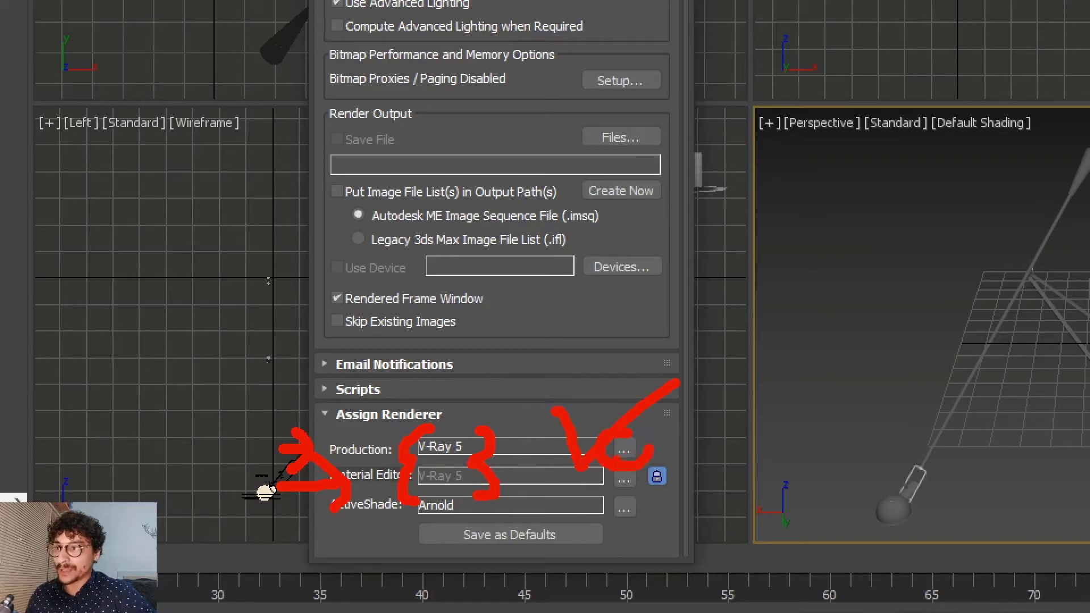
left_click_drag(602, 467, 634, 499)
left_click_drag(525, 439, 557, 436)
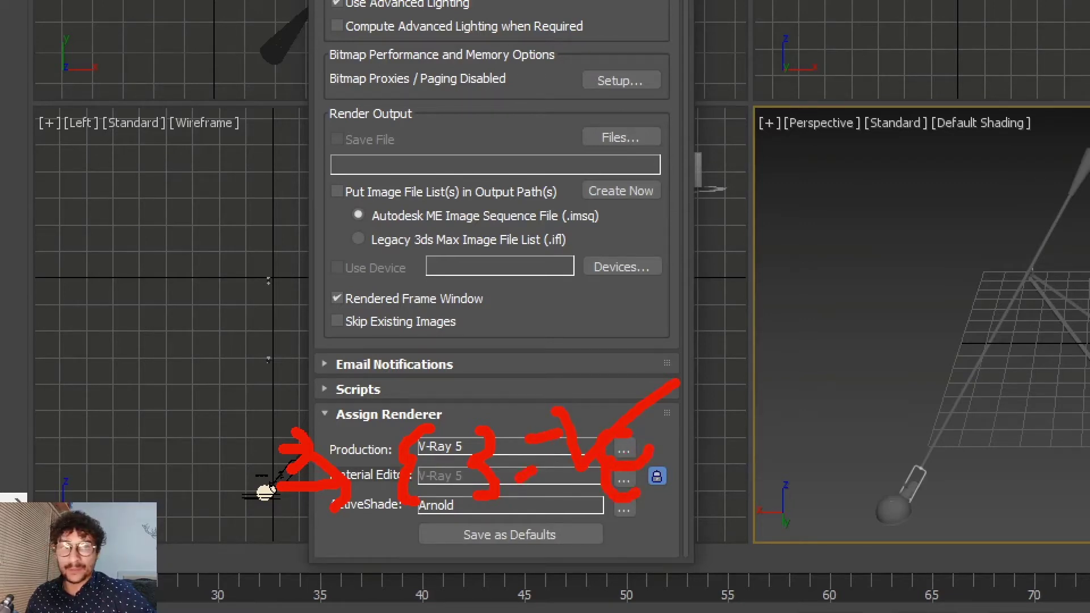
key("Escape")
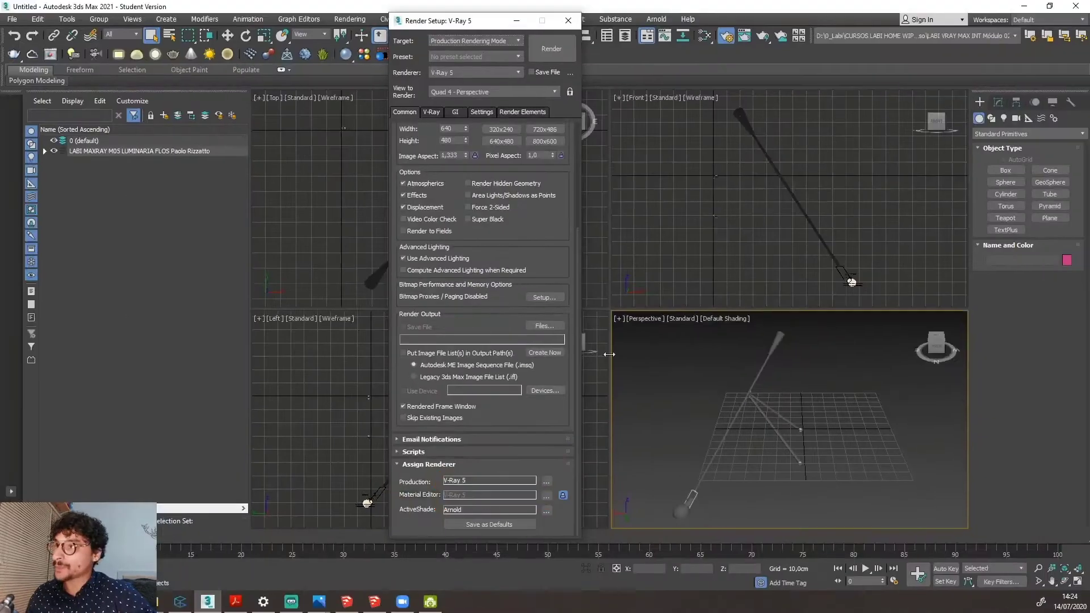
left_click(567, 20)
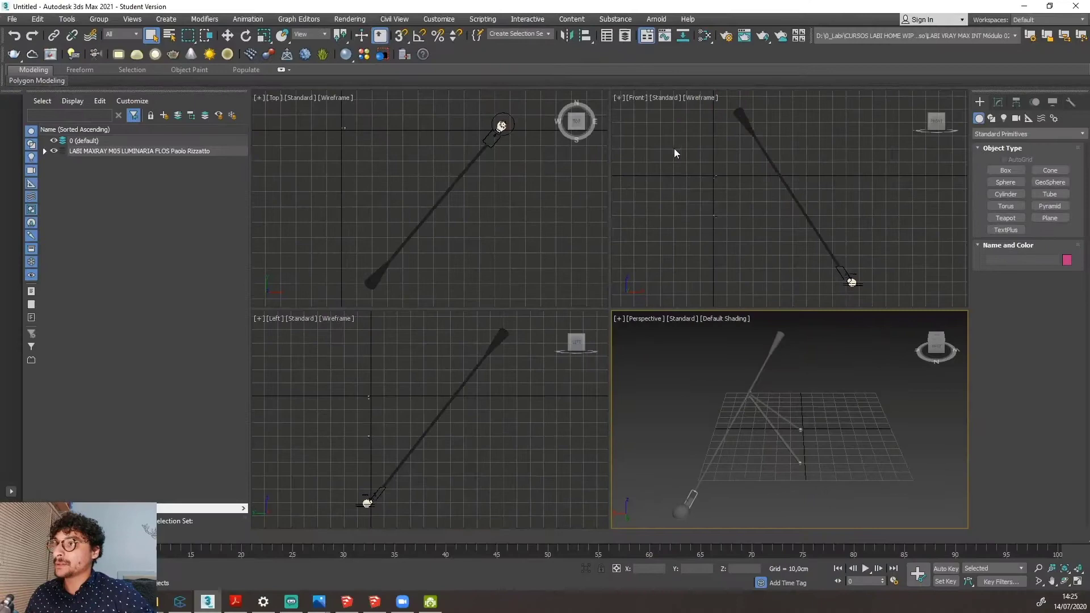
Open the Slate Material Editor and place it so the lamp in the Perspective viewport stays accessible.
left_click(670, 149)
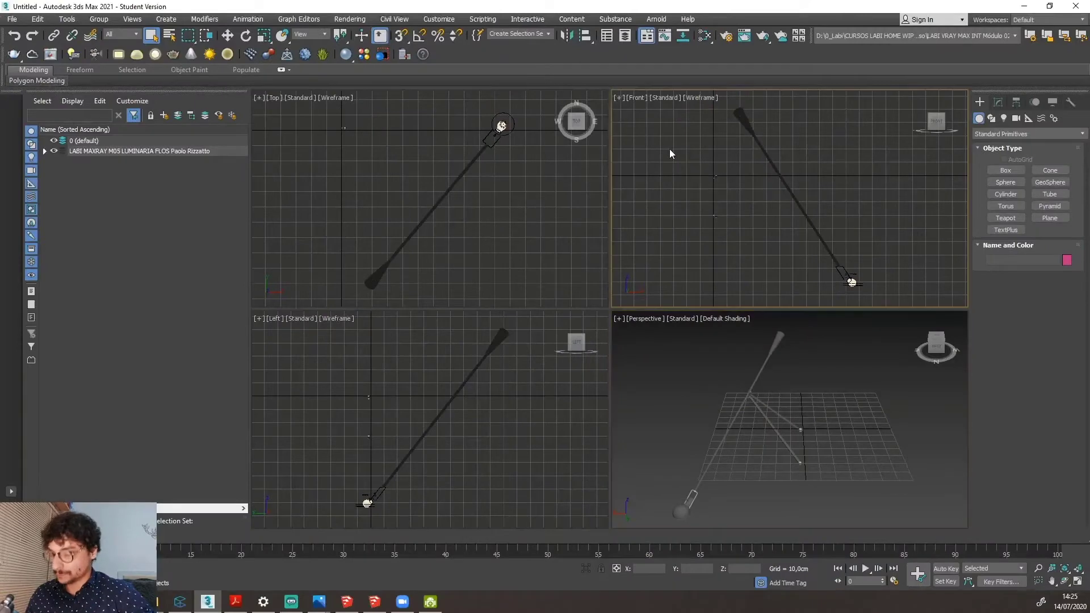
key("m")
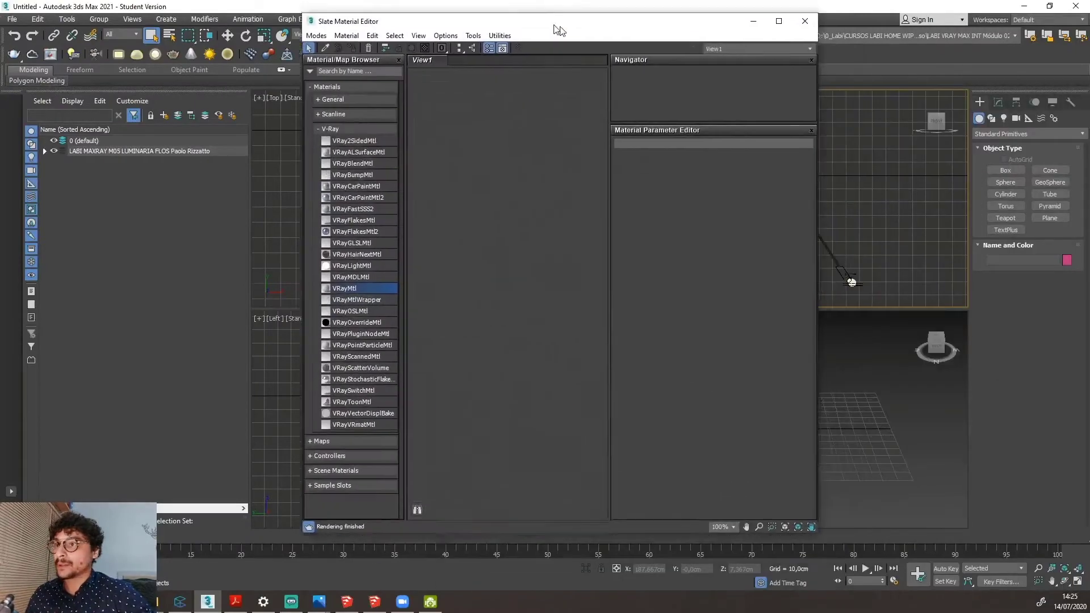
left_click_drag(559, 32, 397, 67)
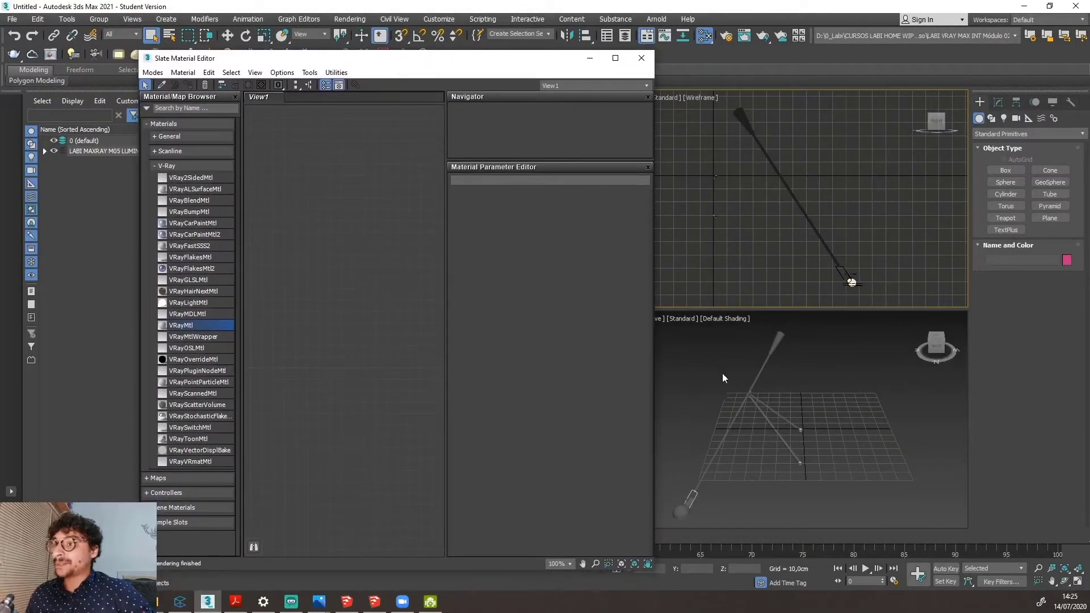
key("ctrl+2")
mouse_move(758, 328)
left_mouse_down()
mouse_move(878, 434)
mouse_move(753, 342)
left_mouse_up()
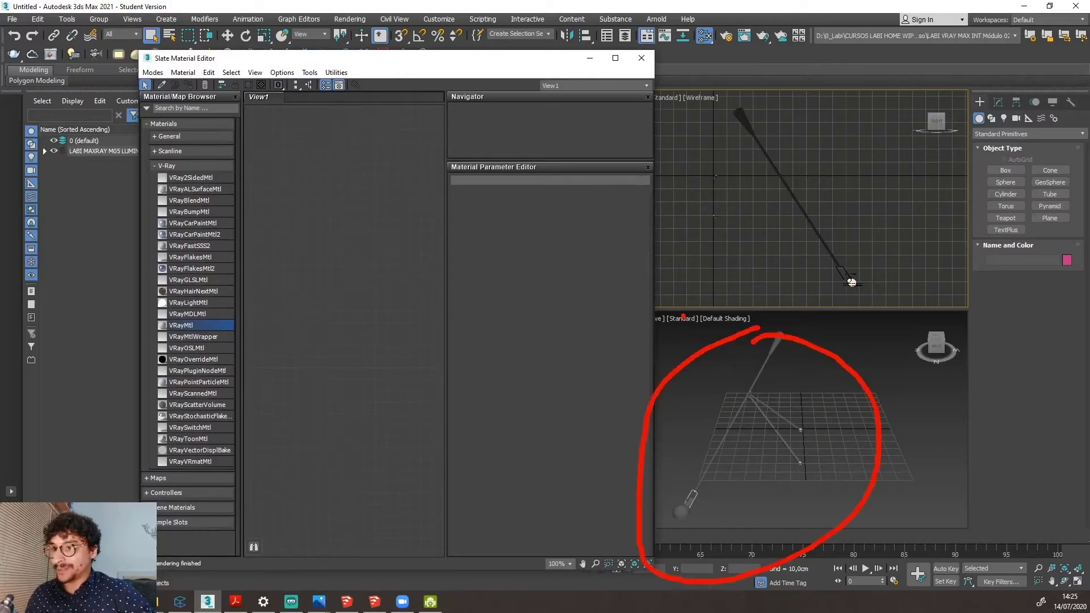
left_click_drag(683, 316, 701, 402)
mouse_move(662, 393)
left_mouse_down()
mouse_move(697, 407)
mouse_move(717, 365)
left_mouse_up()
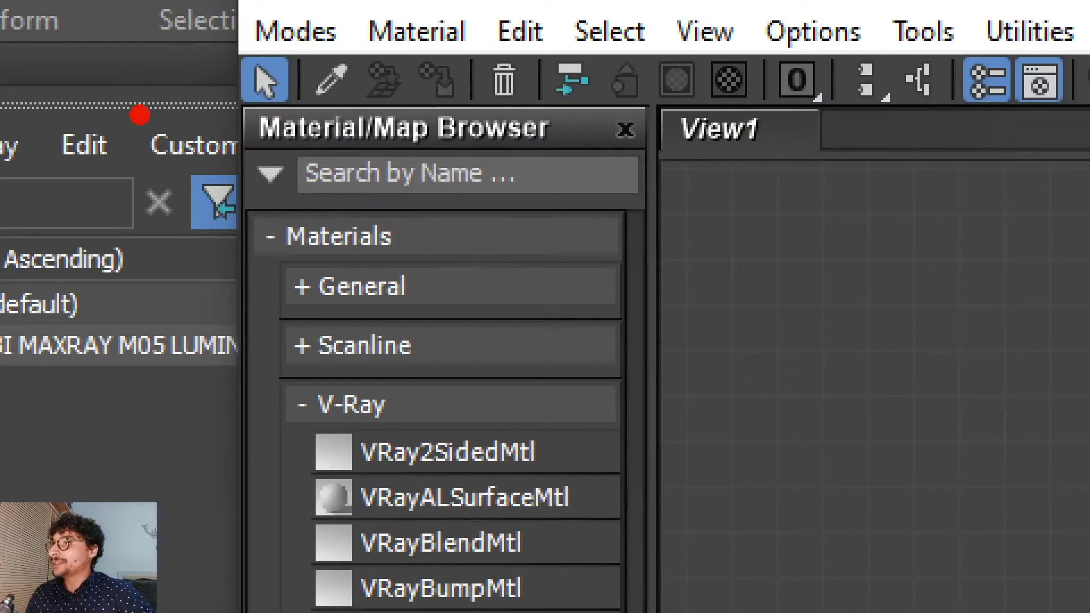
left_click_drag(284, 38, 375, 116)
left_click_drag(309, 153, 311, 260)
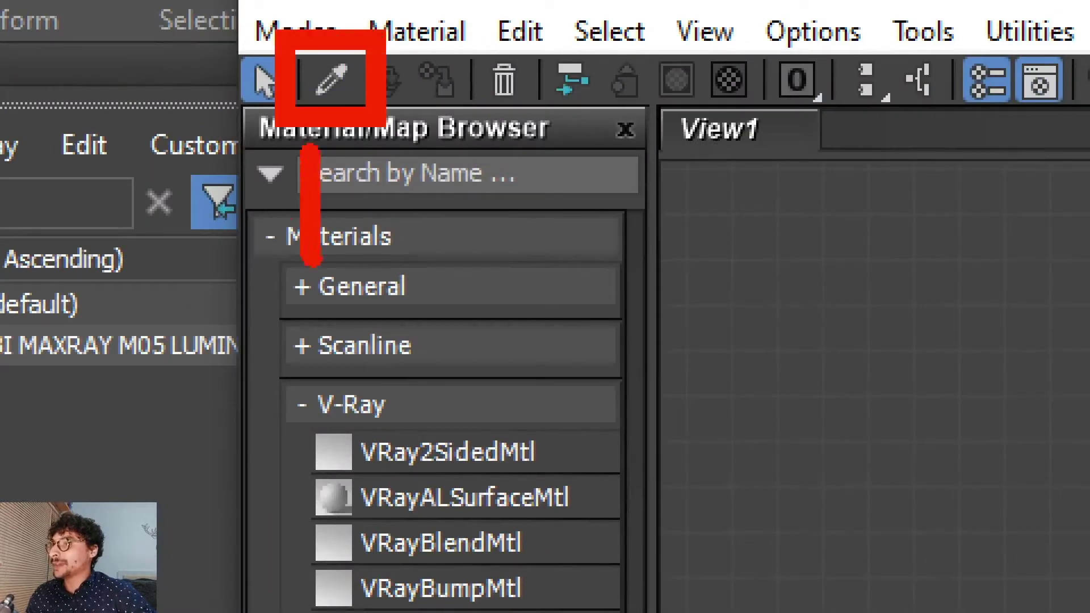
left_click_drag(332, 167, 245, 238)
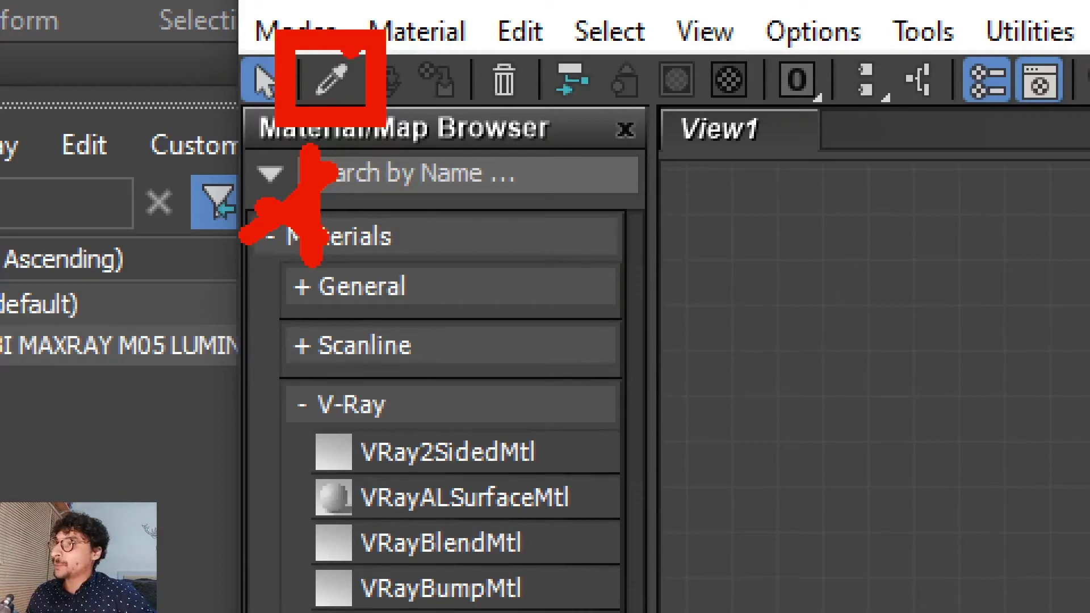
key("Escape")
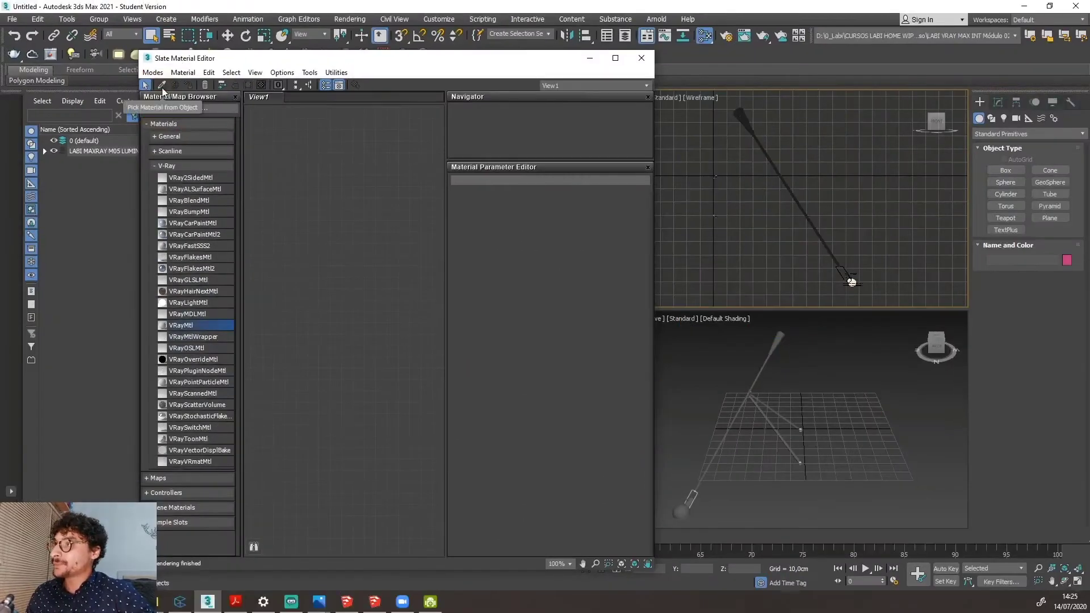
Pick the material from the lamp's long arm into the Slate Material Editor's View1.
left_click(162, 85)
middle_click_drag(765, 376, 745, 446)
scroll(761, 440, "up", 3)
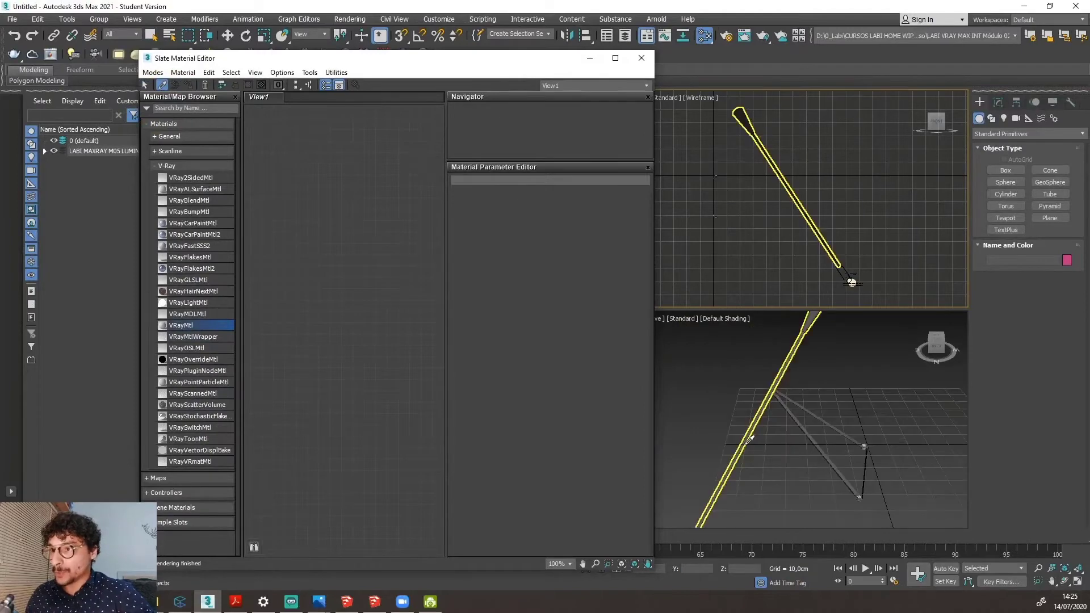
key("ctrl+2")
left_click_drag(770, 383, 725, 458)
key("Escape")
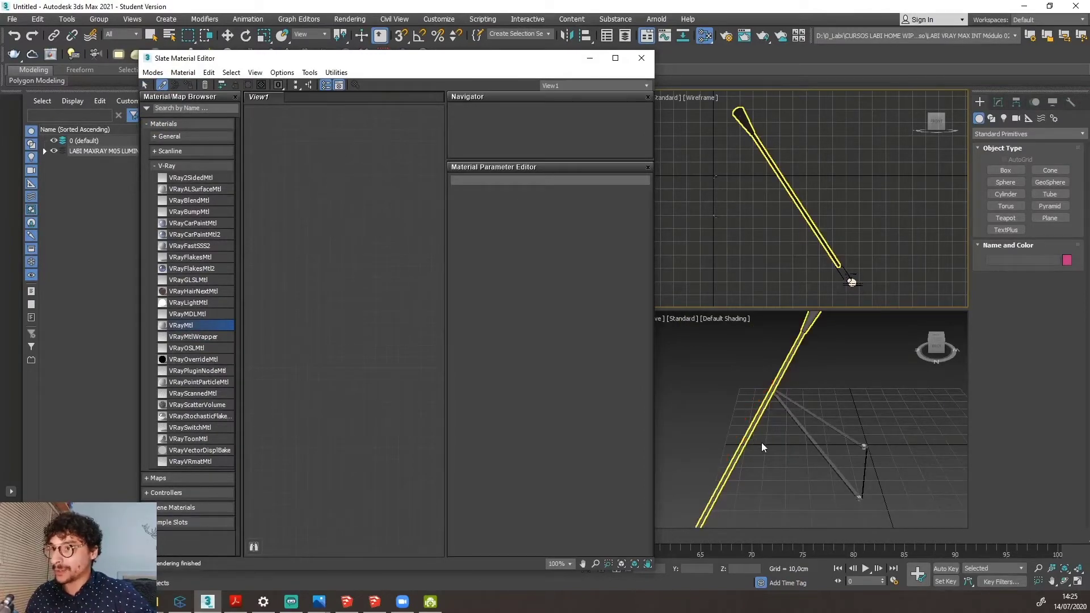
left_click(760, 418)
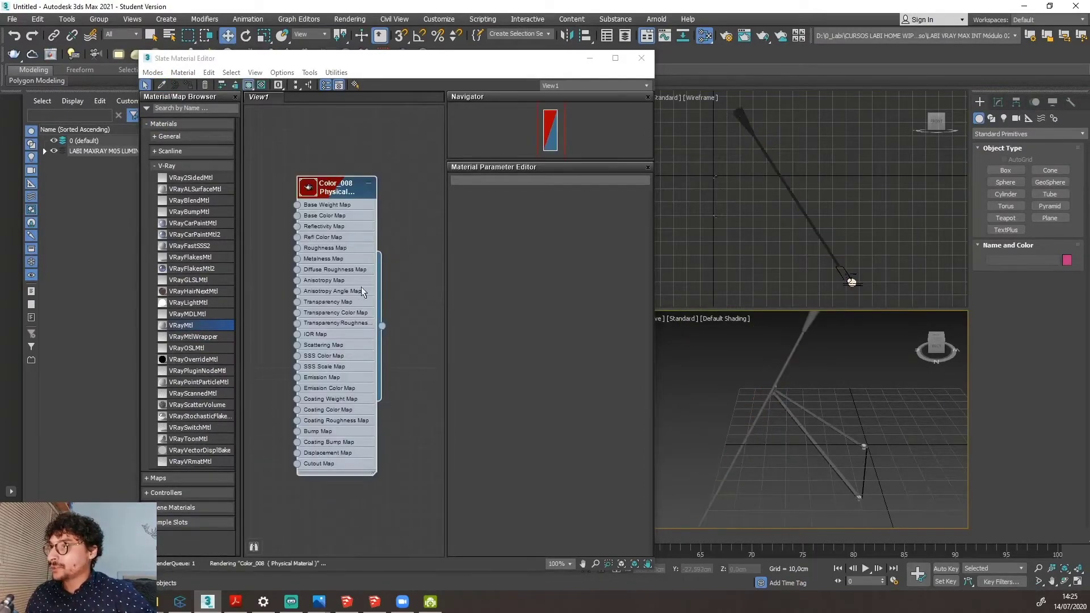
Inspect the parameters of the picked Color_008 physical material and delete its node from View1.
left_click_drag(279, 164, 422, 239, "ctrl+shift")
mouse_move(365, 140)
left_mouse_down()
mouse_move(351, 169)
mouse_move(366, 158)
left_mouse_up()
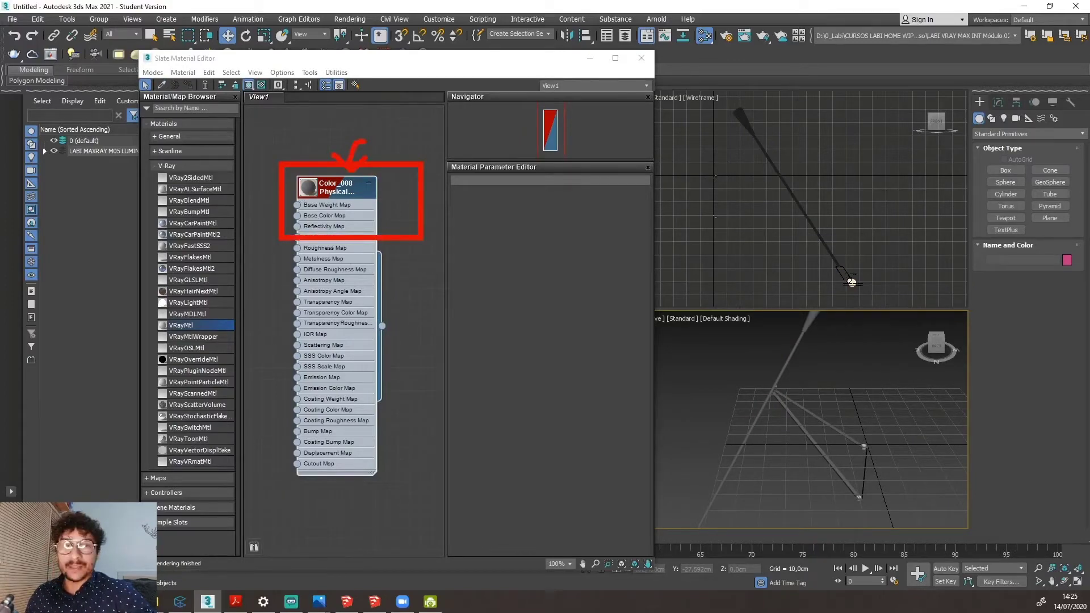
left_click_drag(311, 200, 363, 202)
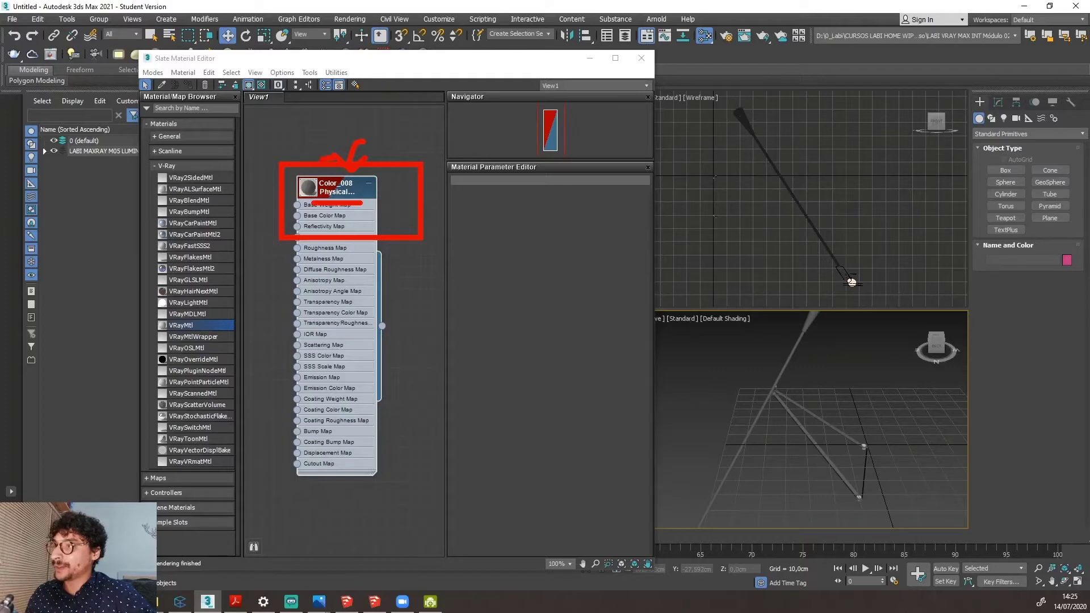
mouse_move(309, 165)
left_mouse_down()
mouse_move(398, 386)
mouse_move(354, 170)
left_mouse_up()
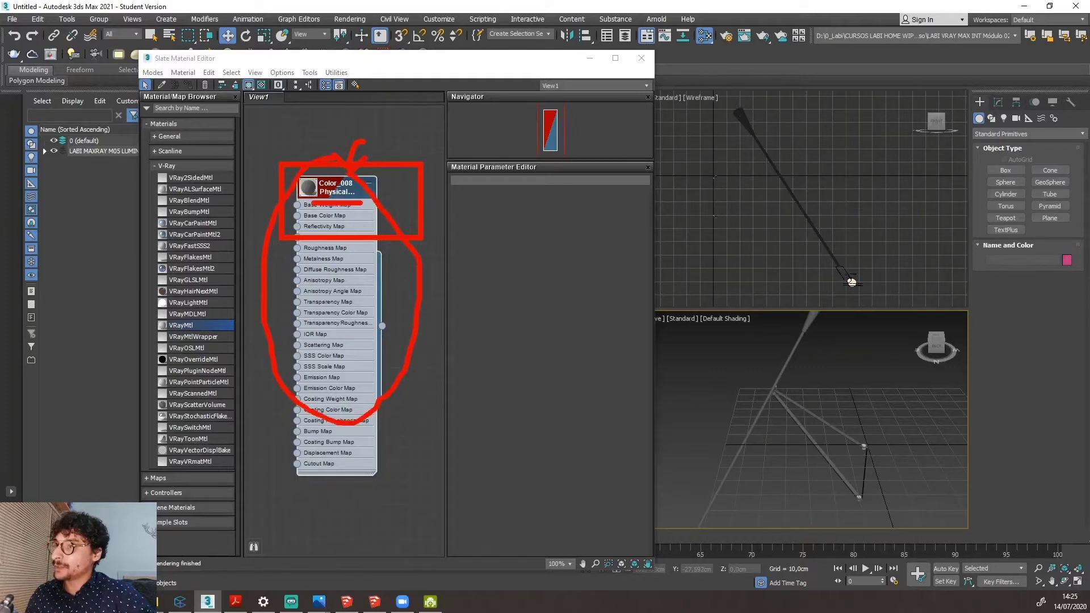
key("Escape")
double_click(339, 186)
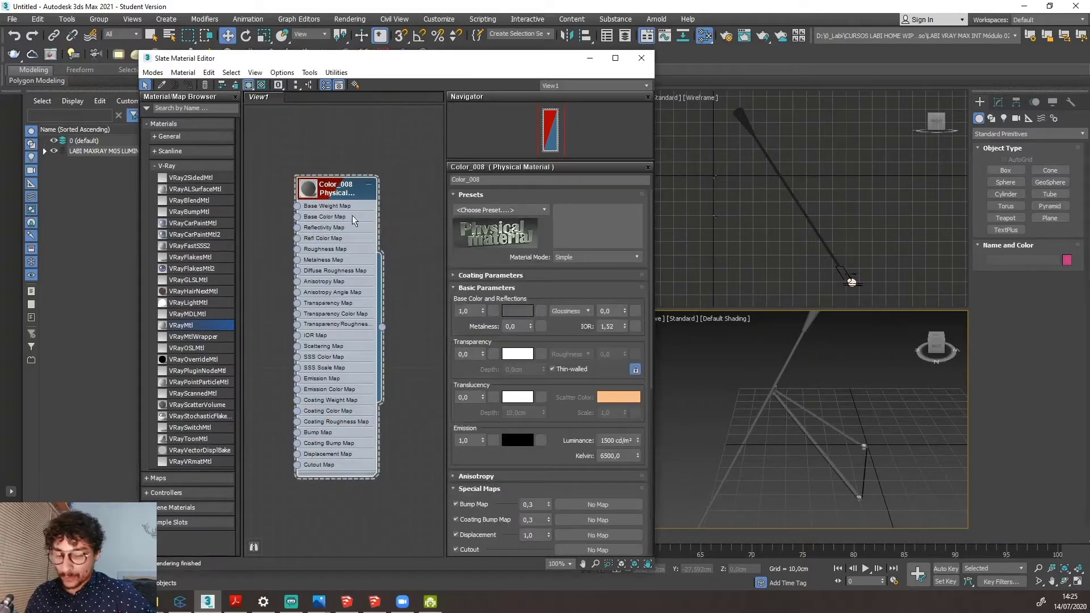
key("Delete")
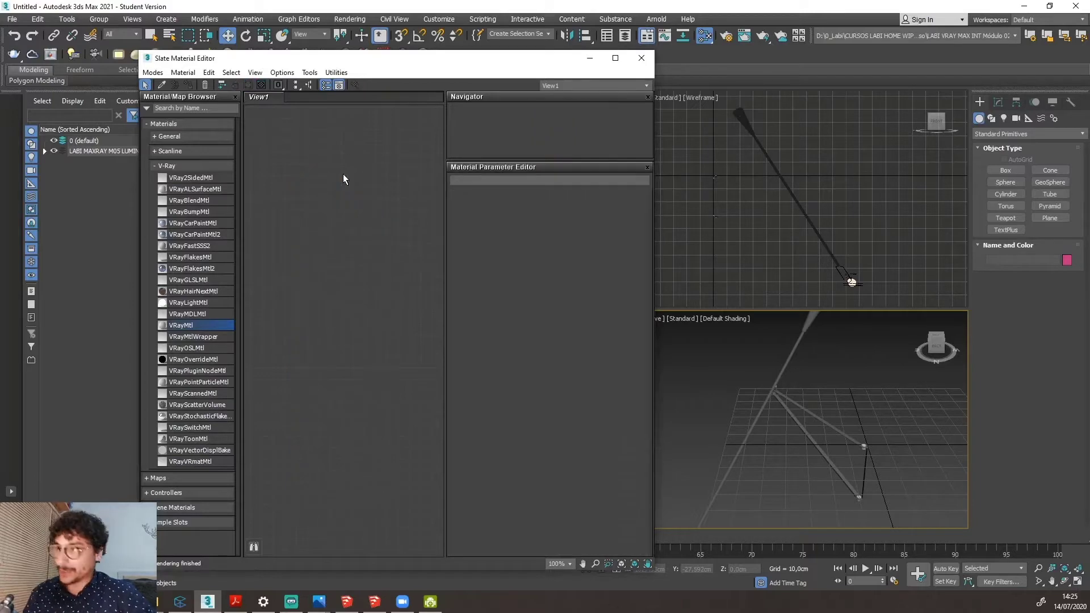
Load all scene materials into View1 and maximize the Slate Material Editor to examine the first physical material node.
left_click_drag(654, 133, 780, 136)
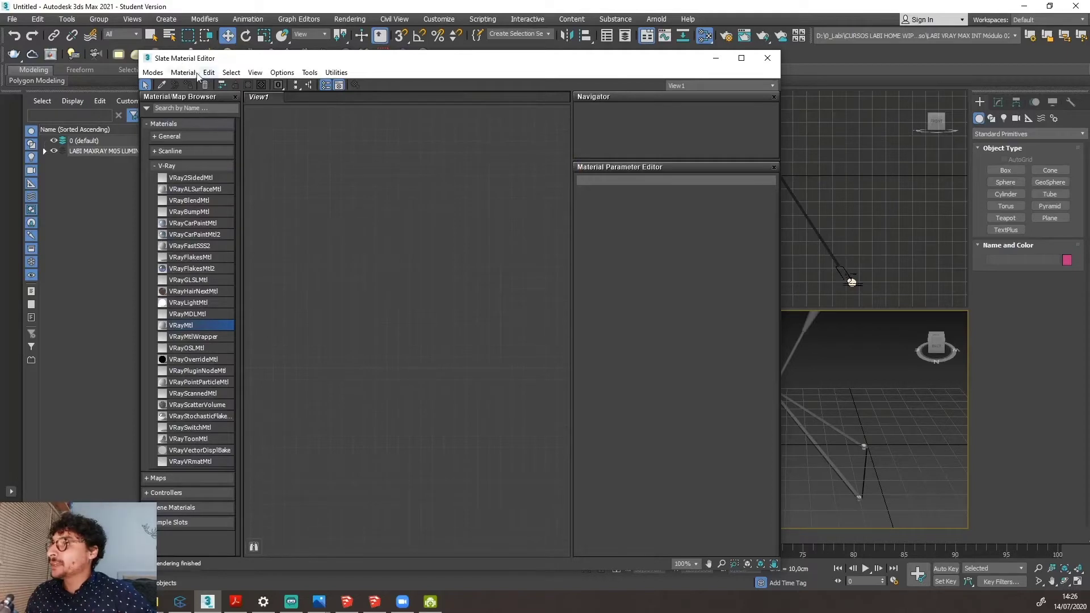
left_click(223, 73)
mouse_move(213, 76)
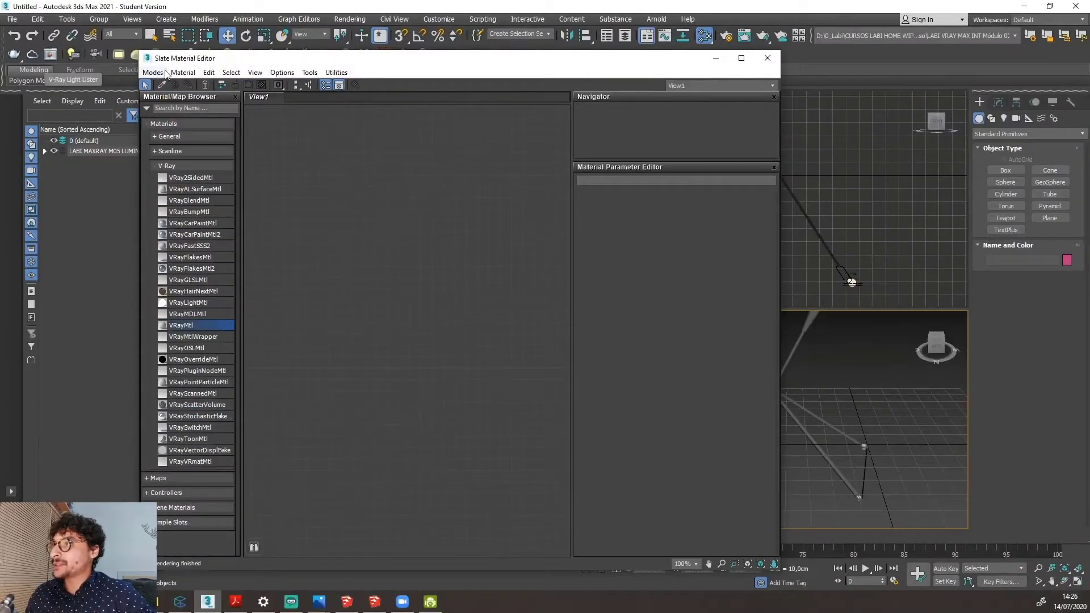
left_click(182, 72)
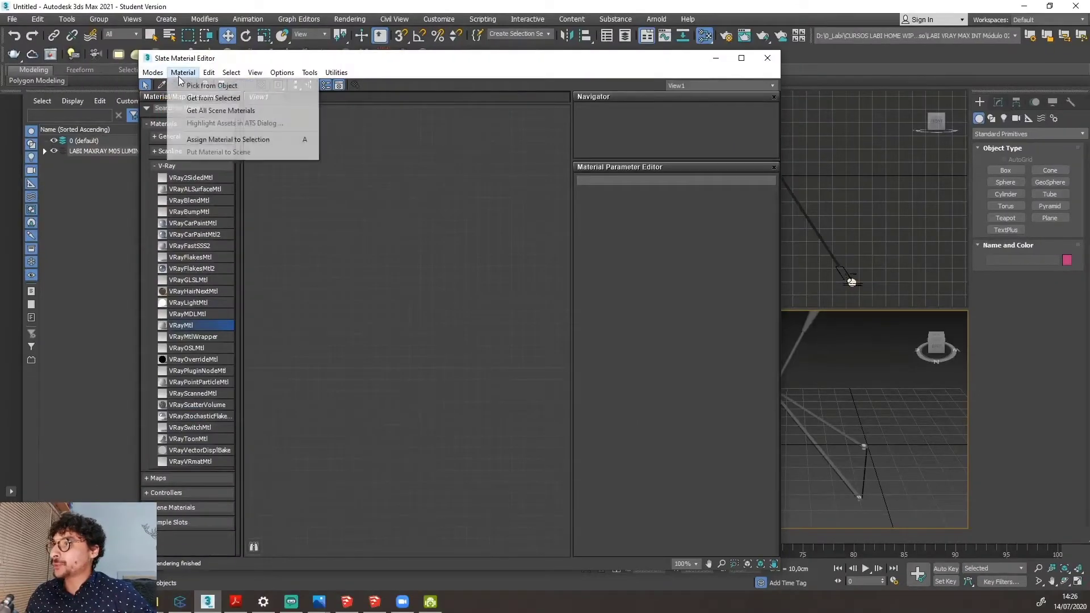
left_click(215, 110)
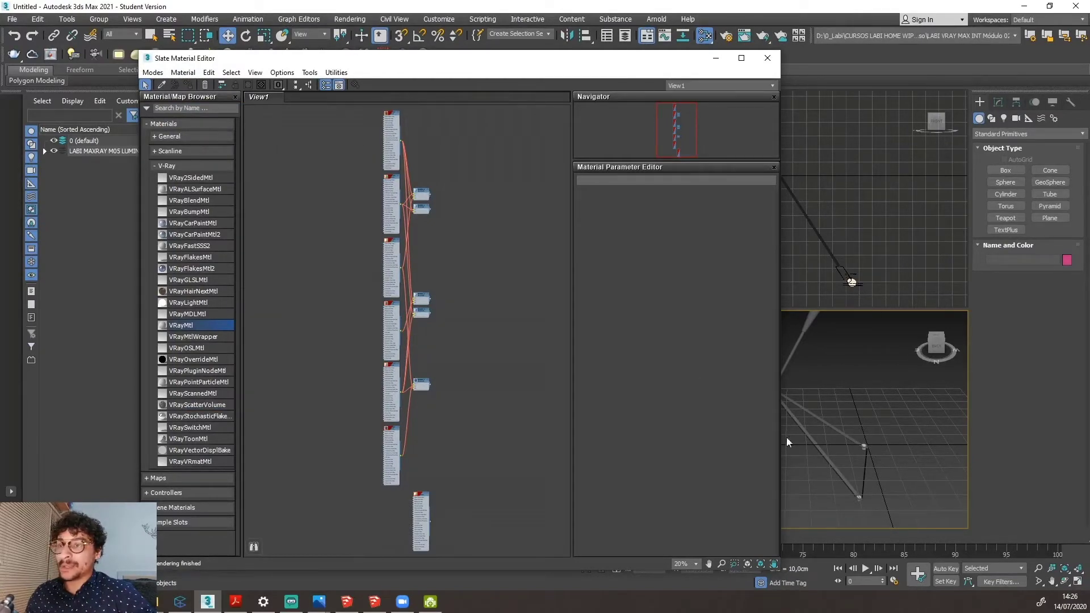
left_click(740, 57)
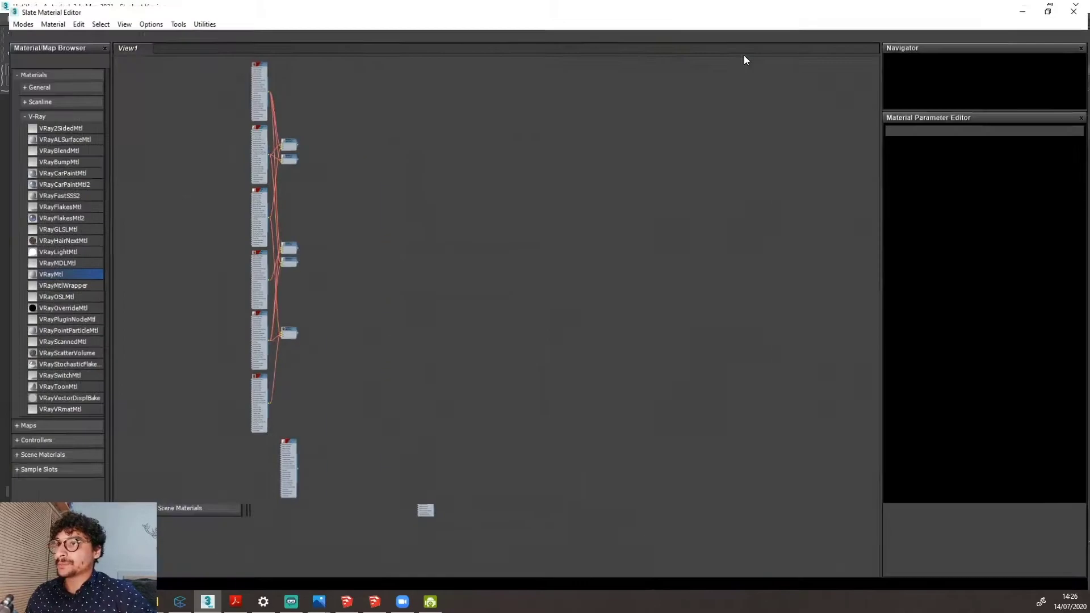
scroll(653, 296, "up", 8)
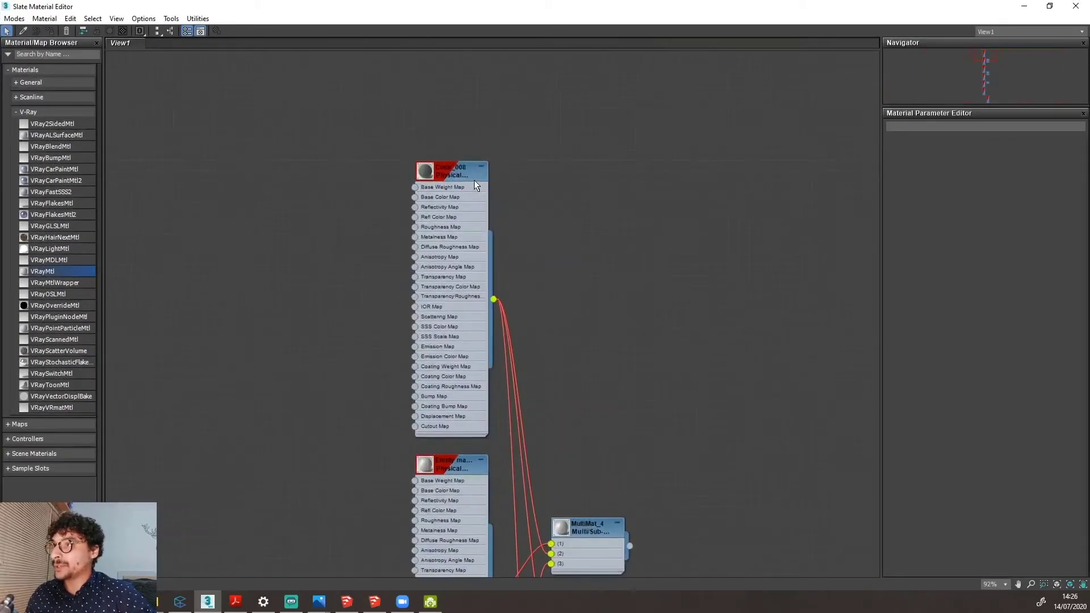
Examine the imported physical material nodes down View1 and their links to the MultiMat nodes, as far as the LUZ node.
scroll(448, 132, "down", 1)
middle_click_drag(485, 459, 472, 214)
scroll(475, 393, "up", 3)
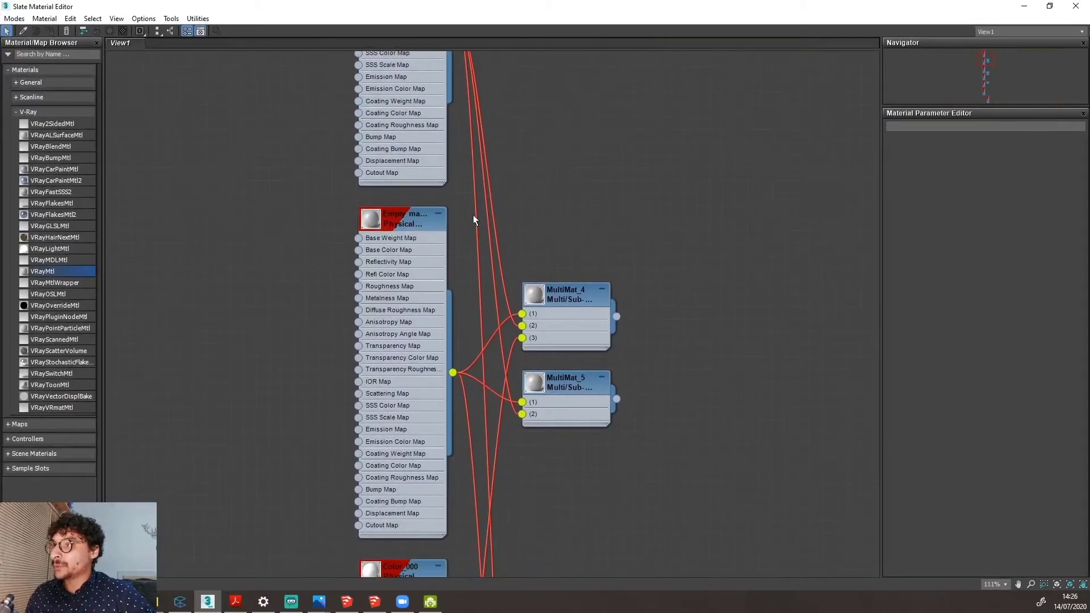
scroll(447, 271, "down", 3)
scroll(447, 273, "up", 2)
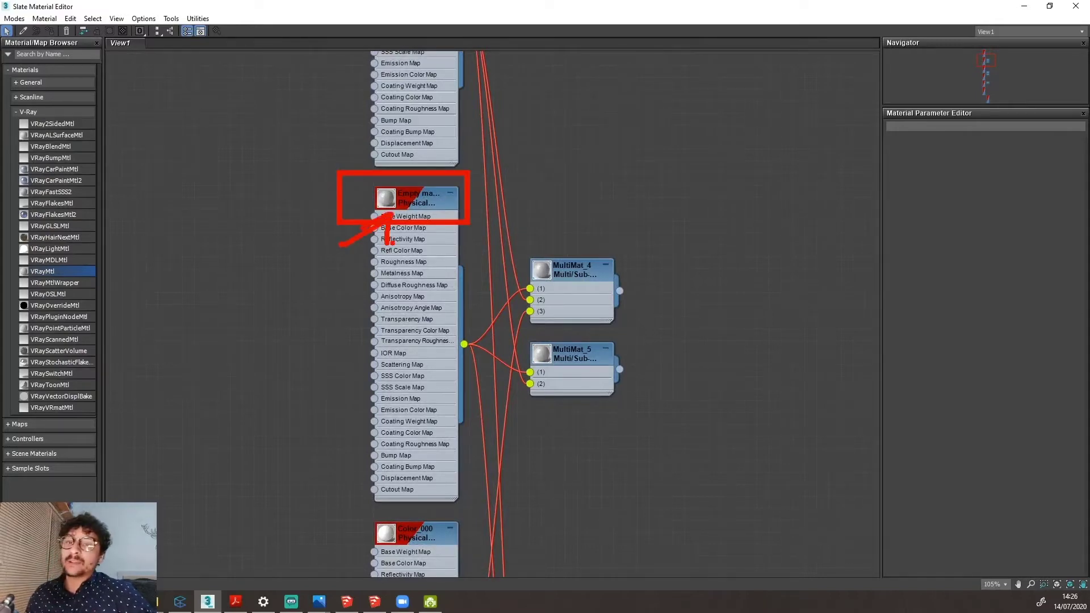
scroll(501, 144, "down", 5)
scroll(448, 386, "up", 2)
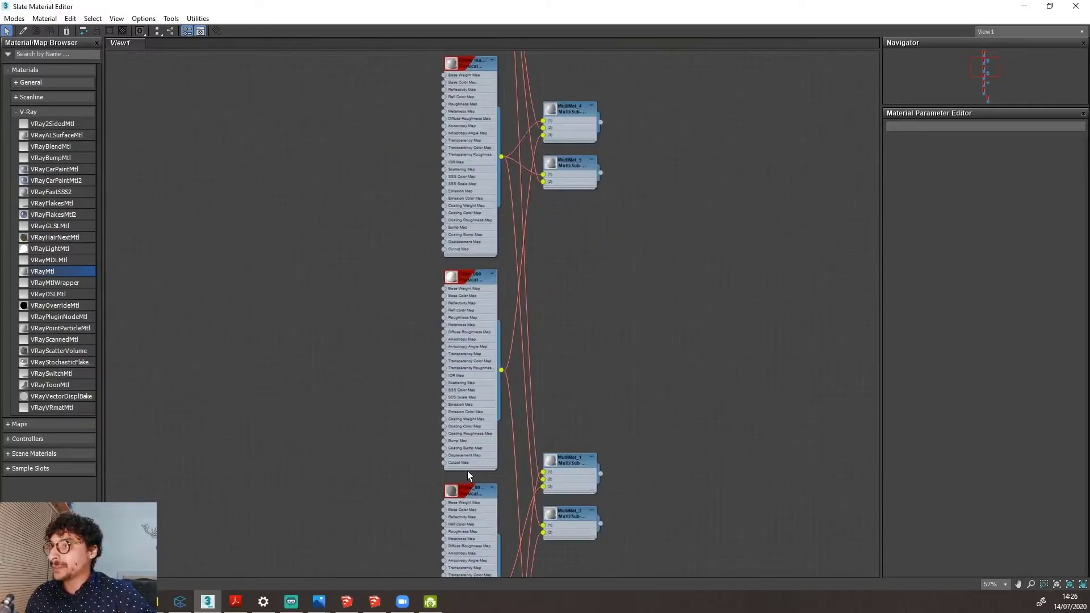
middle_click_drag(467, 475, 447, 210)
scroll(444, 442, "up", 1)
middle_click_drag(444, 446, 429, 312)
scroll(428, 370, "up", 4)
middle_click_drag(448, 363, 434, 80)
middle_click_drag(425, 441, 441, 52)
scroll(470, 450, "down", 1)
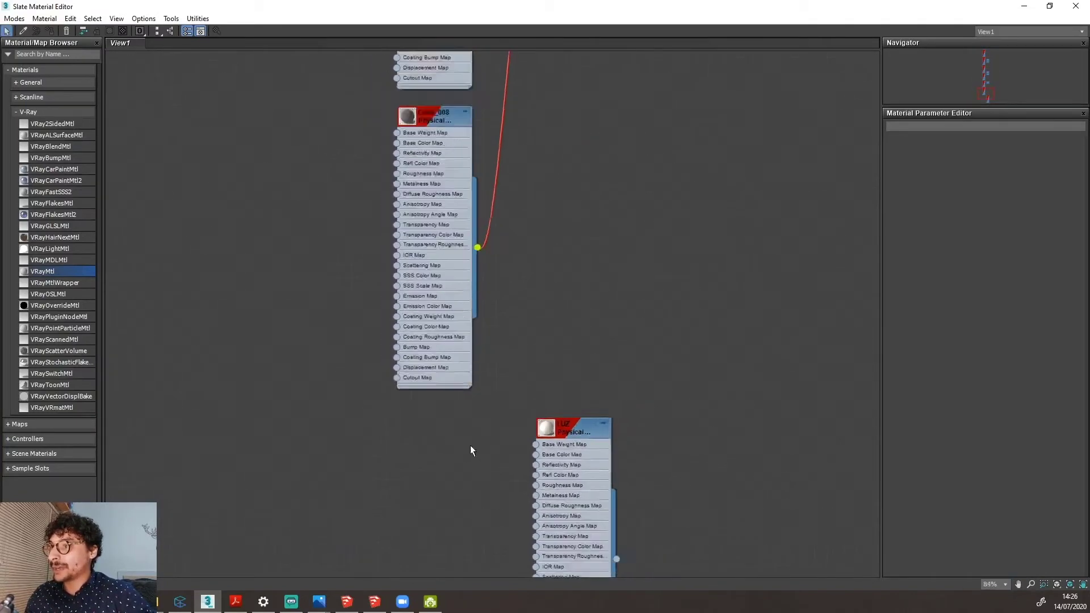
scroll(485, 349, "down", 6)
scroll(556, 413, "up", 6)
scroll(544, 372, "up", 3)
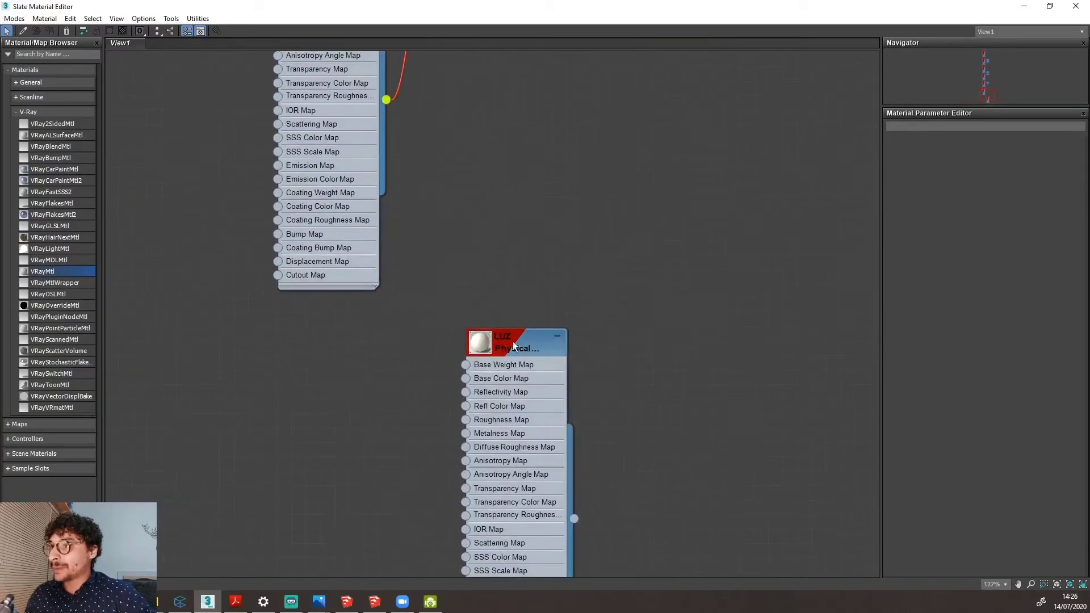
Review the material nodes back up View1 to the first Color_008 physical material node.
scroll(513, 346, "down", 5)
middle_click_drag(495, 148, 521, 429)
scroll(425, 397, "up", 4)
scroll(457, 387, "down", 1)
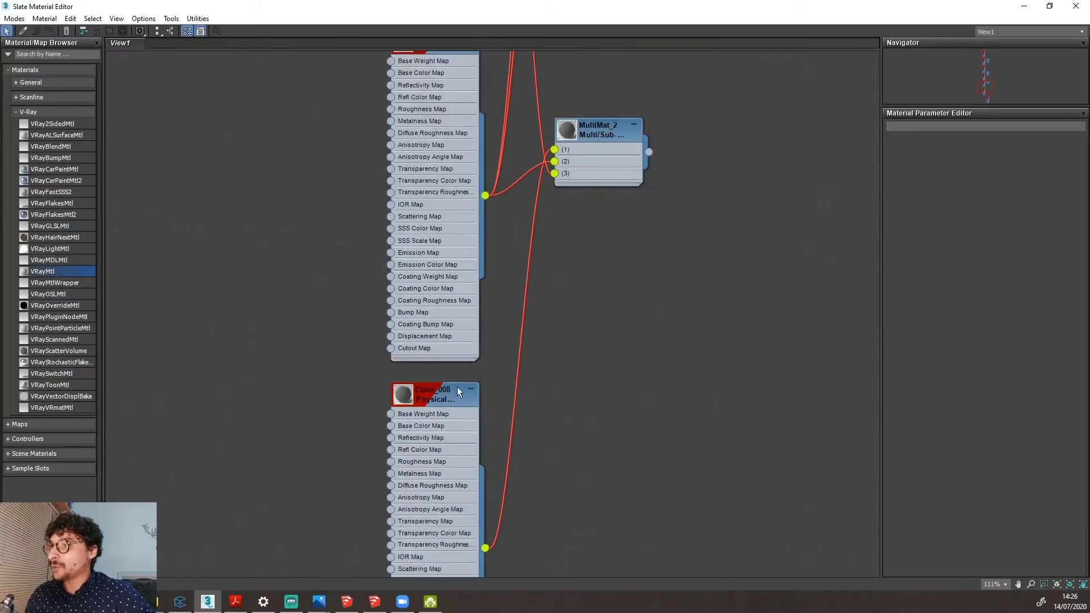
middle_click_drag(496, 350, 497, 489)
scroll(489, 454, "down", 4)
middle_click_drag(489, 275, 501, 360)
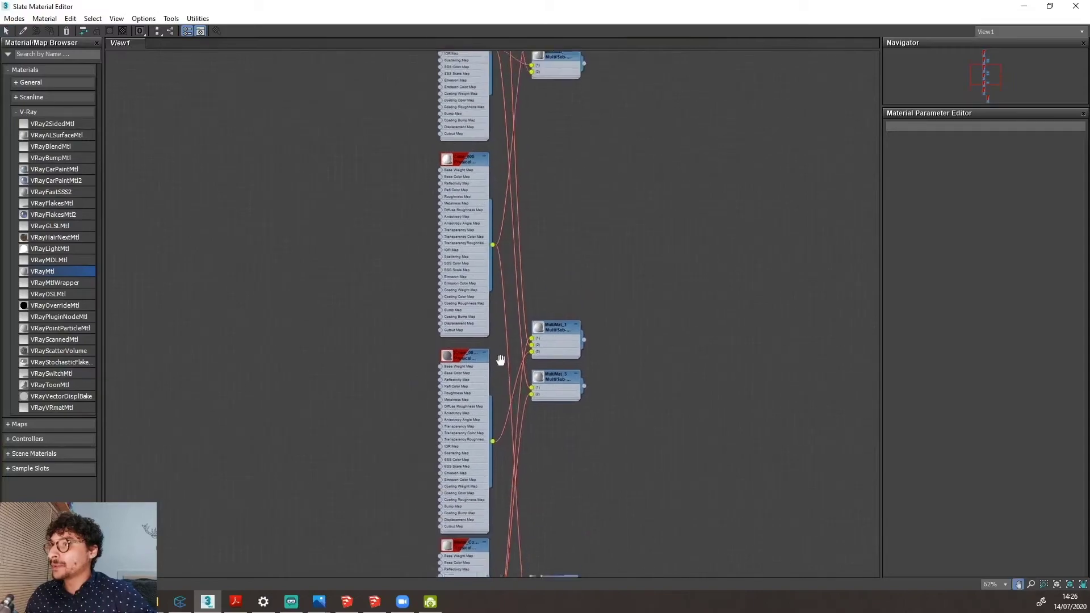
scroll(476, 358, "up", 6)
scroll(454, 353, "down", 2)
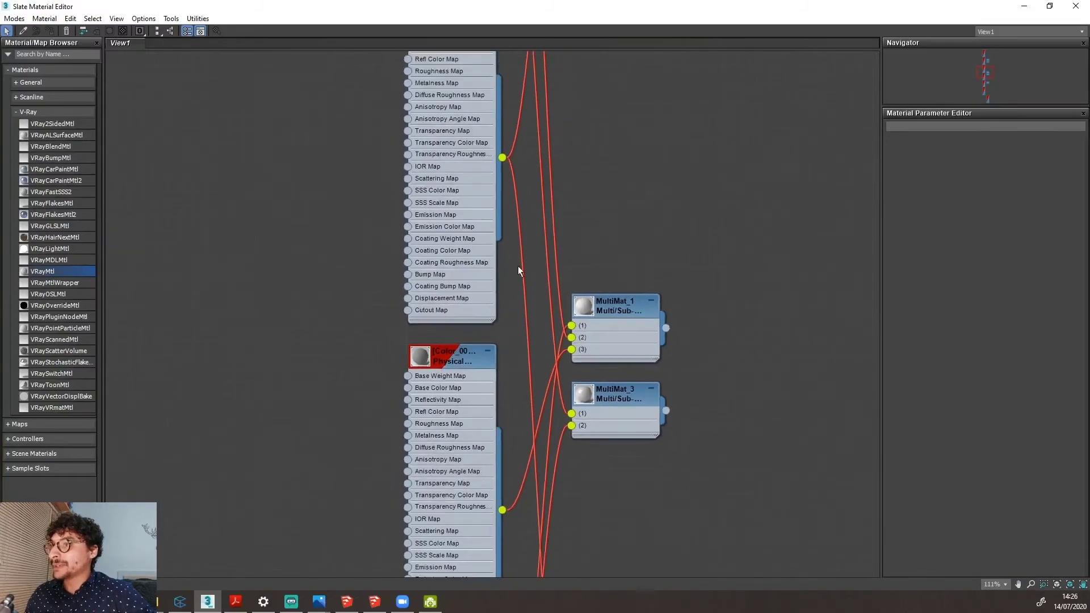
middle_click_drag(522, 273, 533, 486)
middle_click_drag(505, 296, 465, 510)
middle_click_drag(451, 344, 449, 530)
middle_click_drag(454, 369, 463, 565)
scroll(450, 251, "down", 1)
scroll(451, 251, "up", 1)
scroll(415, 122, "down", 1)
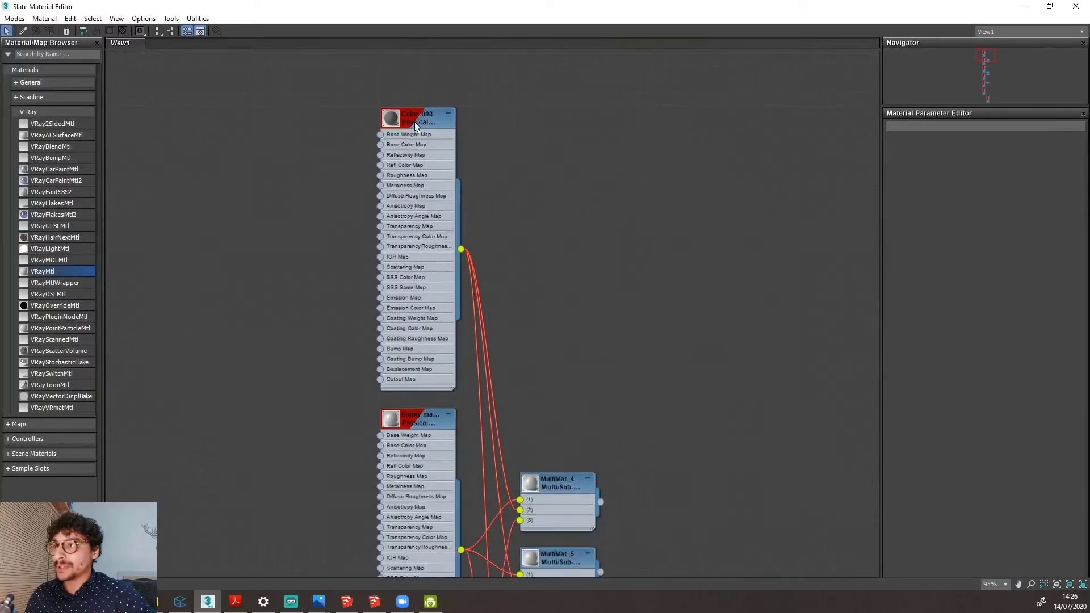
scroll(388, 118, "up", 3)
Restore the Slate Material Editor to a smaller window and place it so the Color_008 node and the lamp can be compared.
double_click(498, 6)
left_click_drag(506, 10, 327, 121)
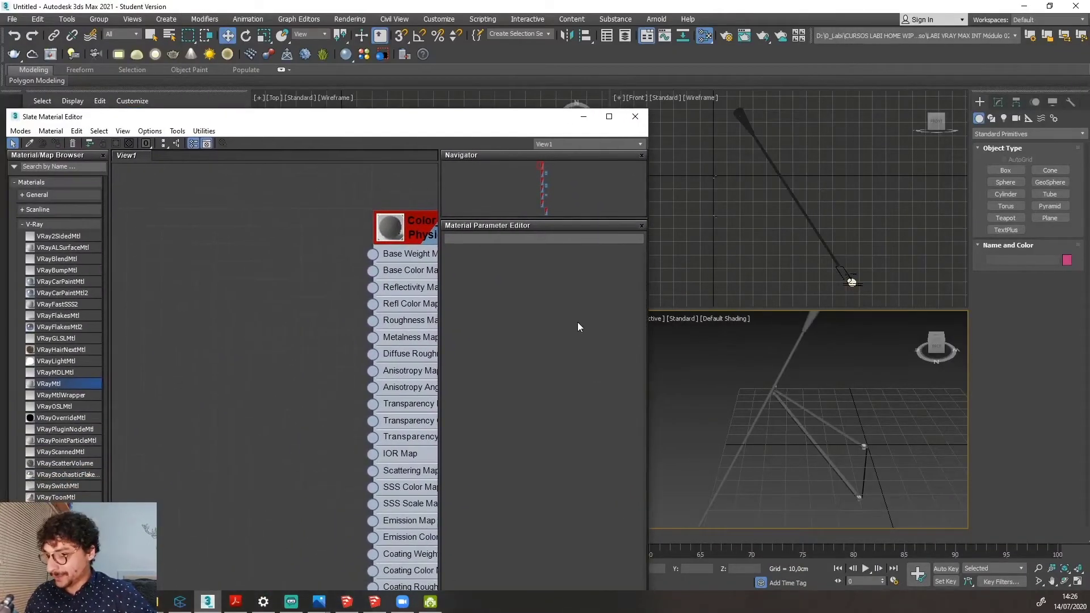
mouse_move(390, 218)
left_mouse_down()
mouse_move(654, 374)
mouse_move(805, 434)
mouse_move(786, 454)
left_mouse_up()
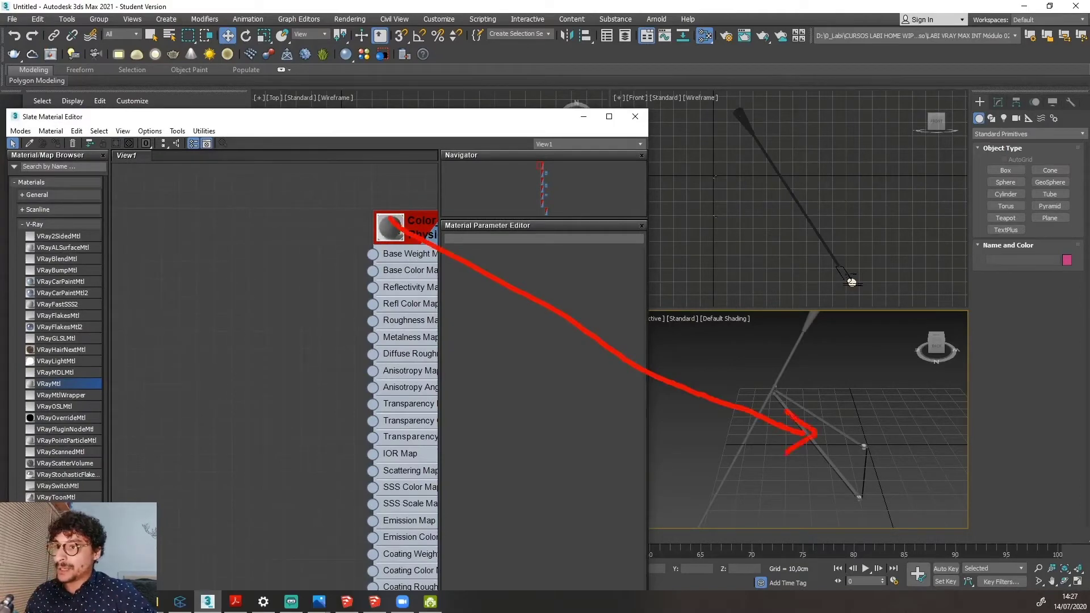
key("Escape")
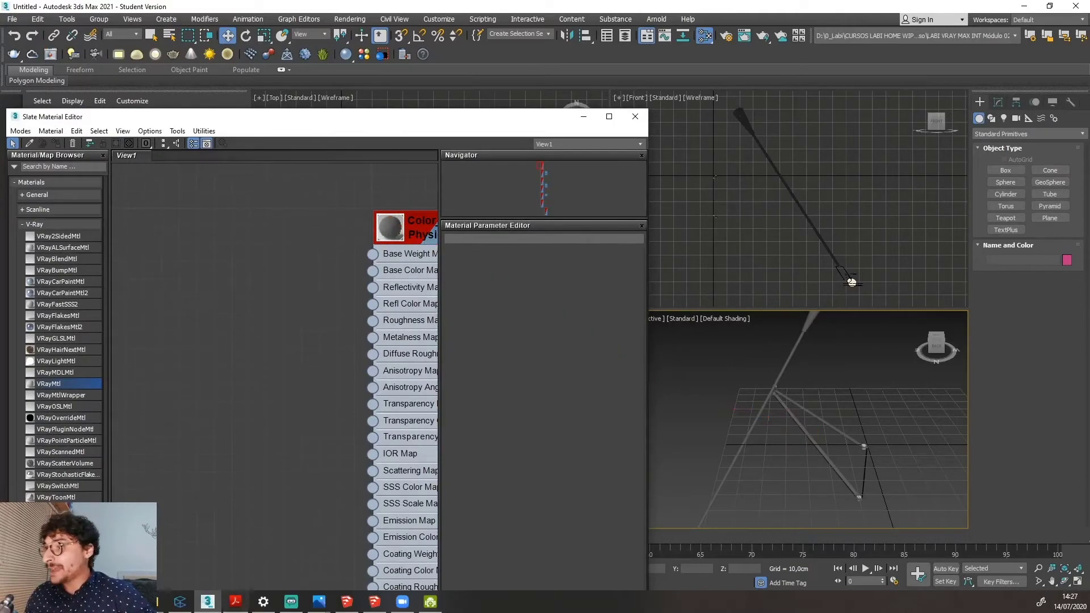
Bring up the import folder in File Explorer to view the lamp's source files.
mouse_move(313, 609)
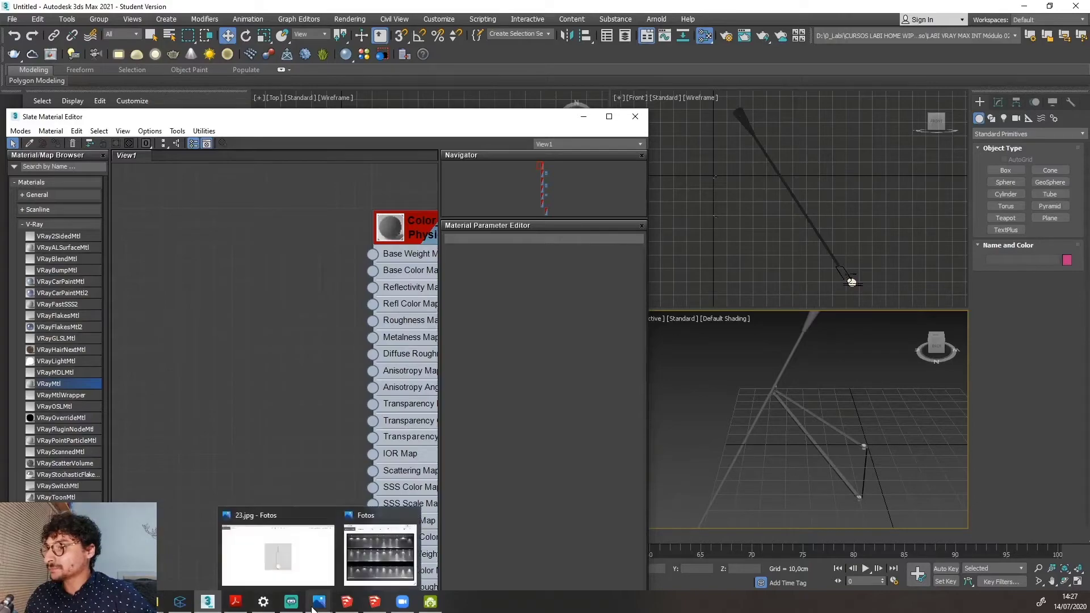
mouse_move(162, 602)
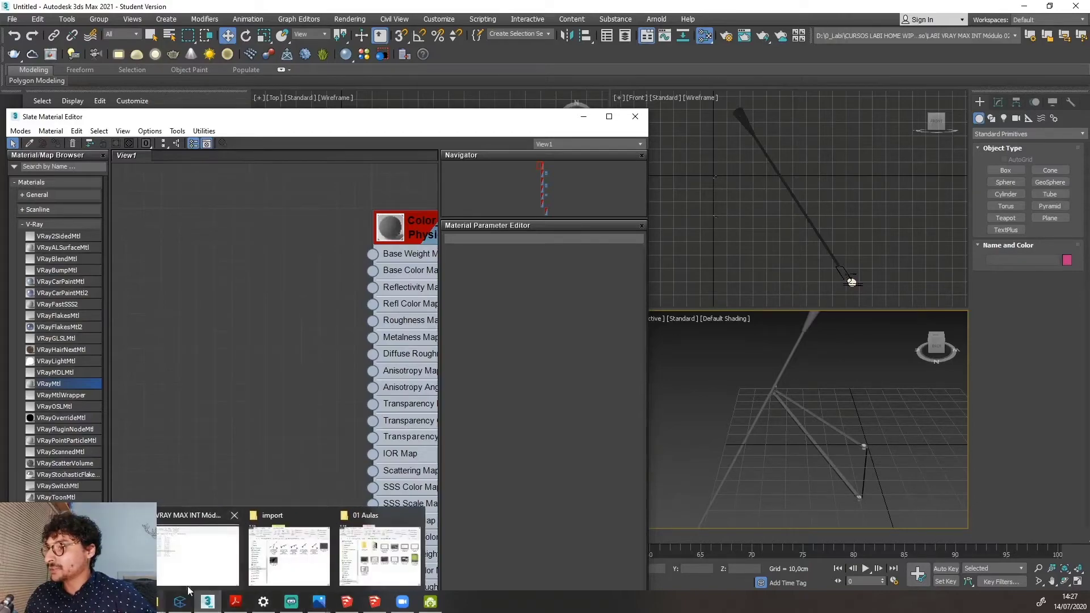
mouse_move(254, 568)
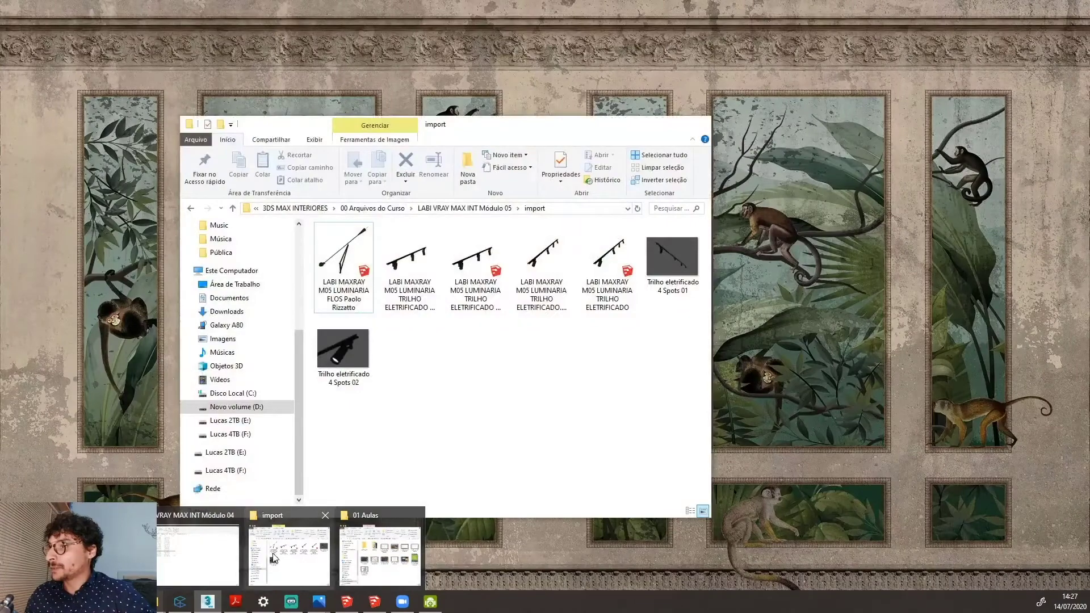
left_click(274, 556)
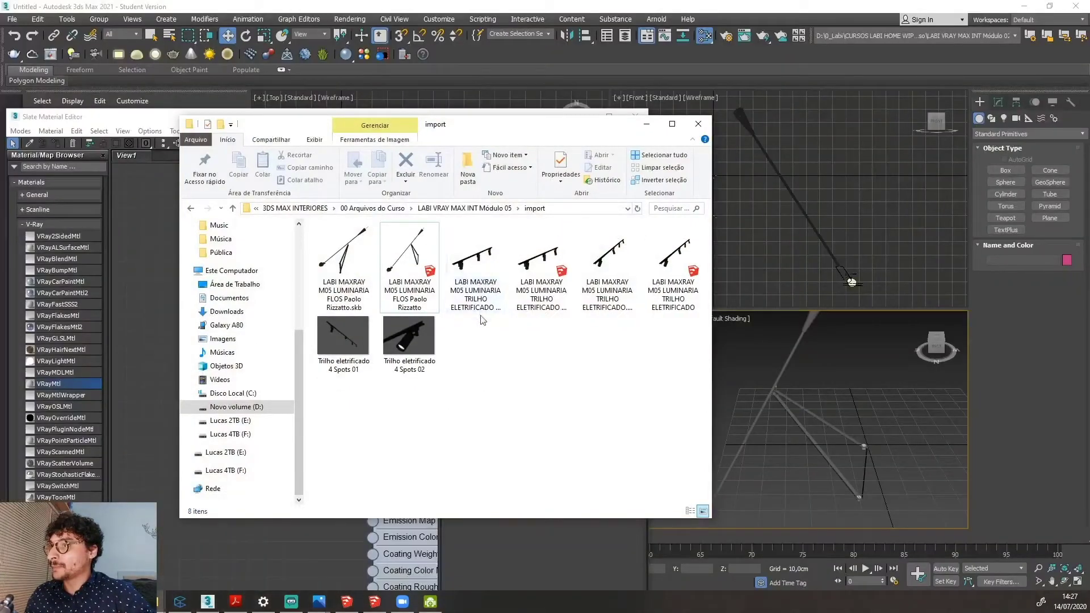
Switch to Google Chrome and search Google Images for "LUMINARIA FLOS PAOLO RIZZATO".
left_click(153, 601)
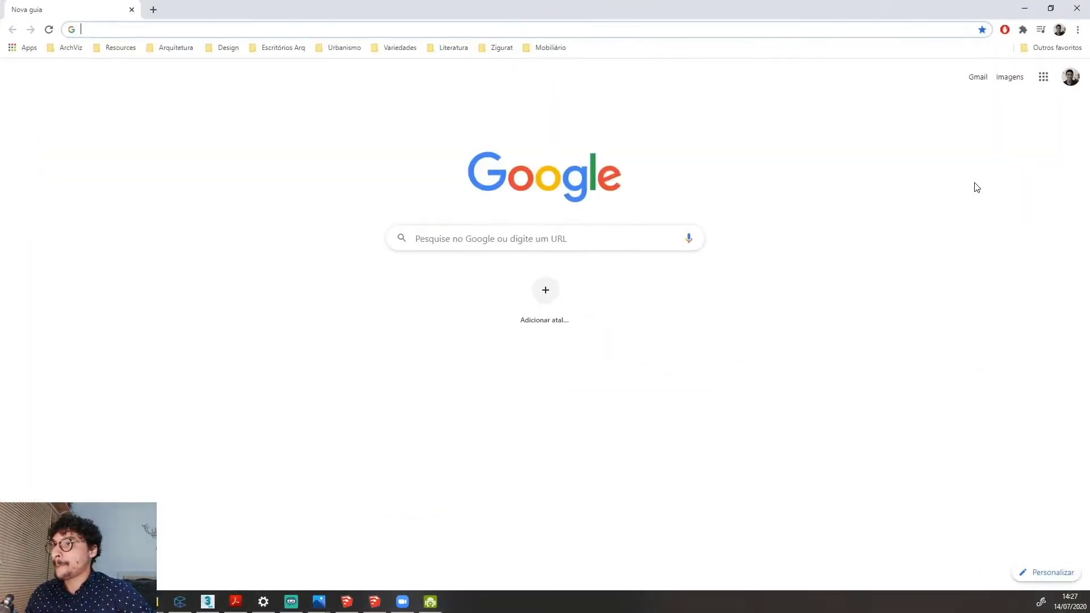
type("LUMINARI")
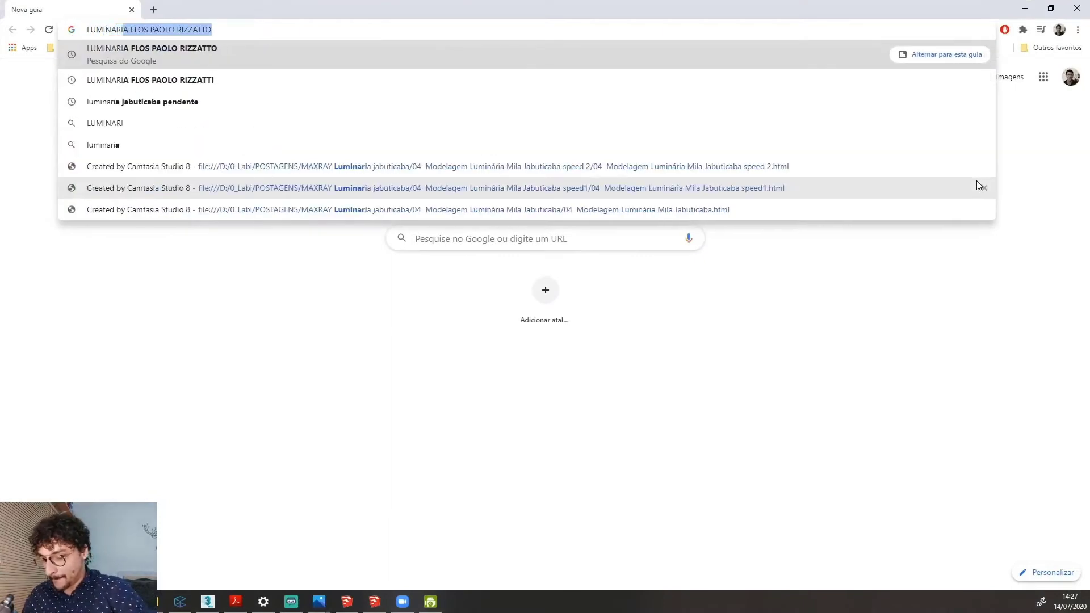
type("A FLOS PAOL")
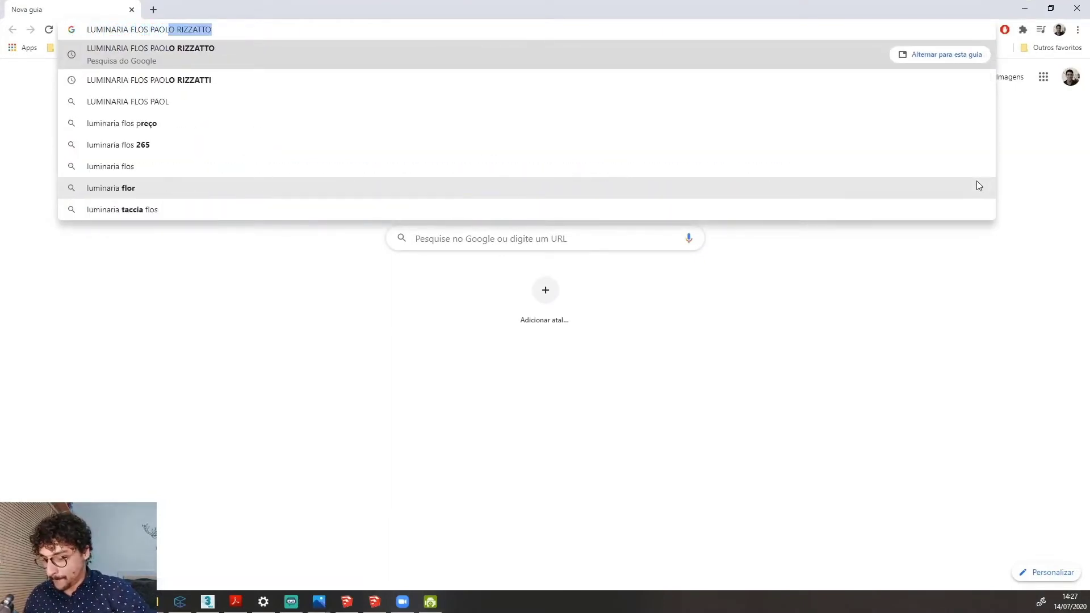
type("O RIZZATO")
key("Return")
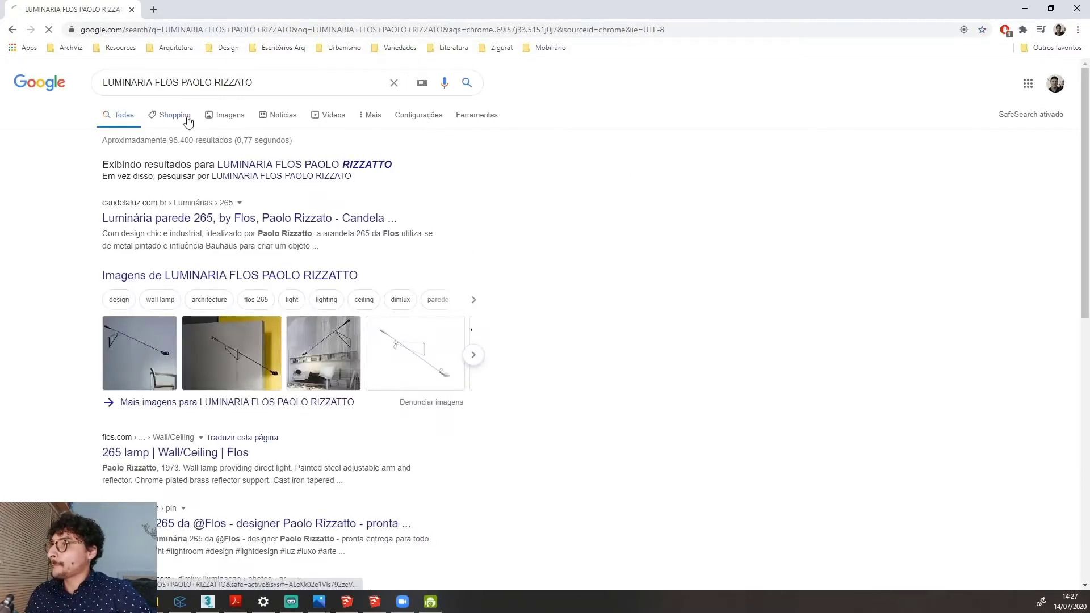
left_click(187, 120)
left_click(168, 113)
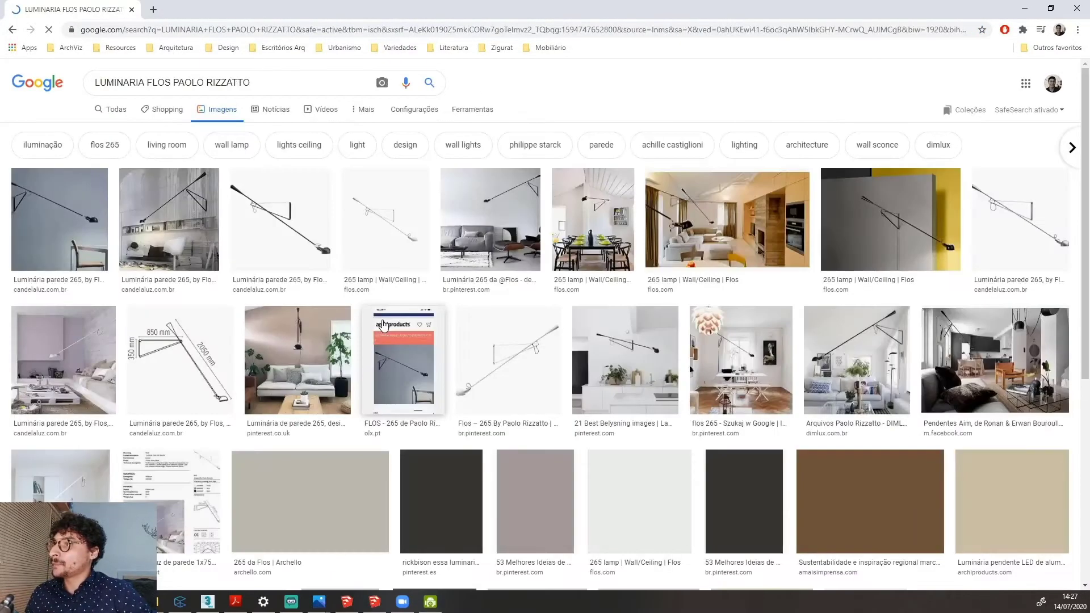
Open the black 265 wall lamp image on a white background and examine its arm, wall bracket, cable and lamp head.
left_click(281, 224)
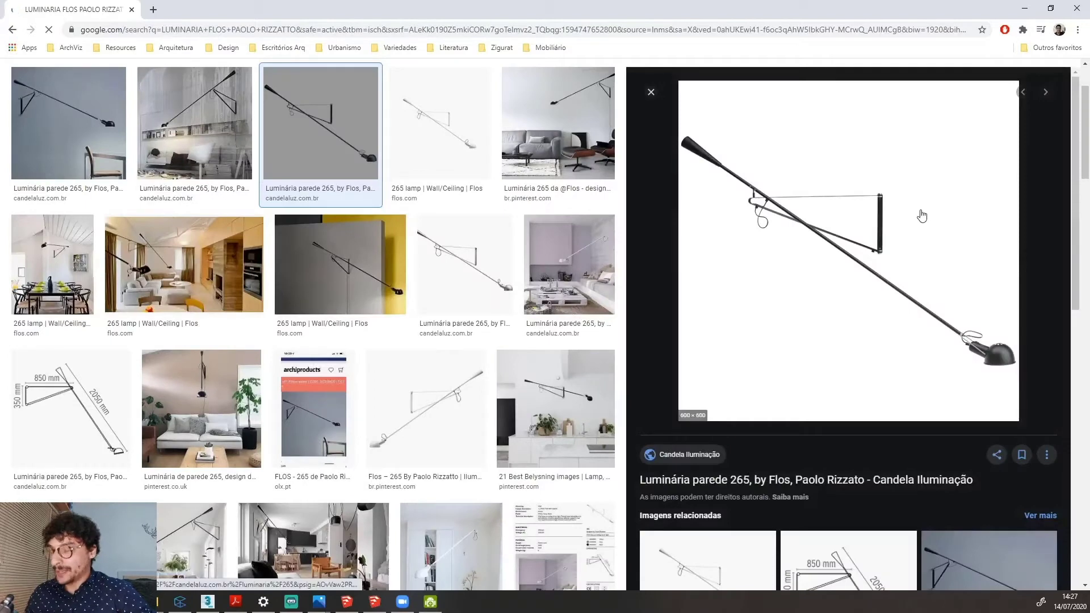
mouse_move(787, 120)
left_mouse_down()
mouse_move(693, 132)
mouse_move(752, 325)
left_mouse_up()
mouse_move(935, 243)
left_mouse_down()
mouse_move(920, 279)
mouse_move(941, 264)
left_mouse_up()
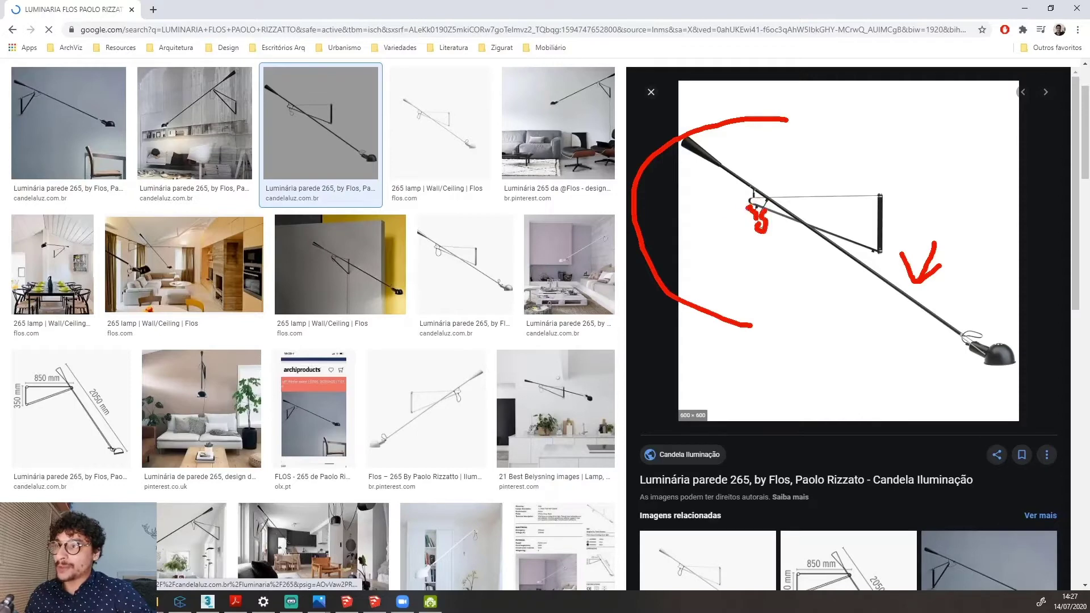
mouse_move(800, 193)
left_mouse_down()
mouse_move(877, 216)
mouse_move(808, 240)
left_mouse_up()
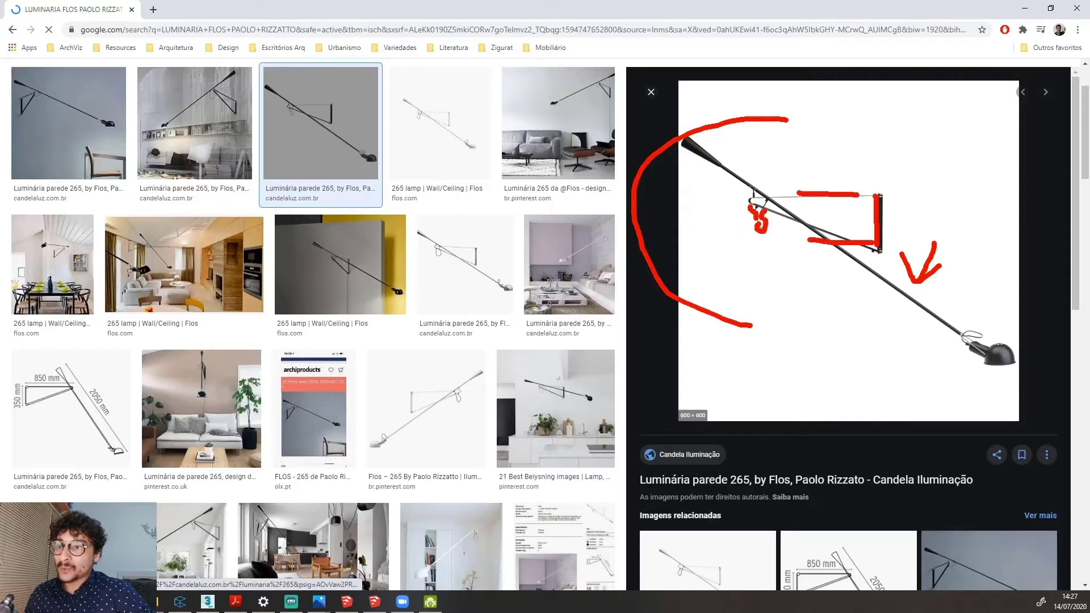
mouse_move(963, 372)
left_mouse_down()
mouse_move(1014, 349)
mouse_move(1019, 367)
left_mouse_up()
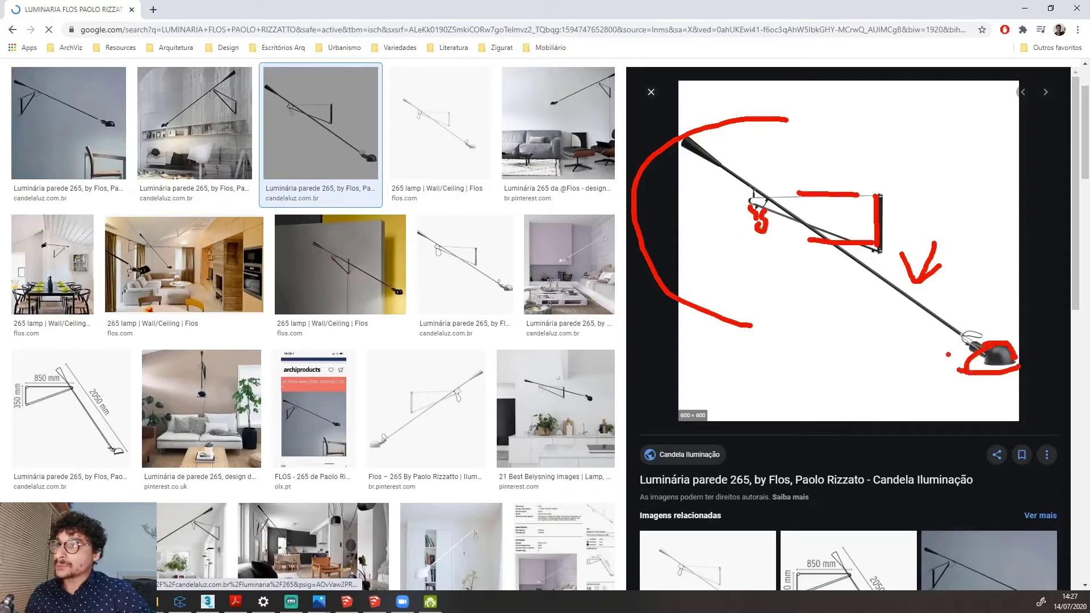
key("Escape")
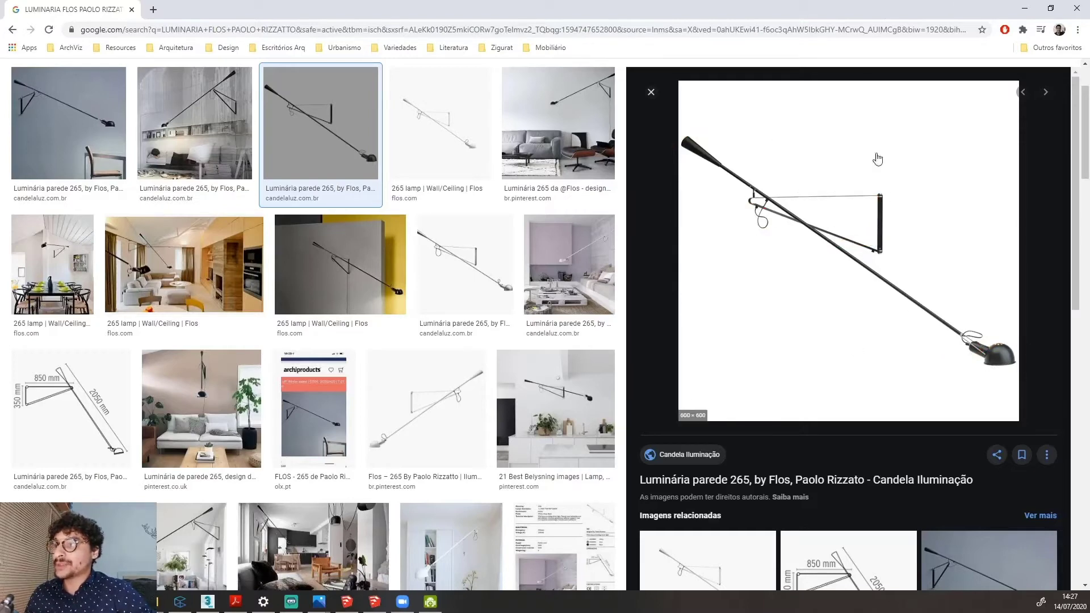
Minimize the browser and the import folder, return to 3ds Max and maximize the Slate Material Editor.
left_click(1024, 8)
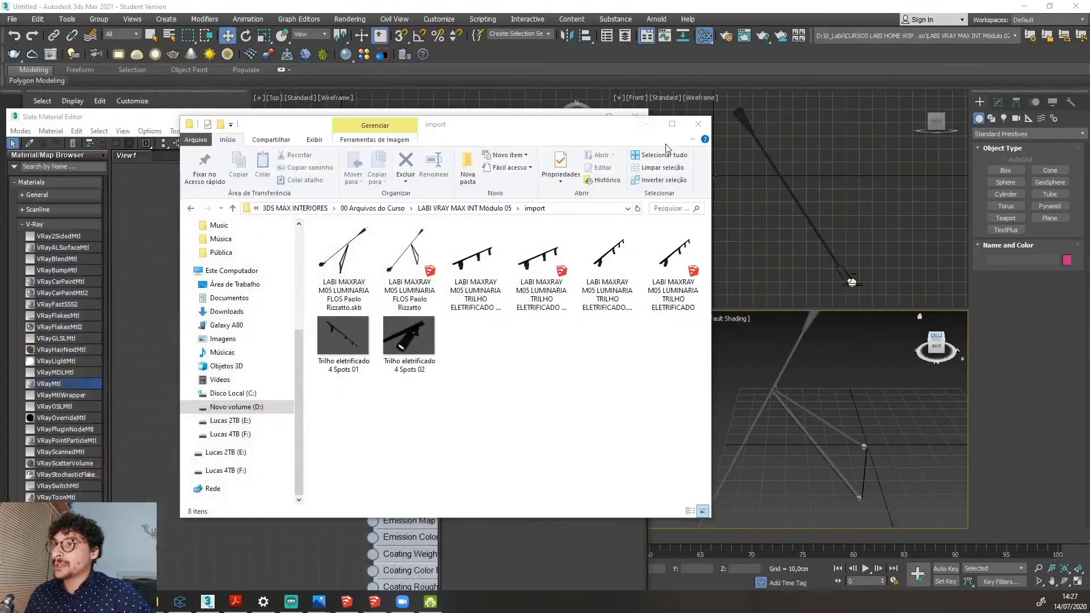
left_click(795, 413)
left_click(648, 124)
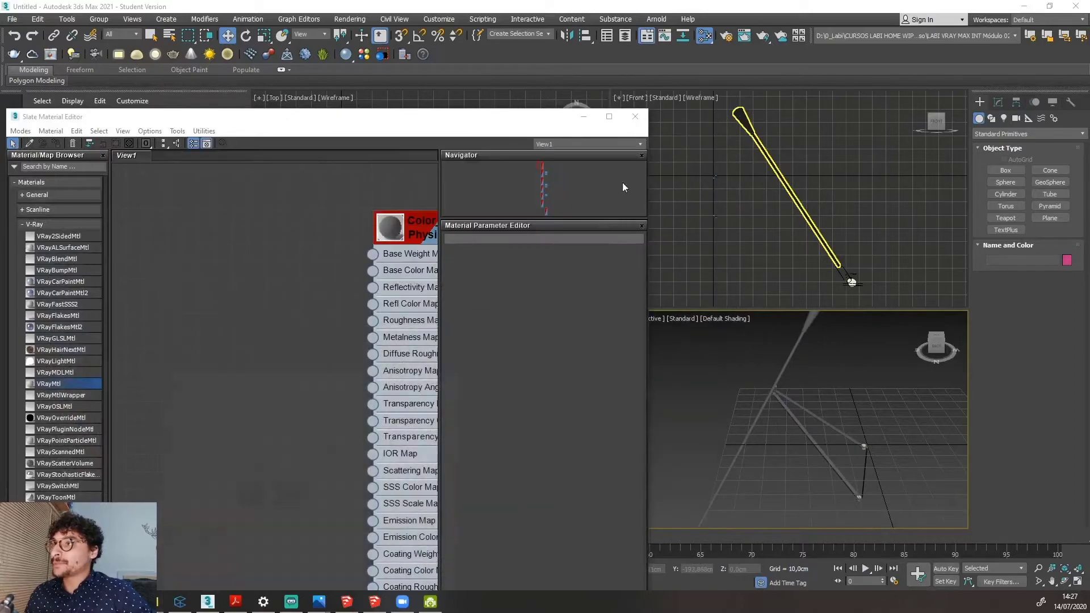
left_click(609, 116)
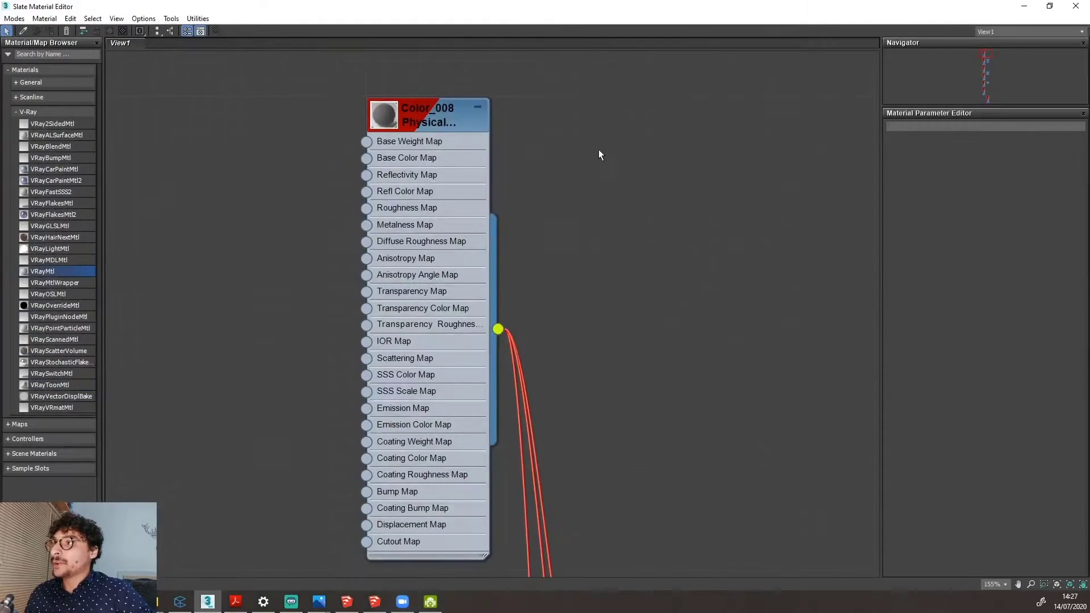
Select the first Color_008 node in View1 and examine its material name and Physical Material type.
scroll(461, 131, "down", 2)
scroll(505, 183, "up", 2)
scroll(426, 135, "down", 3)
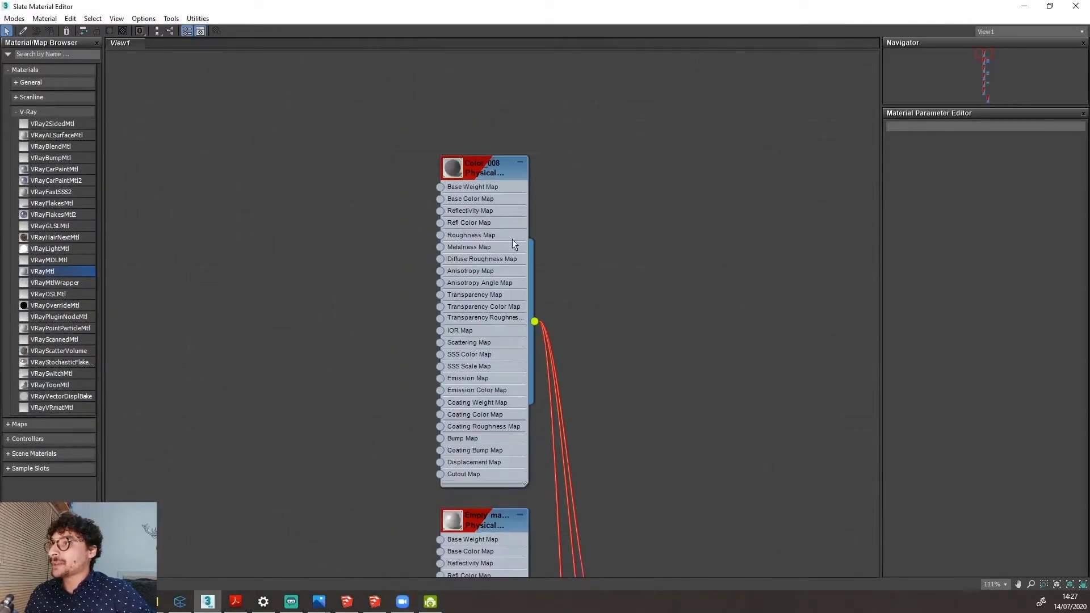
scroll(512, 240, "up", 2)
left_click_drag(516, 165, 508, 121)
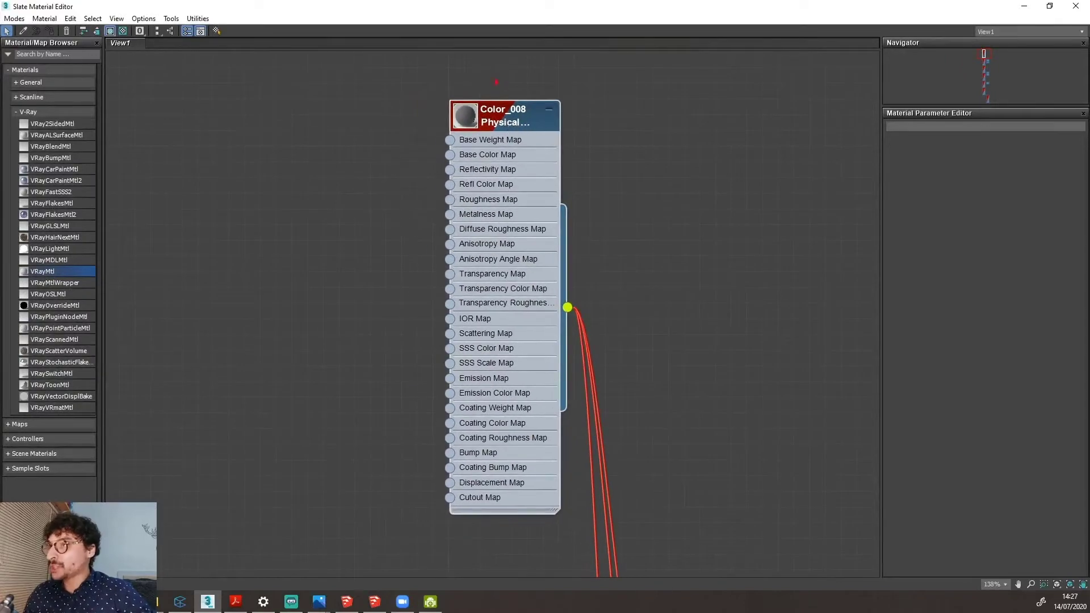
left_click_drag(495, 81, 539, 80)
mouse_move(496, 135)
left_mouse_down()
mouse_move(526, 140)
mouse_move(632, 228)
mouse_move(726, 220)
mouse_move(743, 262)
left_mouse_up()
left_click_drag(738, 233, 775, 255)
key("Escape")
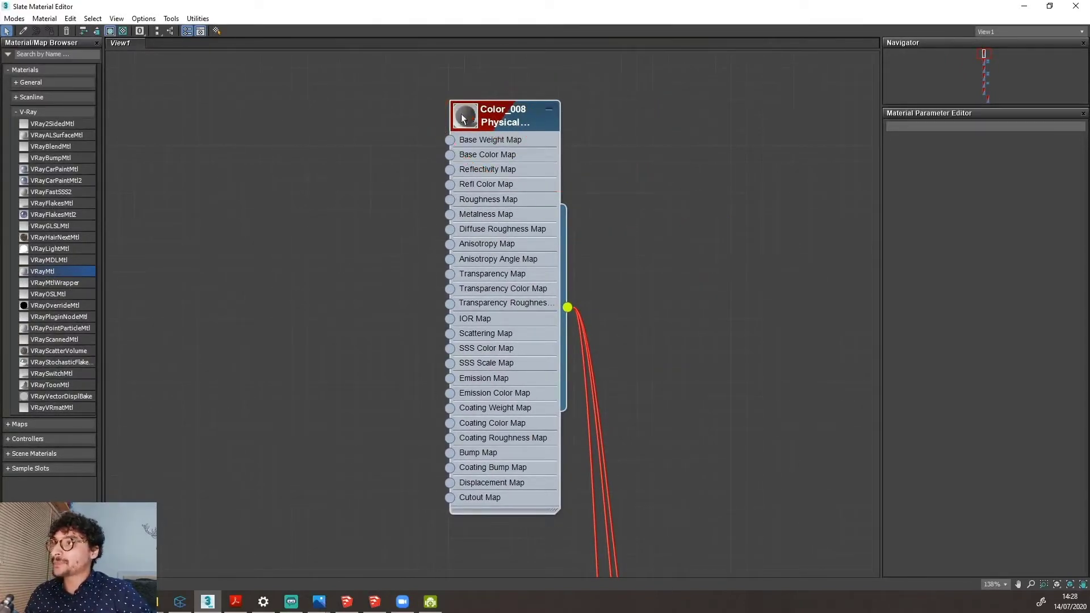
mouse_move(526, 94)
left_mouse_down()
mouse_move(499, 89)
mouse_move(525, 136)
mouse_move(440, 103)
left_mouse_up()
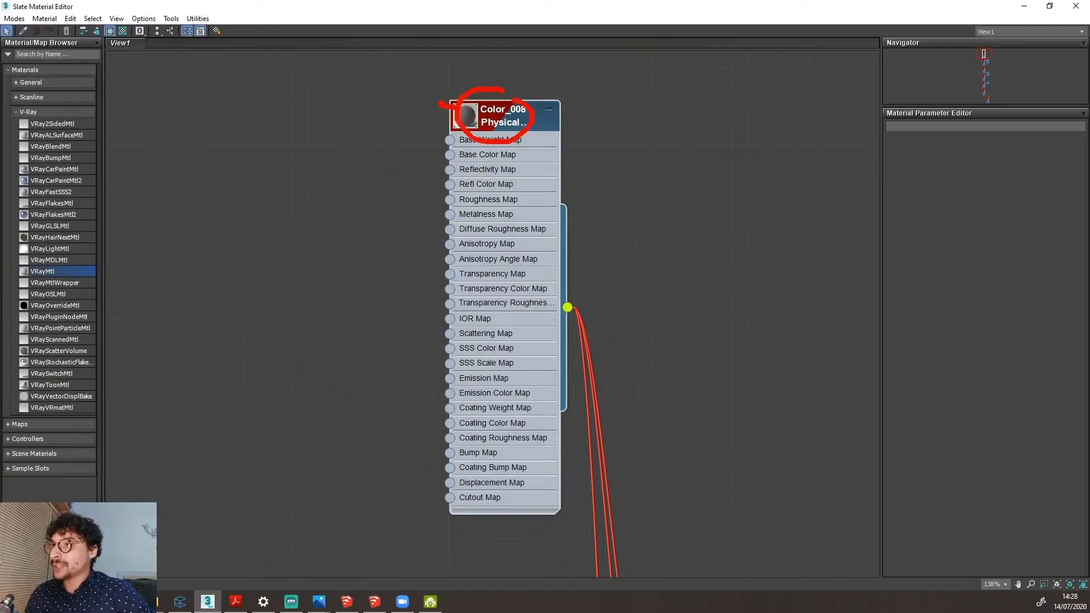
key("Escape")
Change the first Color_008 node's material type from Physical Material to VRayMtl.
right_click(497, 113)
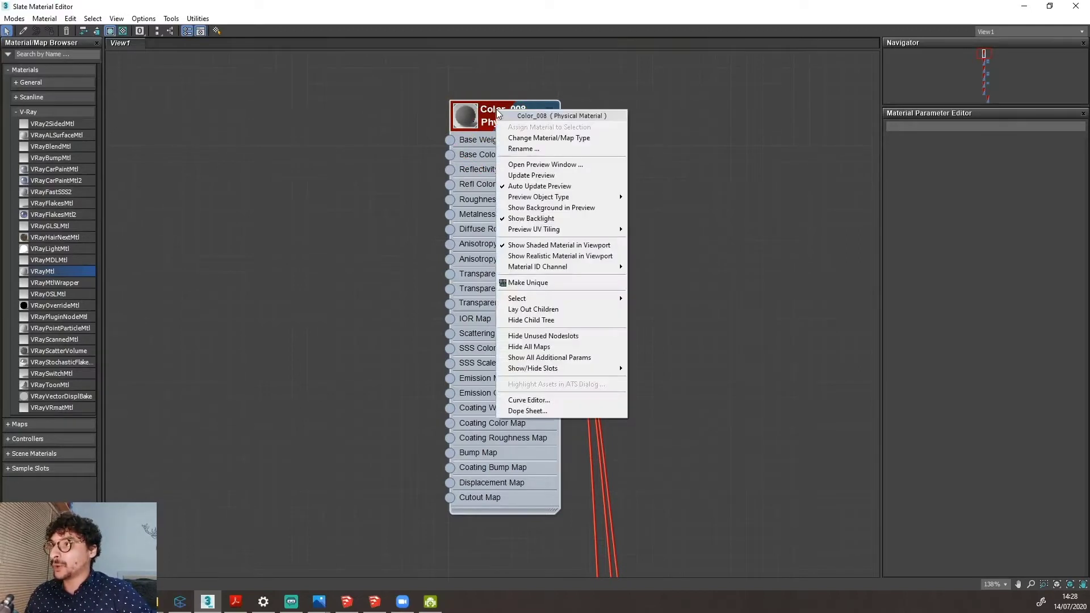
left_click(571, 141)
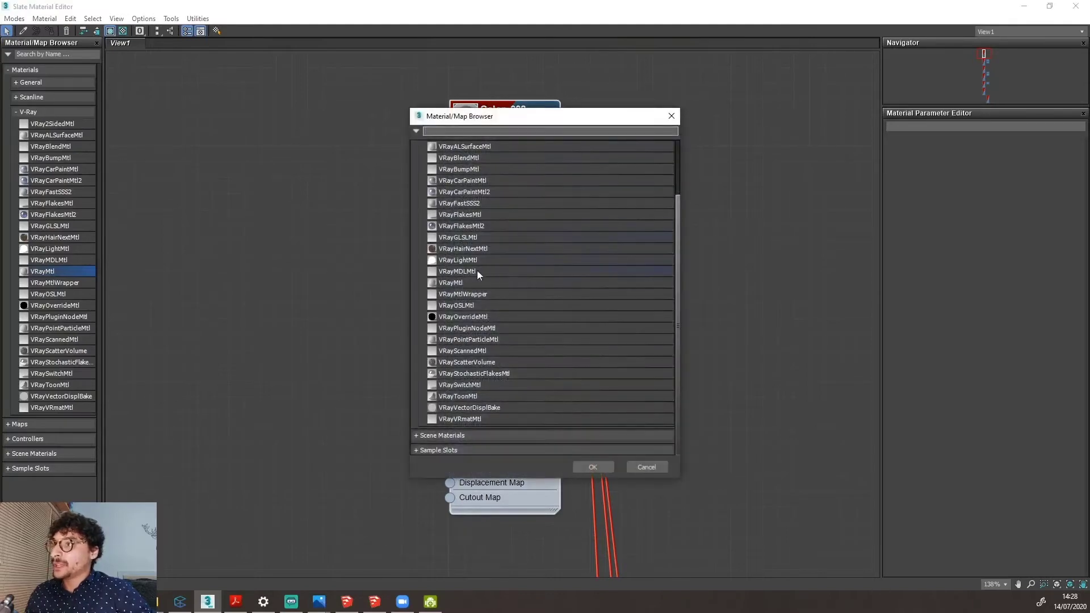
left_click(480, 283)
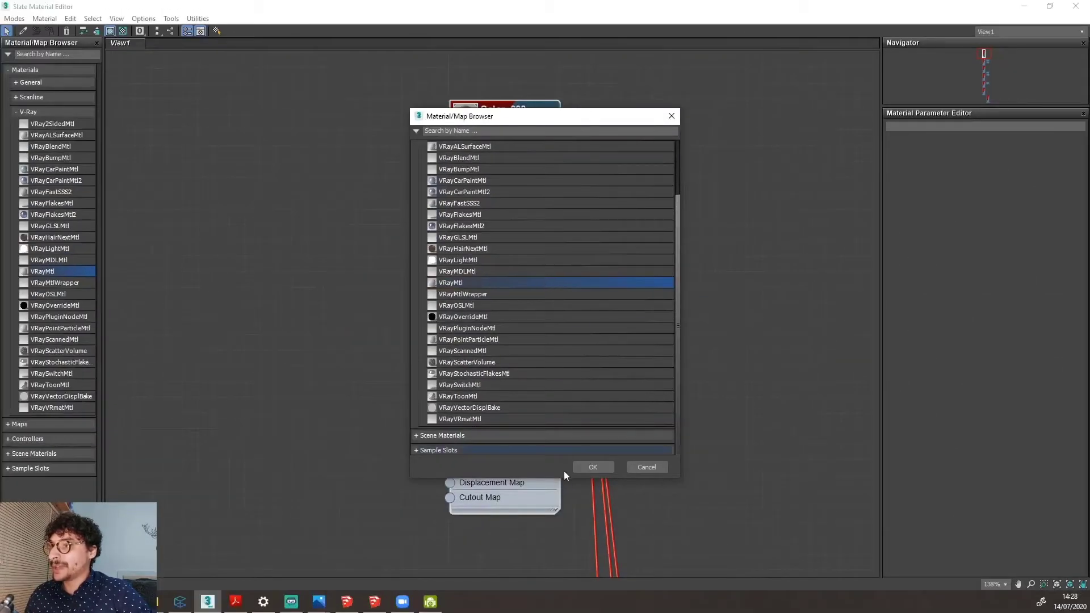
left_click(590, 466)
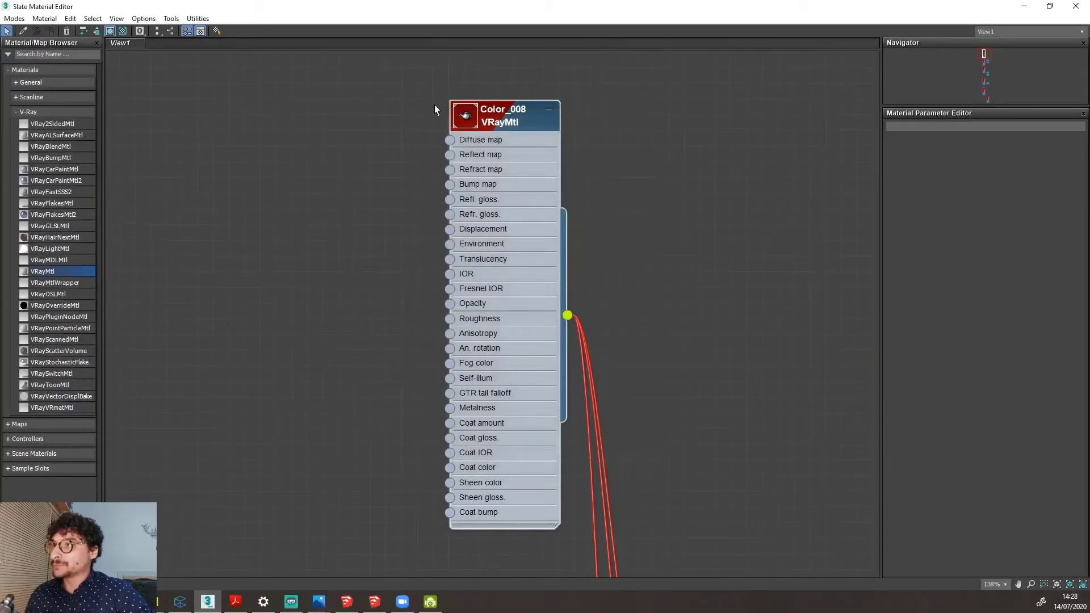
scroll(454, 94, "down", 4)
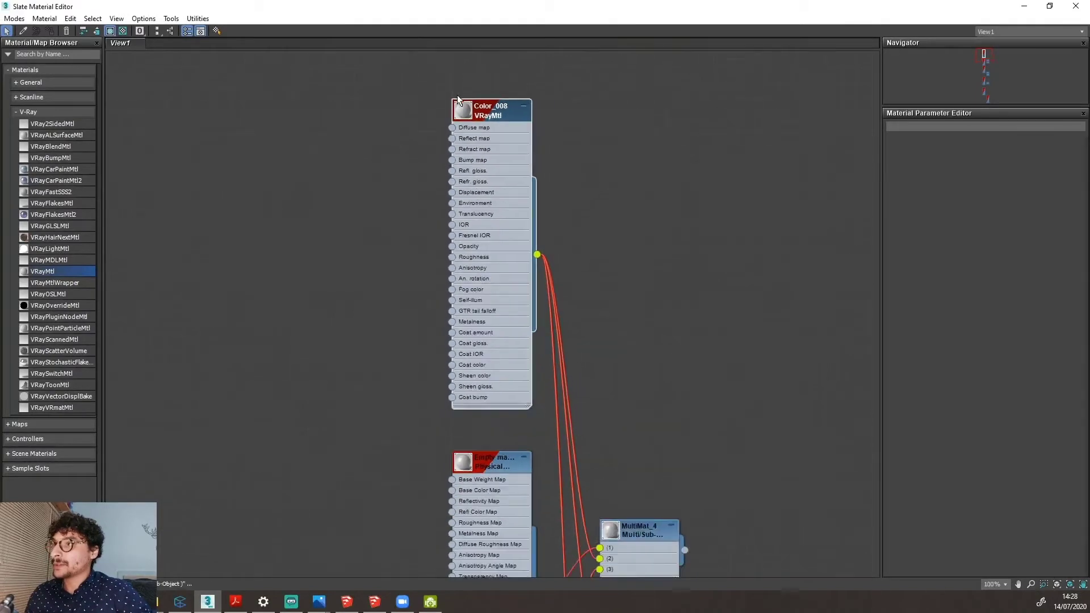
Open the converted Color_008 material's parameters with an enlarged node preview and examine its name and basic parameters.
double_click(485, 116)
scroll(494, 170, "down", 3)
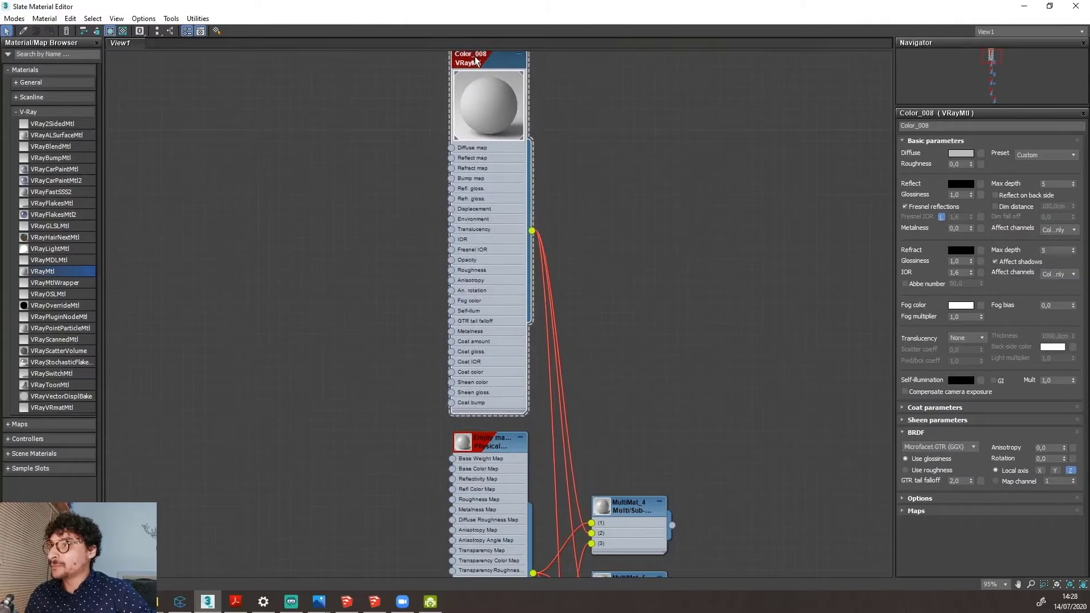
scroll(494, 164, "up", 7)
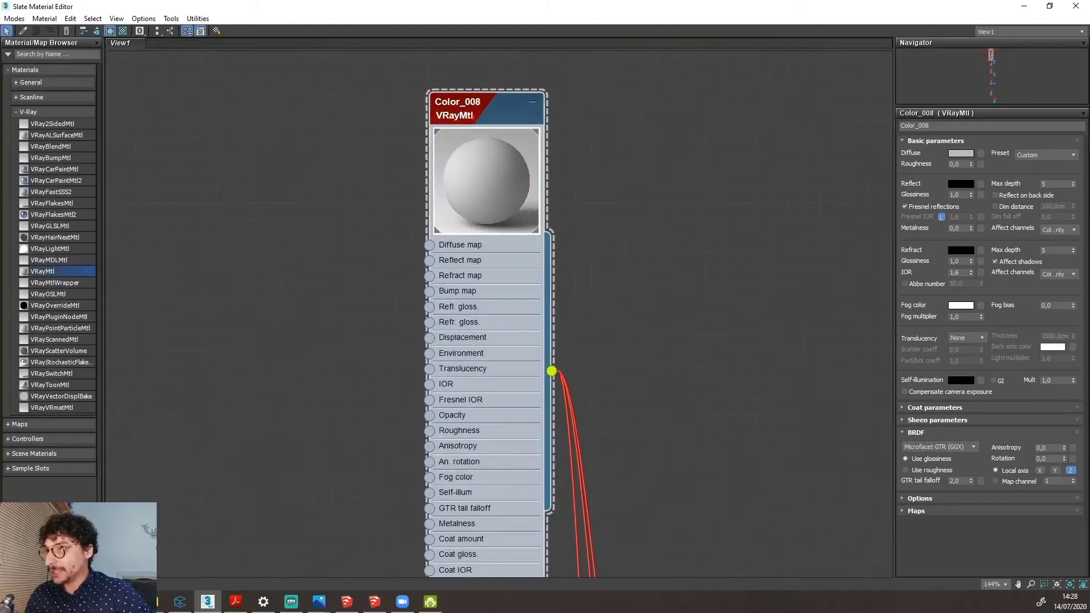
left_click_drag(473, 118, 467, 121)
key("Escape")
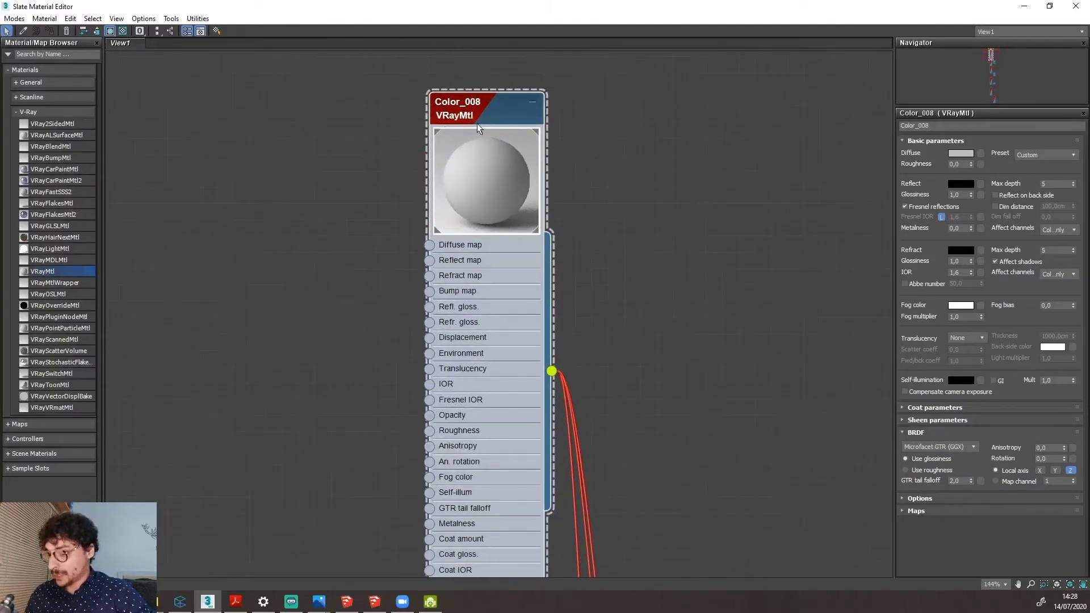
left_click_drag(911, 107, 915, 137)
mouse_move(775, 145)
left_mouse_down()
mouse_move(845, 145)
mouse_move(832, 171)
left_mouse_up()
key("Escape")
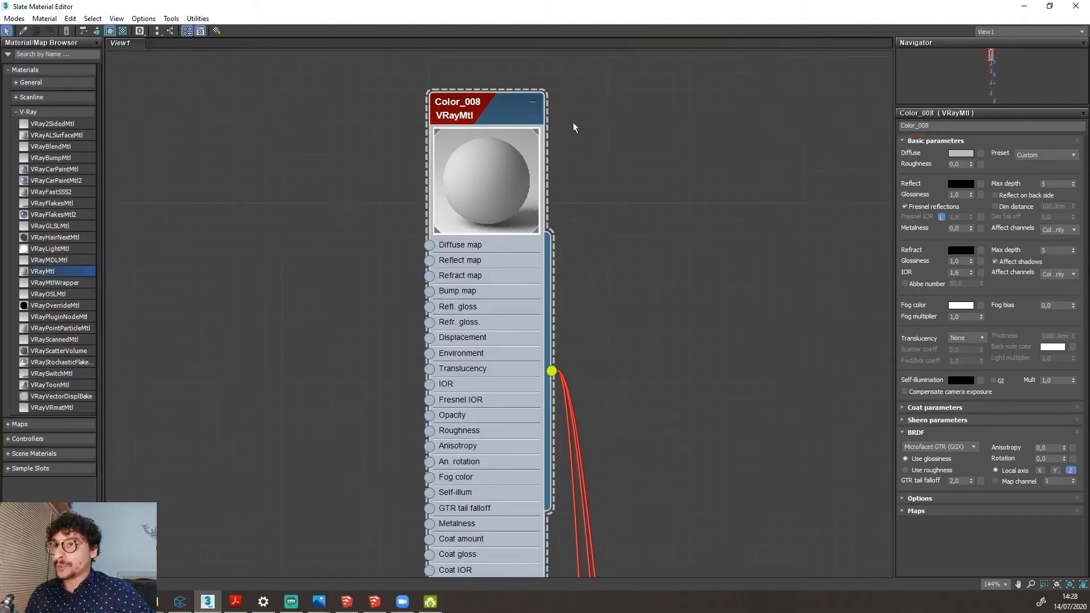
Rename the Color_008 V-Ray material as FLOS Metal.
left_click(948, 126)
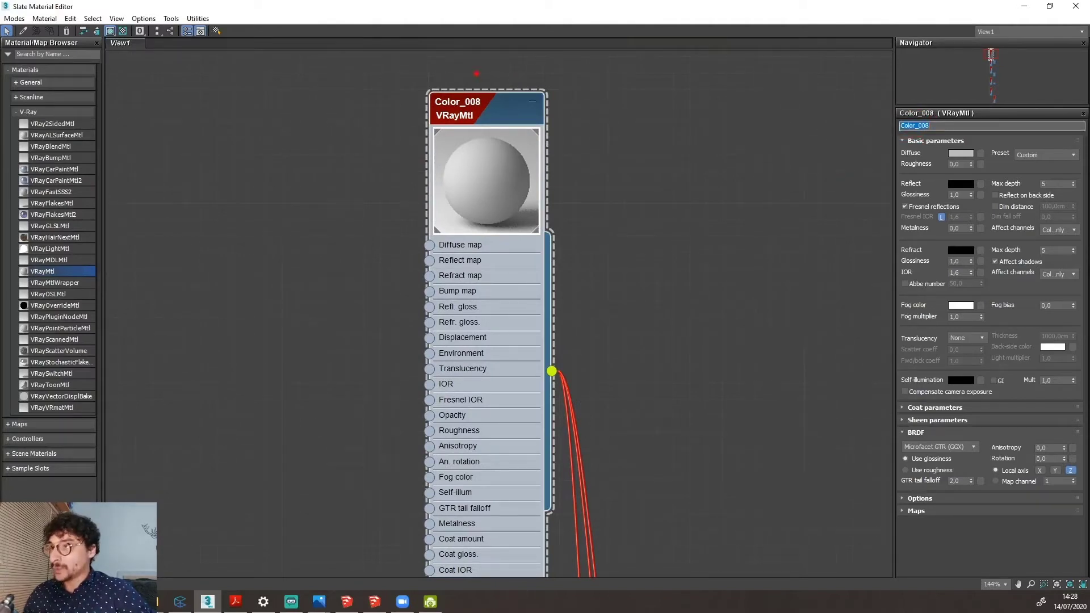
left_click_drag(440, 72, 507, 111)
left_click_drag(907, 106, 960, 110)
key("Escape")
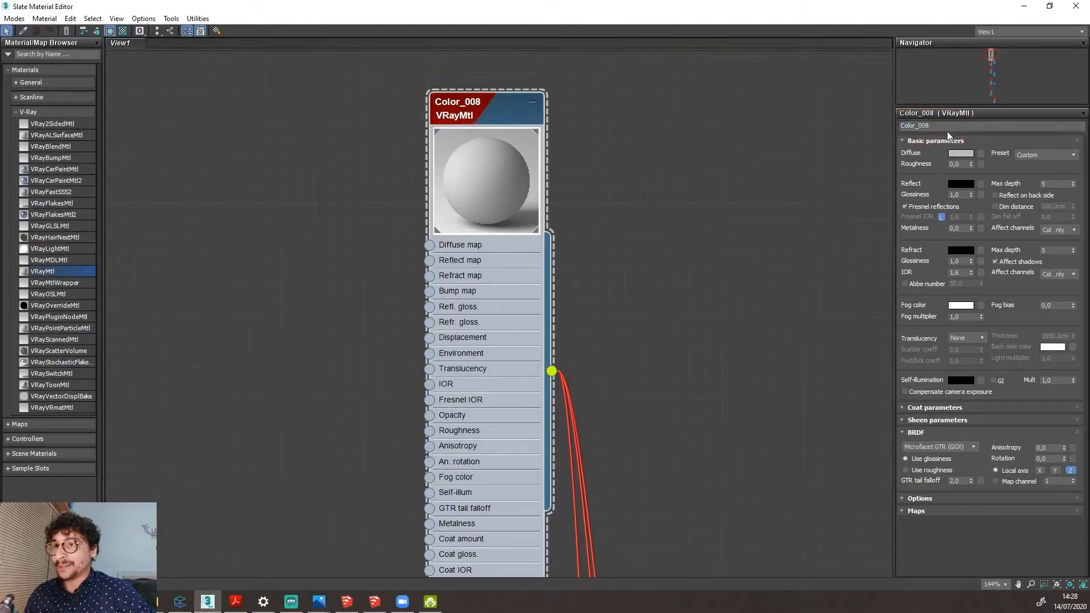
type("f")
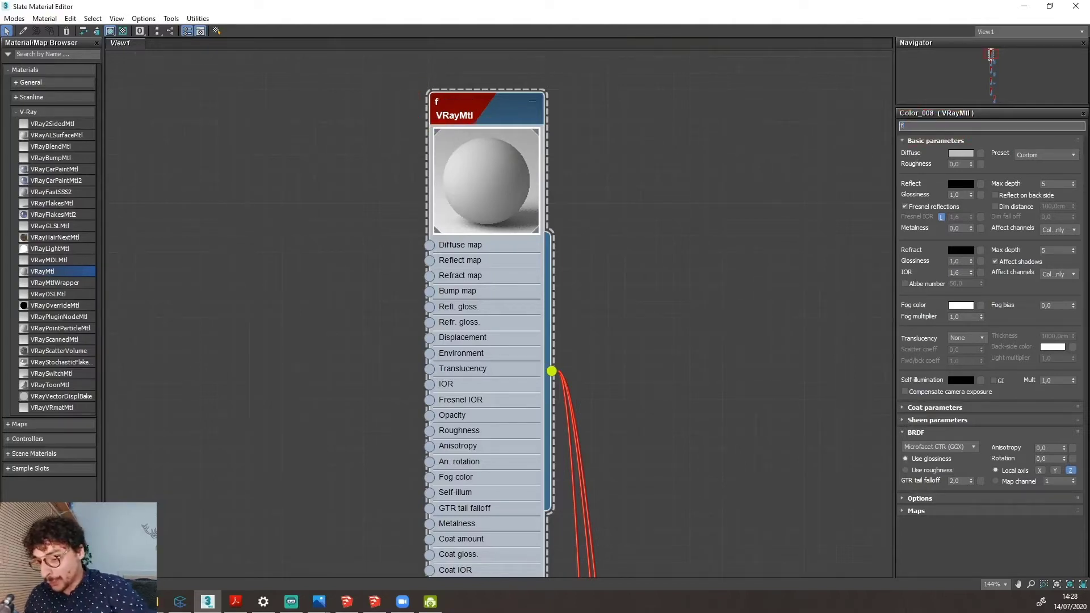
key("BackSpace")
key("BackSpace")
key("BackSpace")
key("BackSpace")
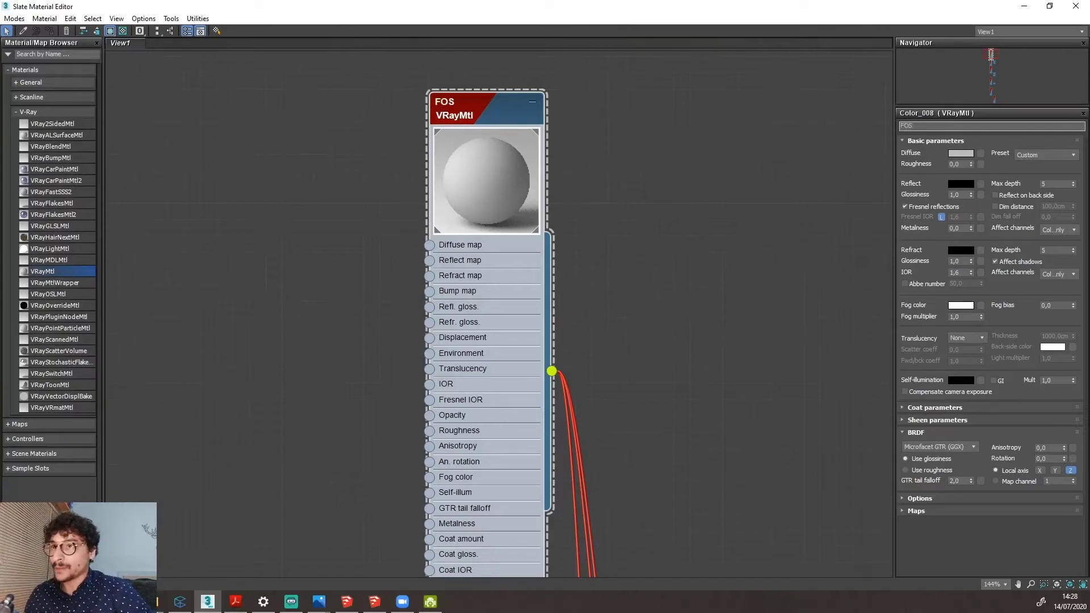
key("BackSpace")
key("BackSpace")
type("LOS Metal")
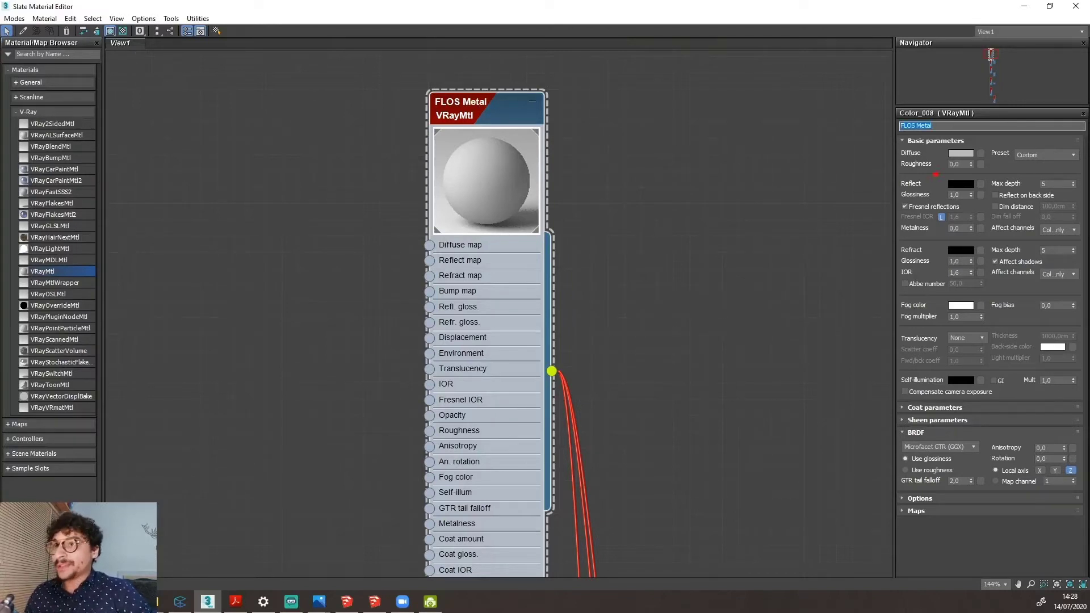
Set the FLOS Metal diffuse colour to pure black, with red, green and blue at 0.
left_click_drag(936, 140, 985, 165)
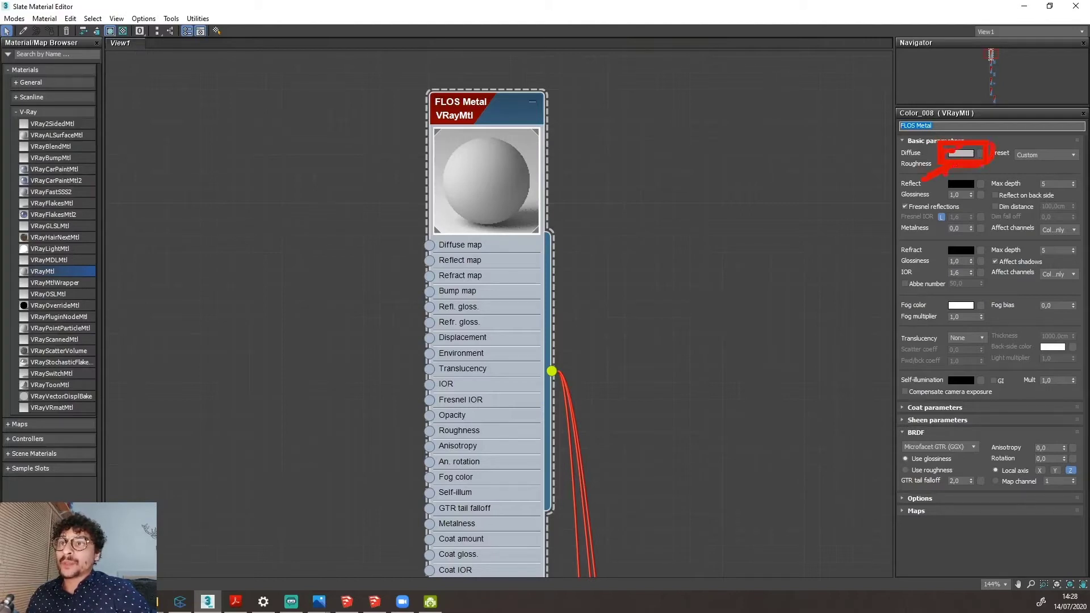
key("Escape")
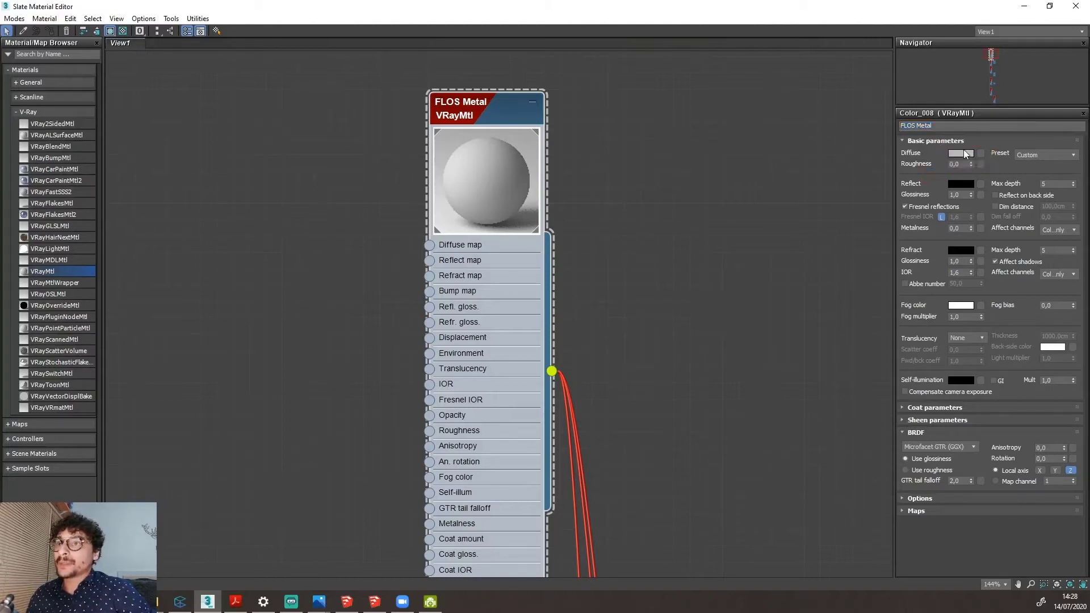
left_click(960, 153)
left_click_drag(1003, 323, 630, 214)
left_click_drag(623, 284, 623, 240)
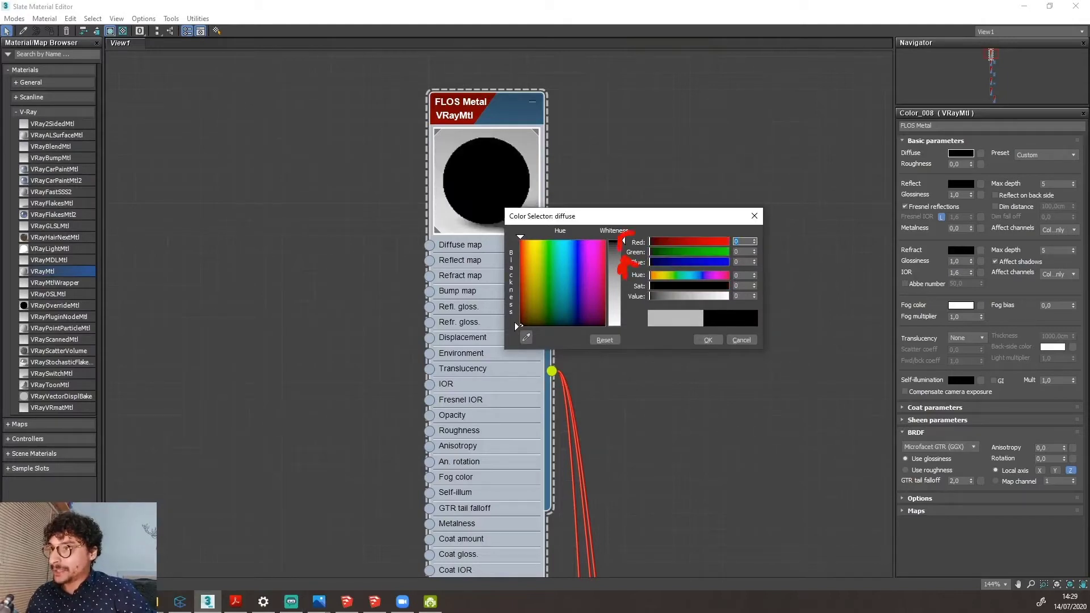
left_click(708, 340)
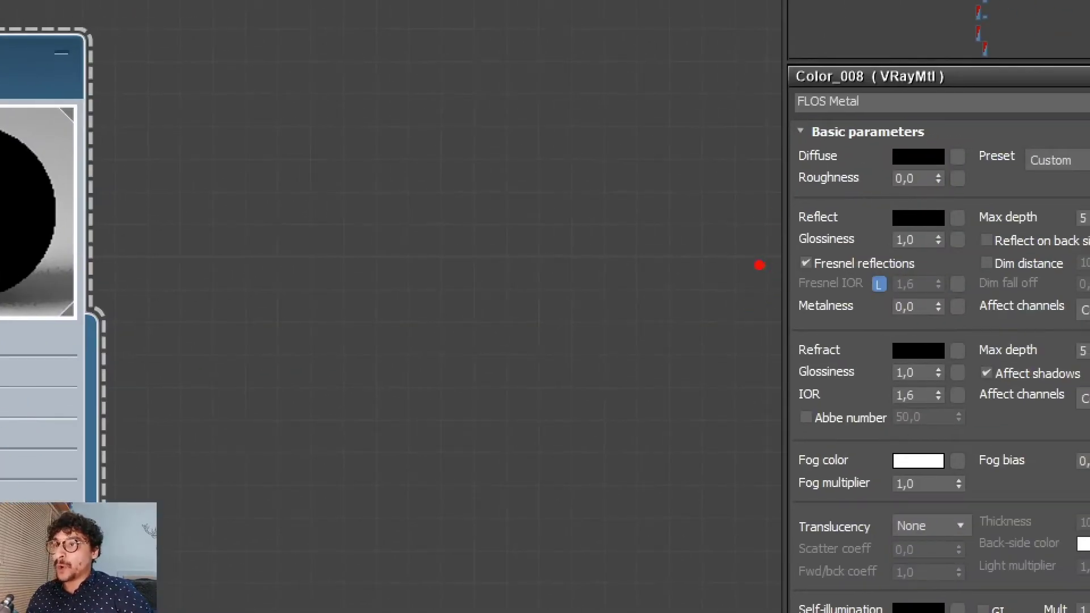
Disable Fresnel reflections on FLOS Metal and set its reflection colour to dark grey with a value of 23.
left_click_drag(759, 265, 802, 265)
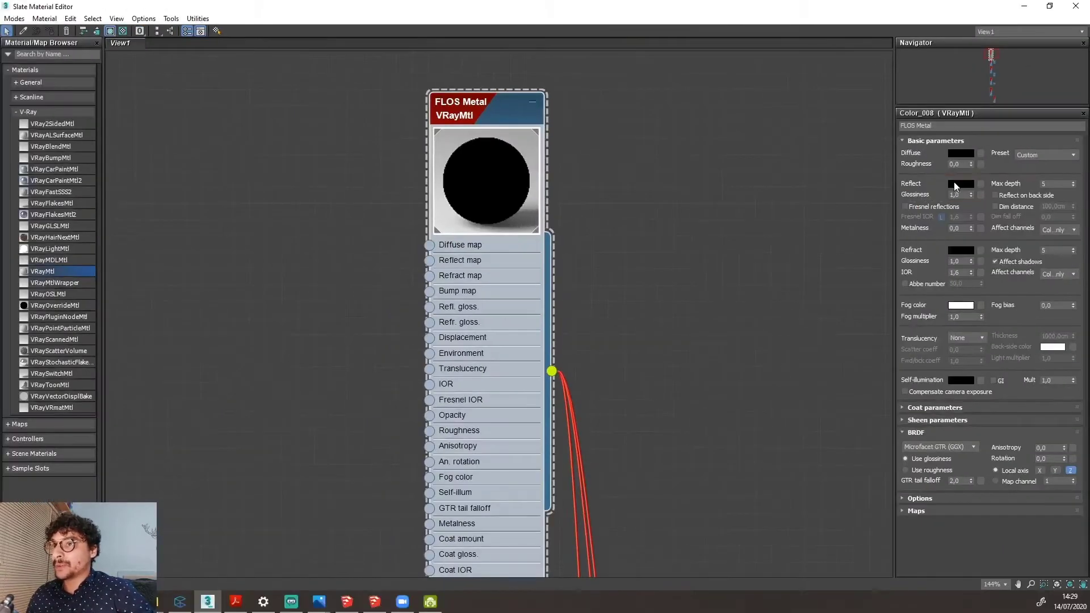
left_click(955, 184)
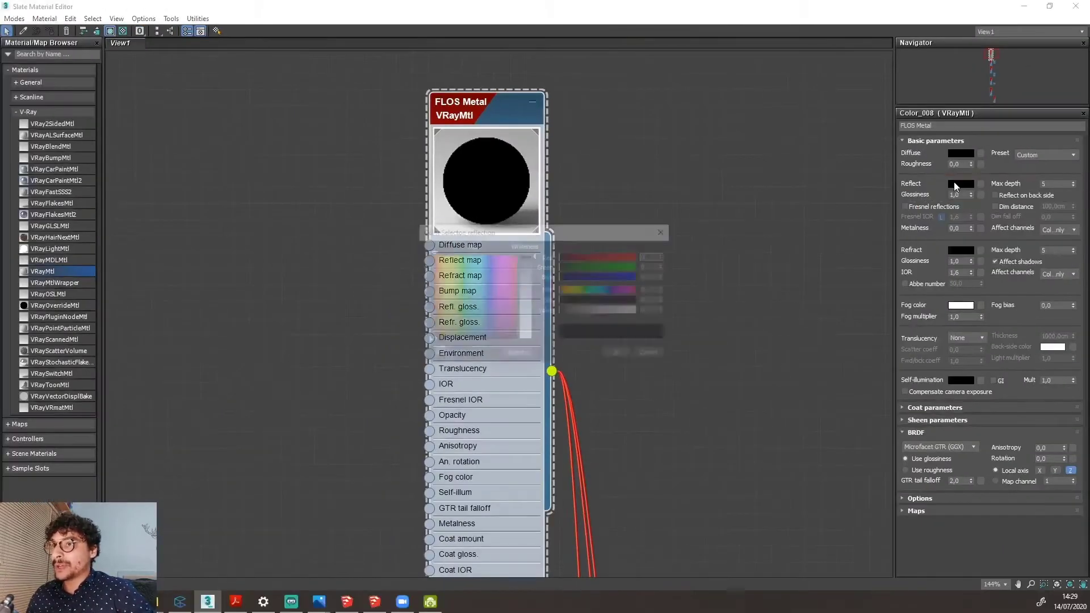
mouse_move(700, 193)
left_mouse_down()
mouse_move(705, 279)
mouse_move(704, 204)
left_mouse_up()
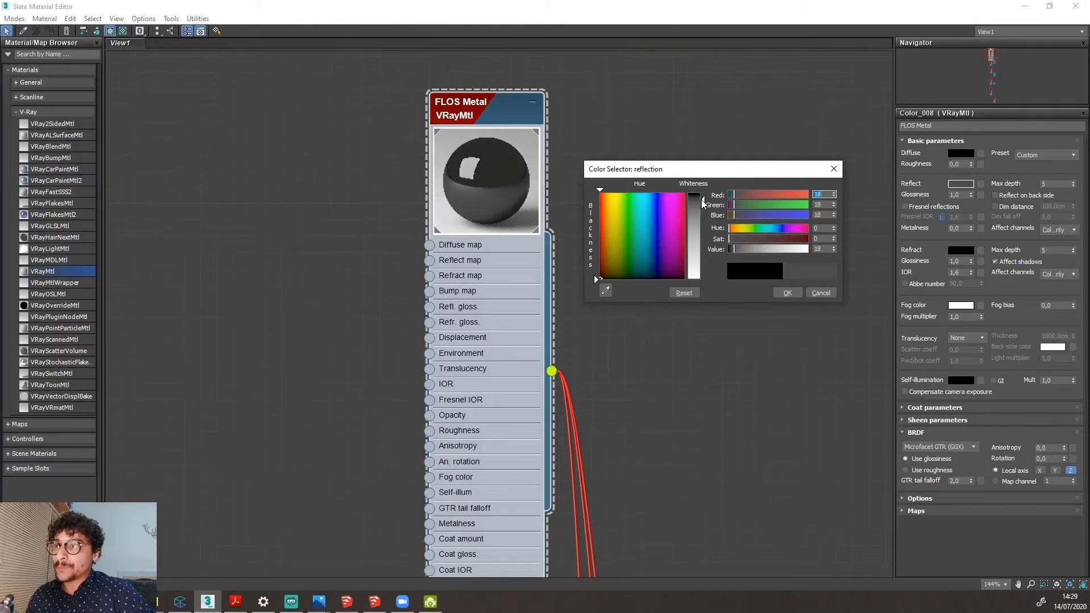
left_click_drag(704, 204, 704, 205)
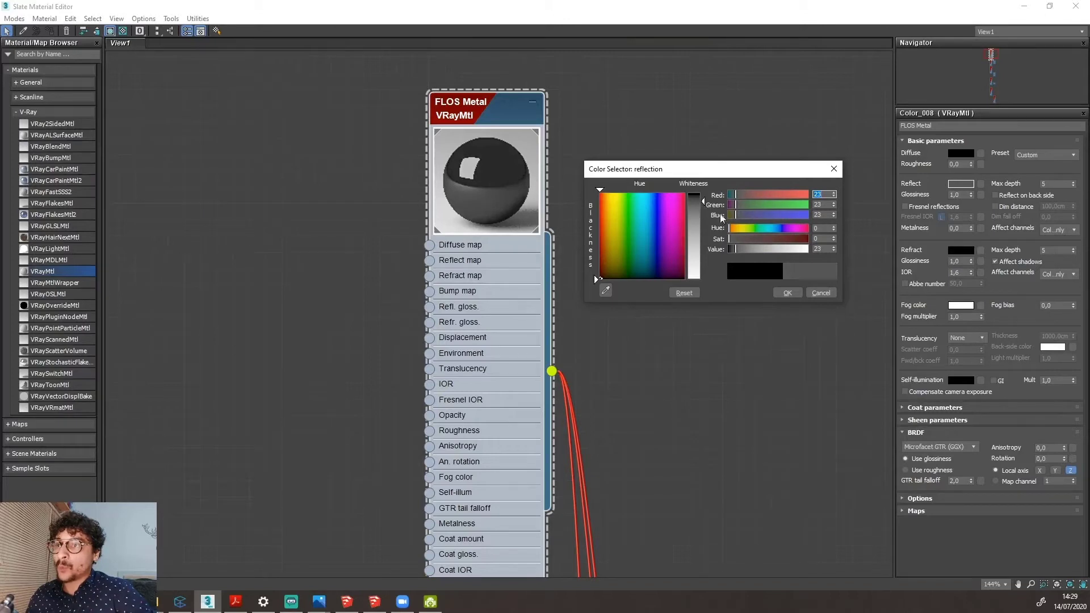
left_click(788, 292)
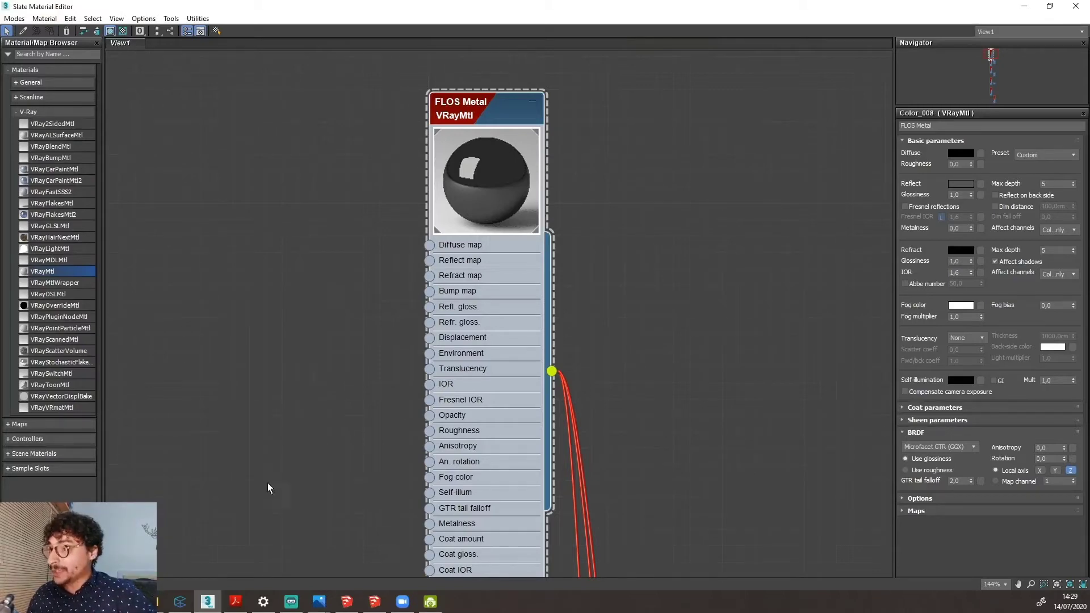
Switch to Google Chrome to check the black lamp's finish in the reference image, and return to the material editor.
left_click(124, 602)
left_click(200, 552)
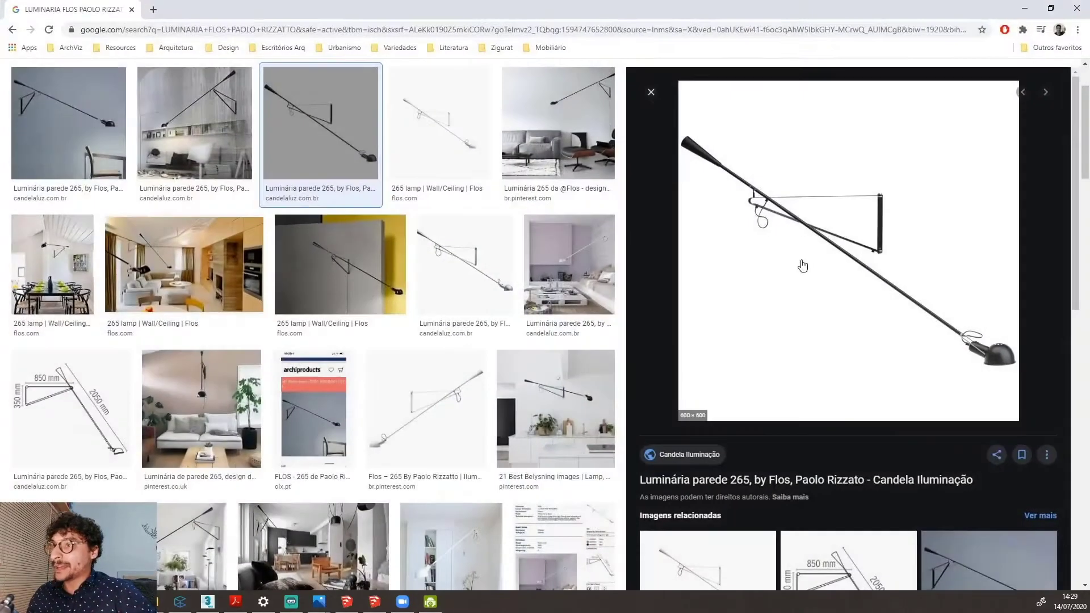
left_click(1025, 8)
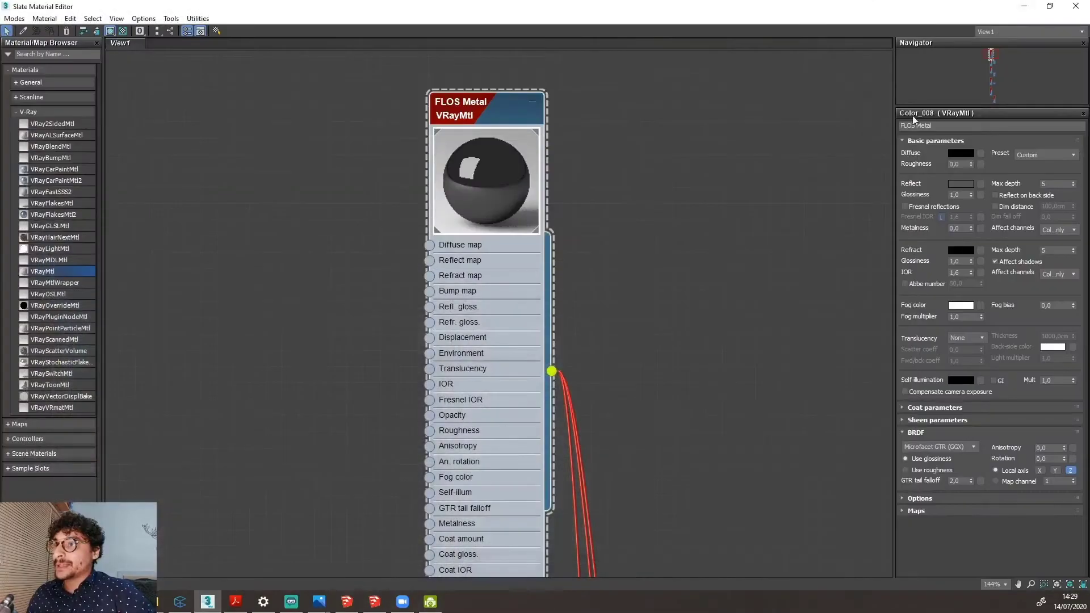
Set the reflection glossiness of FLOS Metal to 0,8.
double_click(955, 195)
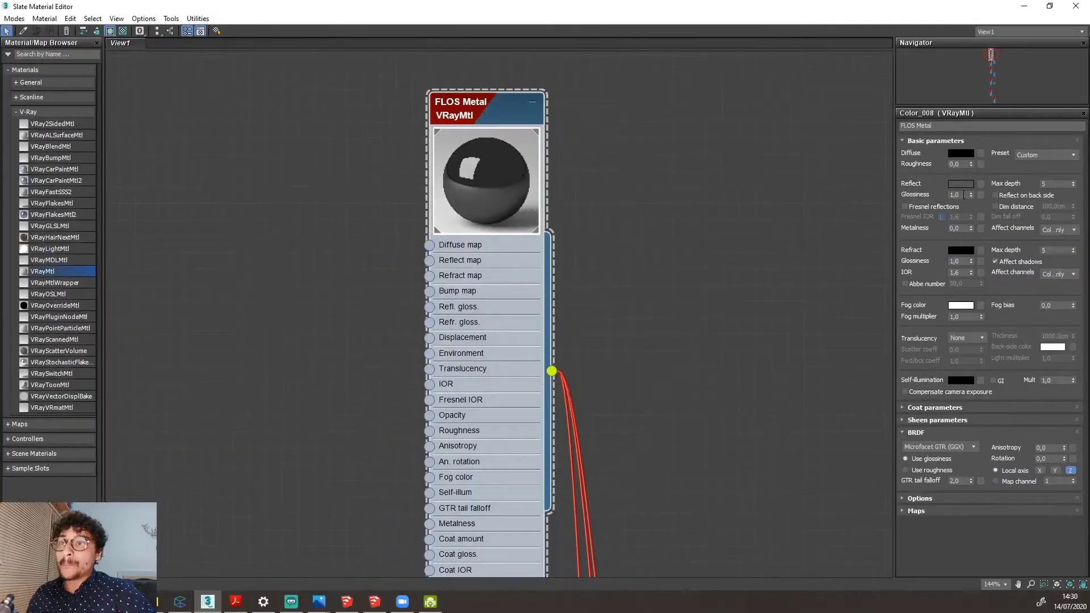
double_click(963, 194)
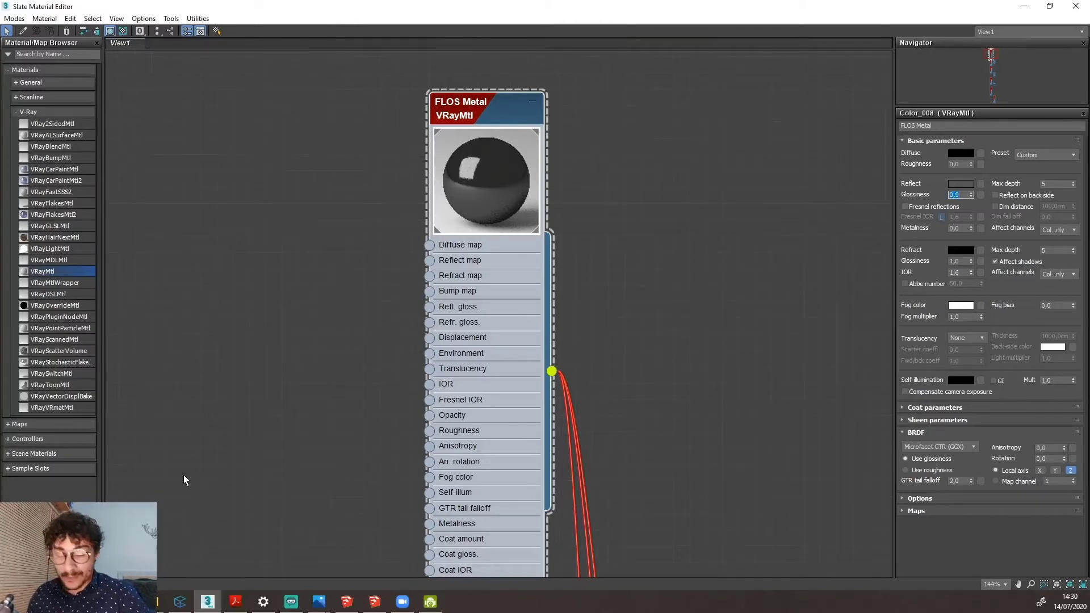
type("0")
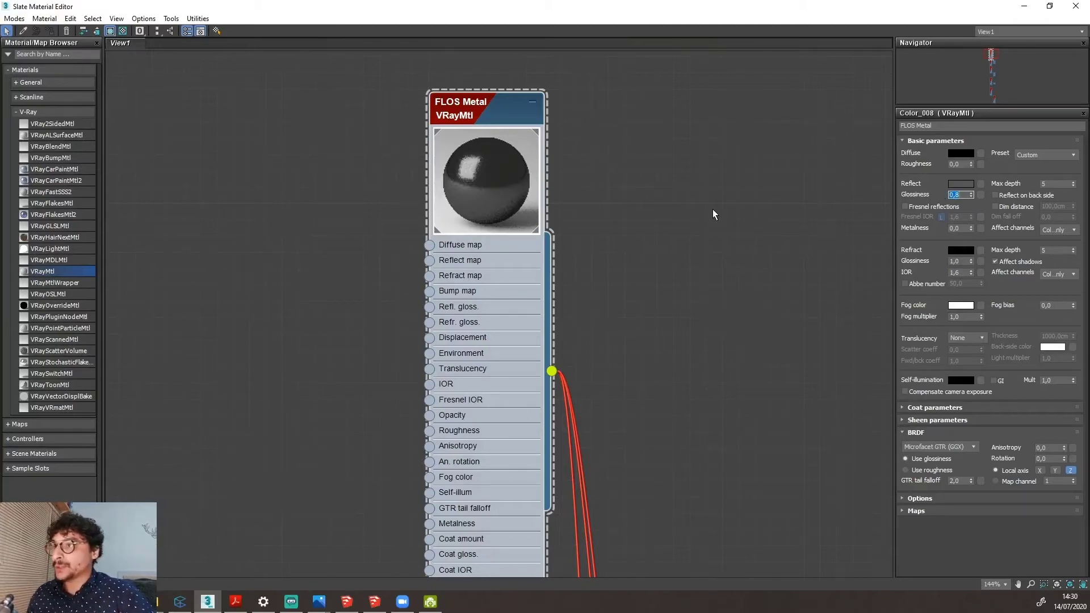
Locate the remaining Color_008 Physical Material node wired to MultiMat_2 and move it clear of the node column.
scroll(559, 179, "down", 10)
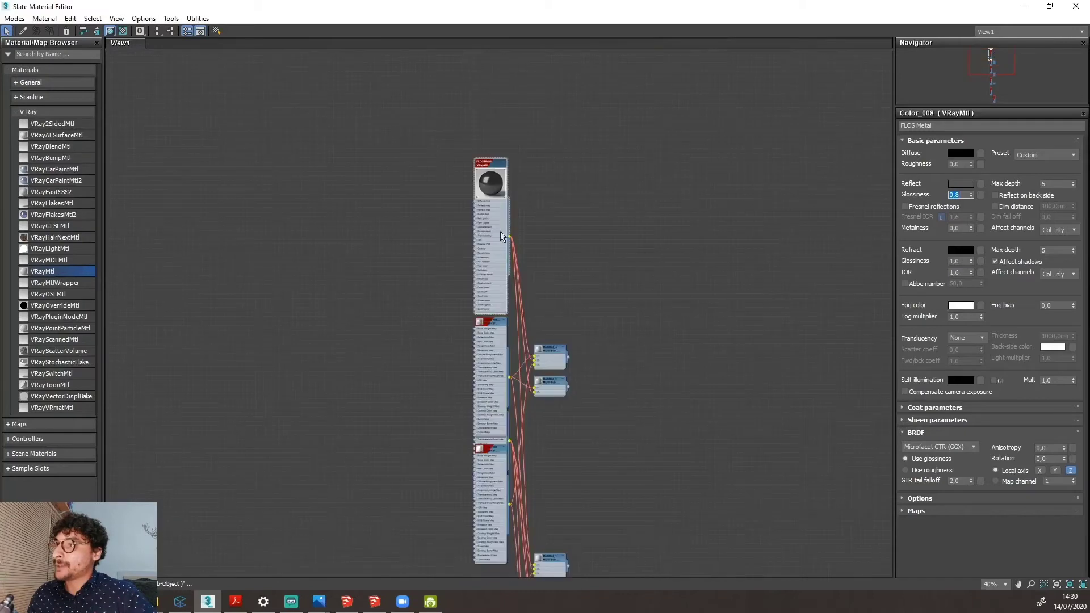
scroll(518, 299, "up", 5)
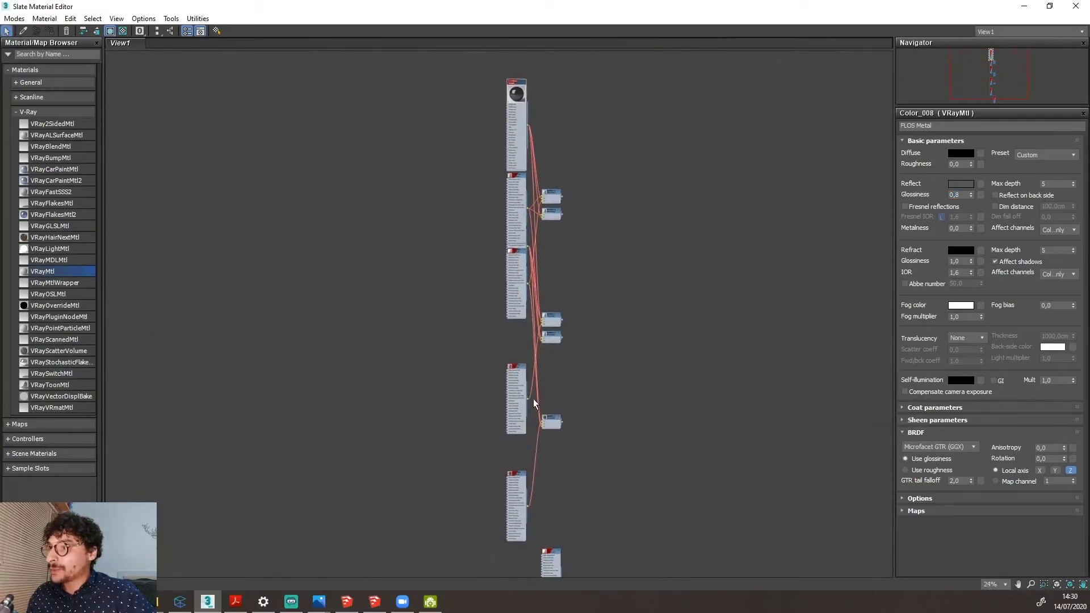
middle_click_drag(551, 392, 555, 148)
middle_click_drag(548, 306, 509, 155)
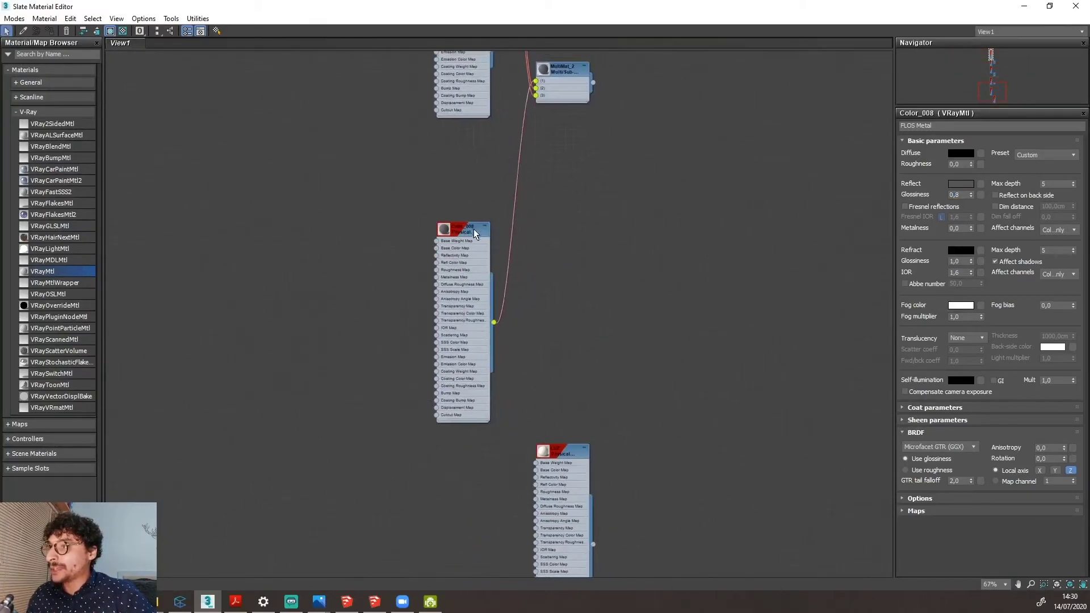
scroll(469, 233, "up", 4)
left_click(469, 233)
left_click_drag(468, 233, 398, 112)
Examine the moved Color_008 node's connection to slot 1 of MultiMat_2, and return to the FLOS Metal node.
scroll(461, 289, "down", 2)
scroll(519, 283, "down", 2)
scroll(406, 122, "up", 1)
scroll(431, 195, "down", 1)
scroll(401, 133, "up", 2)
scroll(401, 128, "up", 1)
scroll(401, 127, "down", 1)
scroll(400, 116, "up", 1)
scroll(408, 112, "up", 1)
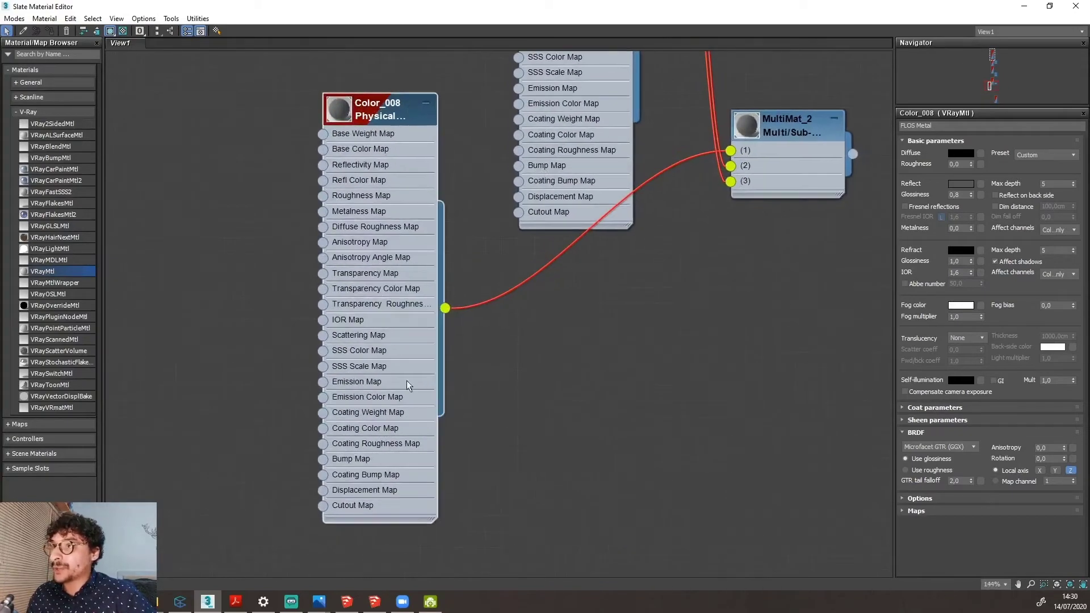
scroll(408, 386, "down", 1)
scroll(684, 225, "up", 2)
scroll(641, 320, "down", 3)
scroll(705, 233, "up", 2)
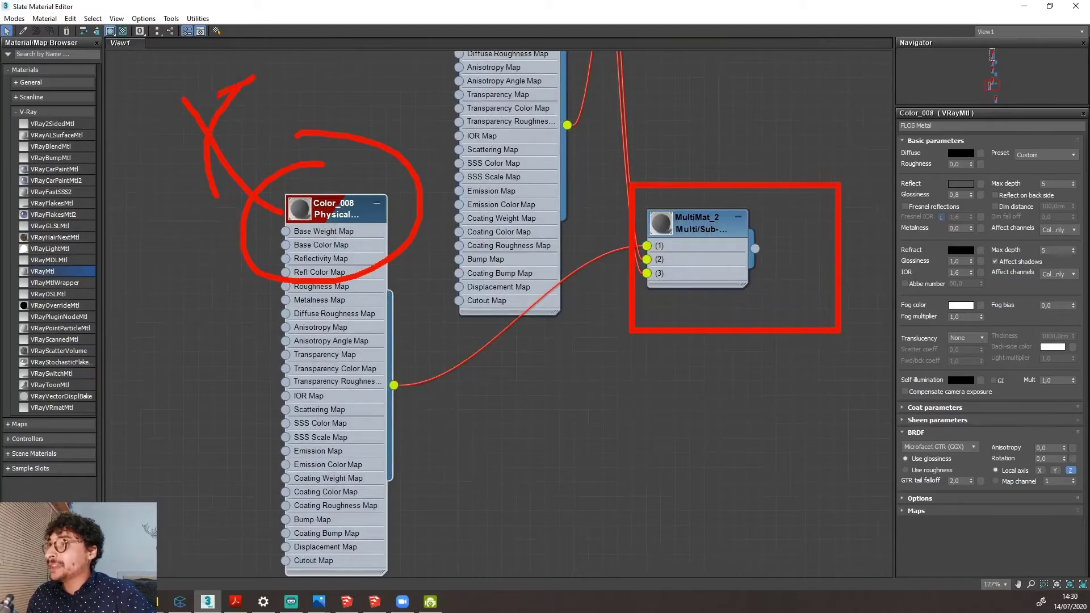
scroll(606, 449, "down", 10)
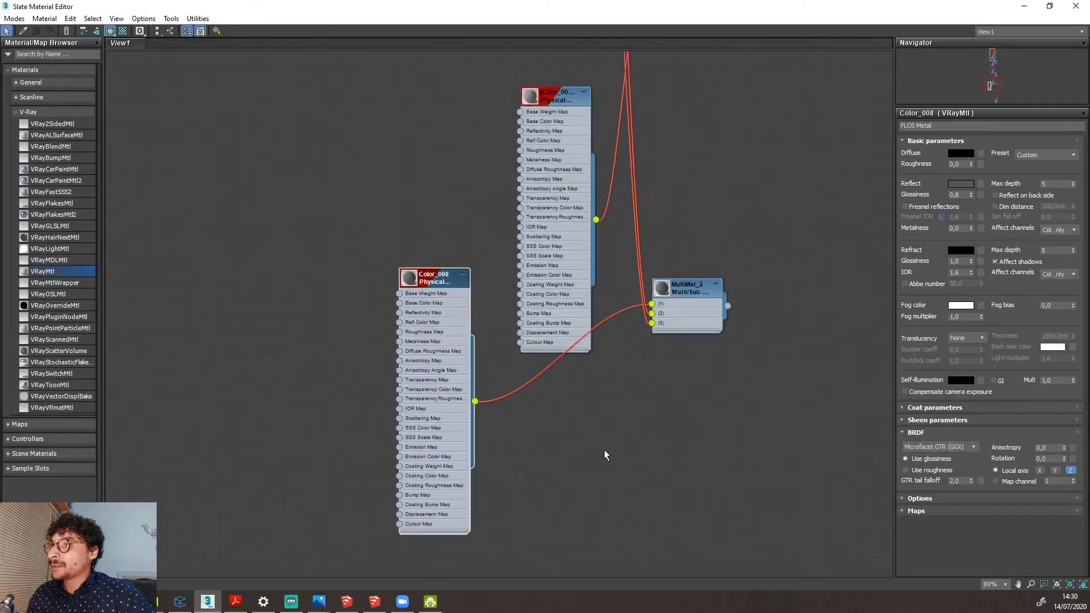
scroll(616, 165, "up", 9)
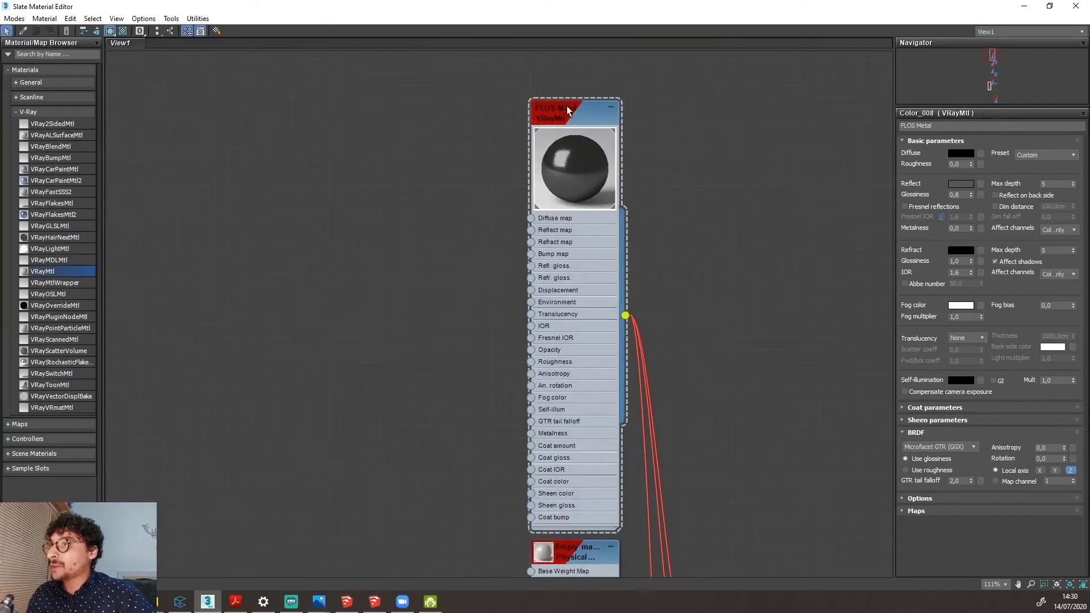
Replace the Color_008 Physical Material wired to slot 1 of MultiMat_2 with the scene's FLOS Metal material as an instance.
scroll(521, 97, "down", 8)
scroll(523, 247, "up", 6)
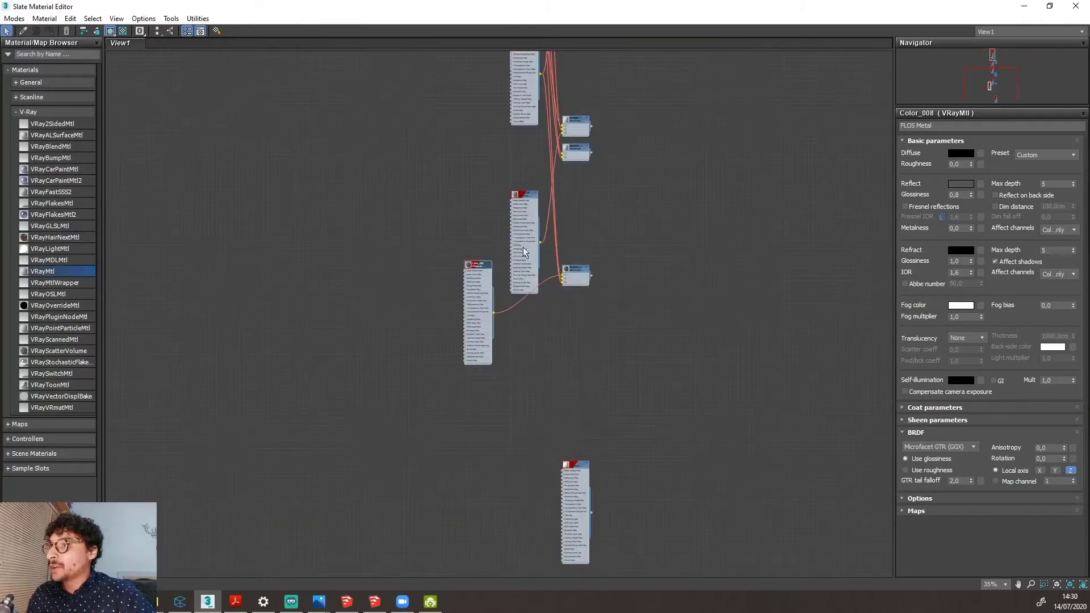
scroll(469, 301, "up", 4)
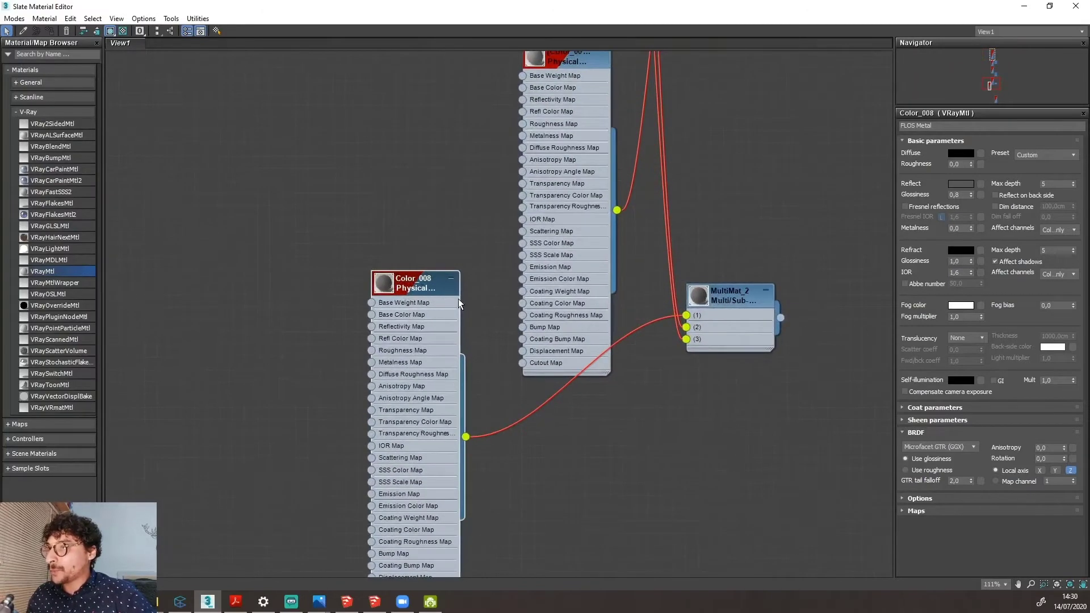
mouse_move(405, 239)
left_mouse_down()
mouse_move(342, 289)
mouse_move(485, 230)
left_mouse_up()
left_click_drag(463, 193, 423, 281)
left_click_drag(415, 244, 448, 260)
key("Escape")
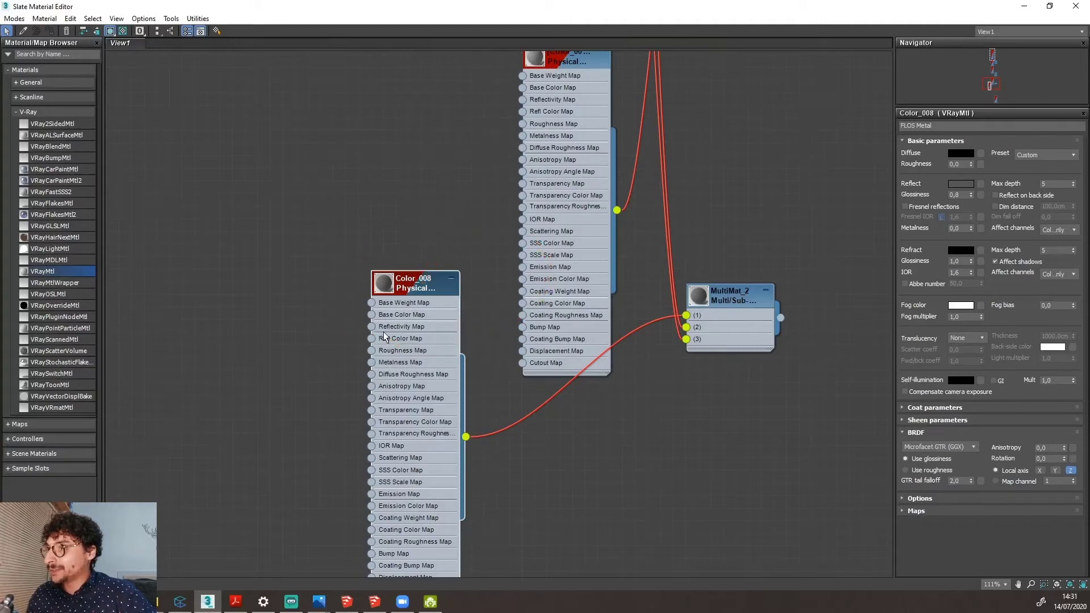
right_click(417, 283)
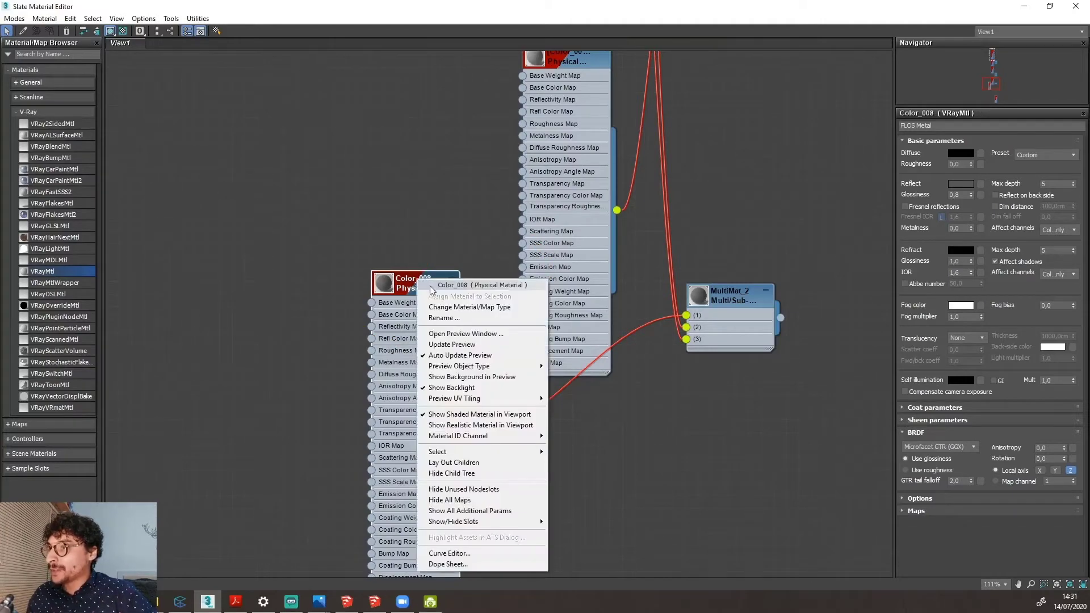
left_click(460, 308)
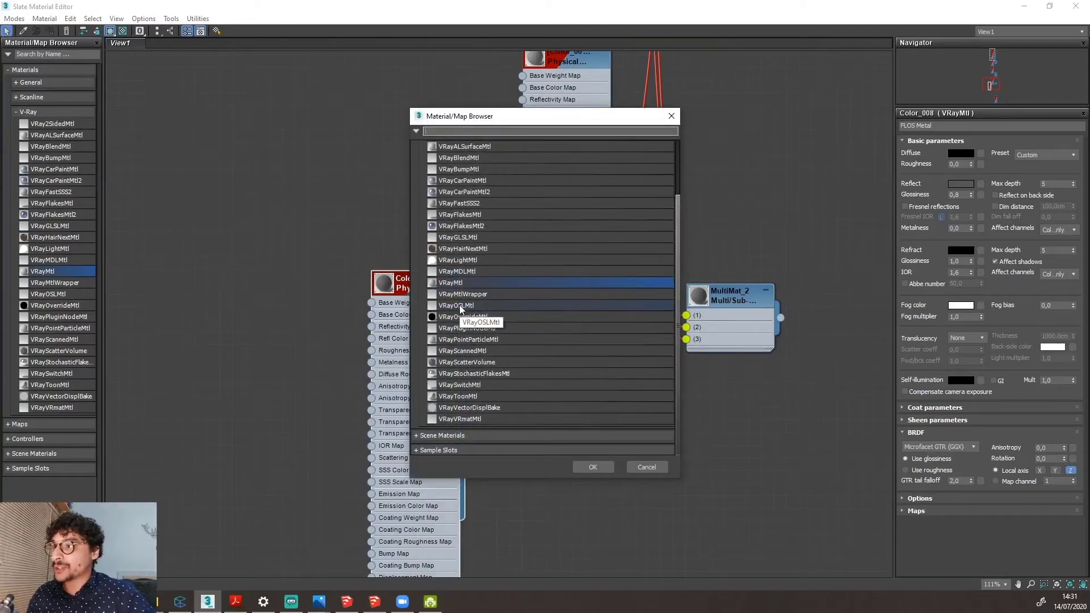
left_click(428, 436)
scroll(485, 384, "down", 6)
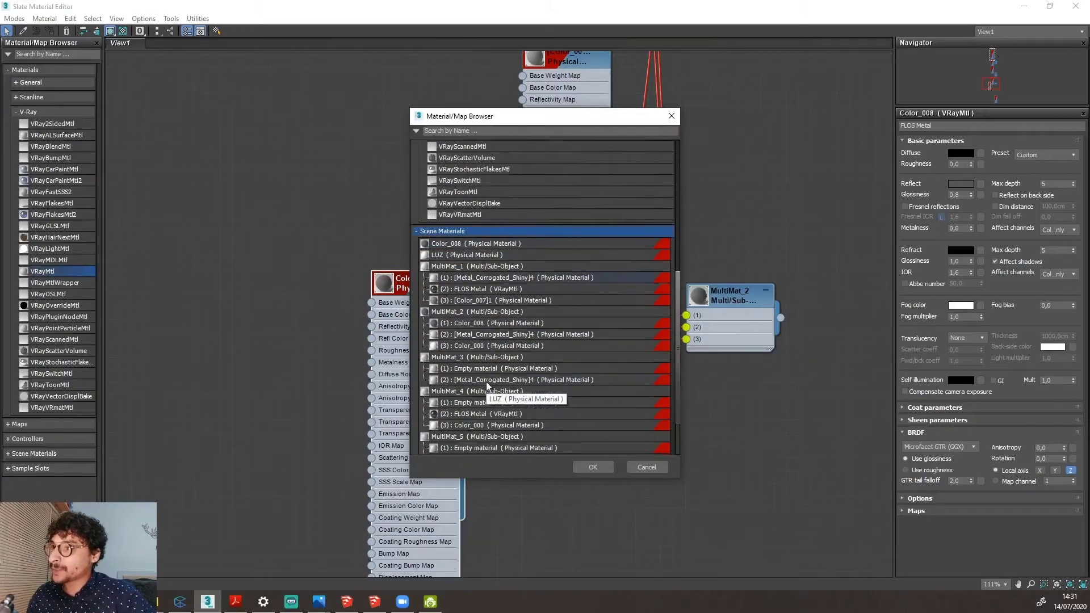
left_click(481, 290)
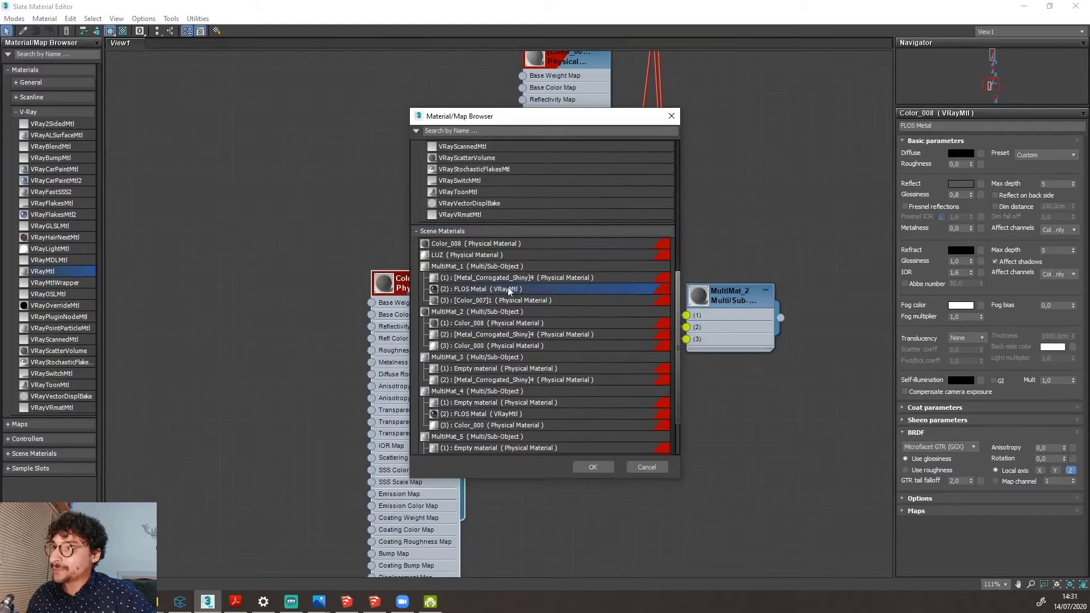
left_click(594, 466)
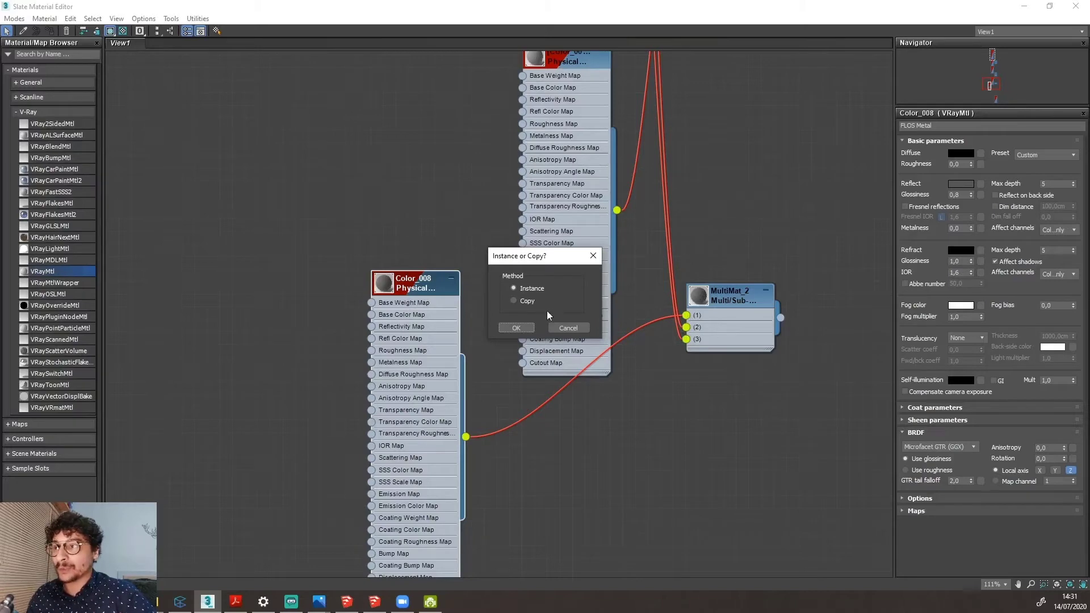
left_click(522, 328)
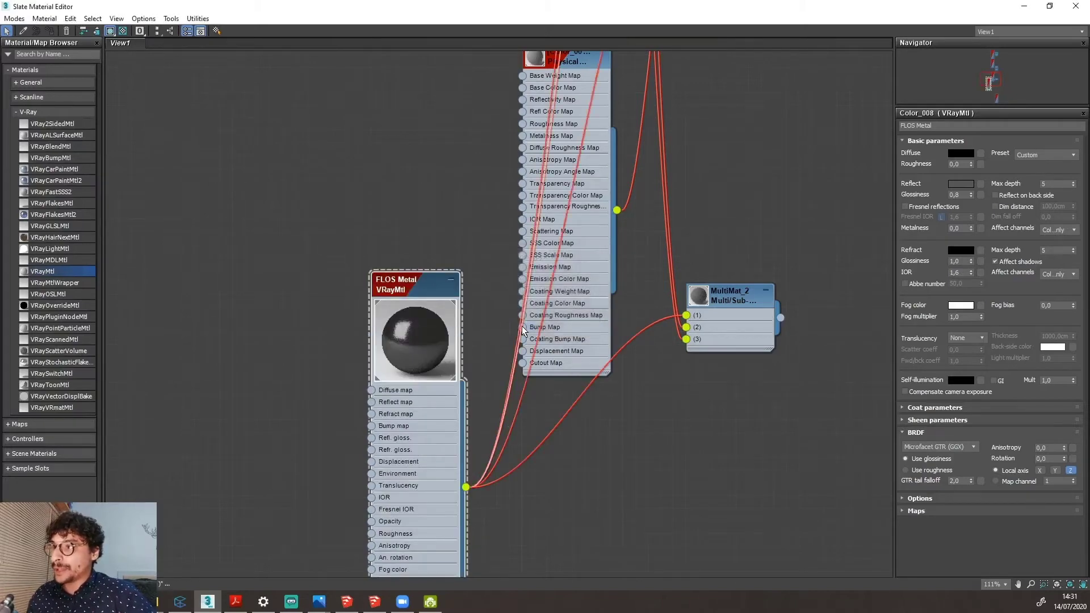
Move the Color_000 node and the overlapping Physical Material nodes above it apart so their connections can be traced.
scroll(612, 410, "down", 5)
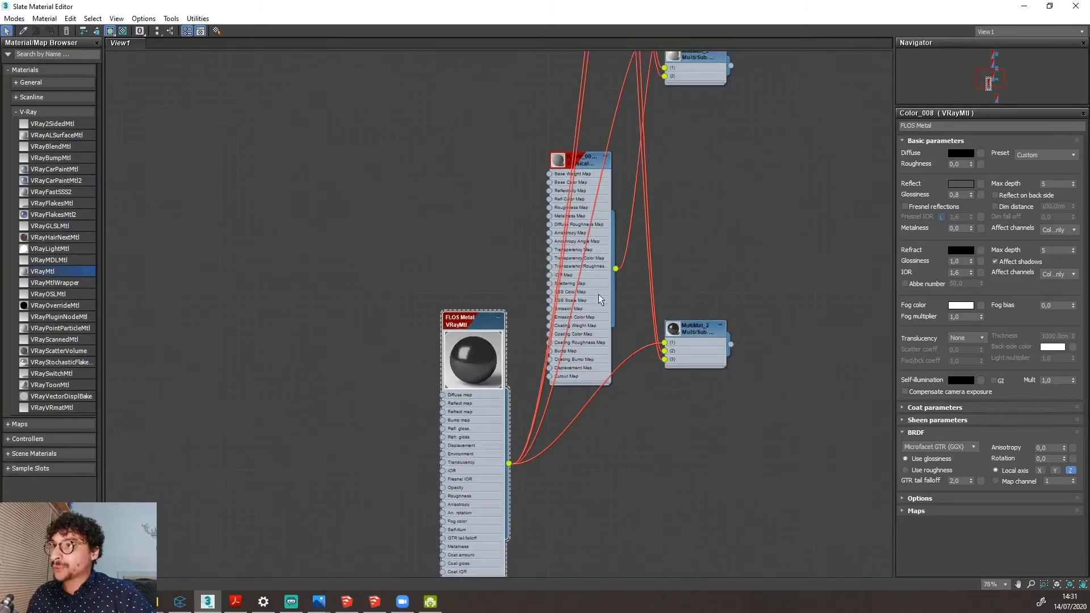
middle_click_drag(591, 255, 591, 514)
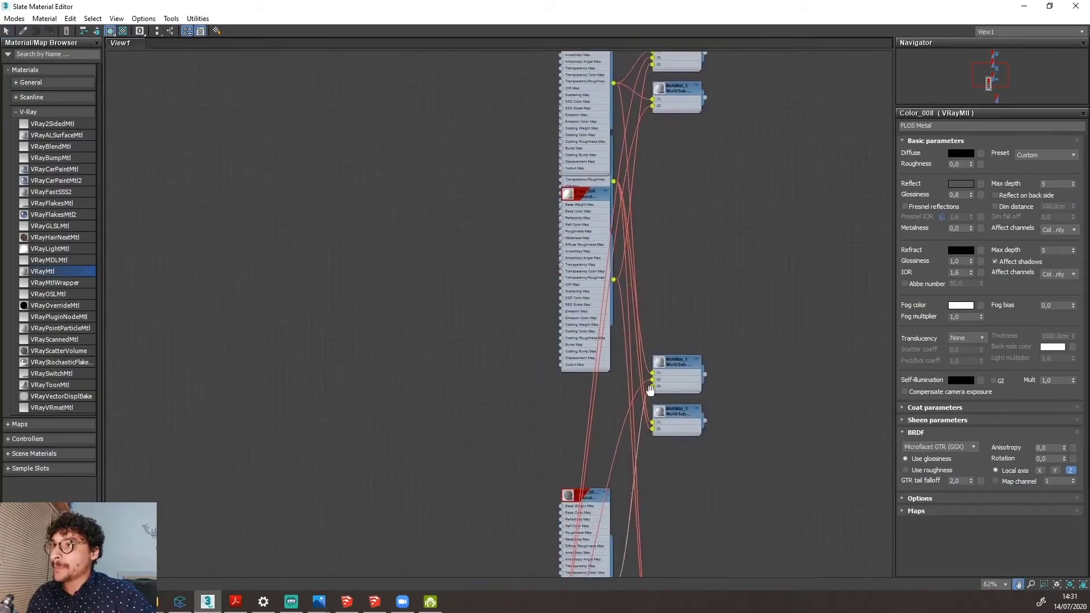
scroll(567, 310, "up", 2)
left_click_drag(566, 180, 441, 307)
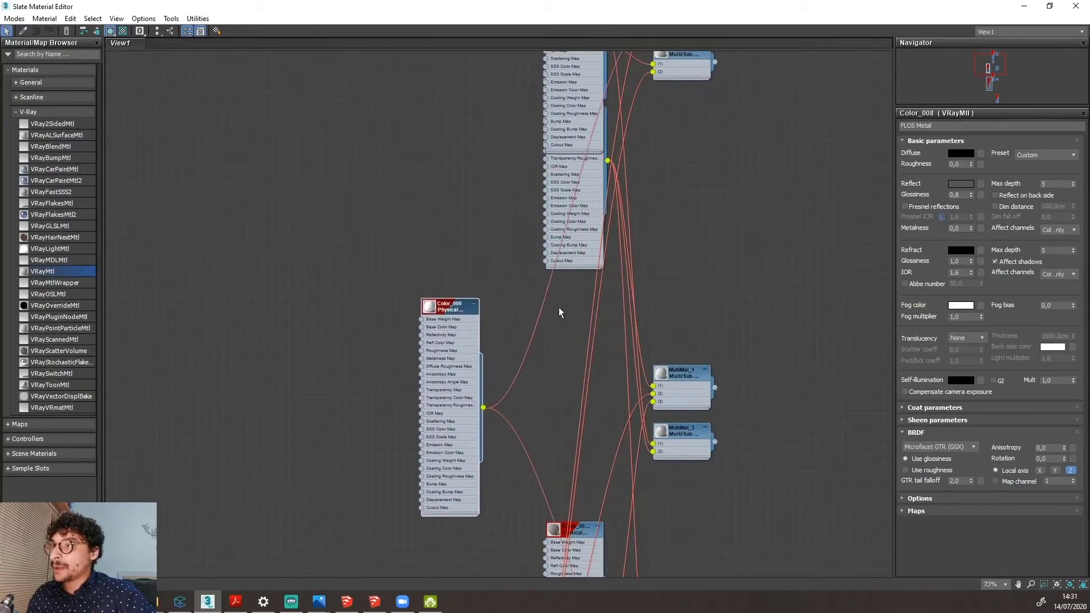
scroll(523, 110, "down", 1)
left_click_drag(591, 67, 460, 159)
left_click_drag(584, 170, 541, 86)
scroll(506, 117, "down", 4)
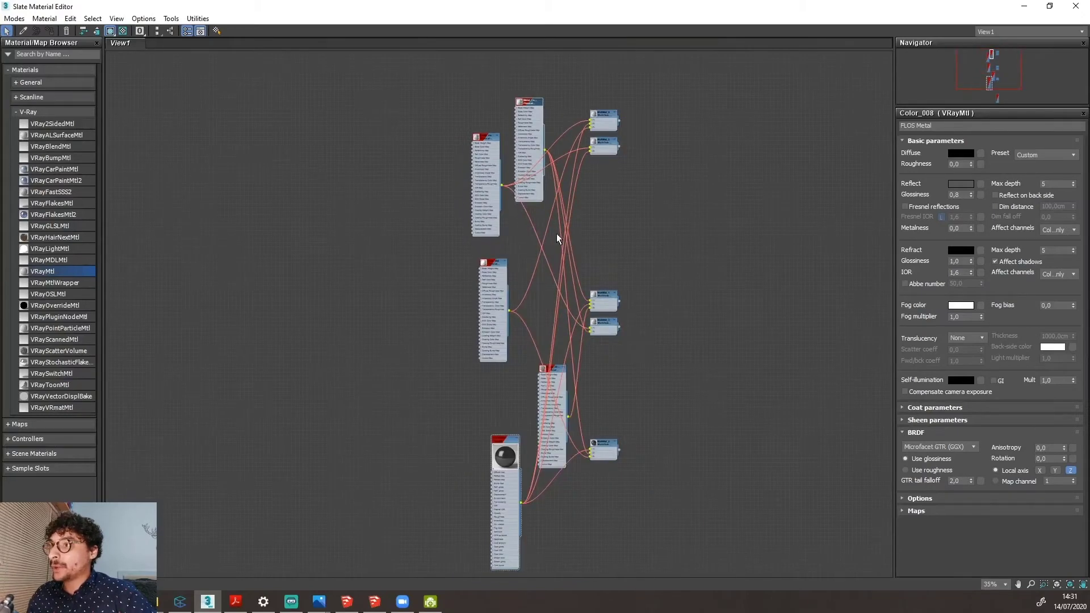
Examine the rearranged material node tree and its MultiMat connections, and close the Slate Material Editor.
scroll(570, 466, "up", 3)
scroll(570, 466, "down", 3)
scroll(536, 363, "up", 2)
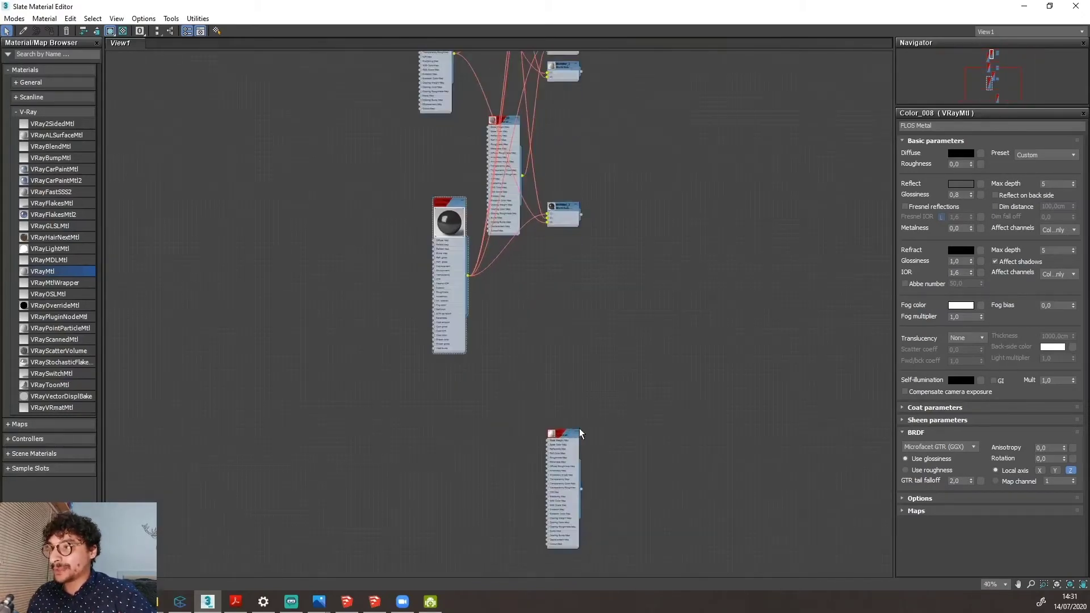
scroll(579, 428, "down", 2)
scroll(565, 370, "up", 1)
scroll(582, 216, "down", 1)
scroll(505, 253, "up", 3)
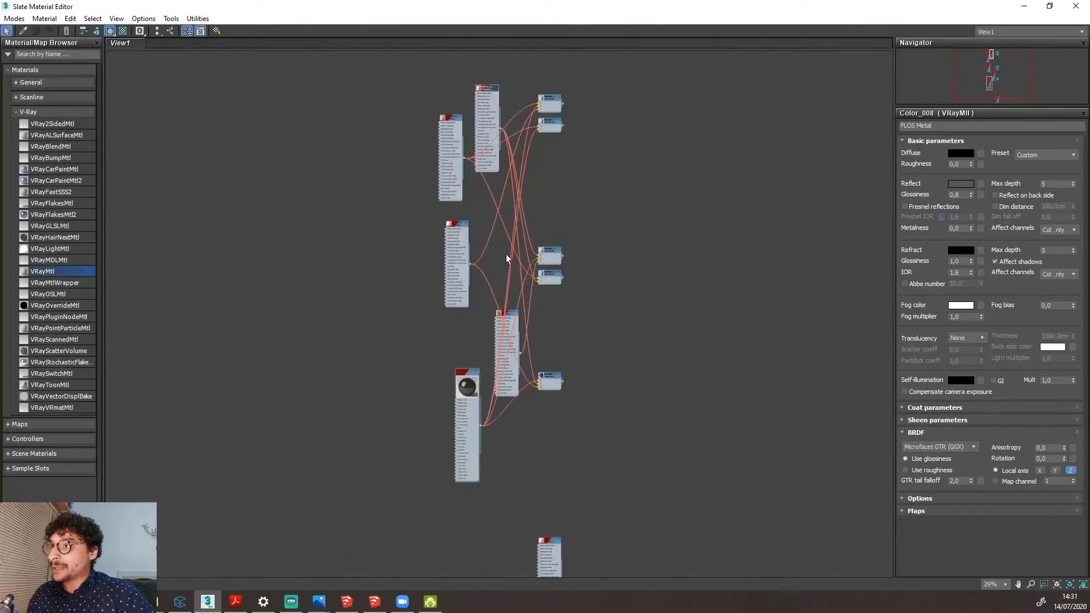
left_click_drag(825, 17, 565, 71)
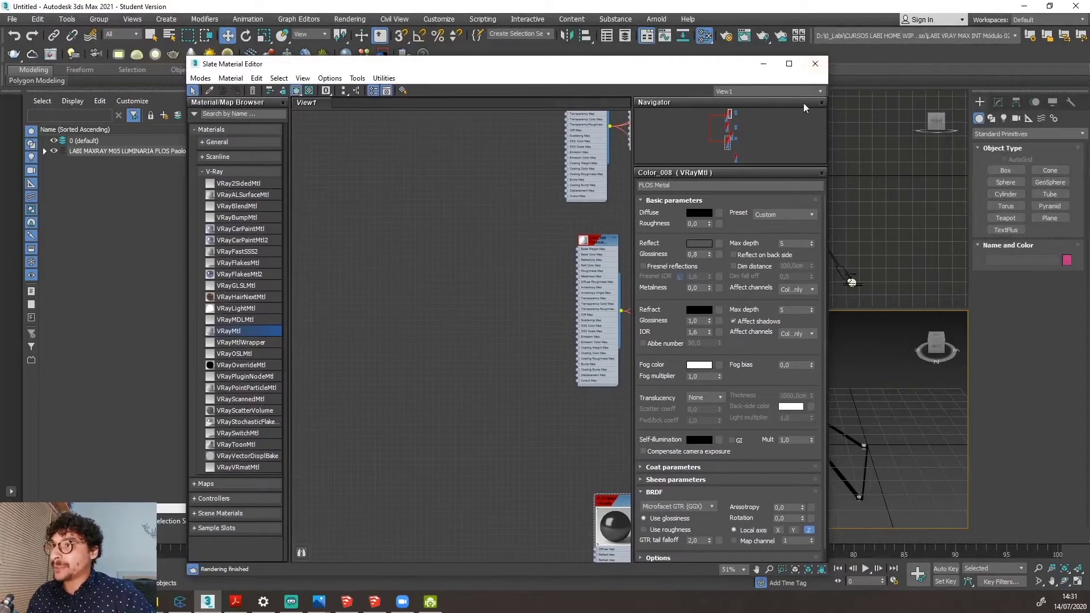
left_click(814, 66)
Create a V-Ray light of type Dome beside the lamp in the Perspective viewport.
scroll(721, 394, "down", 3)
scroll(730, 428, "up", 2)
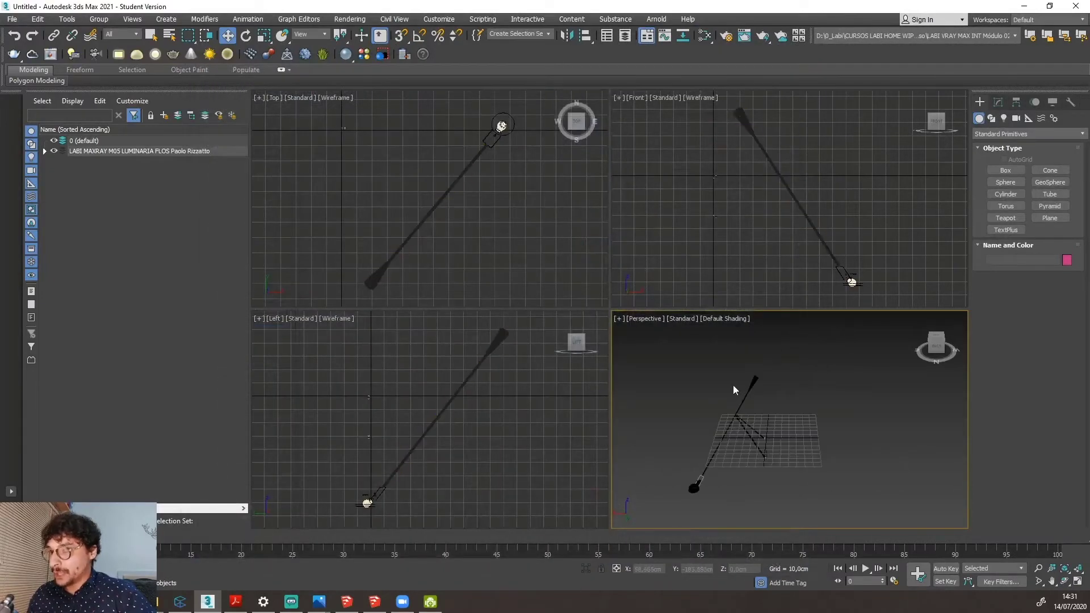
middle_click_drag(703, 458, 794, 481, "alt")
scroll(776, 396, "up", 3)
scroll(758, 415, "down", 3)
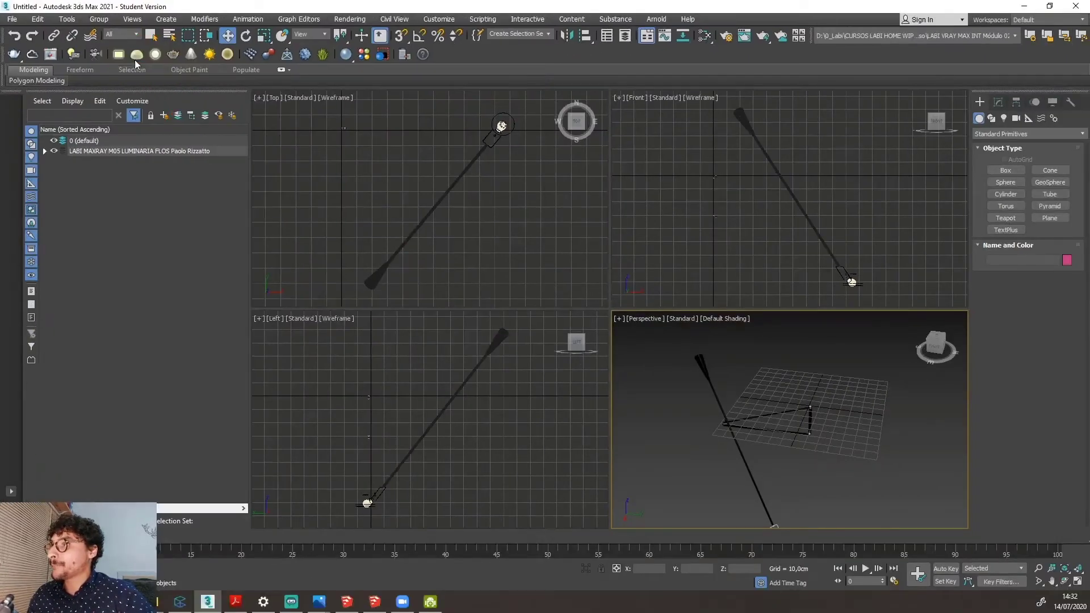
left_click(120, 55)
scroll(823, 431, "down", 2)
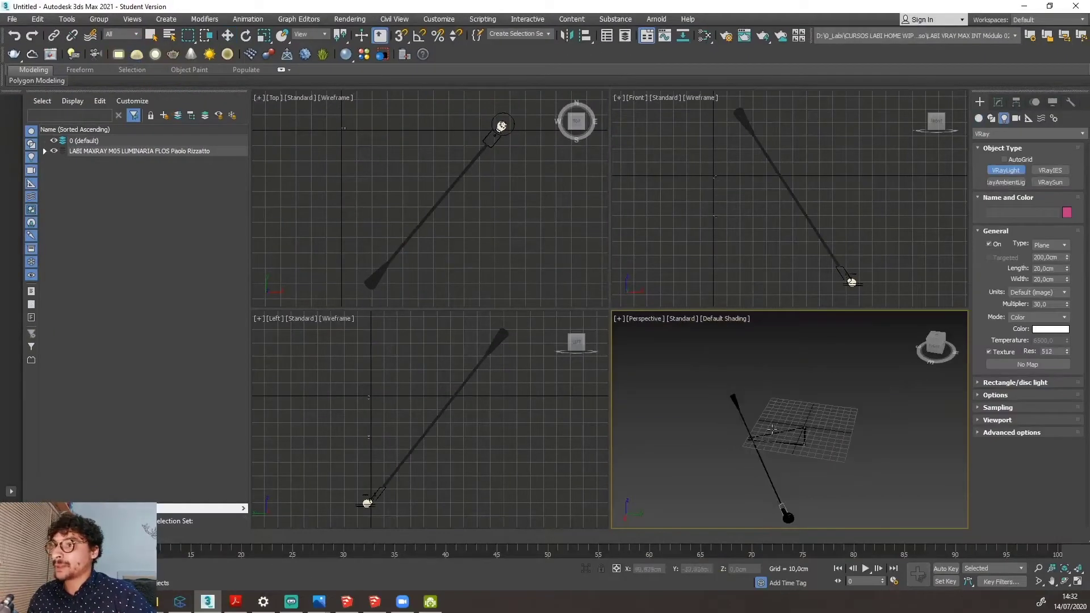
middle_click_drag(801, 417, 834, 434, "alt")
scroll(834, 434, "up", 2)
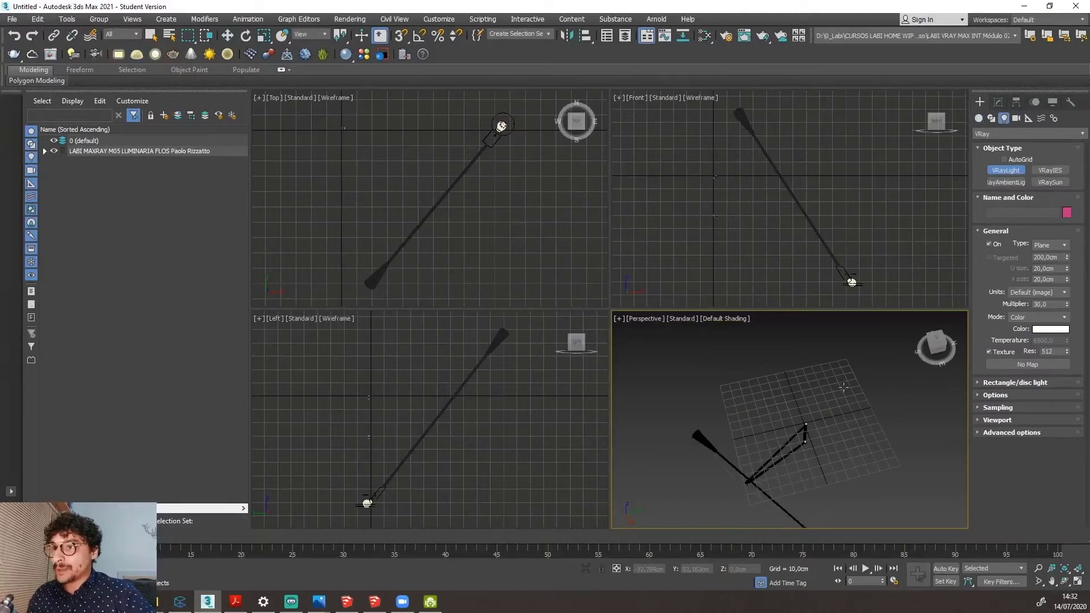
left_click(827, 410)
scroll(806, 417, "down", 2)
scroll(789, 424, "up", 2)
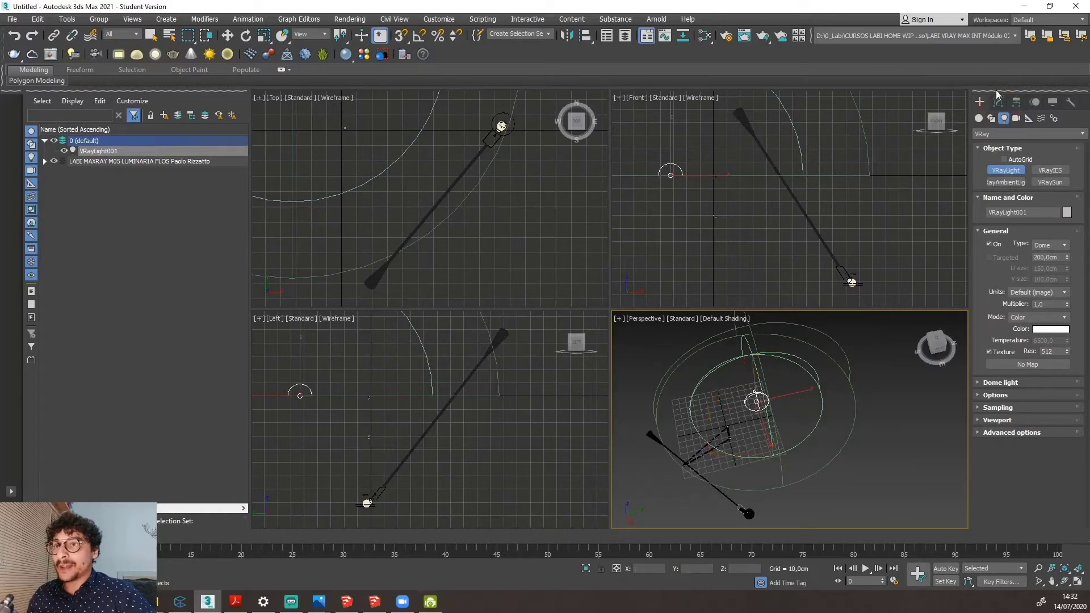
Set the dome light's multiplier to 30.
left_click(998, 101)
double_click(1040, 326)
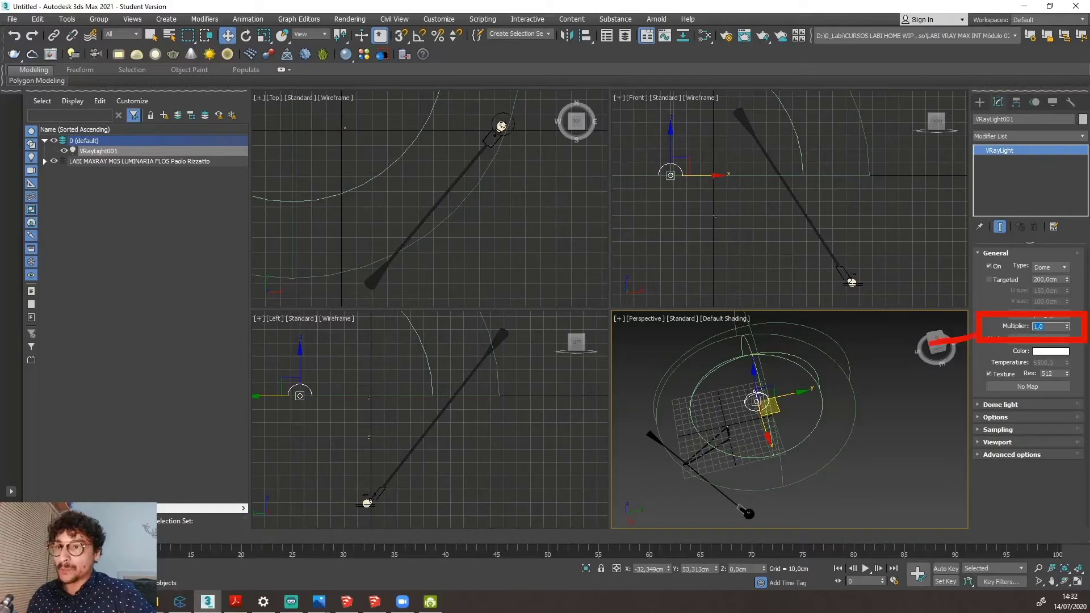
double_click(1041, 327)
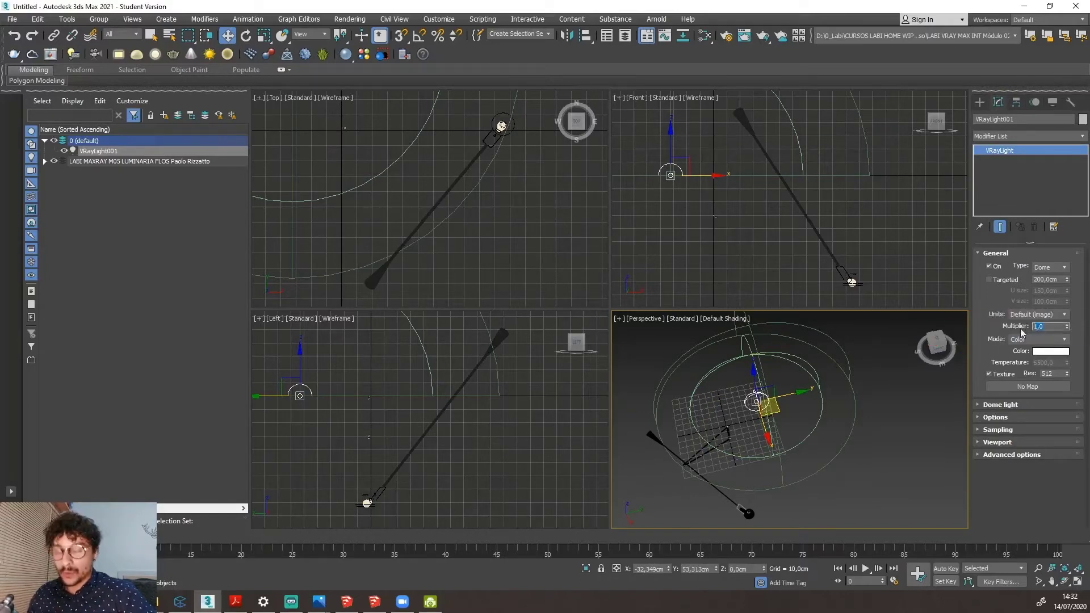
type("30")
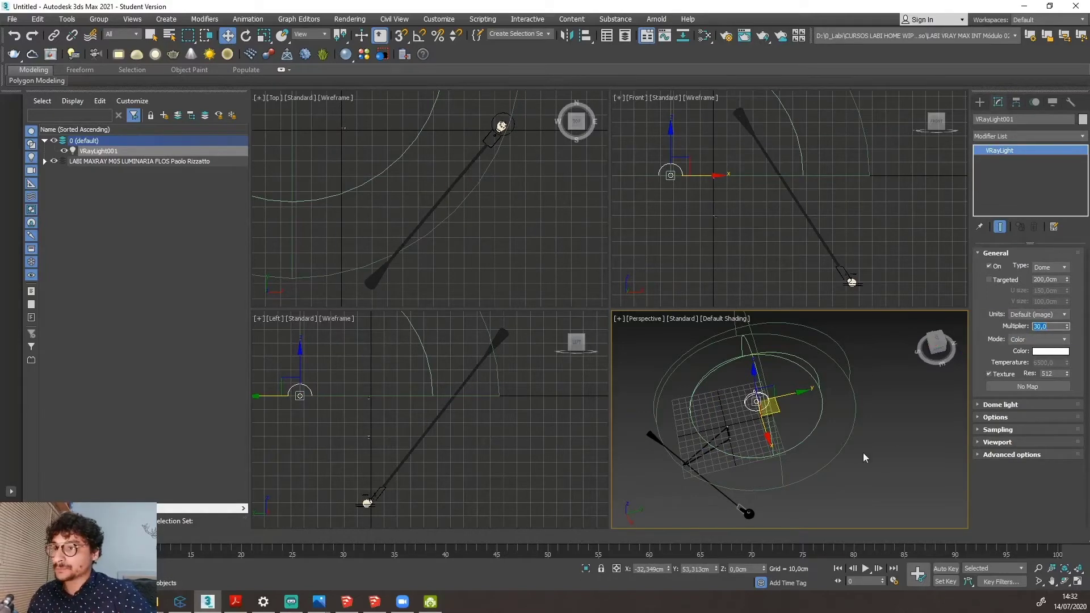
middle_click_drag(864, 453, 710, 434, "alt")
scroll(730, 440, "up", 5)
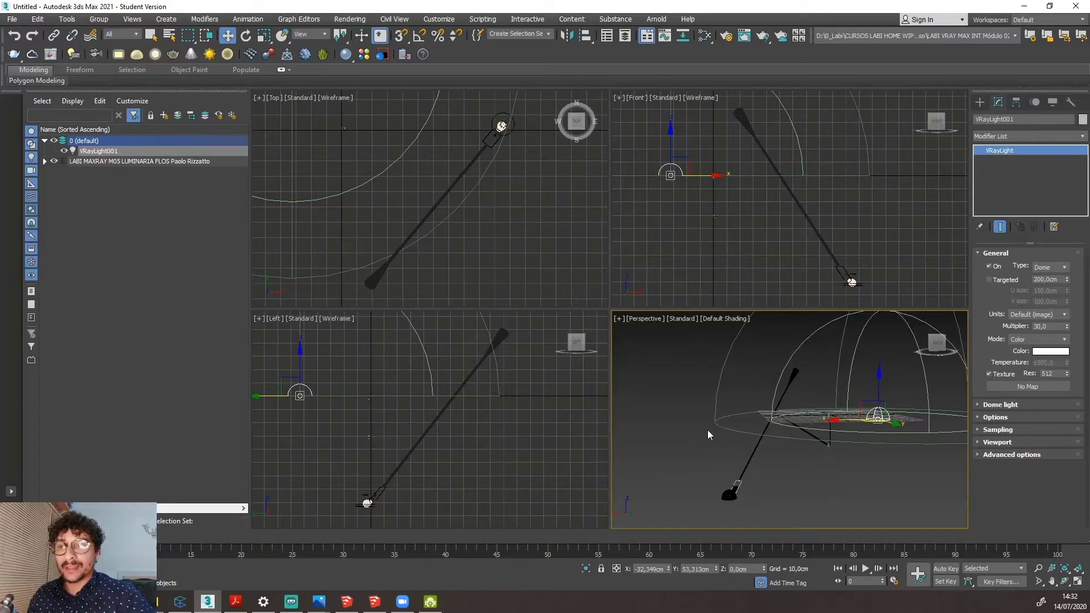
Set the environment's exposure control to Physical Camera Exposure Control.
left_click(366, 19)
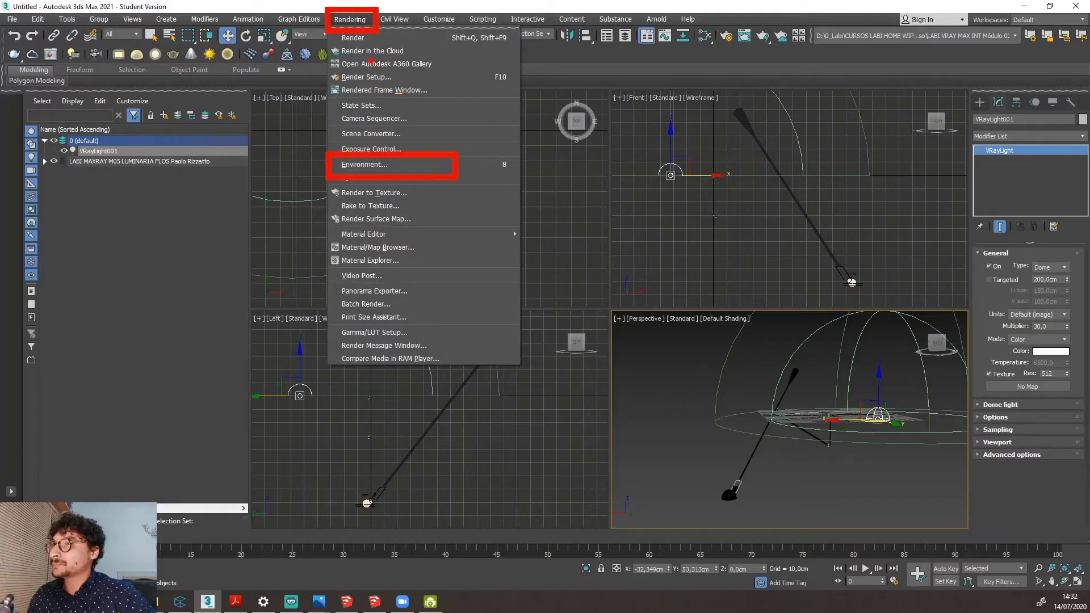
left_click(365, 165)
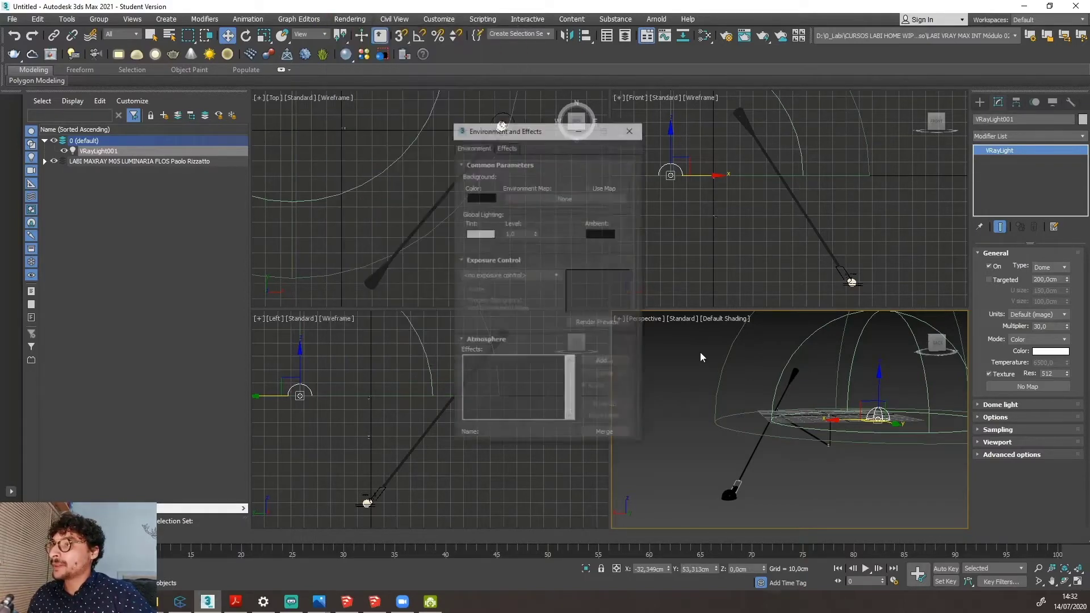
left_click(515, 278)
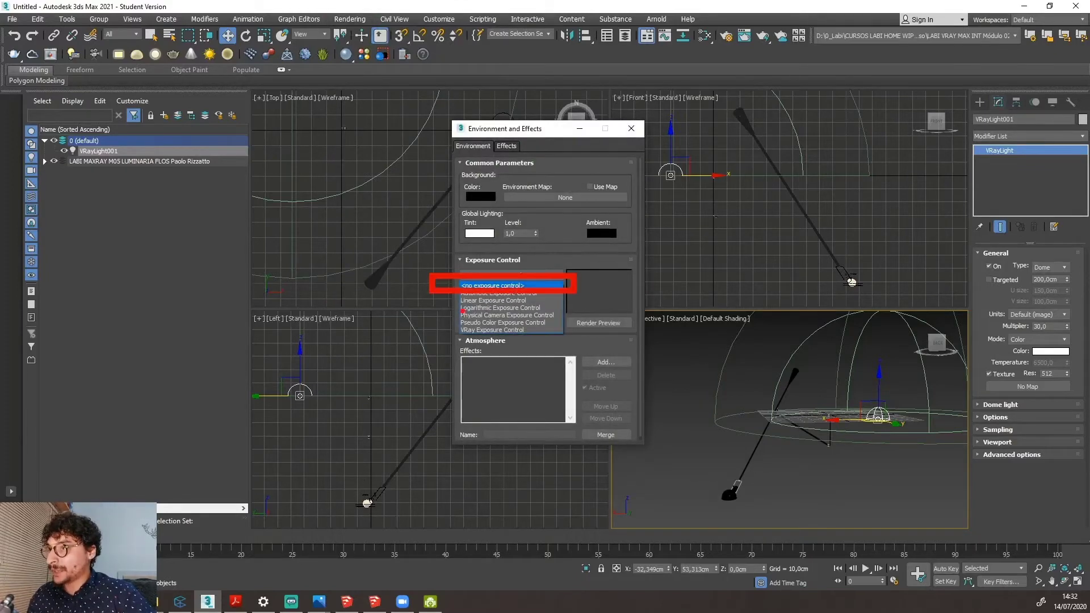
left_click(517, 286)
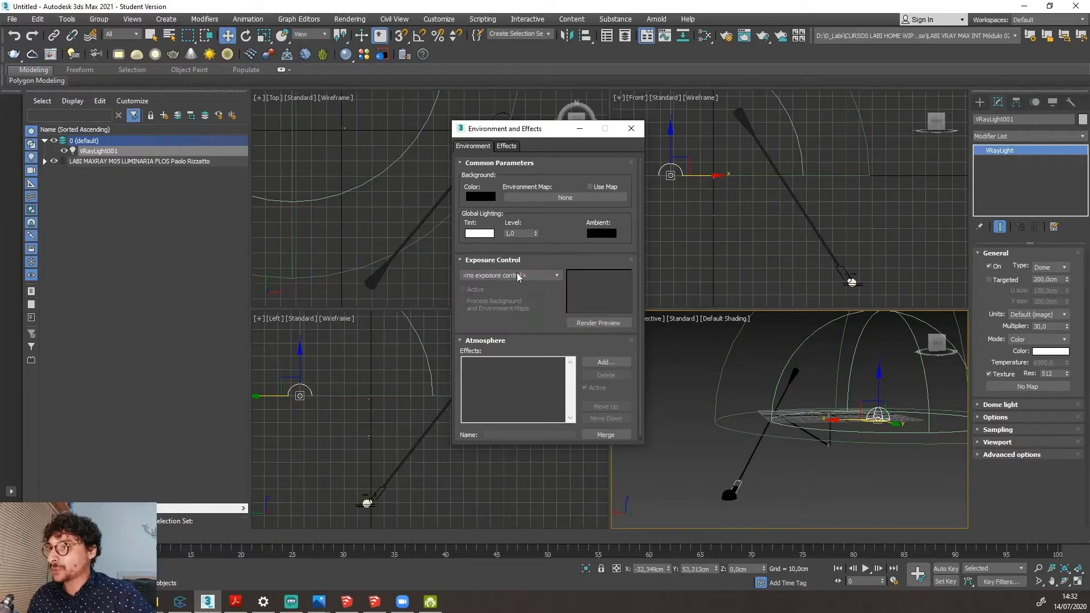
left_click(517, 275)
left_click(507, 315)
scroll(514, 295, "down", 3)
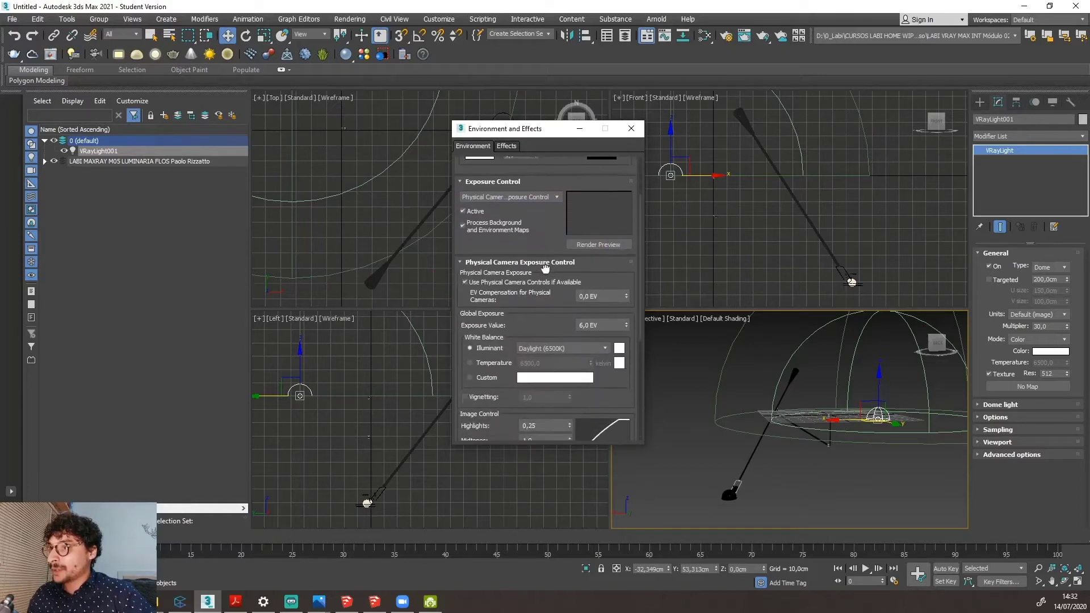
Disable Use Physical Camera Controls if Available, set the global exposure value to 14,0 EV, and close the environment settings.
left_click(513, 283)
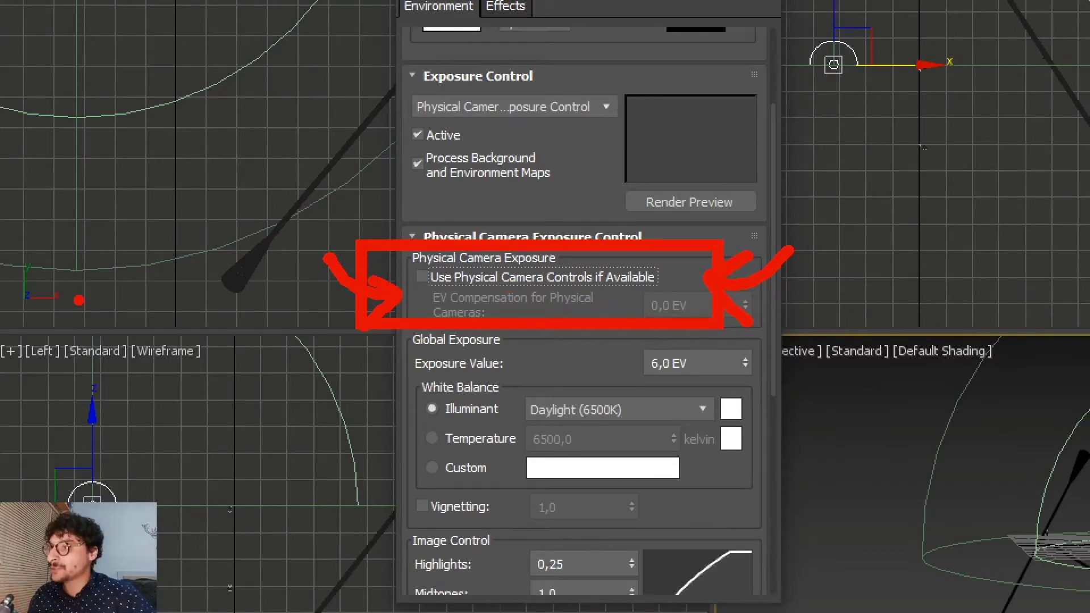
left_click_drag(798, 376, 494, 334)
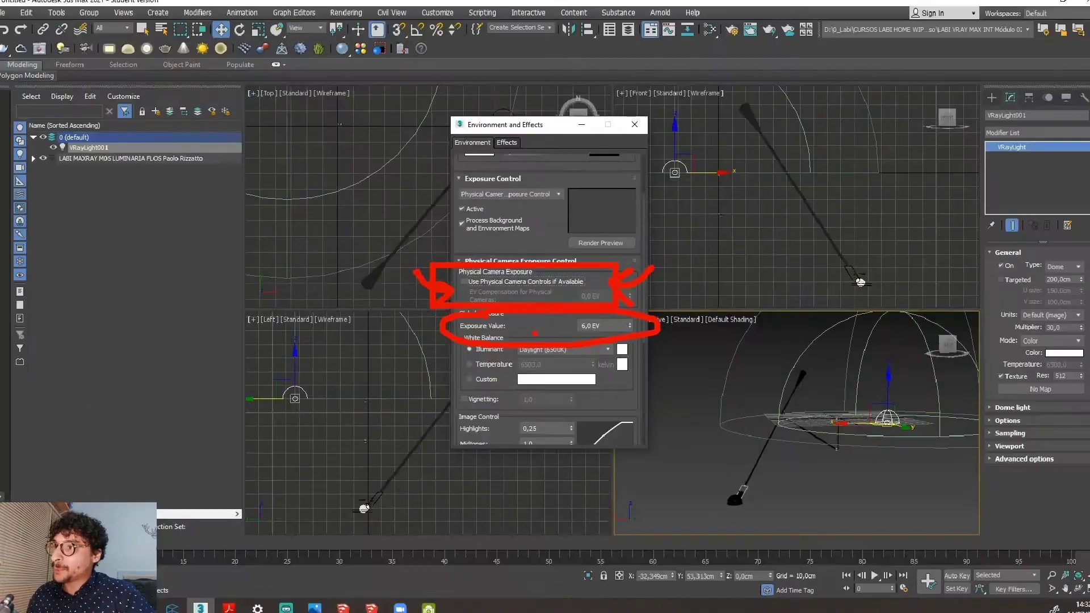
key("Escape")
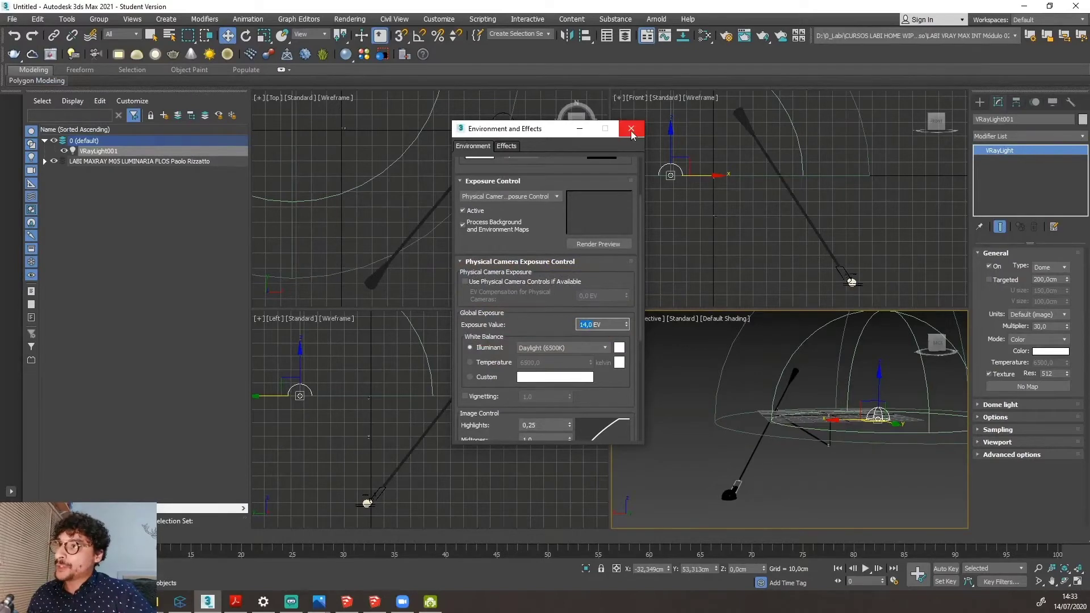
left_click(631, 130)
Save the scene as FLOS Paollo Rizzatto in the MODELOS LUMINÁRIAS DE PAREDE folder of the 3DS MAX assets on drive D.
middle_click_drag(813, 402, 735, 437, "alt")
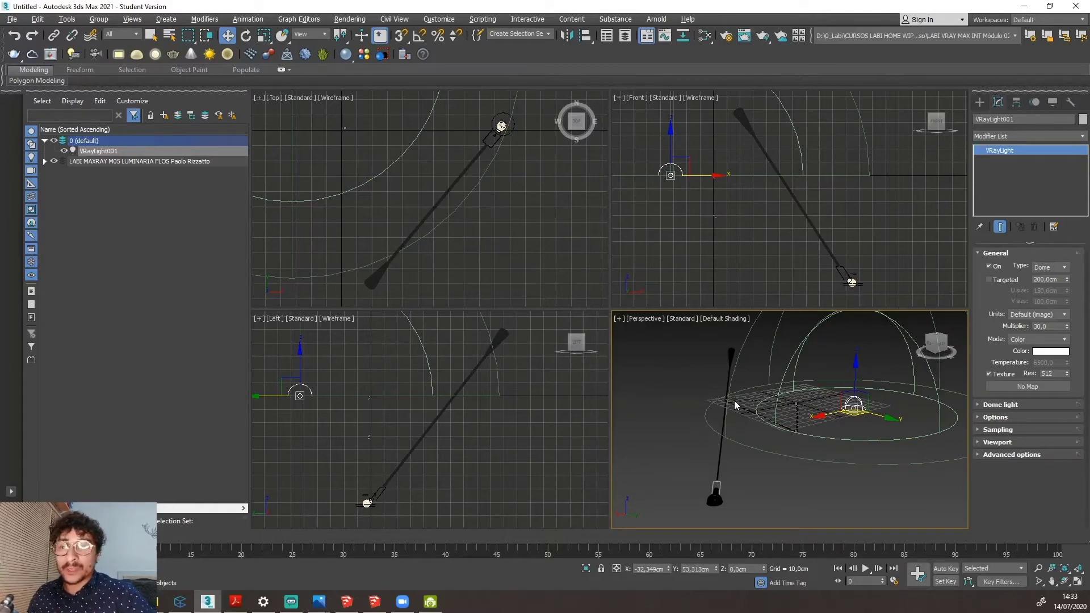
left_click(11, 19)
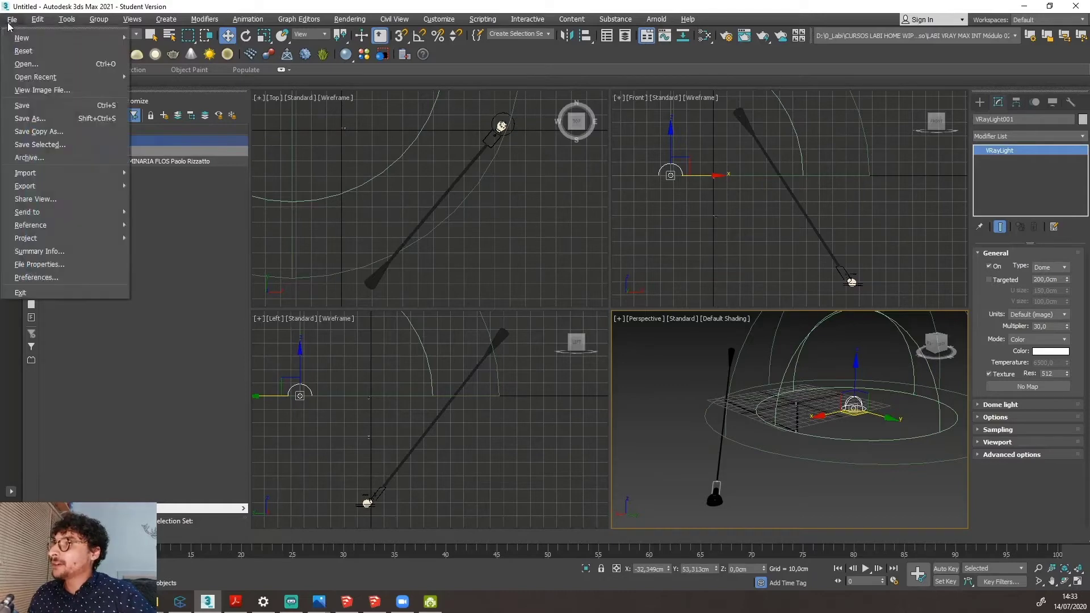
left_click(53, 108)
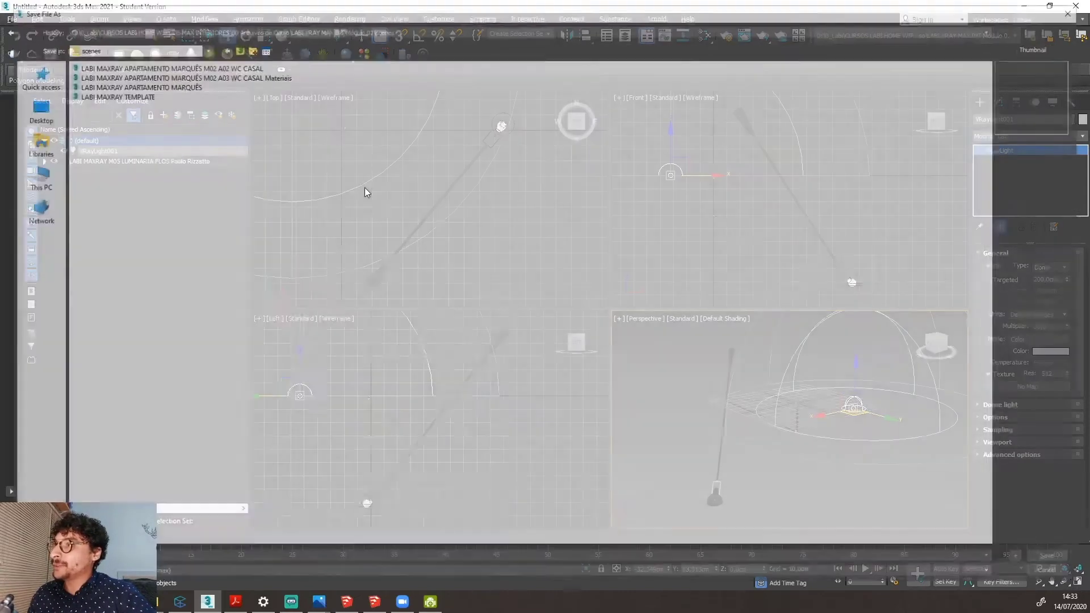
left_click(33, 169)
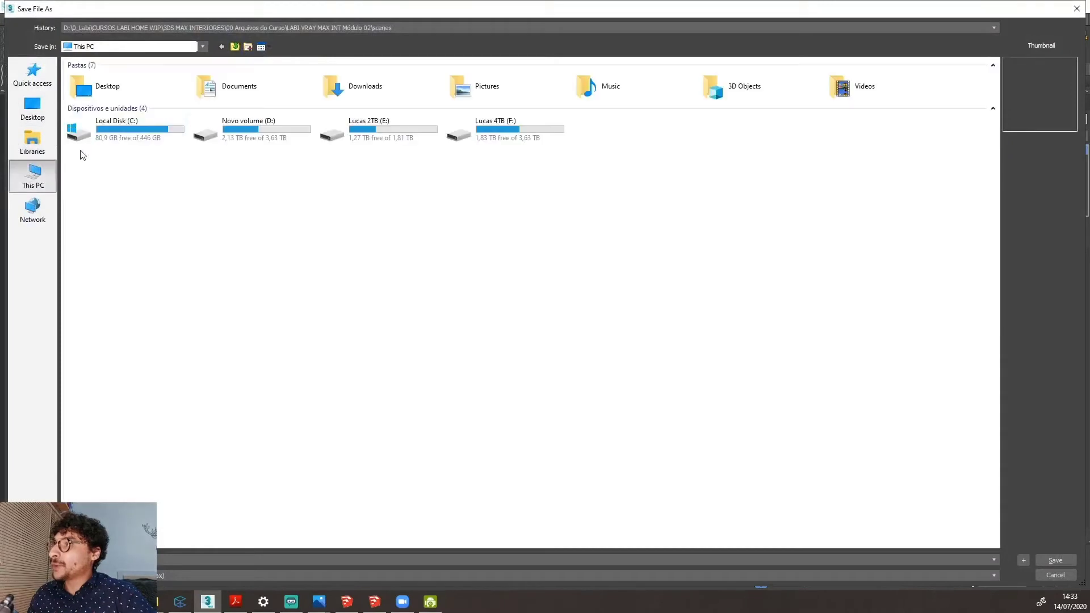
double_click(274, 135)
double_click(116, 81)
double_click(116, 81)
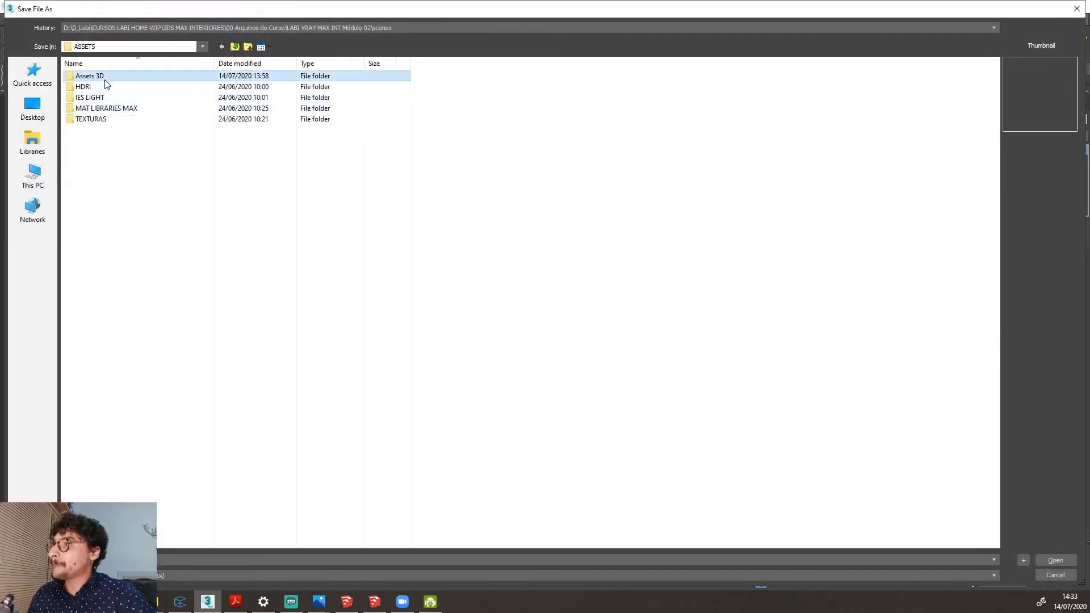
double_click(106, 79)
double_click(106, 79)
scroll(150, 284, "down", 3)
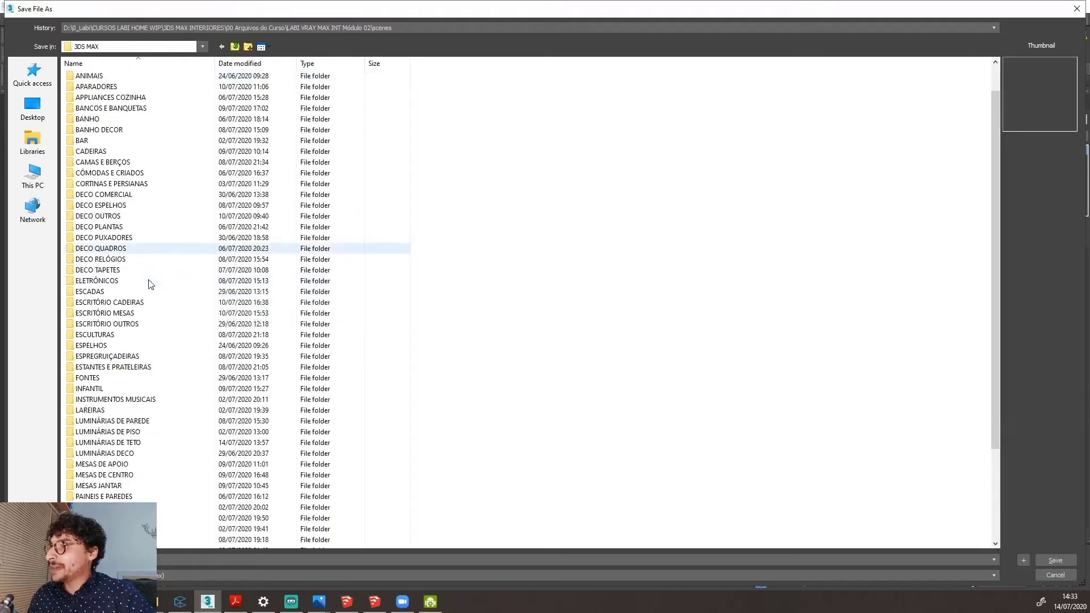
double_click(114, 389)
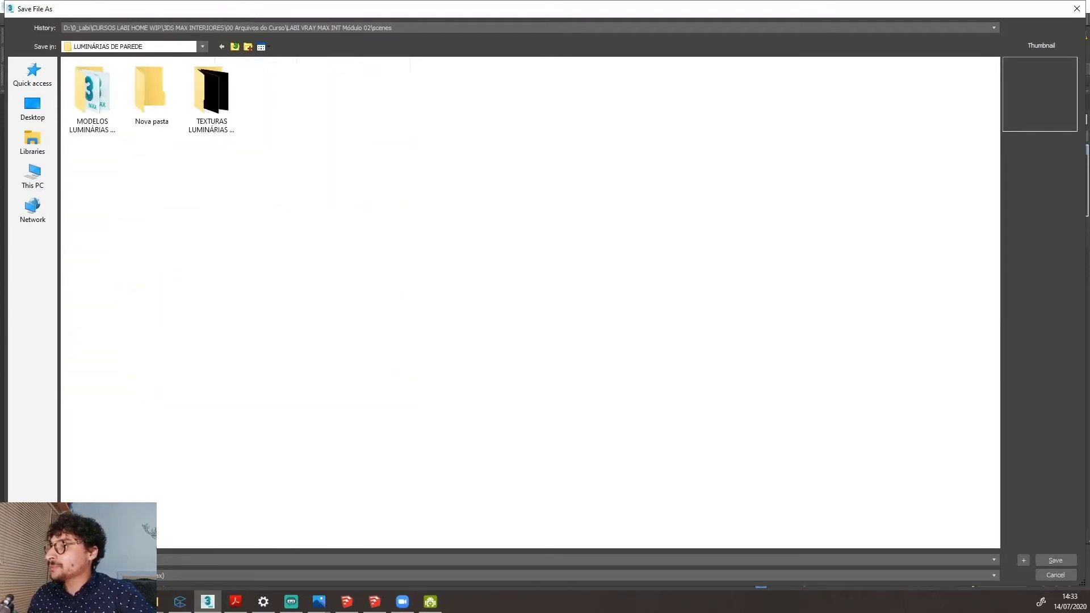
double_click(88, 91)
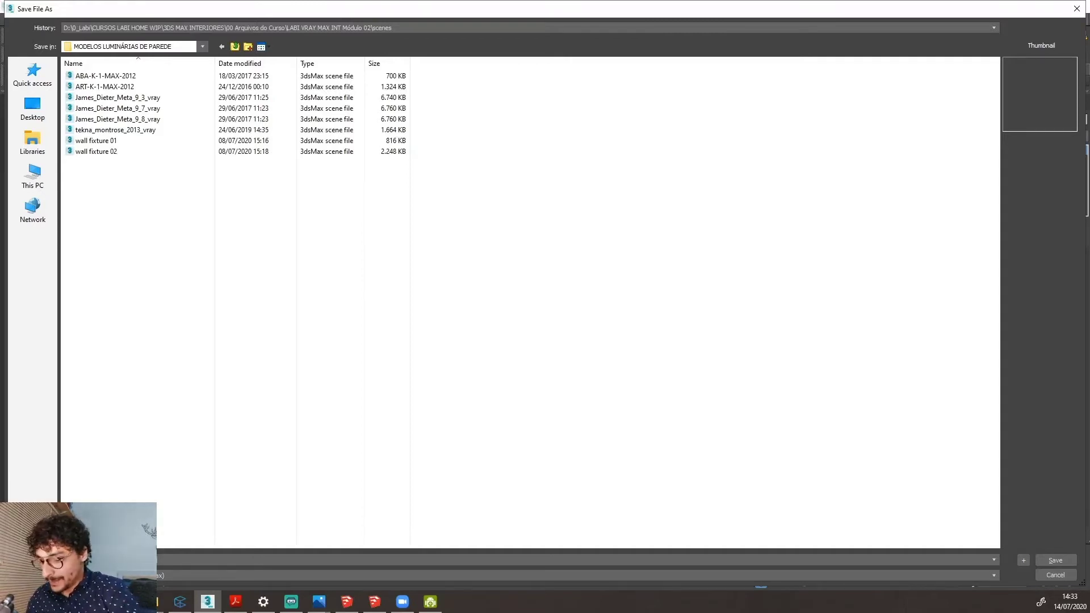
type("izzatto")
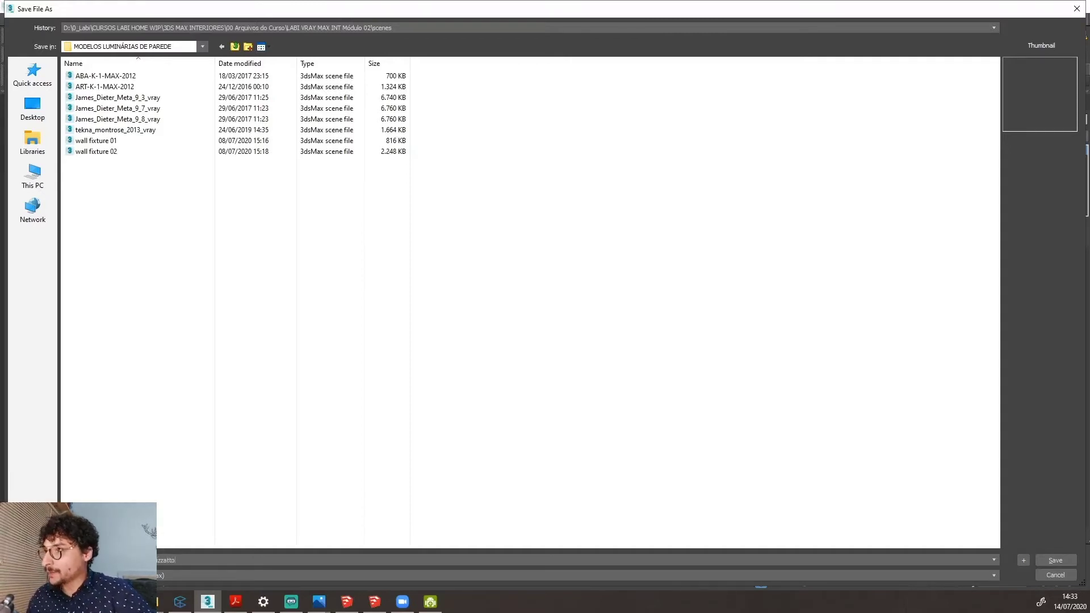
left_click(1056, 561)
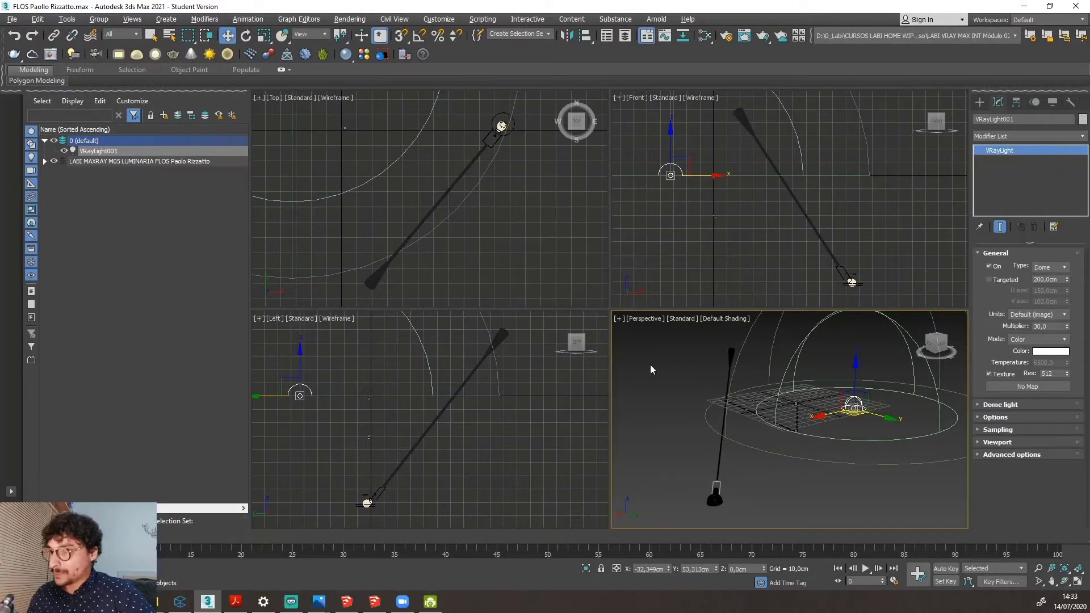
Deselect the dome light and maximize the Perspective viewport.
mouse_move(745, 371)
left_mouse_down()
mouse_move(757, 447)
mouse_move(780, 413)
left_mouse_up()
mouse_move(677, 317)
left_mouse_down()
mouse_move(707, 532)
mouse_move(644, 349)
left_mouse_up()
key("Escape")
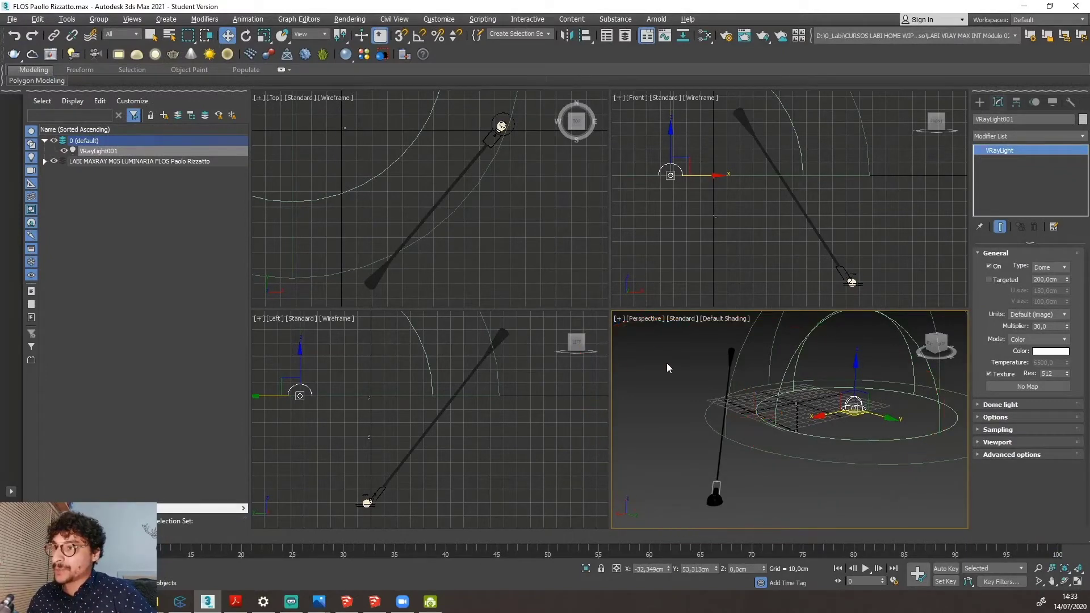
key("Delete")
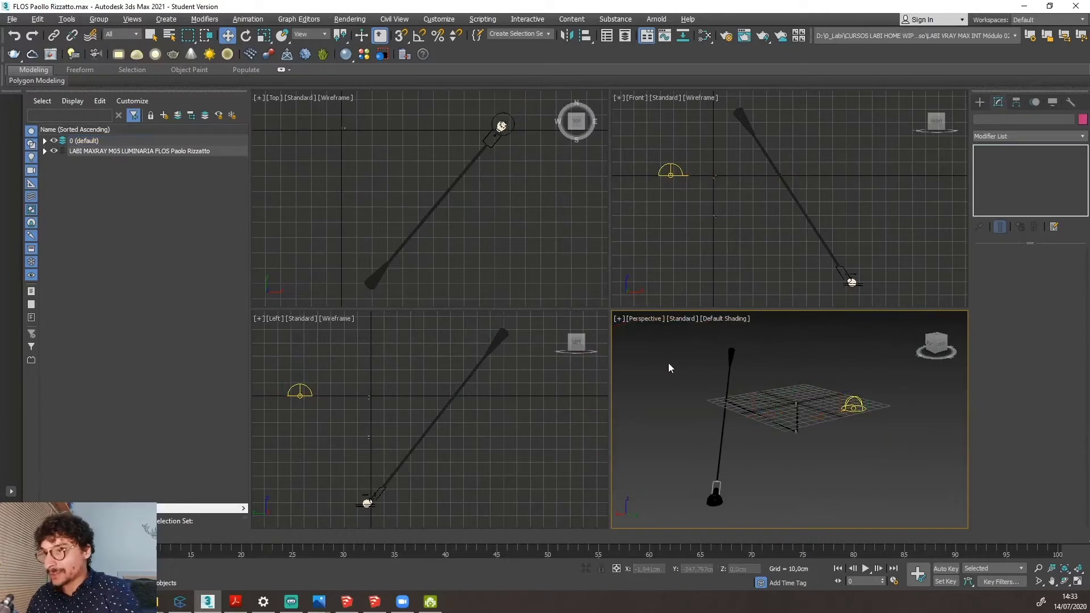
key("alt+w")
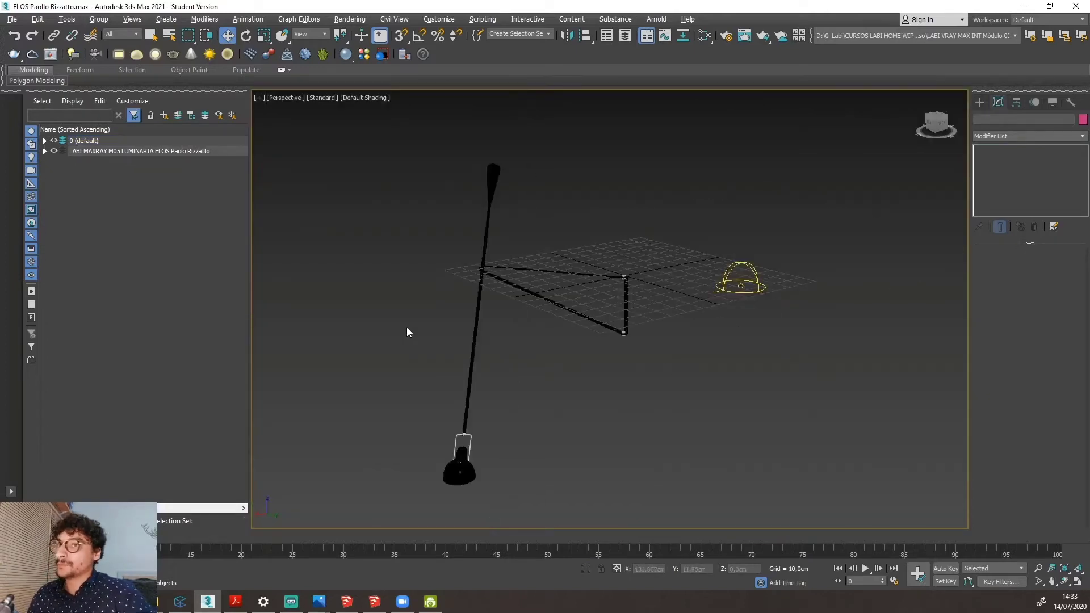
Frame the whole lamp in the Perspective viewport and start the V-Ray Viewport IPR rendering there.
middle_click_drag(406, 327, 471, 310, "alt")
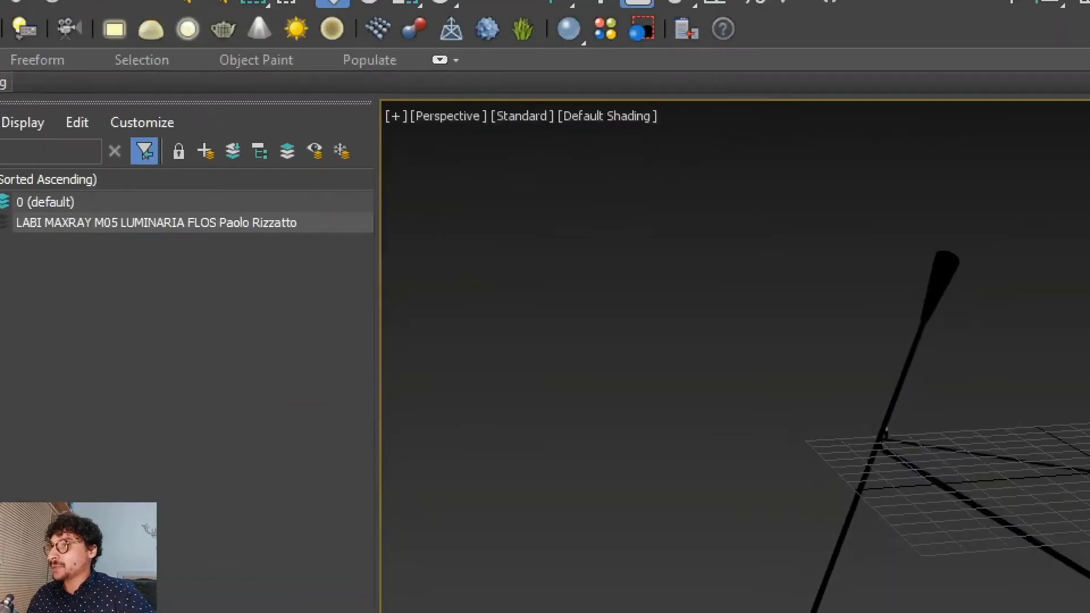
left_click_drag(435, 109, 537, 159, "ctrl")
left_click_drag(496, 161, 492, 212)
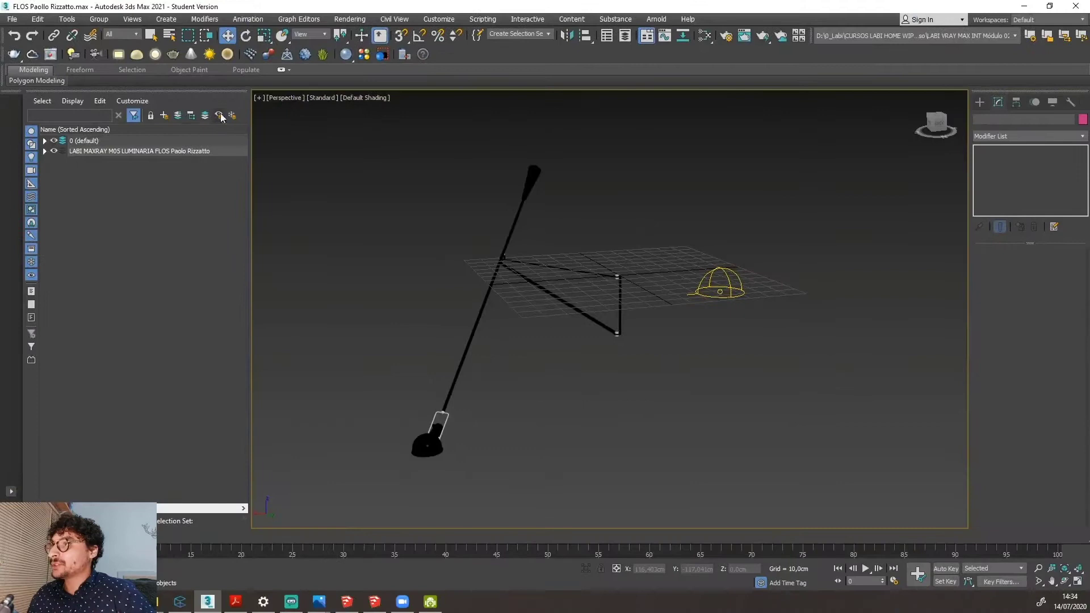
left_click(465, 128)
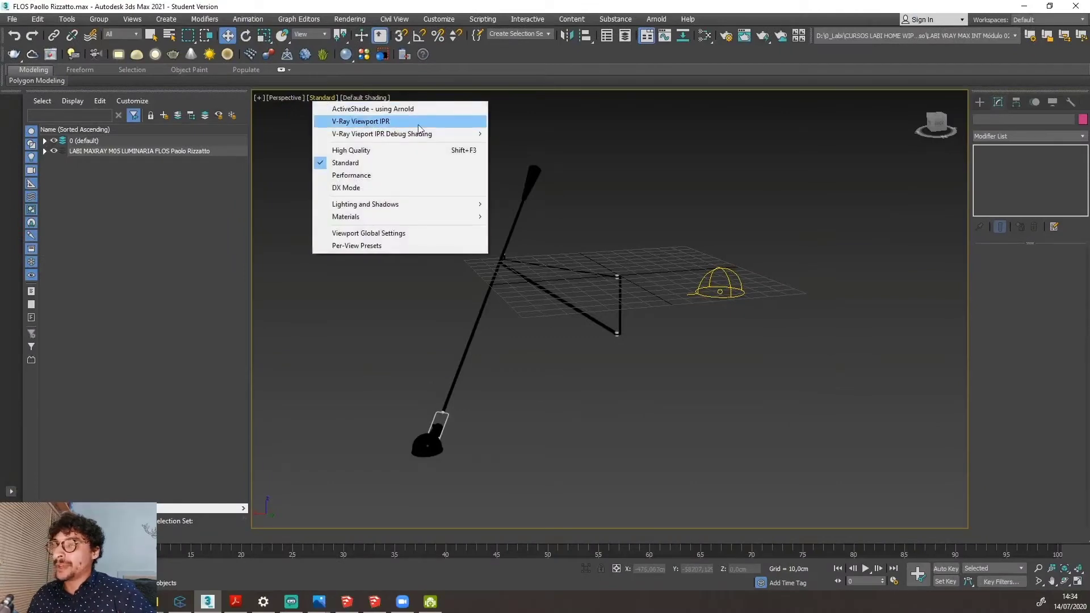
left_click(388, 121)
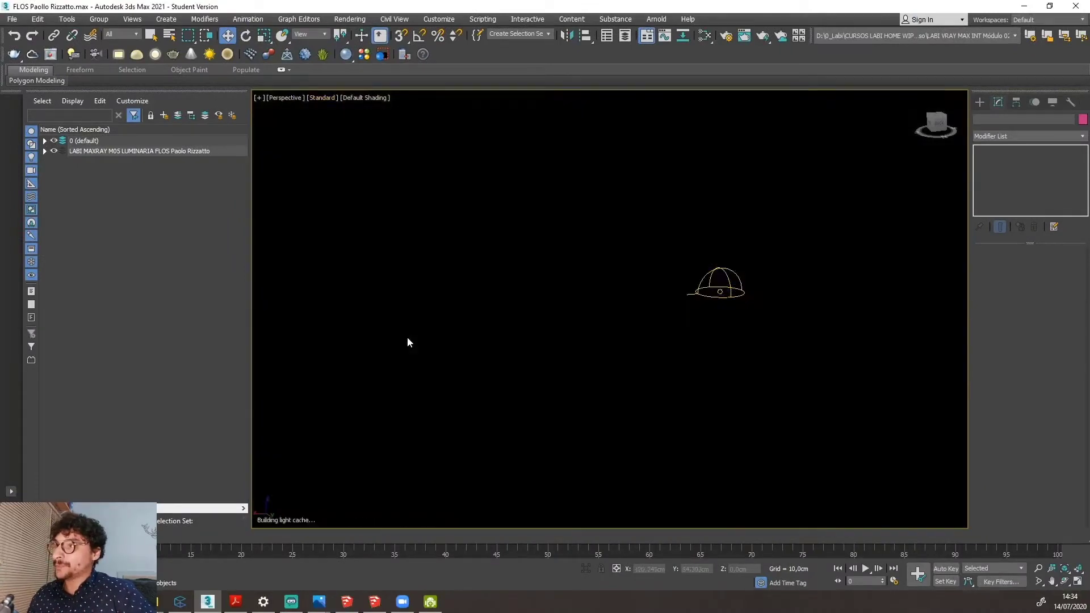
Examine the materials on the lamp's shade, arm joint and wall bracket fixings in the interactive render.
scroll(311, 370, "up", 3)
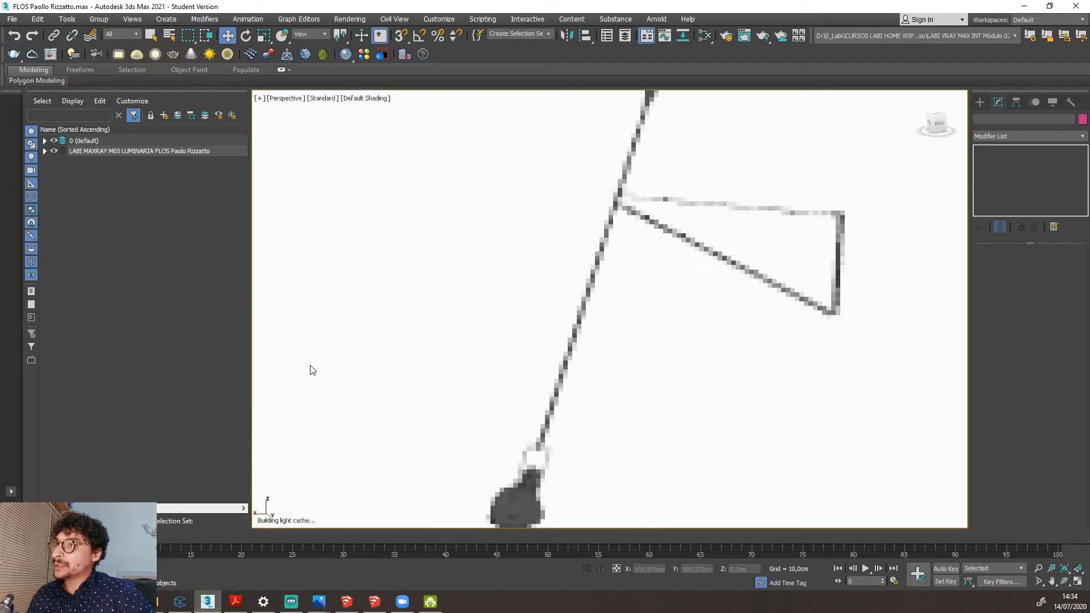
scroll(370, 356, "down", 3)
middle_click_drag(384, 353, 391, 338, "alt")
scroll(458, 338, "up", 4)
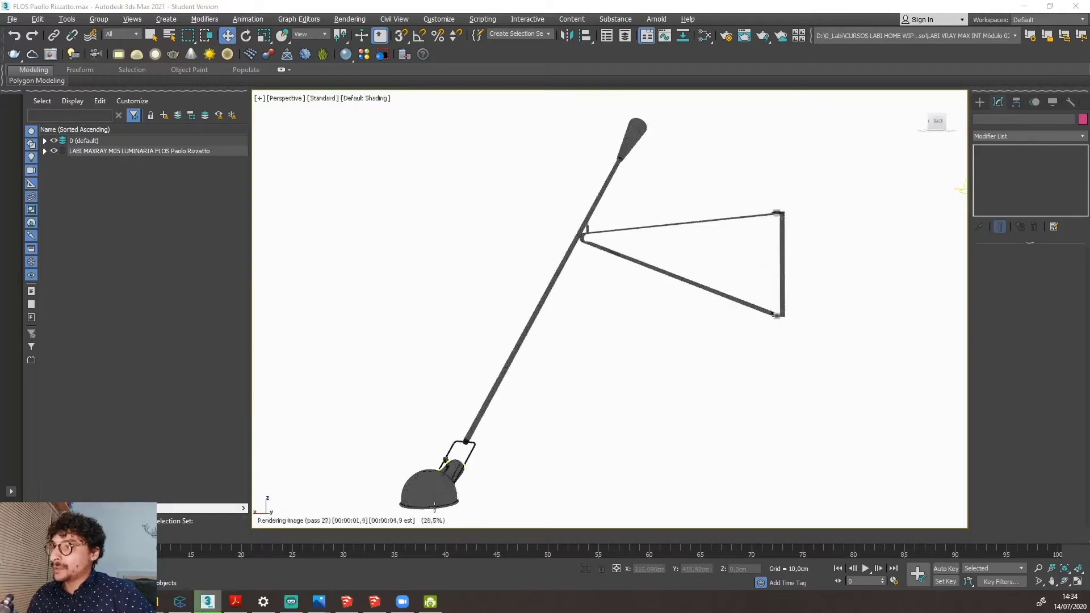
scroll(434, 505, "up", 8)
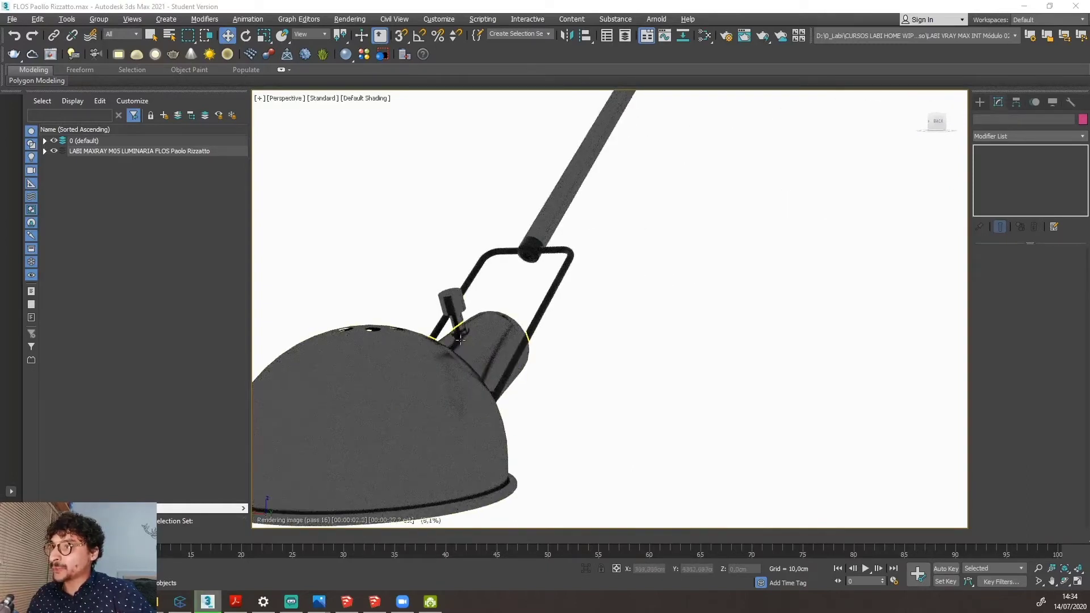
scroll(460, 339, "down", 10)
scroll(596, 160, "up", 15)
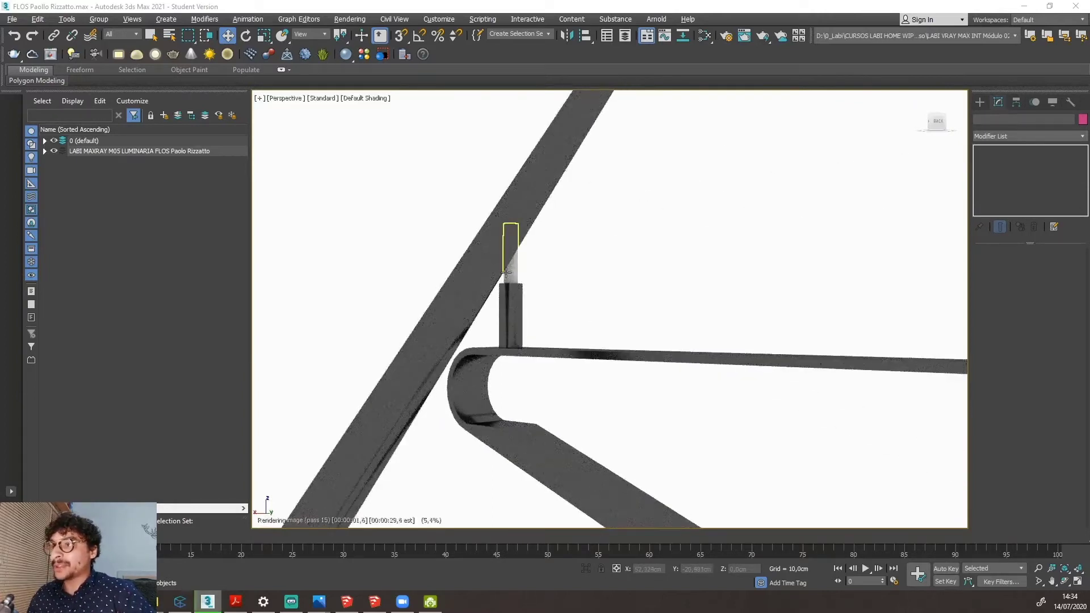
scroll(514, 272, "down", 8)
scroll(716, 302, "up", 10)
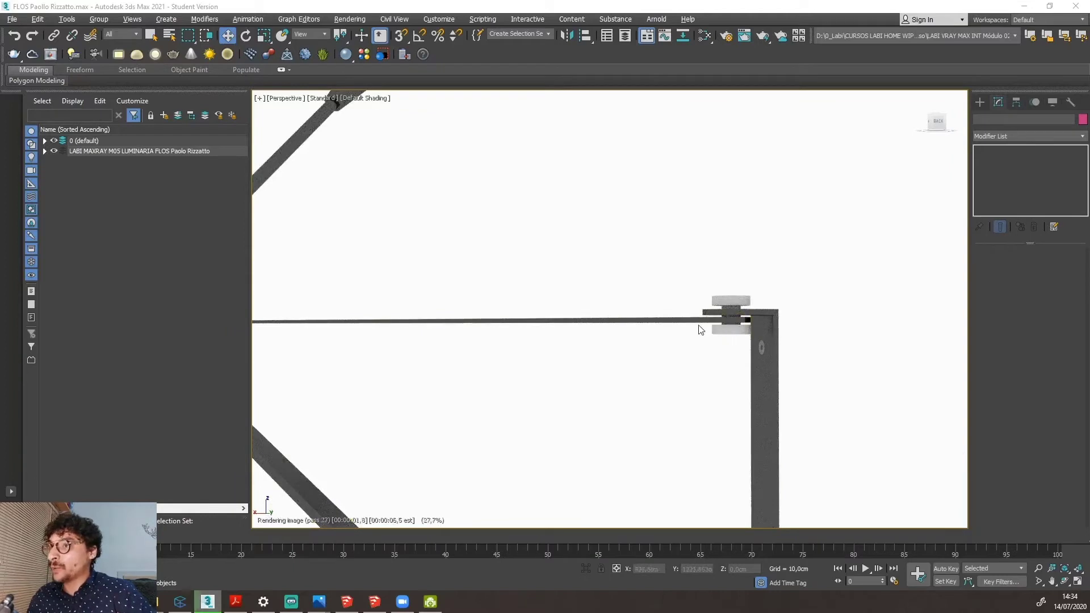
scroll(630, 326, "down", 5)
scroll(635, 332, "up", 2)
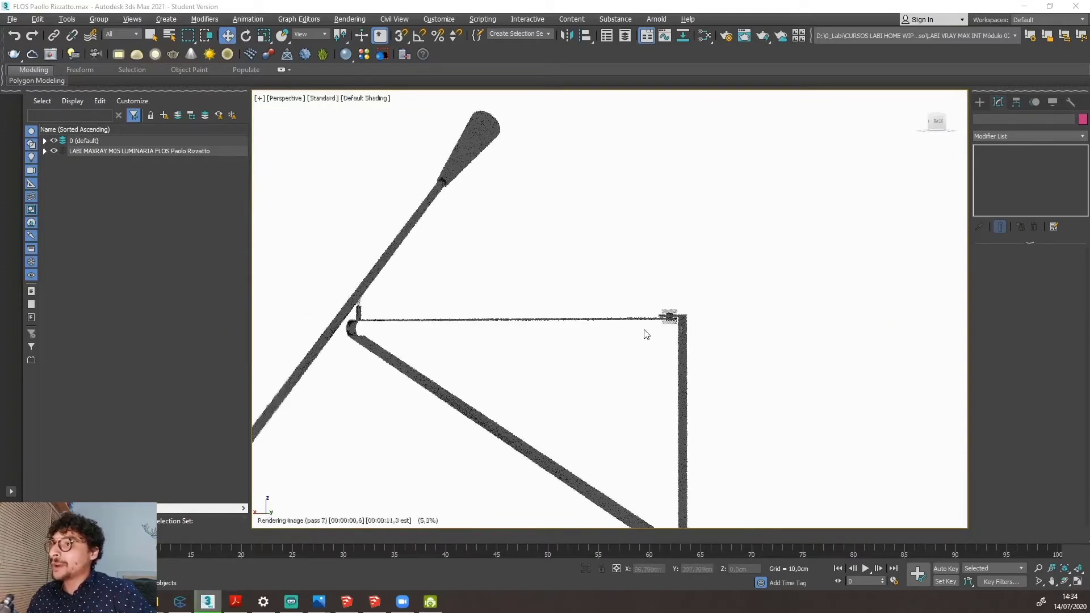
Open the Slate Material Editor and place it so the wall bracket stays visible in the viewport.
left_click(704, 35)
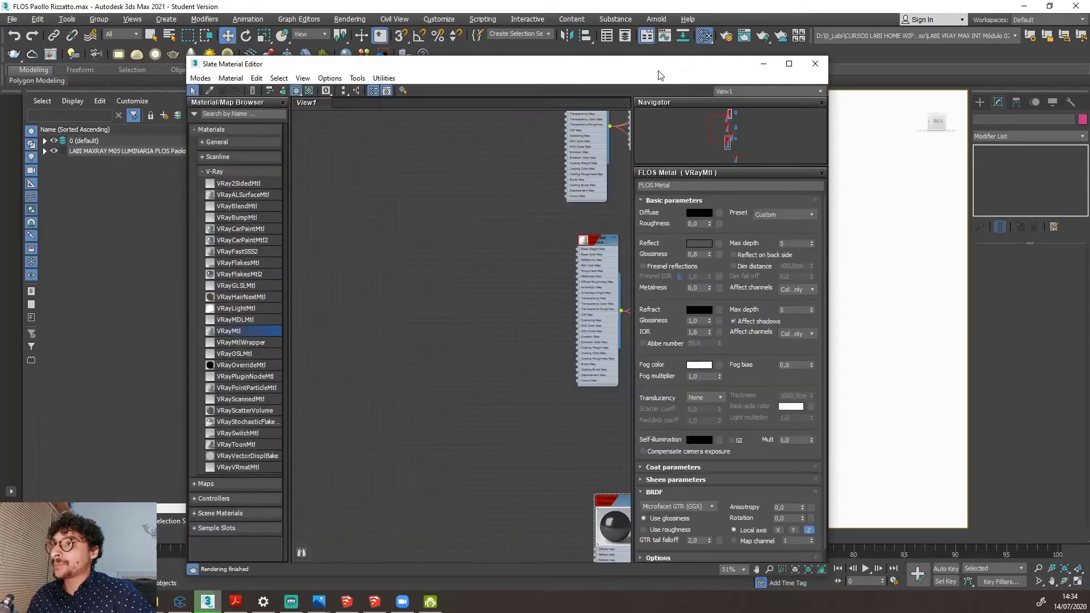
left_click_drag(686, 75, 366, 52)
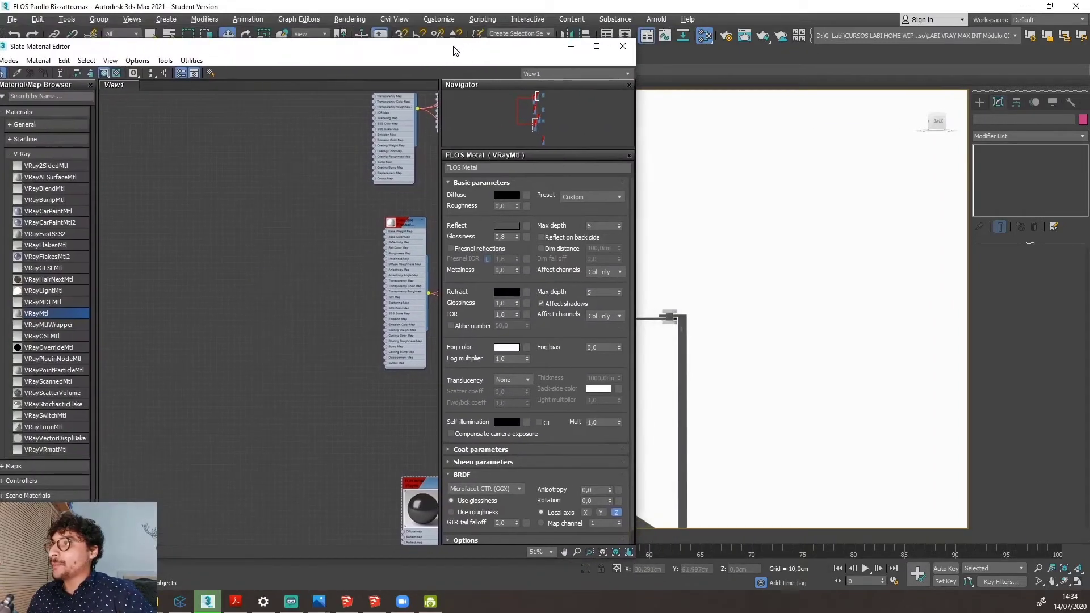
left_click_drag(95, 54, 125, 55)
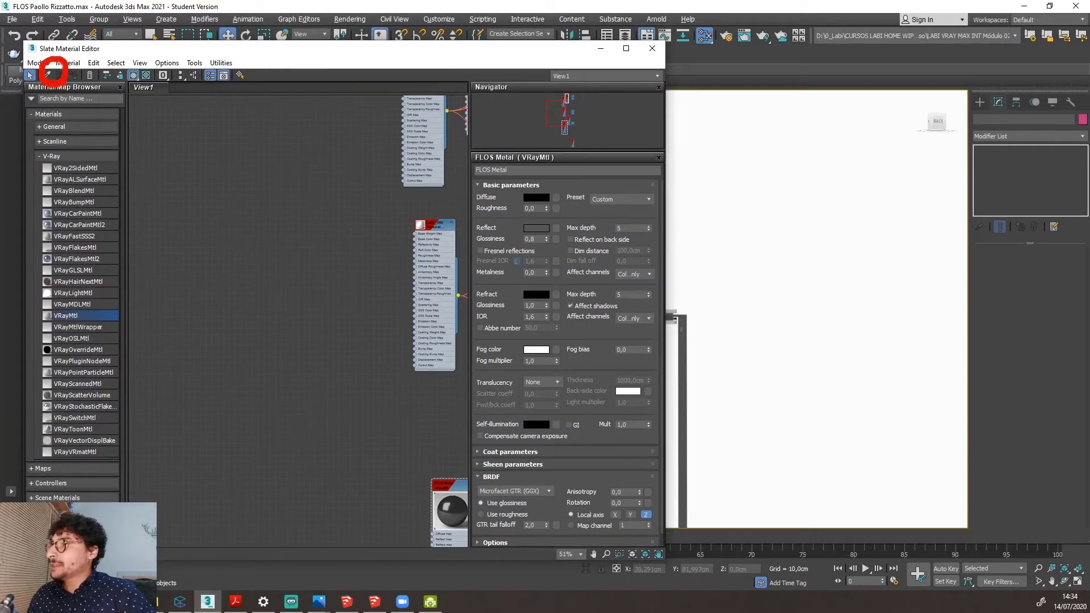
Pick the metal material from the wall bracket's upper fixing to find its Physical Material node.
left_click(46, 75)
scroll(816, 306, "down", 3)
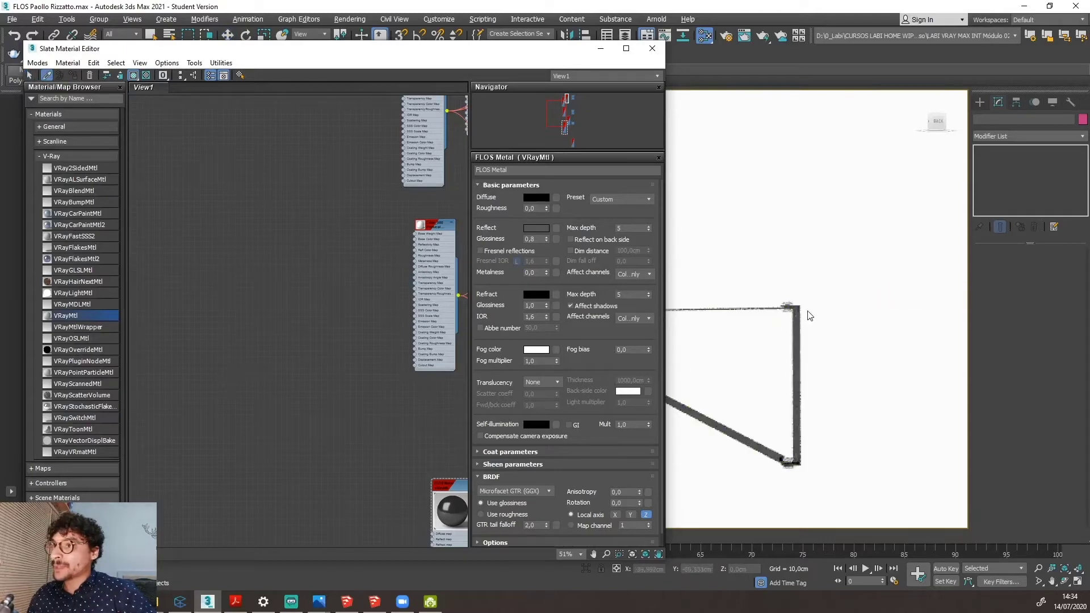
scroll(784, 312, "up", 3)
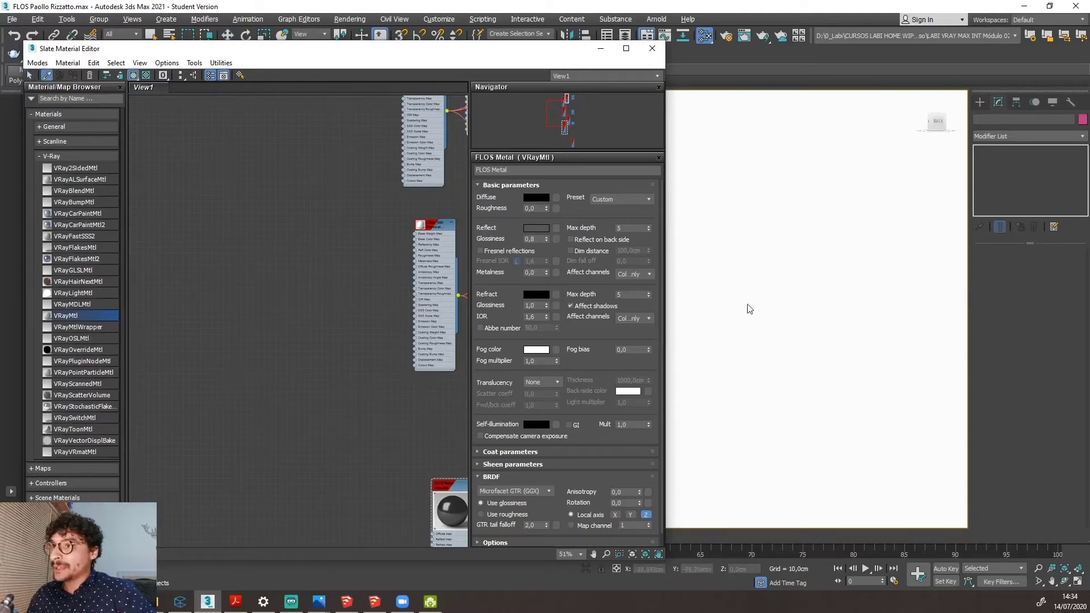
left_click(810, 322)
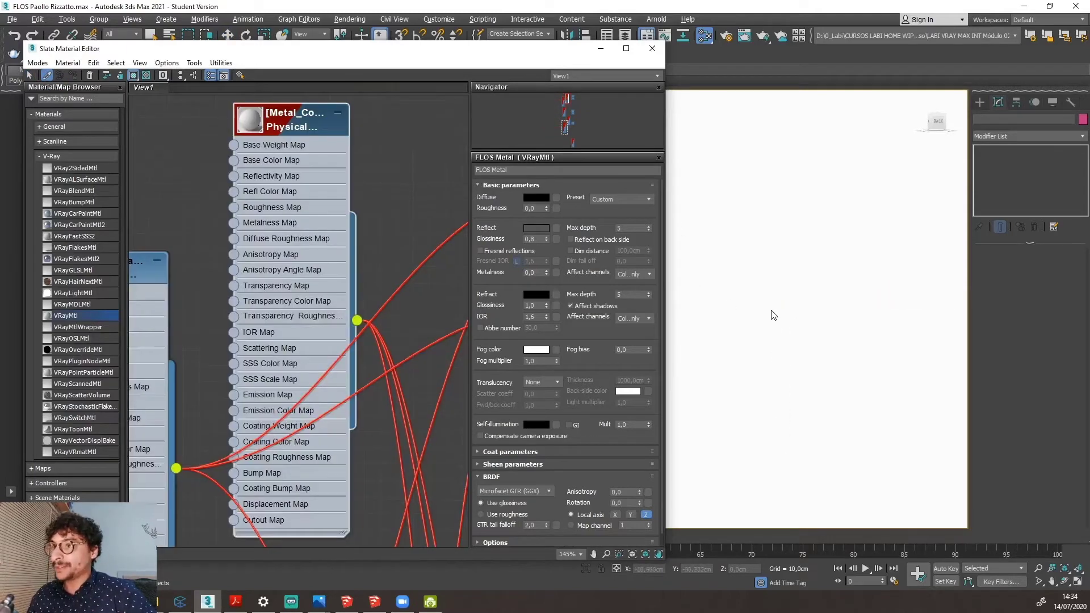
Pick the material of the bracket's upper joint from the viewport and move its MultiMat_2 node away from the neighbouring nodes.
scroll(784, 317, "down", 4)
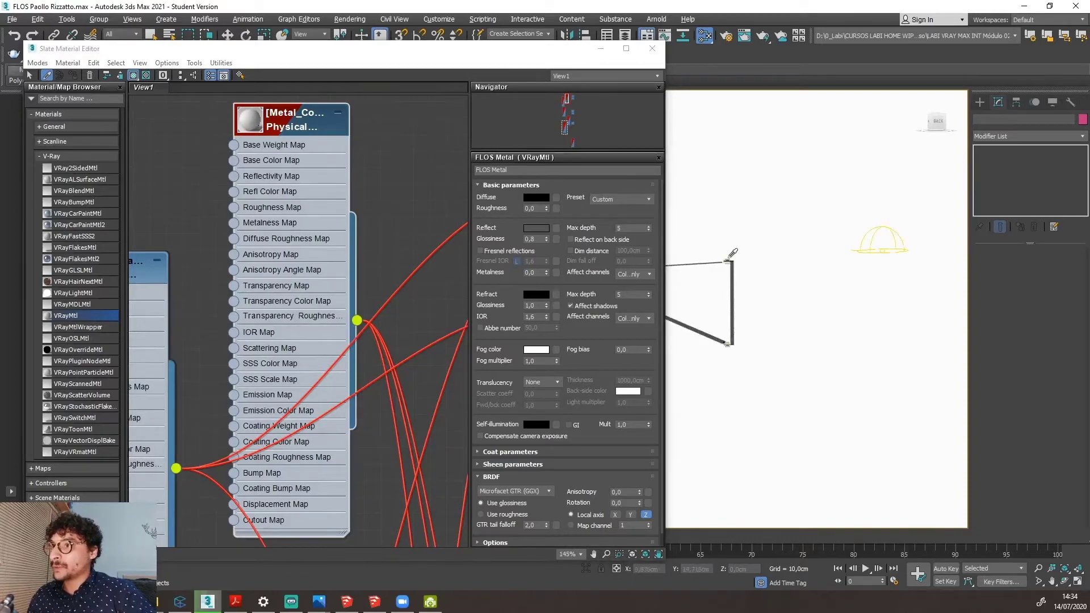
scroll(728, 260, "up", 4)
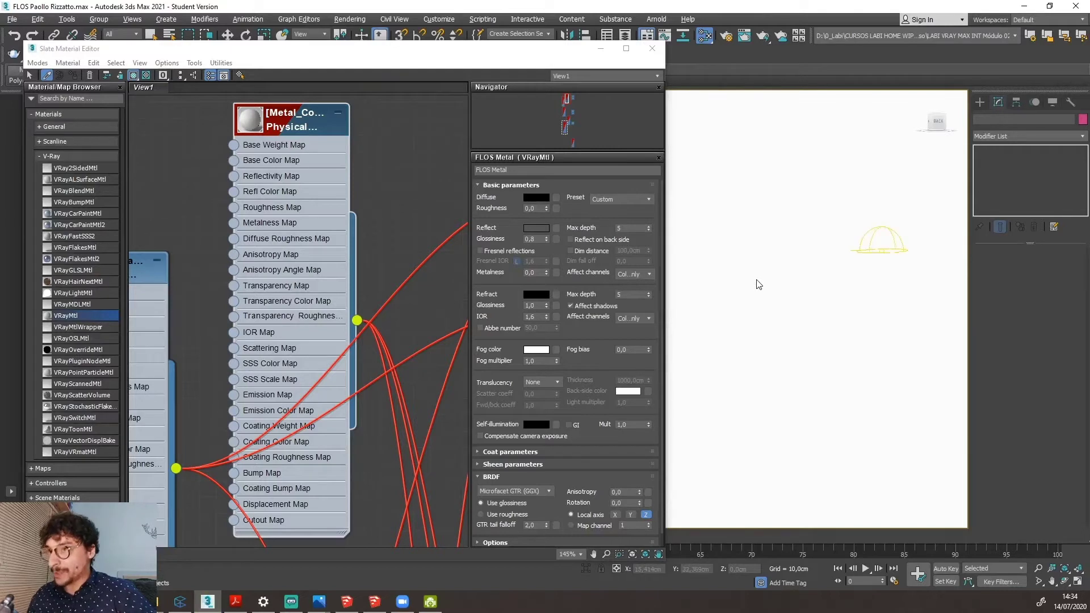
scroll(738, 267, "up", 5)
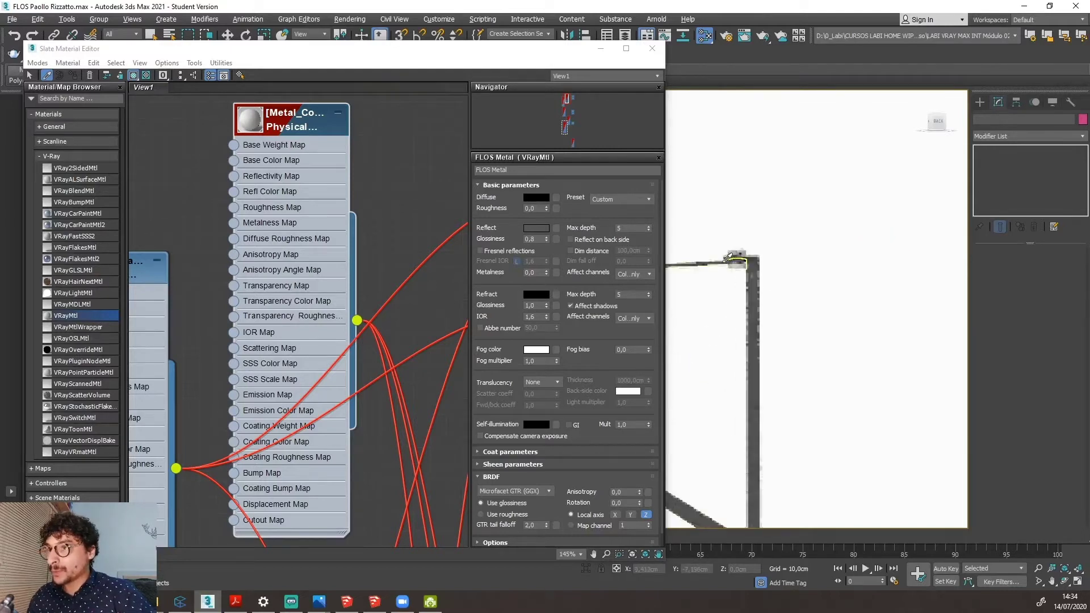
left_click(738, 262)
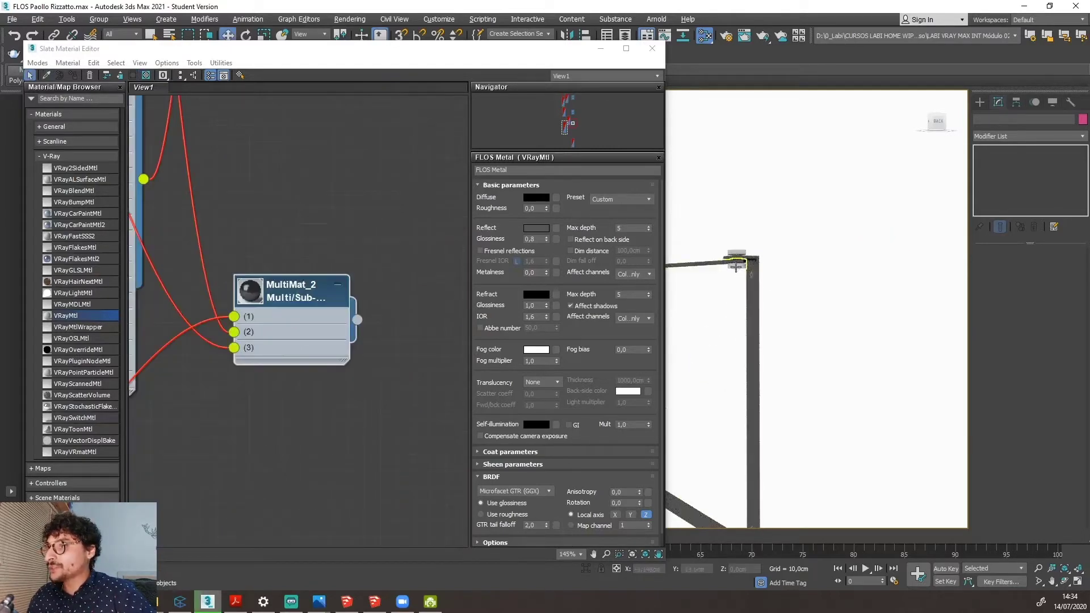
scroll(392, 333, "down", 8)
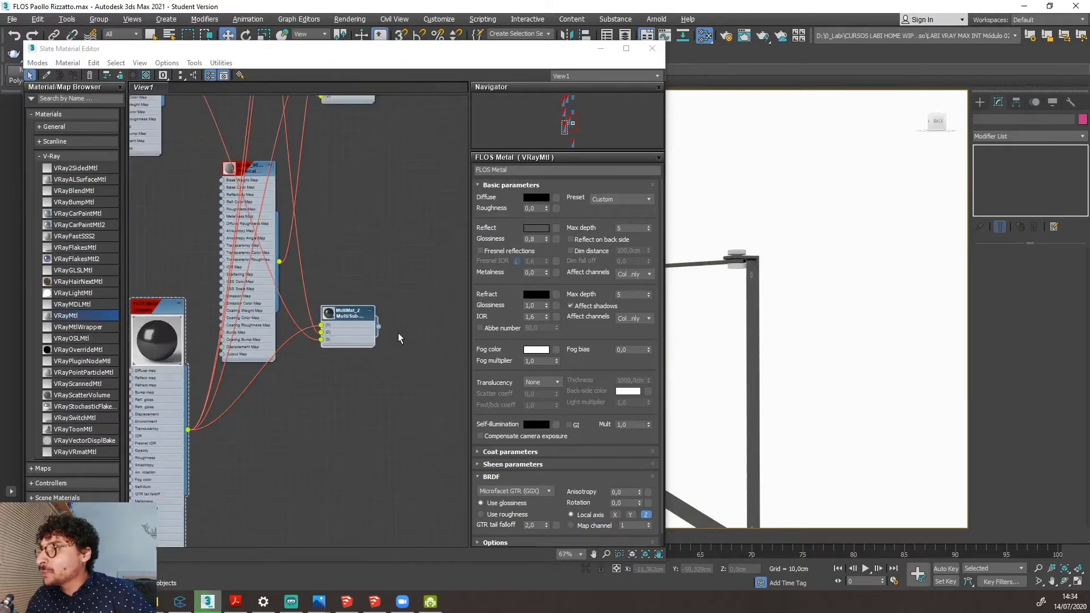
left_click_drag(370, 317, 423, 340)
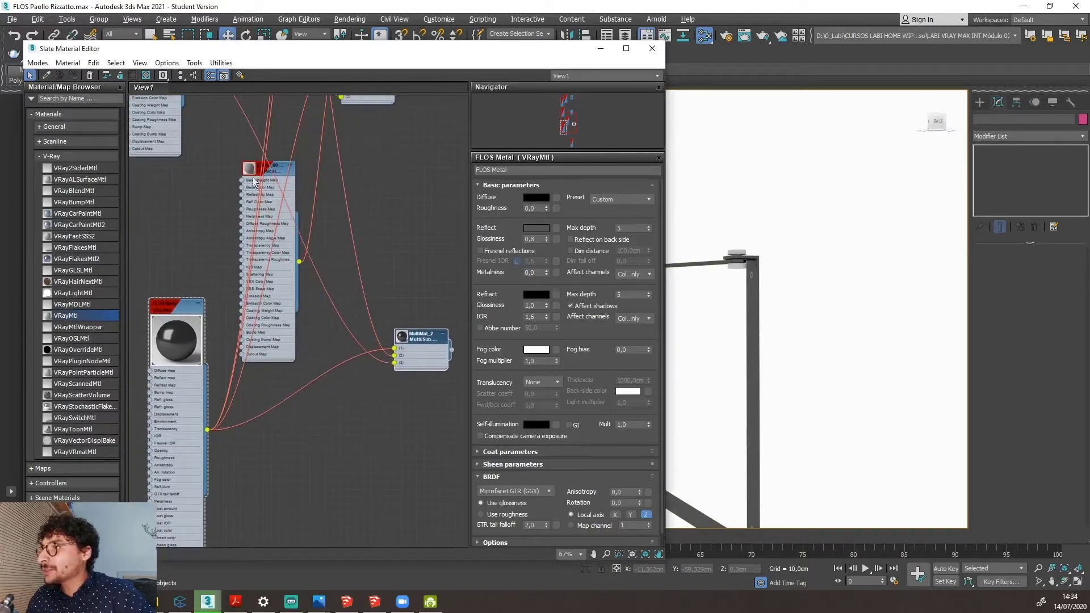
Move the Physical Material node down beside MultiMat_2 and open the parameters of the [Metal_Corrogated_Shiny]4 node.
left_click_drag(254, 181, 322, 386)
scroll(396, 371, "down", 7)
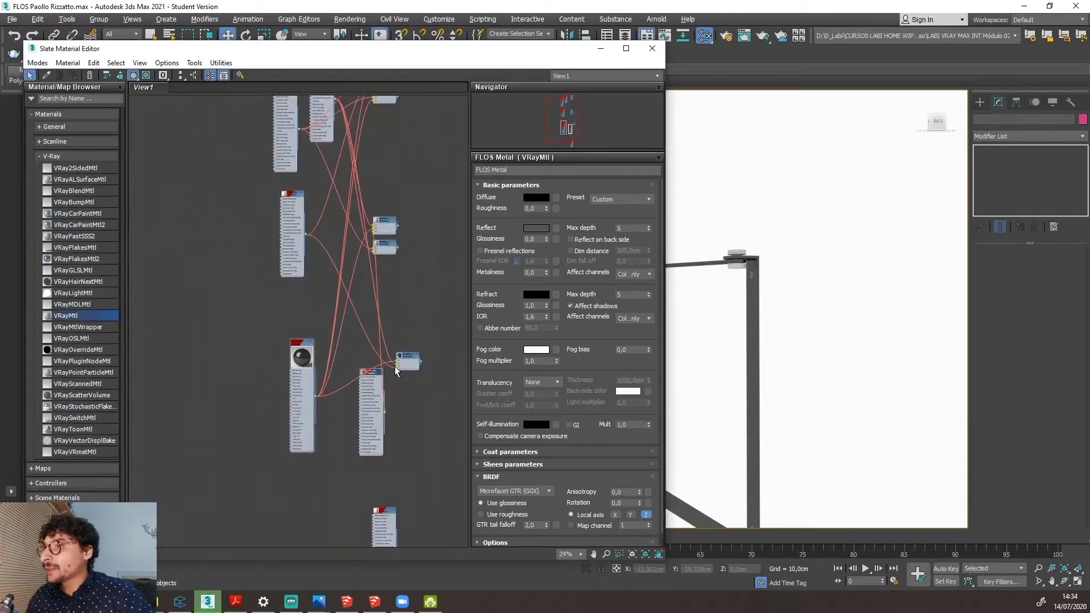
scroll(321, 244, "up", 6)
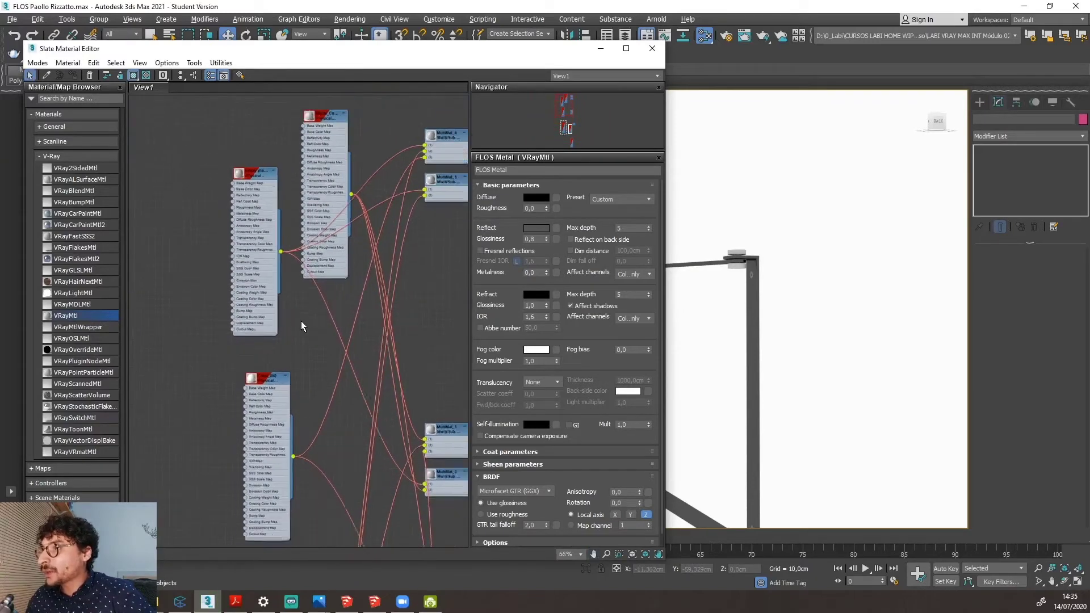
scroll(315, 135, "up", 3)
scroll(332, 243, "down", 3)
scroll(319, 186, "up", 2)
middle_click_drag(319, 186, 304, 253)
scroll(295, 216, "up", 3)
double_click(286, 177)
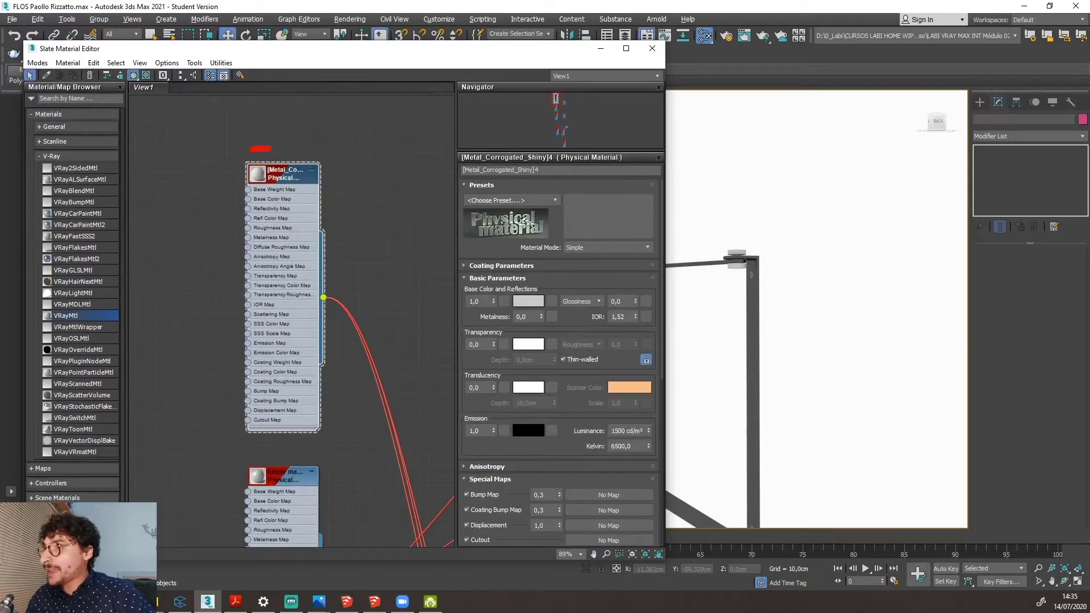
left_click_drag(250, 149, 273, 146)
left_click_drag(527, 156, 576, 168)
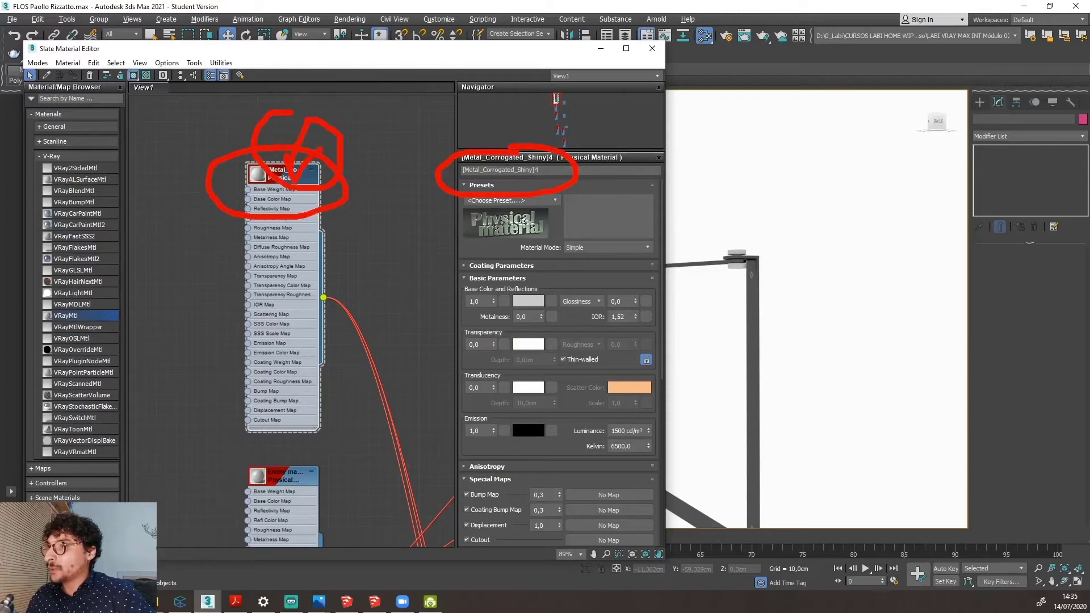
key("Escape")
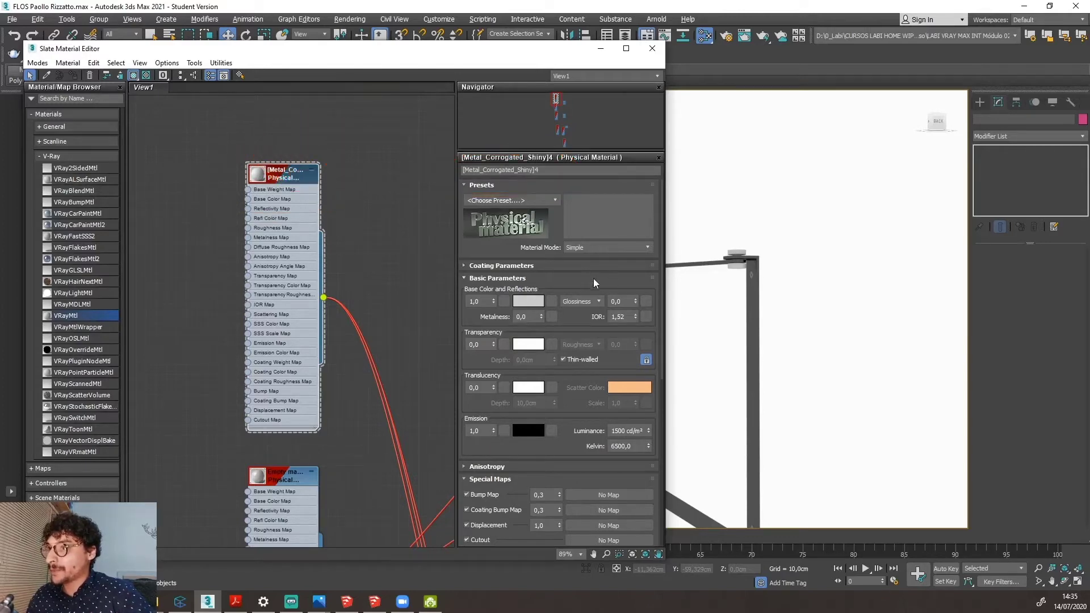
key("ctrl+2")
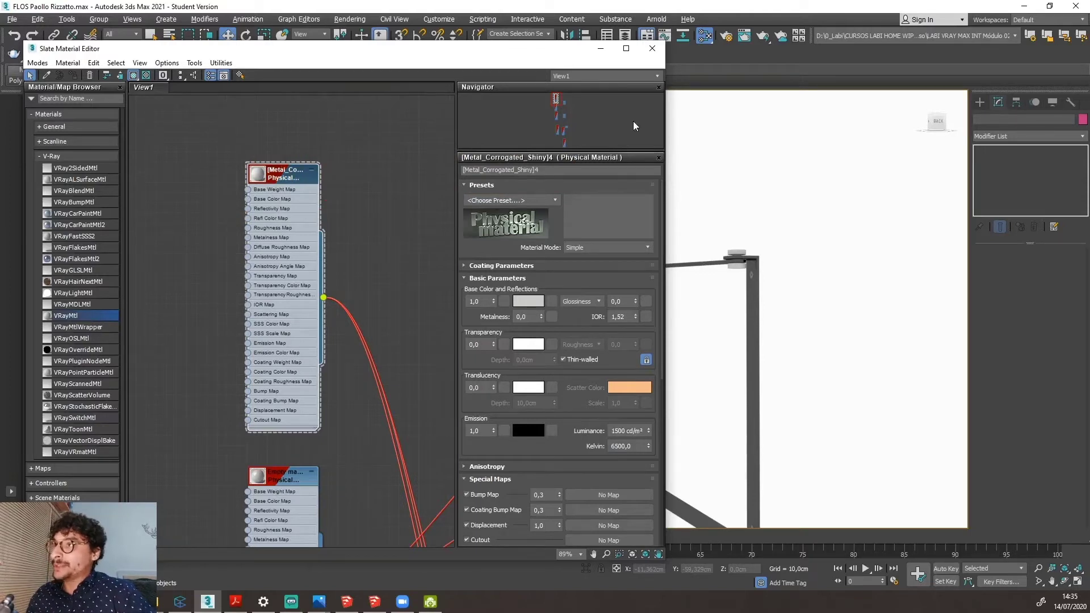
Move the Slate Material Editor aside and frame the lamp's arms and wall bracket in the render viewport.
left_click_drag(433, 58, 355, 37)
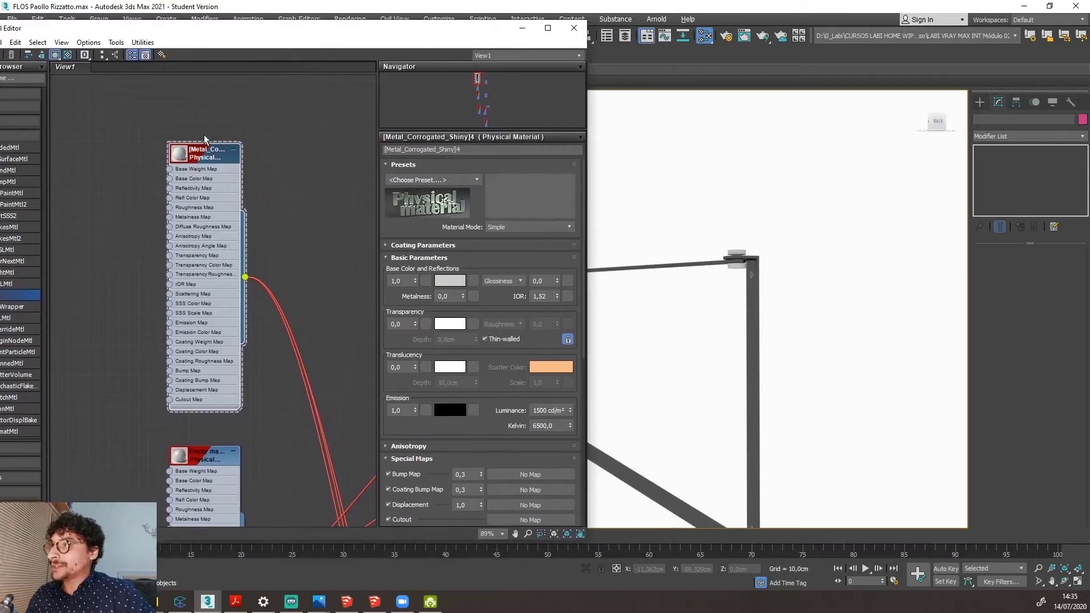
scroll(794, 254, "down", 7)
scroll(752, 294, "up", 5)
middle_click_drag(742, 285, 772, 386)
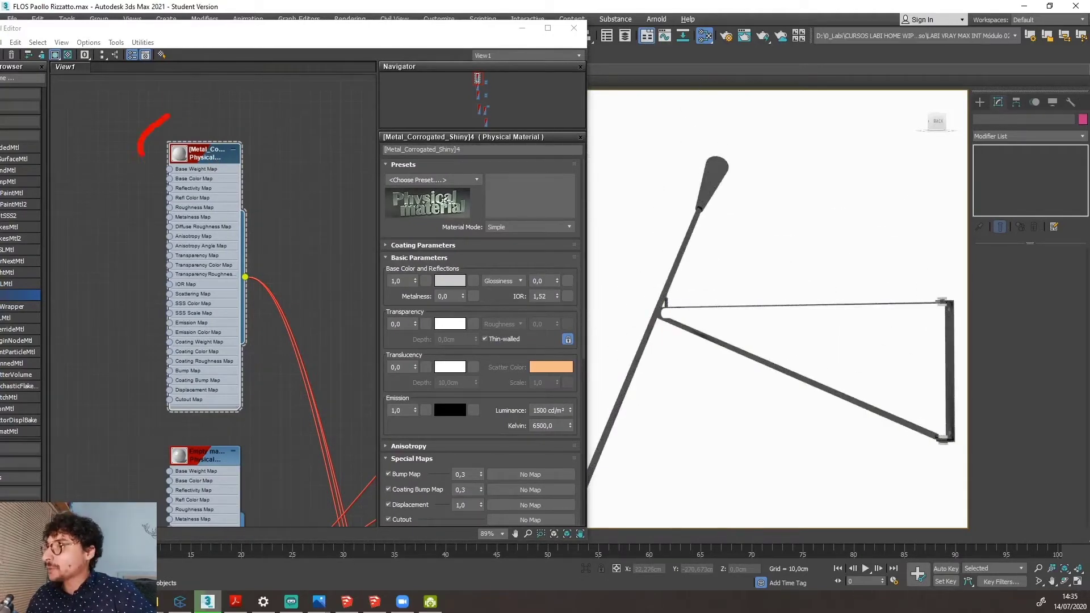
left_click_drag(142, 153, 156, 99)
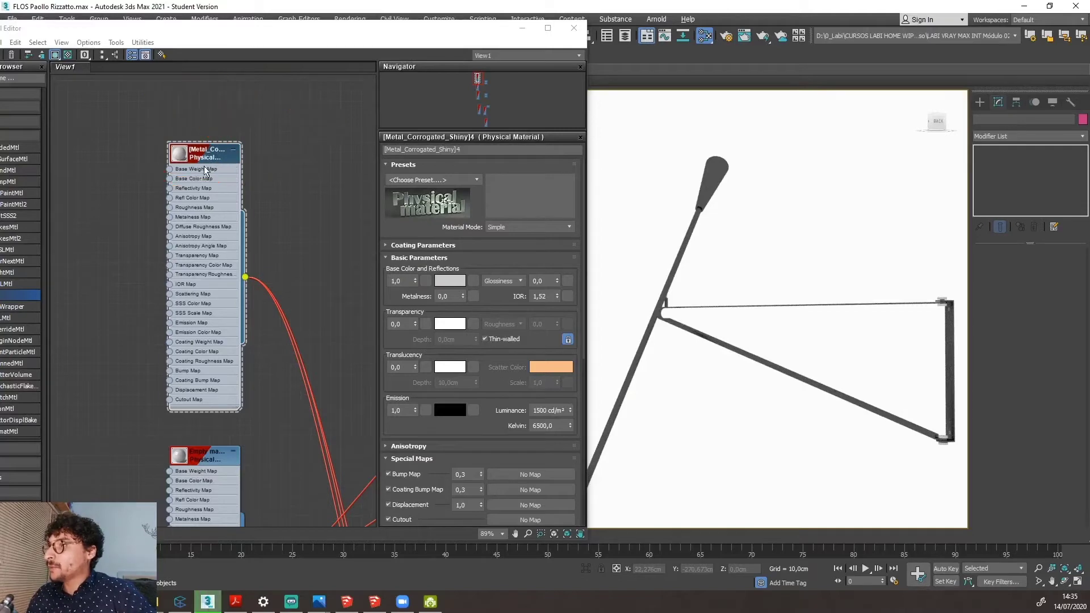
Change the type of the [Metal_Corrogated_Shiny]4 material from Physical Material to VRayMtl.
right_click(209, 150)
left_click(264, 175)
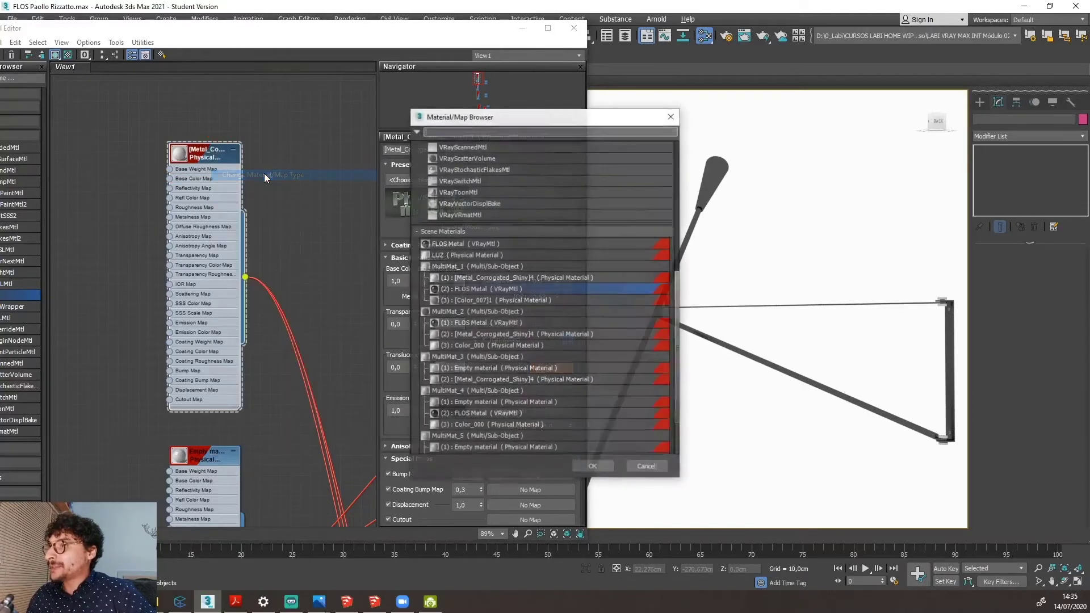
left_click_drag(579, 109, 332, 108)
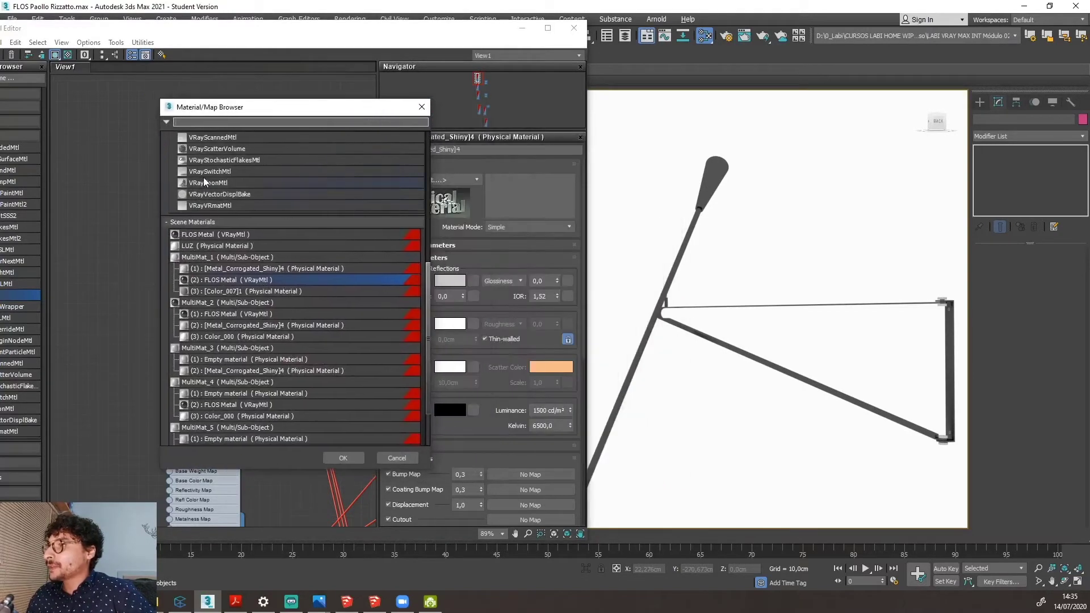
scroll(203, 178, "up", 10)
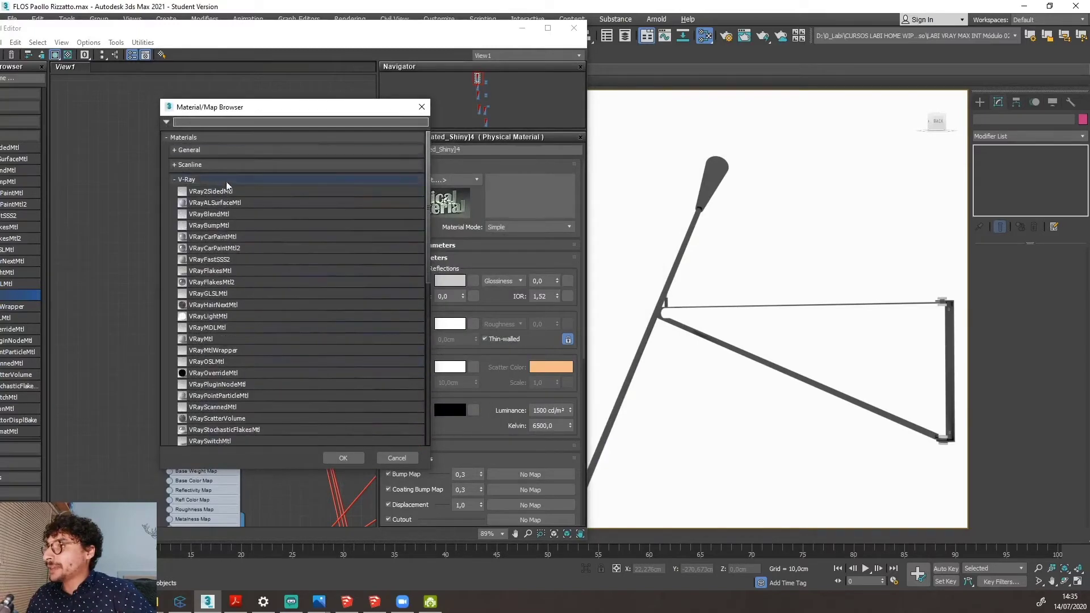
scroll(253, 206, "down", 1)
left_click(244, 311)
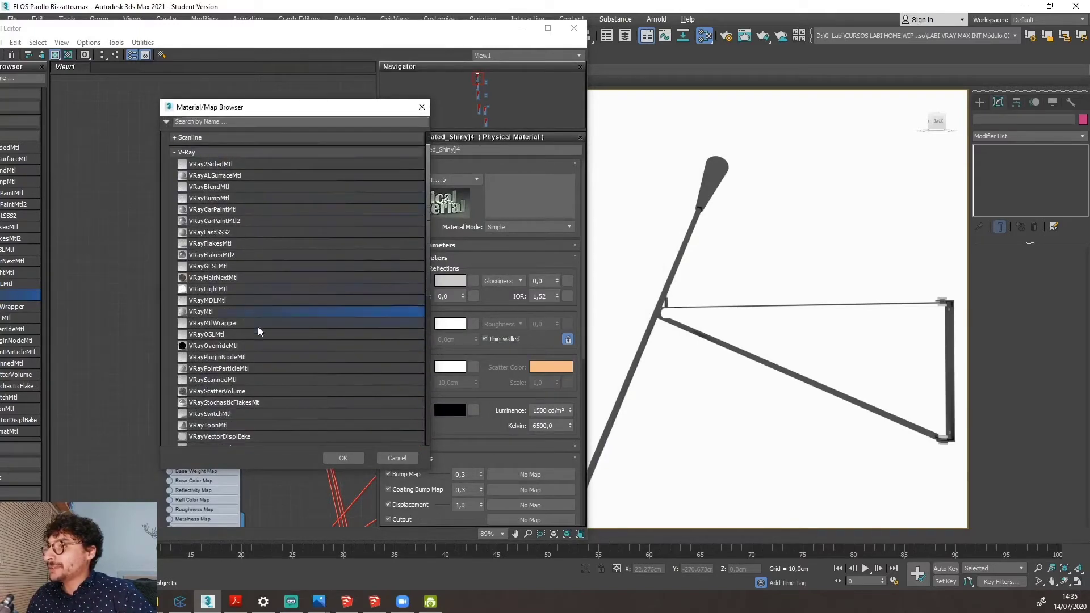
left_click(345, 458)
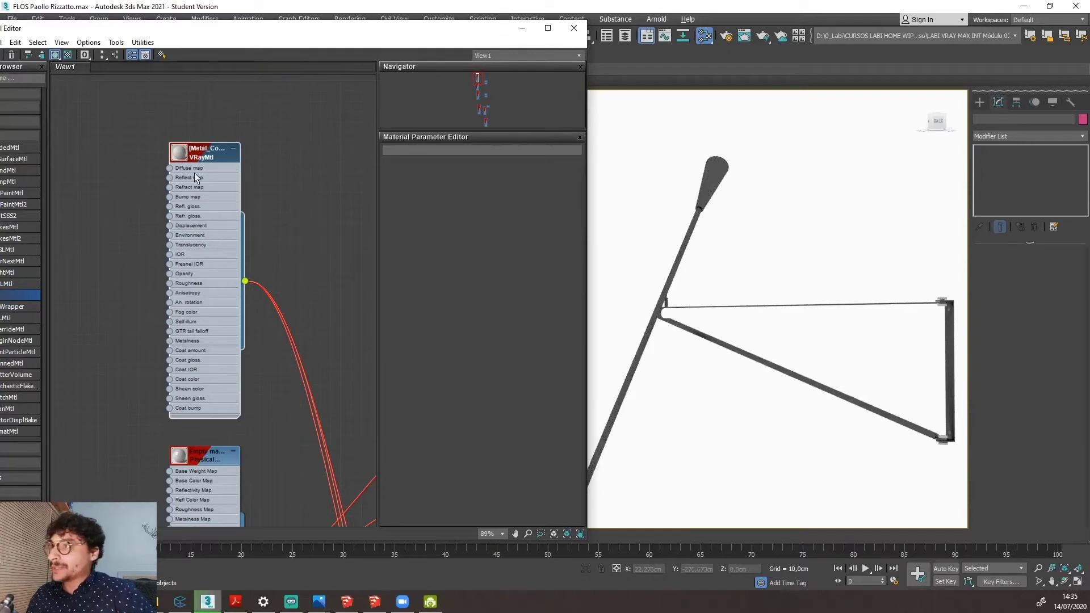
Enlarge the preview of the converted [Metal_Corrogated_Shiny]4 node and set its diffuse colour to pure red (255, 0, 0).
double_click(191, 156)
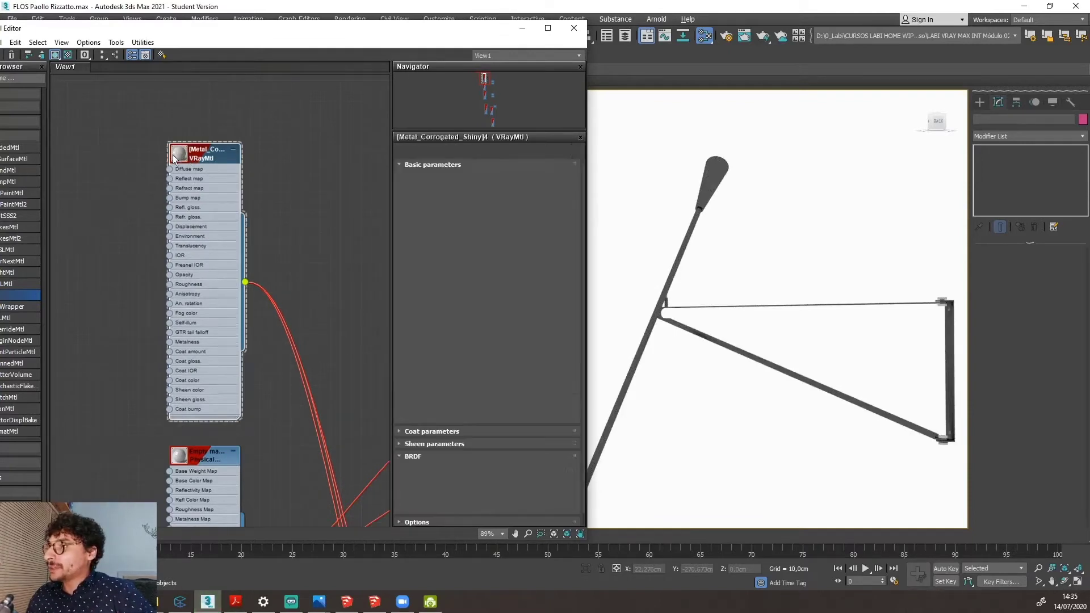
left_click_drag(192, 156, 189, 108)
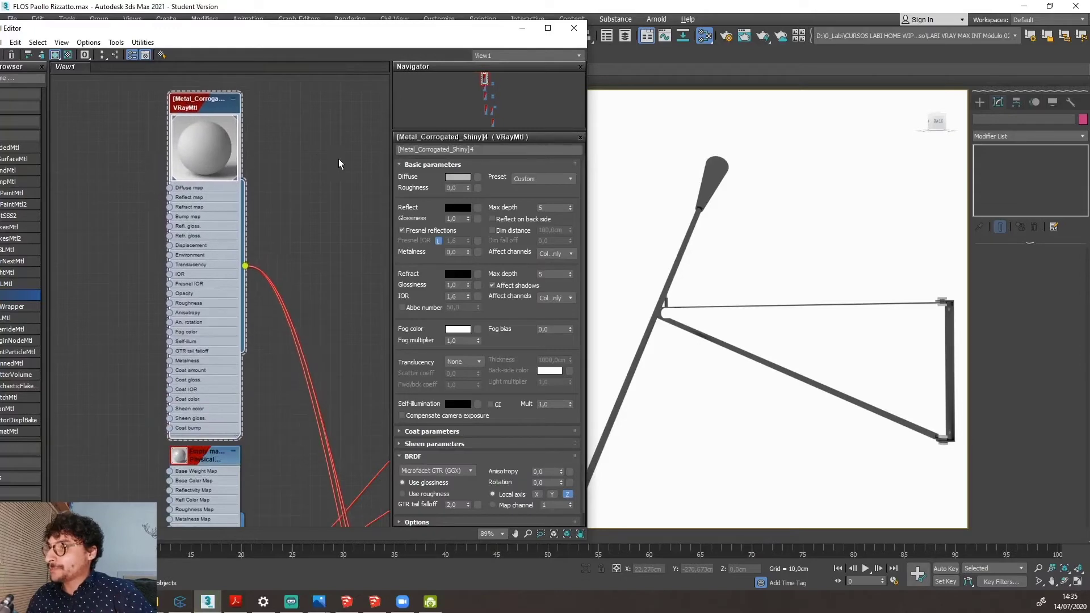
left_click_drag(461, 163, 486, 177)
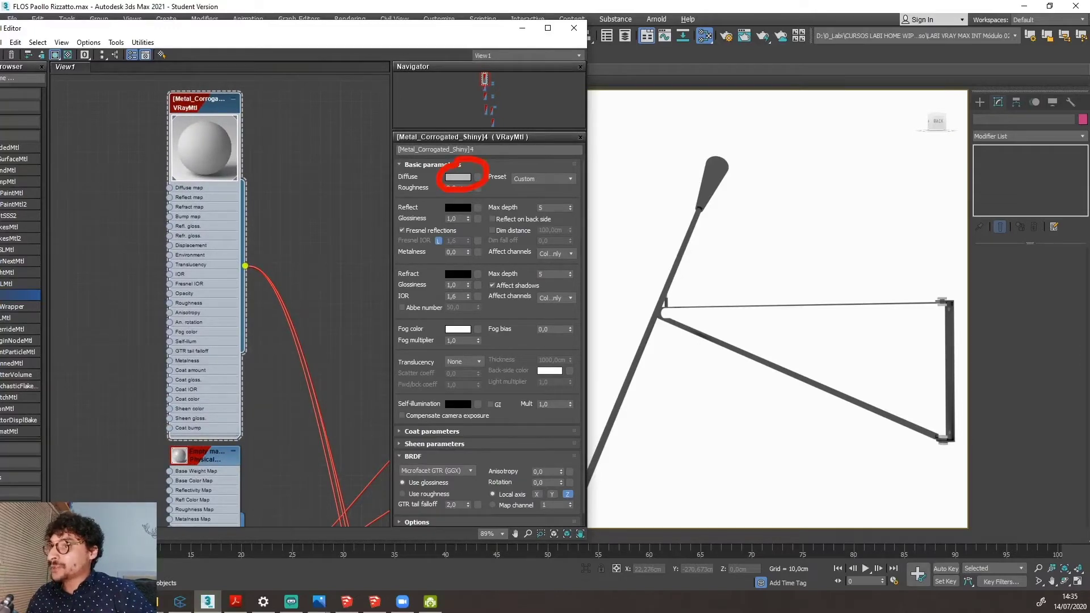
left_click(460, 181)
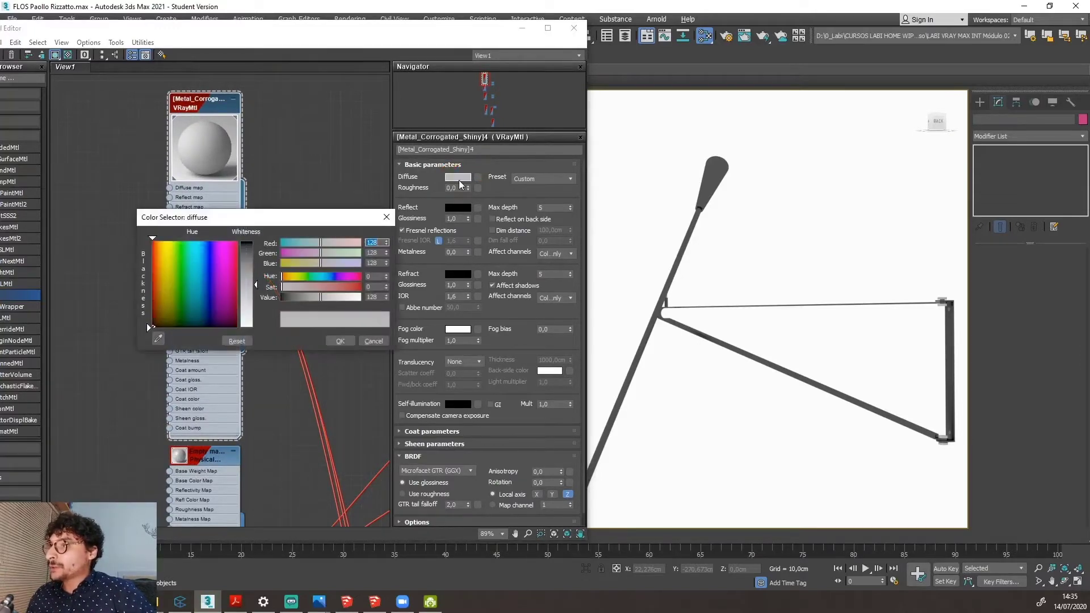
left_click_drag(223, 268, 237, 242)
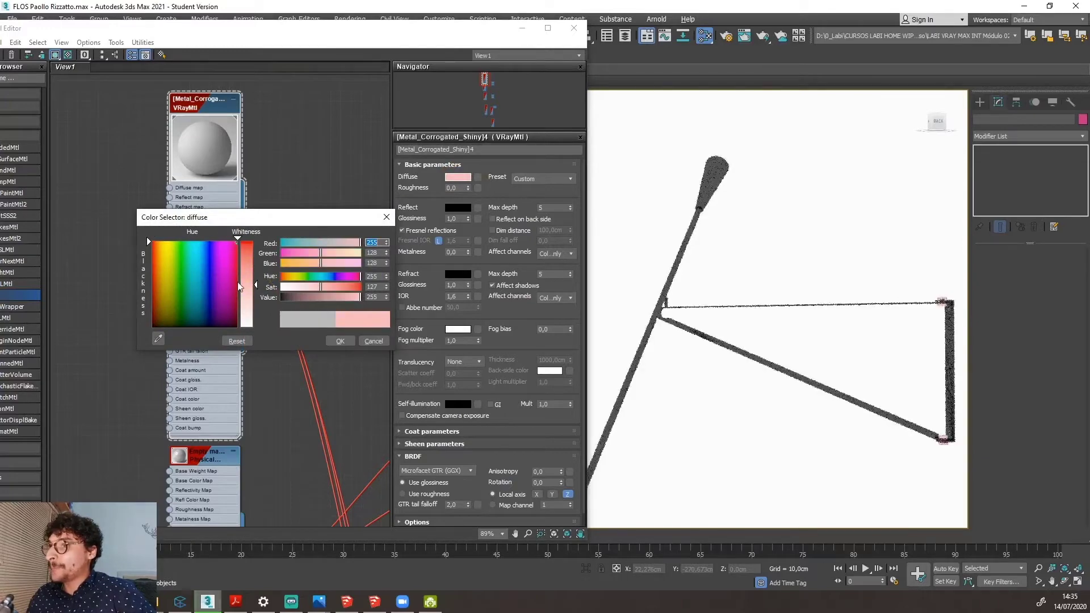
left_click_drag(246, 280, 246, 242)
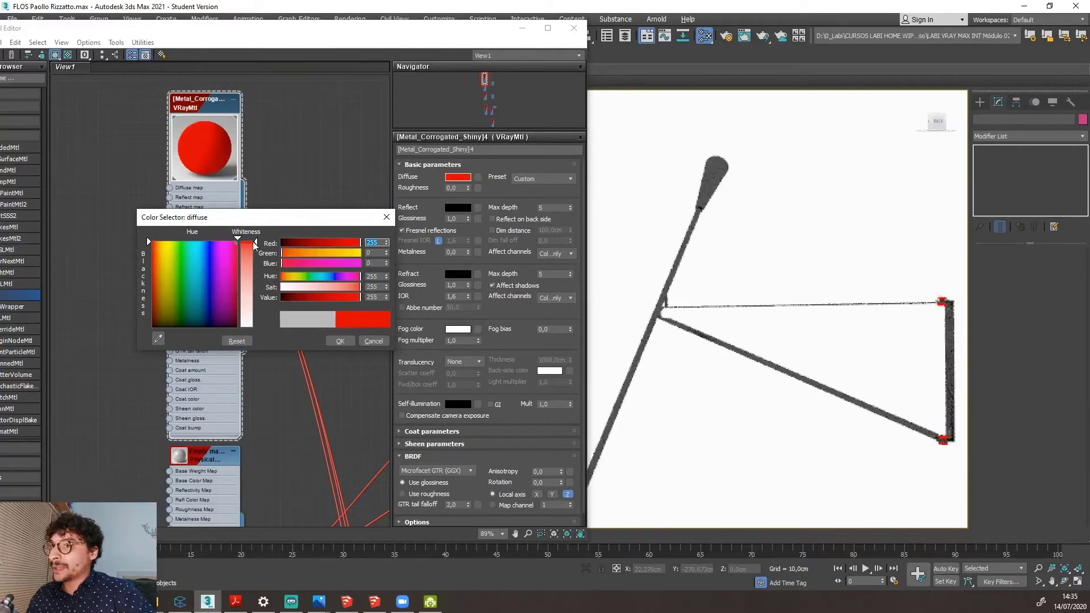
mouse_move(155, 122)
left_mouse_down()
mouse_move(147, 148)
mouse_move(181, 116)
left_mouse_up()
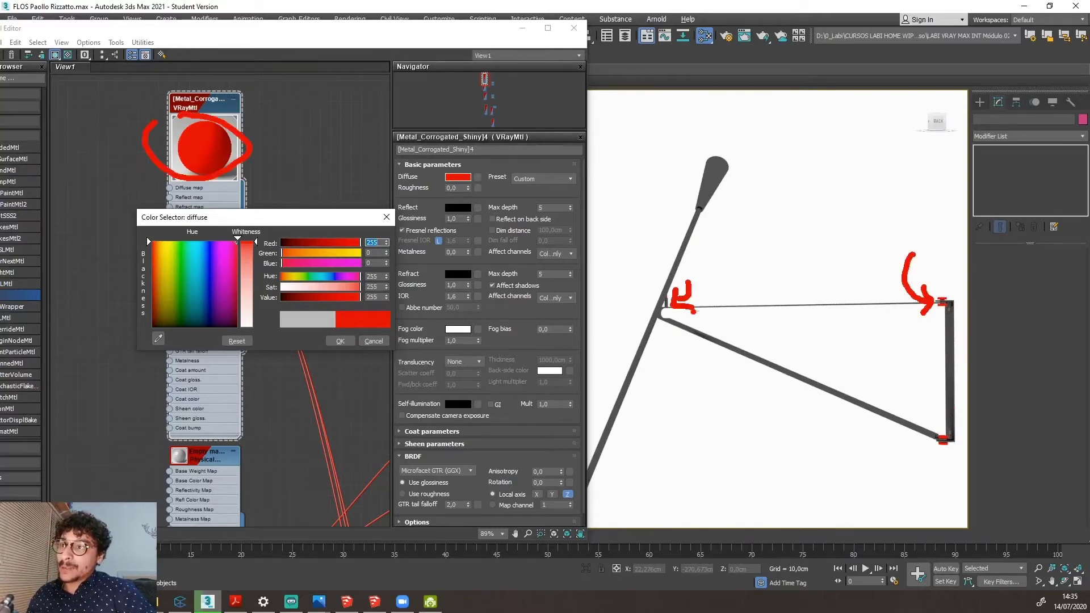
left_click_drag(929, 417, 946, 437)
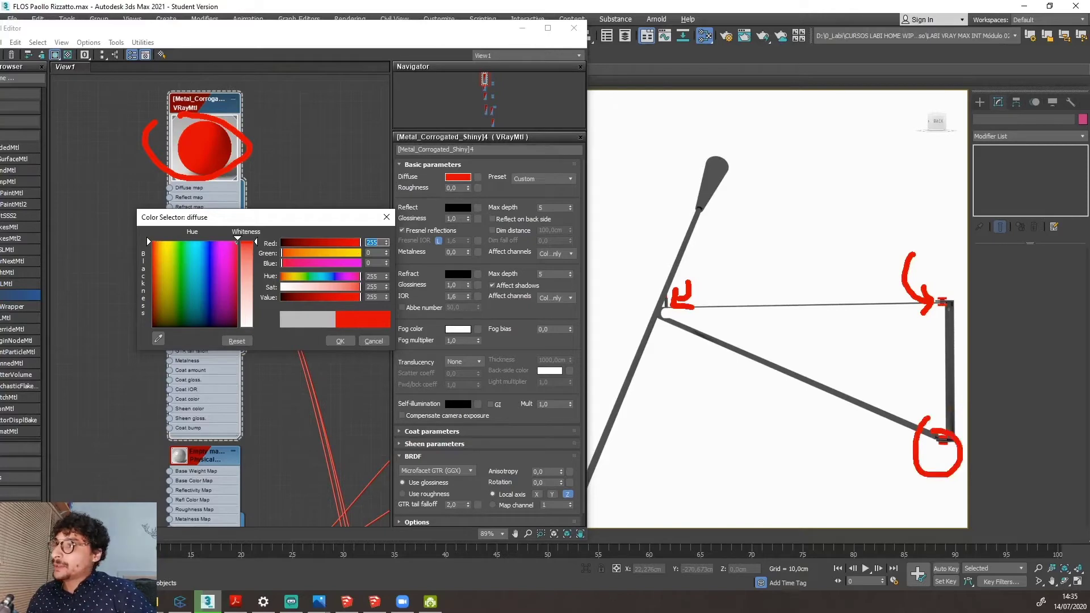
key("Escape")
left_click(340, 340)
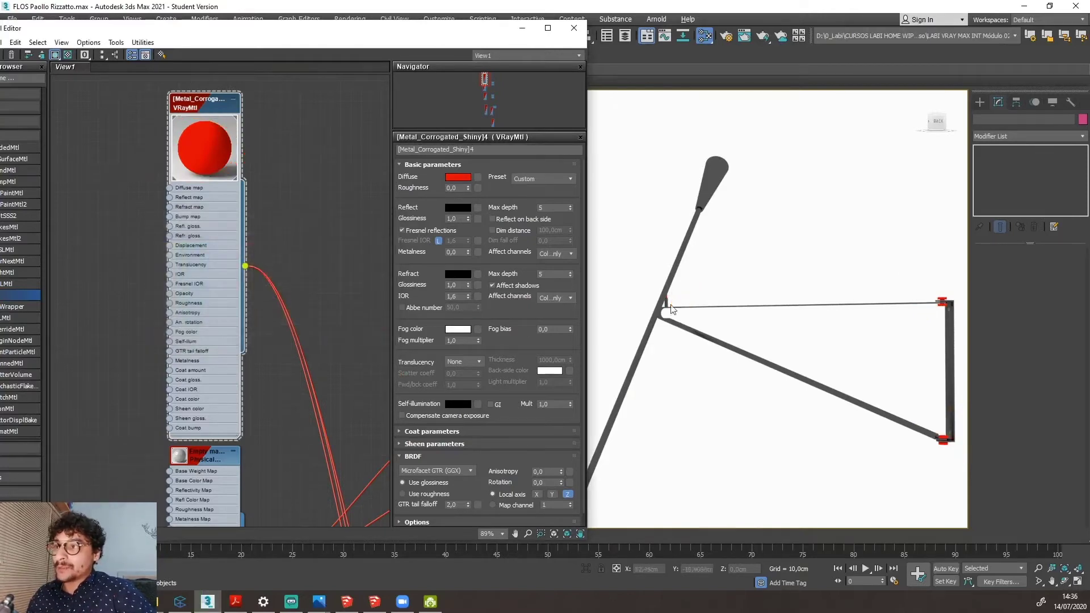
Examine the arm joint, wall bracket and shade holder in the interactive render to identify the parts using the red material.
scroll(664, 307, "up", 10)
scroll(631, 256, "down", 8)
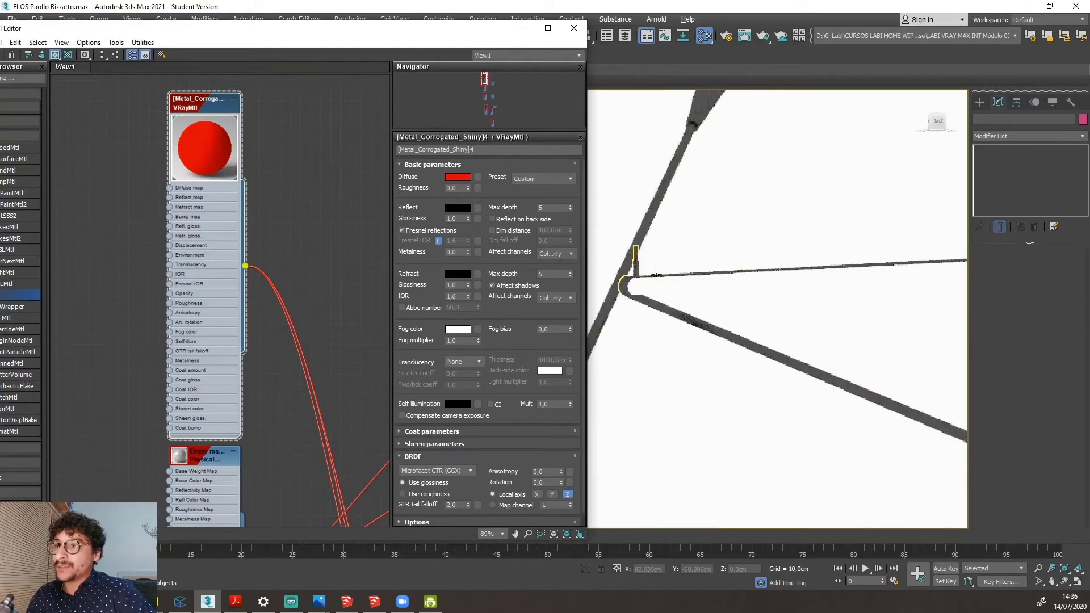
scroll(945, 258, "up", 10)
scroll(942, 255, "down", 10)
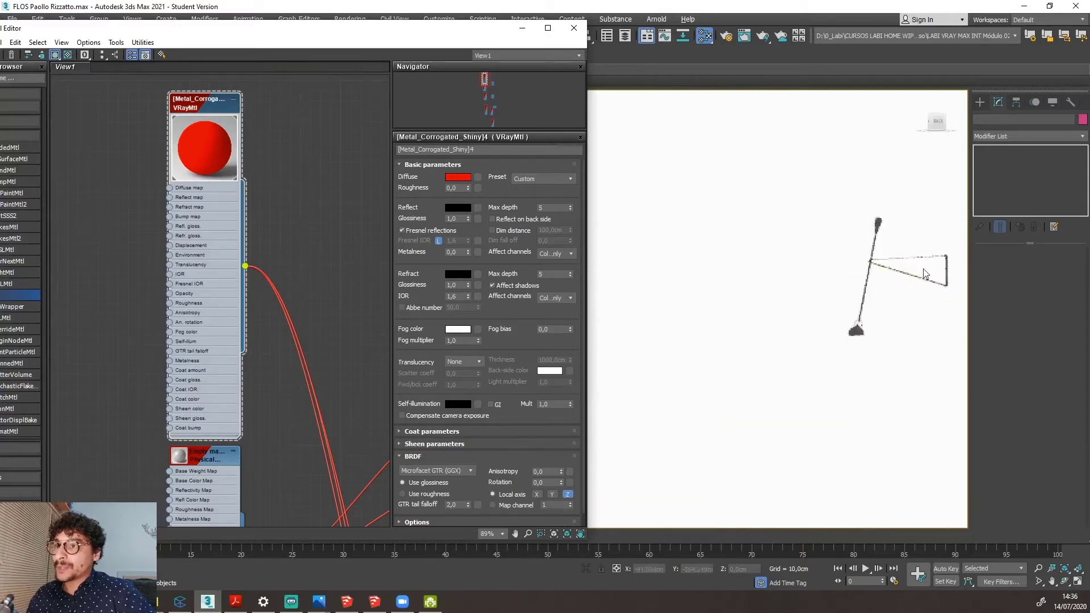
scroll(899, 304, "up", 3)
scroll(755, 410, "up", 3)
scroll(754, 410, "up", 4)
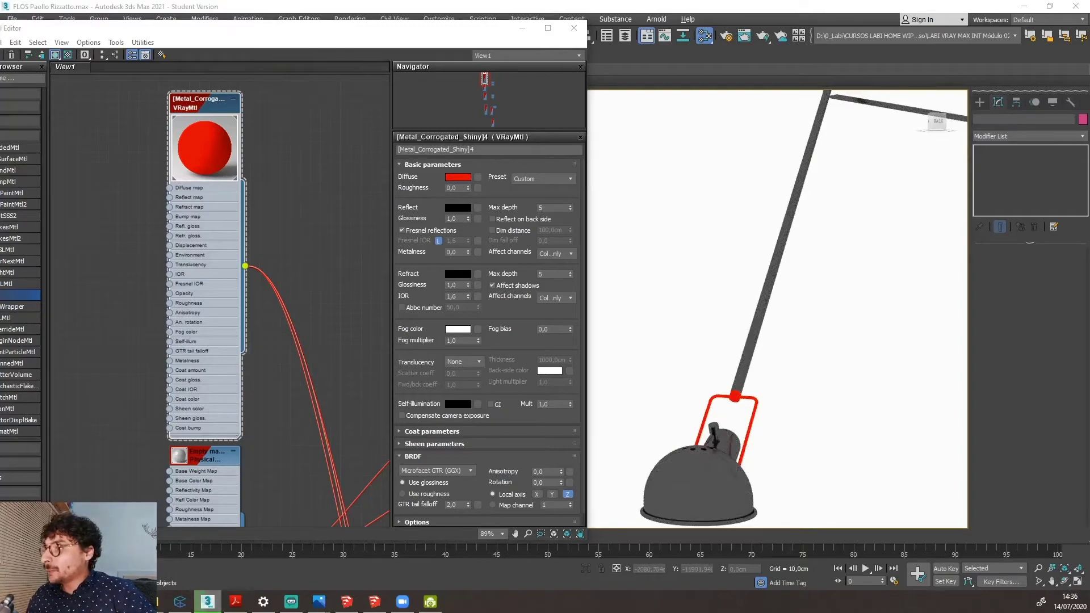
Switch to the browser and examine a reference photo of the wall-mounted lamp, then return to 3ds Max.
left_click(227, 562)
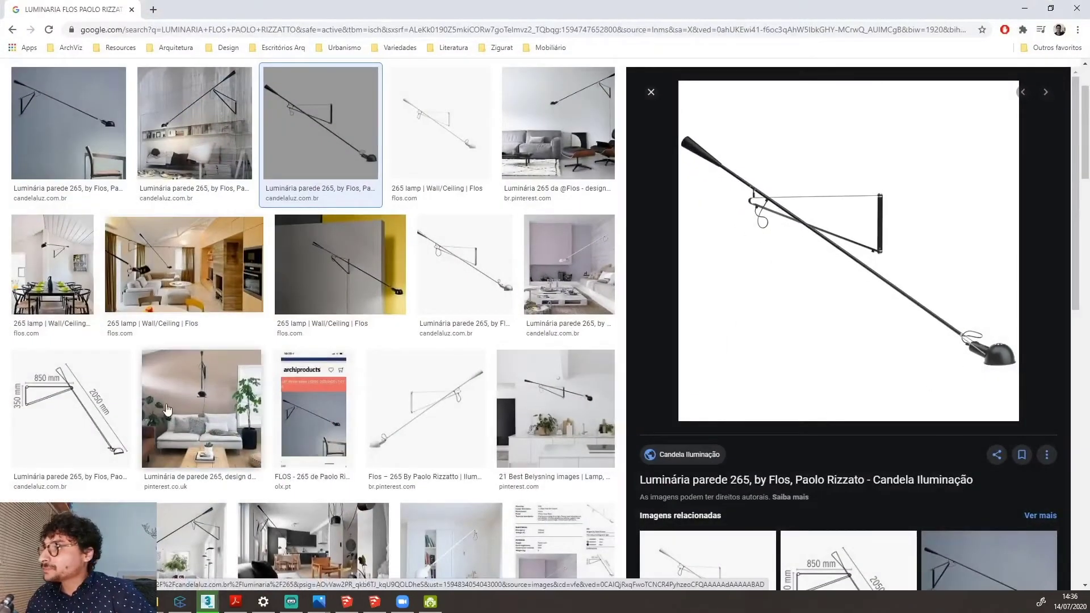
scroll(232, 243, "up", 1)
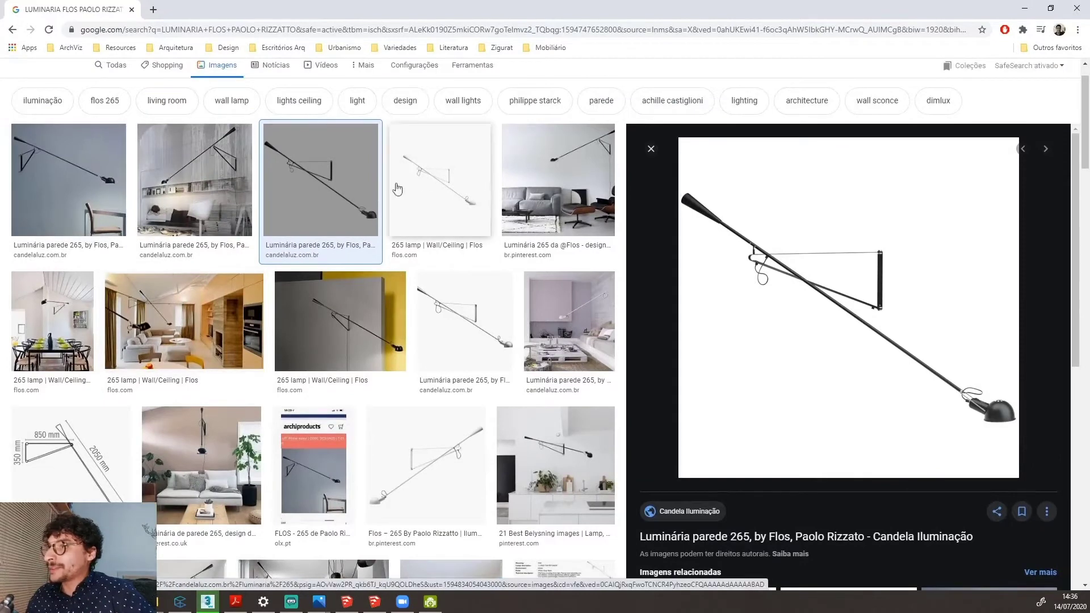
left_click(66, 197)
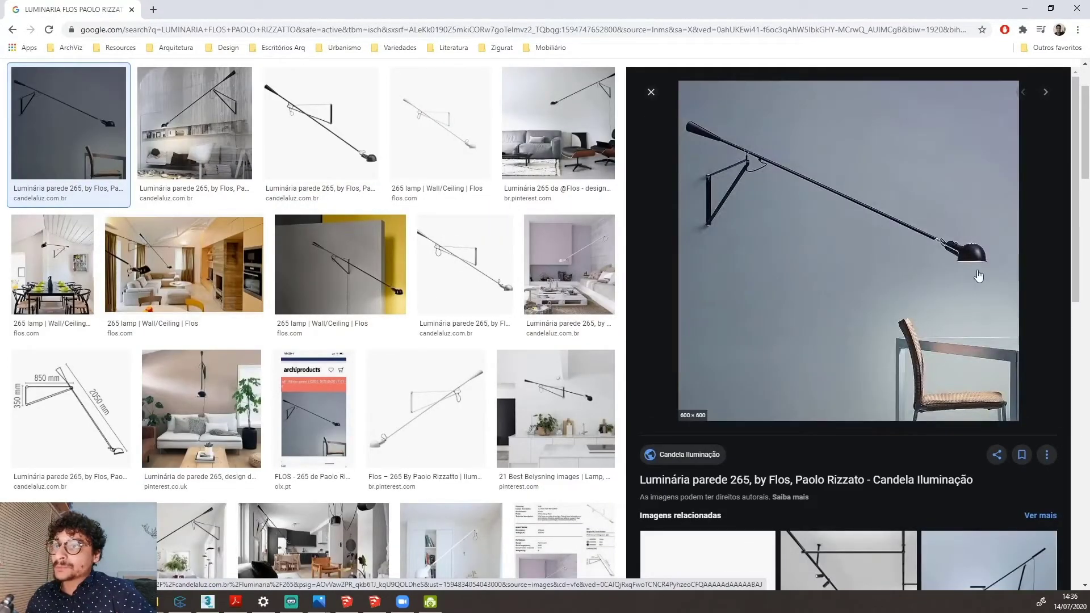
left_click(1022, 8)
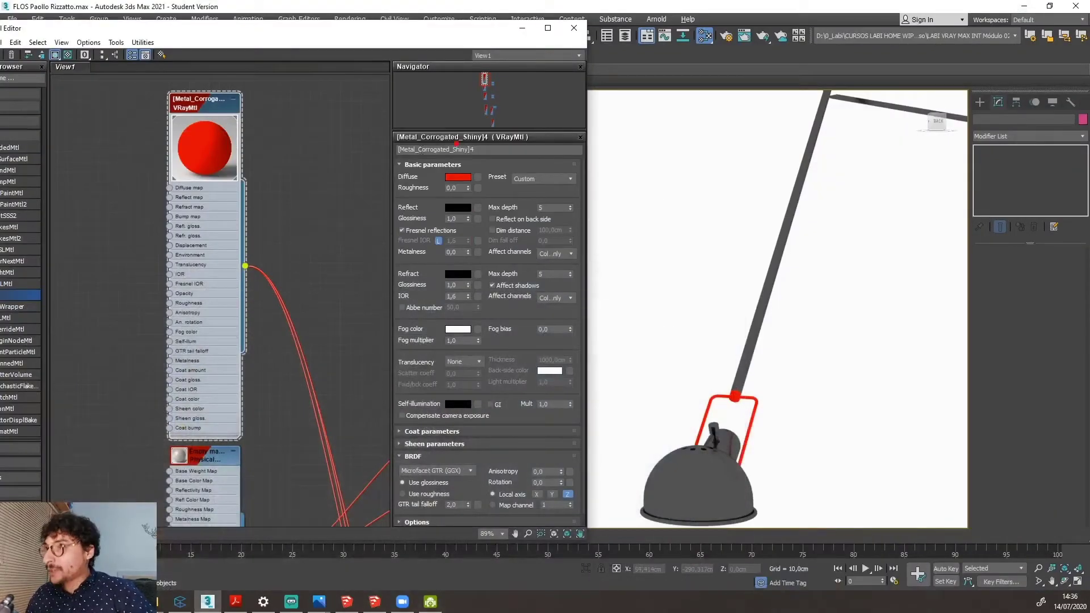
Rename the red VRayMtl material as FLOS cromado.
mouse_move(472, 141)
left_mouse_down()
mouse_move(546, 149)
mouse_move(358, 150)
left_mouse_up()
key("Escape")
left_click_drag(482, 151, 369, 158)
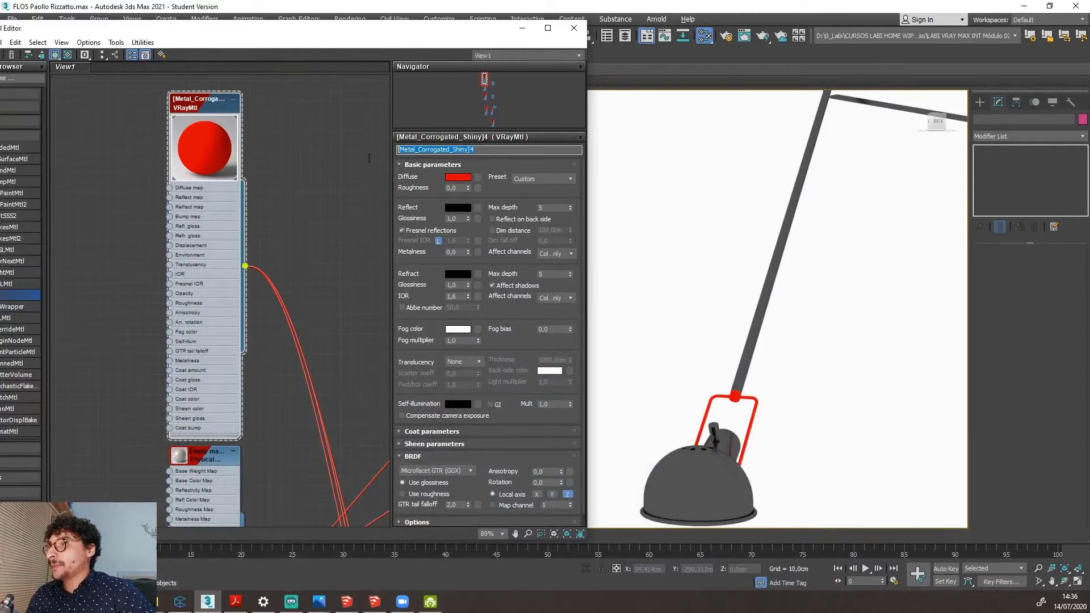
type("FLOS cromado")
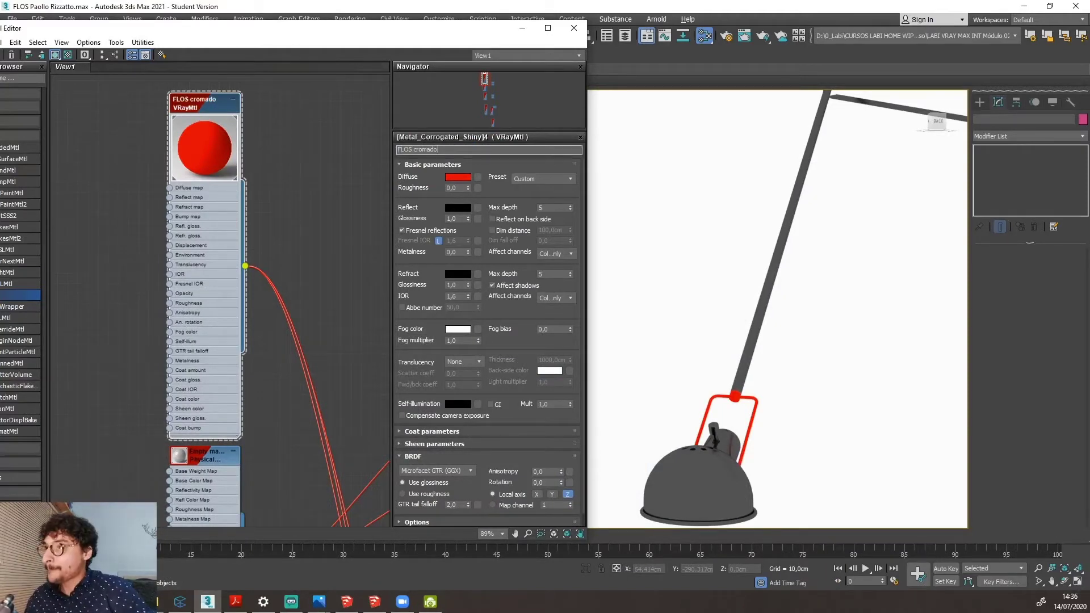
key("Return")
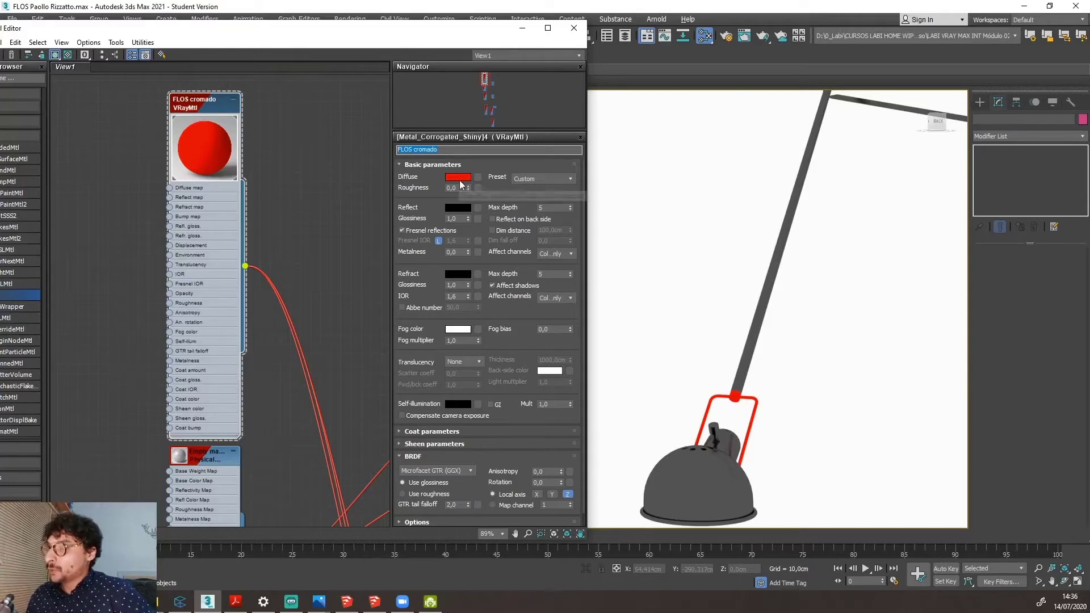
Darken the FLOS cromado material's diffuse colour to a near-black red with a red value of 5.
left_click_drag(440, 173, 479, 162)
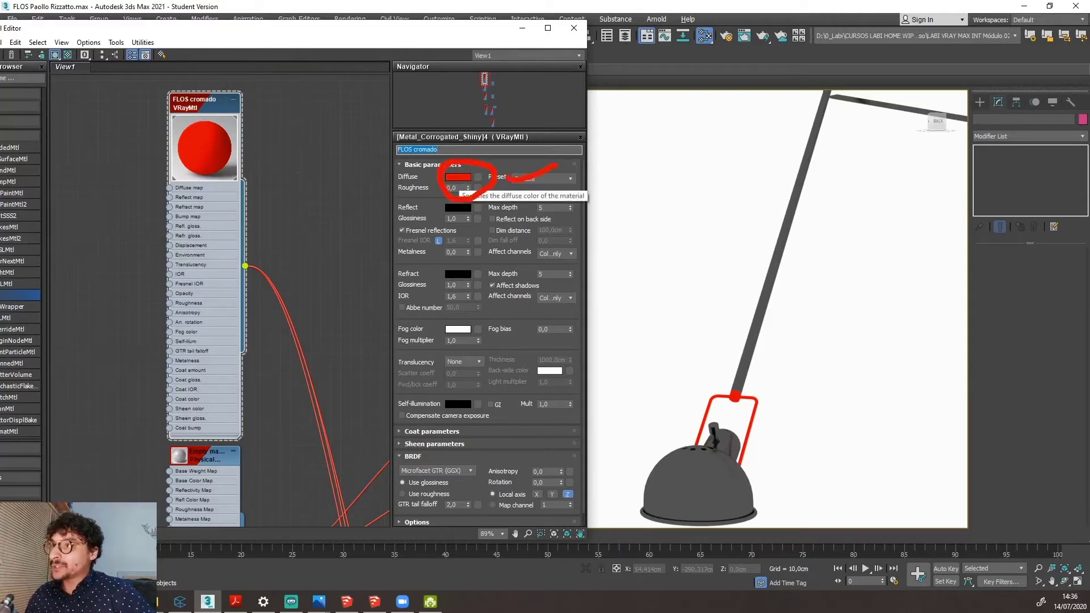
key("Escape")
left_click(458, 177)
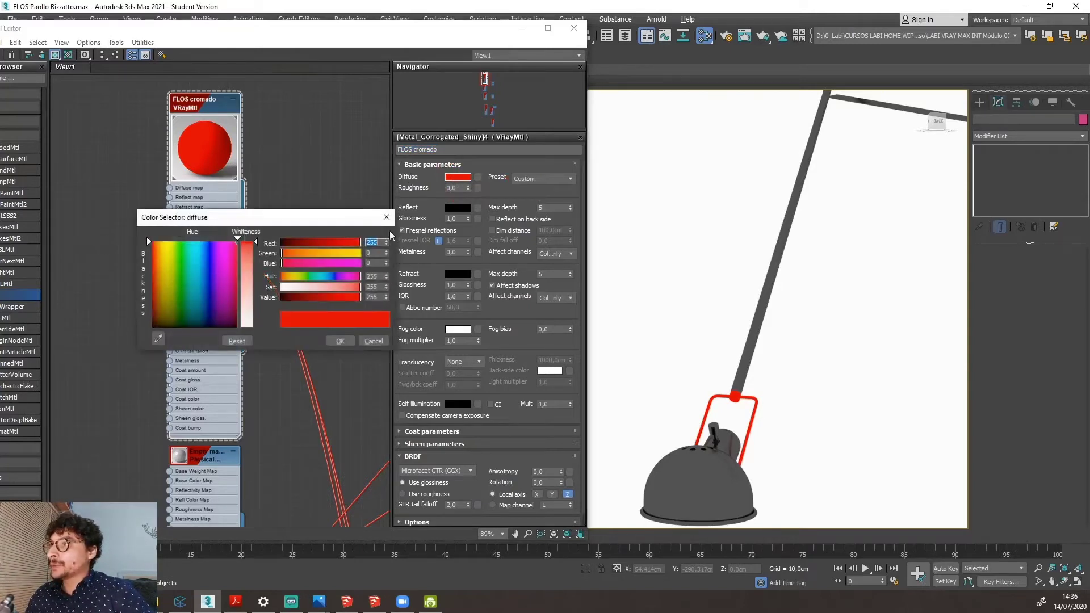
type("5")
key("Return")
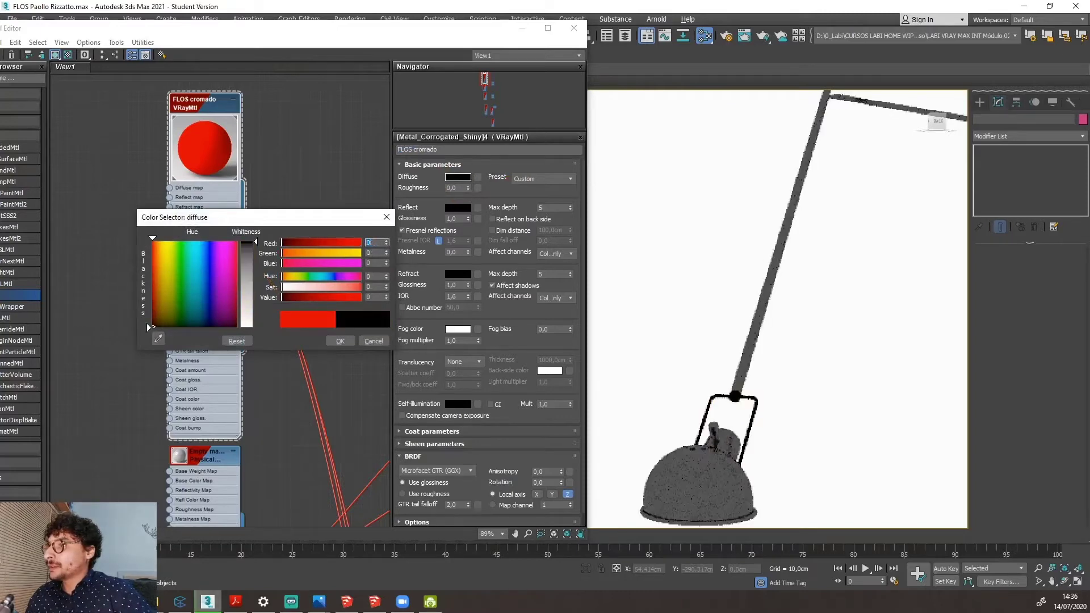
left_click(340, 341)
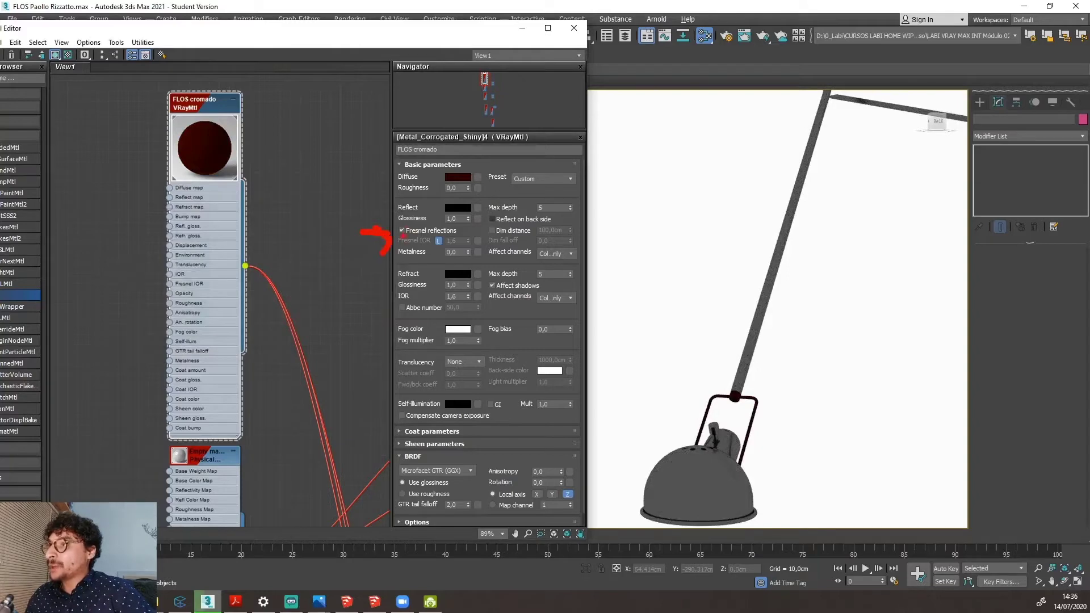
Disable Fresnel reflections on the FLOS cromado material.
left_click_drag(393, 223, 438, 244)
key("Escape")
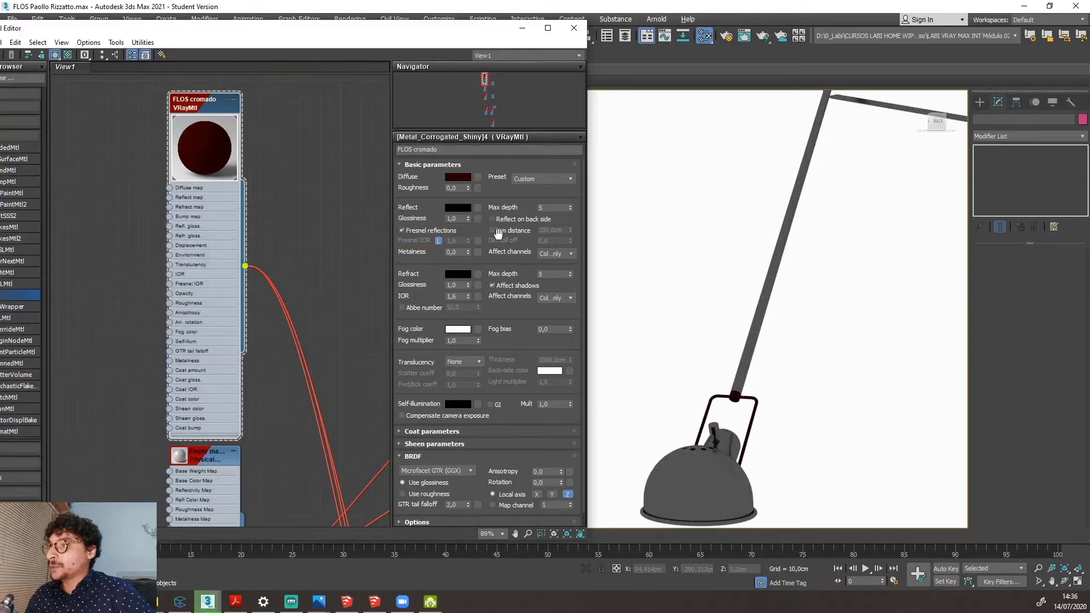
left_click(402, 231)
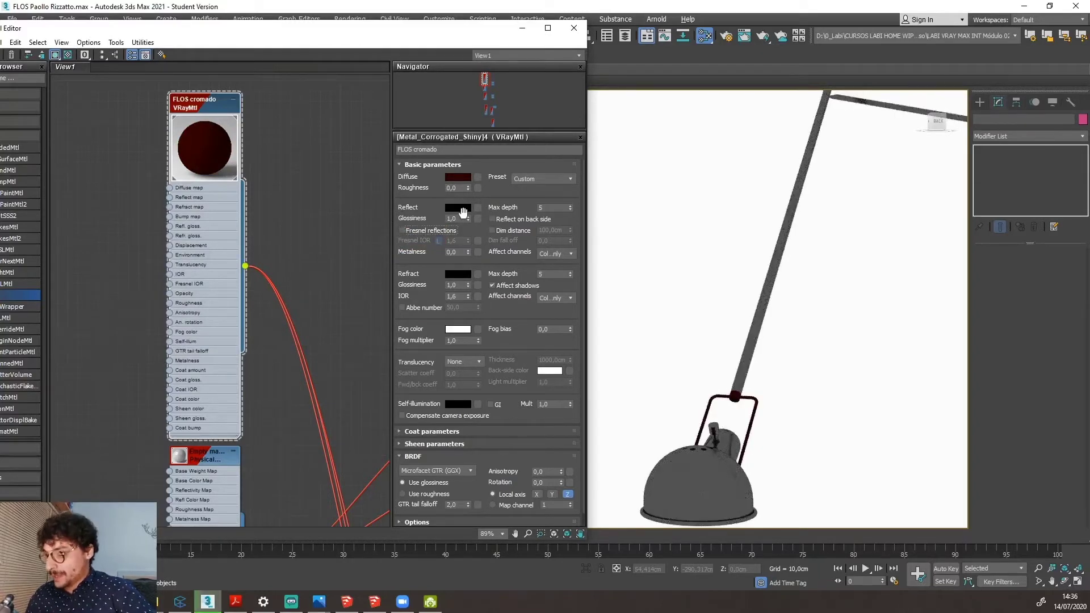
key("Escape")
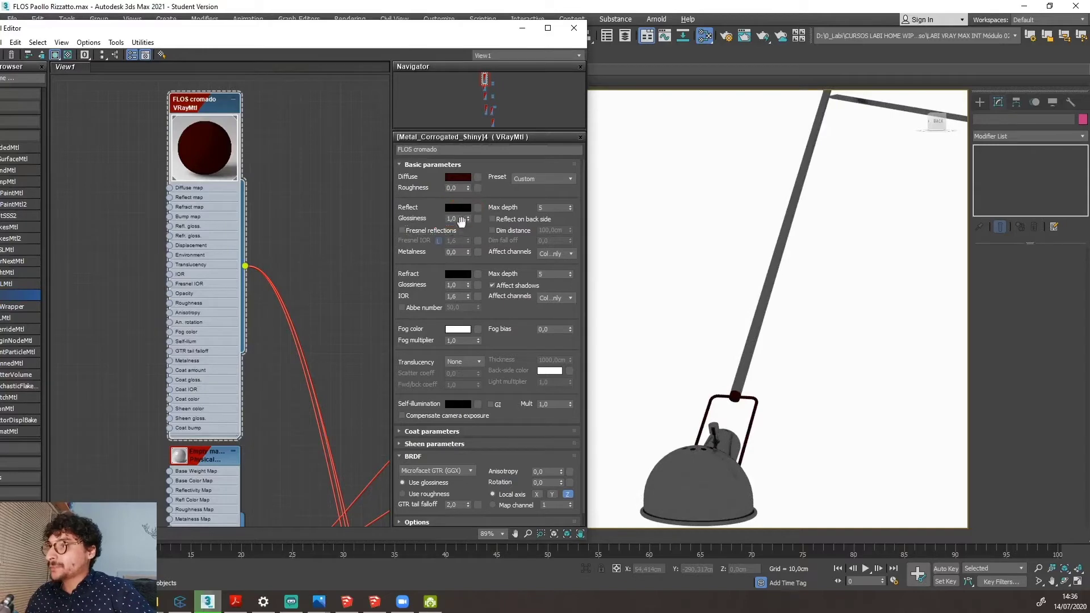
Set the FLOS cromado reflection colour to light grey (159, 159, 159), checking the shade holder up close in the interactive render.
left_click(458, 208)
left_click_drag(255, 243, 255, 296)
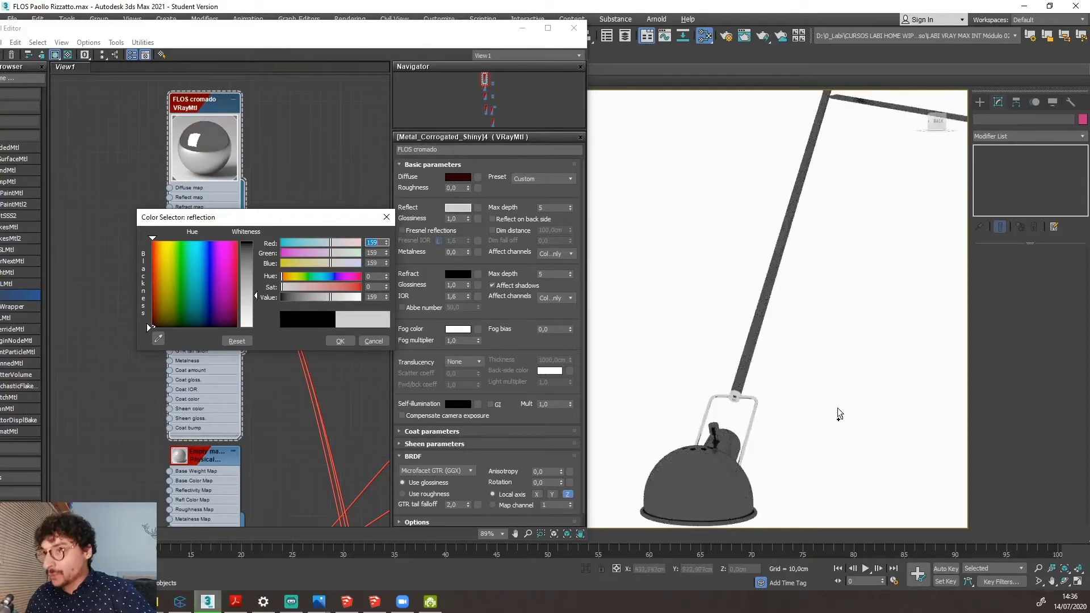
mouse_move(719, 369)
left_mouse_down()
mouse_move(652, 412)
mouse_move(786, 409)
left_mouse_up()
mouse_move(795, 361)
left_mouse_down()
mouse_move(750, 422)
mouse_move(769, 423)
left_mouse_up()
key("Escape")
scroll(736, 477, "up", 6)
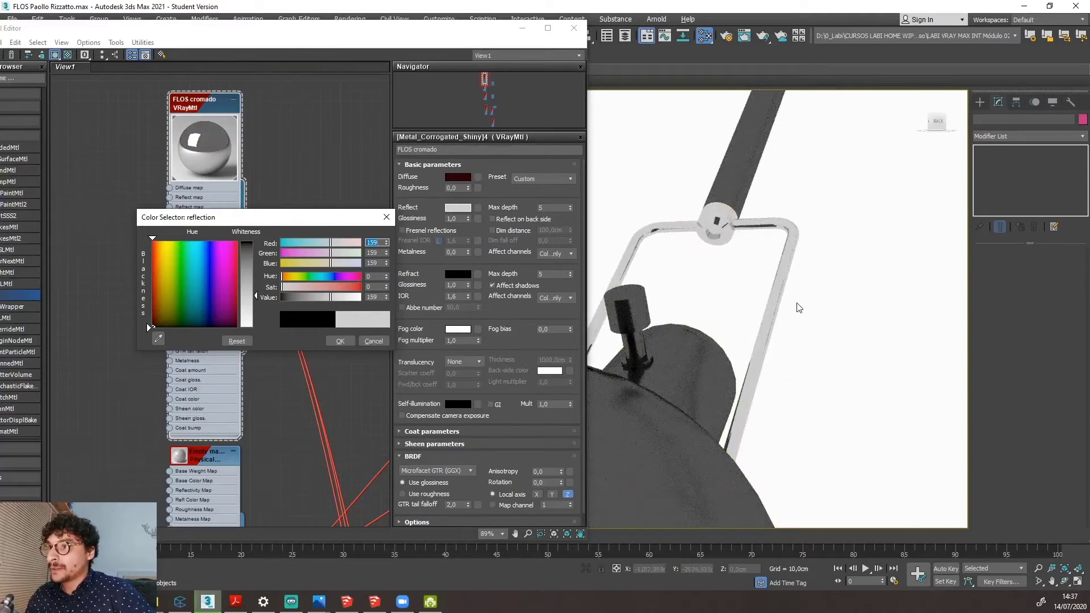
left_click(335, 341)
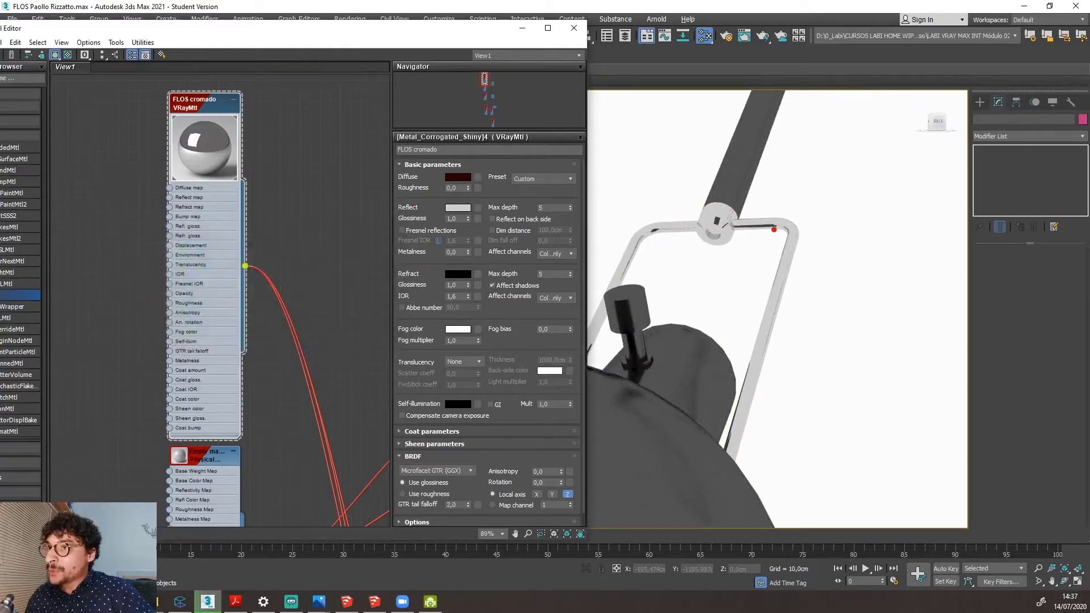
Set the FLOS cromado reflection glossiness to 0,9.
left_click_drag(793, 232, 793, 241)
left_click_drag(791, 252, 789, 261)
left_click_drag(784, 276, 770, 329)
left_click_drag(764, 339, 764, 350)
left_click_drag(668, 214, 634, 226)
left_click_drag(618, 260, 613, 272)
key("Escape")
left_click(455, 218)
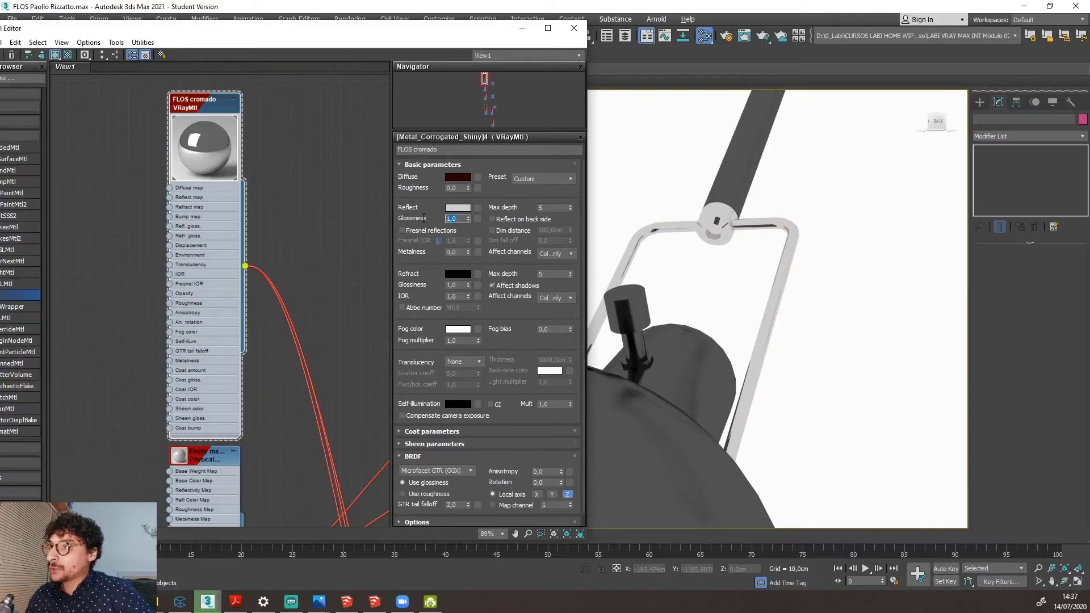
type("0,9")
key("Return")
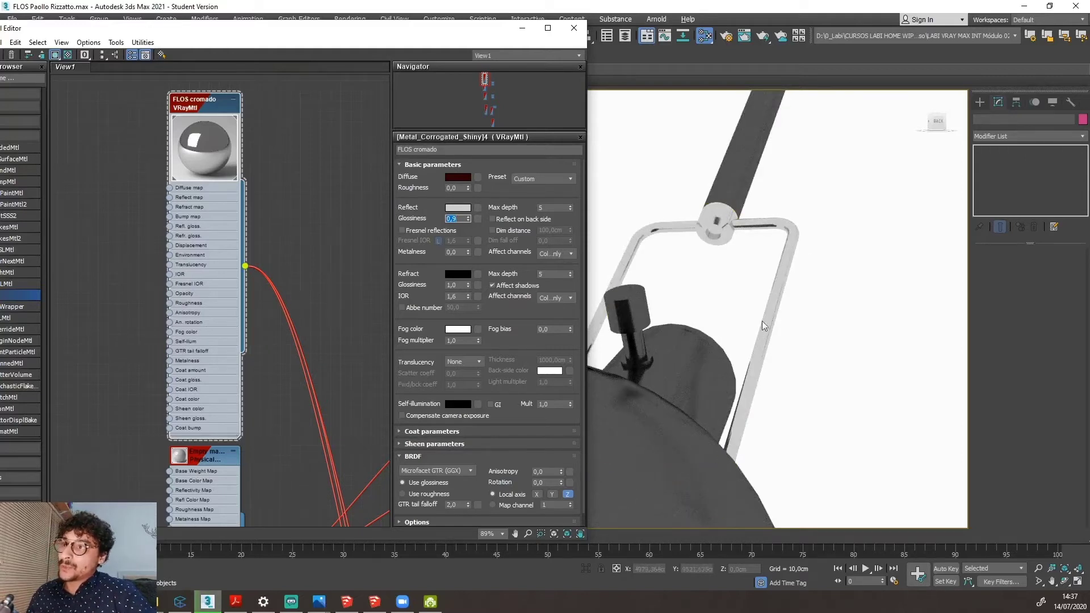
Convert the Empty material node below FLOS cromado from Physical Material to VRayMtl.
scroll(311, 205, "down", 5)
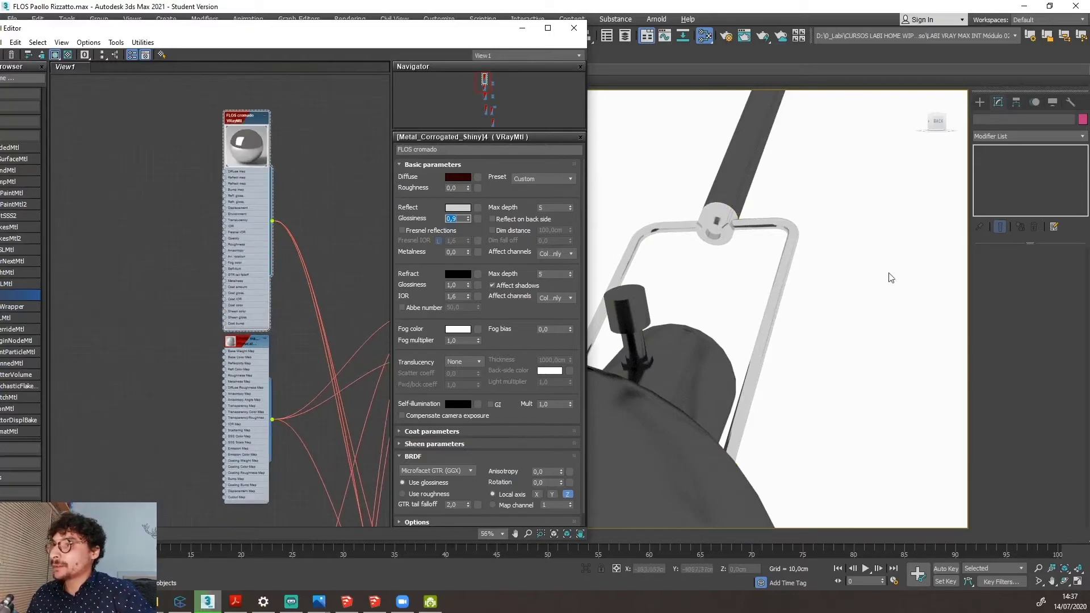
scroll(743, 322, "down", 6)
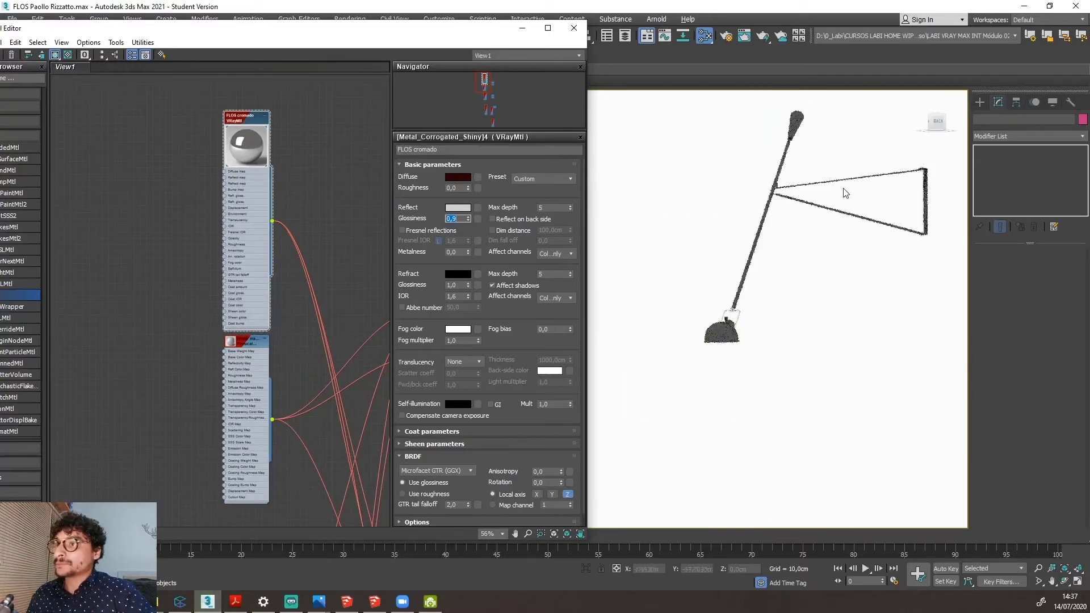
scroll(777, 213, "up", 2)
scroll(295, 202, "down", 4)
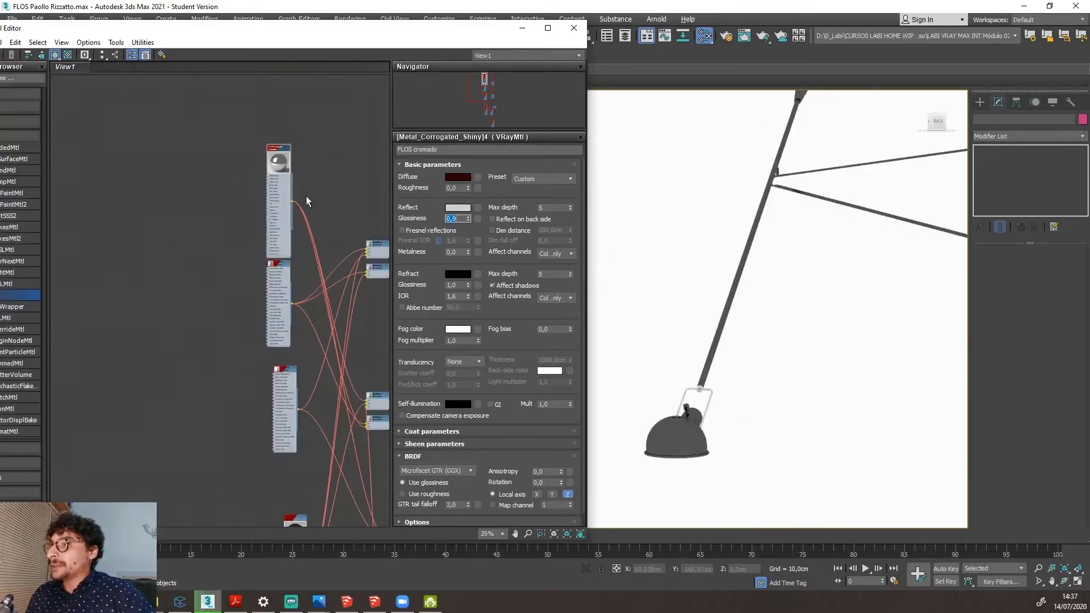
scroll(306, 195, "up", 2)
mouse_move(290, 427)
left_mouse_down()
mouse_move(268, 434)
mouse_move(278, 435)
left_mouse_up()
scroll(270, 290, "up", 4)
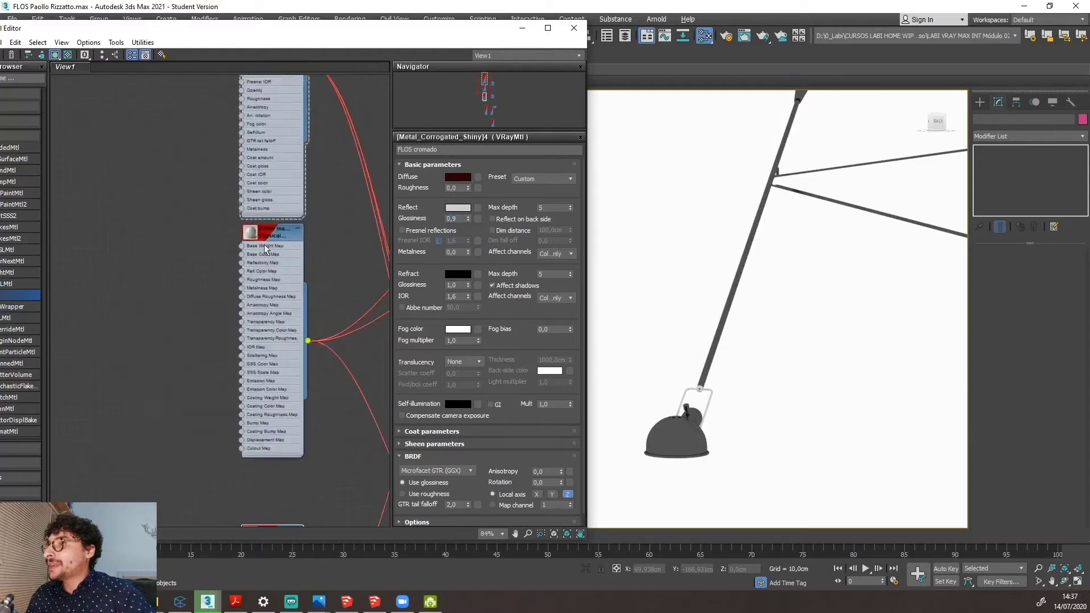
left_click_drag(268, 229, 261, 243)
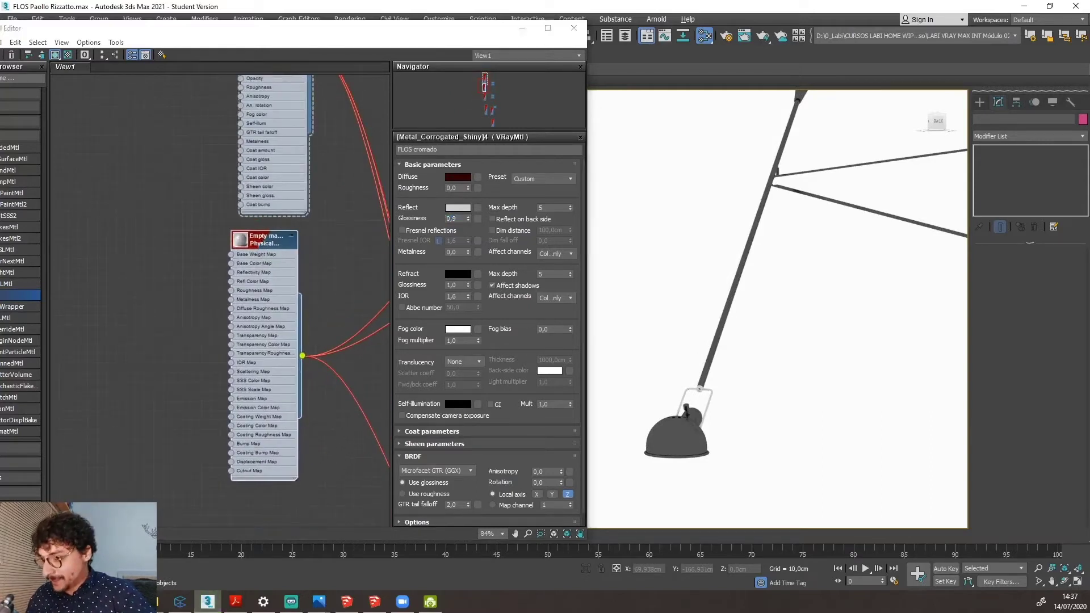
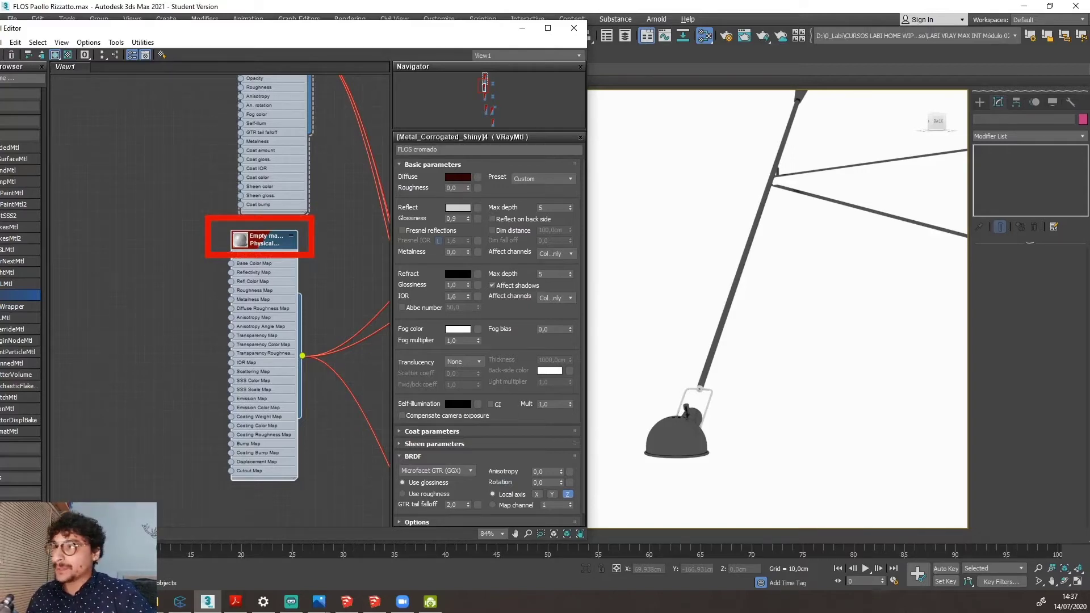
scroll(296, 243, "up", 2)
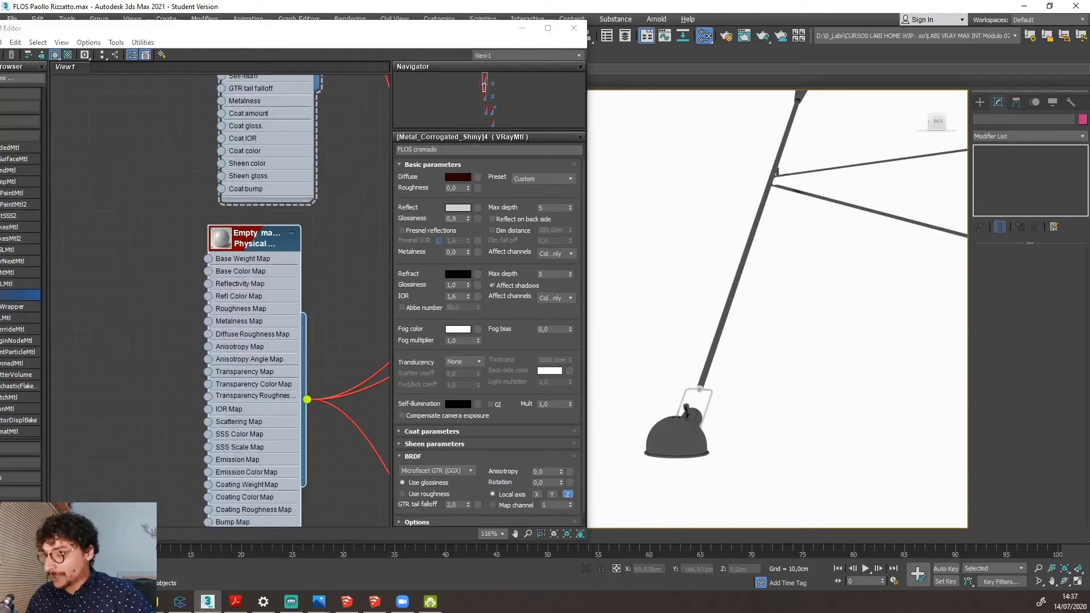
right_click(257, 239)
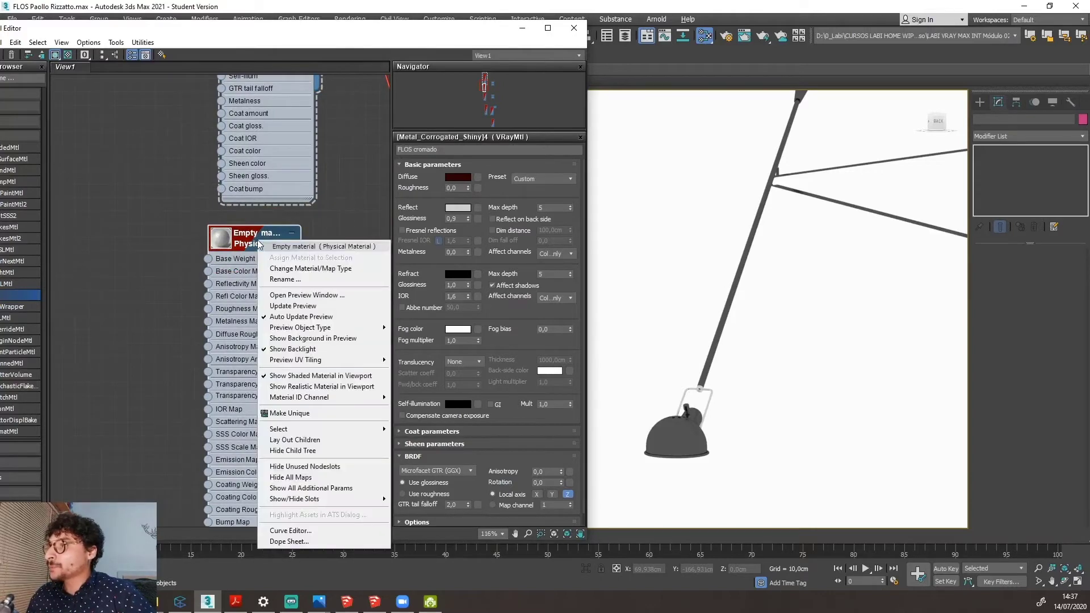
left_click(311, 269)
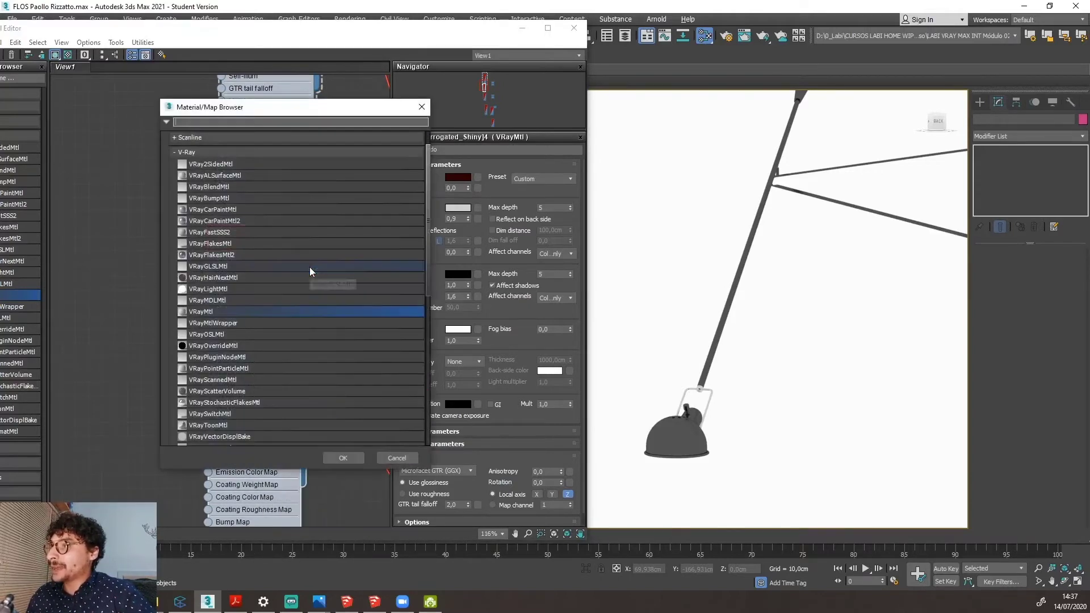
left_click(240, 311)
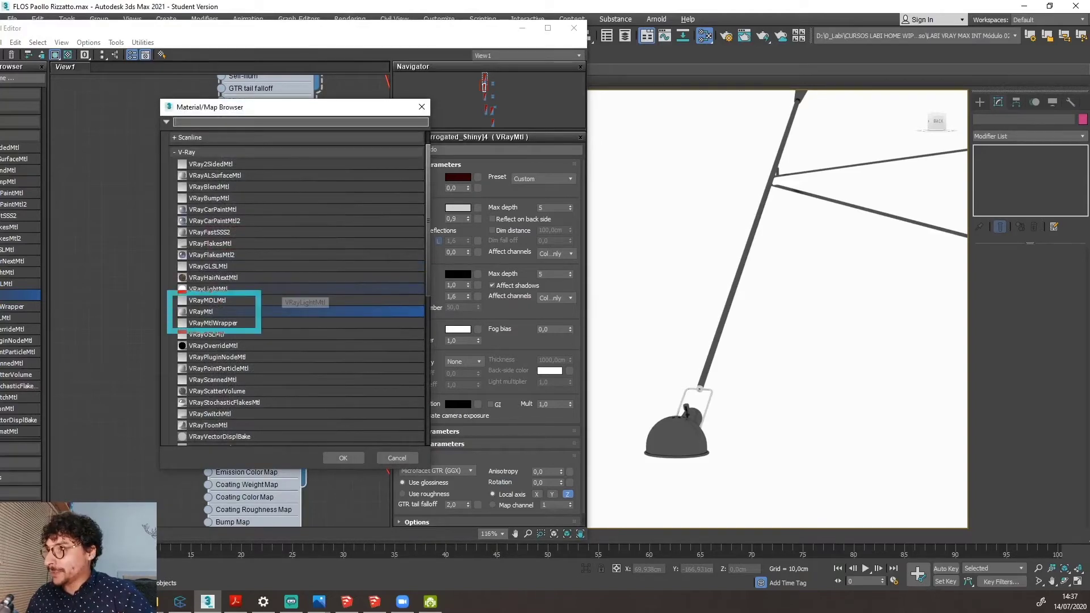
left_click(355, 454)
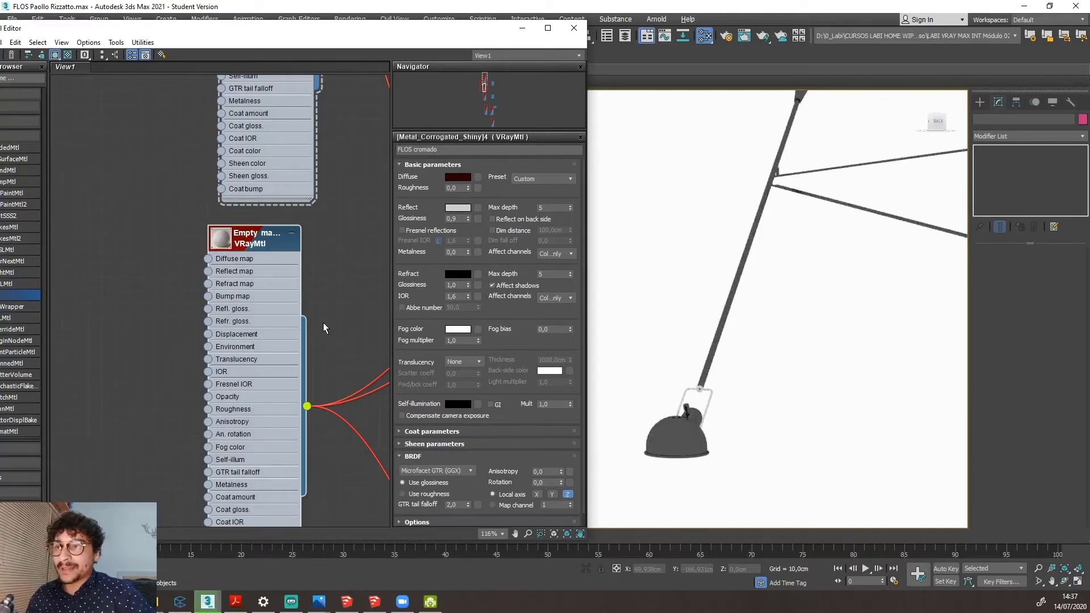
Enlarge the preview of the Empty material node and set its diffuse colour to pure red (255, 0, 0).
double_click(239, 244)
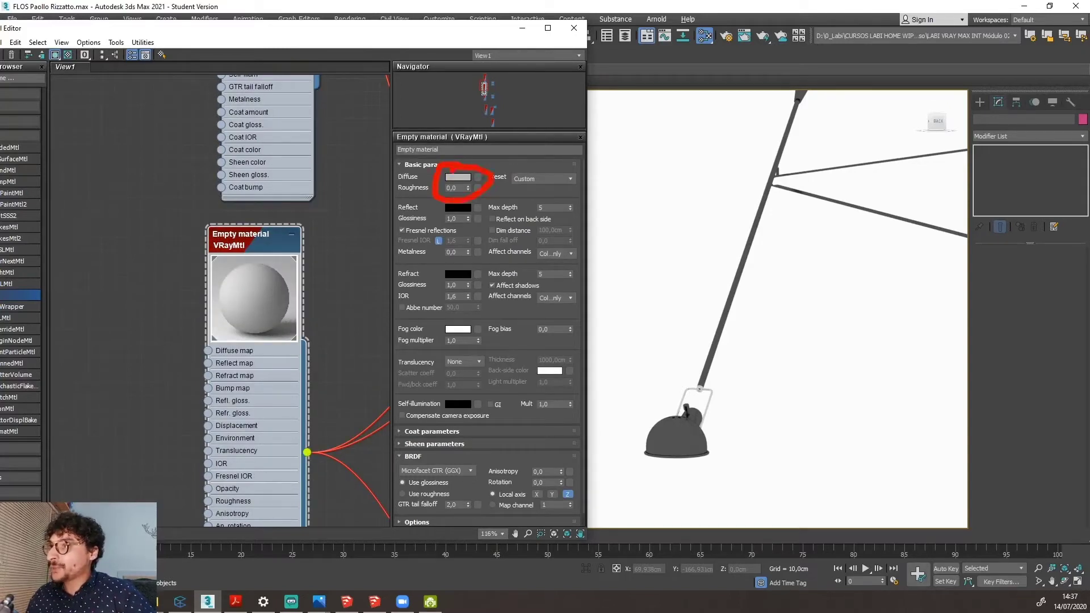
left_click(457, 176)
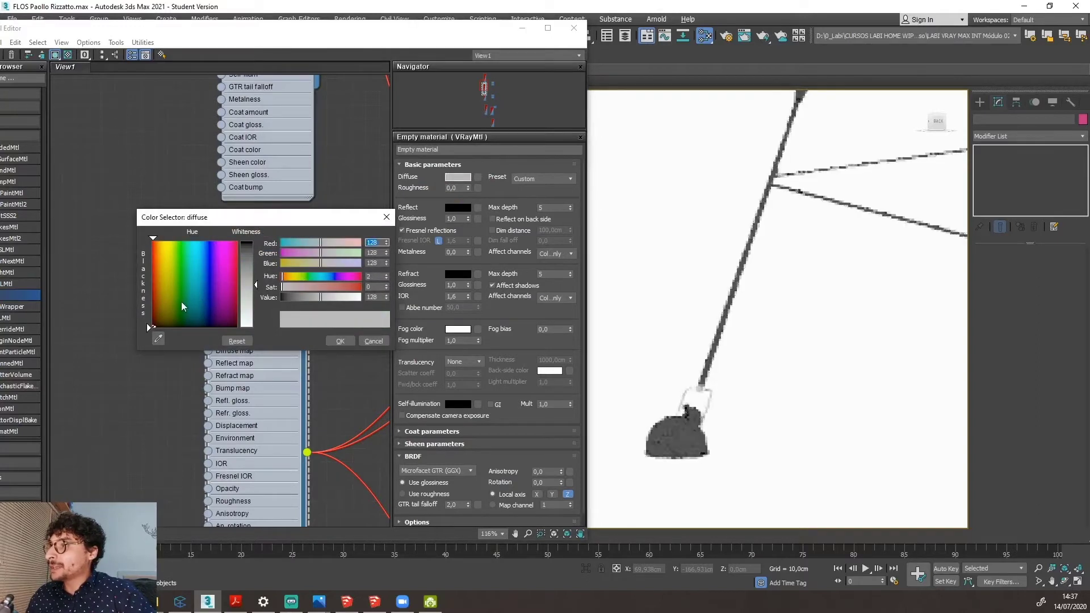
left_click_drag(182, 301, 152, 241)
left_click_drag(250, 287, 250, 241)
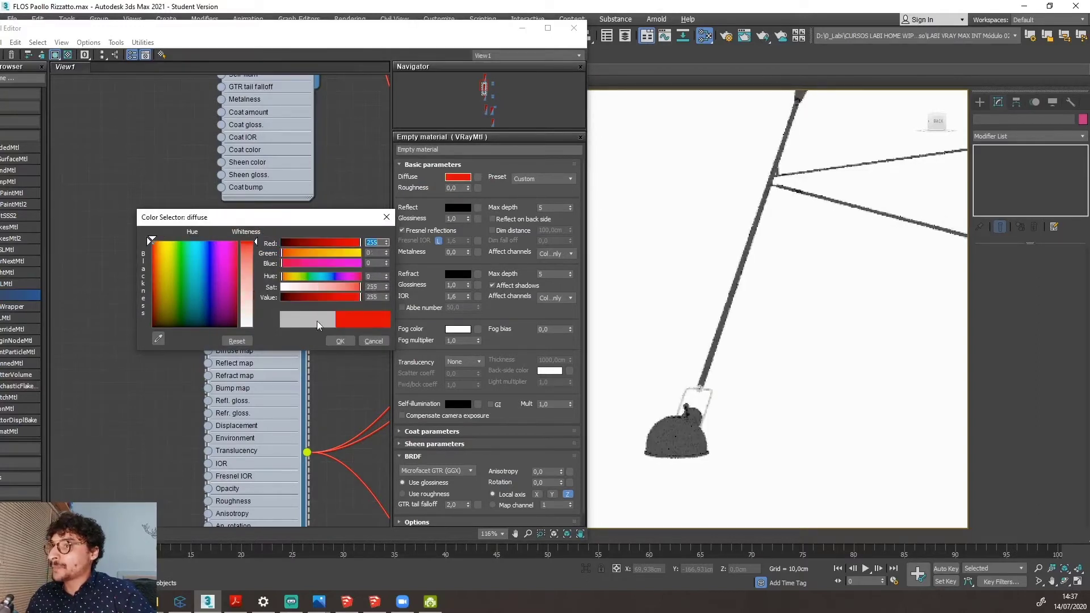
left_click(340, 340)
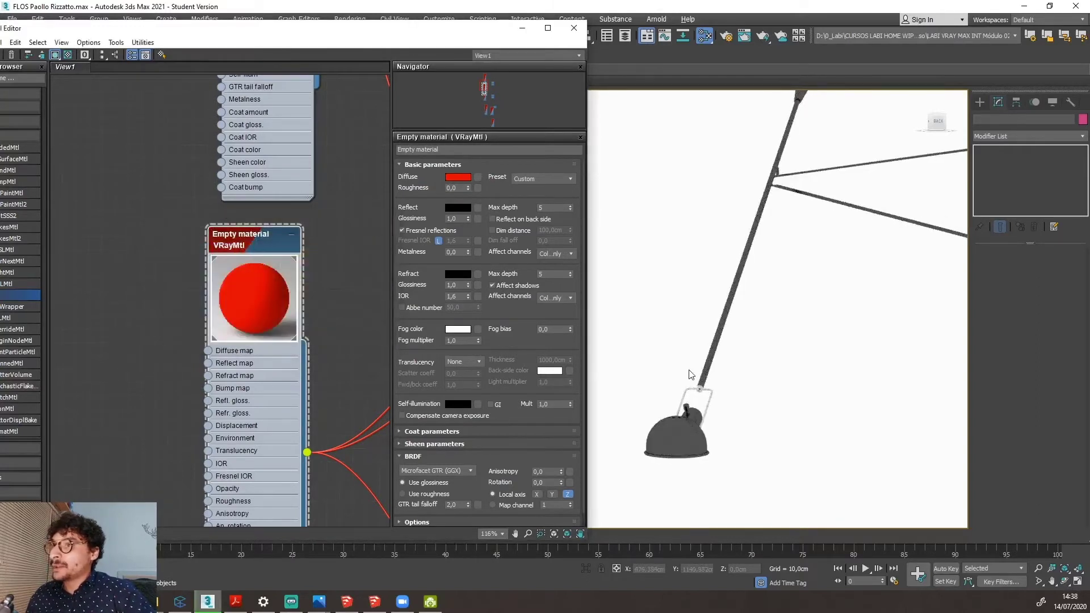
Examine the lampshade's interior around the bulb and socket in the interactive render to identify the parts using the red Empty material.
left_click(712, 350)
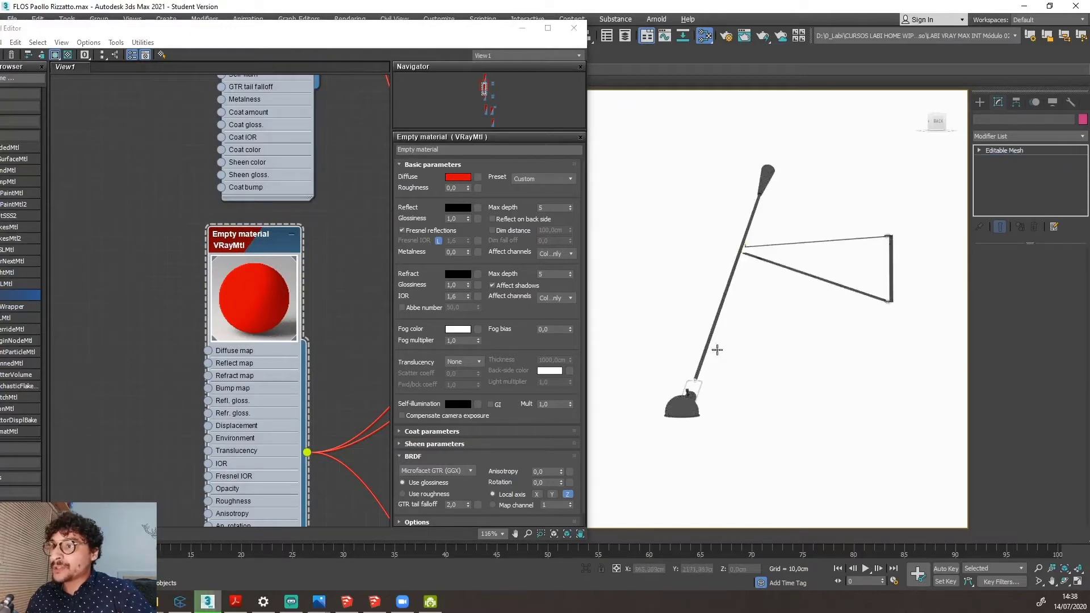
right_click(754, 306)
scroll(749, 316, "up", 5)
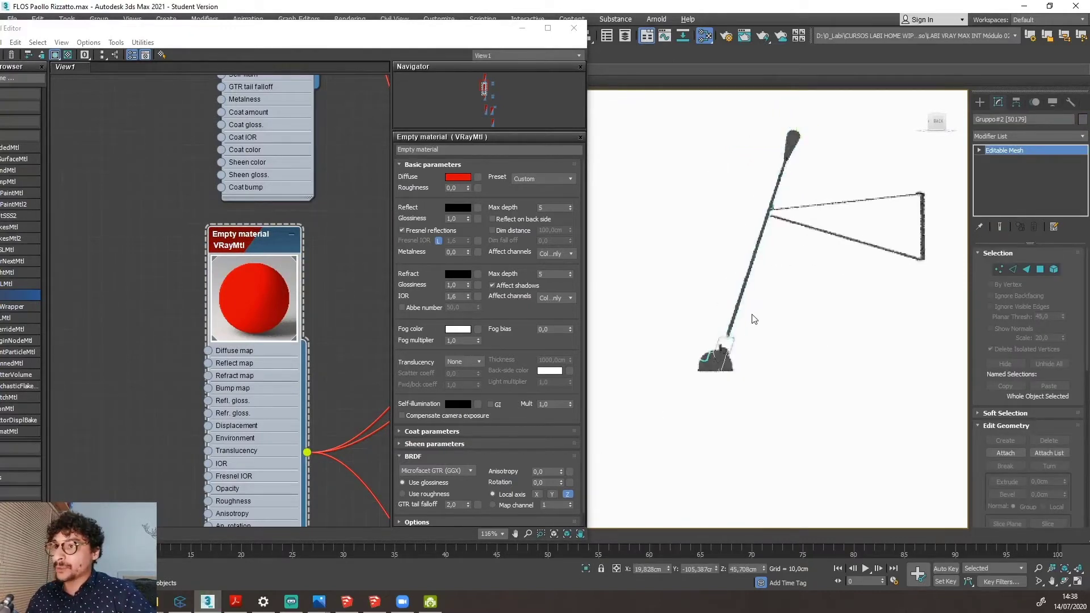
middle_click_drag(696, 317, 728, 288, "alt")
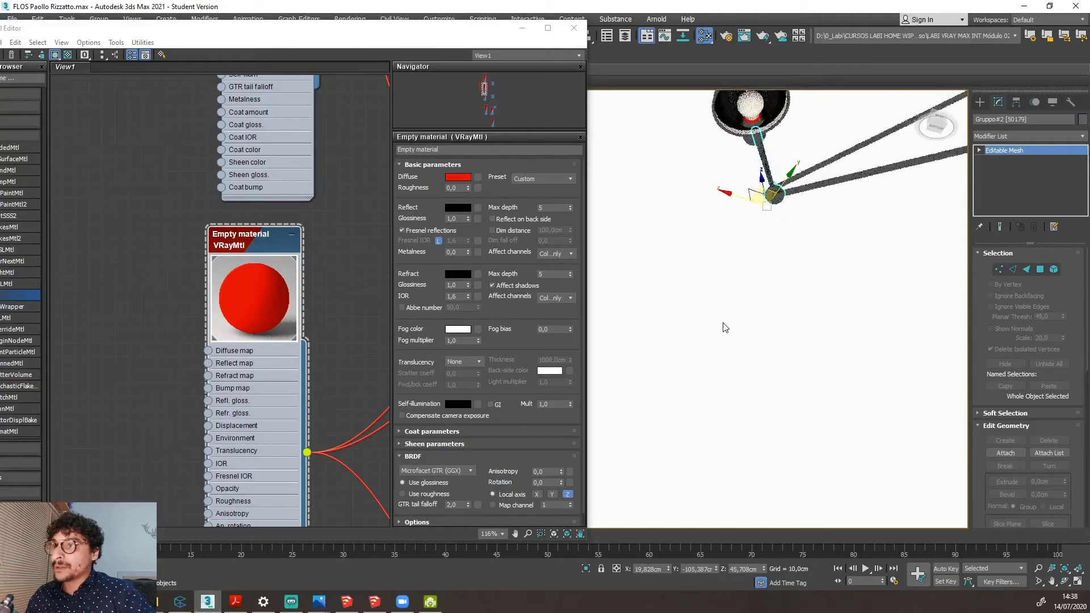
scroll(761, 130, "up", 4)
middle_click_drag(760, 129, 767, 168, "alt")
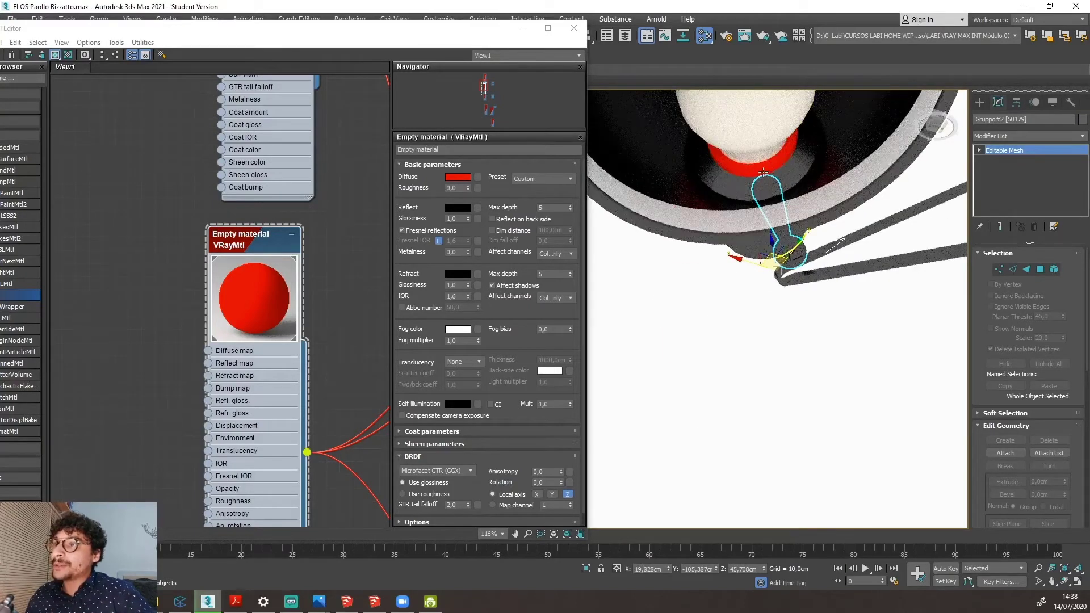
left_click(755, 260)
scroll(755, 261, "down", 4)
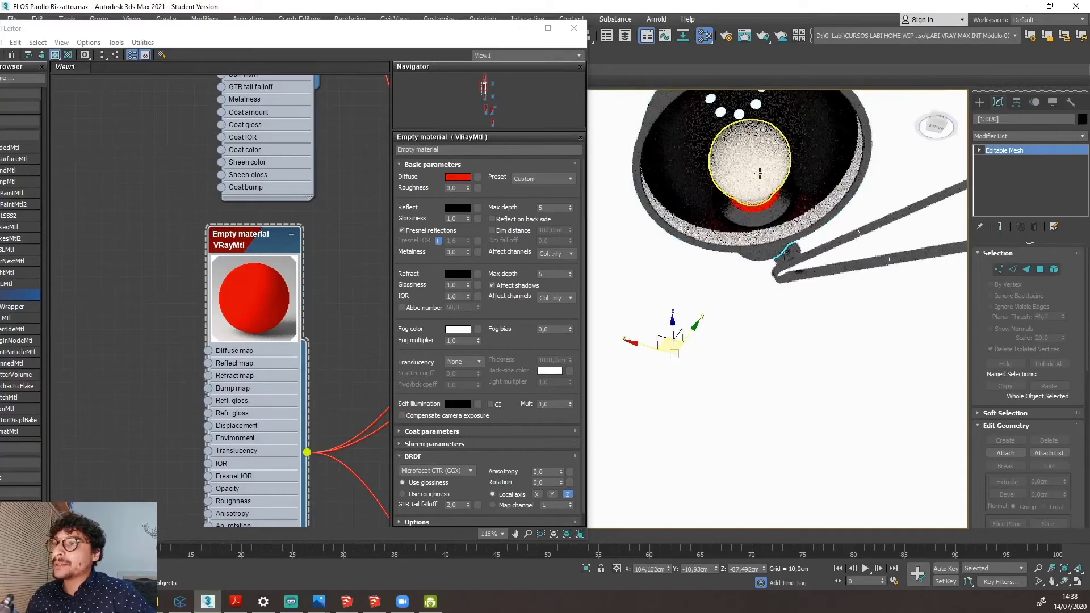
left_click(740, 188)
mouse_move(740, 188)
middle_mouse_down("alt")
mouse_move(720, 158)
mouse_move(735, 182)
middle_mouse_up("alt")
scroll(742, 194, "up", 2)
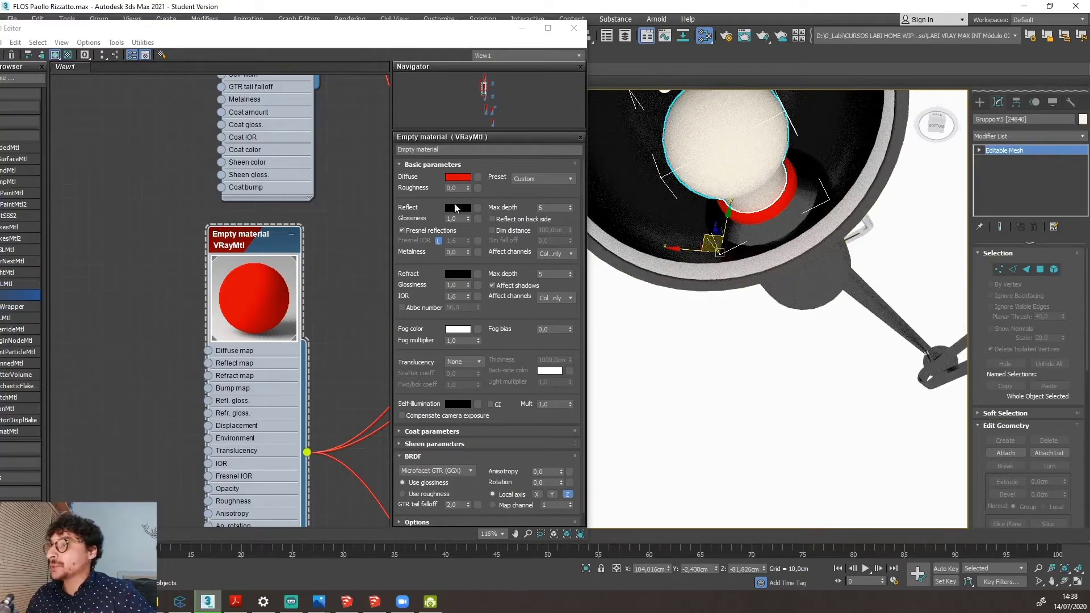
scroll(218, 279, "down", 8)
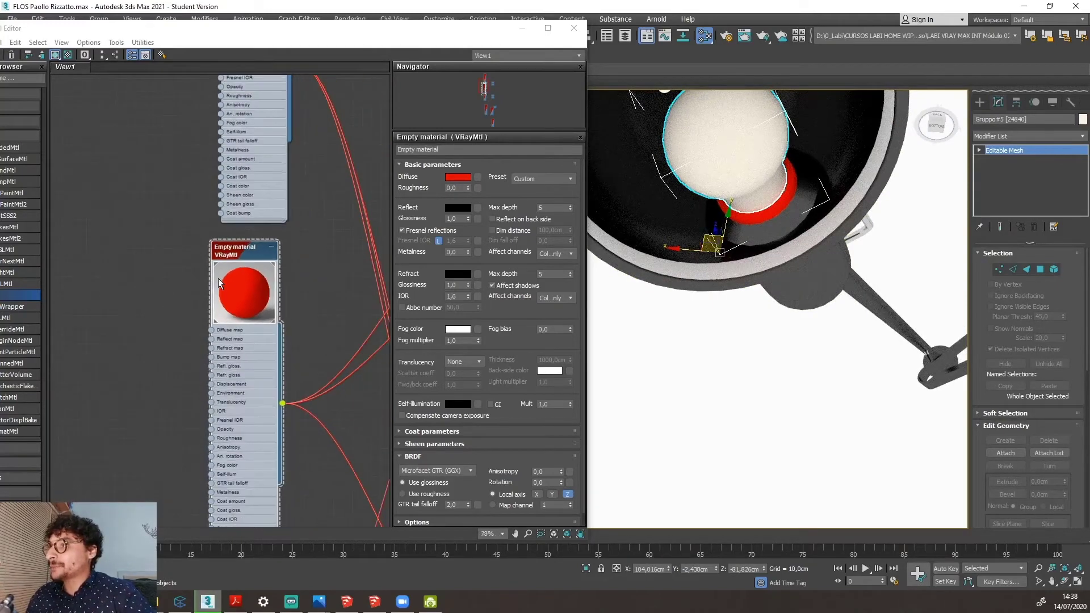
scroll(244, 274, "up", 5)
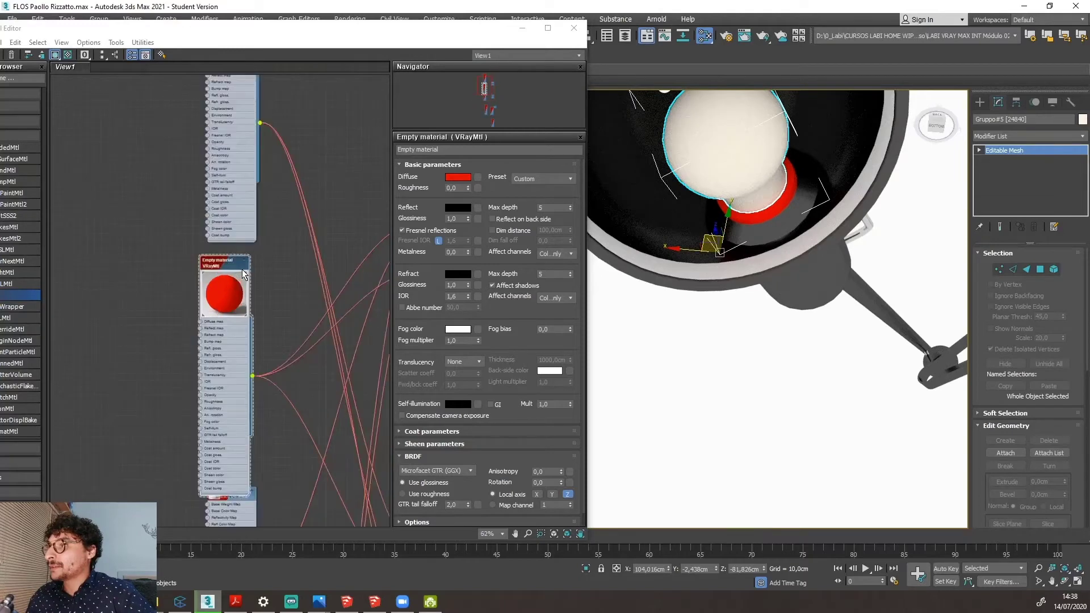
scroll(234, 280, "down", 3)
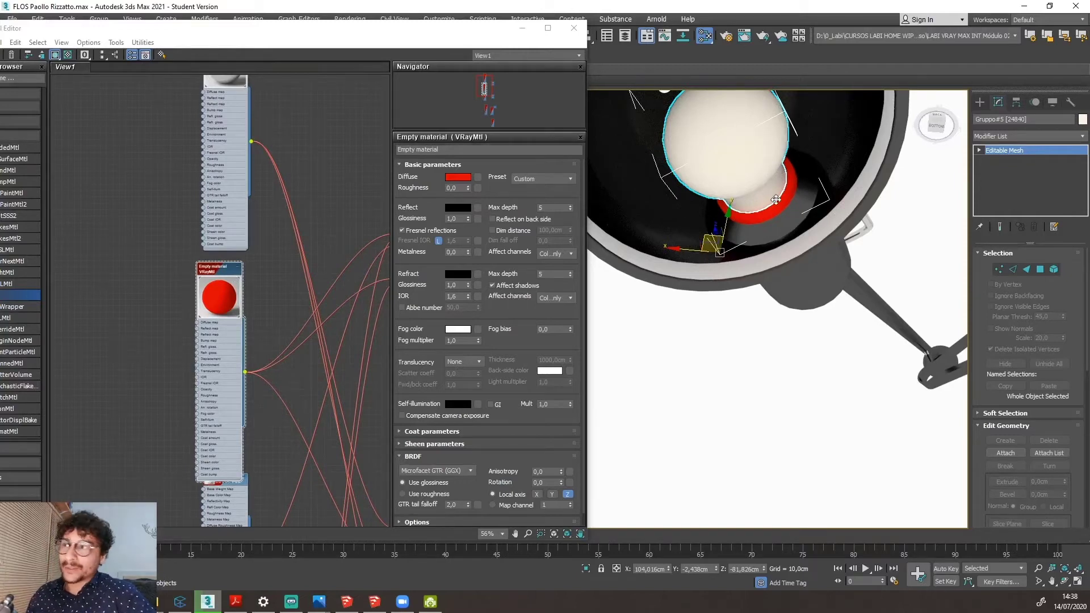
scroll(292, 284, "down", 3)
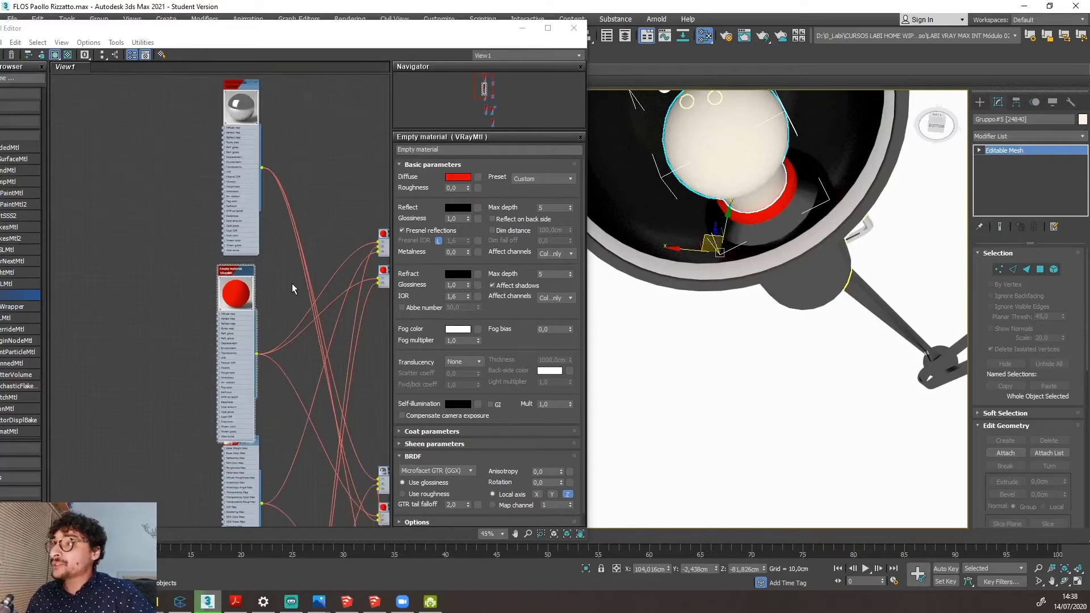
scroll(244, 215, "up", 3)
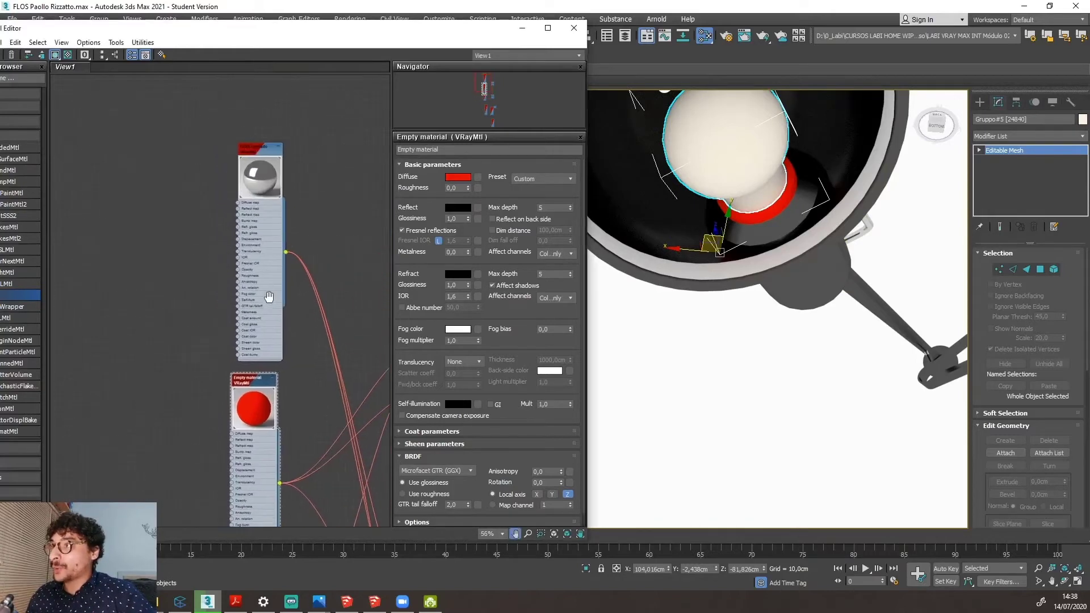
mouse_move(328, 353)
left_mouse_down()
mouse_move(270, 399)
mouse_move(302, 384)
left_mouse_up()
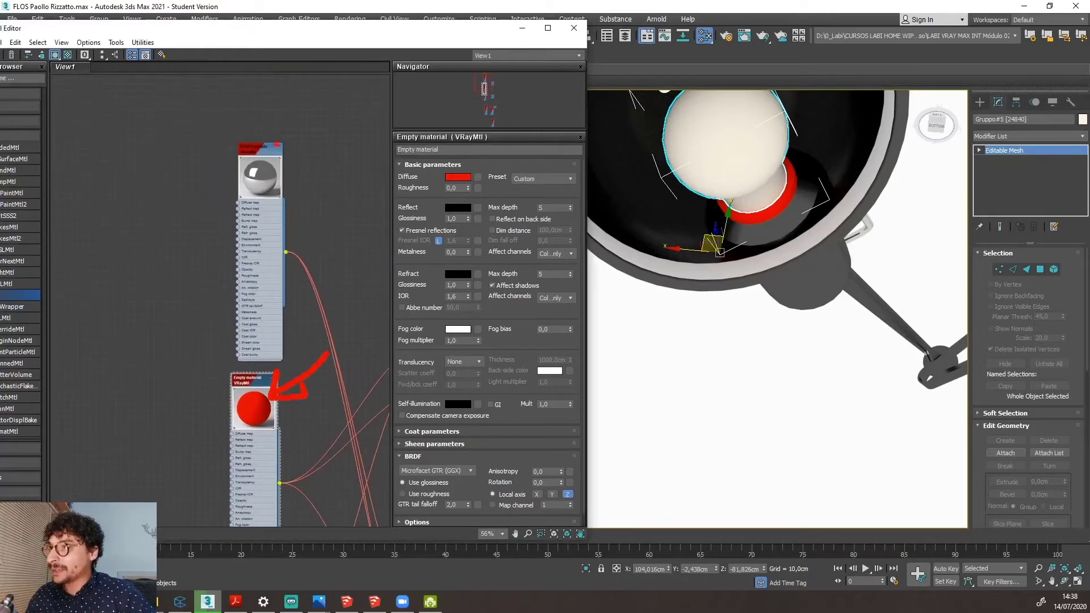
mouse_move(251, 148)
left_mouse_down()
mouse_move(206, 165)
mouse_move(244, 449)
left_mouse_up()
left_click_drag(244, 448, 209, 469)
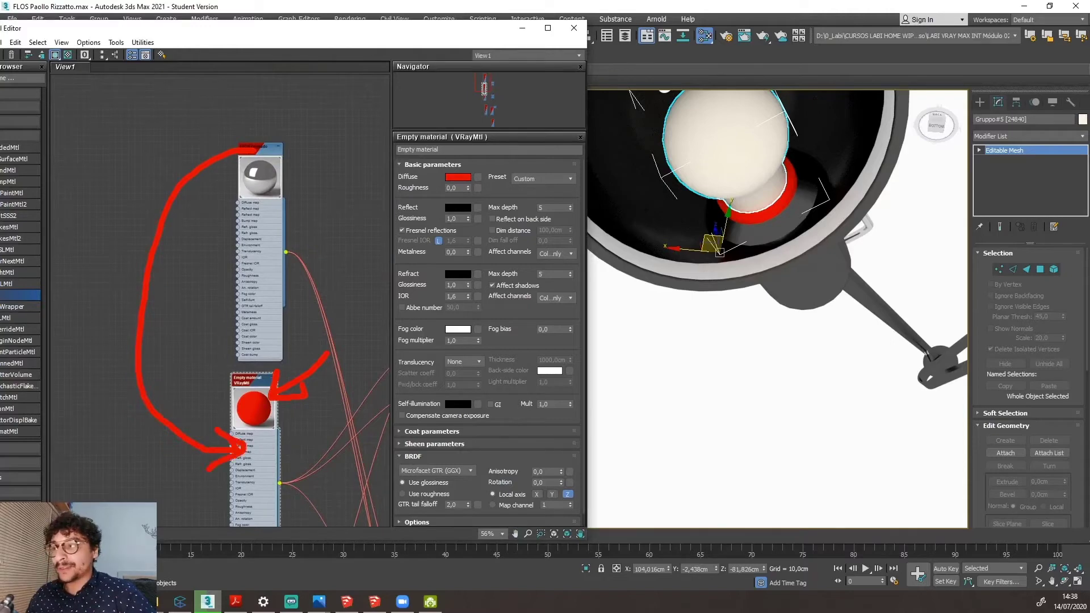
key("Escape")
Replace the red Empty material node with the existing FLOS cromado (VRayMtl) scene material listed under MultiMat_2.
scroll(256, 405, "up", 8)
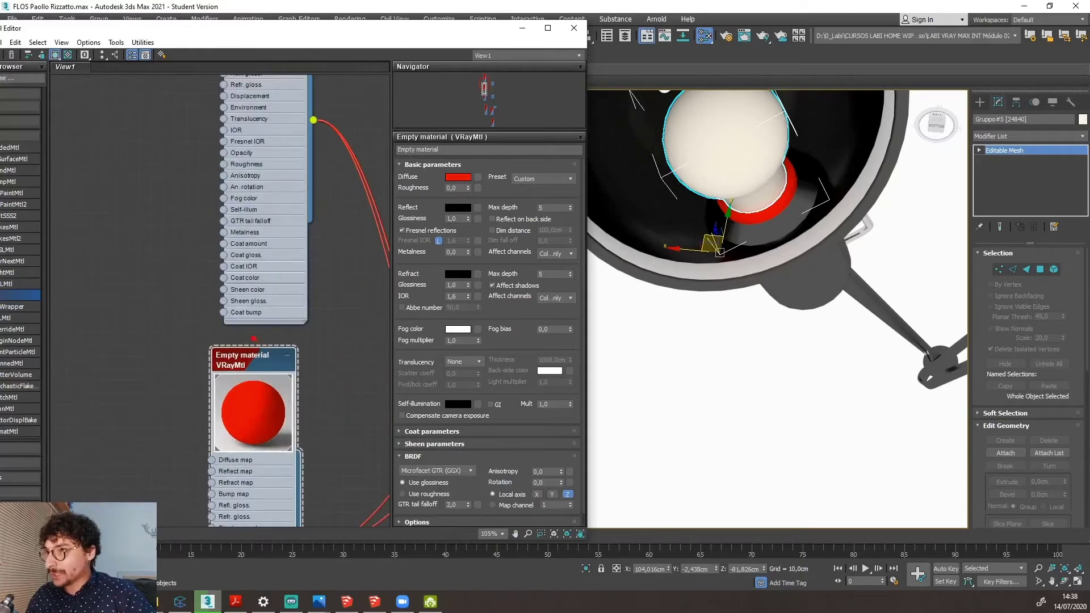
left_click_drag(254, 339, 266, 339)
key("Escape")
right_click(231, 361)
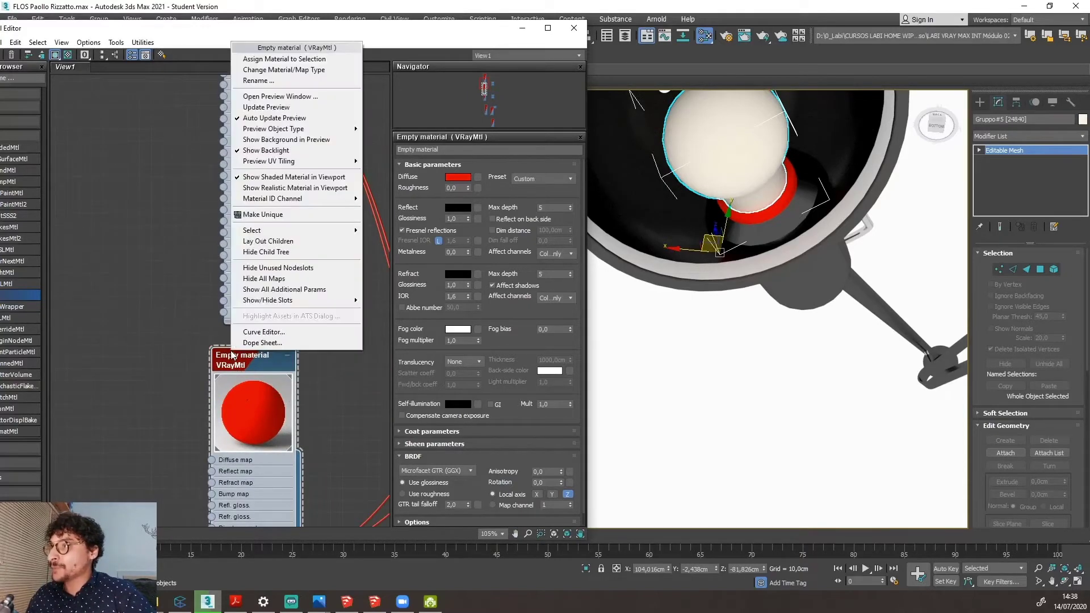
left_click(309, 70)
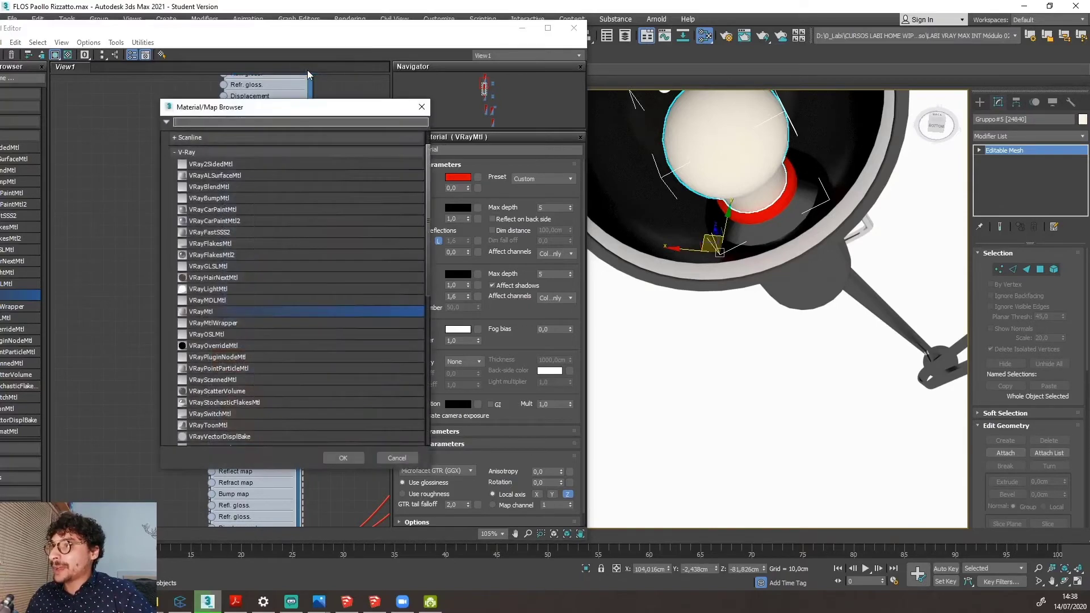
left_click(215, 153)
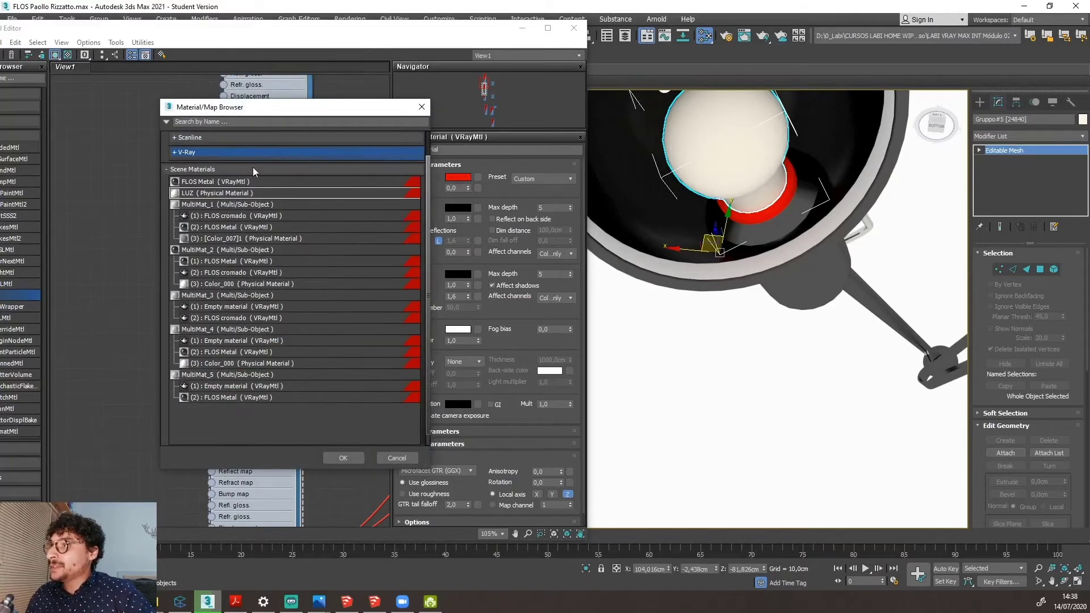
key("ctrl+2")
mouse_move(201, 161)
left_mouse_down()
mouse_move(262, 172)
mouse_move(211, 155)
left_mouse_up()
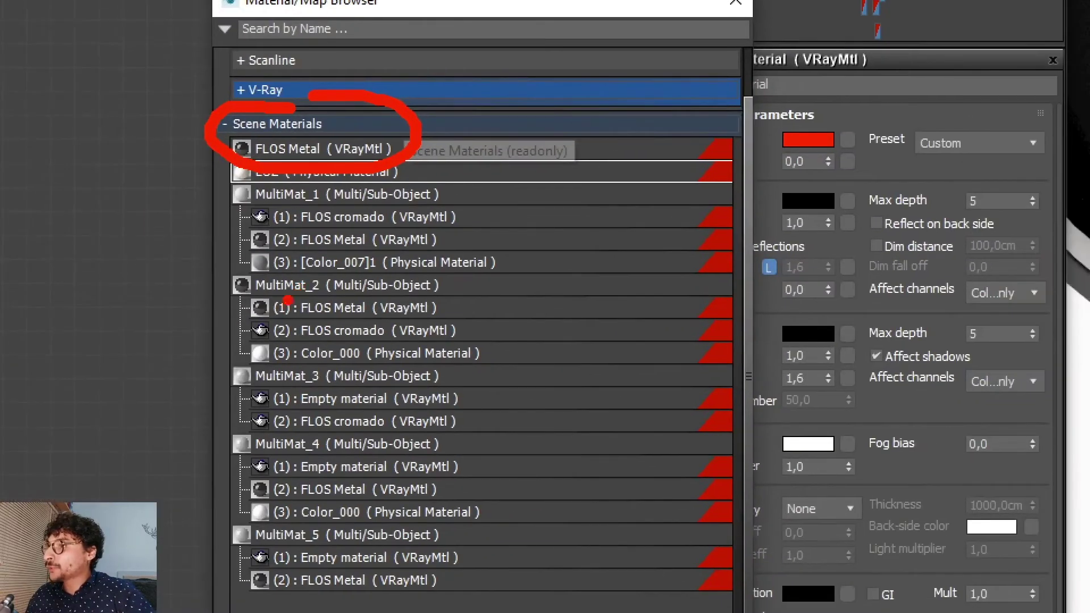
left_click_drag(194, 259, 233, 284)
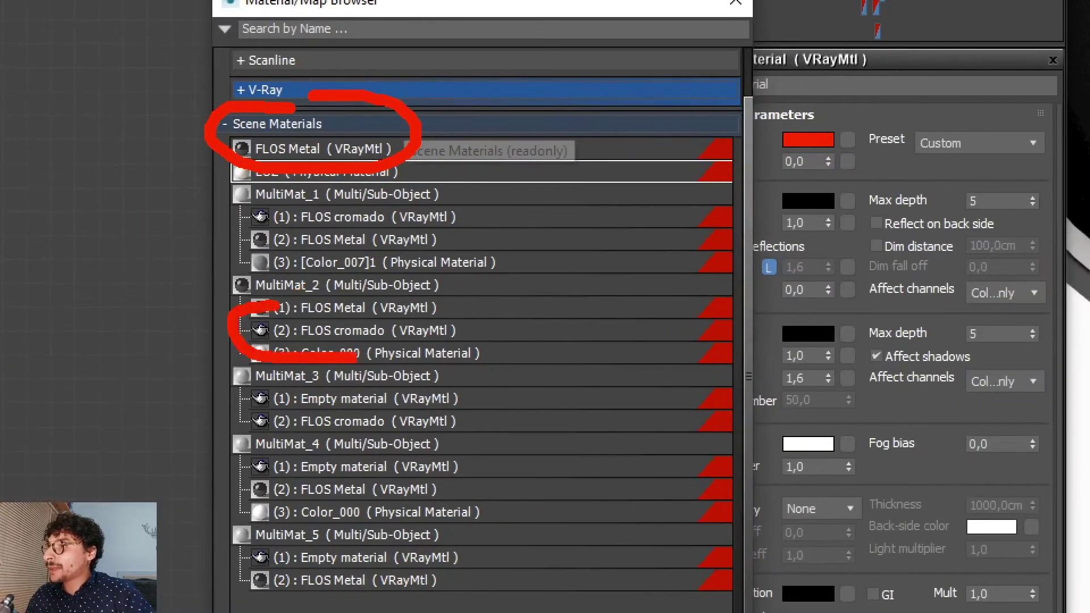
mouse_move(358, 355)
left_mouse_down()
mouse_move(307, 295)
mouse_move(245, 301)
left_mouse_up()
key("Escape")
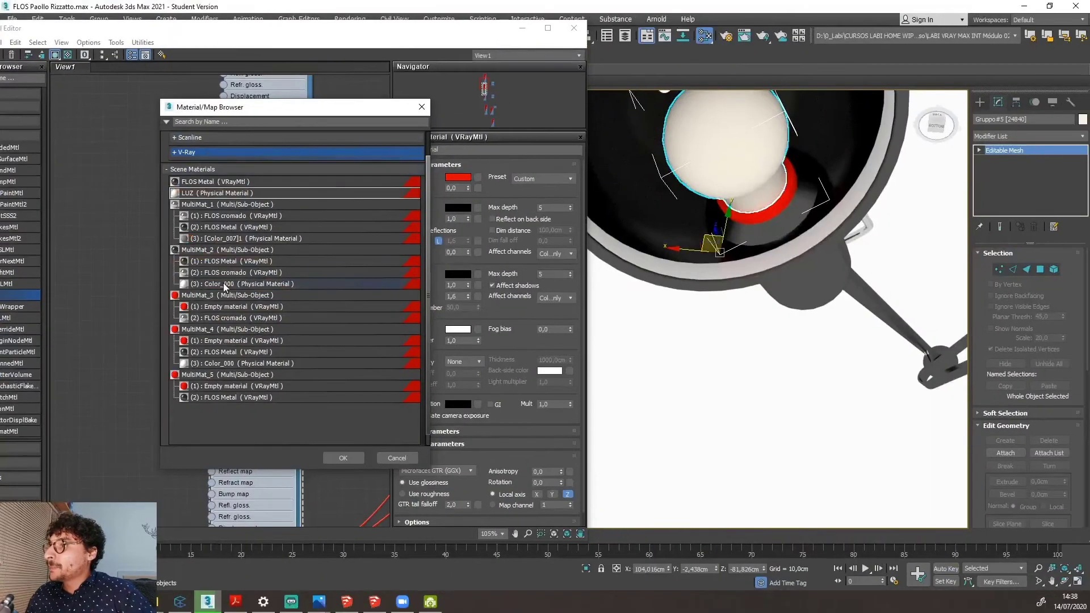
left_click(250, 273)
left_click(343, 457)
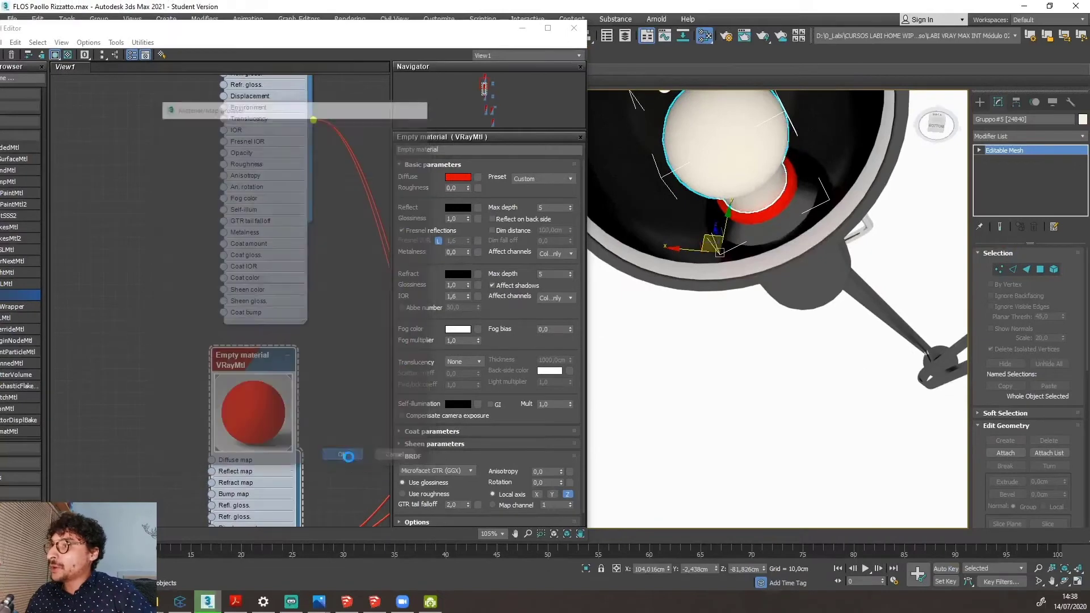
left_click(514, 328)
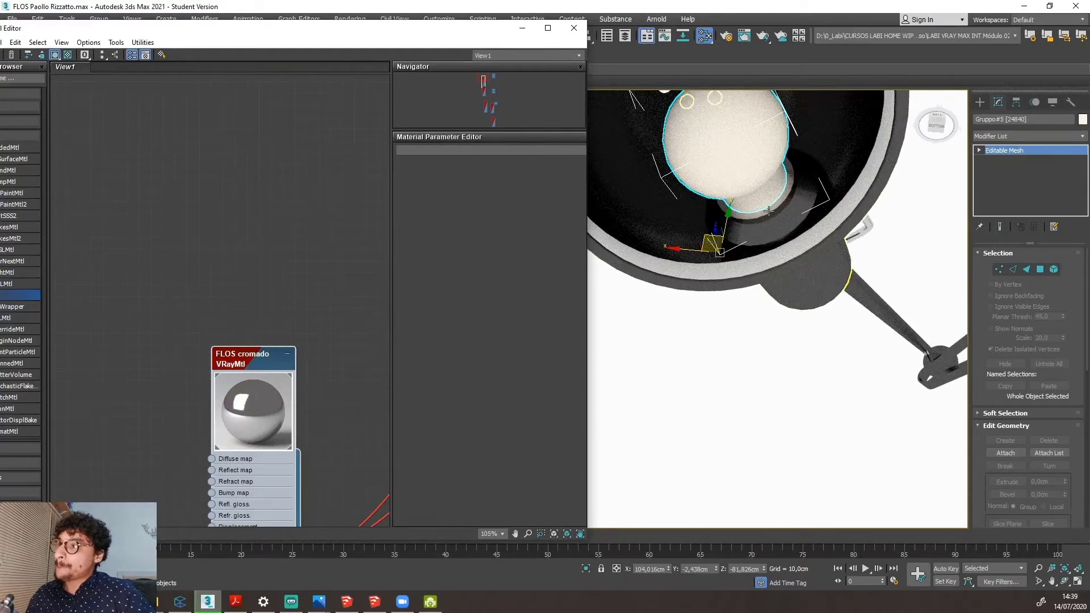
scroll(794, 334, "down", 3)
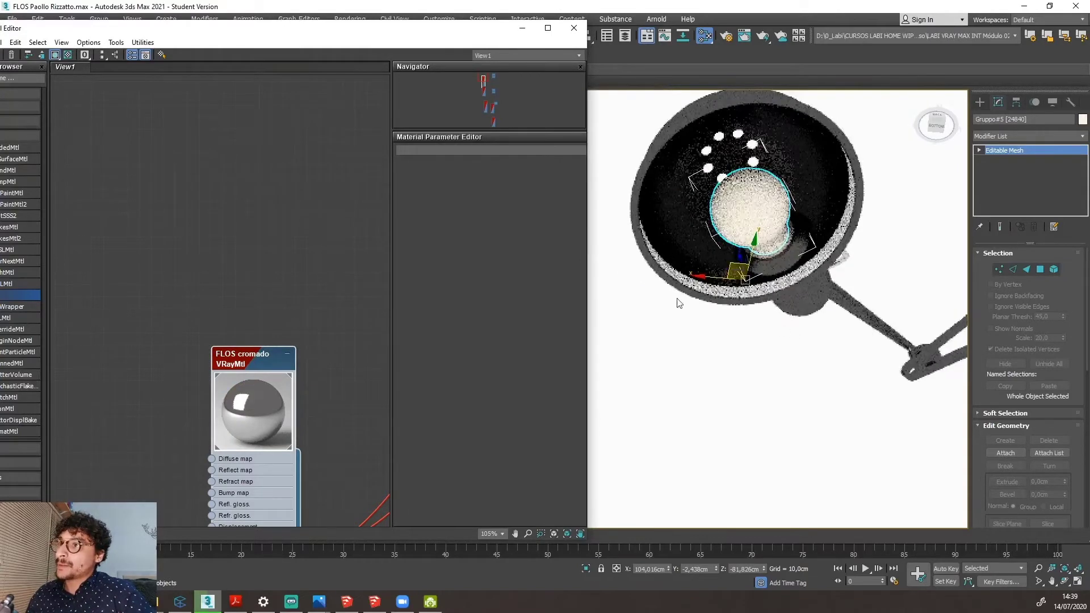
Look through the lamp's material nodes in the graph, comparing the V-Ray materials with the remaining Physical Materials.
scroll(260, 273, "down", 6)
scroll(253, 269, "down", 2)
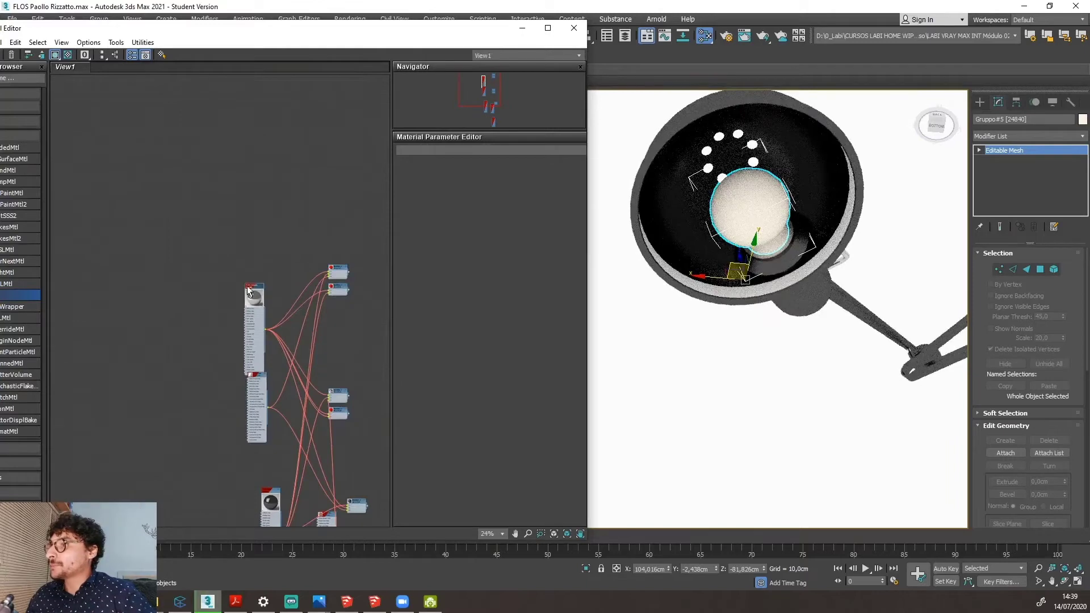
scroll(257, 295, "up", 4)
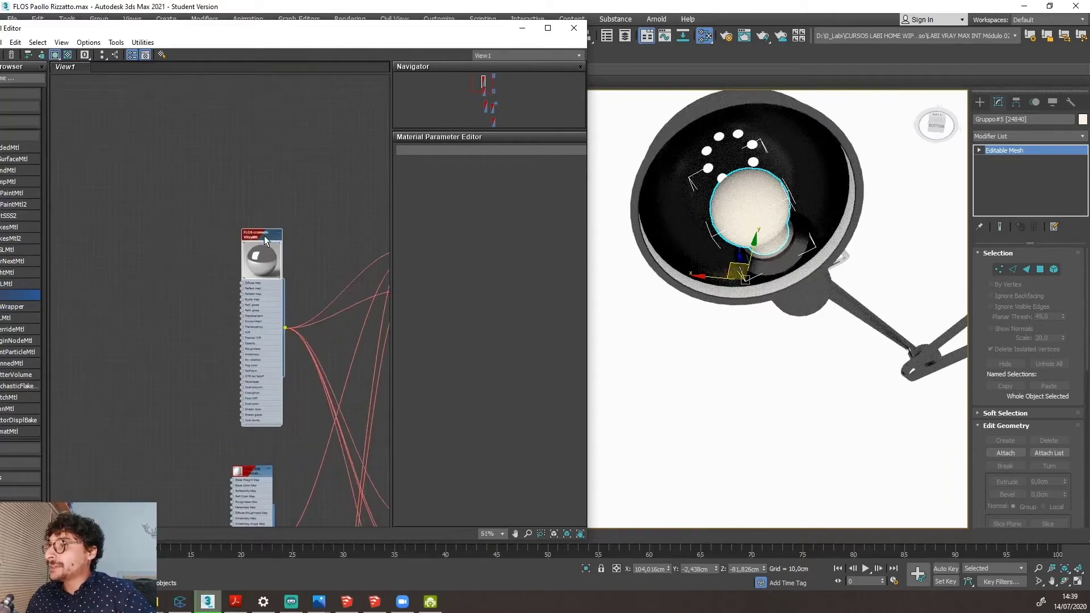
scroll(253, 258, "down", 4)
scroll(264, 294, "up", 3)
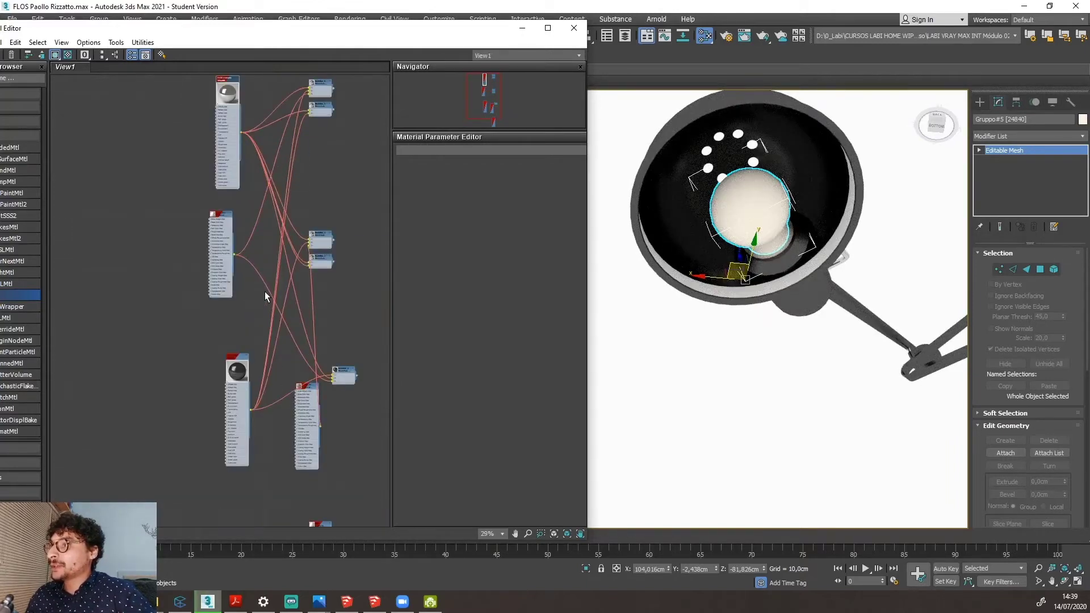
scroll(264, 291, "up", 2)
scroll(266, 291, "down", 2)
scroll(232, 236, "up", 5)
left_click_drag(203, 190, 230, 205)
scroll(217, 205, "down", 3)
scroll(217, 205, "down", 1)
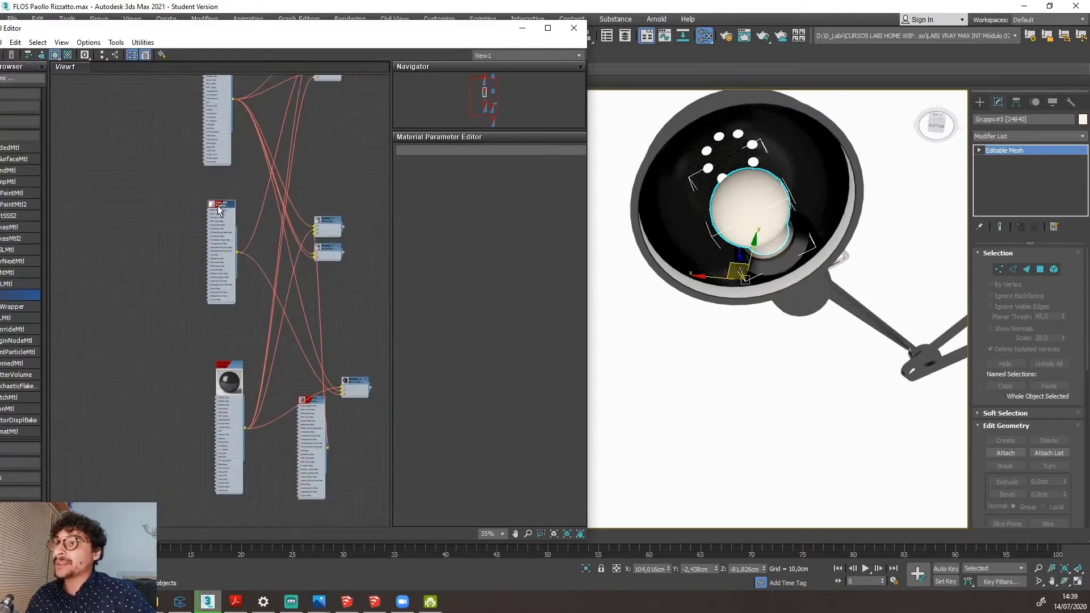
scroll(217, 205, "down", 2)
scroll(261, 306, "up", 5)
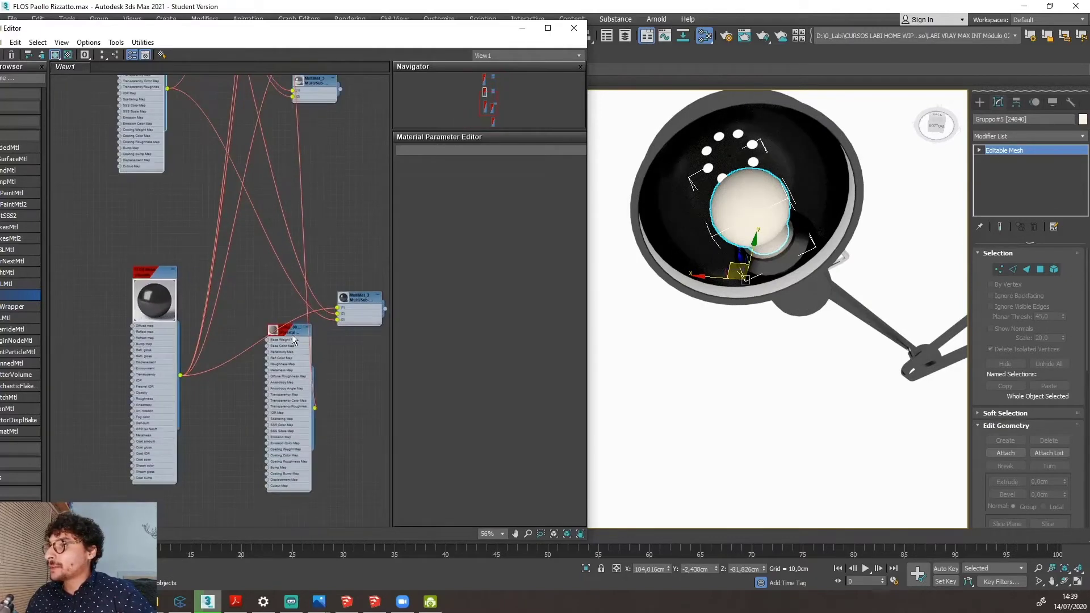
scroll(291, 337, "down", 4)
scroll(214, 177, "up", 7)
Open the parameters of the Color_000 Physical Material and enlarge its node preview.
double_click(210, 164)
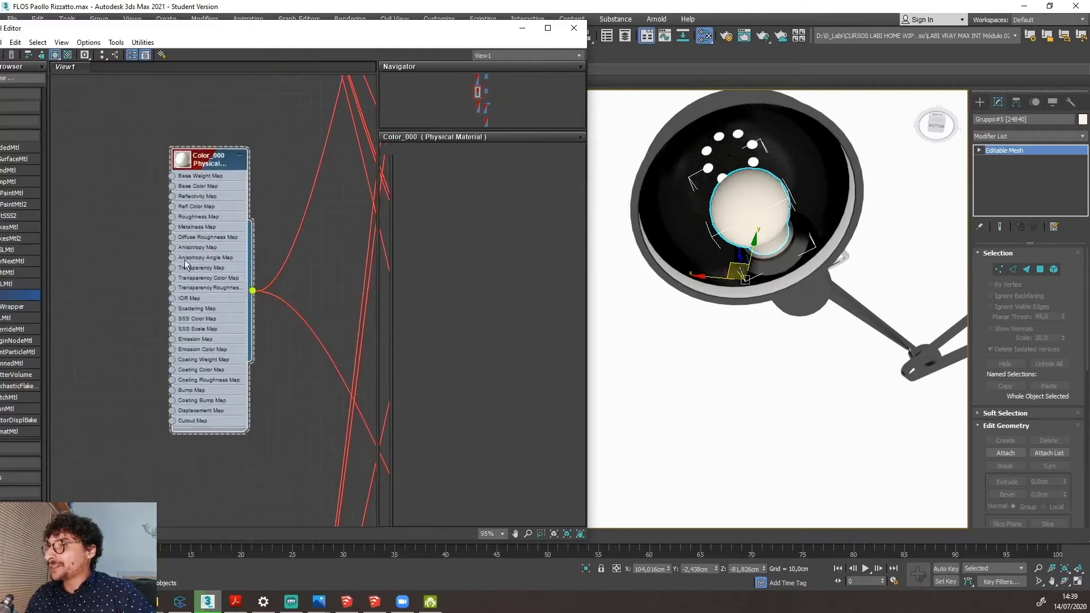
scroll(185, 260, "down", 3)
scroll(216, 197, "up", 3)
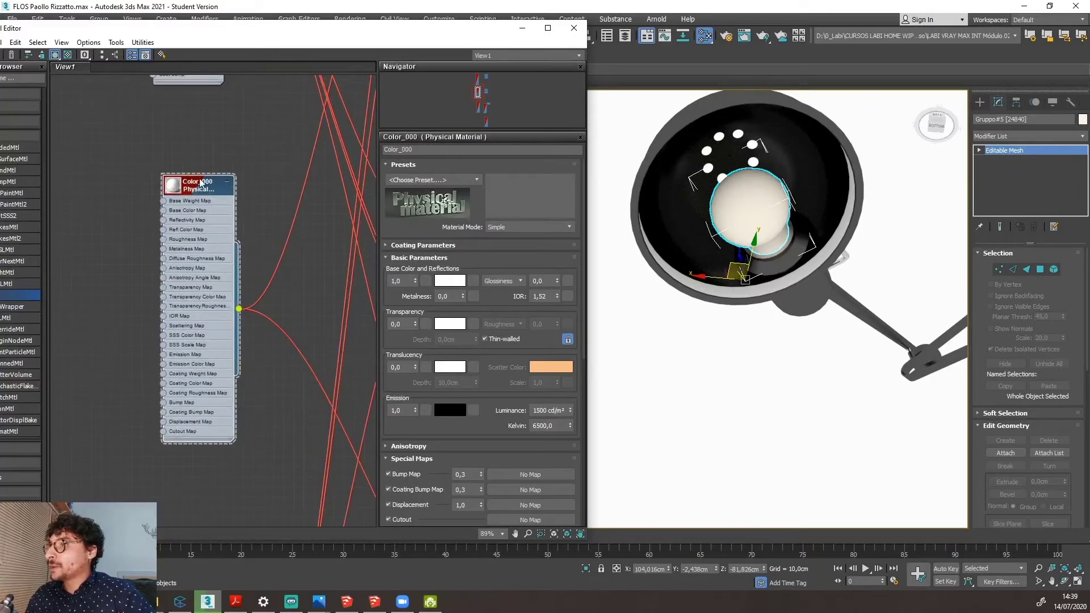
double_click(177, 189)
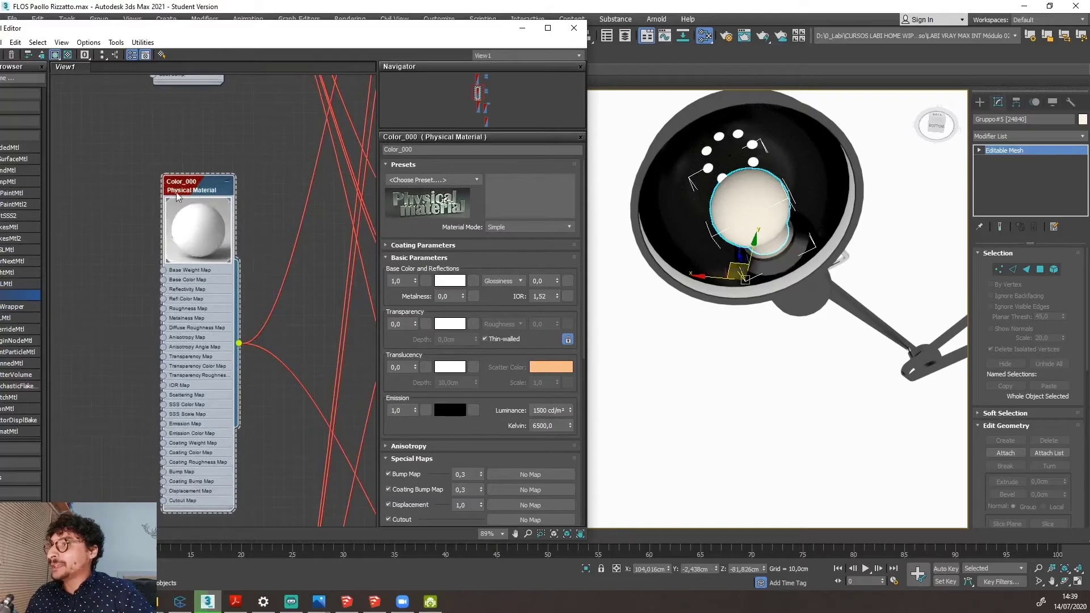
scroll(190, 195, "up", 4)
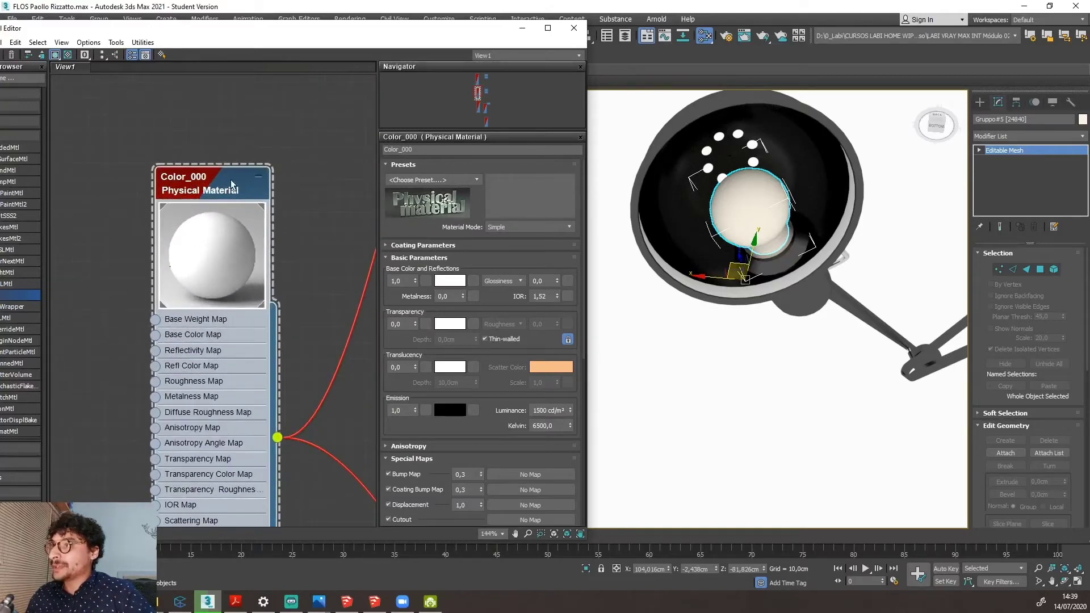
Change the Color_000 material type to VRayMtl, then open its parameters and enlarge its node preview.
right_click(212, 191)
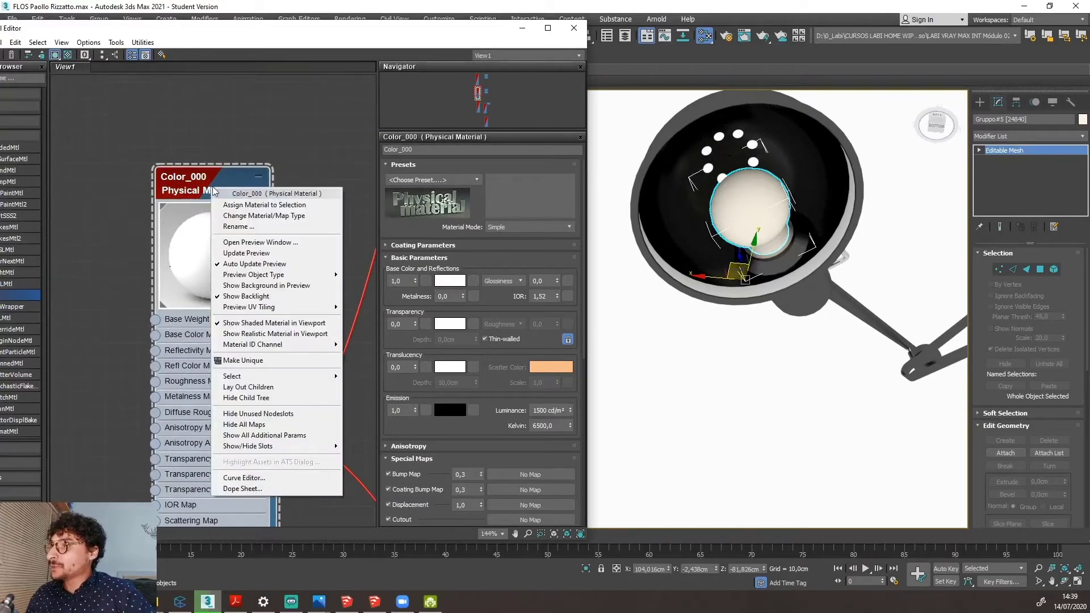
left_click(258, 216)
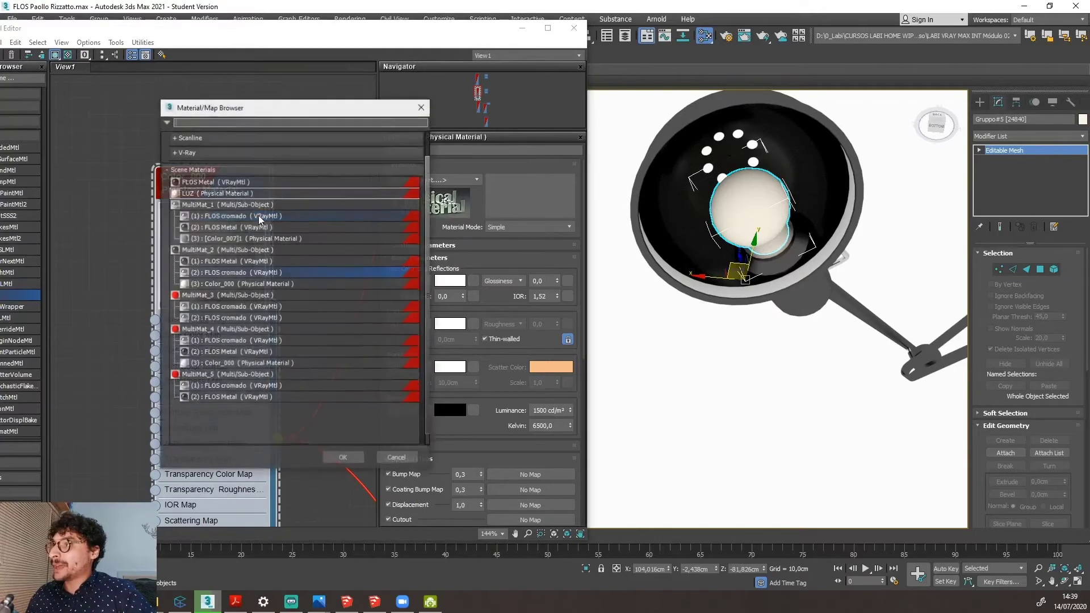
left_click(185, 152)
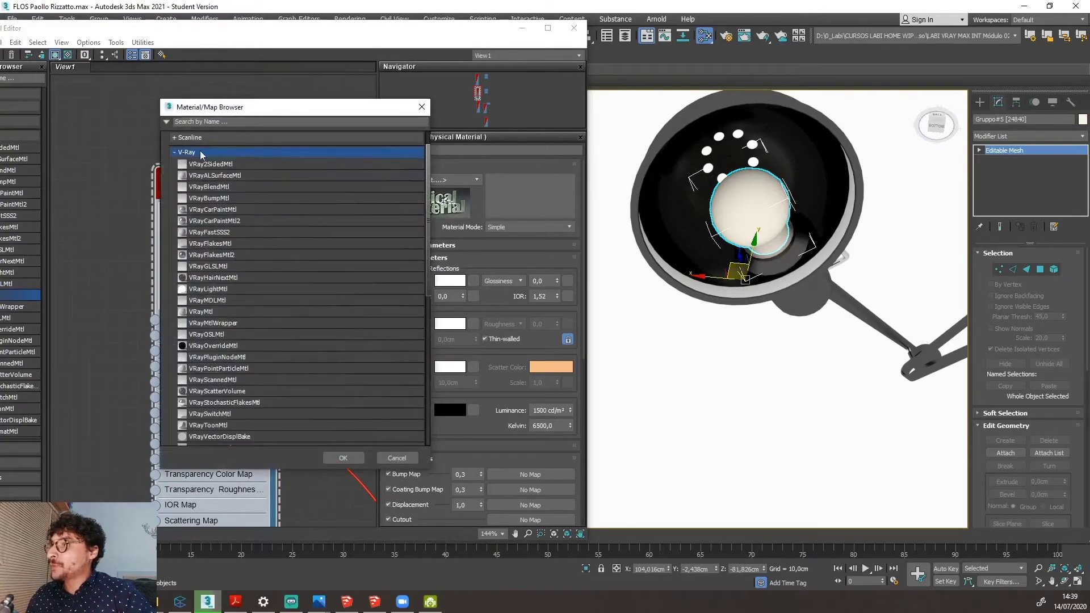
double_click(220, 313)
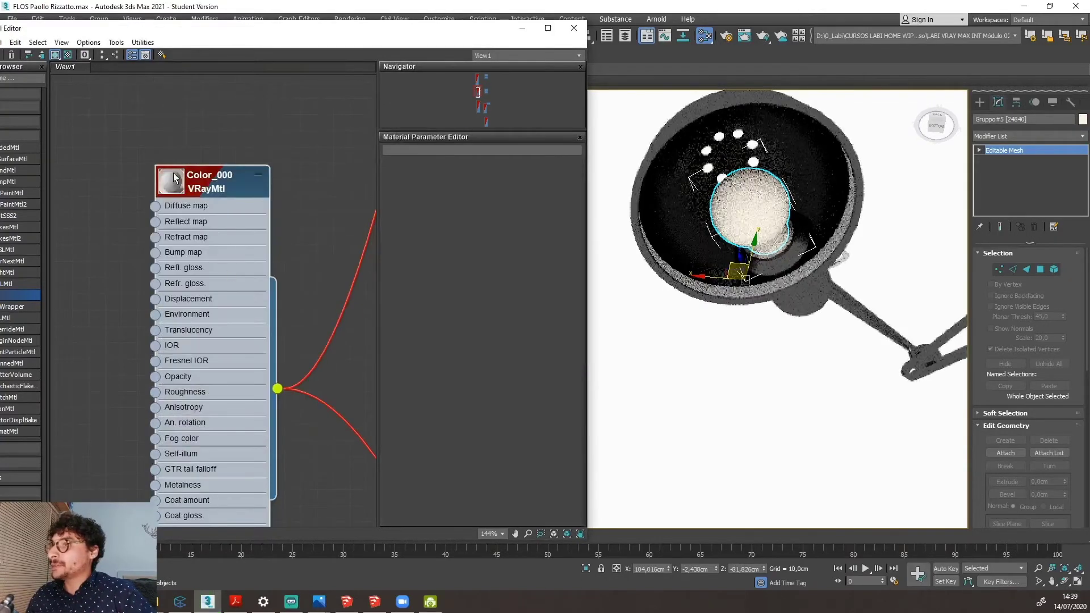
double_click(204, 192)
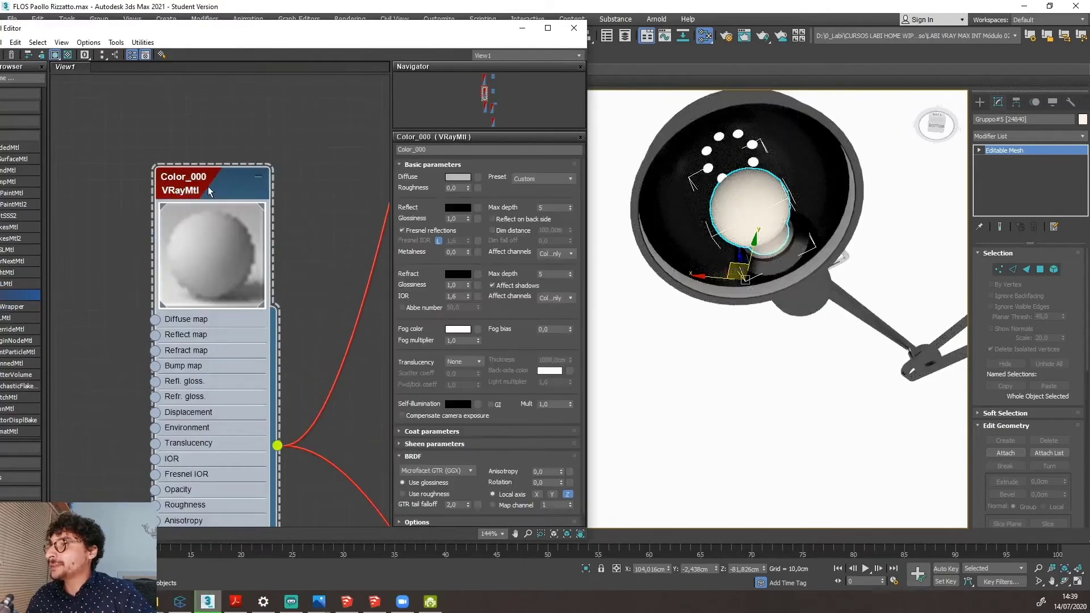
left_click_drag(208, 186, 218, 123)
scroll(224, 282, "down", 3)
scroll(224, 347, "up", 3)
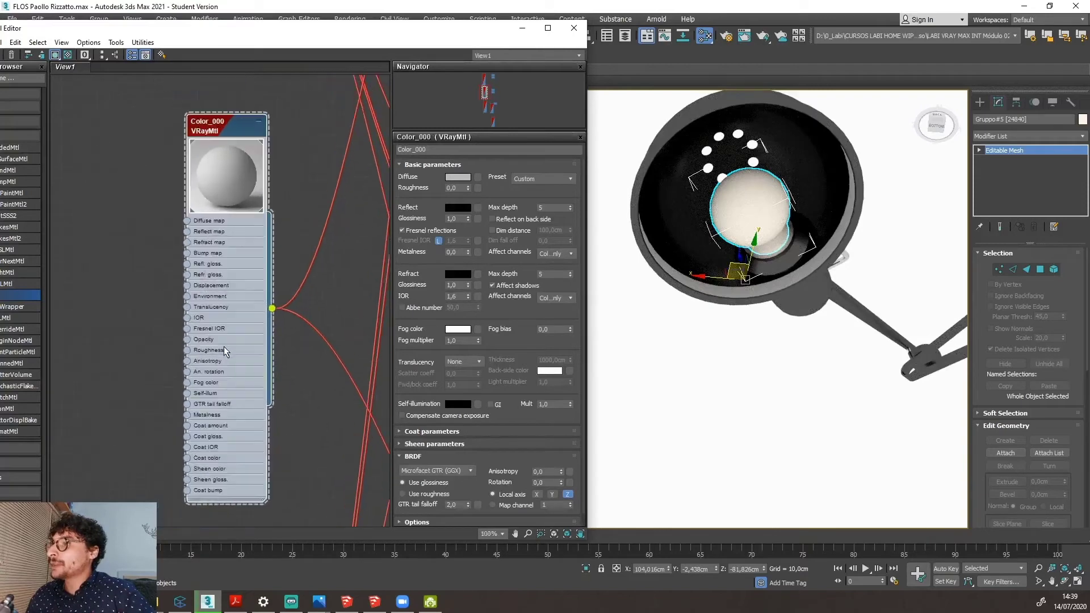
Set the Color_000 diffuse color to pure red (255, 0, 0).
left_click(453, 177)
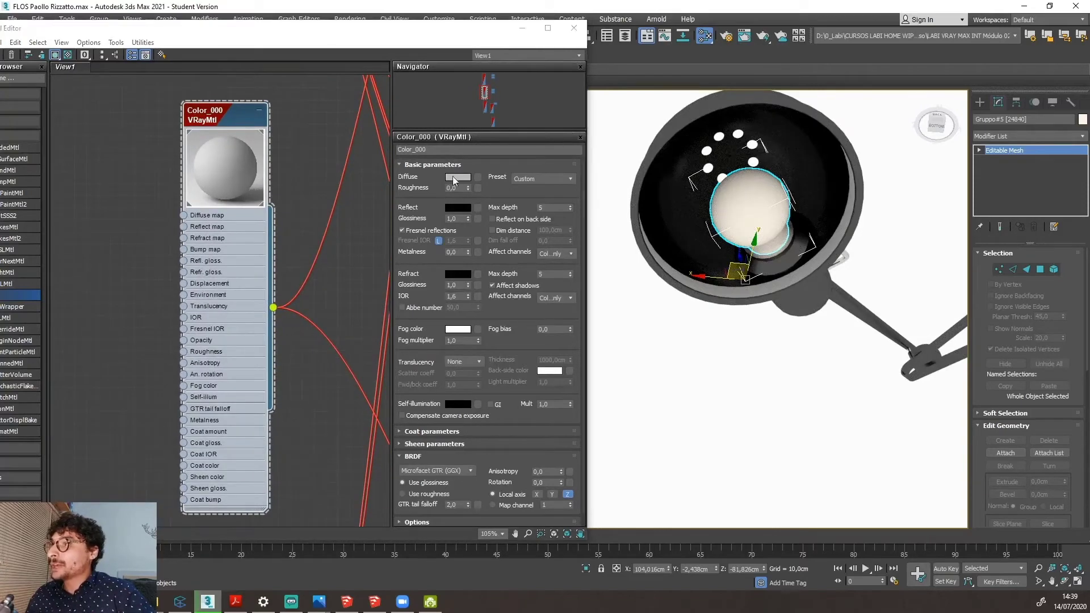
left_click(256, 284)
left_click_drag(269, 284, 258, 240)
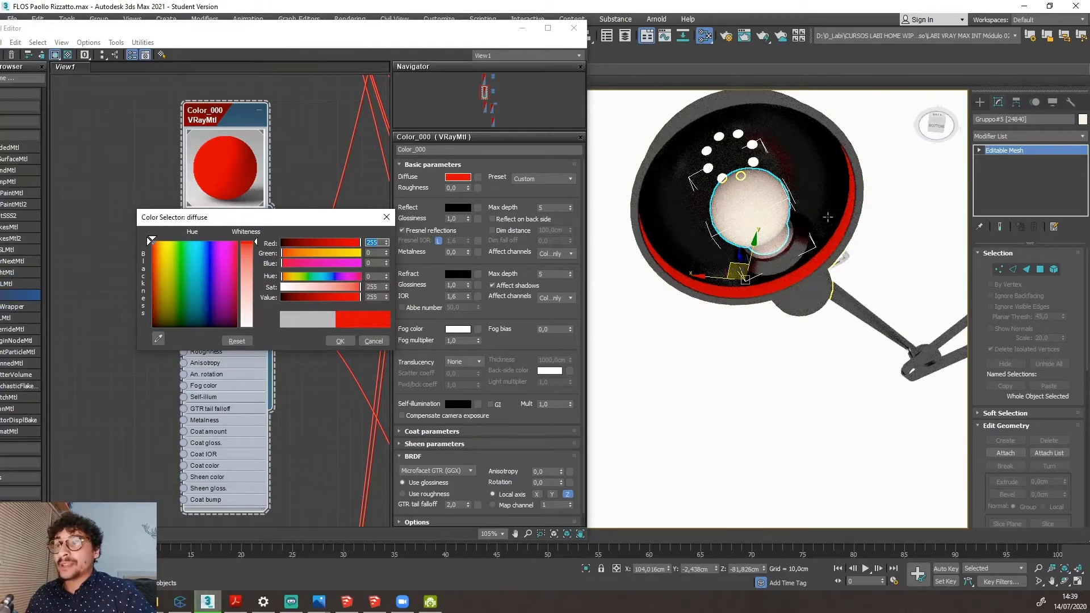
left_click(340, 340)
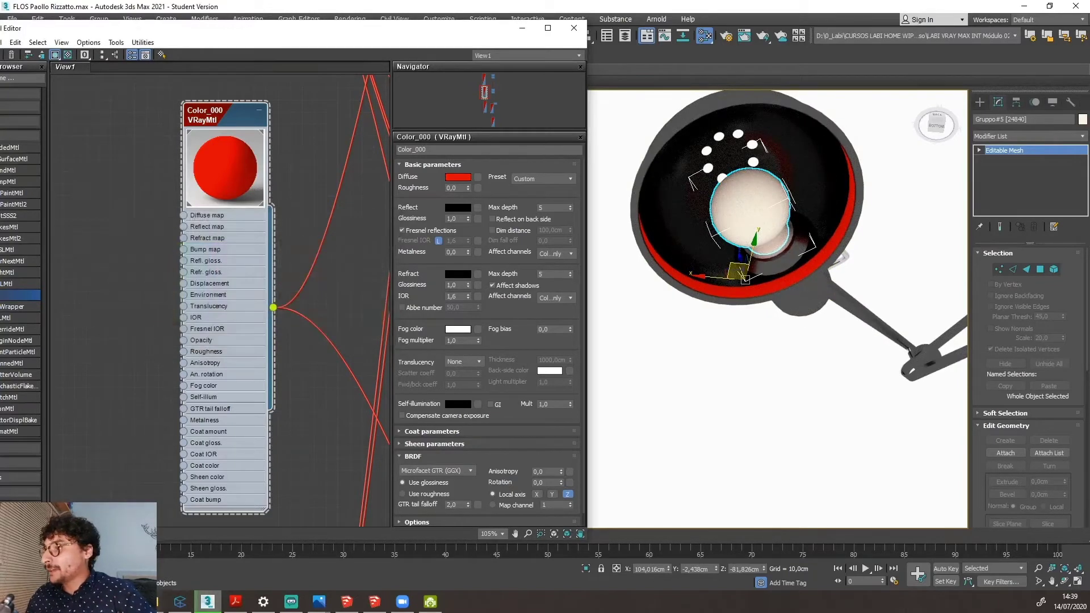
Switch to Chrome and browse the Google Images results for the Flos 265 wall lamp.
left_click(210, 540)
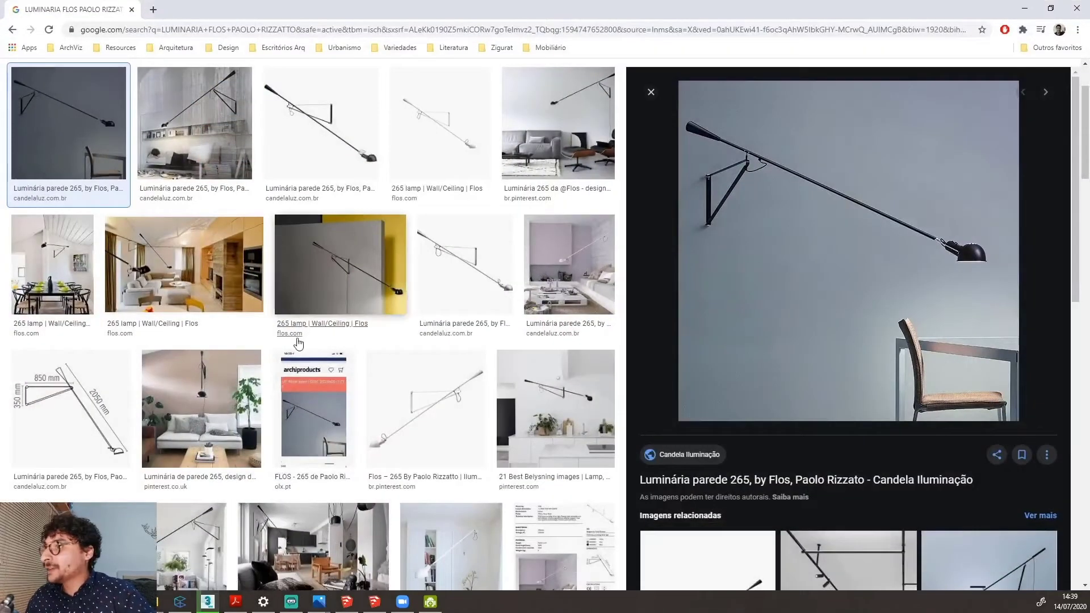
scroll(295, 342, "down", 2)
scroll(298, 343, "up", 4)
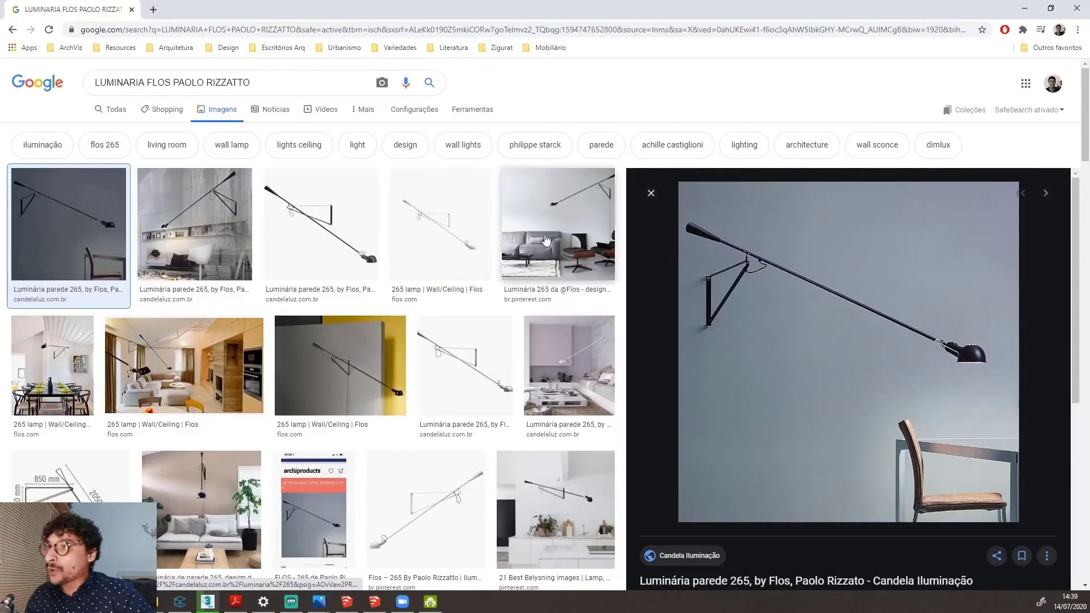
scroll(359, 348, "down", 10)
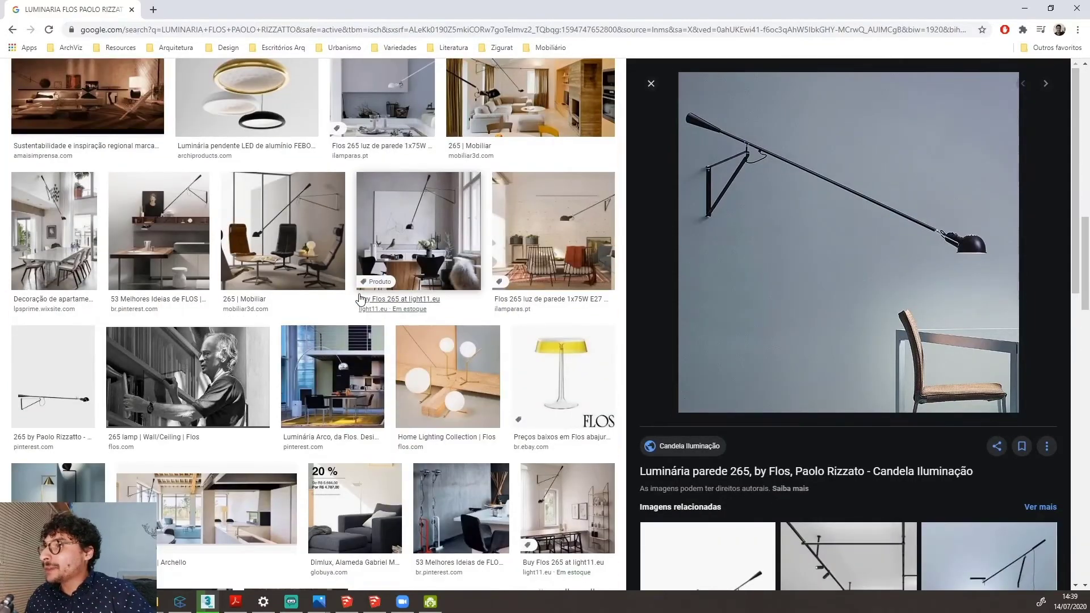
scroll(359, 299, "up", 10)
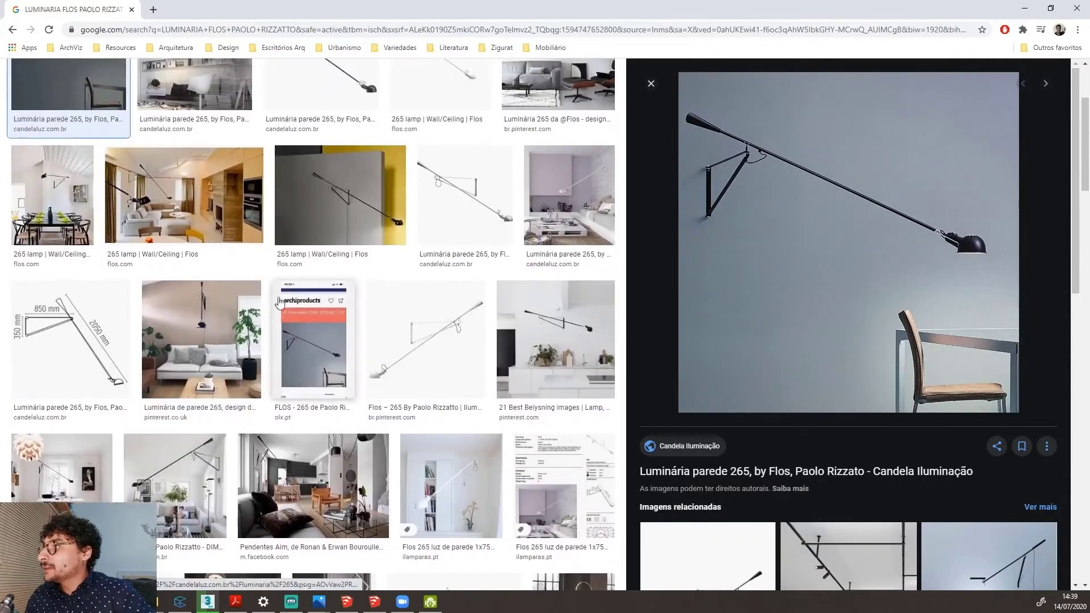
Preview several Flos 265 reference photos to examine the lamp head's finish, then return to 3ds Max.
left_click(93, 475)
scroll(178, 414, "up", 2)
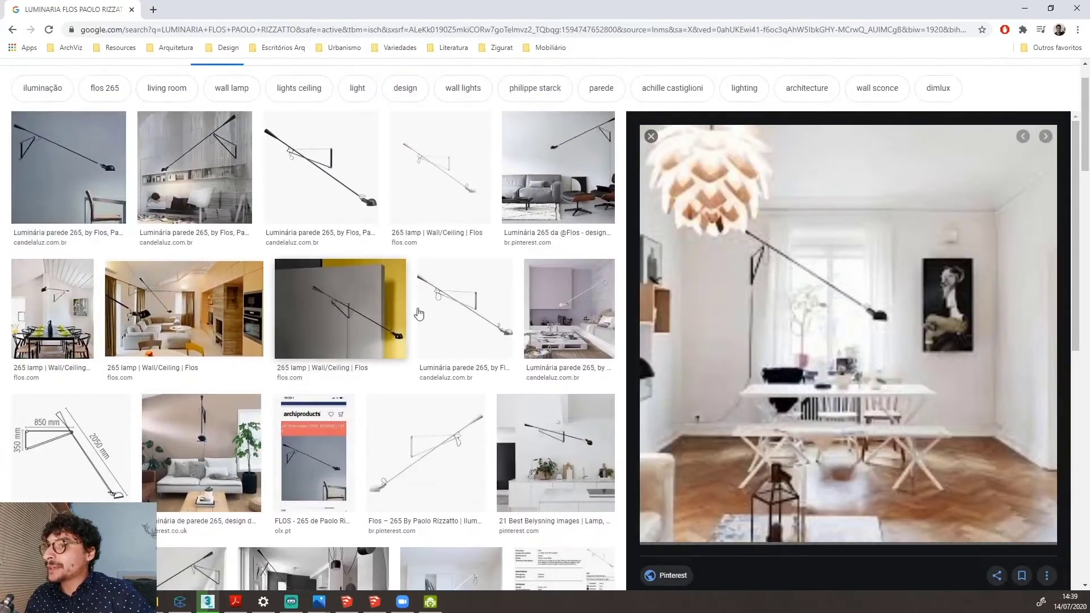
scroll(321, 188, "up", 1)
left_click(320, 227)
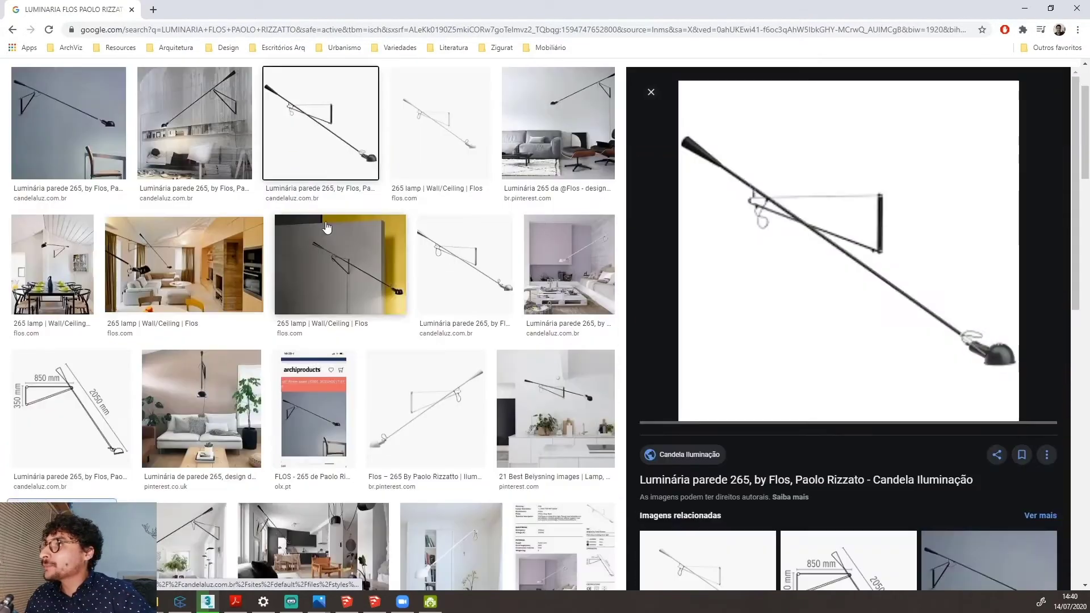
left_click(590, 417)
scroll(477, 388, "down", 10)
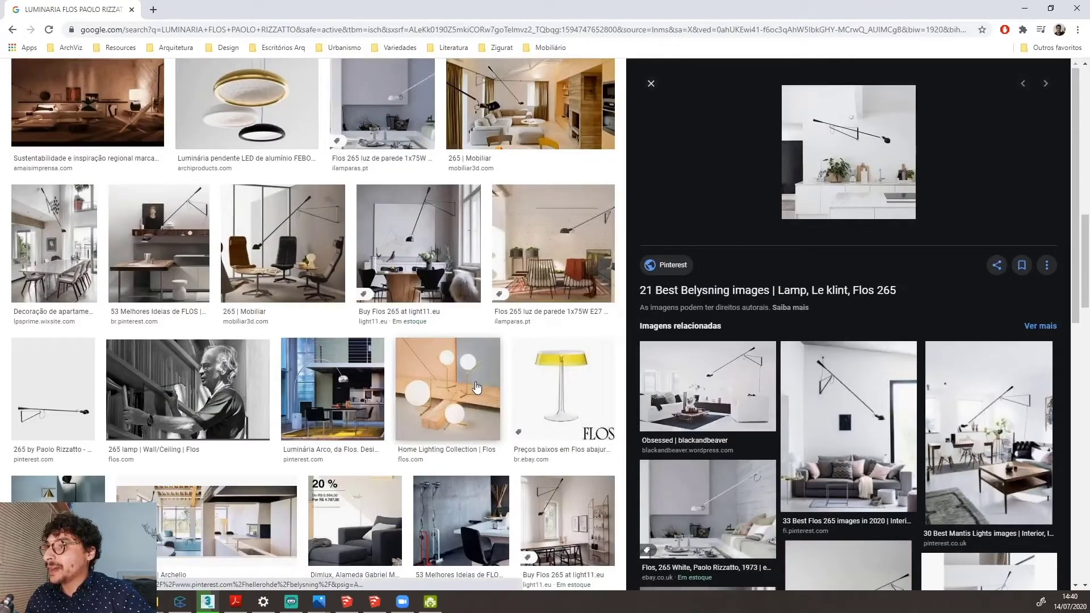
scroll(477, 388, "down", 4)
scroll(500, 386, "down", 1)
left_click(567, 349)
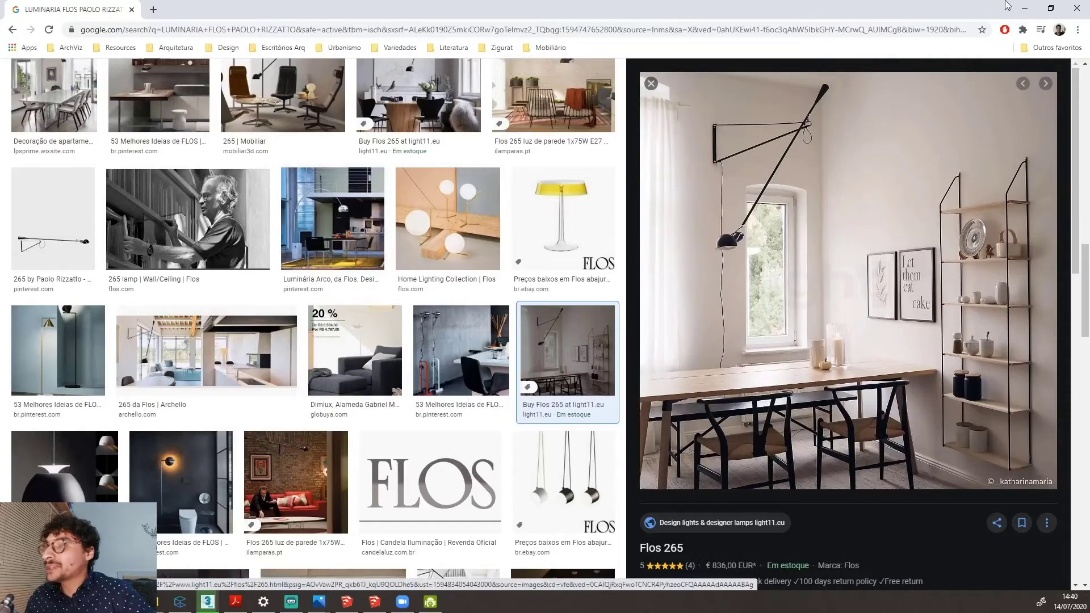
left_click(1023, 12)
Select the mesh containing the small round piece beside the bulb inside the lamp shade.
left_click(800, 178)
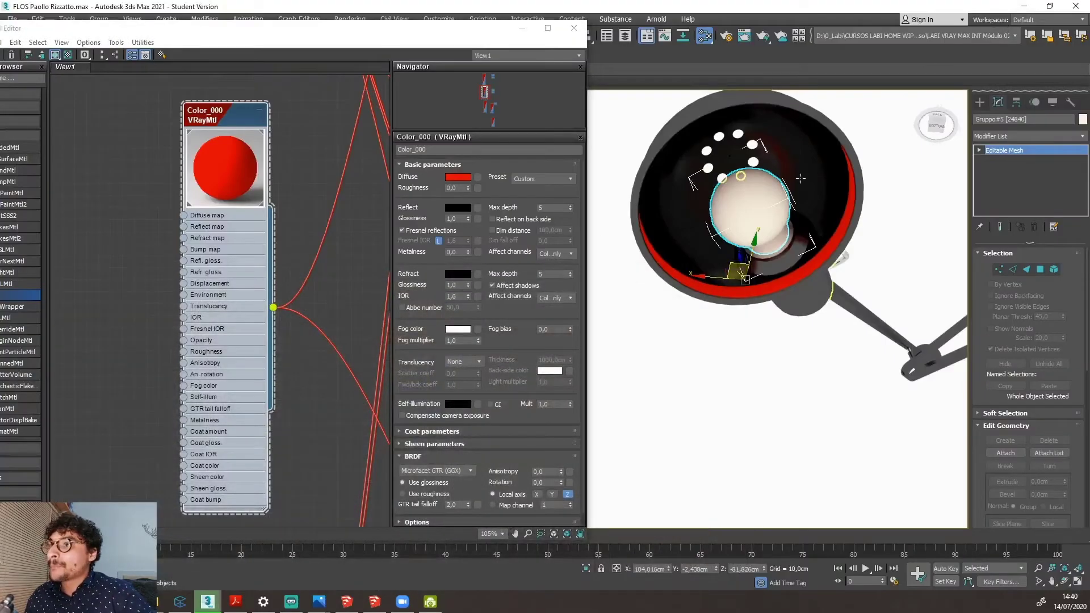
left_click(740, 175)
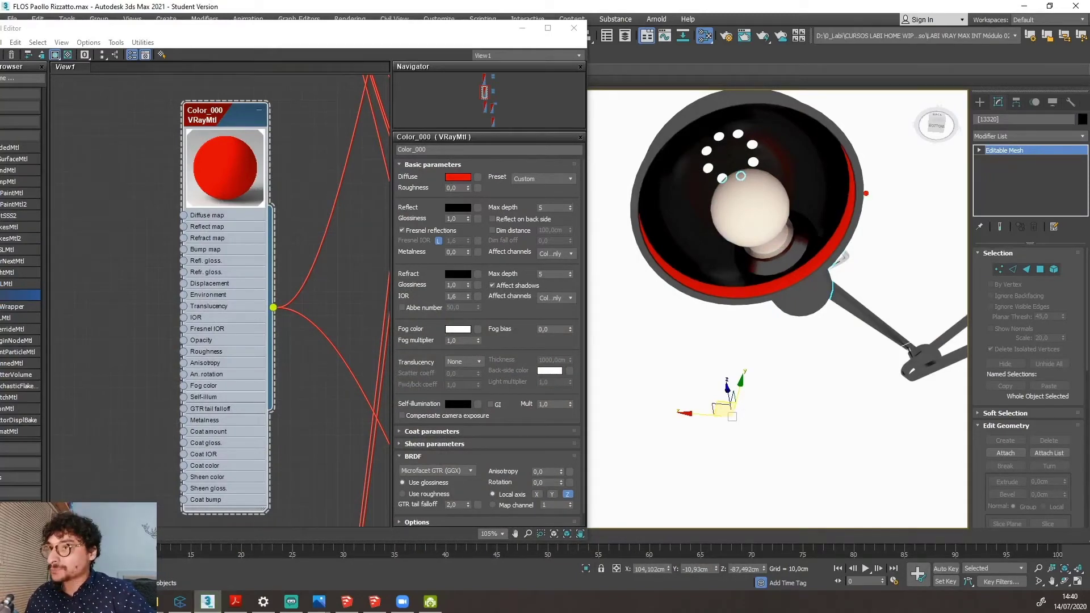
mouse_move(703, 132)
left_mouse_down()
mouse_move(661, 258)
mouse_move(823, 128)
mouse_move(699, 130)
left_mouse_up()
key("Escape")
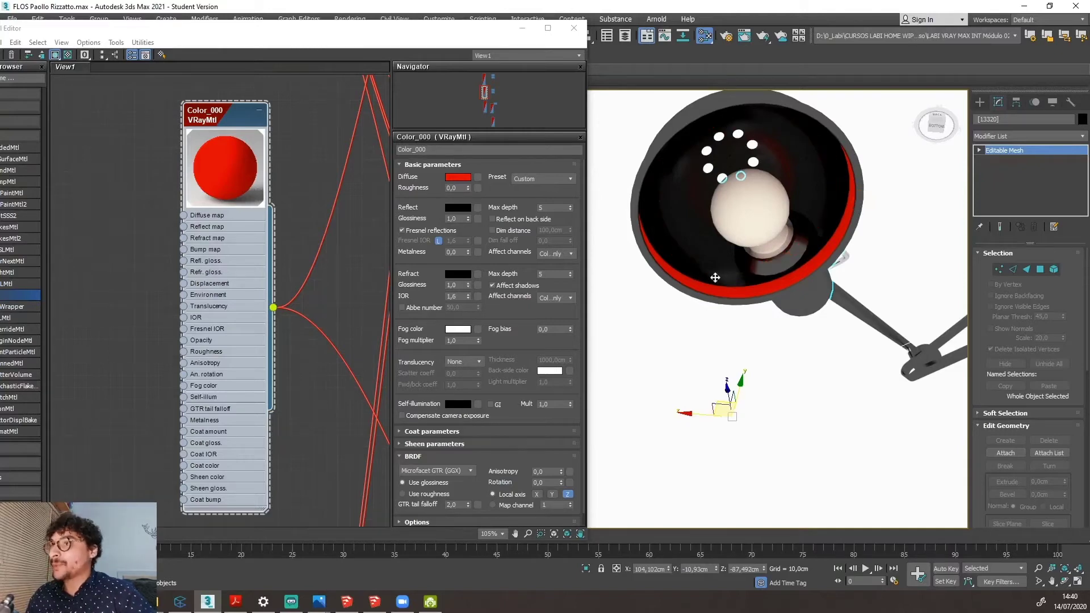
Replace the Color_000 material with the existing FLOS cromado VRayMtl from the scene materials.
scroll(192, 245, "down", 2)
scroll(176, 215, "up", 2)
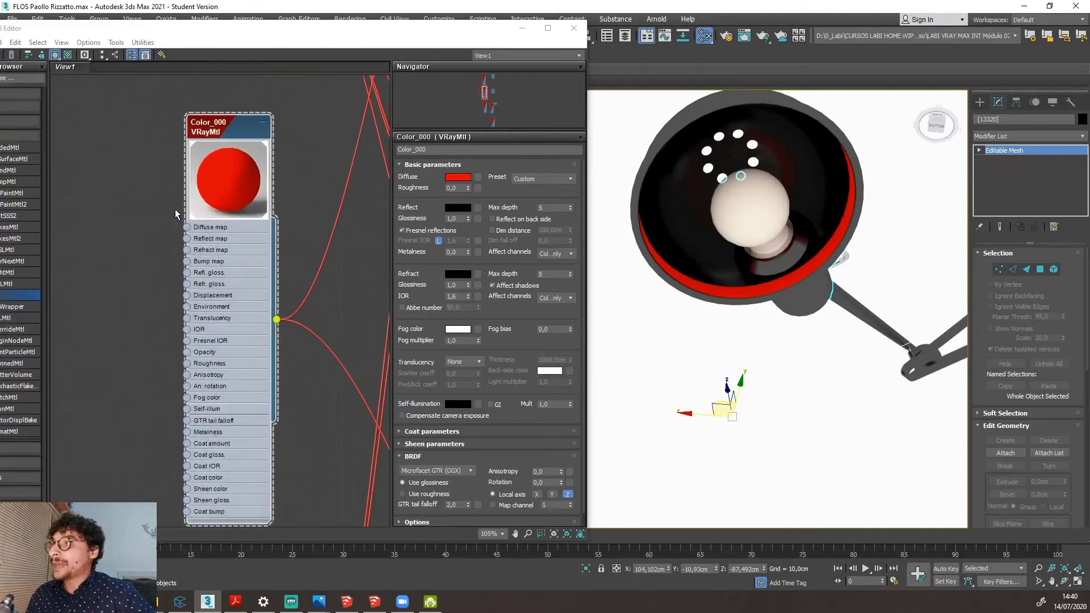
mouse_move(224, 119)
left_mouse_down()
mouse_move(173, 152)
mouse_move(199, 116)
left_mouse_up()
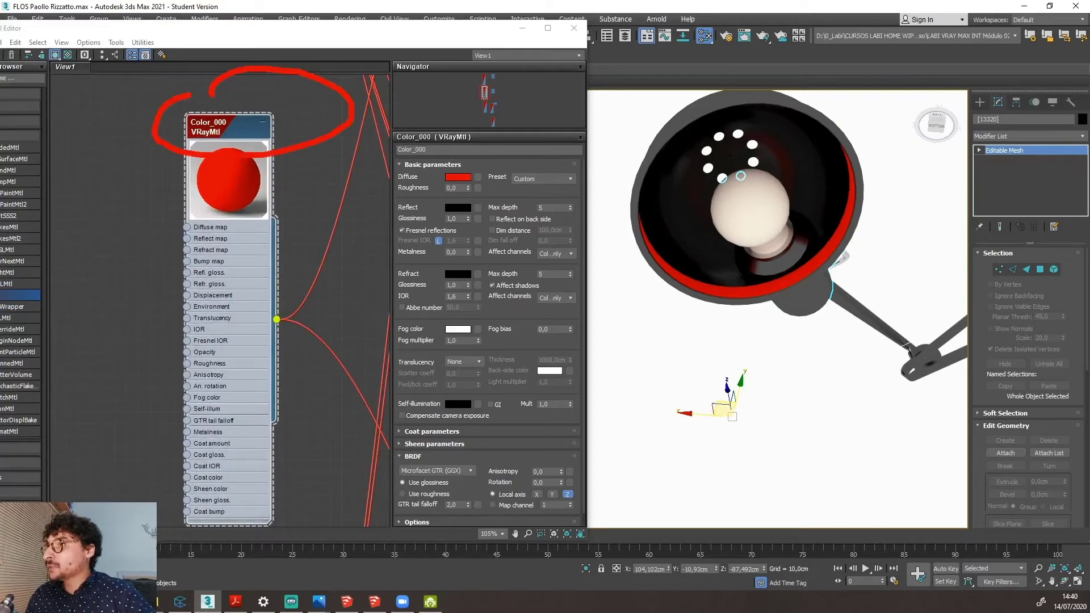
key("Escape")
right_click(213, 129)
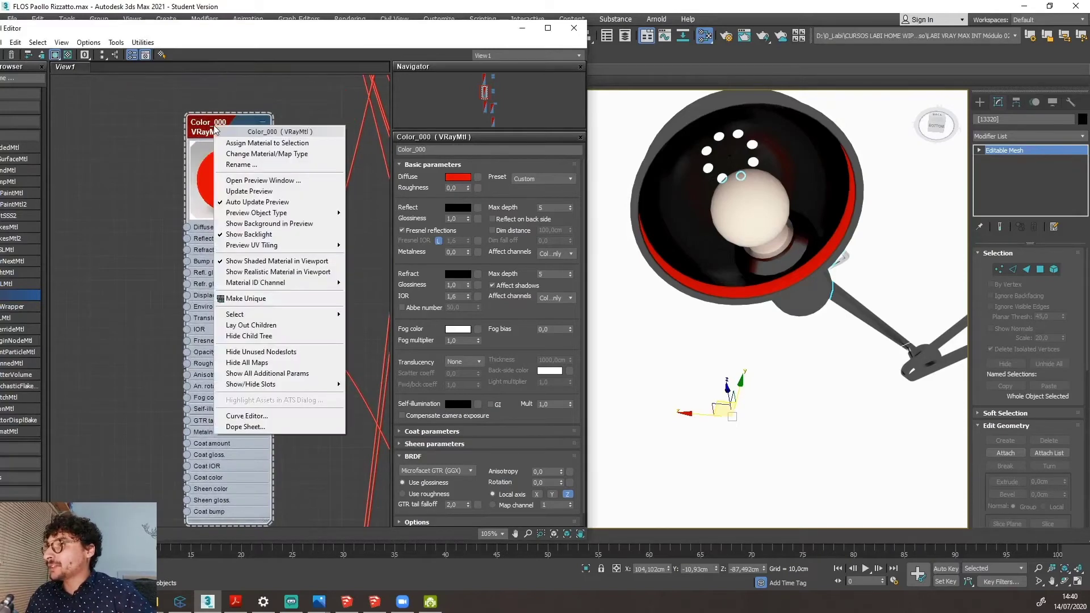
left_click(263, 155)
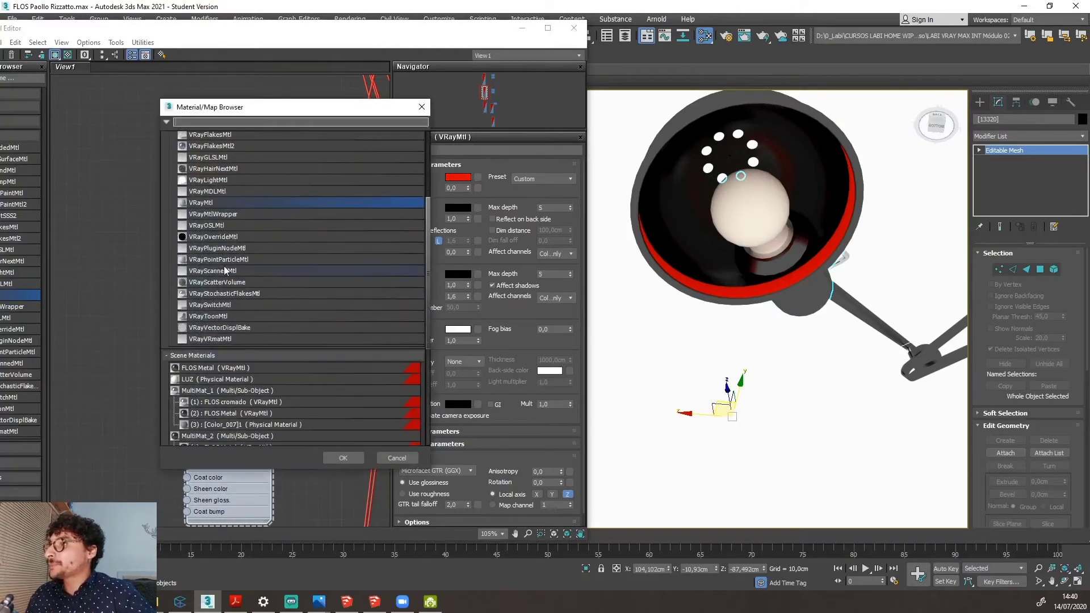
scroll(226, 271, "down", 3)
left_click(234, 296)
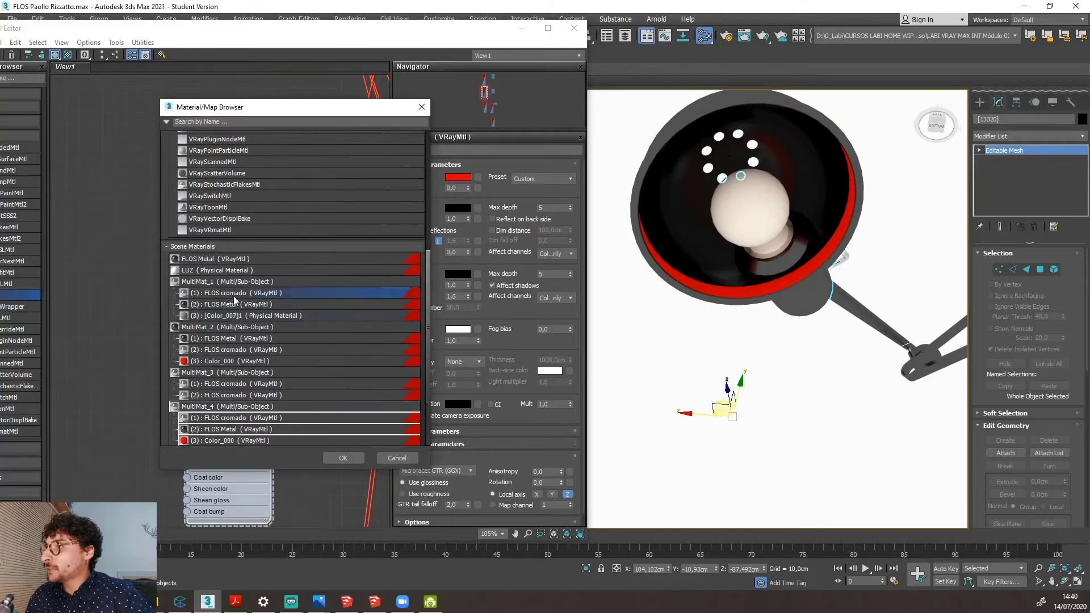
left_click(344, 455)
key("Return")
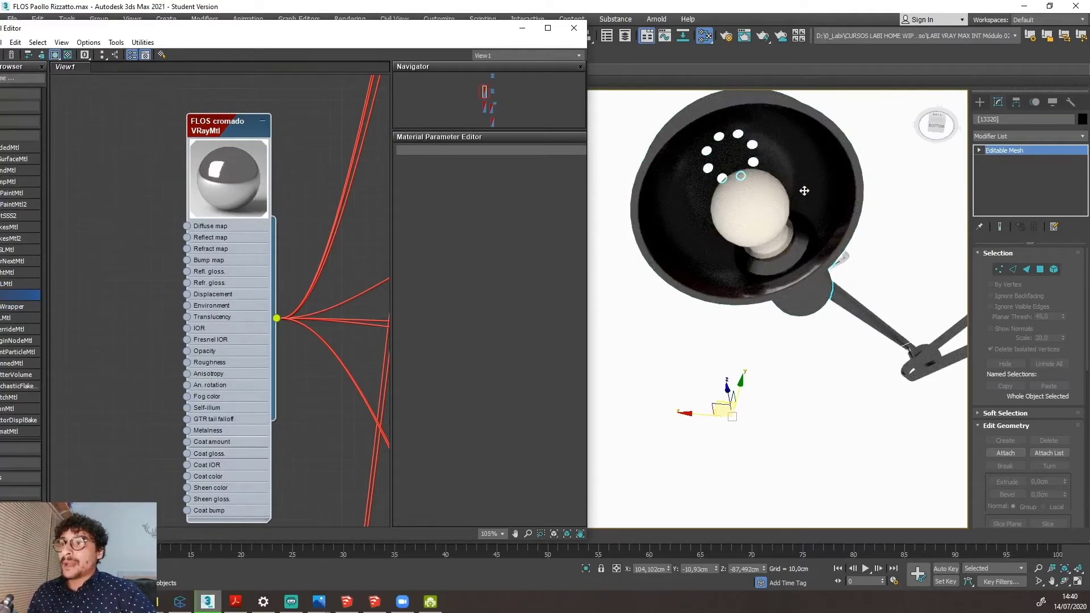
Examine the inner surface of the lamp shade around the bulb and the sub-object levels of its Editable Mesh.
left_click(790, 162)
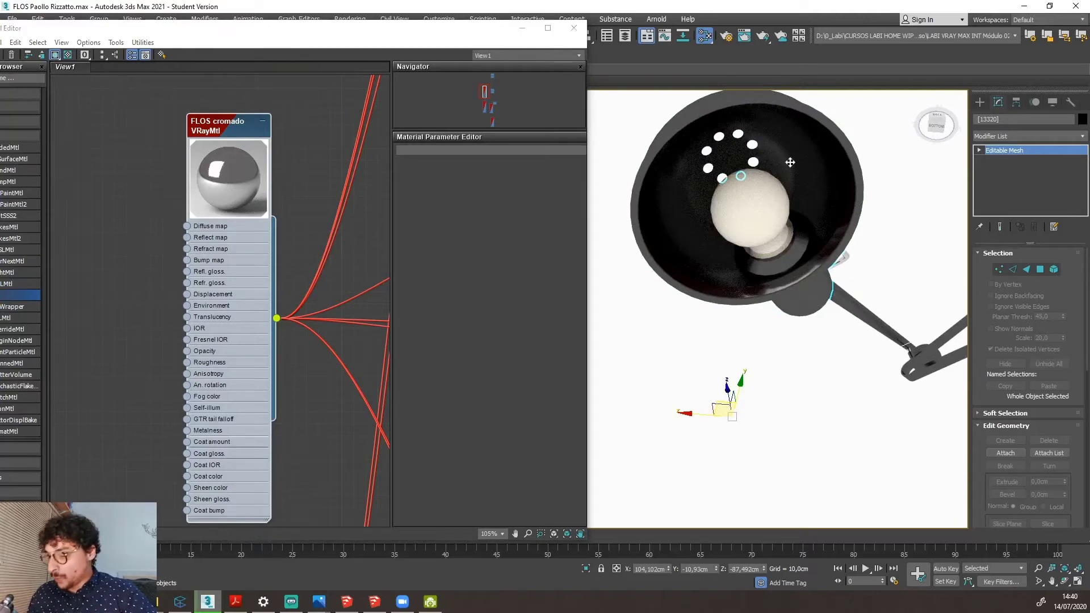
mouse_move(797, 131)
left_mouse_down()
mouse_move(701, 139)
mouse_move(776, 277)
mouse_move(804, 154)
left_mouse_up()
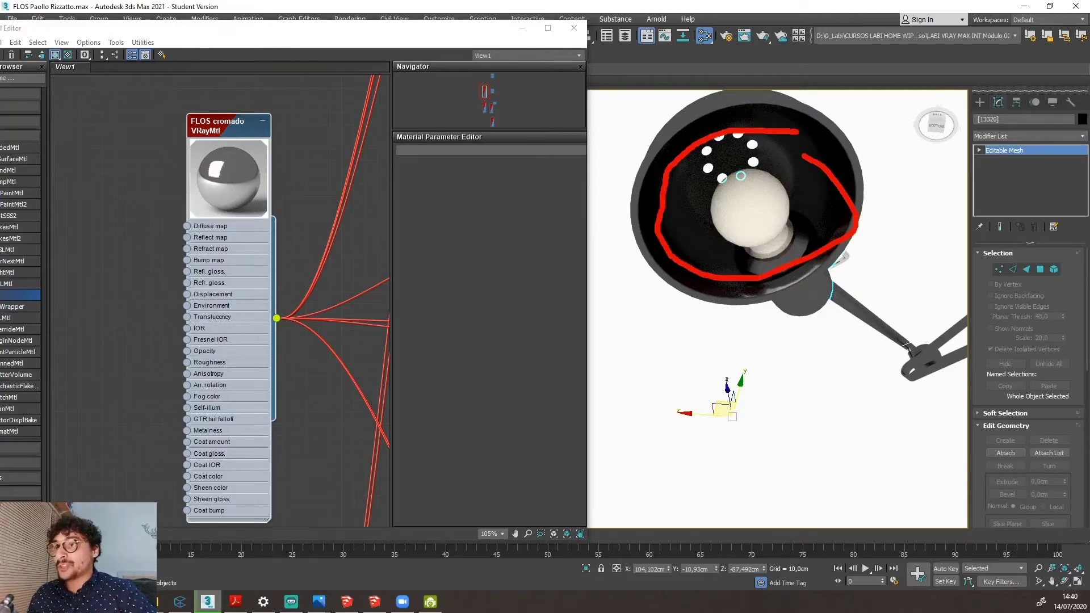
key("Escape")
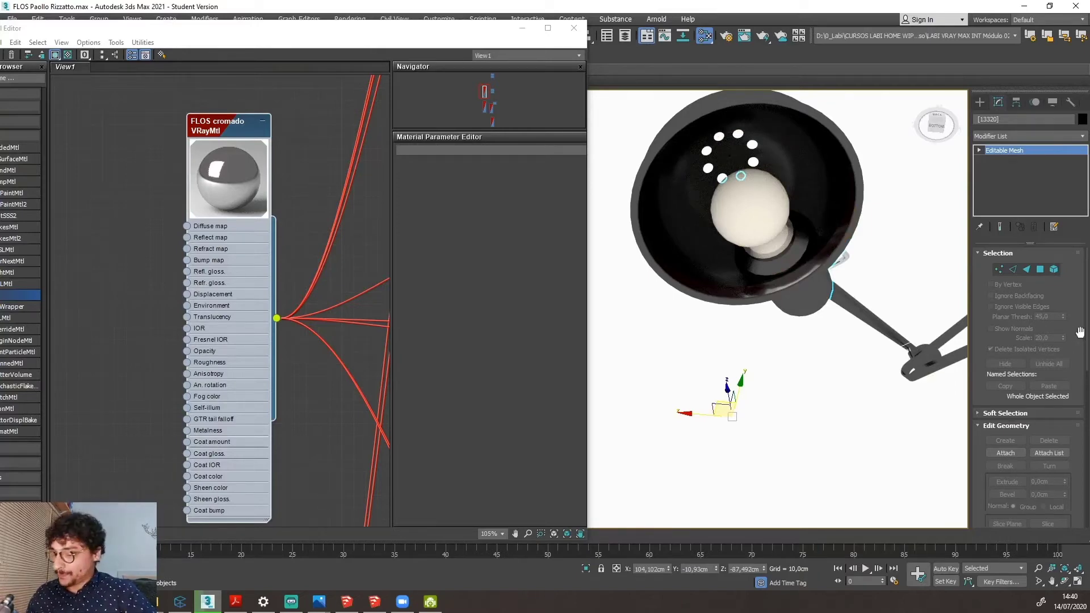
left_click_drag(326, 46, 363, 68)
scroll(765, 402, "down", 5)
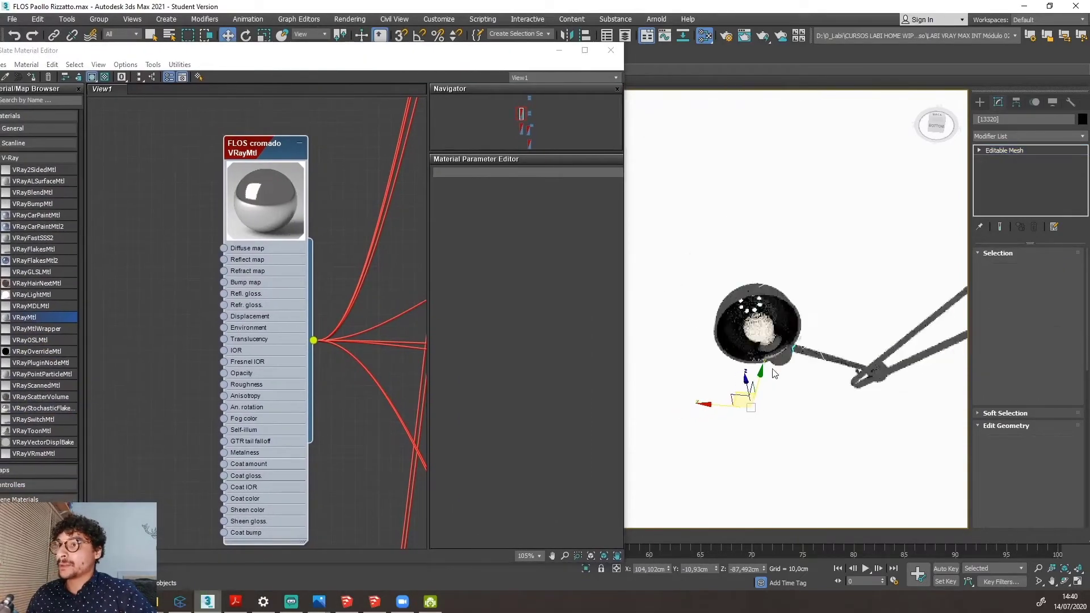
scroll(775, 314, "up", 5)
middle_click_drag(772, 317, 763, 313, "alt")
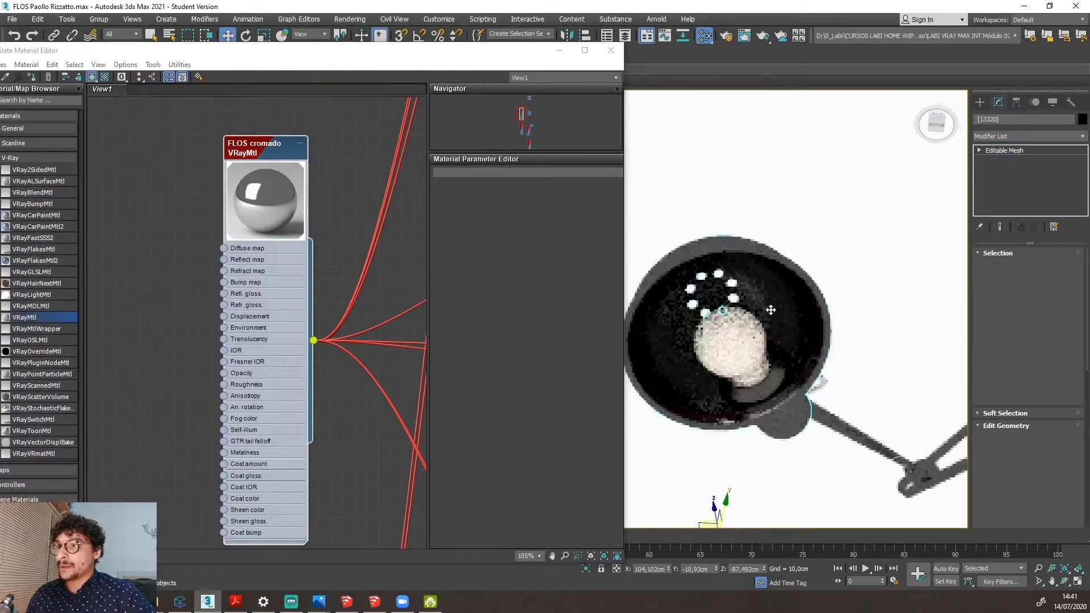
scroll(669, 348, "up", 4)
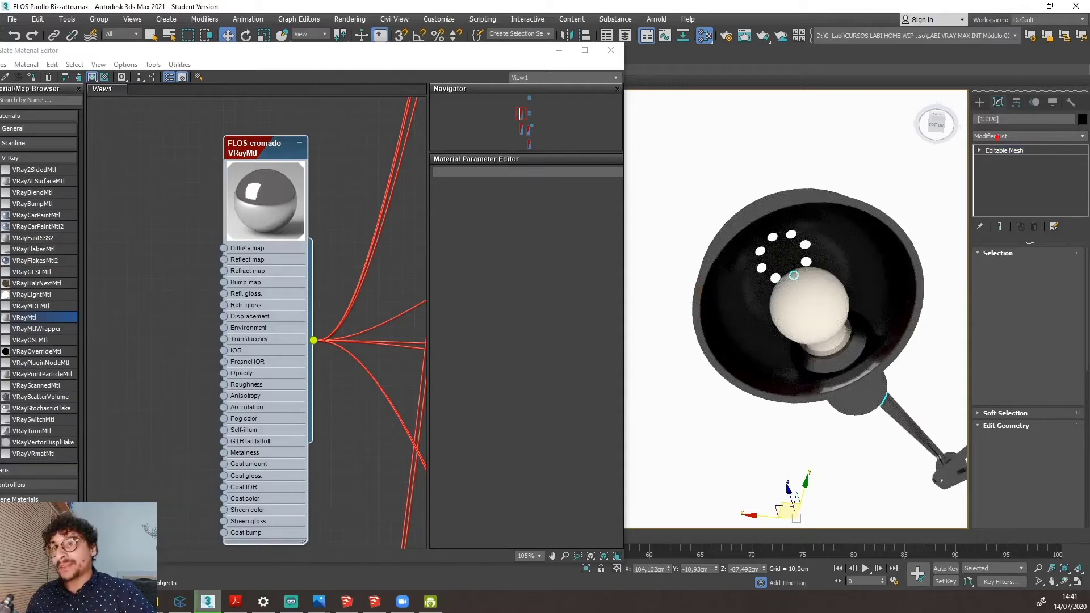
mouse_move(997, 137)
left_mouse_down()
mouse_move(1046, 169)
mouse_move(1005, 129)
left_mouse_up()
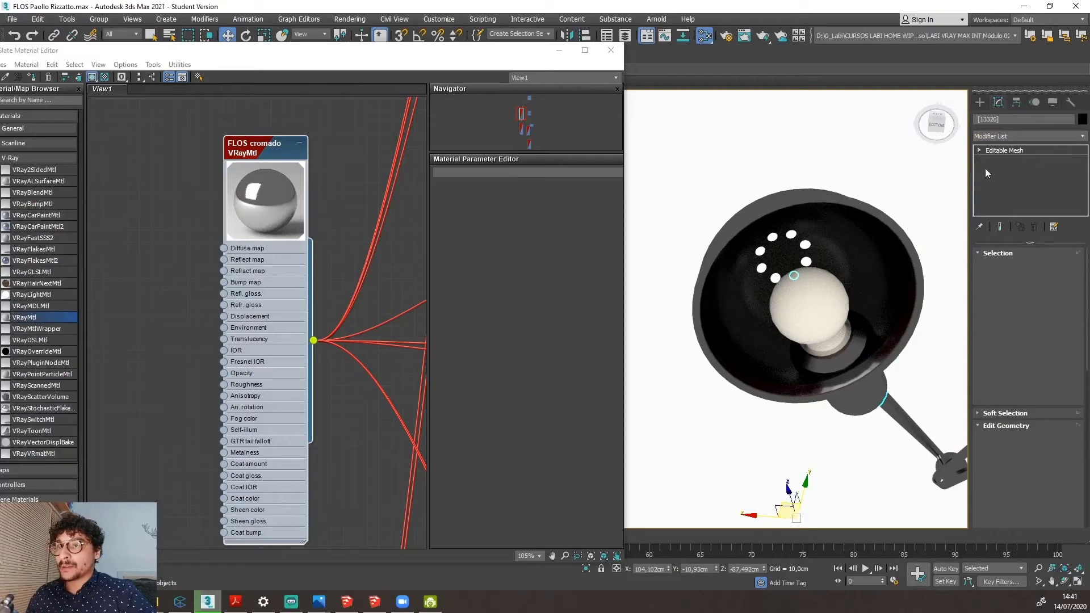
left_click(979, 150)
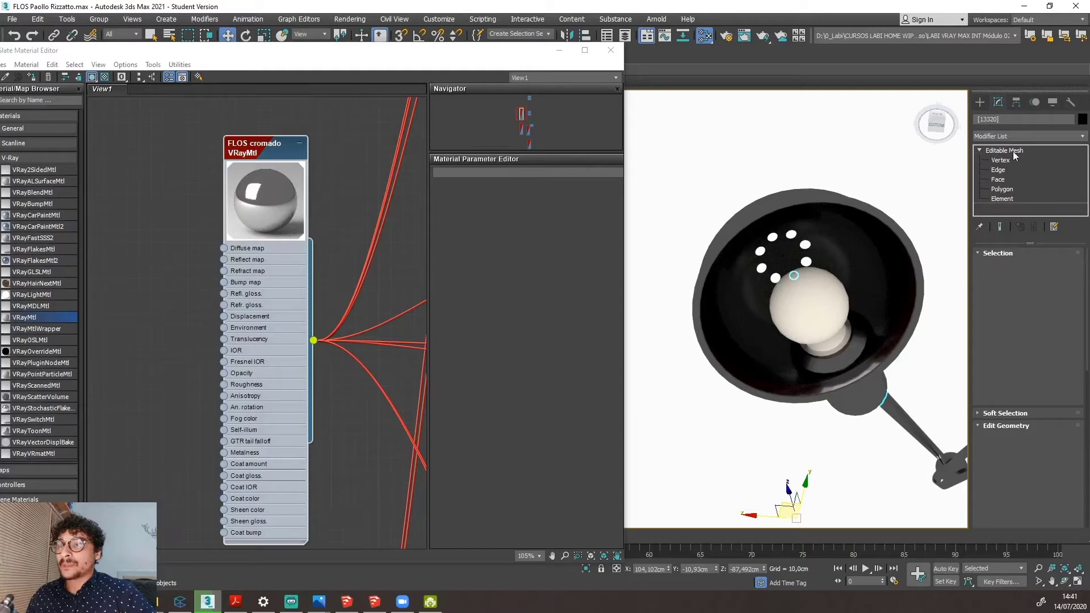
left_click(809, 409)
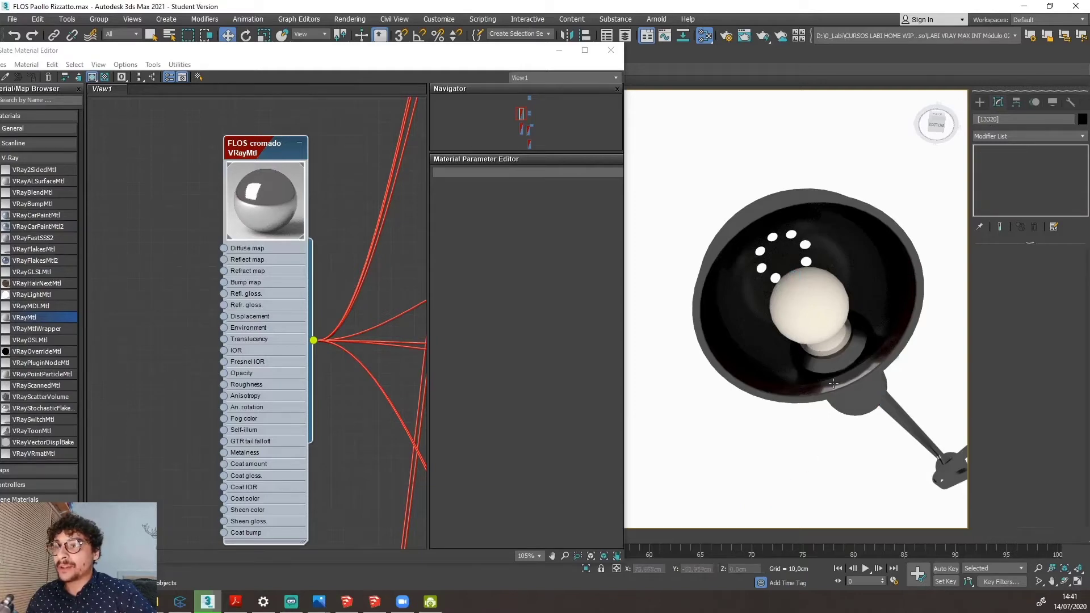
Turn off V-Ray Viewport IPR in the Perspective view and close the material editor.
mouse_move(521, 57)
left_mouse_down()
mouse_move(335, 54)
mouse_move(164, 162)
left_mouse_up()
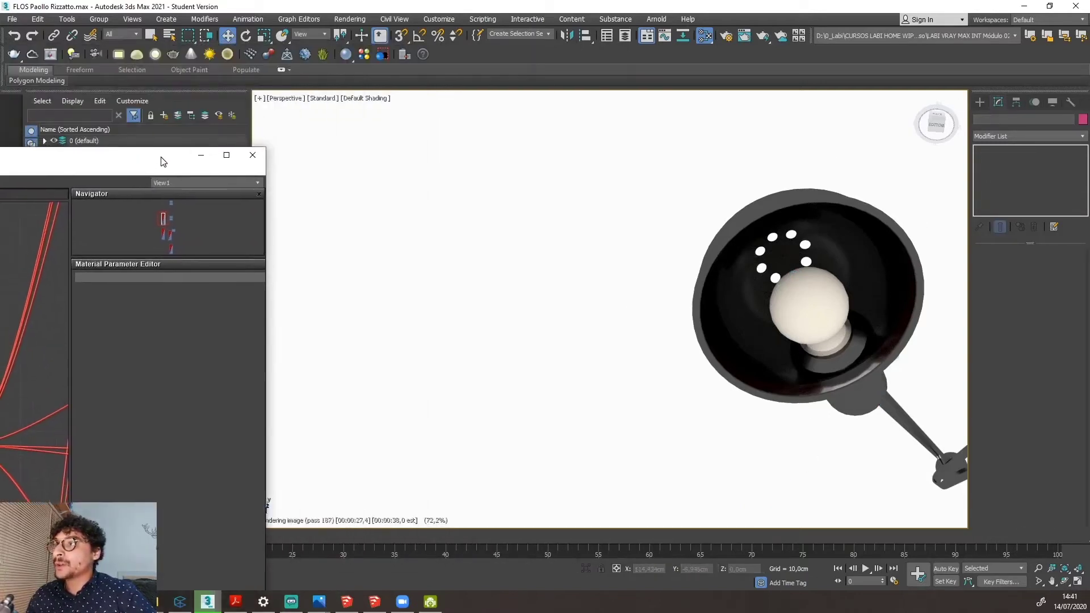
left_click(320, 99)
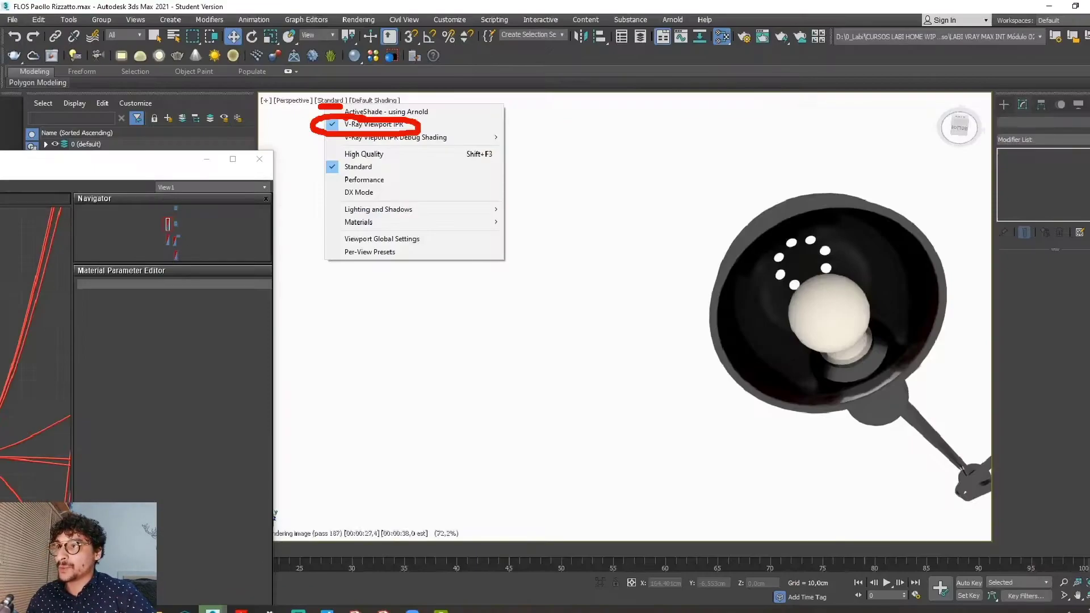
left_click(312, 99)
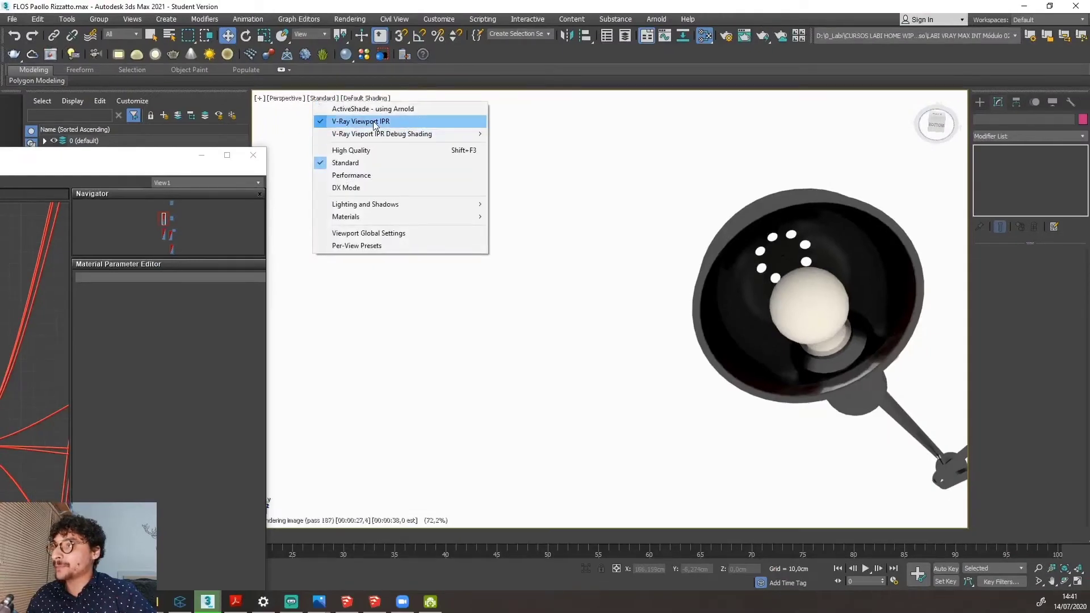
left_click(352, 119)
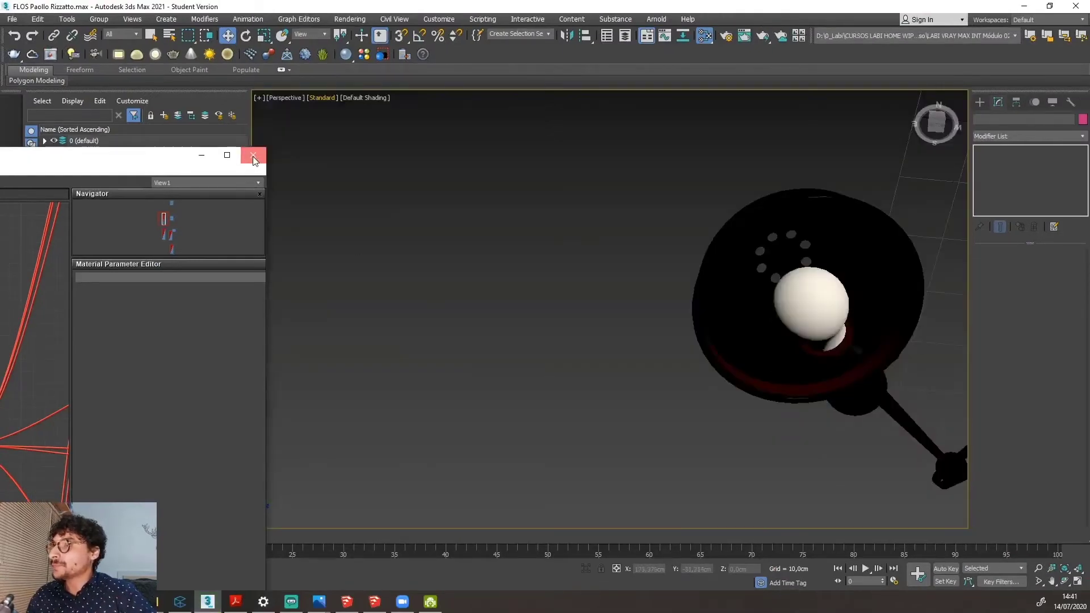
left_click(254, 155)
Select the lamp shade mesh and, at Polygon level, select the shade's dome surface around the bulb.
left_click(763, 330)
scroll(755, 310, "up", 4)
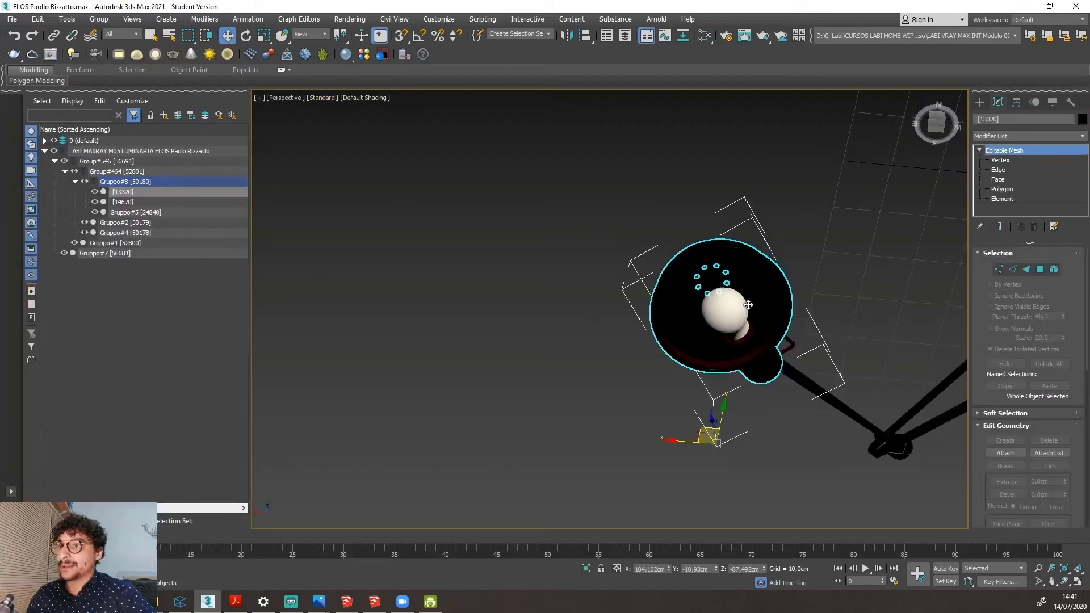
mouse_move(820, 238)
left_mouse_down()
mouse_move(820, 285)
mouse_move(840, 264)
left_mouse_up()
mouse_move(825, 227)
left_mouse_down()
mouse_move(796, 234)
mouse_move(823, 228)
left_mouse_up()
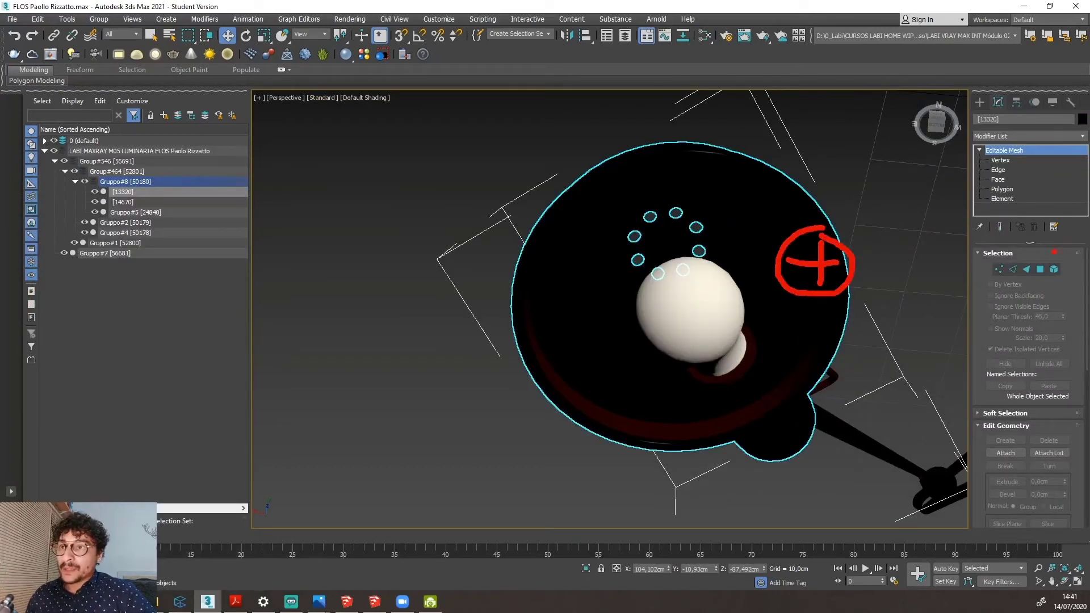
mouse_move(1005, 90)
left_mouse_down()
mouse_move(988, 103)
mouse_move(1019, 116)
left_mouse_up()
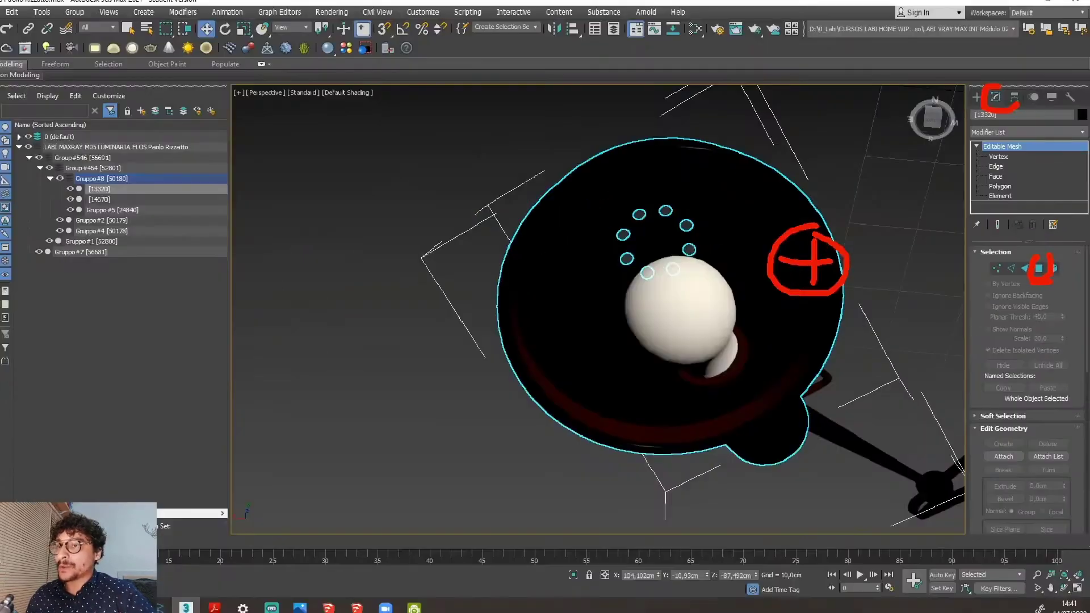
key("4")
left_click(494, 362)
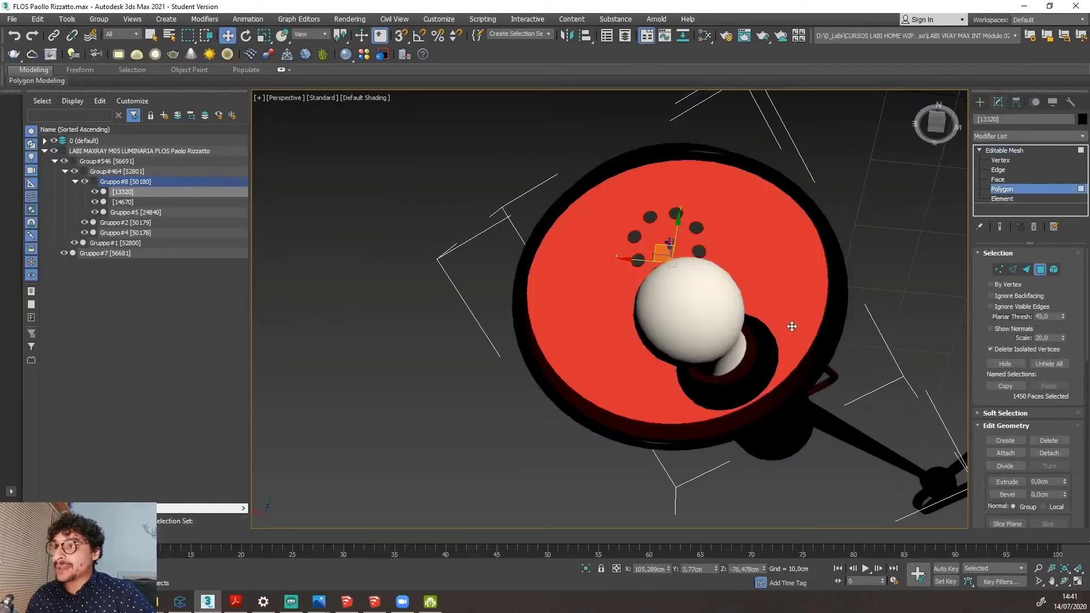
Examine the selected shade polygons from inside and outside, together with their material ID in the surface properties.
middle_click_drag(792, 326, 713, 308)
right_click(772, 340)
scroll(713, 307, "up", 1)
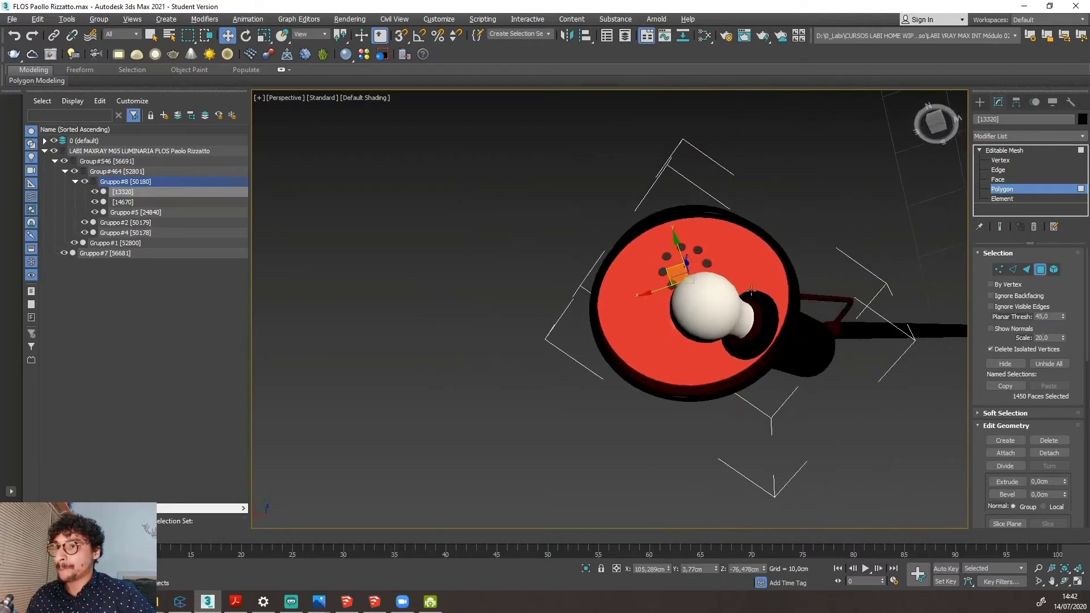
scroll(713, 307, "up", 2)
scroll(653, 301, "down", 2)
scroll(579, 292, "up", 1)
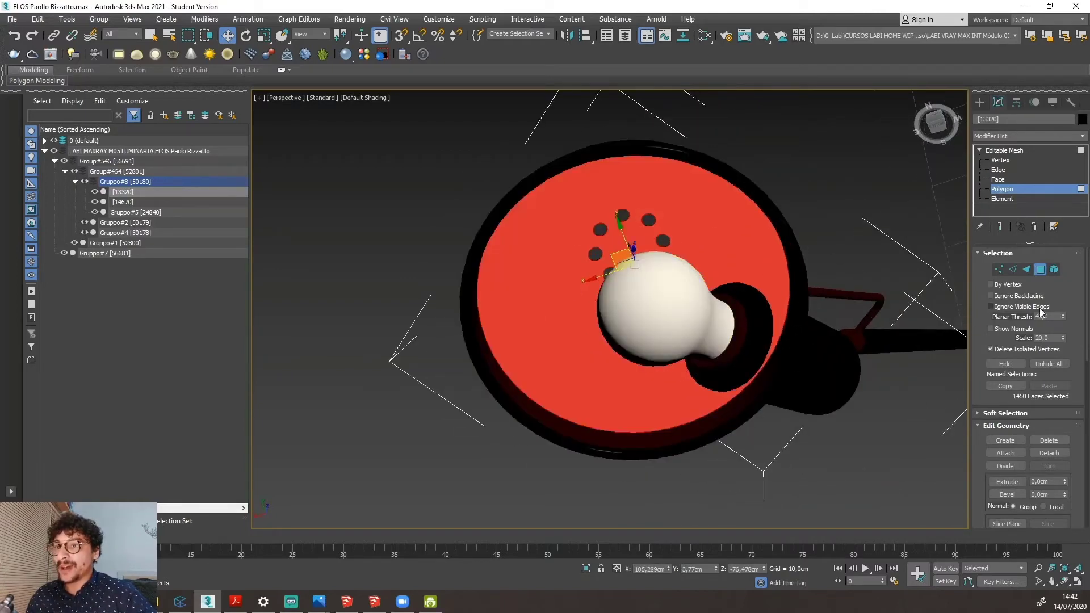
scroll(1087, 311, "down", 1)
scroll(1087, 310, "down", 10)
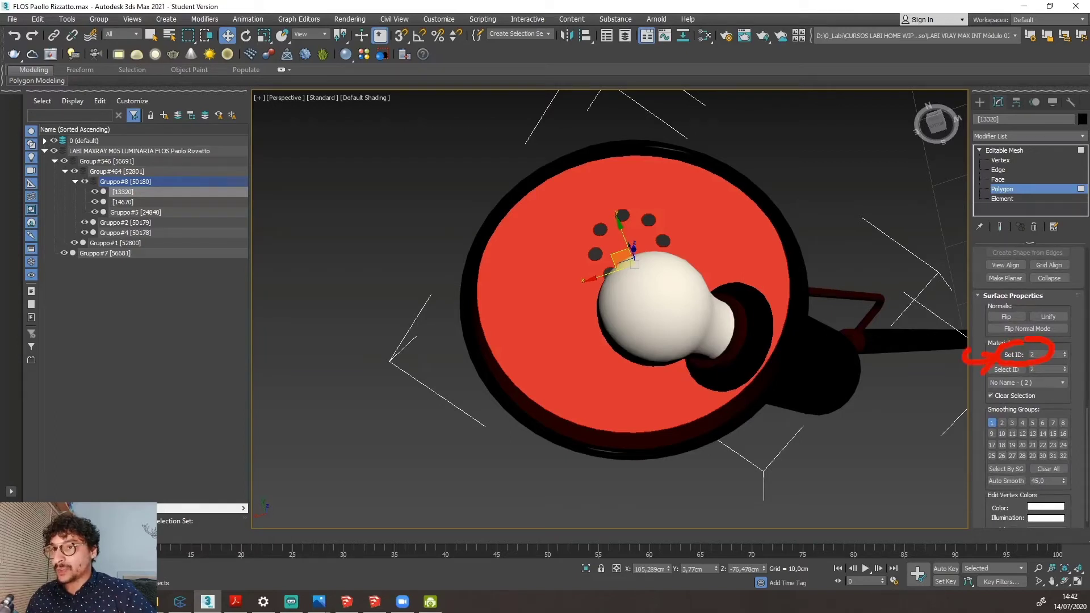
mouse_move(805, 364)
middle_mouse_down()
mouse_move(820, 369)
mouse_move(824, 404)
middle_mouse_up()
right_click(824, 404)
middle_click_drag(797, 352, 803, 331, "alt")
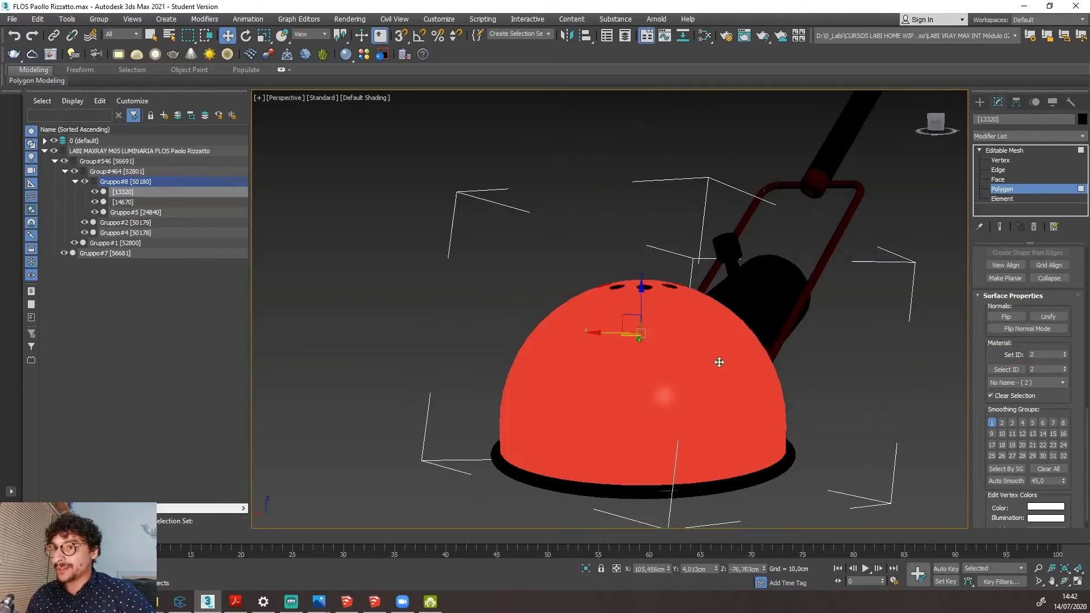
middle_click_drag(798, 397, 759, 317, "alt")
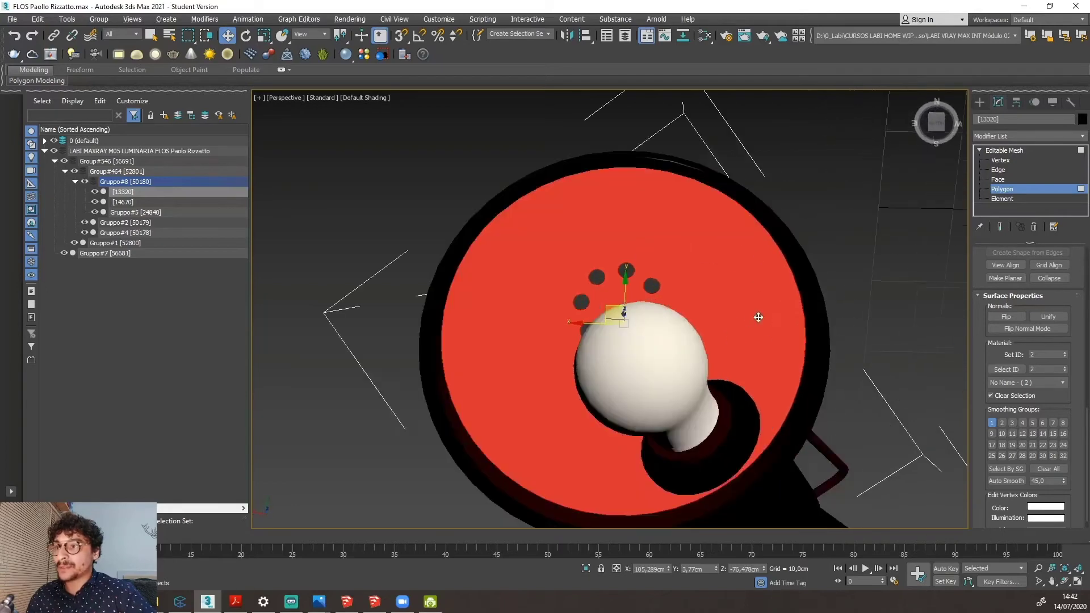
Set the material ID of the selected shade polygons to 5 and return to the whole Editable Mesh level.
double_click(1055, 355)
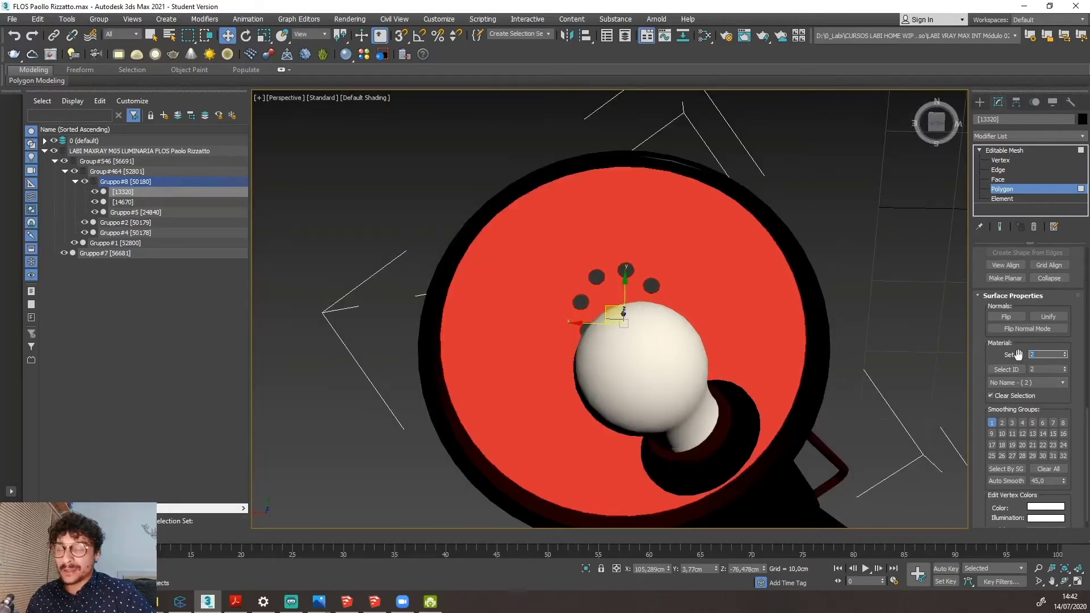
key("Return")
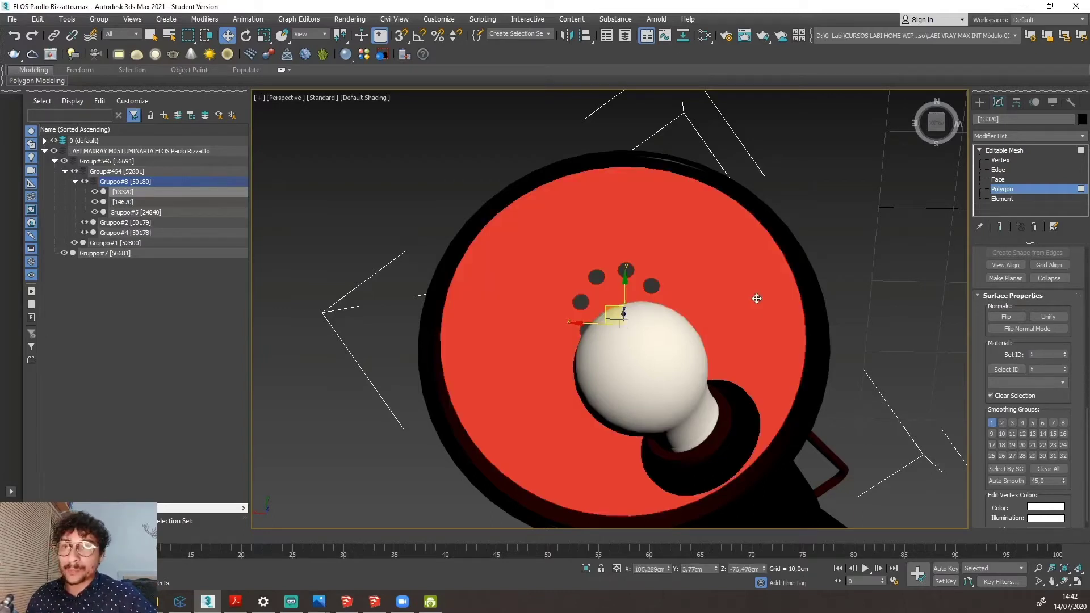
left_click(1038, 356)
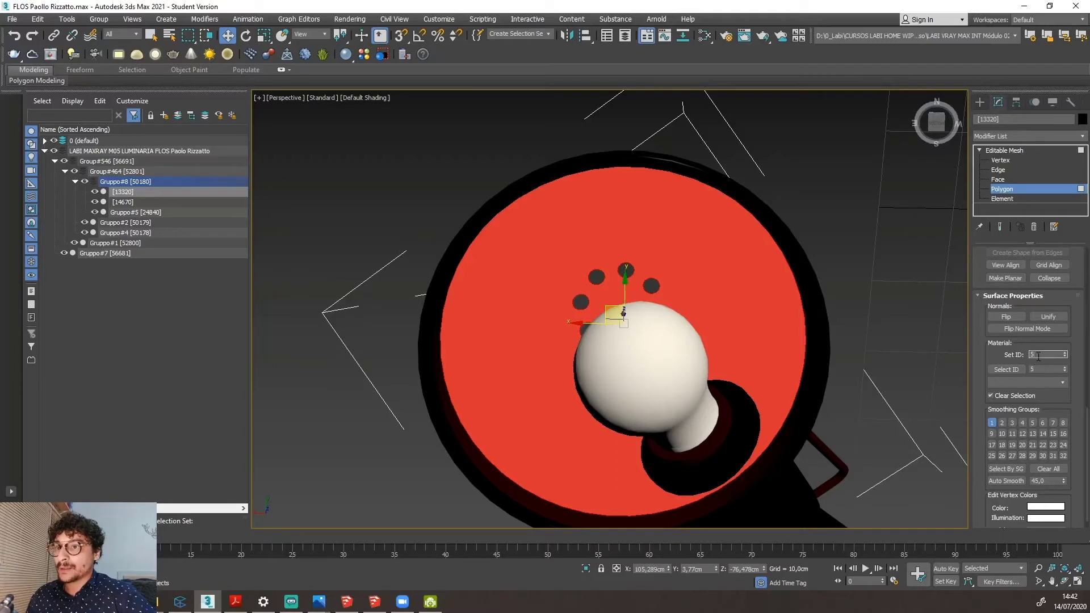
left_click(1015, 155)
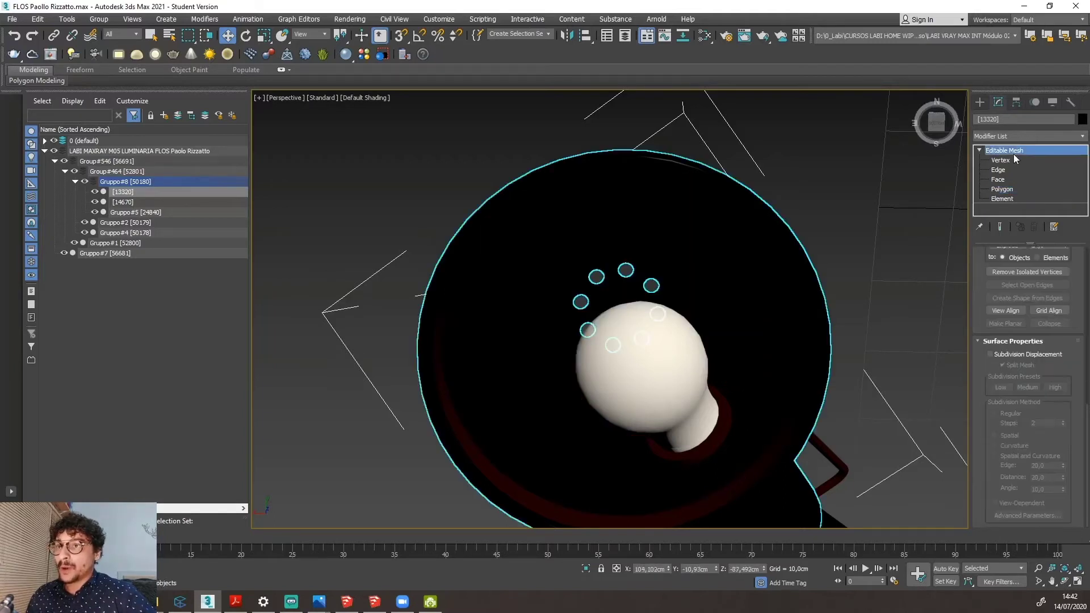
mouse_move(963, 156)
left_mouse_down()
mouse_move(1037, 135)
mouse_move(1015, 192)
left_mouse_up()
key("Escape")
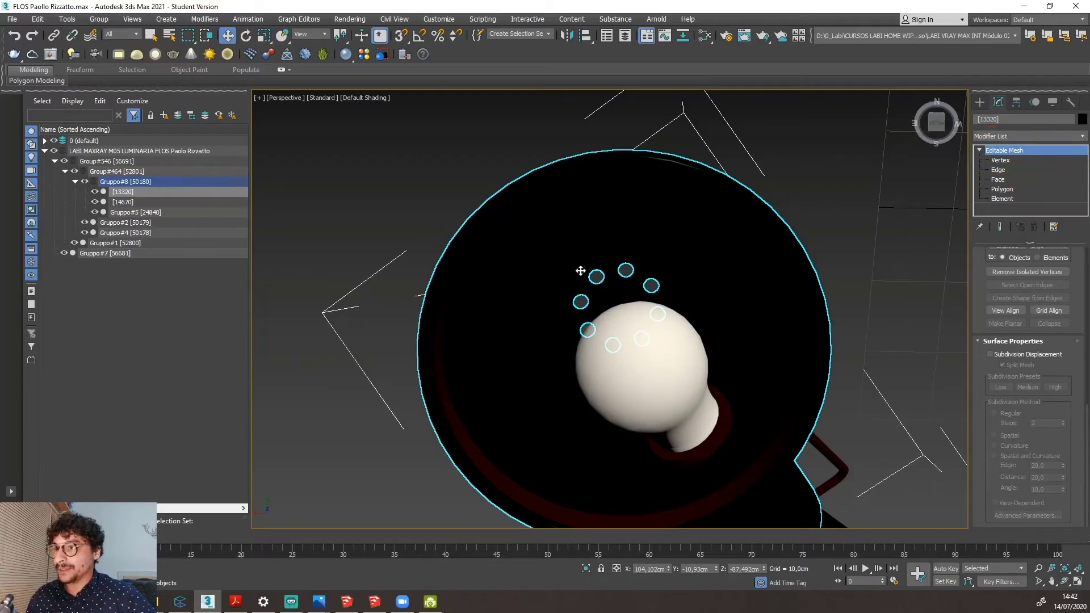
Reopen the Slate Material Editor, narrow it beside the viewport, and pick the material from the lamp shade mesh.
scroll(582, 270, "down", 3)
middle_click_drag(591, 273, 592, 313, "alt")
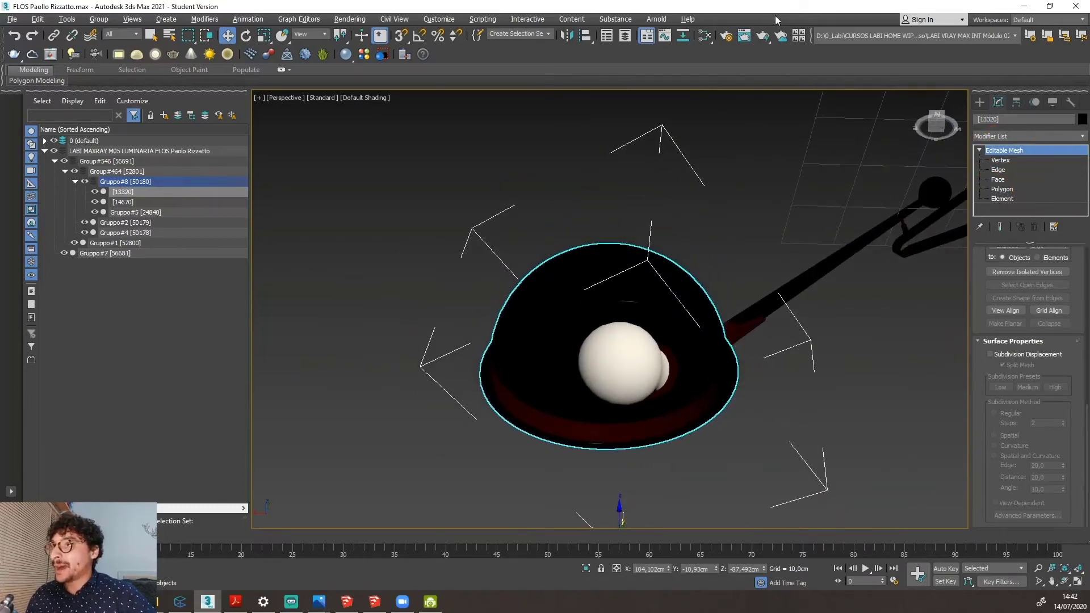
left_click(705, 35)
left_click_drag(163, 149, 510, 62)
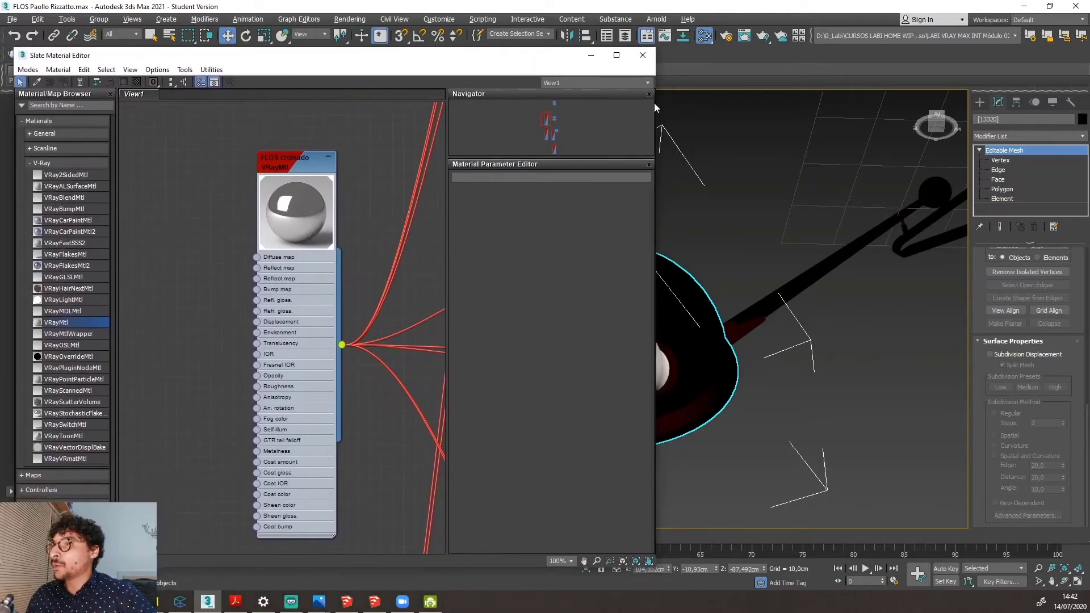
left_click_drag(654, 108, 497, 108)
left_click_drag(266, 162, 174, 151)
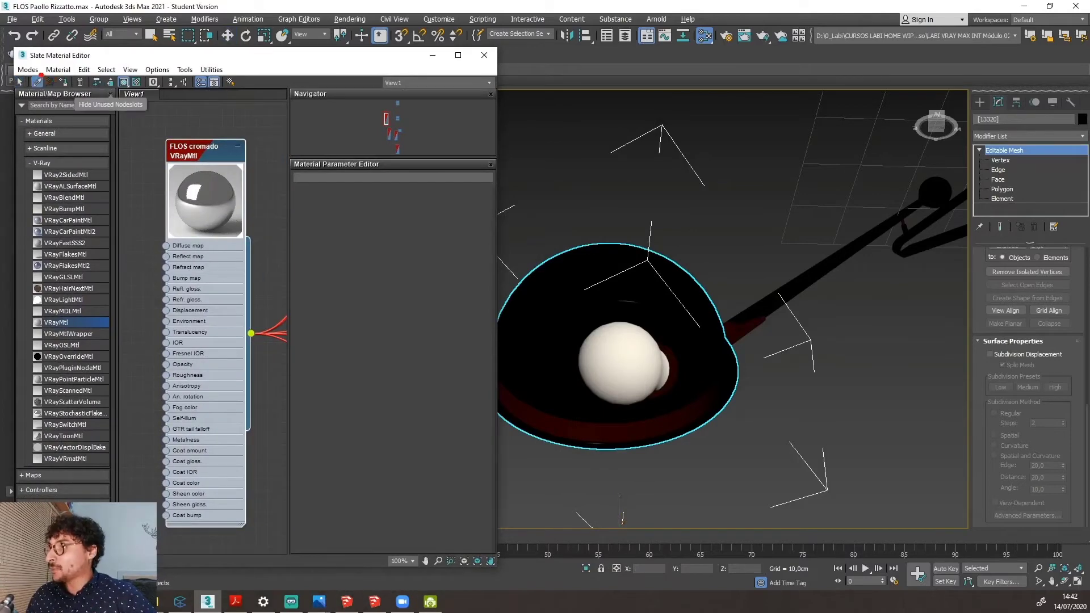
left_click(38, 81)
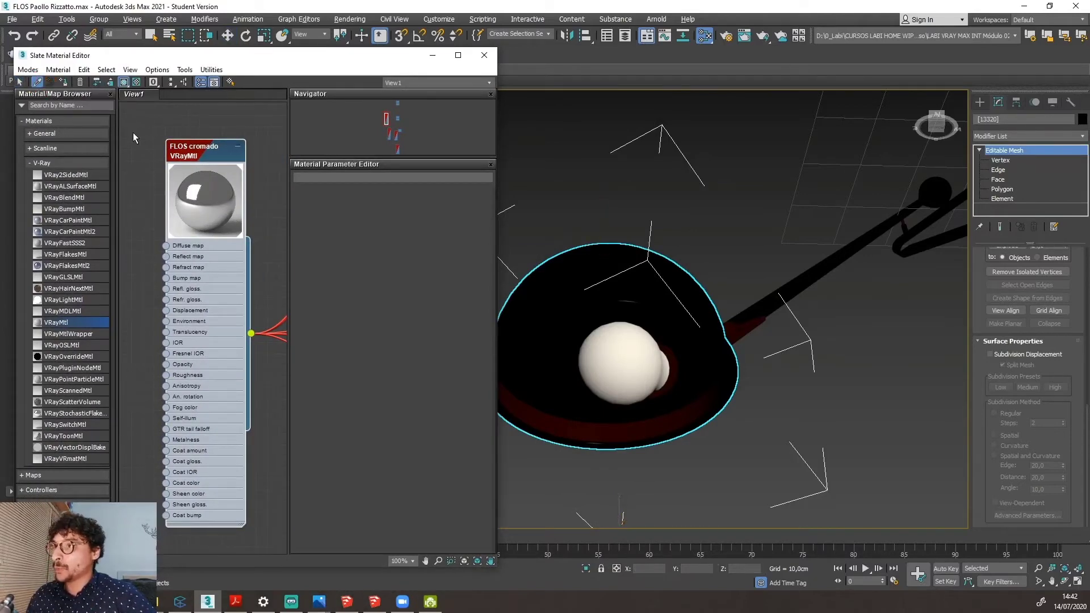
left_click(605, 273)
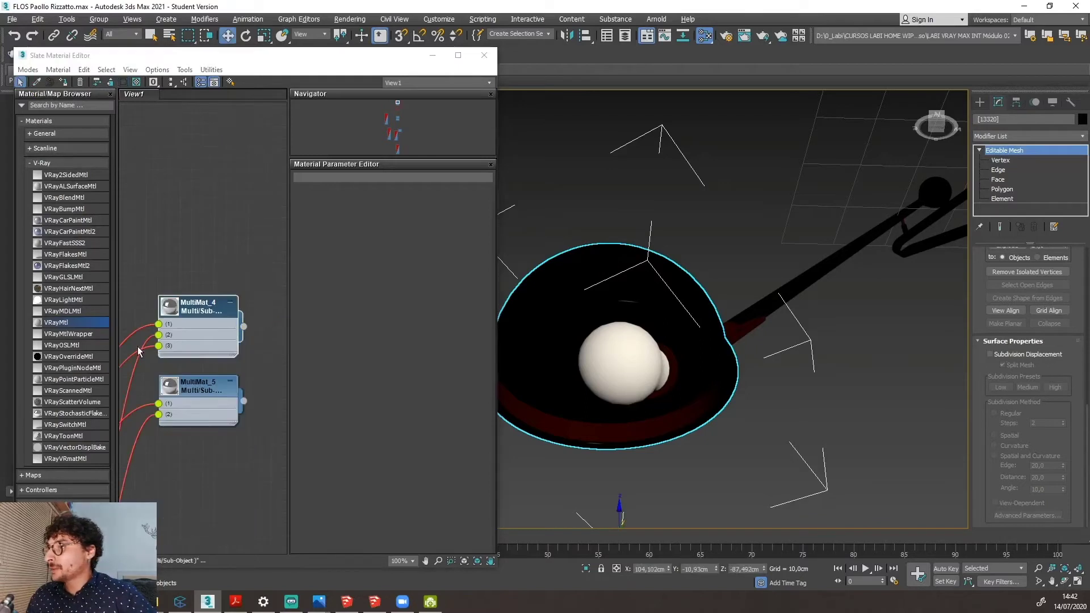
Move the MultiMat_4 node up, clear of MultiMat_5, and set its number of sub-materials to 5.
scroll(142, 349, "up", 2)
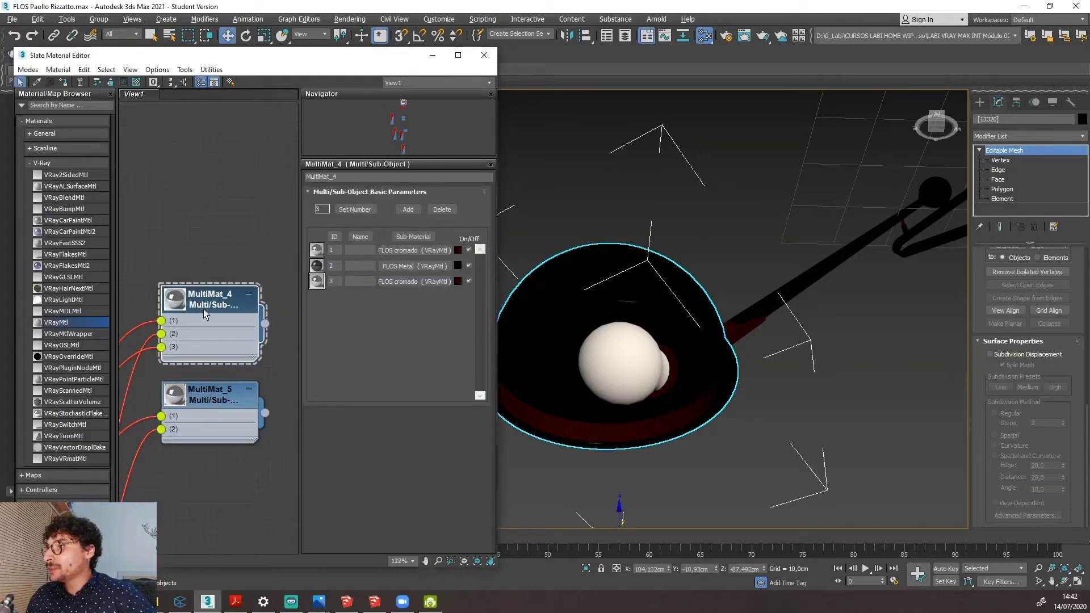
left_click_drag(203, 309, 195, 166)
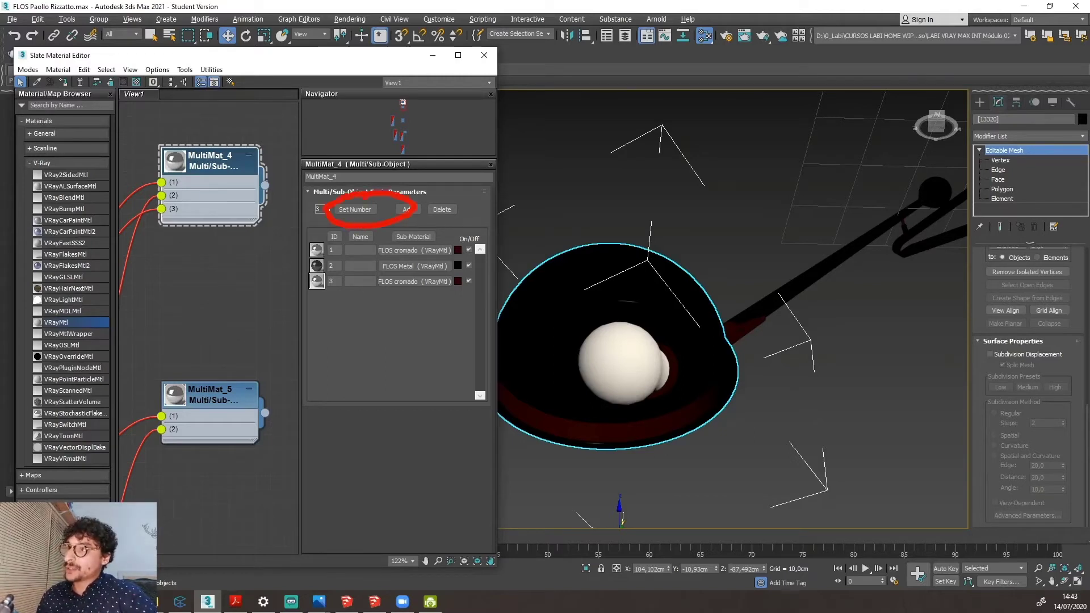
left_click(356, 209)
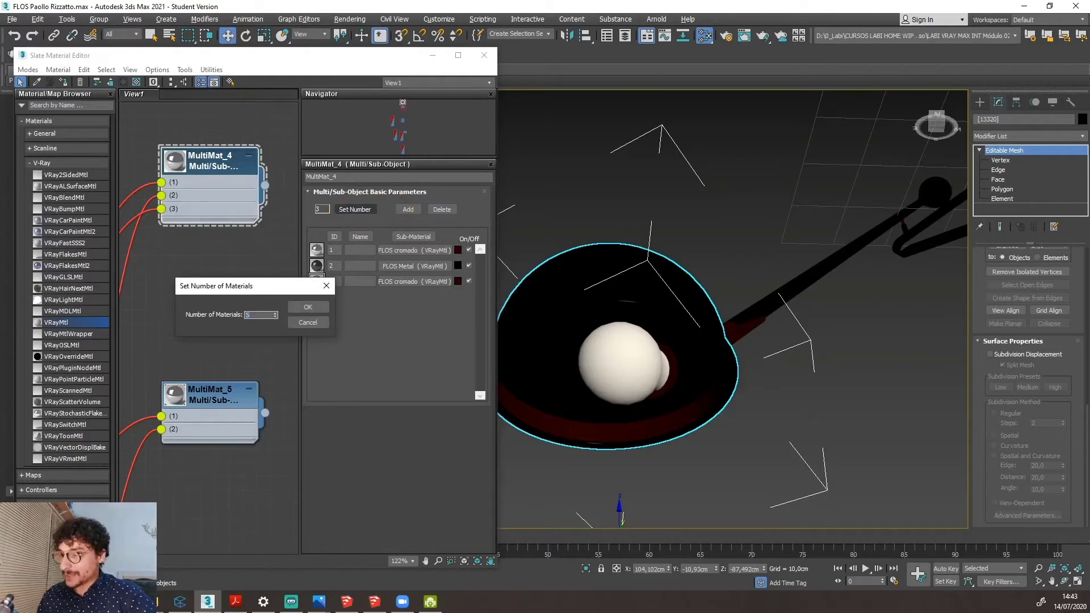
left_click(308, 307)
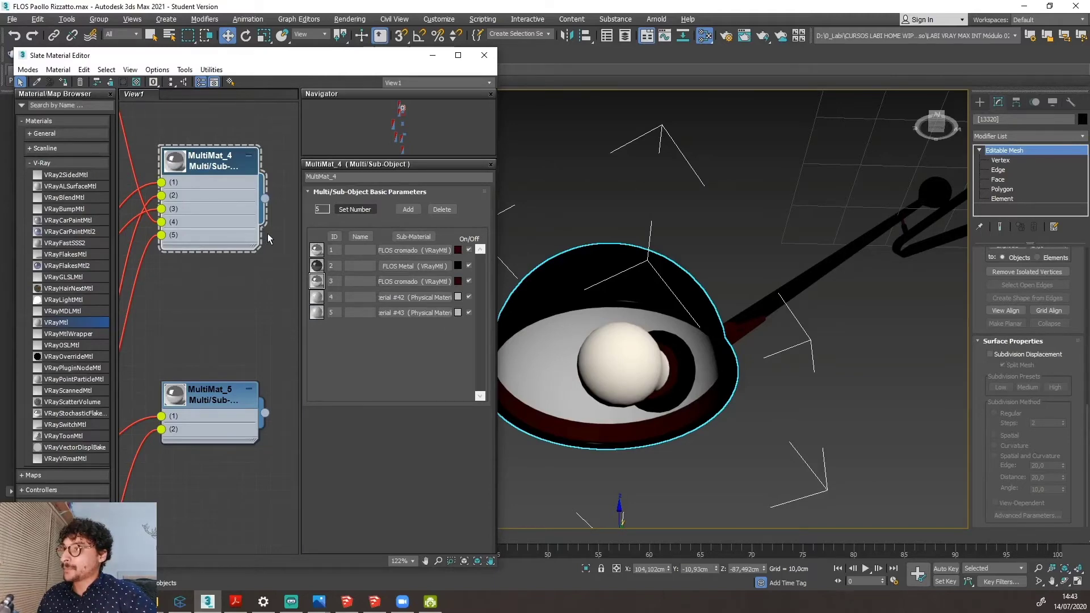
Widen the Slate Material Editor and move MultiMat_4 and the Physical Material feeding its slot 5 clear of the other nodes.
scroll(270, 237, "down", 6)
scroll(218, 244, "up", 6)
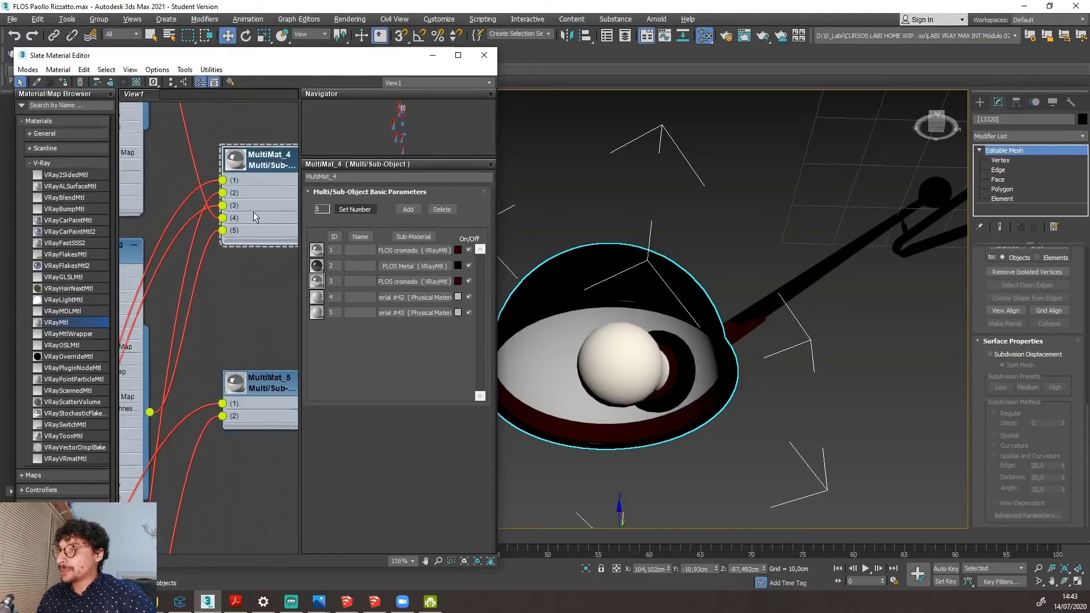
scroll(255, 222, "down", 5)
scroll(186, 232, "up", 3)
scroll(268, 223, "up", 3)
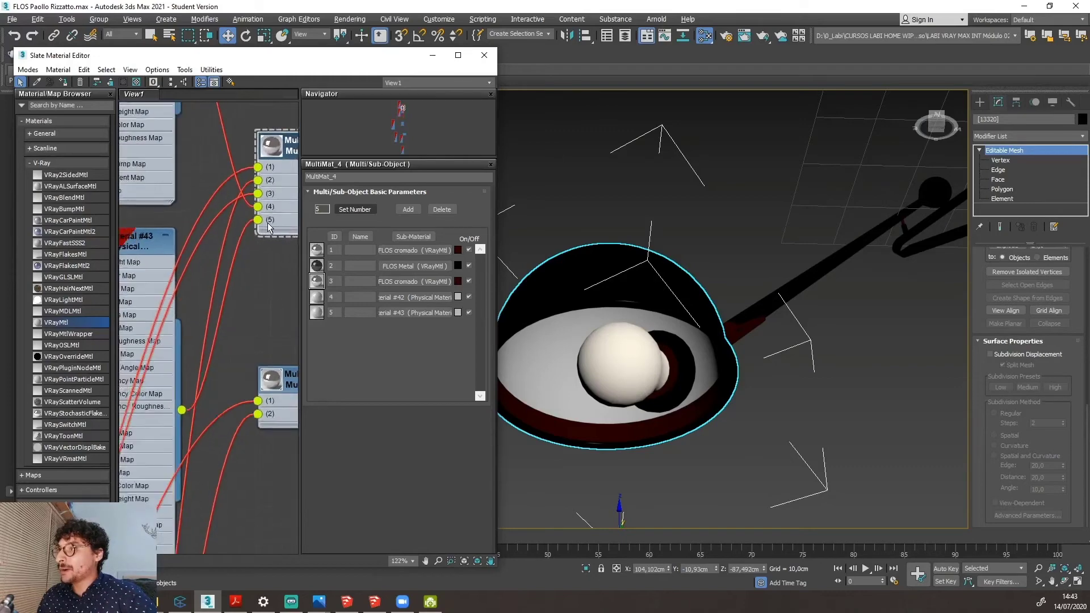
scroll(267, 223, "down", 3)
scroll(258, 219, "up", 6)
scroll(253, 217, "down", 6)
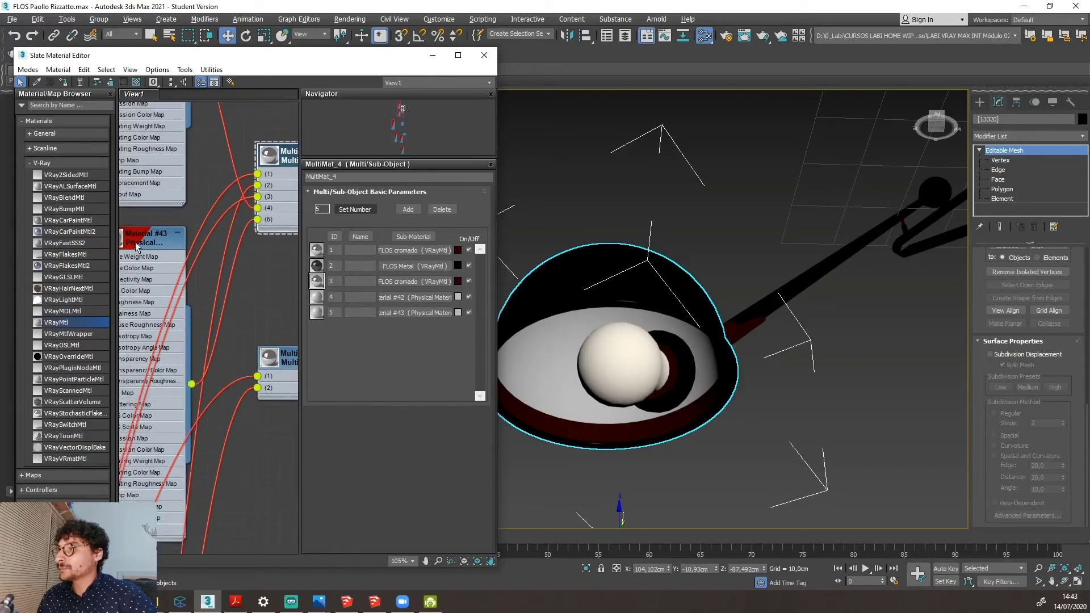
left_click_drag(136, 245, 221, 217)
scroll(239, 218, "down", 6)
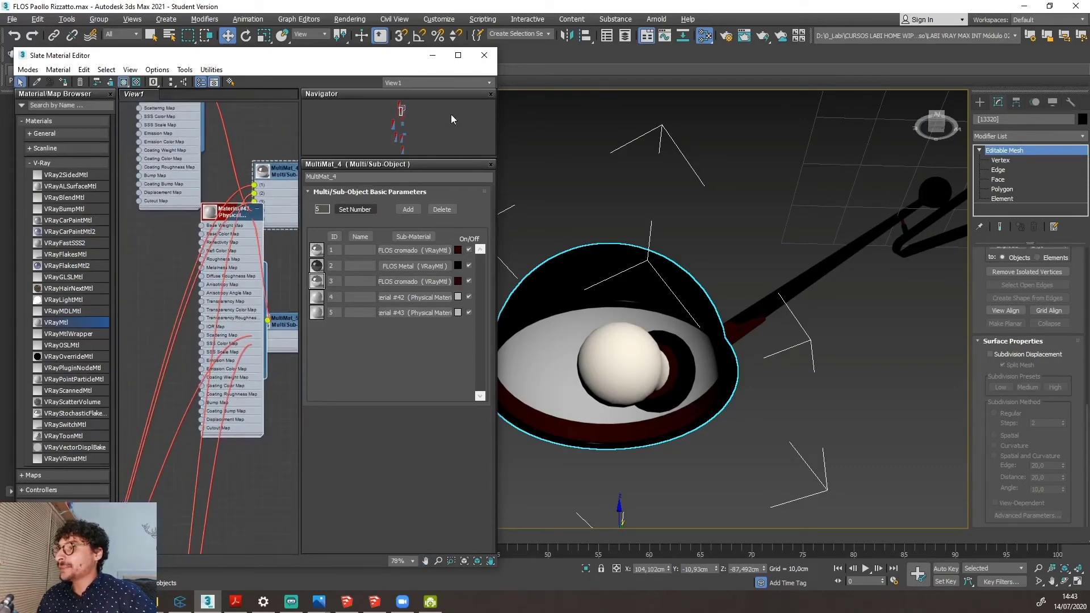
left_click_drag(497, 153, 863, 154)
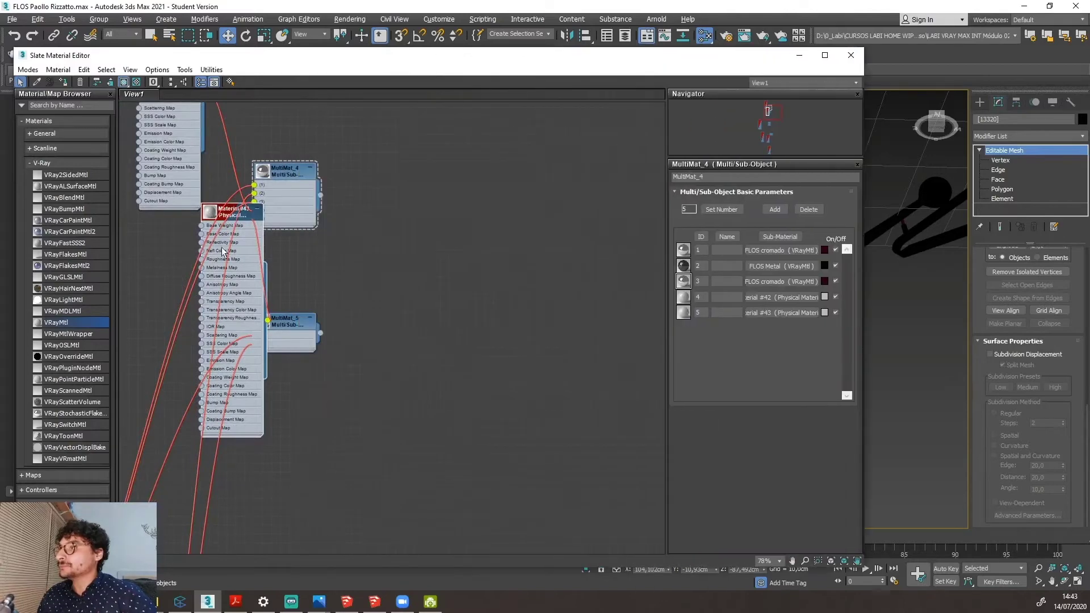
left_click_drag(282, 167, 539, 150)
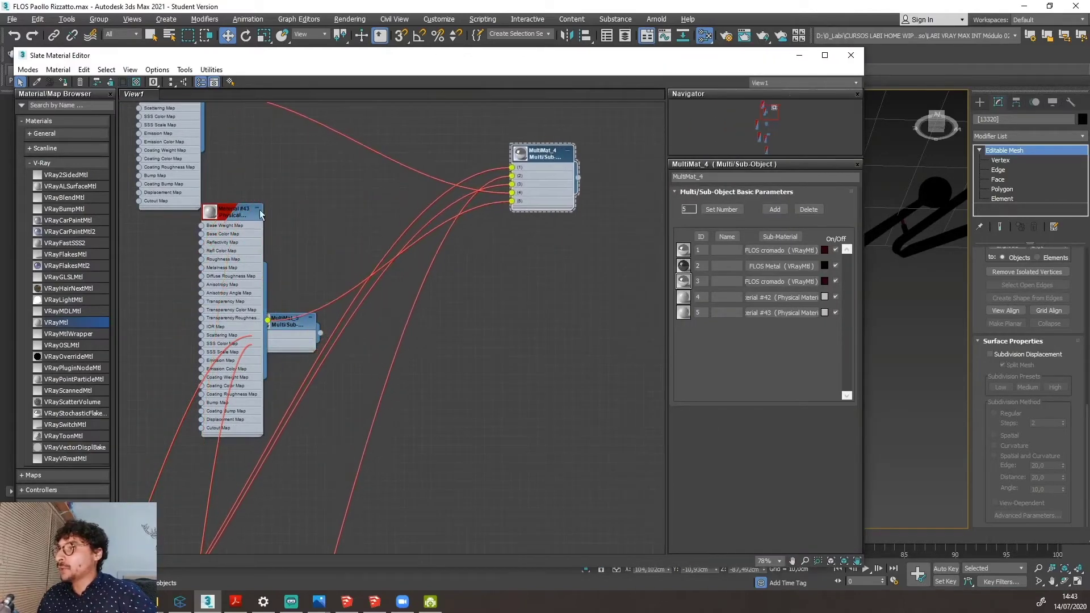
left_click_drag(231, 216, 501, 294)
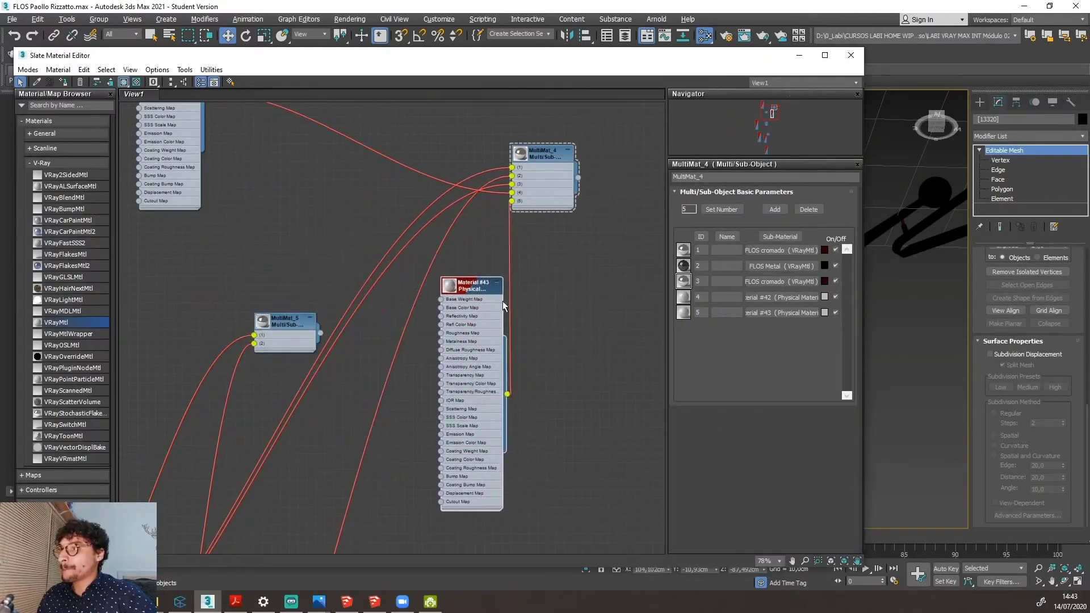
Change the type of the slot 5 material, Material #43, from Physical Material to VRayMtl.
scroll(500, 294, "up", 6)
scroll(492, 281, "up", 4)
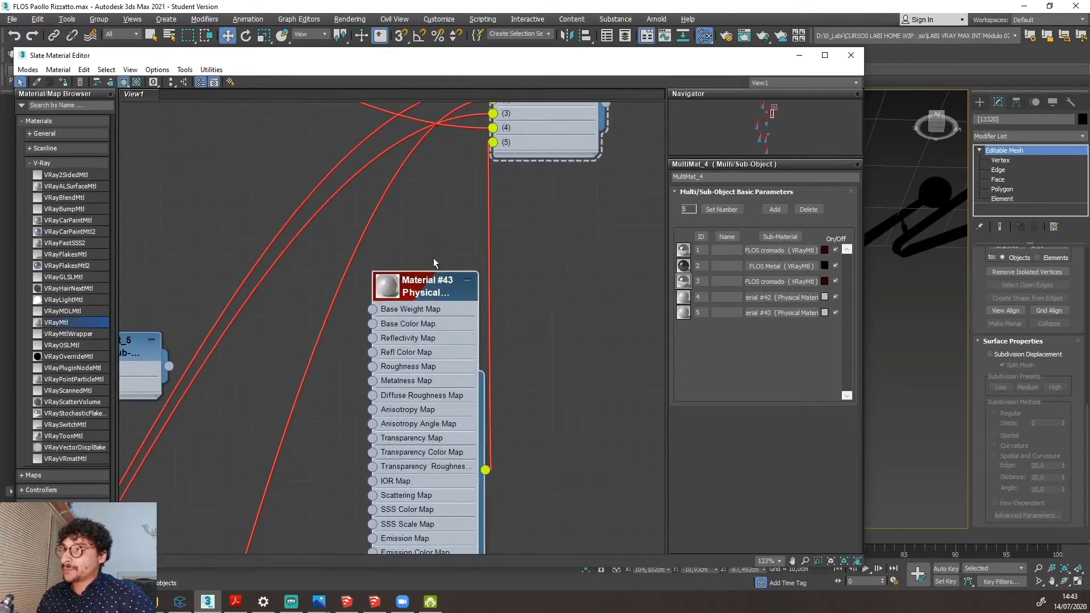
left_click_drag(432, 284, 427, 269)
right_click(417, 273)
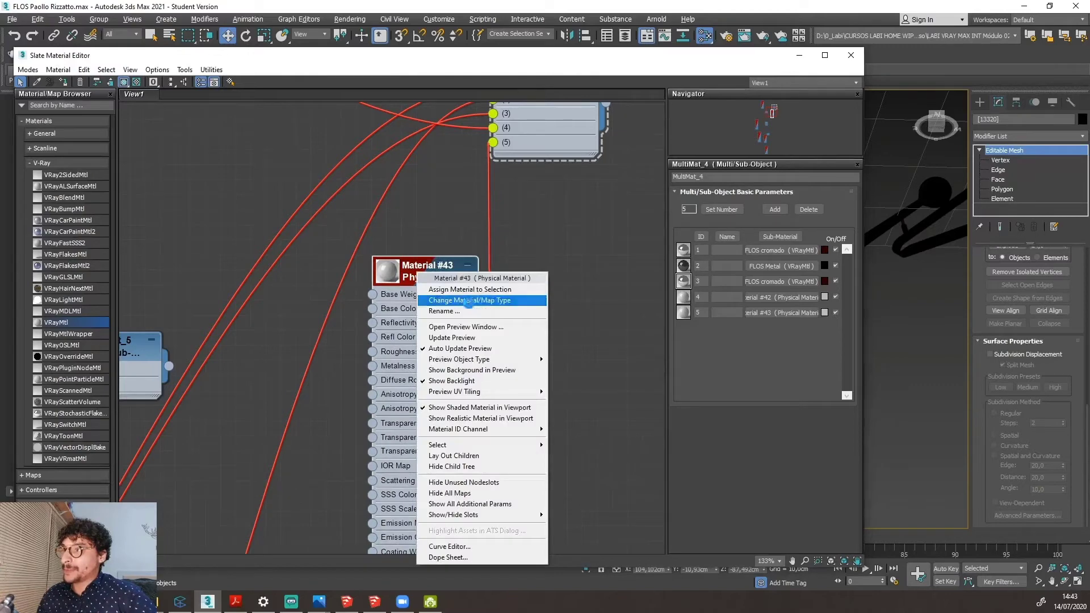
left_click(469, 301)
scroll(236, 214, "up", 5)
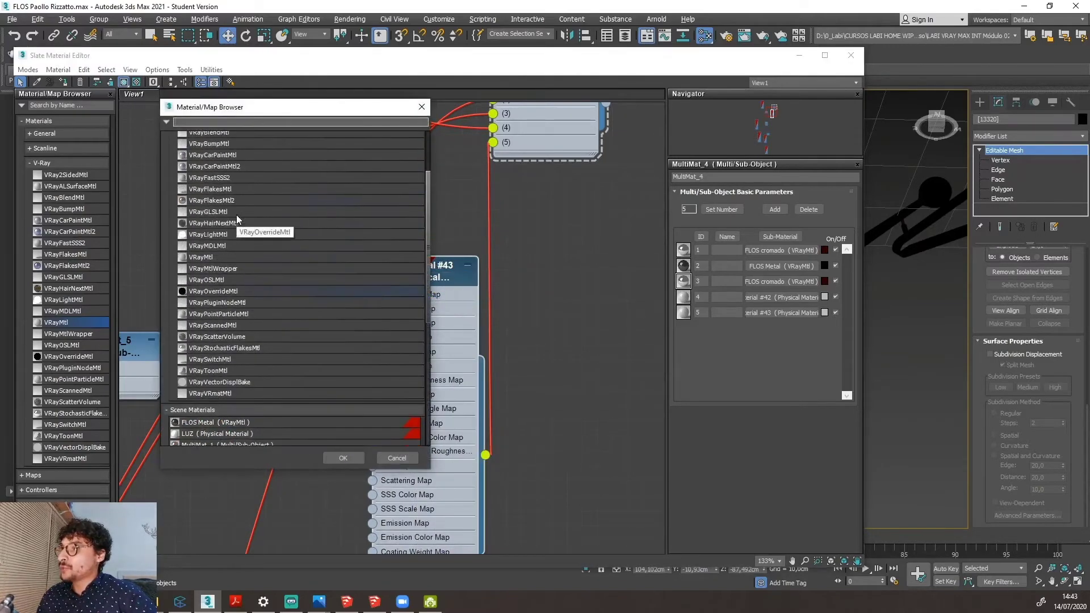
left_click(226, 256)
left_click(343, 457)
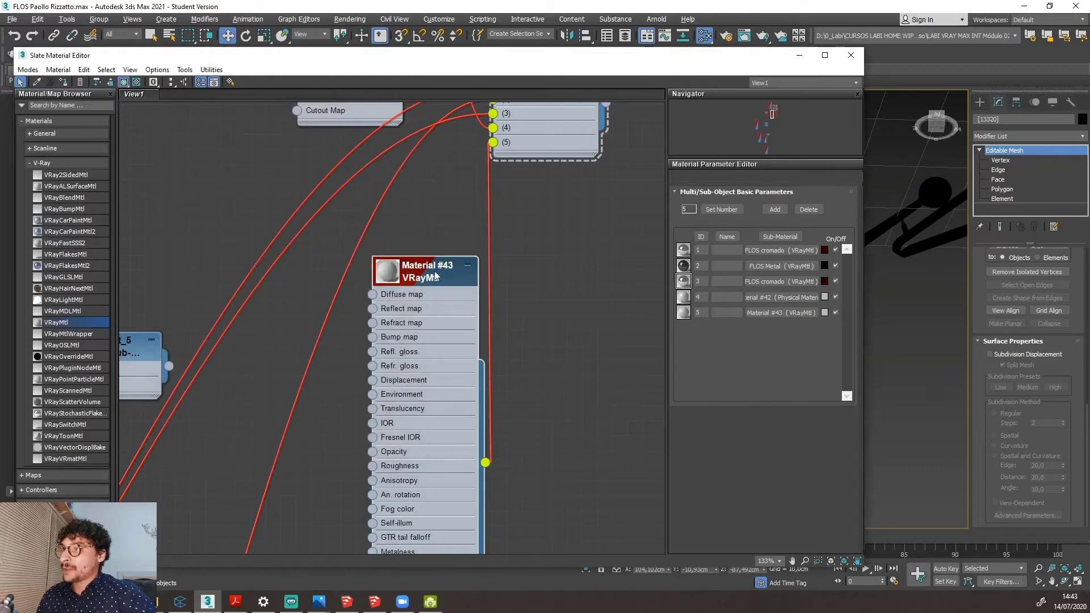
Rename the slot 5 material FLOS Branco and set its diffuse color to a near-white of value 238.
double_click(393, 277)
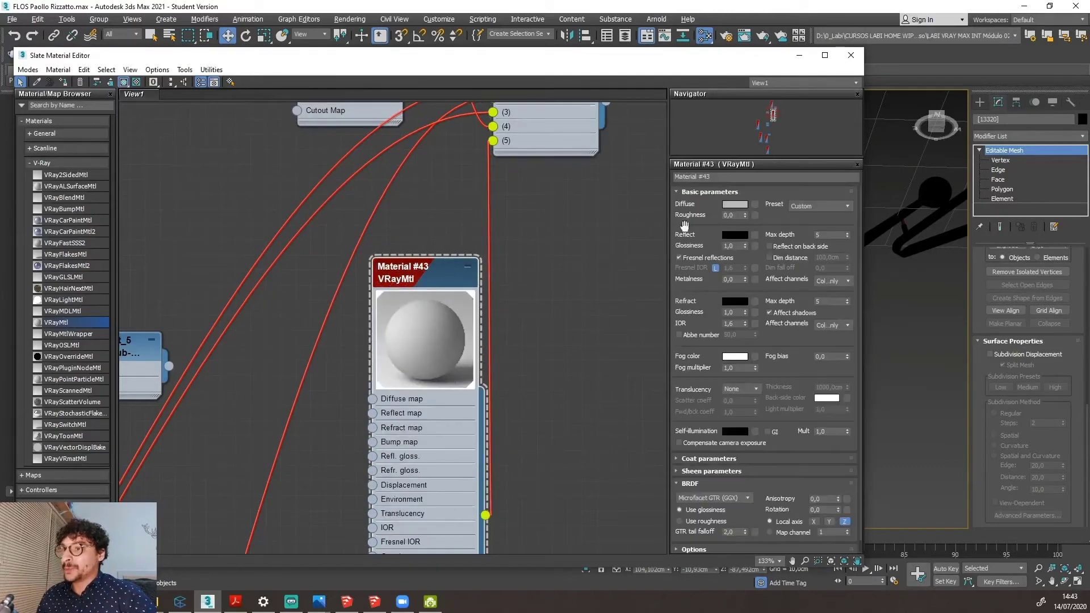
left_click(698, 176)
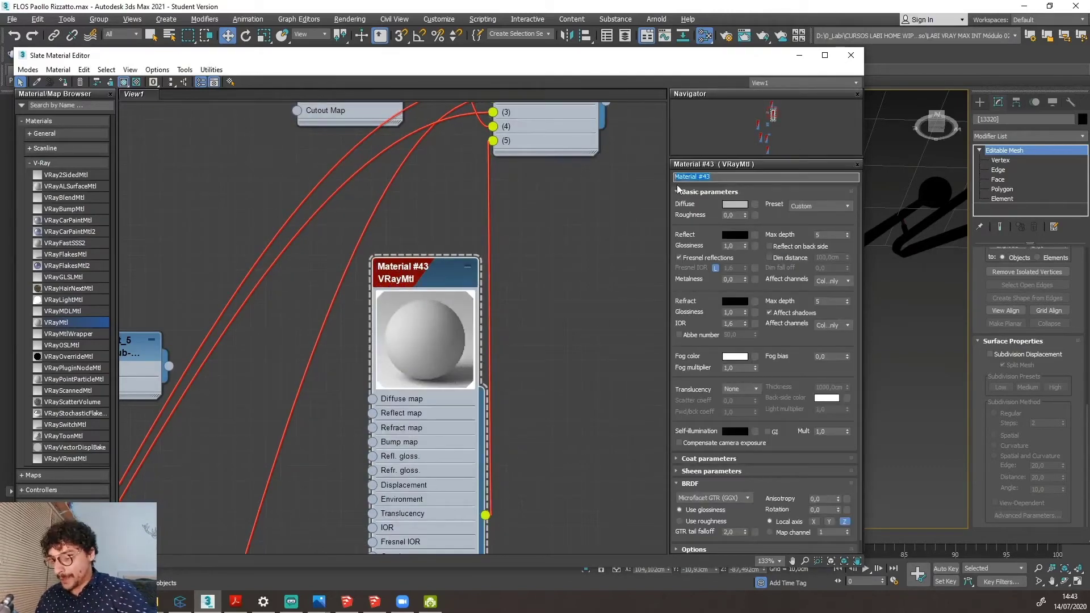
type("FLOS Branco")
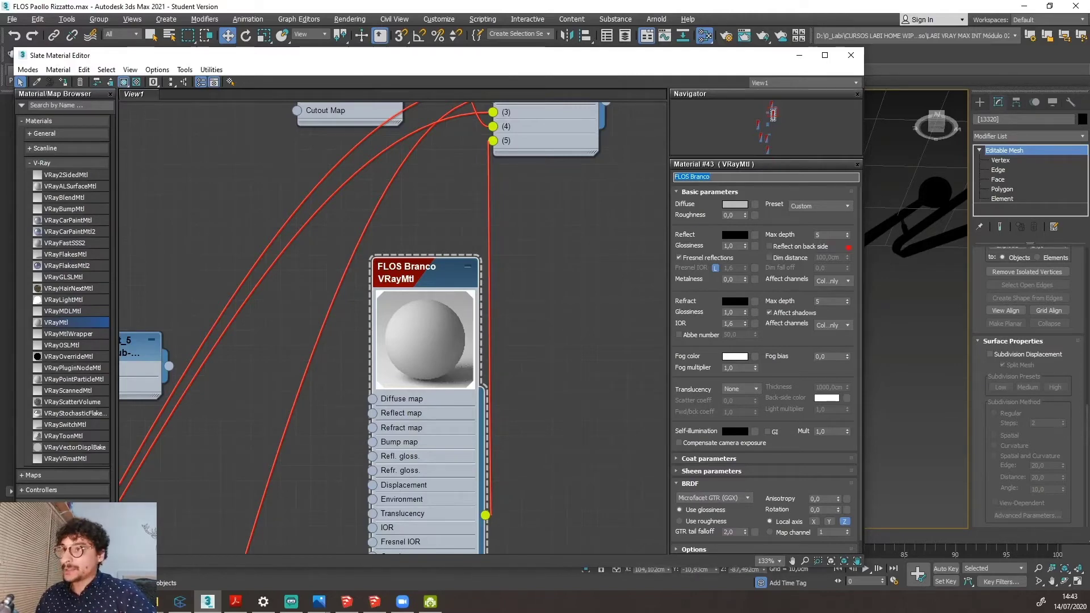
left_click(734, 204)
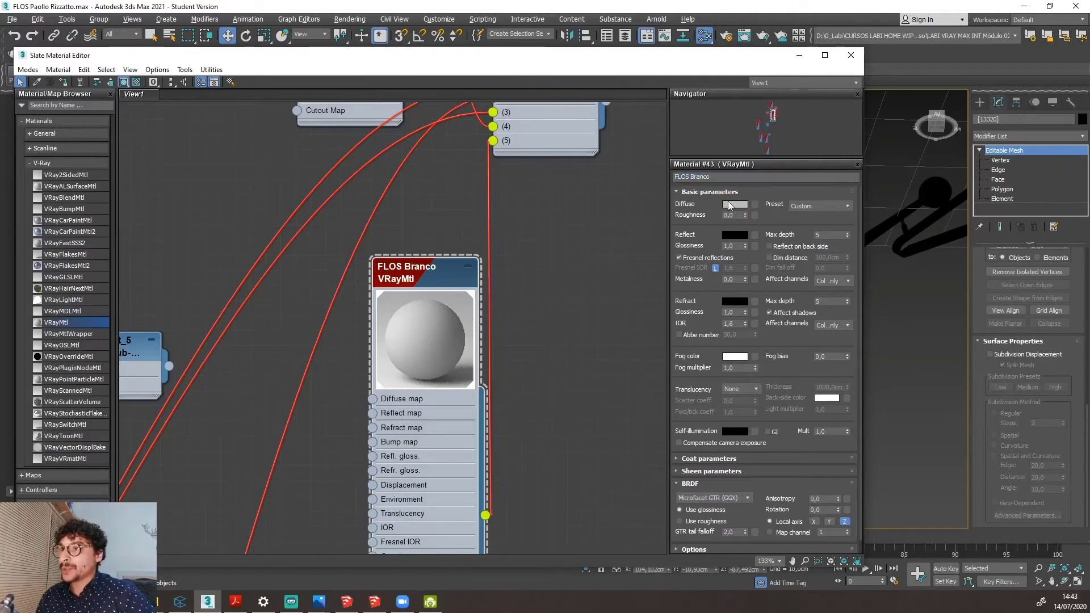
left_click_drag(429, 313, 429, 349)
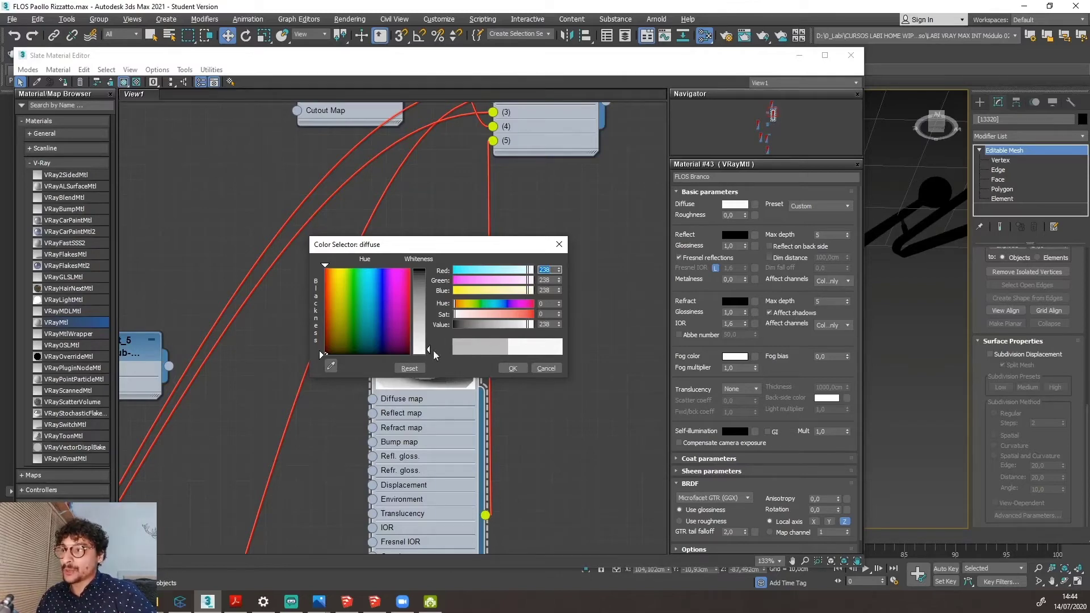
left_click(518, 369)
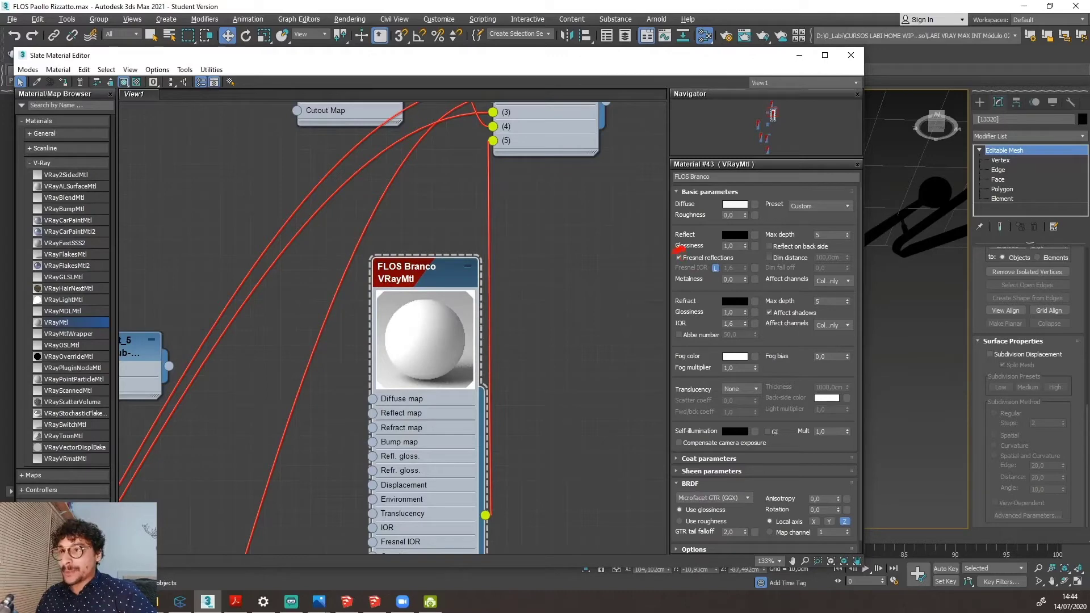
Turn off Fresnel reflections on FLOS Branco and set its reflection color to a grey of value 65.
left_click(686, 258)
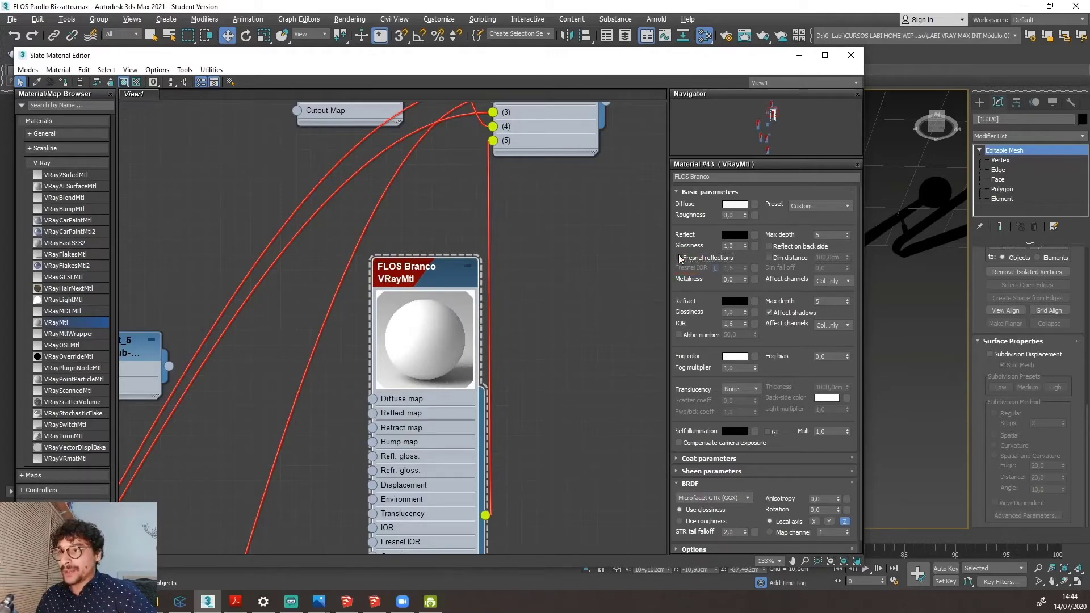
left_click(736, 235)
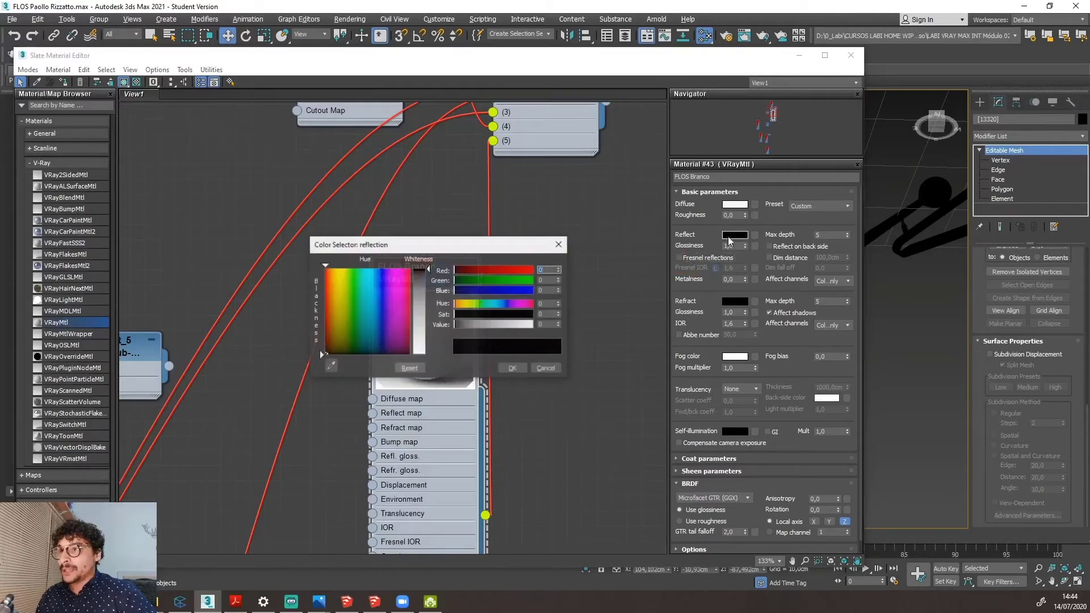
mouse_move(467, 247)
left_mouse_down()
mouse_move(644, 163)
mouse_move(607, 189)
mouse_move(606, 210)
mouse_move(597, 200)
left_mouse_up()
mouse_move(701, 241)
left_mouse_down()
mouse_move(682, 250)
mouse_move(710, 239)
left_mouse_up()
key("Escape")
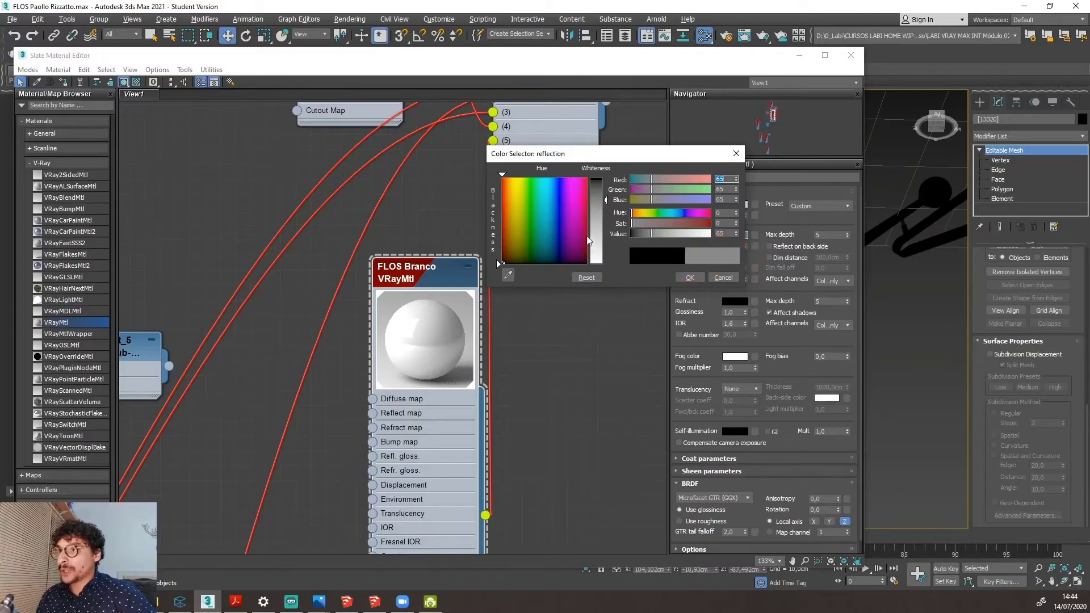
left_click(688, 277)
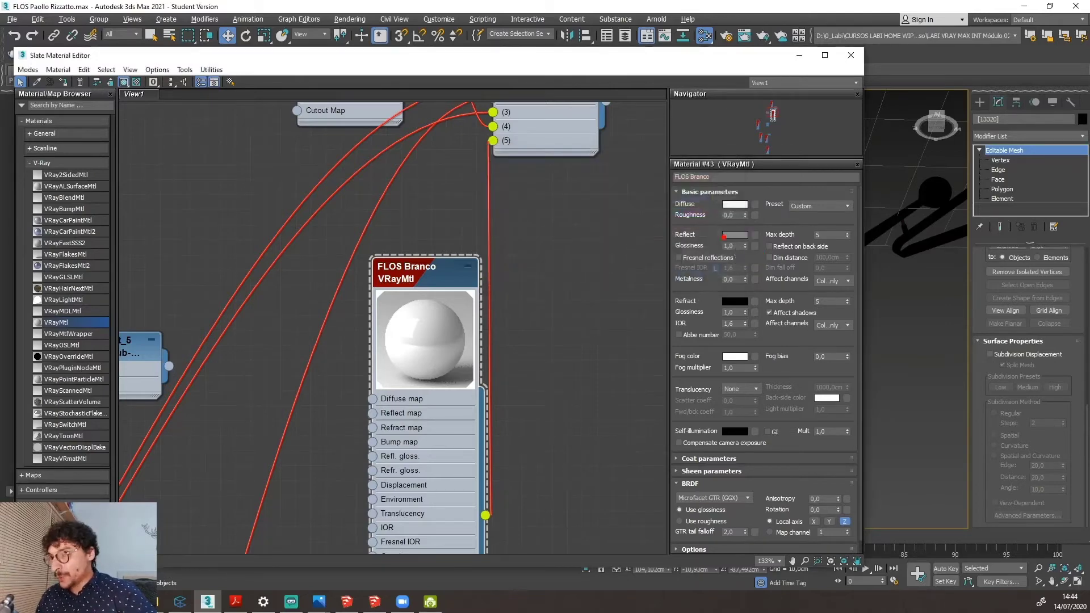
Set the reflection glossiness of FLOS Branco to 0.7.
left_click_drag(677, 246, 759, 249)
left_click_drag(451, 286, 444, 322)
mouse_move(430, 308)
left_mouse_down()
mouse_move(443, 324)
mouse_move(468, 310)
left_mouse_up()
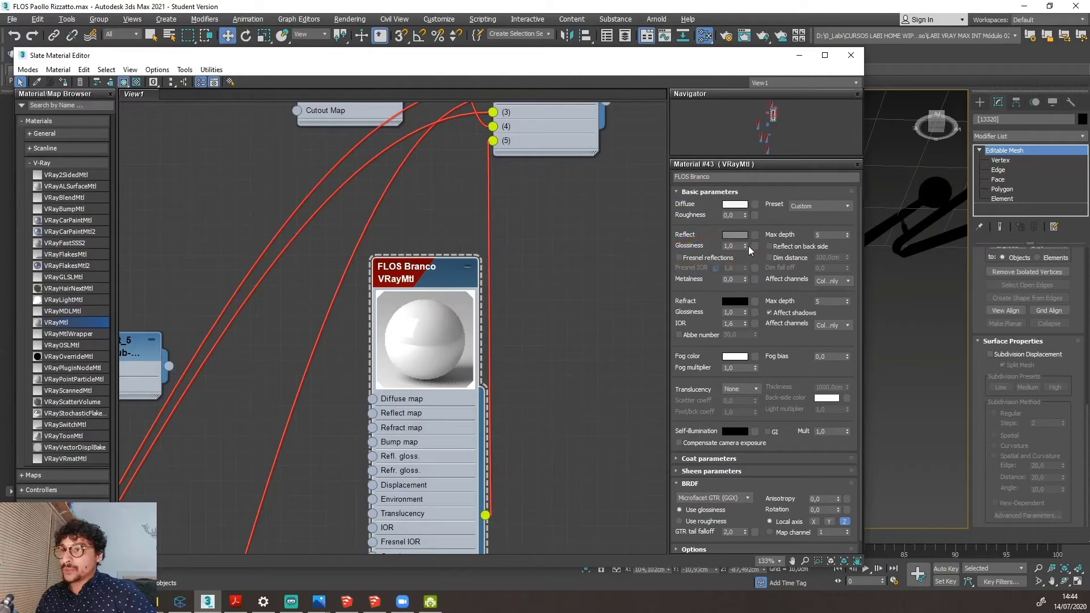
left_click(731, 246)
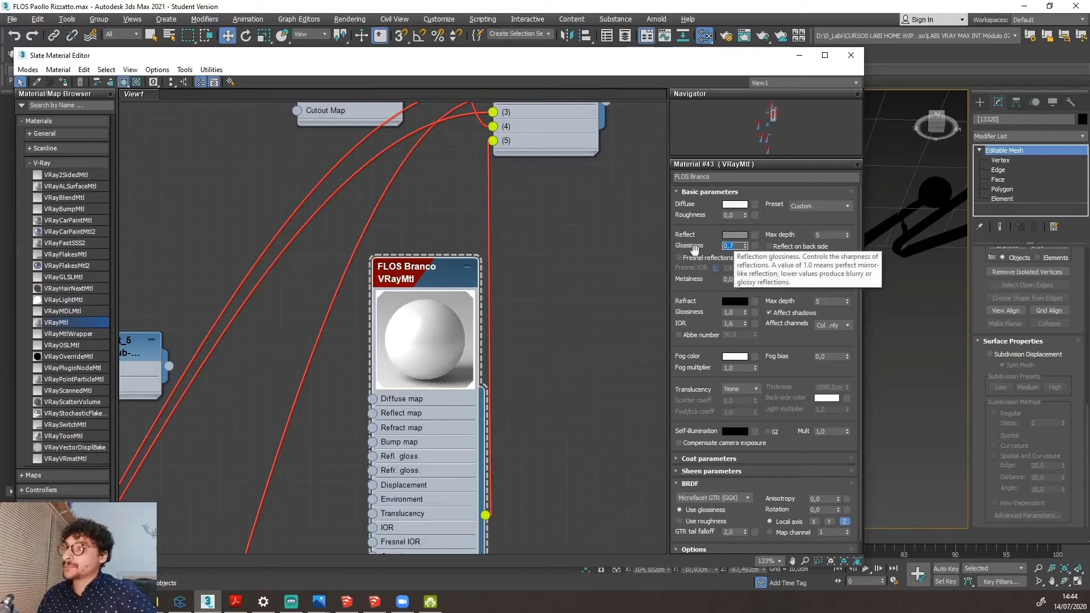
left_click_drag(436, 273, 463, 277)
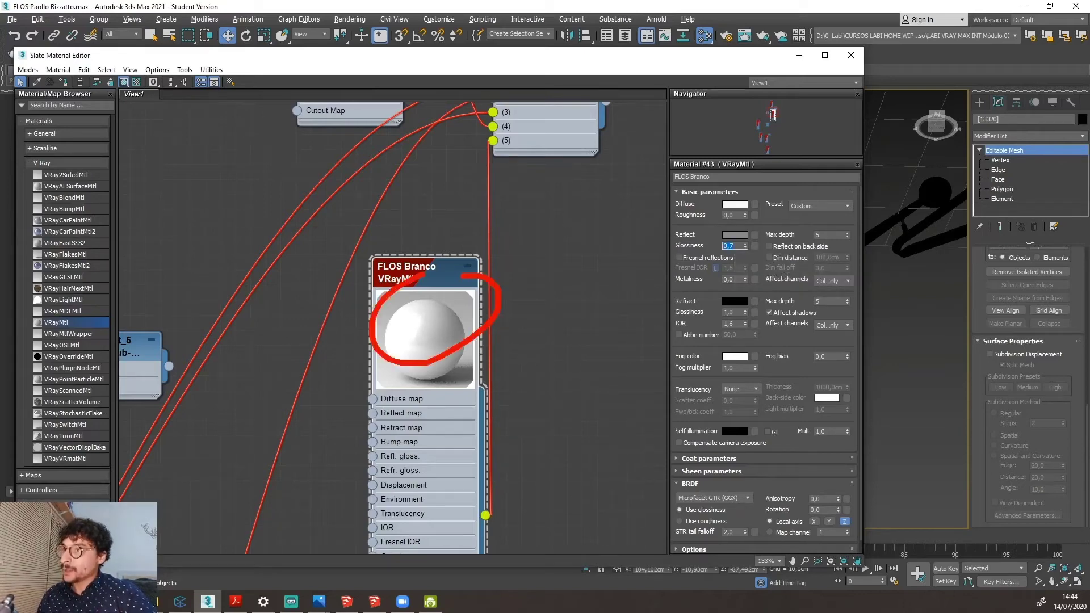
Close the Slate Material Editor and start V-Ray Viewport IPR in the perspective view to inspect the shade's interior.
left_click(850, 55)
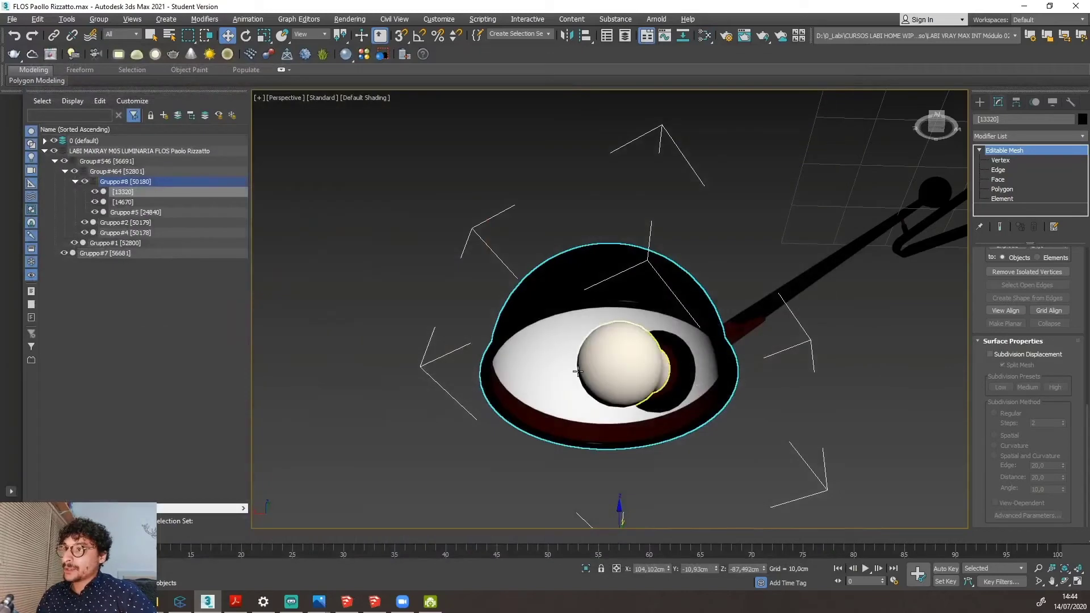
middle_click_drag(562, 341, 576, 356, "alt")
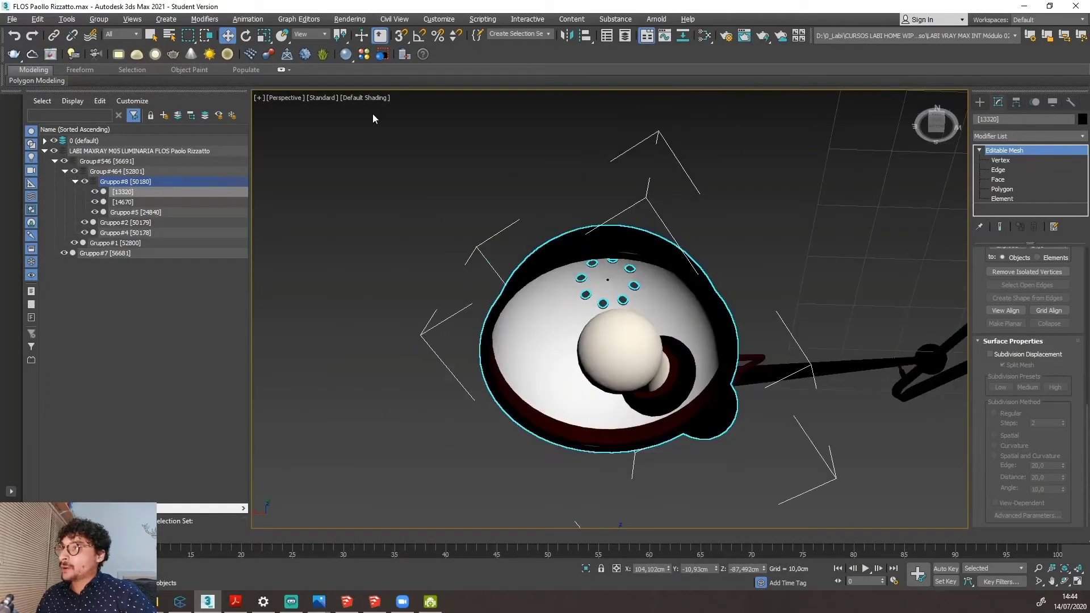
left_click(326, 99)
mouse_move(316, 84)
left_mouse_down()
mouse_move(333, 106)
mouse_move(449, 114)
left_mouse_up()
key("Escape")
left_click(328, 98)
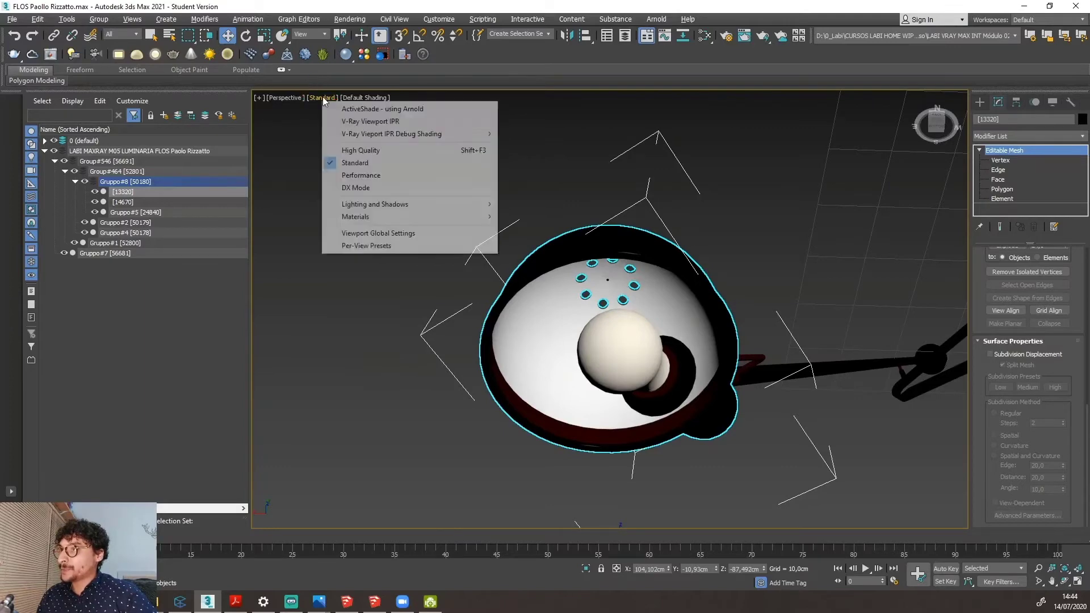
left_click(380, 123)
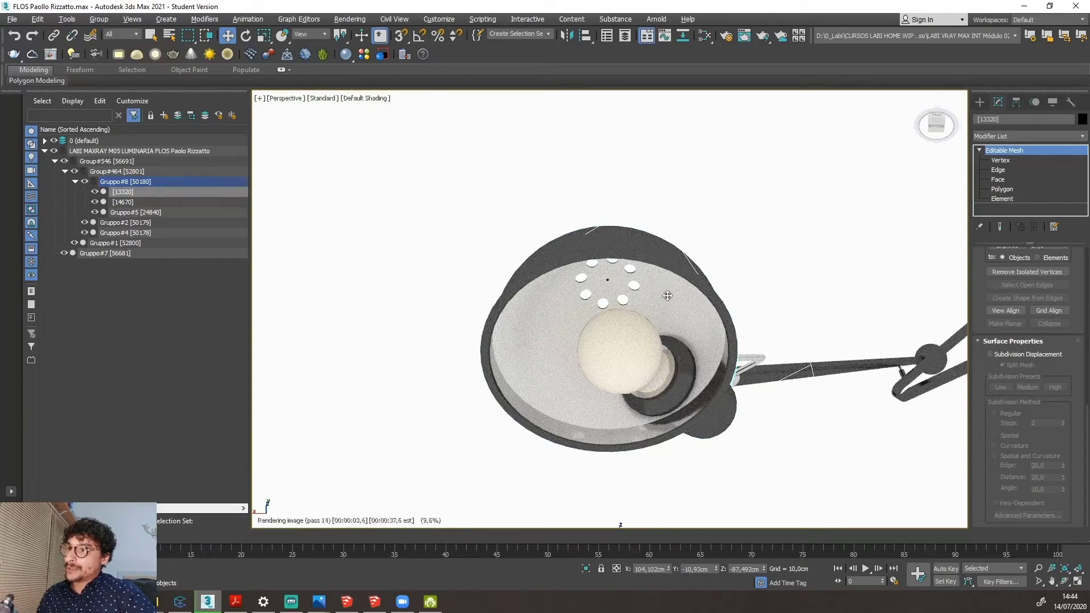
middle_click_drag(675, 324, 683, 412, "alt")
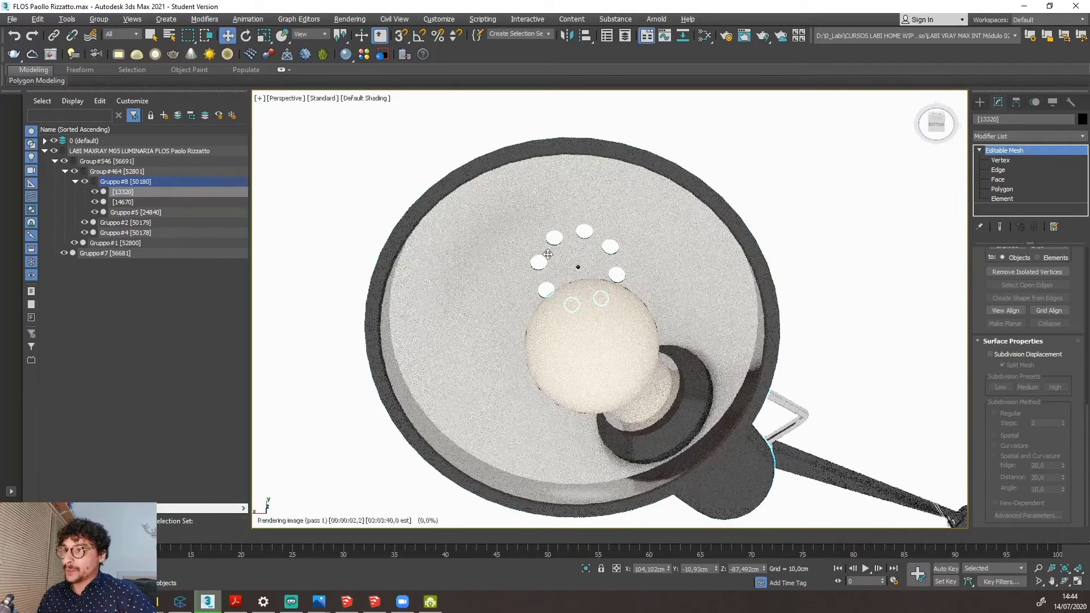
scroll(676, 268, "down", 3)
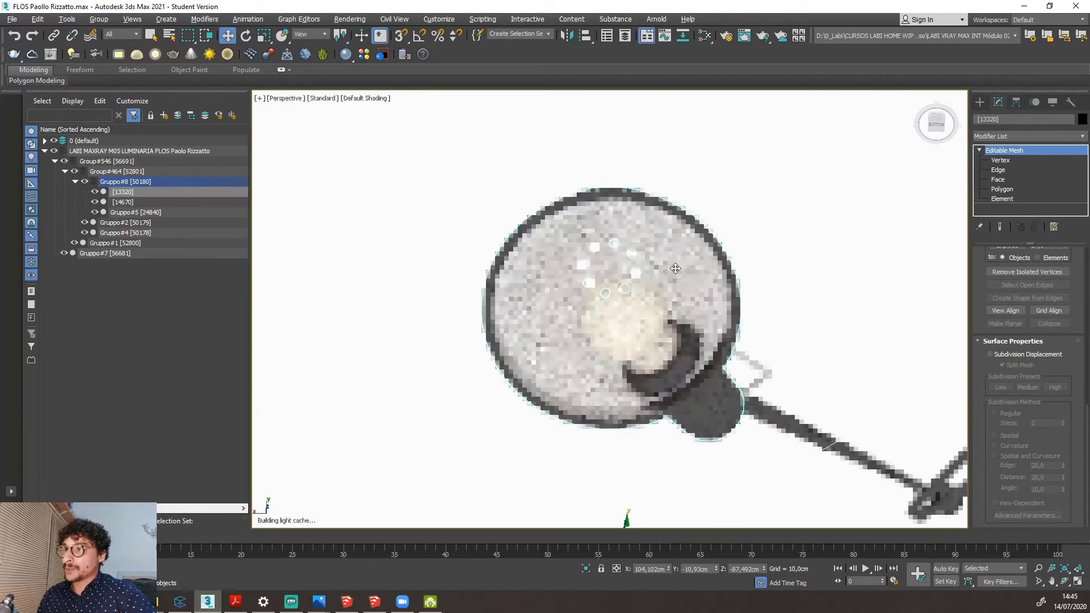
middle_click_drag(673, 287, 667, 305, "alt")
scroll(667, 305, "up", 3)
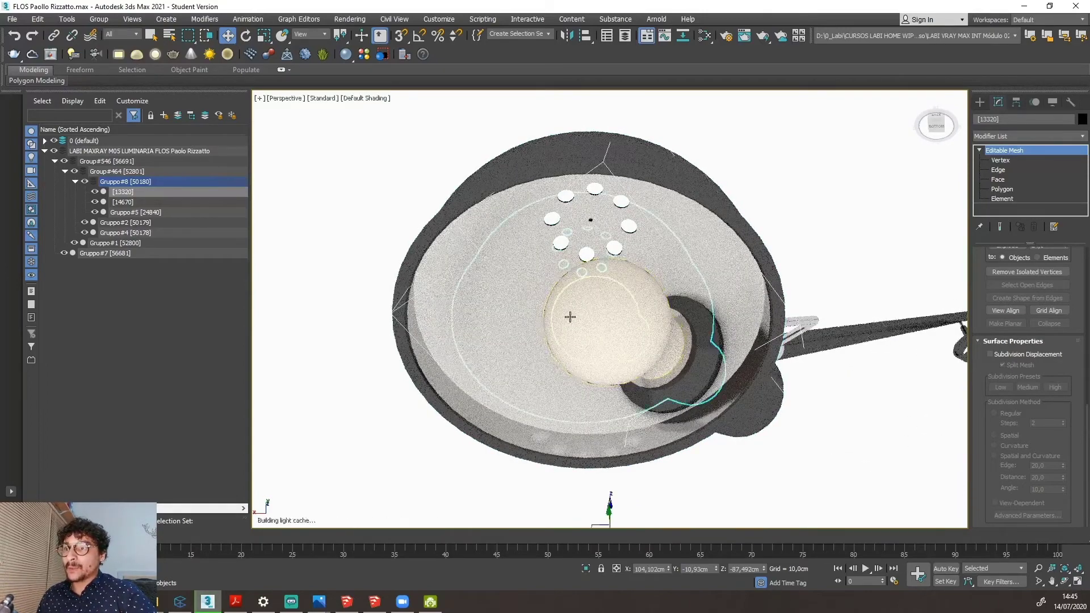
Check the shade's interior in the viewport render and reopen the Slate Material Editor with the whole node network in view.
scroll(570, 318, "down", 2)
scroll(559, 319, "down", 2)
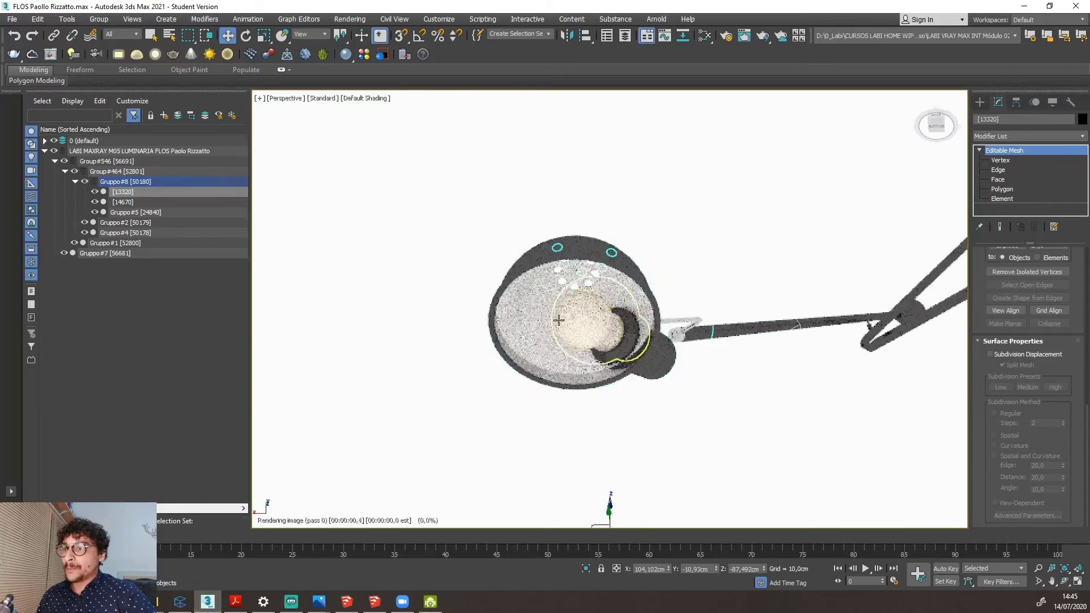
scroll(559, 320, "up", 4)
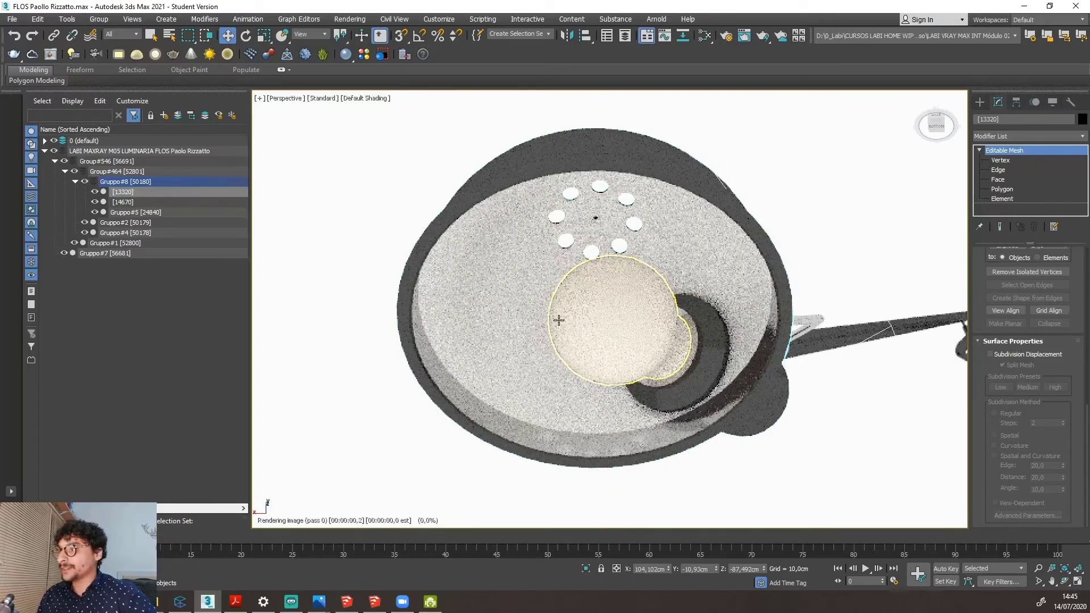
left_click(704, 36)
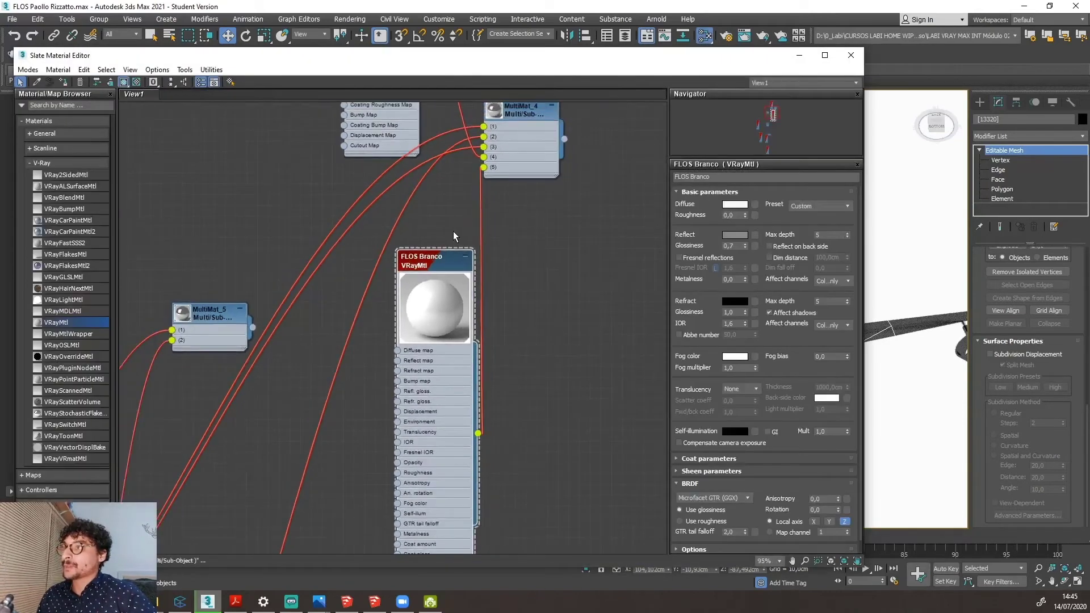
scroll(453, 231, "down", 6)
middle_click_drag(452, 230, 420, 159)
scroll(397, 258, "down", 2)
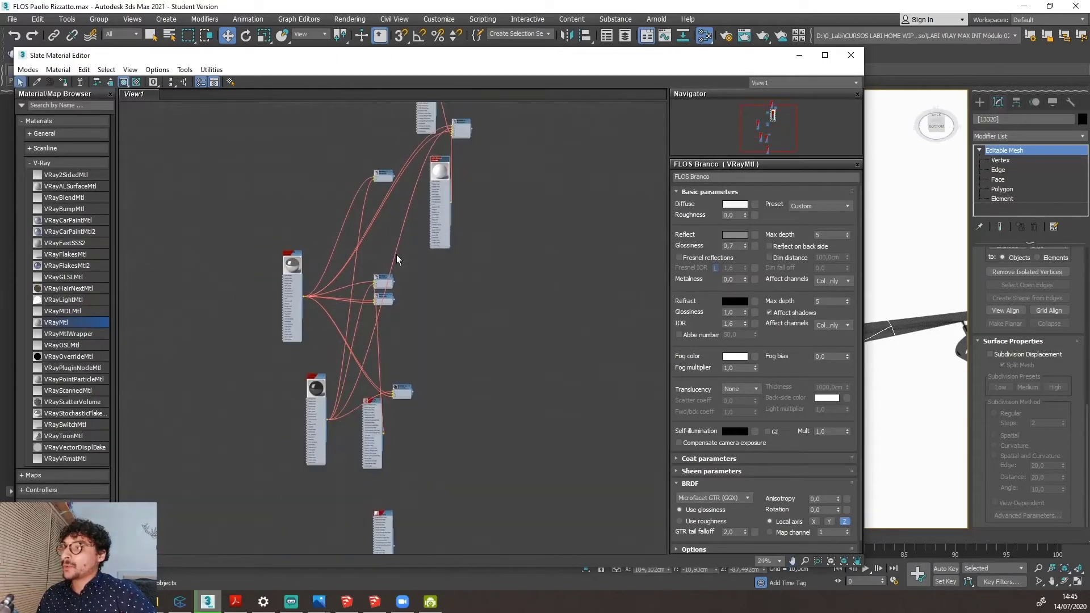
Pick the material from the lamp's bulb in the viewport and open the parameters of the LUZ Physical Material.
left_click(36, 82)
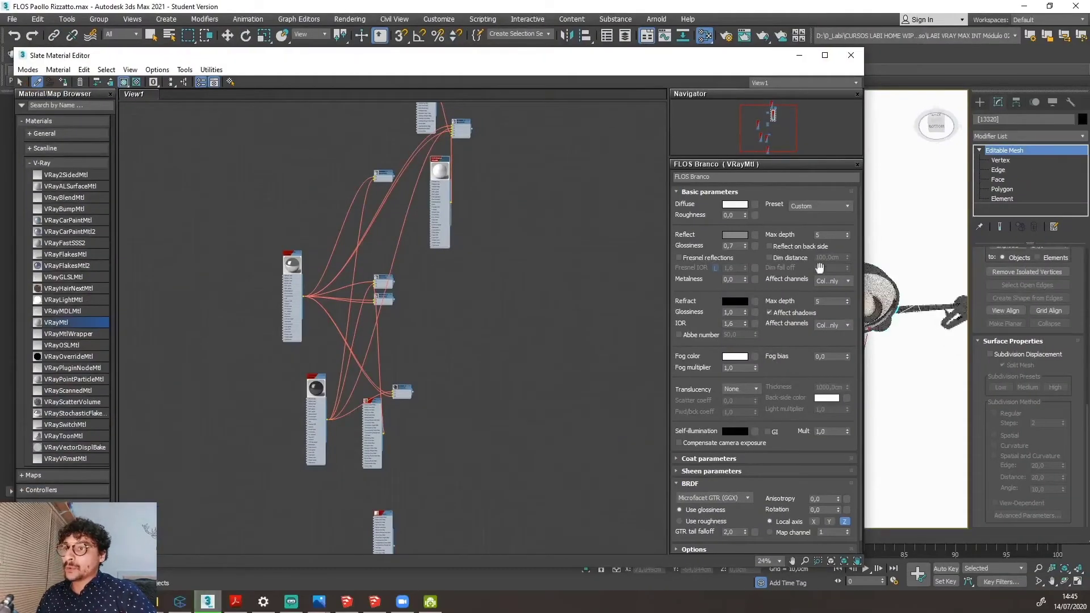
left_click_drag(732, 54, 573, 55)
left_click(857, 306)
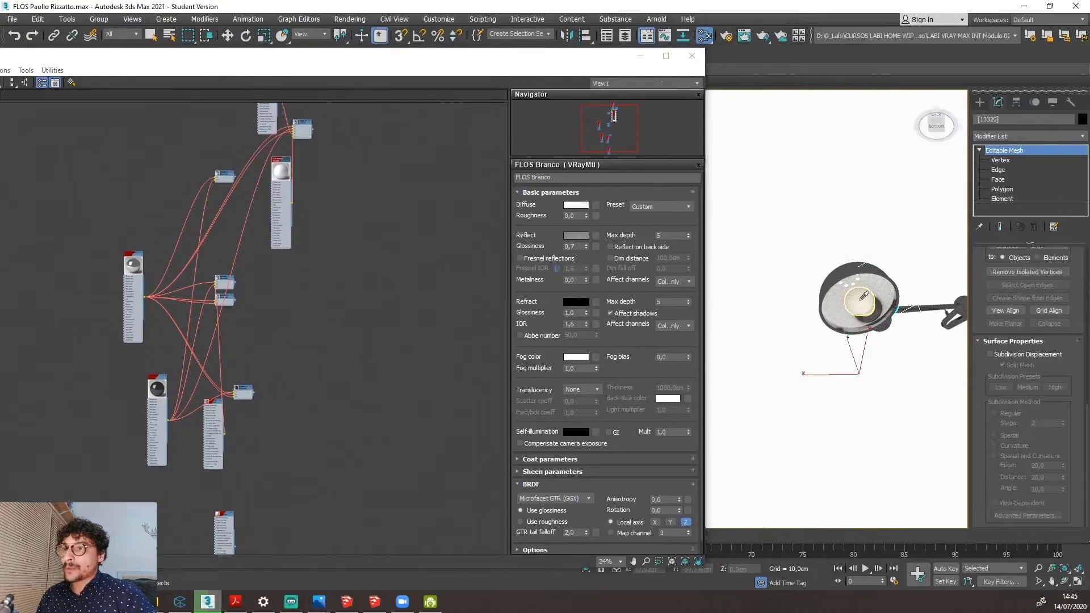
scroll(215, 309, "up", 5)
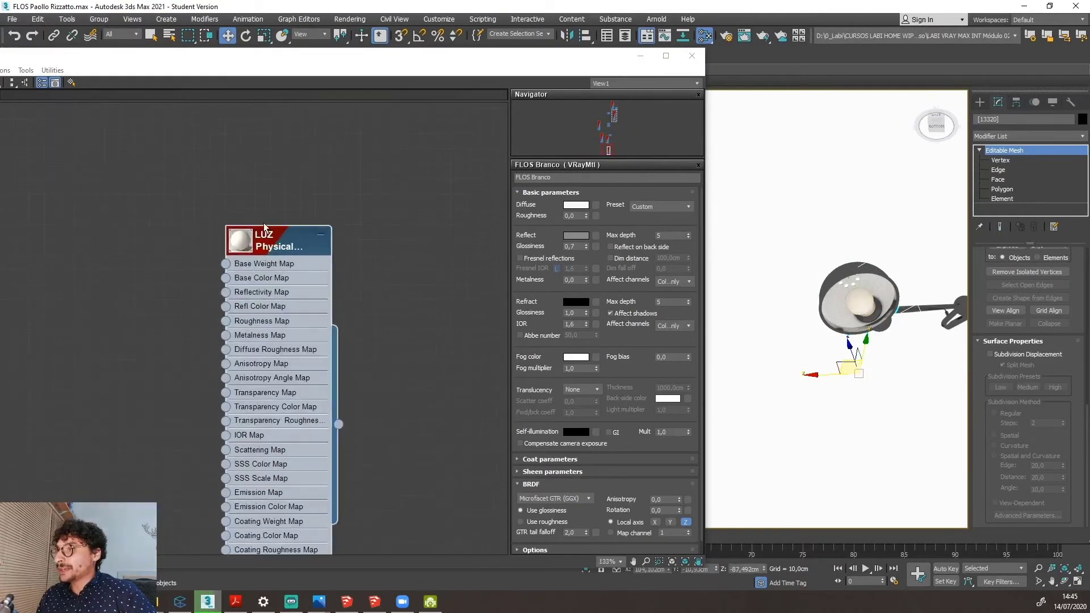
double_click(276, 244)
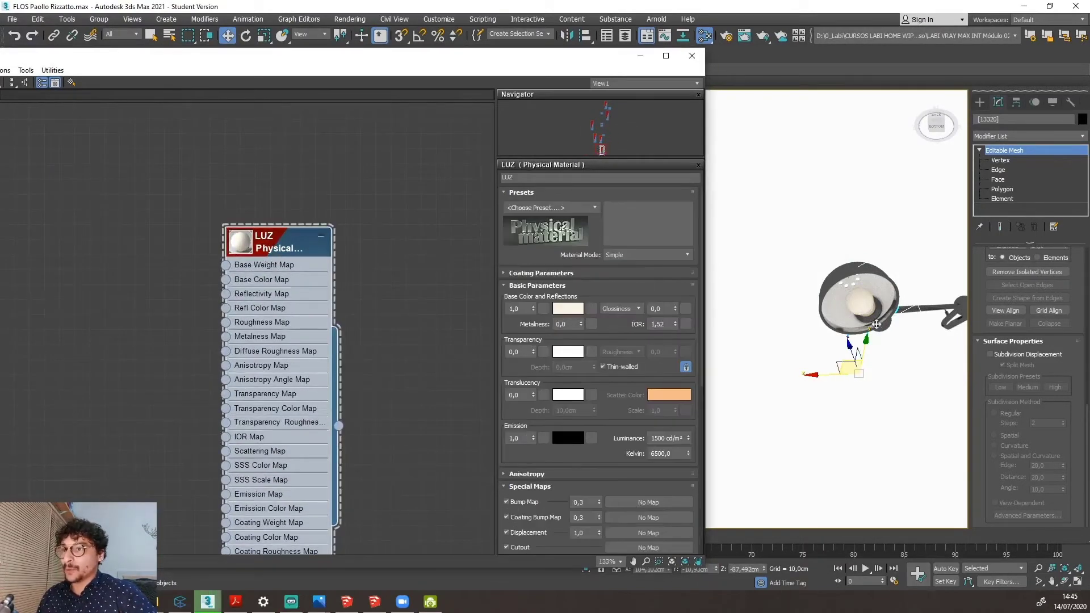
Frame the bulb in the perspective view and narrow the Slate Material Editor so the render stays visible beside the LUZ node.
scroll(875, 325, "up", 5)
middle_click_drag(854, 282, 794, 227, "alt")
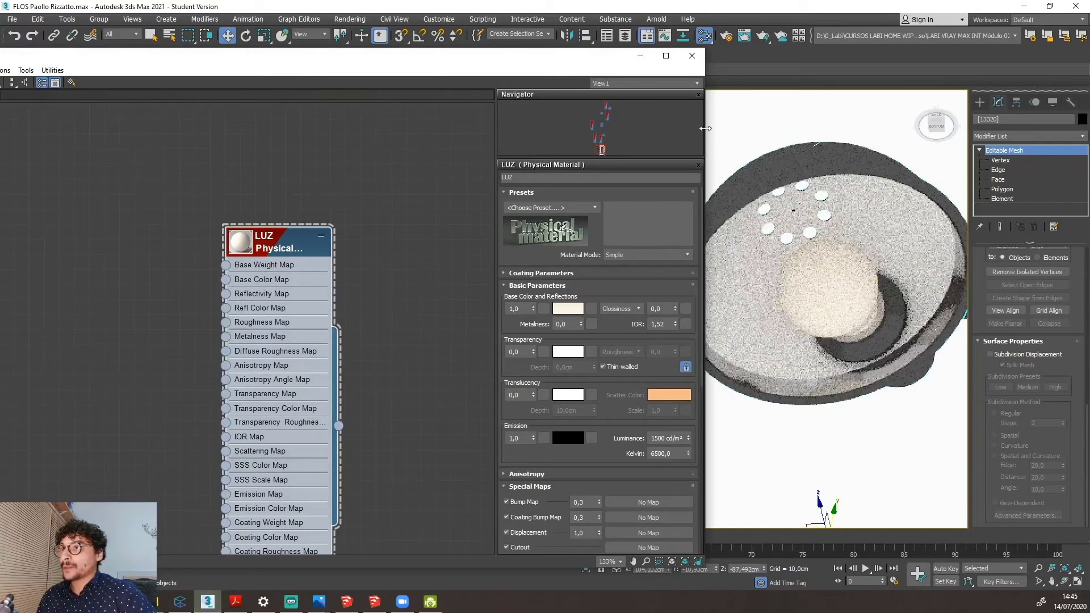
left_click_drag(705, 129, 557, 128)
left_click_drag(284, 231, 240, 126)
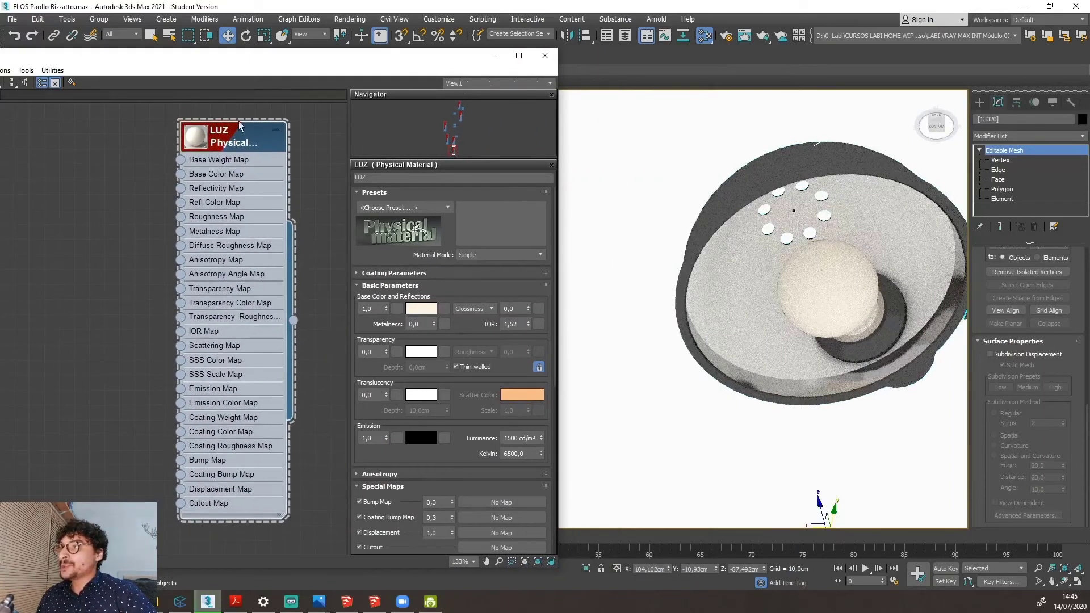
left_click_drag(300, 69, 431, 62)
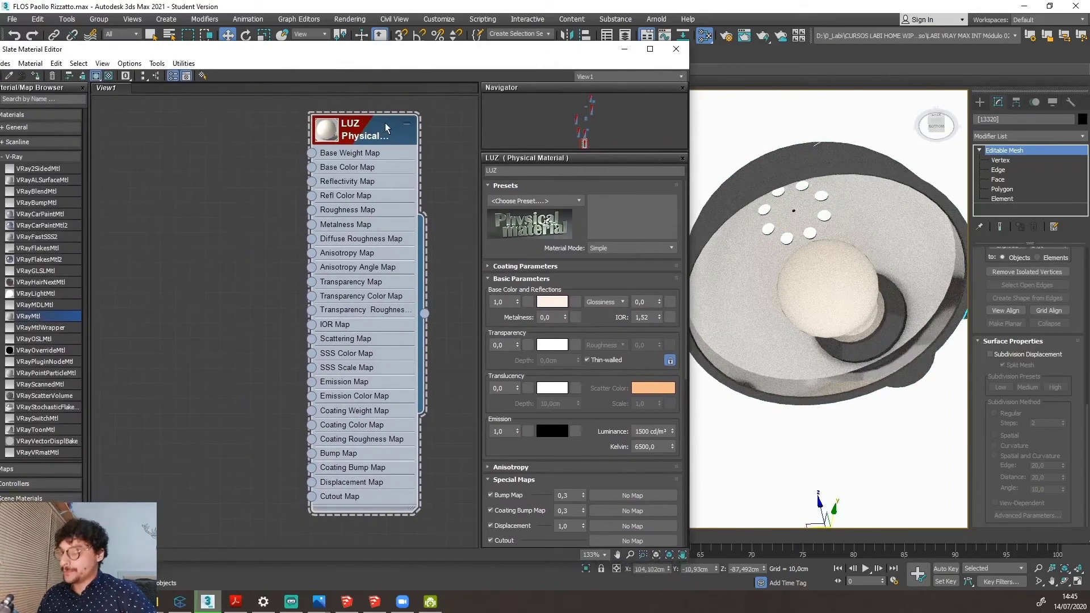
Change the LUZ material's type to VRayMtl and rename it FLOS Luz.
right_click(359, 130)
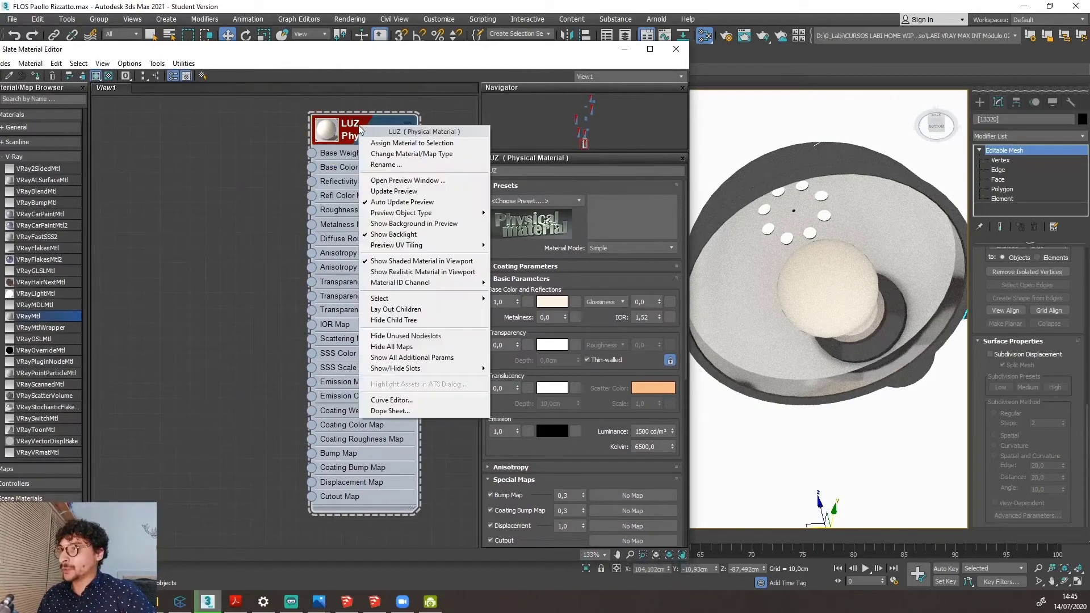
left_click(411, 154)
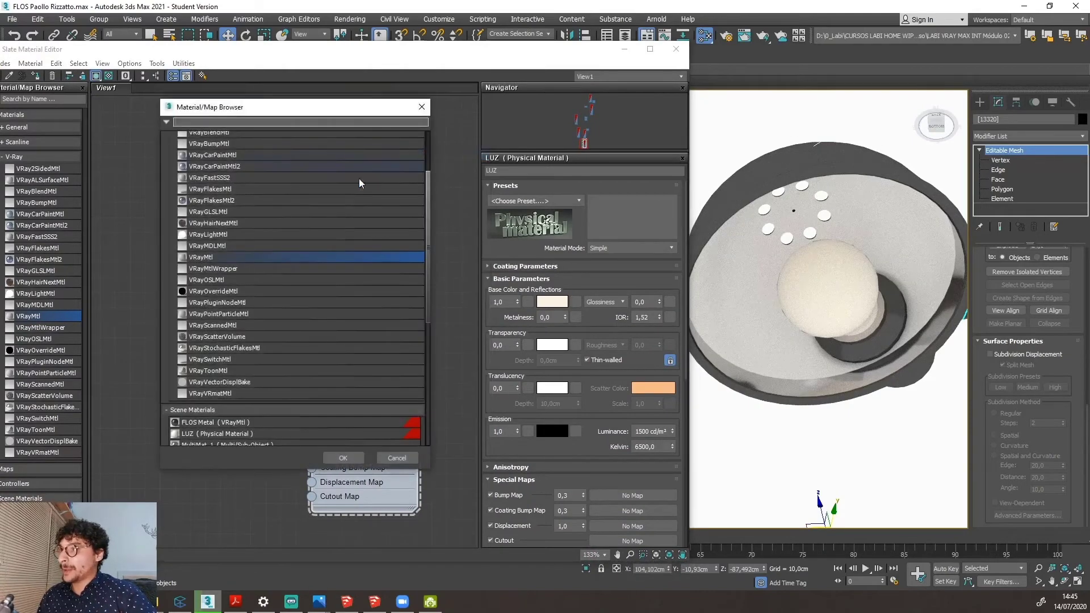
double_click(223, 257)
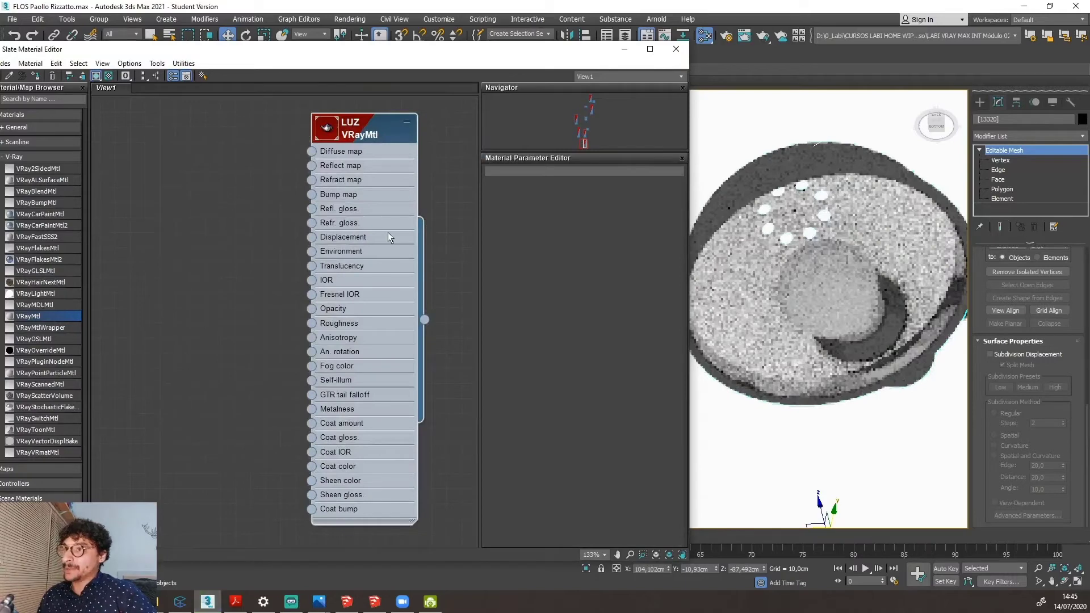
double_click(328, 133)
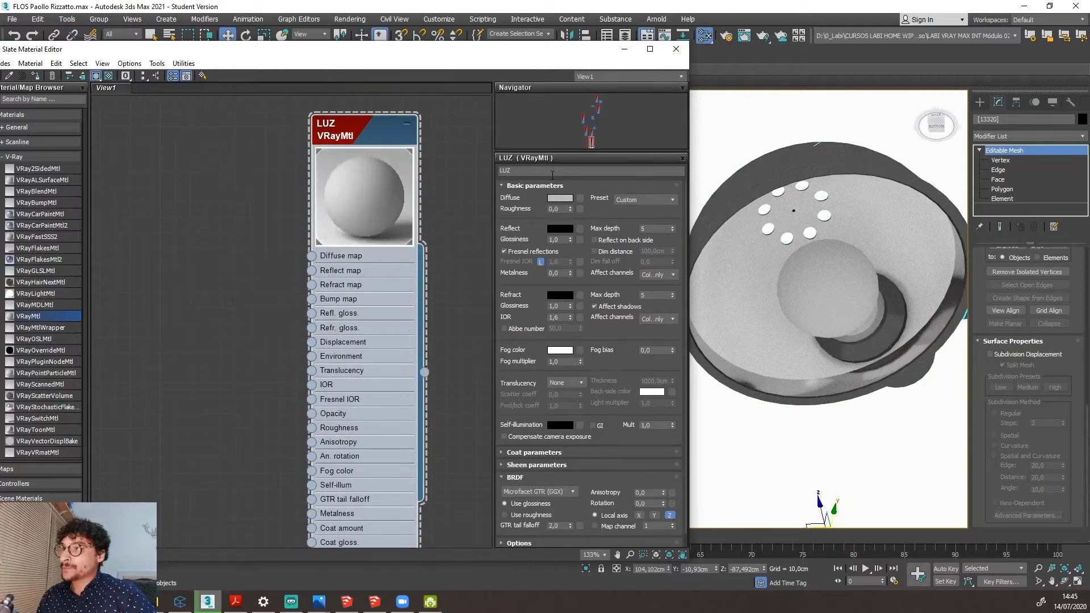
left_click(552, 172)
type("FLOS Luz")
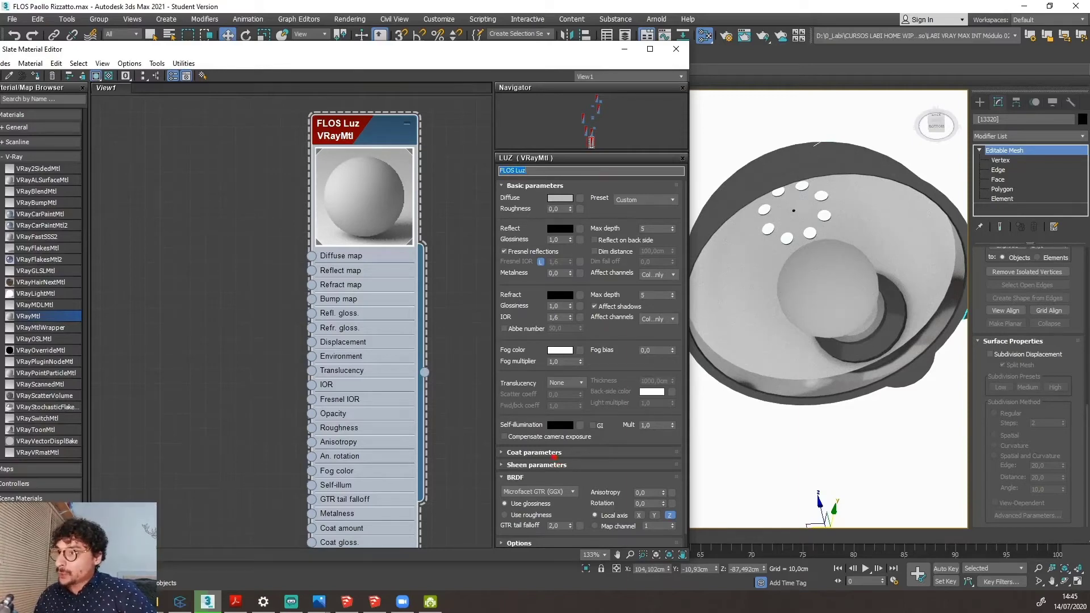
mouse_move(562, 361)
left_mouse_down()
mouse_move(467, 400)
mouse_move(700, 401)
left_mouse_up()
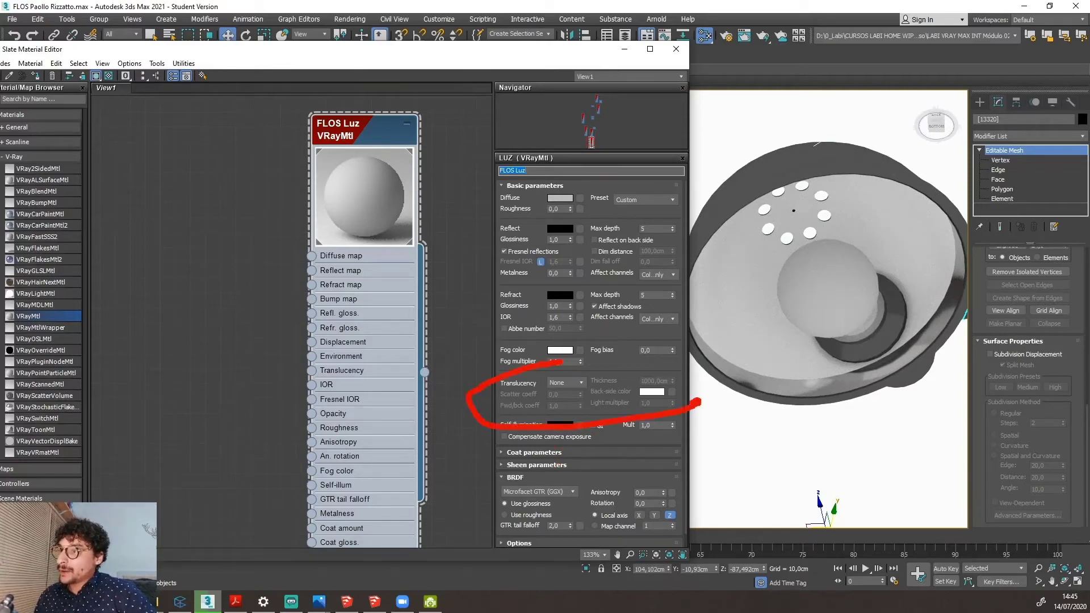
key("e")
left_click_drag(482, 416, 694, 445, "ctrl")
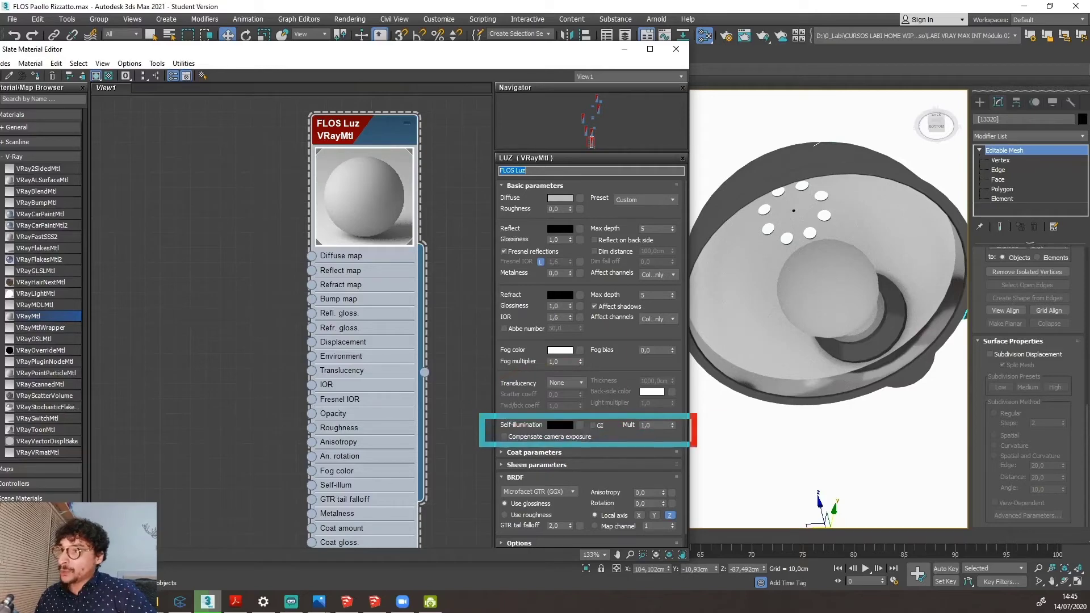
left_click_drag(633, 379, 609, 405)
key("Escape")
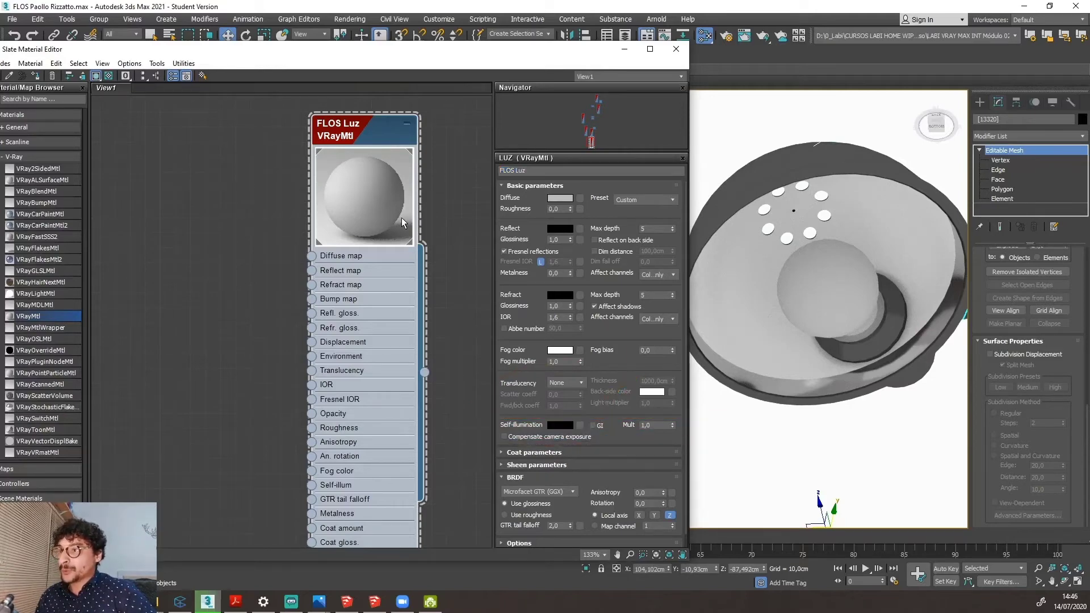
left_click_drag(553, 413, 537, 430)
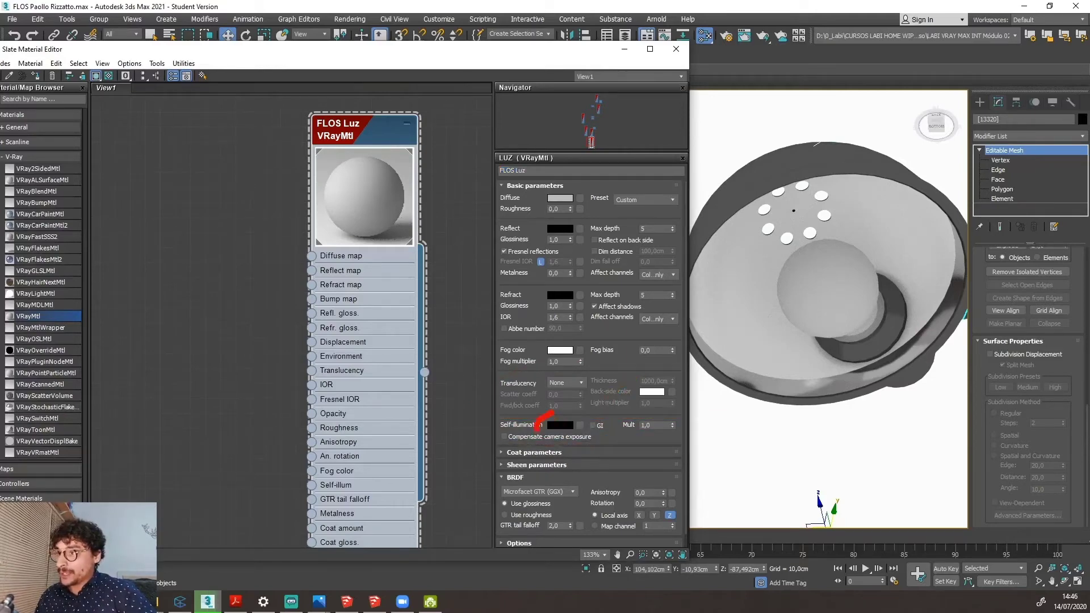
key("Escape")
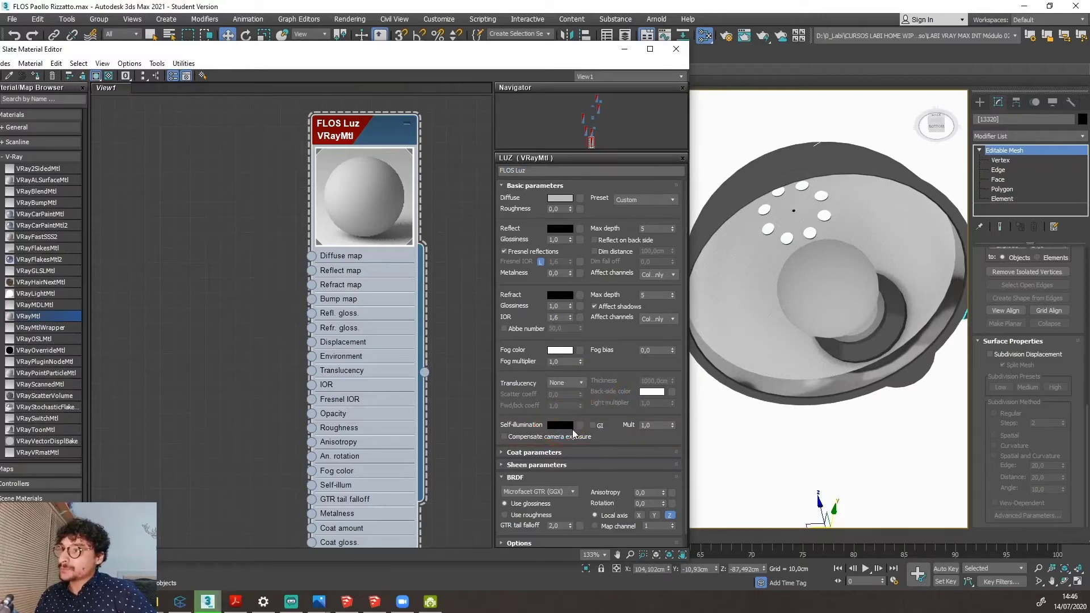
Set the self-illumination color of FLOS Luz to pure white, value 255.
left_click(561, 425)
left_click_drag(322, 278, 321, 347)
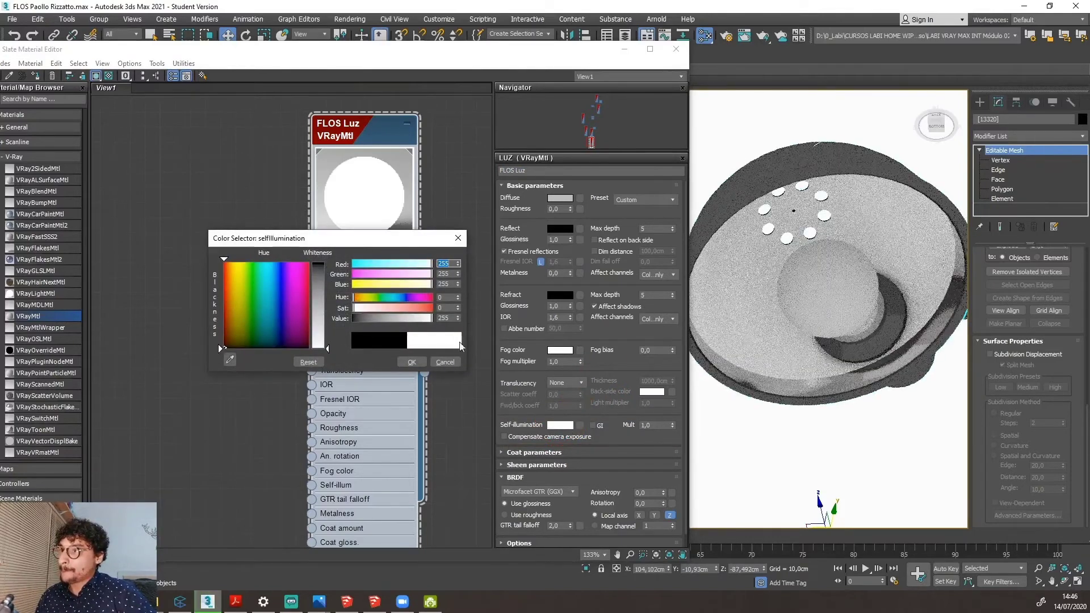
left_click(411, 362)
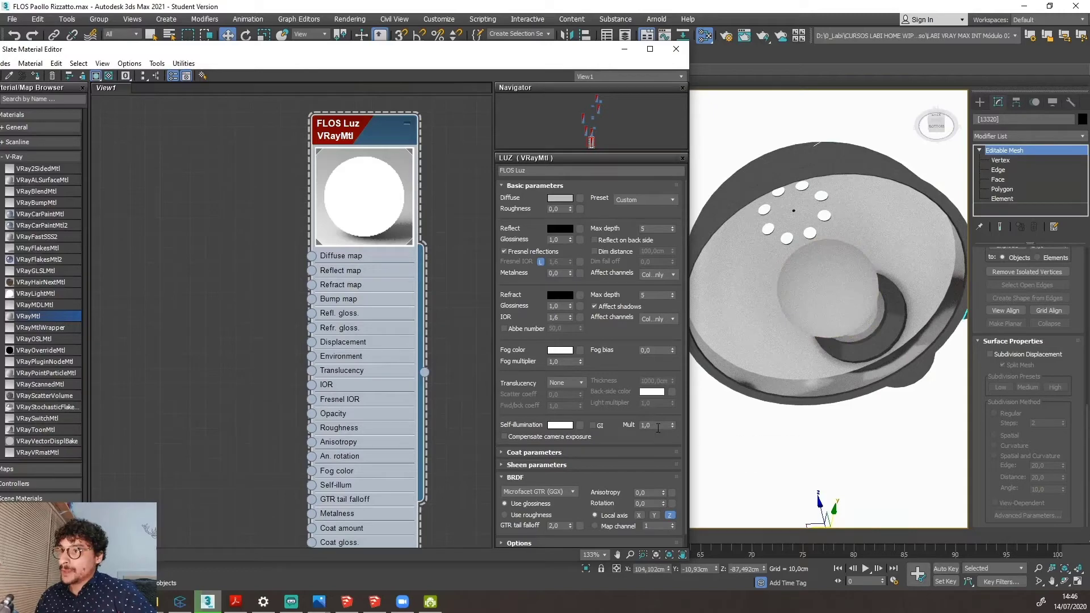
Try a self-illumination multiplier of 30 on FLOS Luz and check the bulb in the viewport render.
left_click_drag(619, 448, 658, 411)
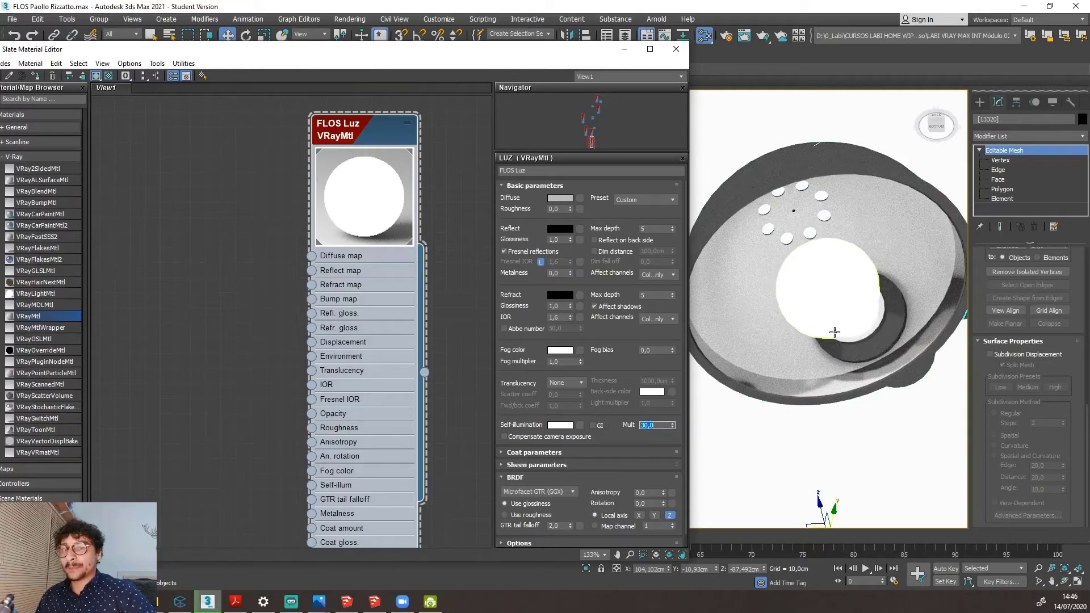
scroll(829, 331, "down", 3)
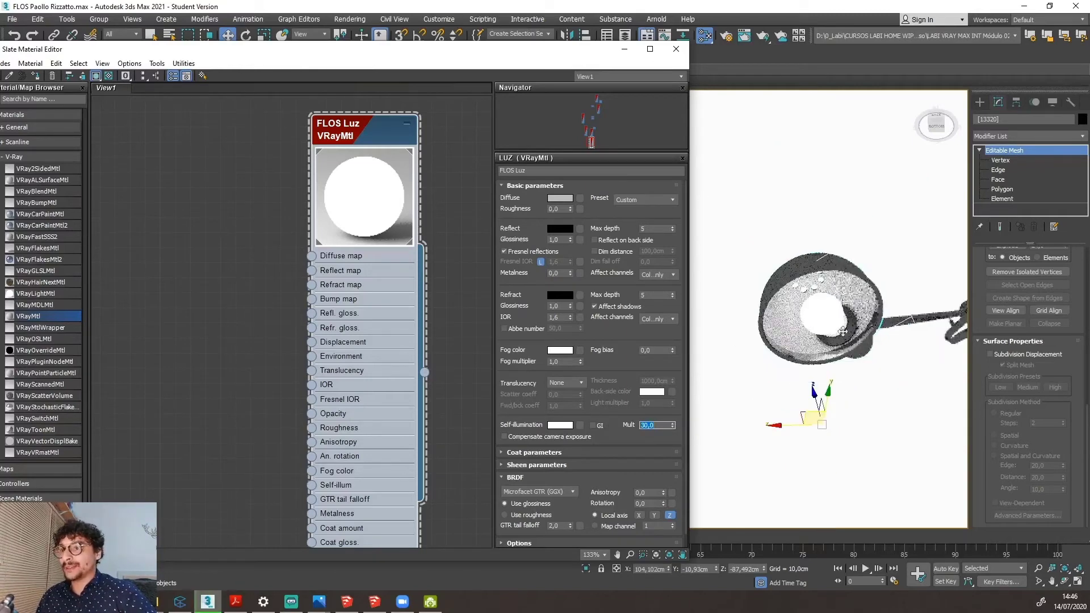
scroll(820, 327, "up", 3)
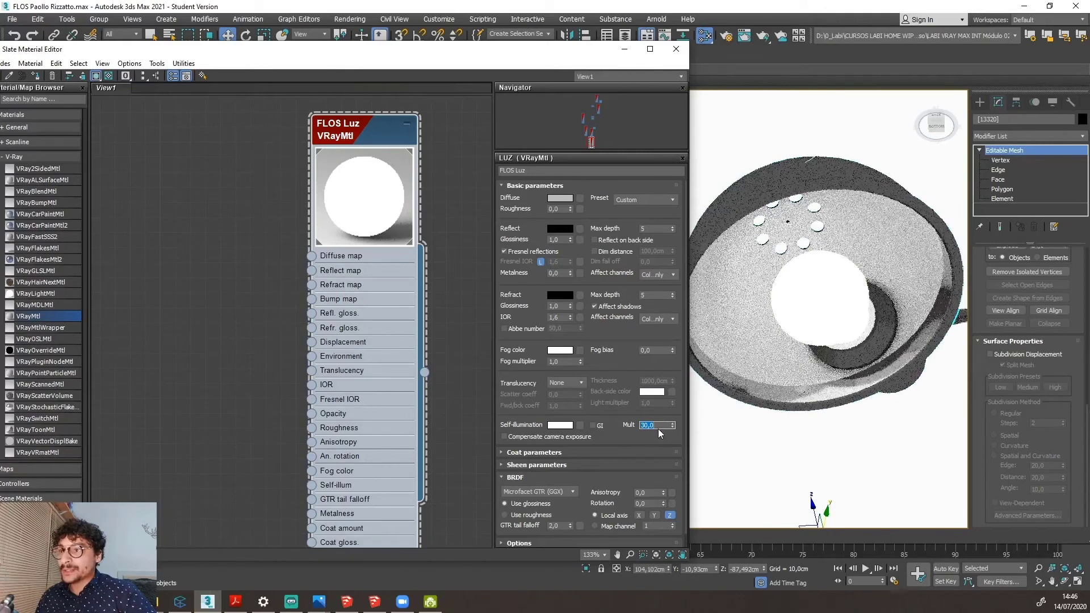
Set the self-illumination multiplier of FLOS Luz to 20 and inspect the lamp's shade and arm in the viewport render.
type("20")
key("Return")
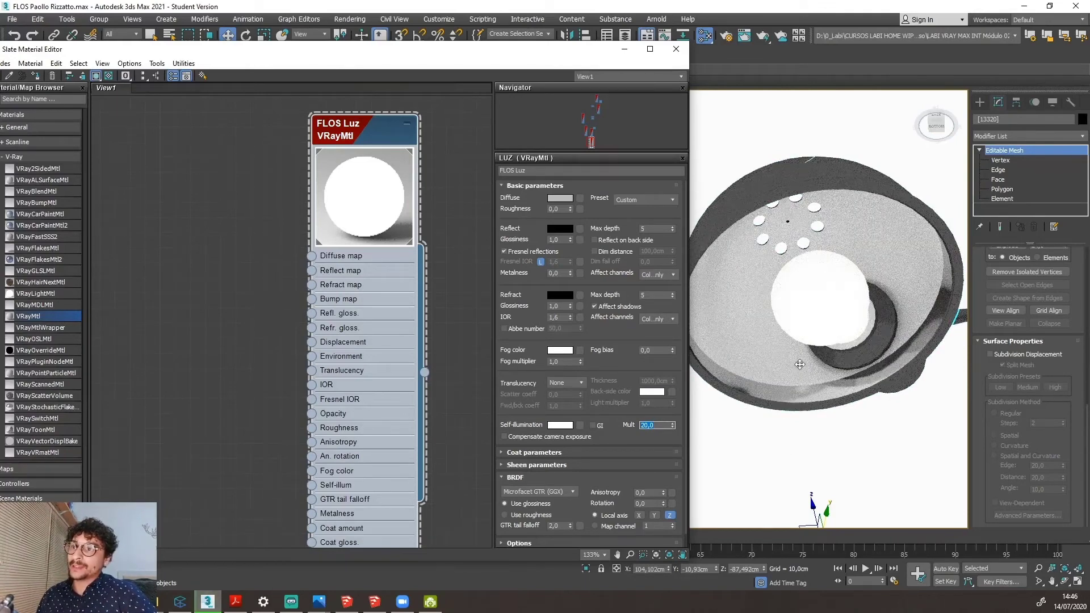
scroll(799, 364, "down", 5)
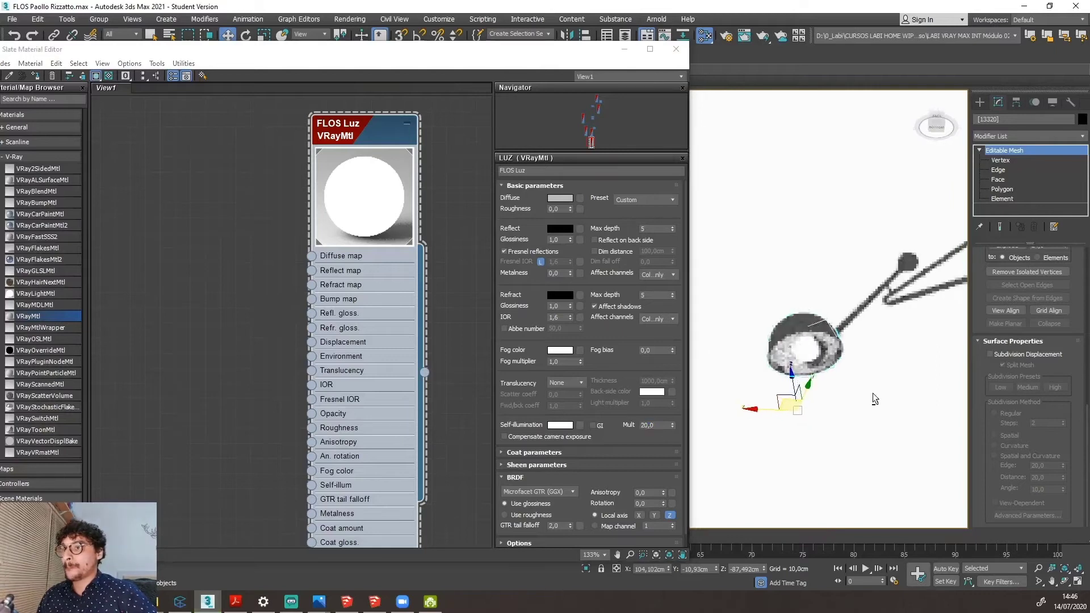
middle_click_drag(873, 392, 924, 400, "alt")
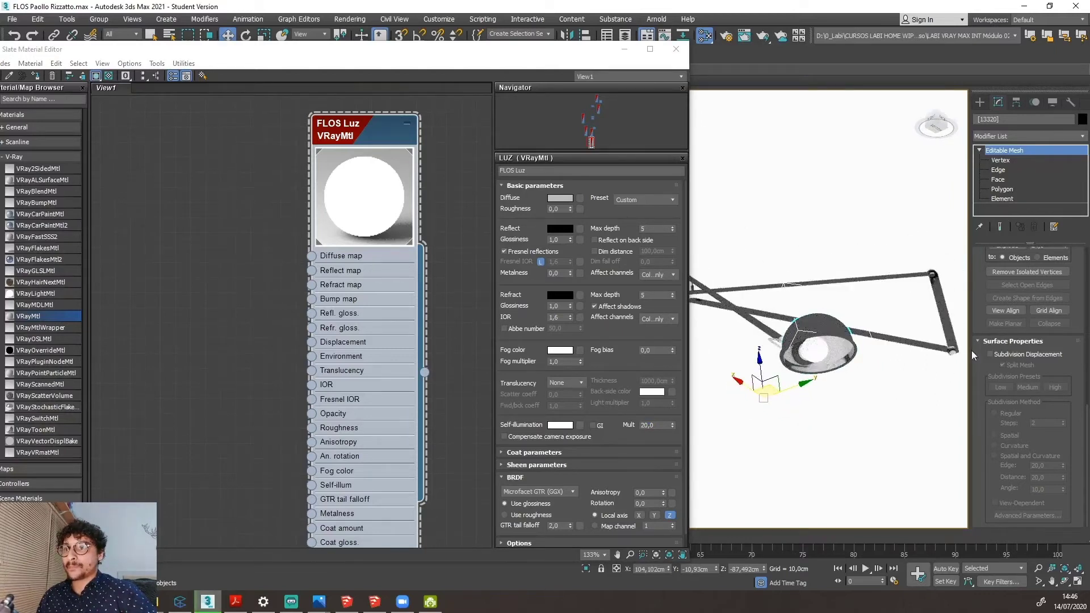
scroll(953, 351, "up", 10)
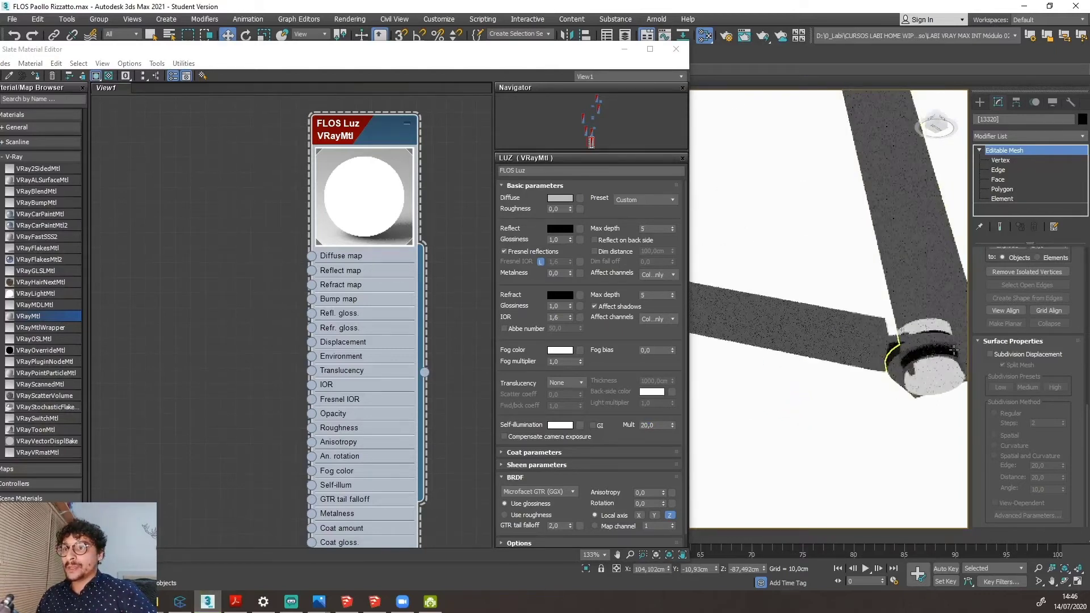
scroll(954, 350, "down", 10)
scroll(858, 345, "up", 6)
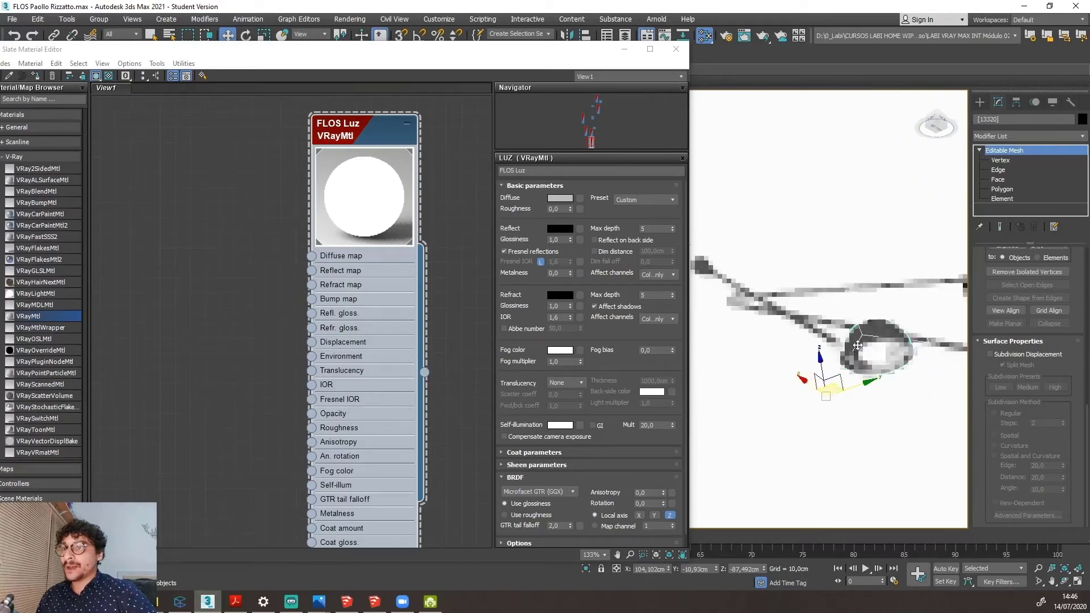
scroll(367, 274, "down", 2)
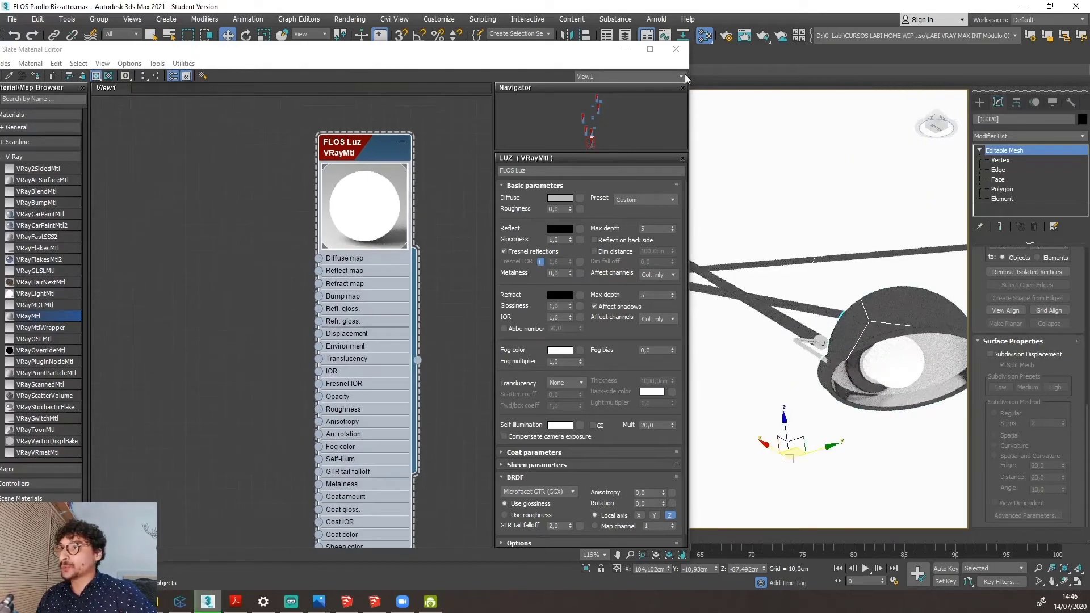
Maximize the Slate Material Editor and move the Color_00 Physical Material node to the left of the FLOS Metal node.
left_click(649, 50)
scroll(662, 374, "down", 8)
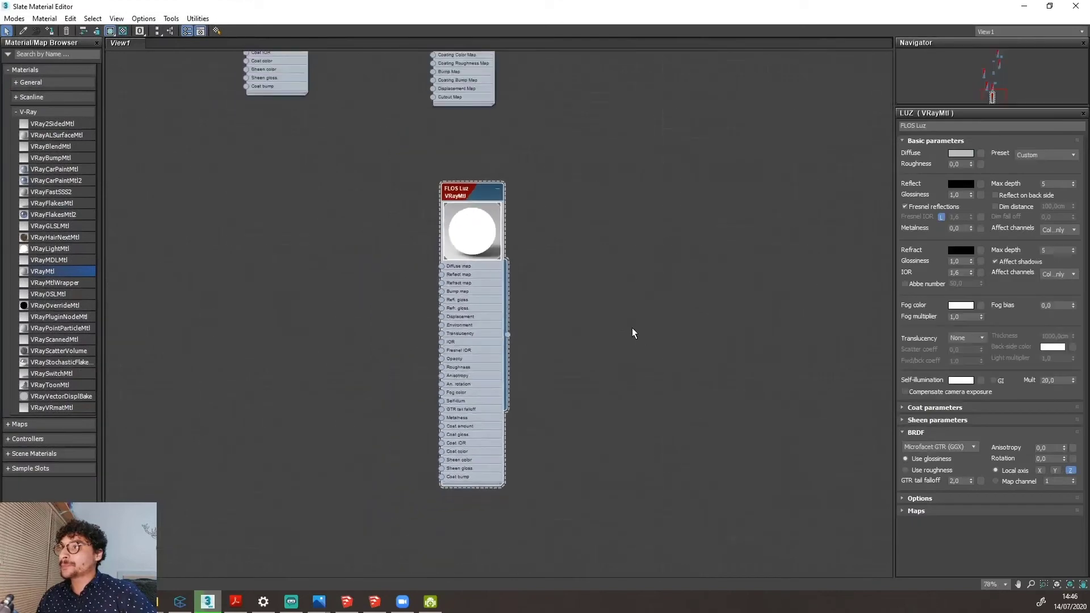
middle_click_drag(630, 316, 693, 483)
scroll(606, 227, "up", 4)
left_click_drag(588, 212, 224, 113)
scroll(675, 308, "down", 1)
scroll(564, 435, "down", 7)
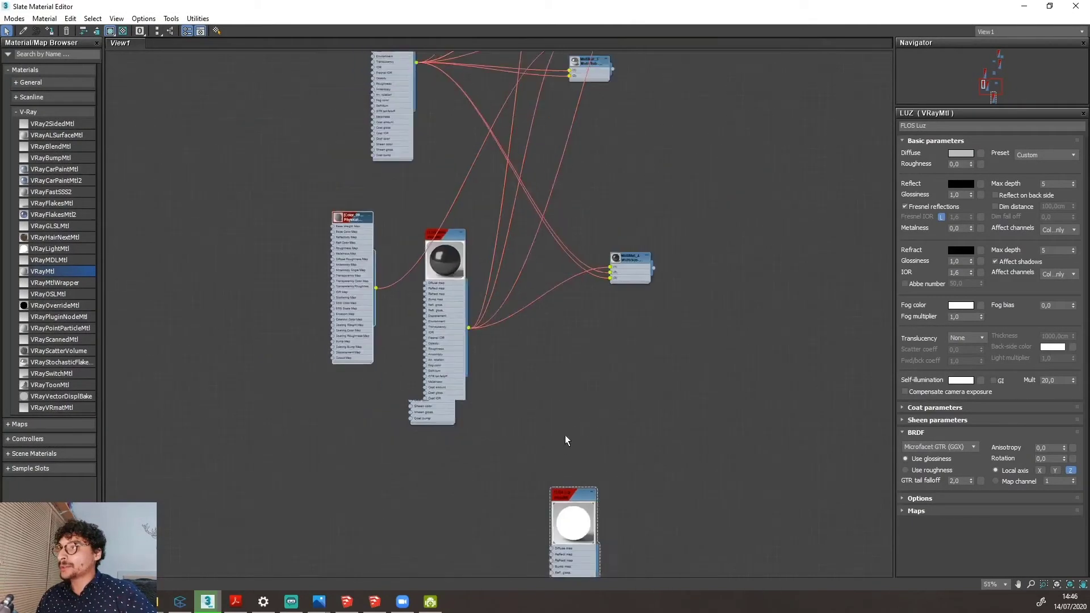
scroll(492, 250, "up", 3)
scroll(465, 352, "up", 6)
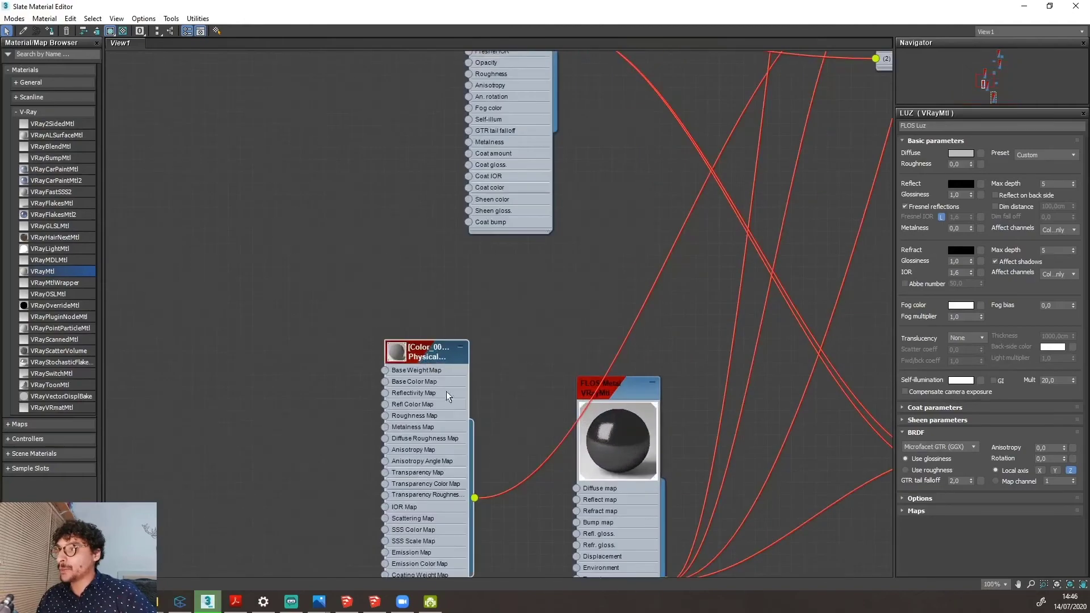
Move the Material #42 Physical Material node down beside the FLOS Branco node.
scroll(526, 379, "down", 8)
middle_click_drag(664, 174, 652, 318)
scroll(716, 221, "up", 2)
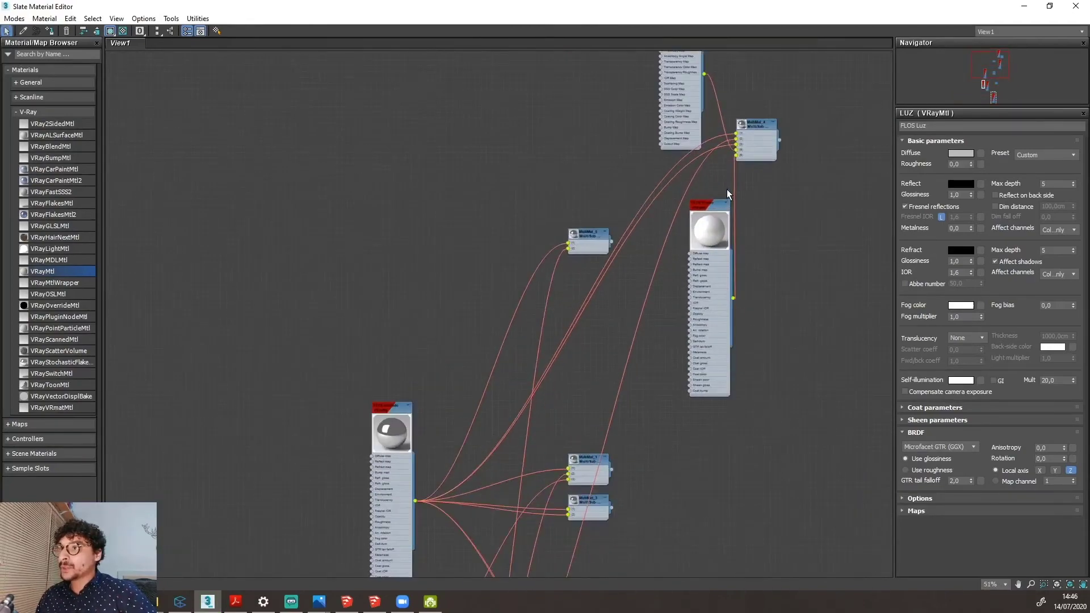
middle_click_drag(725, 193, 723, 412)
scroll(721, 355, "up", 2)
scroll(689, 138, "down", 4)
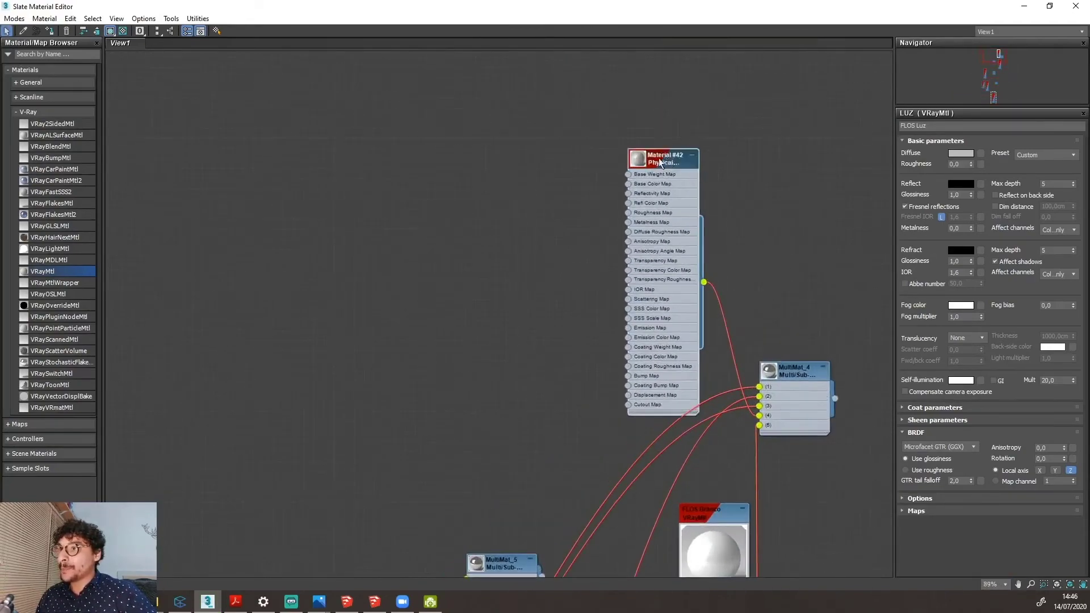
scroll(689, 135, "down", 5)
left_click_drag(690, 135, 680, 266)
scroll(660, 263, "up", 6)
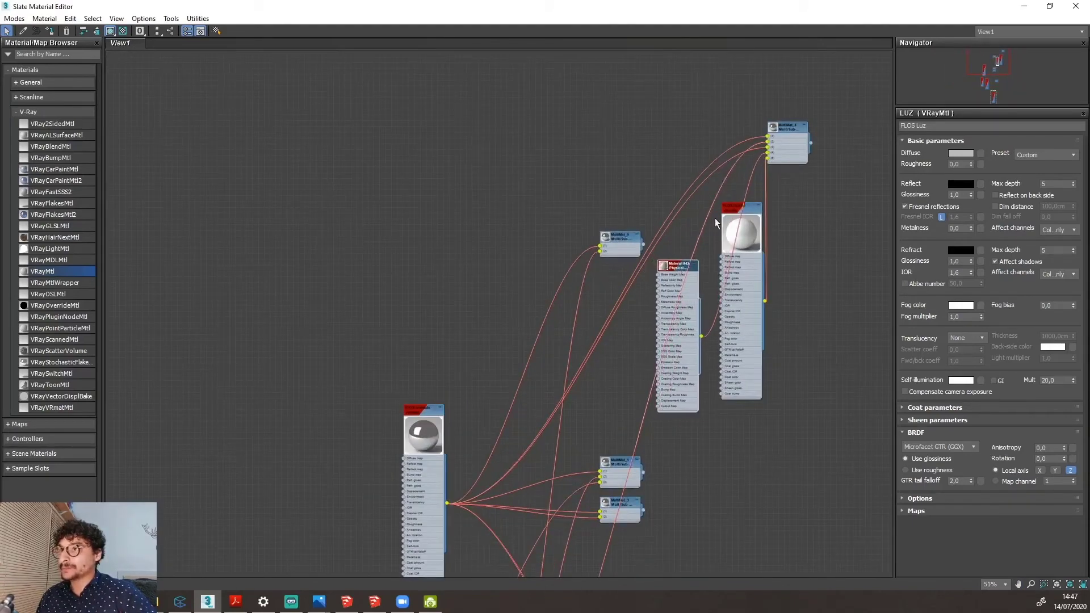
Move the FLOS Metal node up to the left of the MultiMat_5 and MultiMat_4 nodes.
scroll(714, 221, "up", 2)
scroll(562, 214, "down", 5)
scroll(503, 488, "up", 4)
middle_click_drag(516, 463, 451, 298)
scroll(450, 323, "up", 3)
left_click_drag(401, 301, 468, 372)
scroll(468, 374, "down", 1)
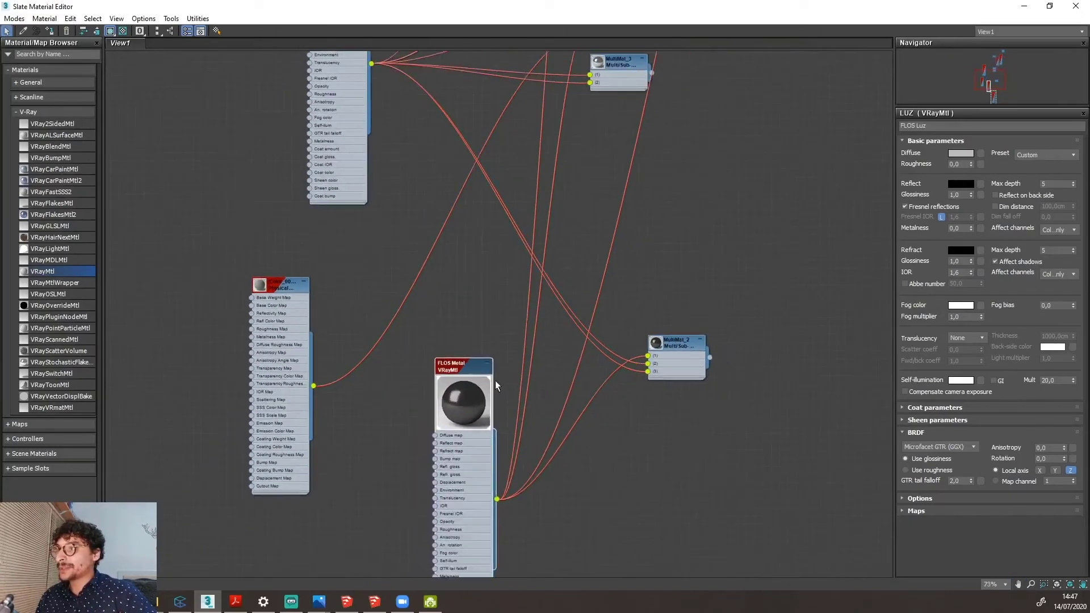
scroll(495, 383, "down", 8)
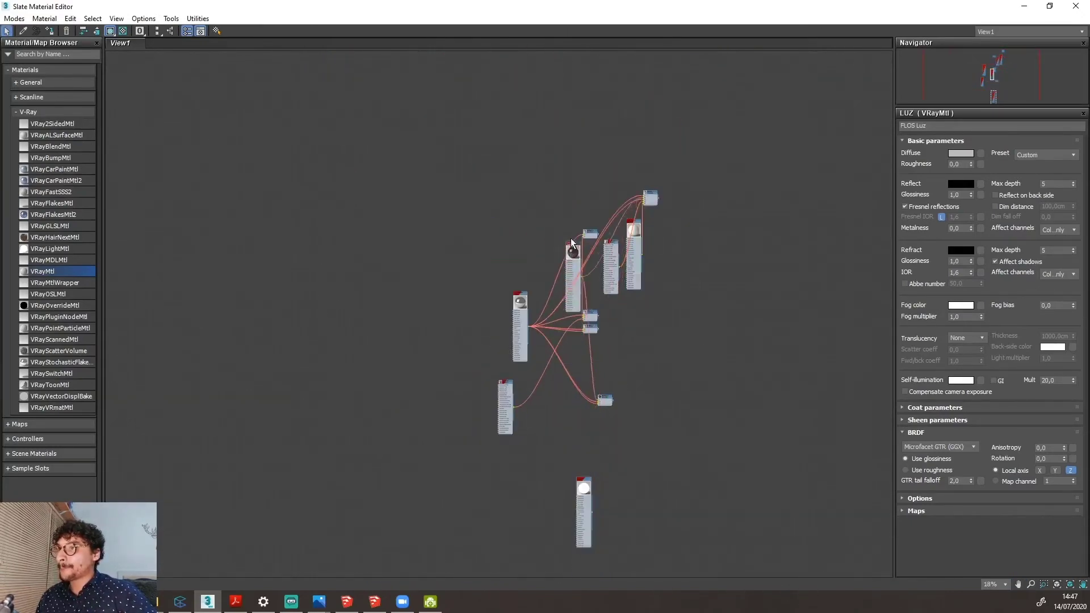
scroll(570, 237, "up", 9)
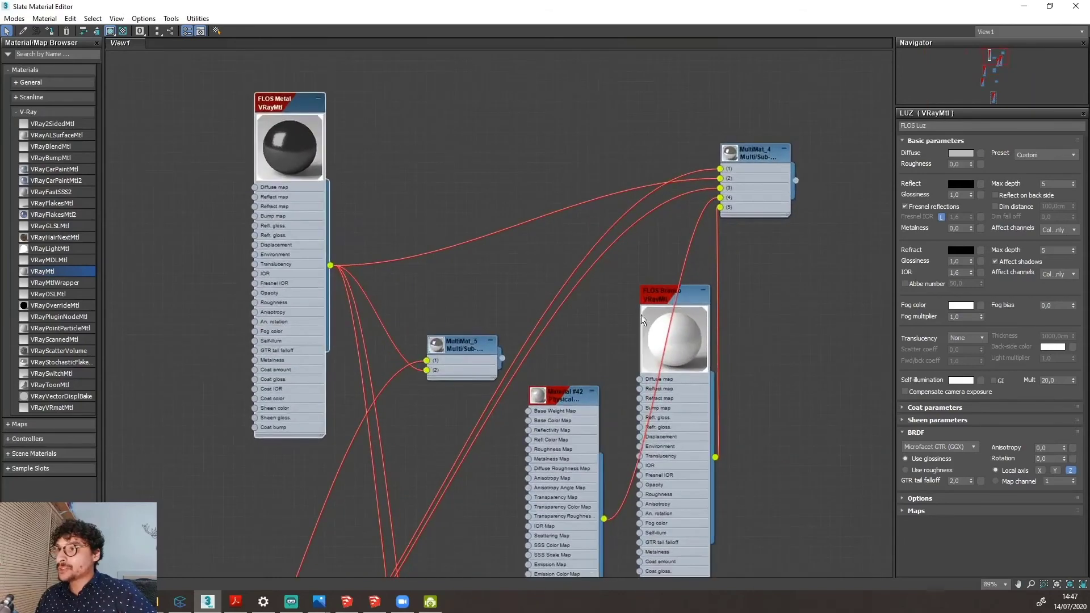
Connect FLOS Metal to slot 4 of MultiMat_4 in place of Material #42 and delete the Material #42 node.
left_click_drag(568, 396, 497, 107)
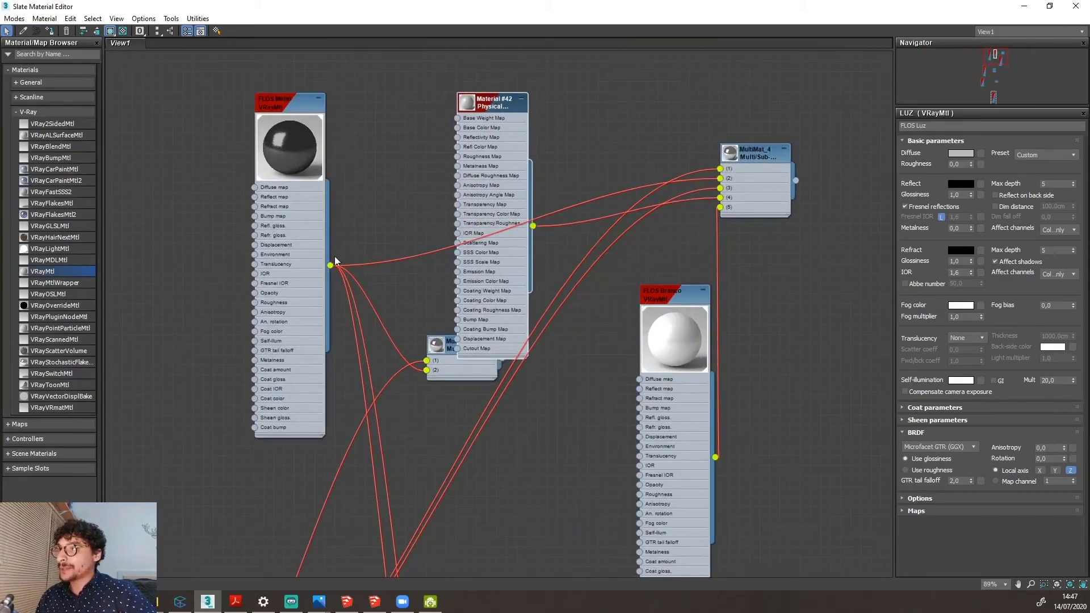
left_click_drag(339, 267, 720, 198)
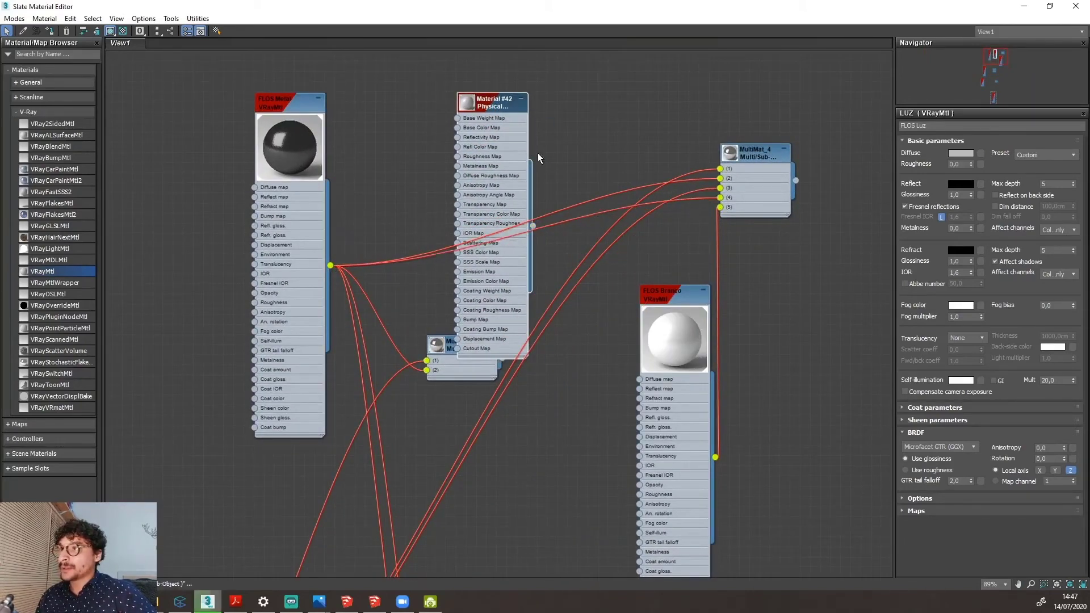
double_click(486, 115)
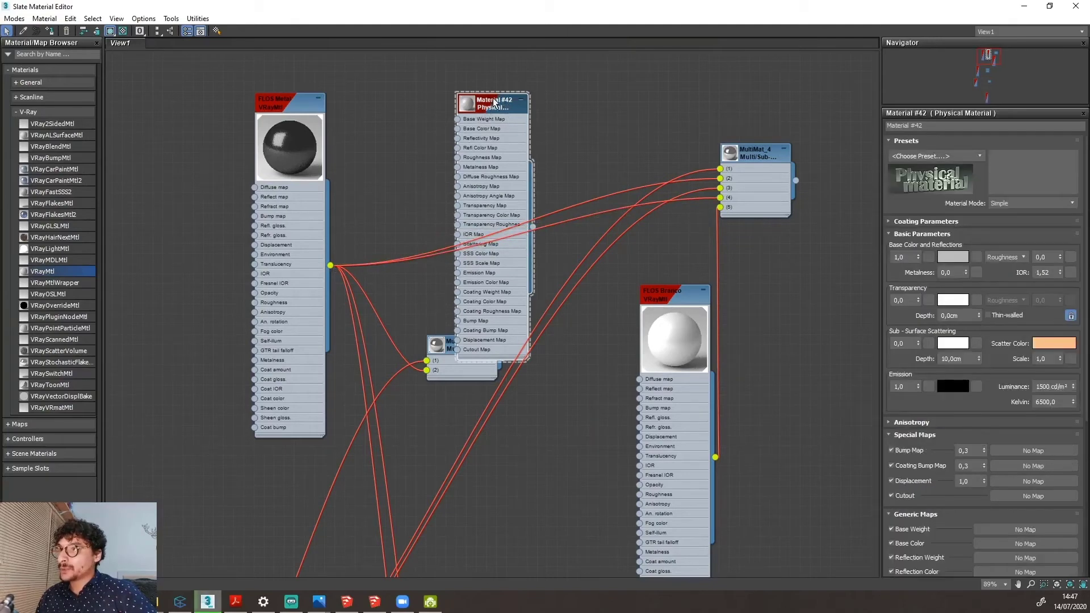
key("Delete")
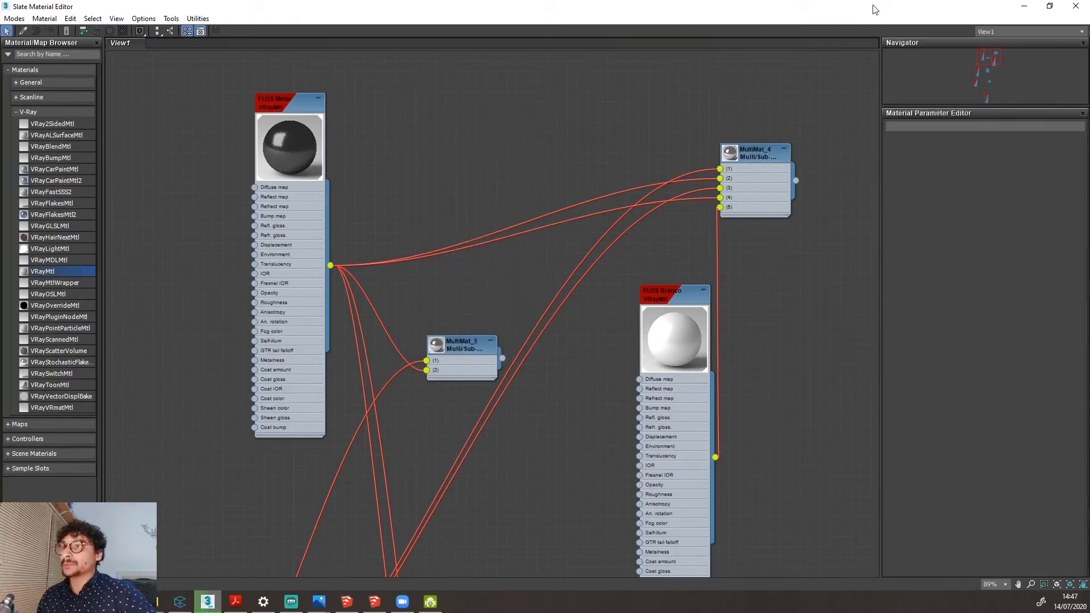
Restore the Slate Material Editor to a smaller window and move the FLOS Luz node up beside MultiMat_2.
left_click_drag(874, 10, 680, 51)
scroll(438, 223, "down", 10)
scroll(437, 223, "up", 5)
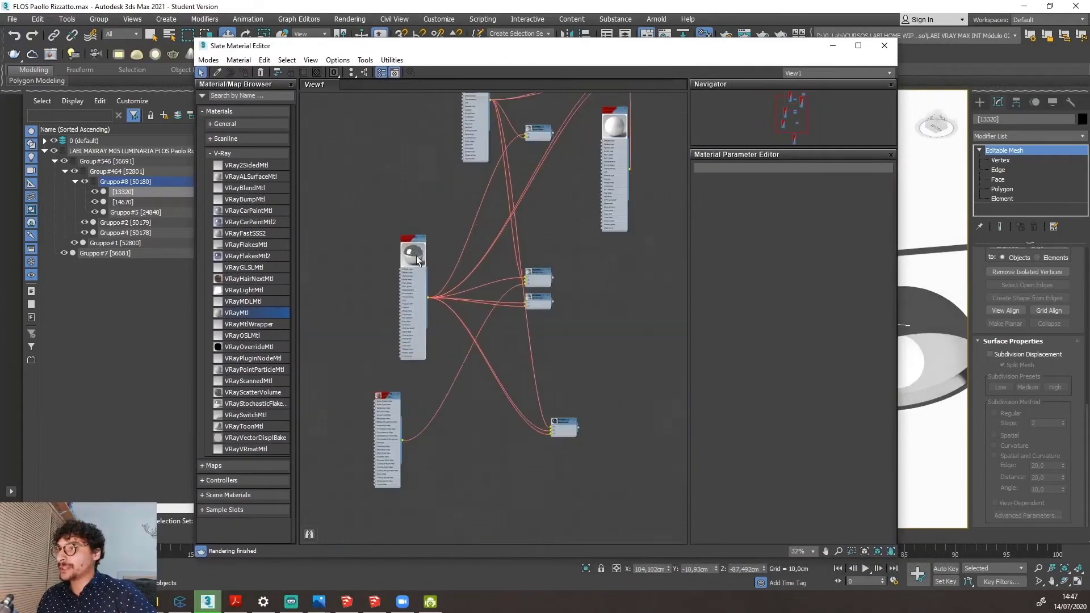
scroll(474, 396, "down", 2)
scroll(482, 462, "up", 4)
left_click_drag(517, 390, 641, 191)
scroll(520, 448, "down", 5)
scroll(496, 372, "up", 3)
scroll(511, 481, "up", 3)
scroll(469, 464, "up", 3)
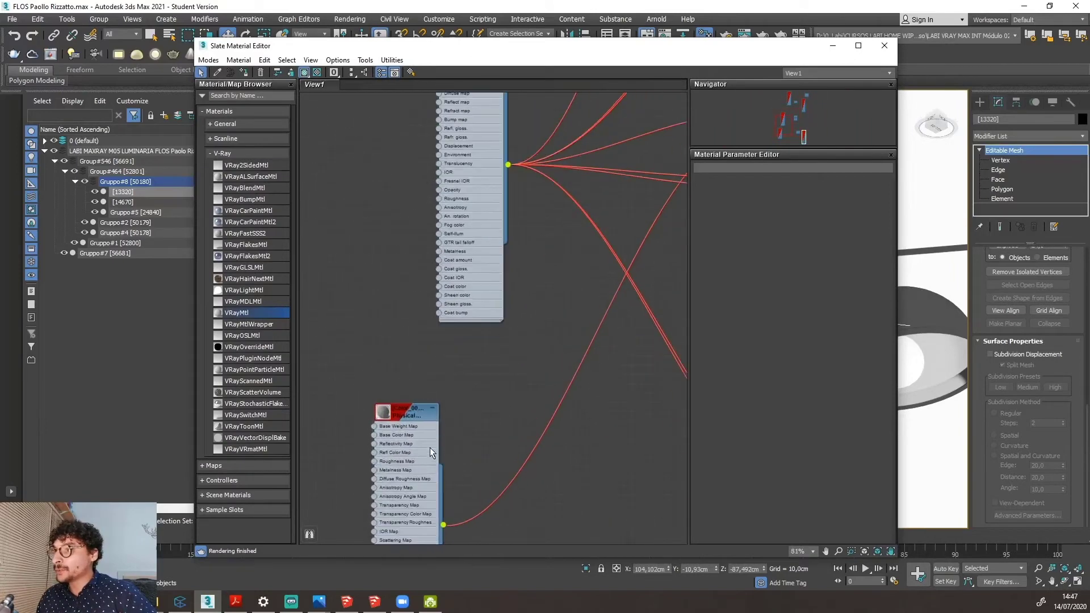
Shift the Color_007 node closer beneath the FLOS cromado node and move the editor window aside to uncover the lamp.
left_click_drag(409, 410, 459, 404)
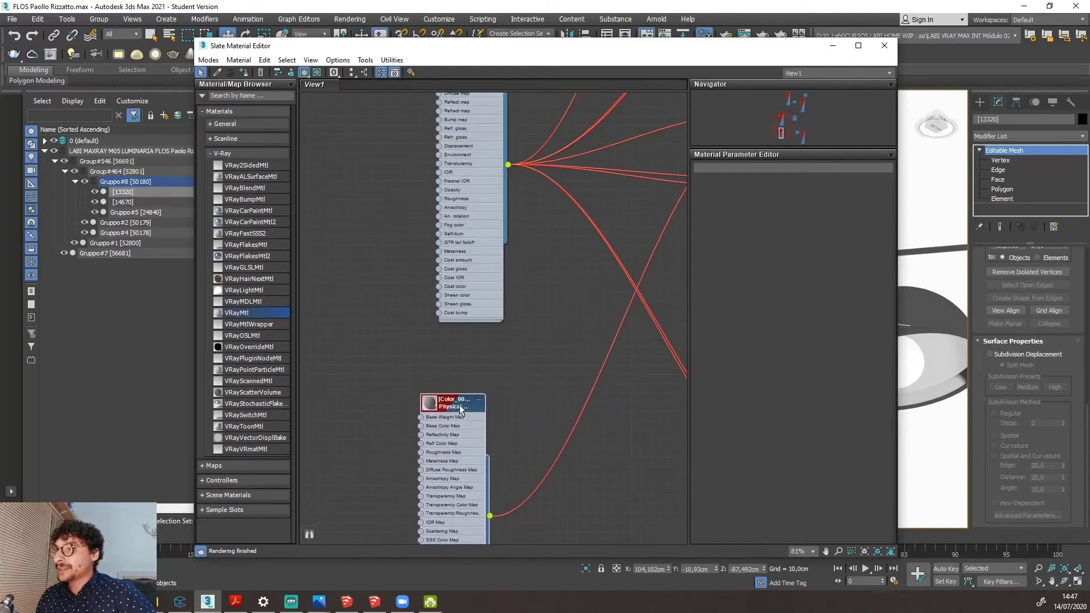
scroll(460, 405, "up", 2)
scroll(431, 420, "down", 4)
scroll(448, 422, "up", 5)
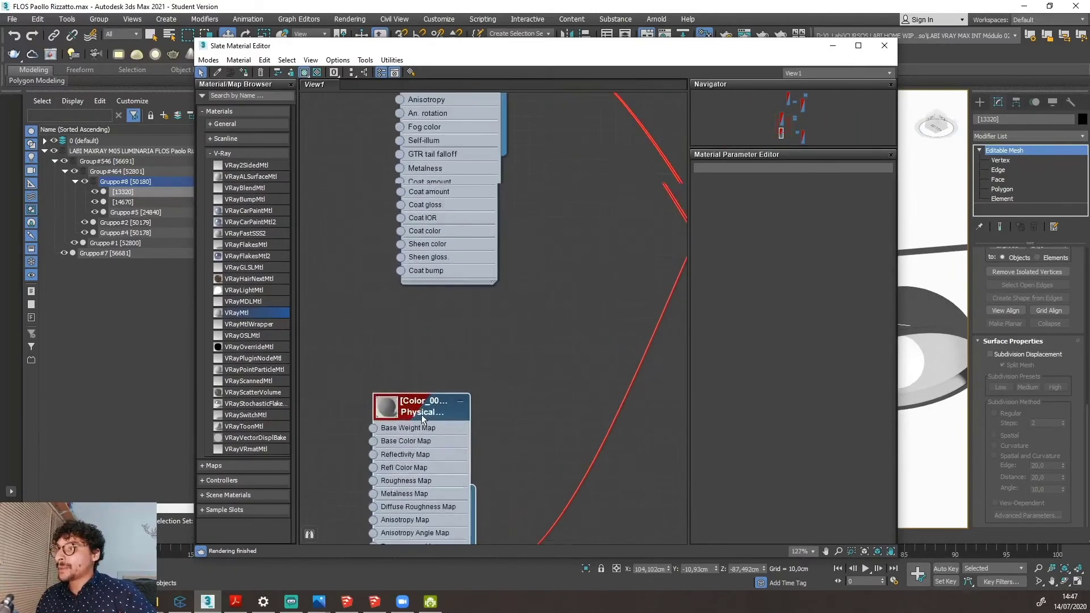
left_click_drag(597, 42, 401, 29)
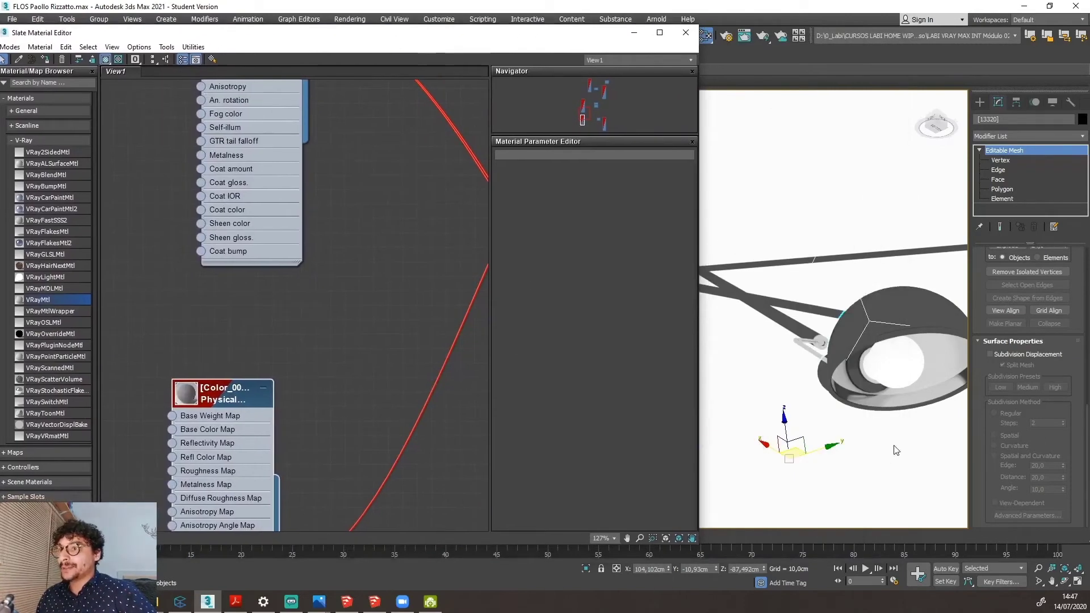
Convert the Color_007 Physical Material to a VRayMtl and align its node beneath FLOS cromado.
left_click_drag(238, 403, 365, 332)
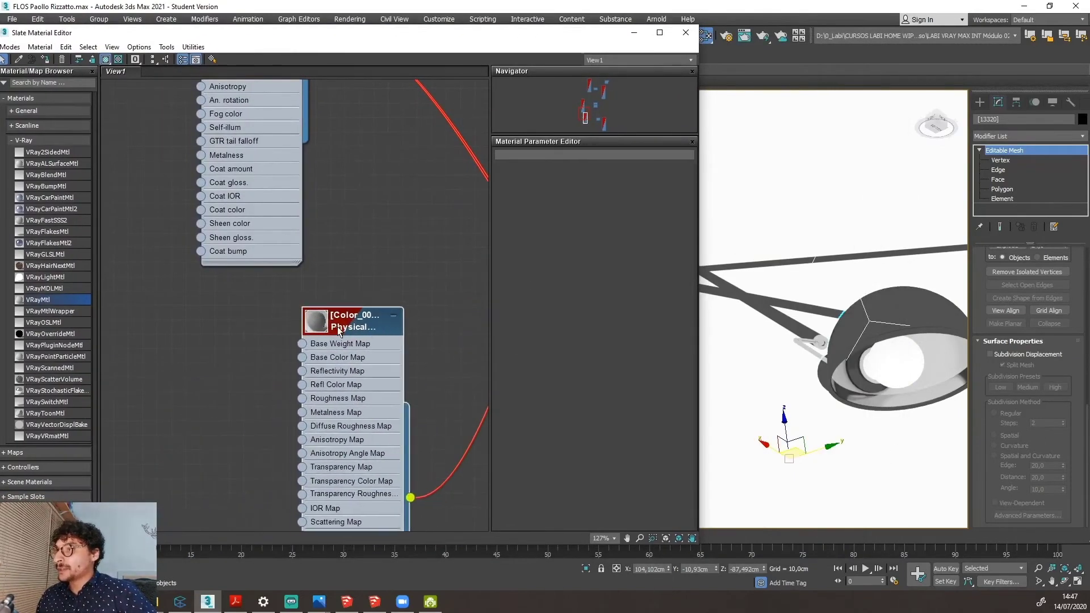
double_click(352, 330)
right_click(352, 328)
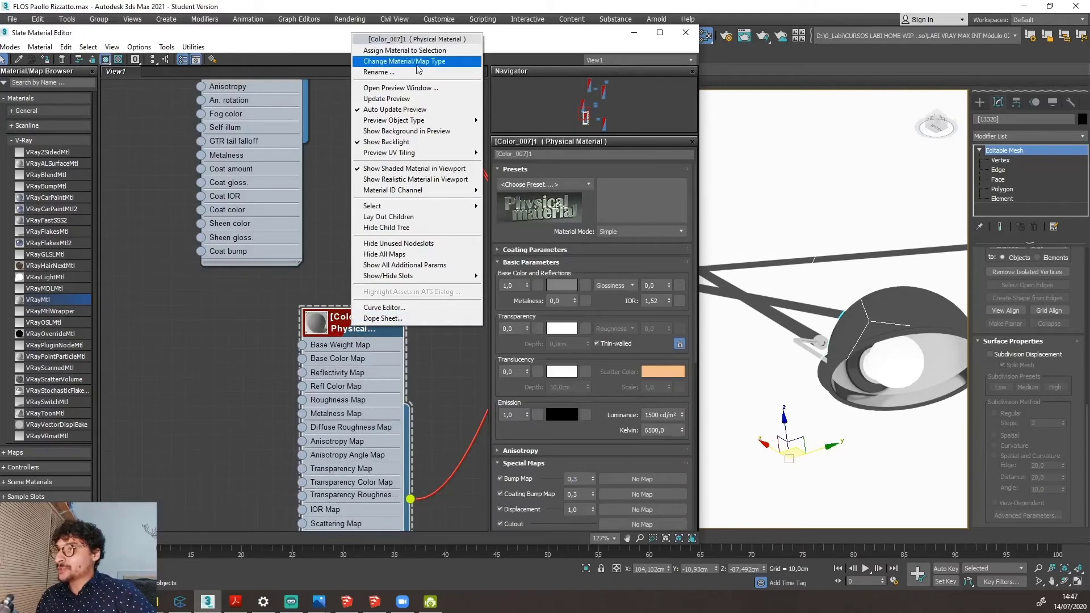
left_click(418, 63)
double_click(278, 257)
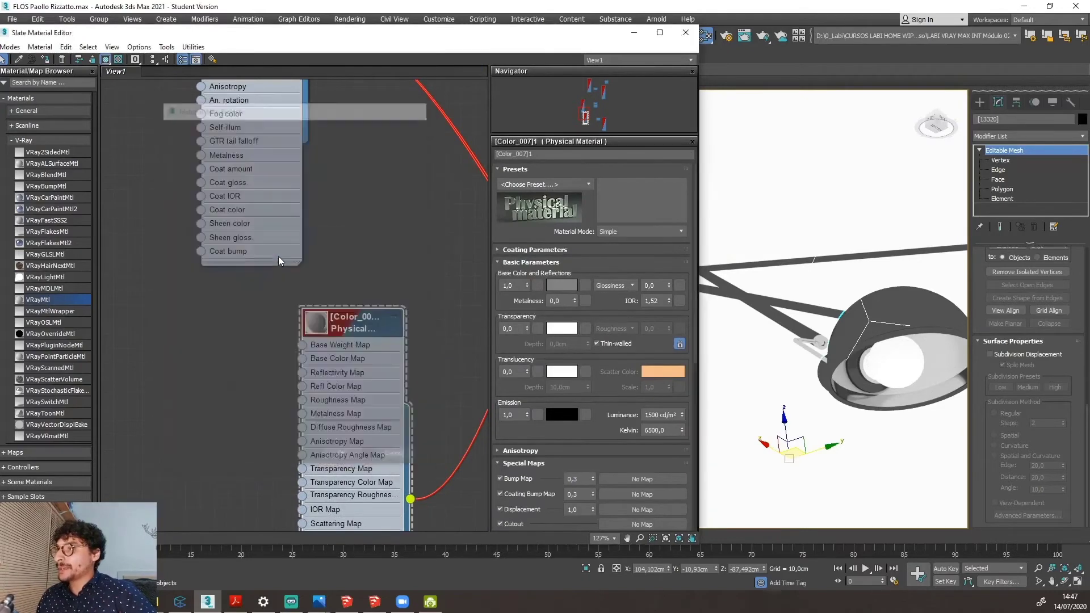
double_click(332, 335)
left_click_drag(362, 326, 254, 318)
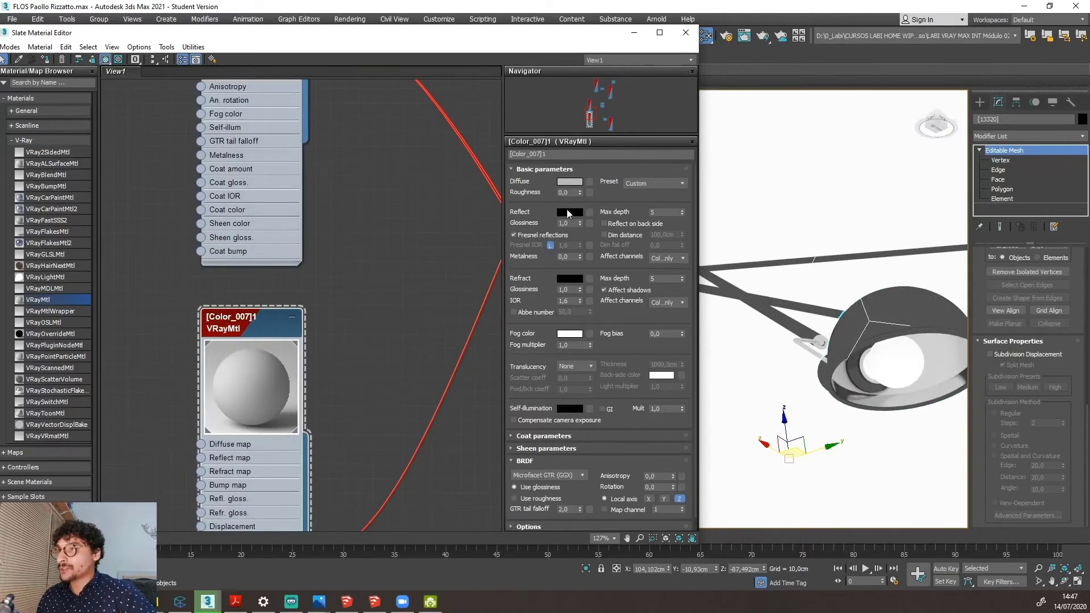
Set the diffuse color of the Color_007 VRayMtl to pure red, 255, 0, 0, as a marker color.
left_click(569, 181)
type("255")
key("Return")
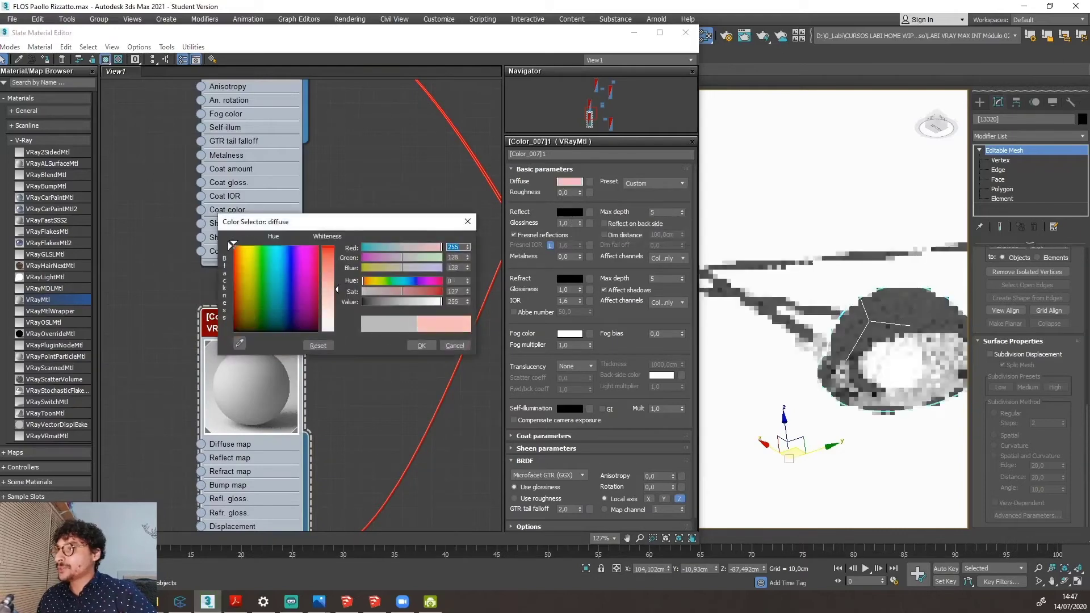
left_click_drag(401, 291, 441, 291)
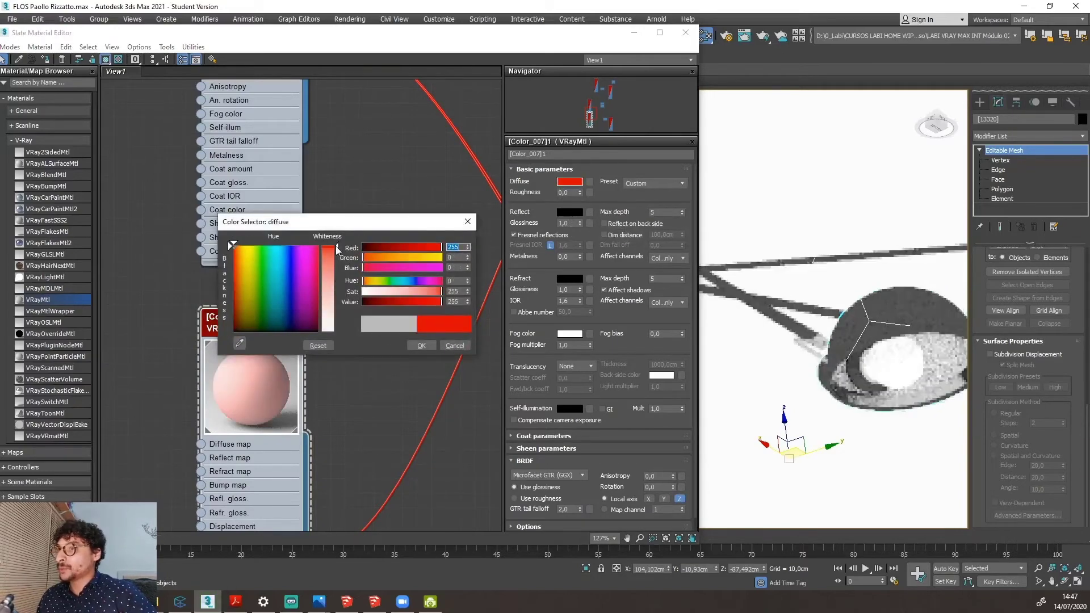
left_click(420, 345)
Examine the lamp's arm joints in the viewport render to find which parts use the red material.
scroll(863, 406, "down", 5)
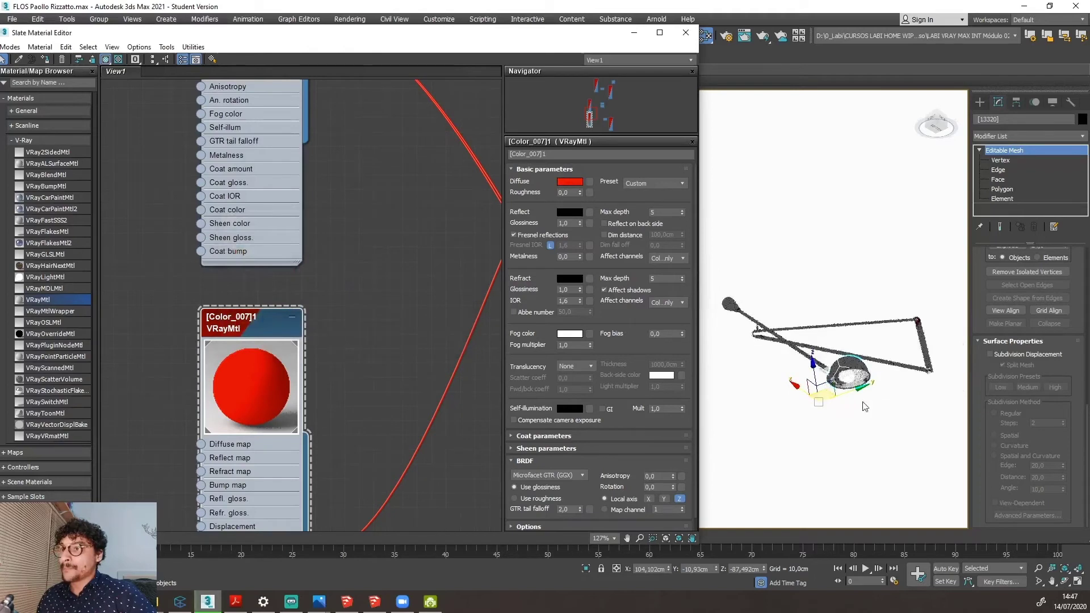
middle_click_drag(867, 403, 895, 347, "alt")
scroll(908, 318, "up", 8)
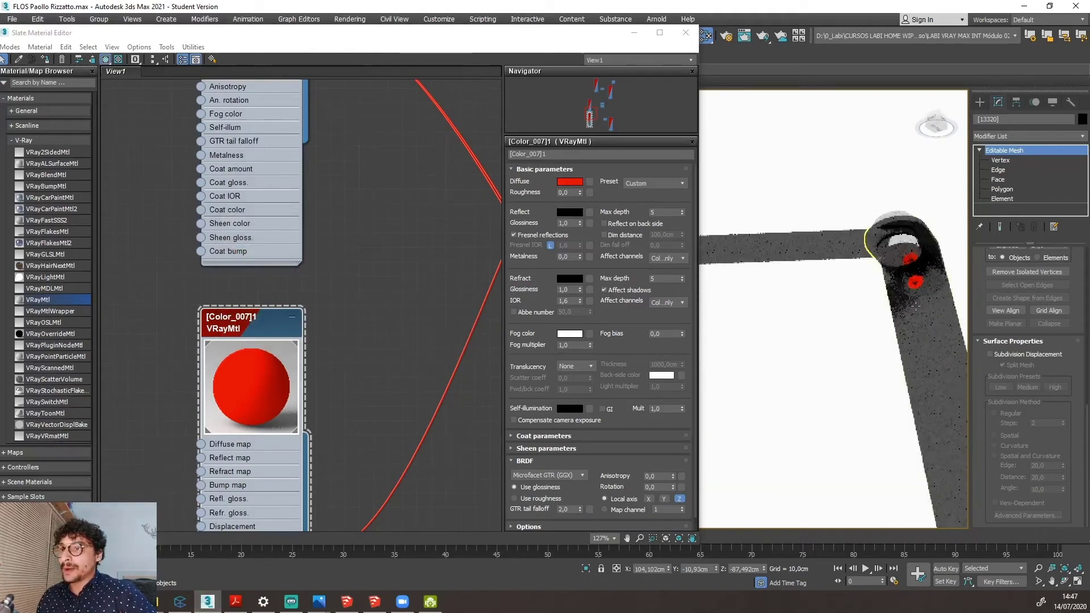
scroll(911, 295, "up", 2)
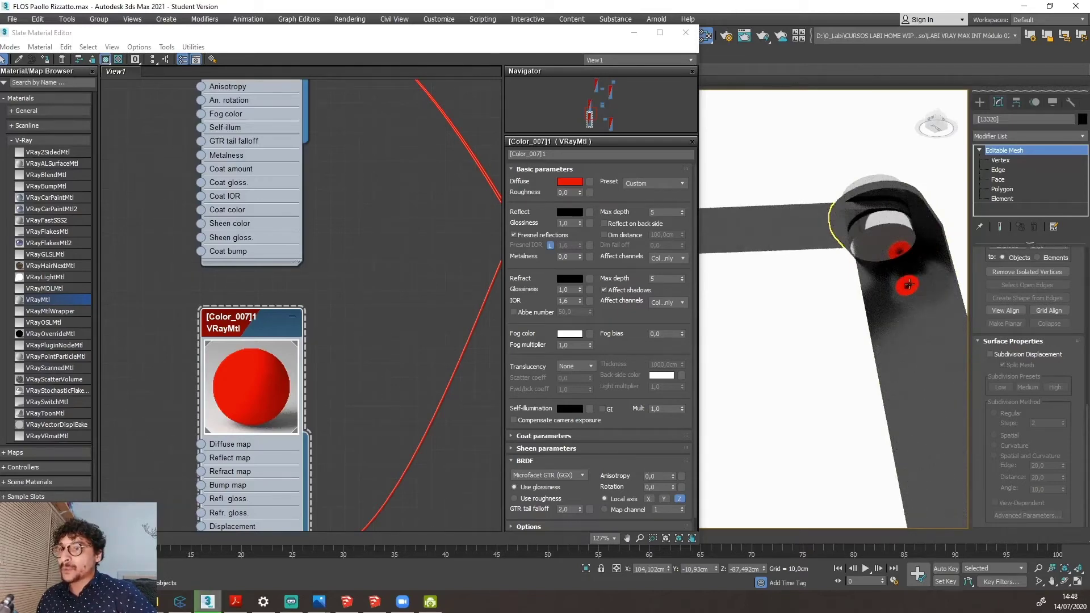
scroll(908, 285, "down", 8)
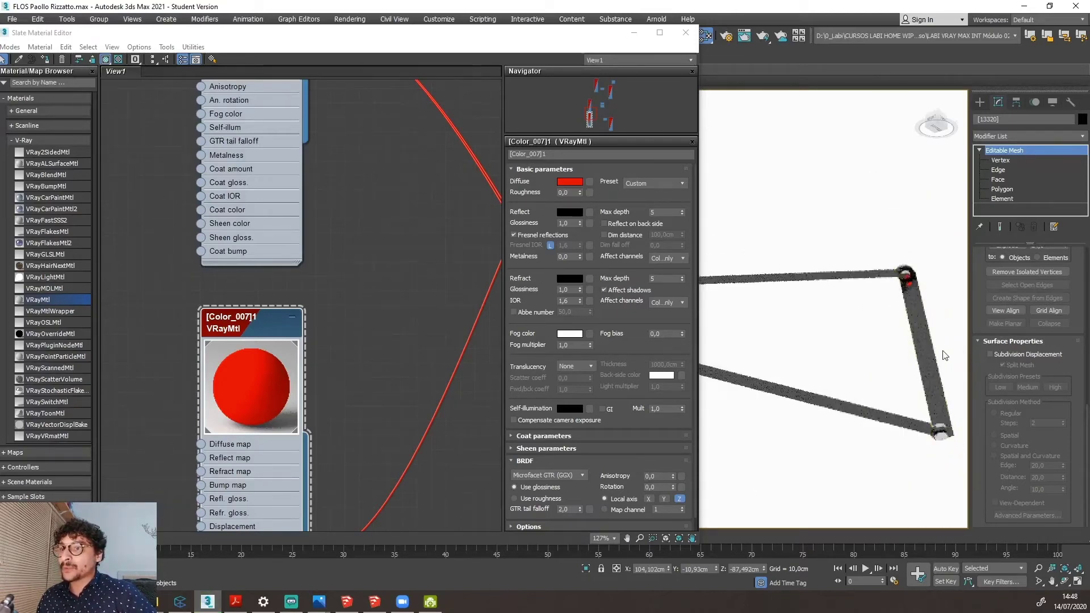
scroll(881, 280, "up", 4)
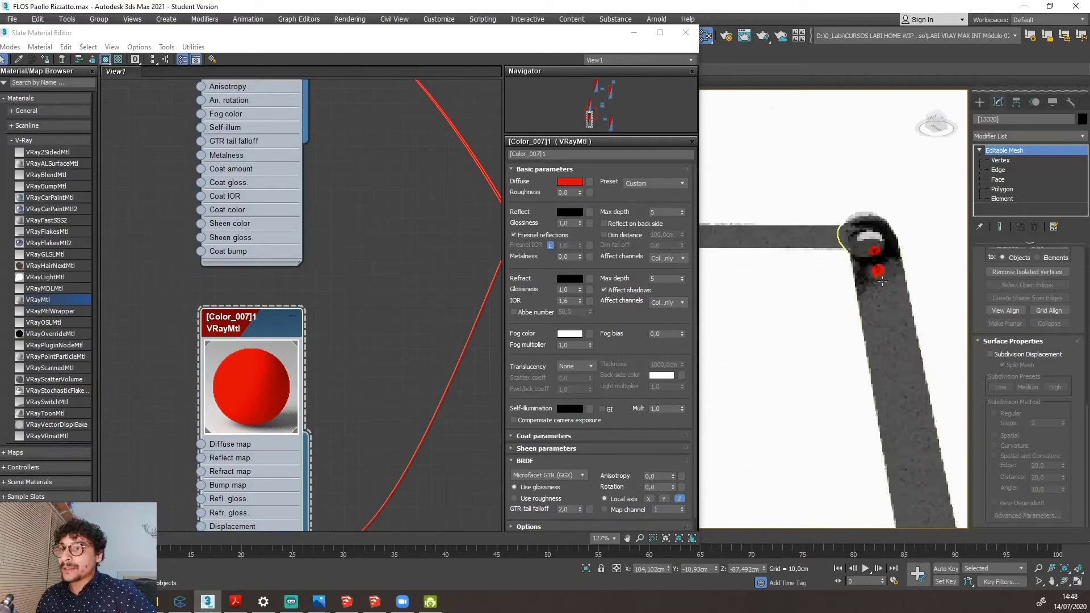
scroll(881, 280, "down", 2)
Replace the Color_007 material with an instance of the scene material FLOS cromado.
scroll(280, 364, "down", 5)
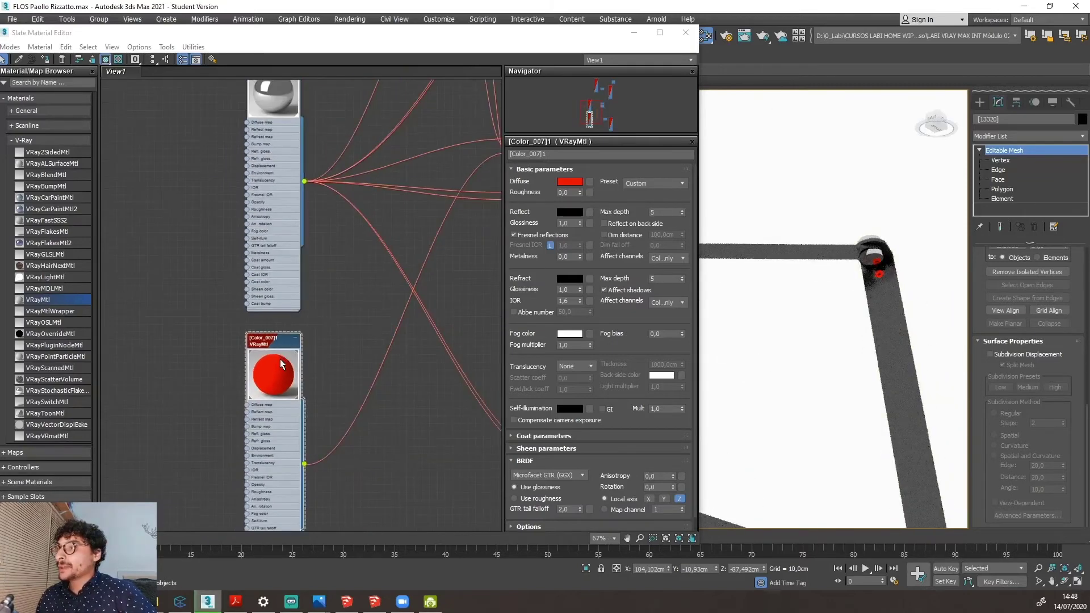
scroll(281, 364, "down", 2)
scroll(281, 364, "up", 5)
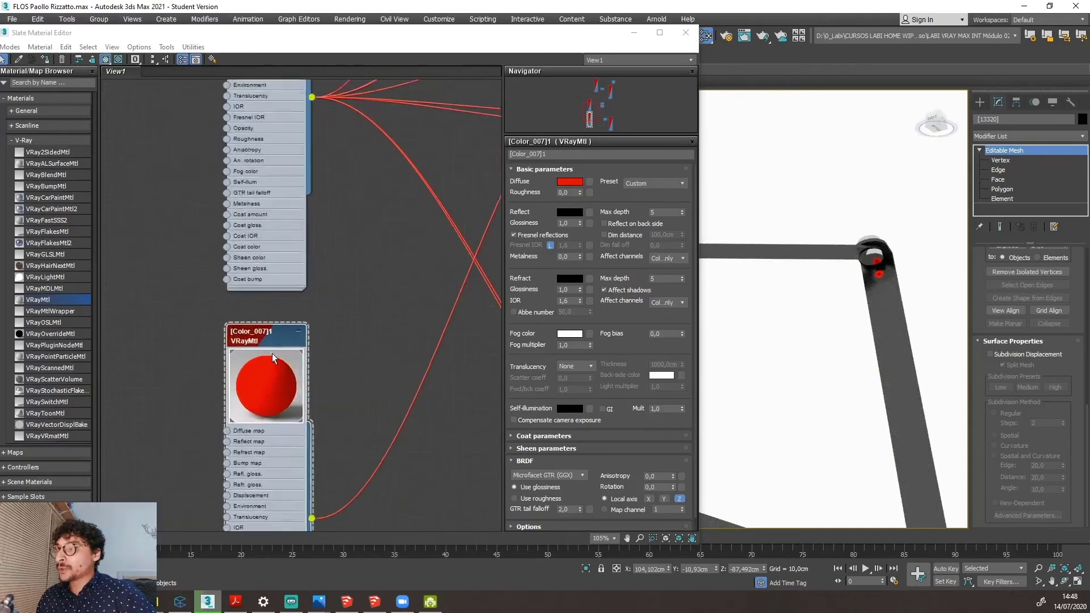
right_click(243, 331)
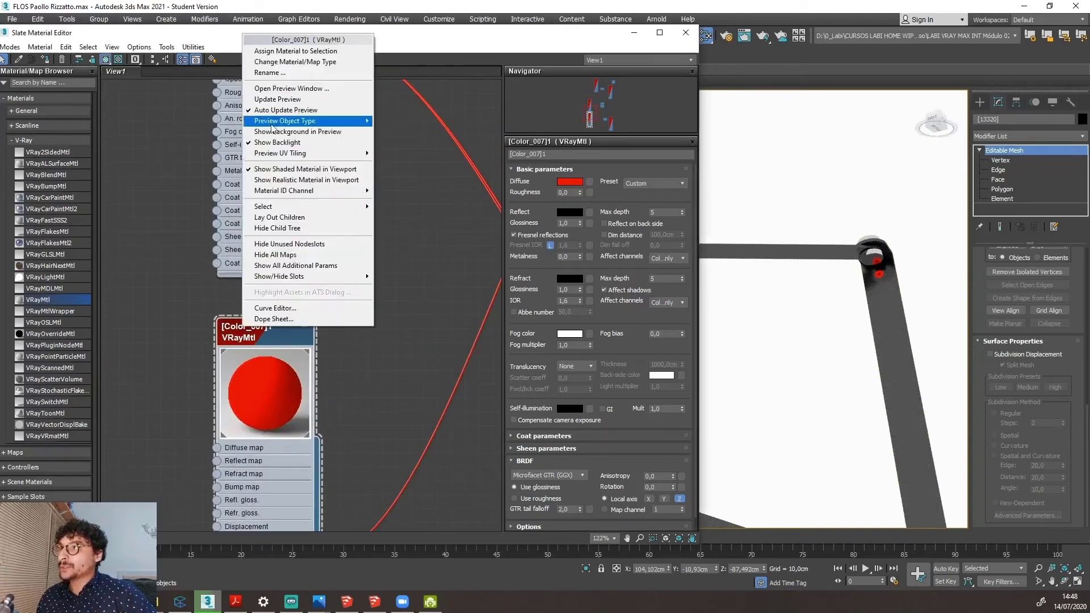
left_click(293, 63)
scroll(289, 324, "down", 3)
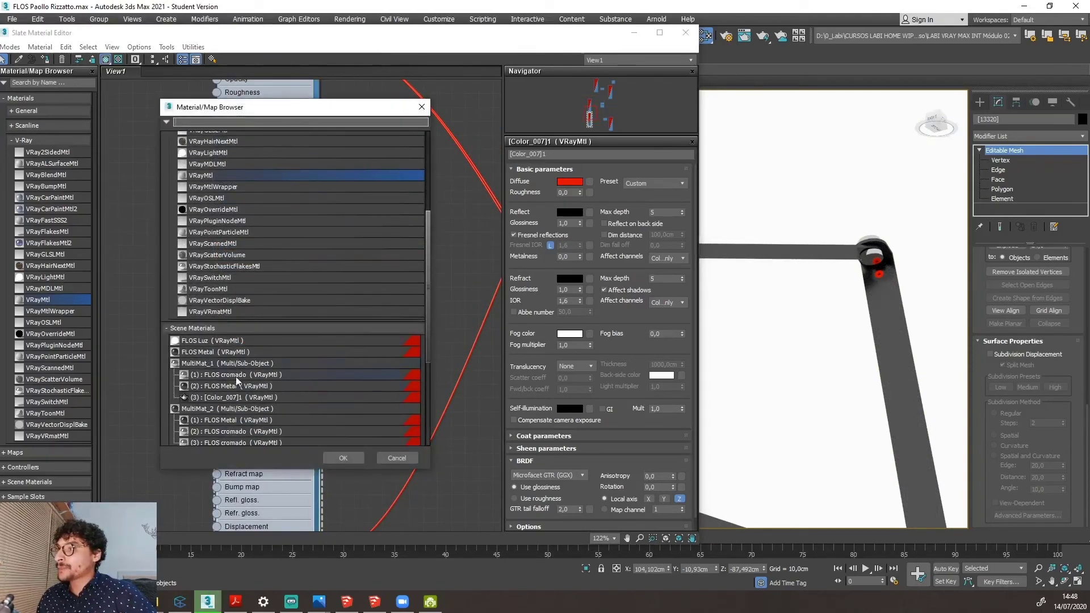
left_click(239, 376)
left_click(359, 456)
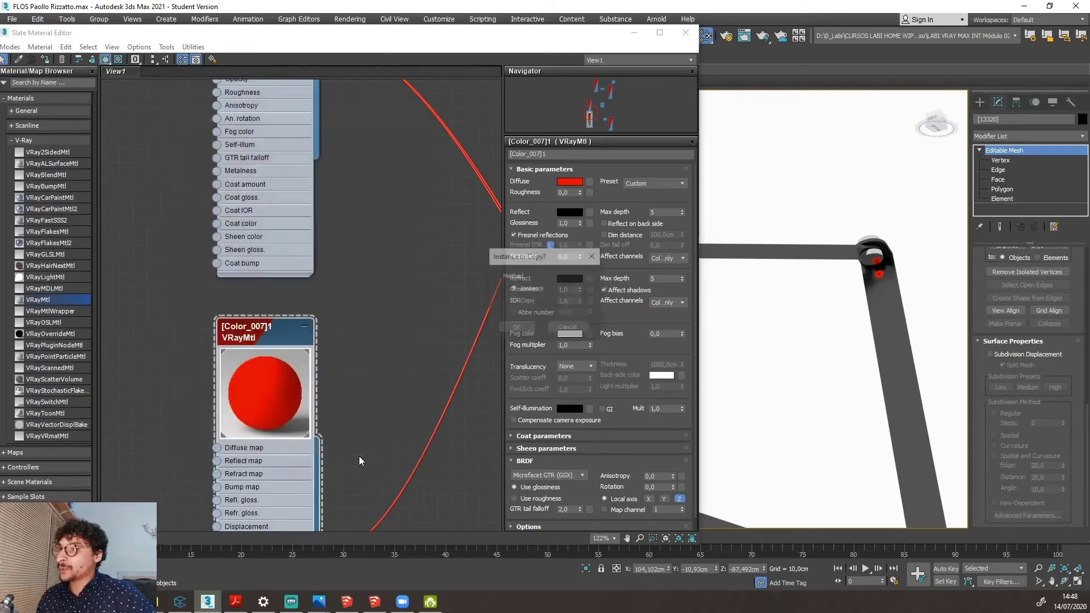
left_click(514, 330)
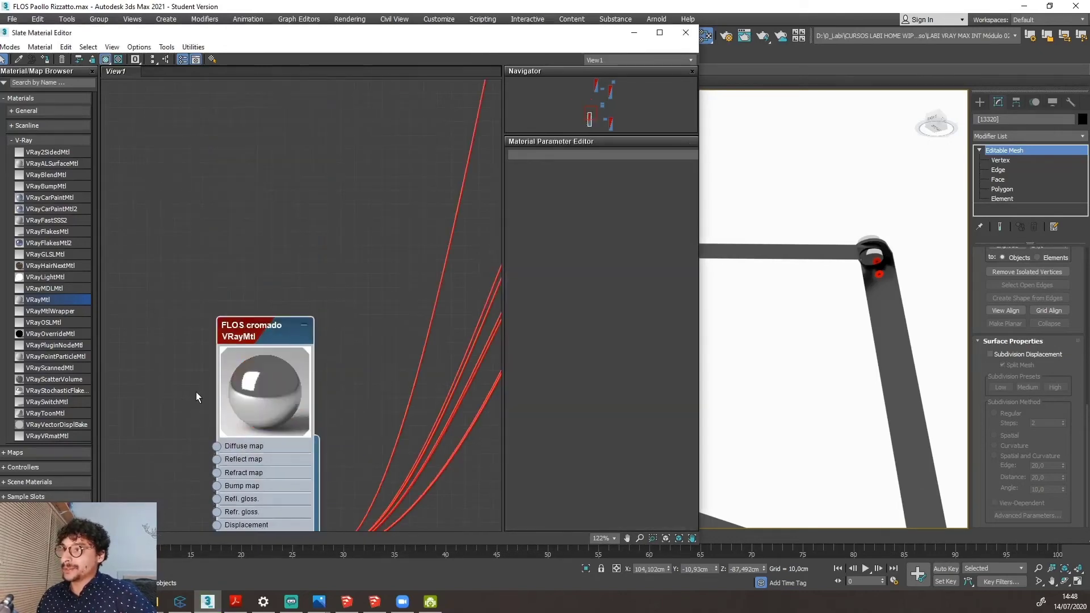
scroll(306, 329, "down", 8)
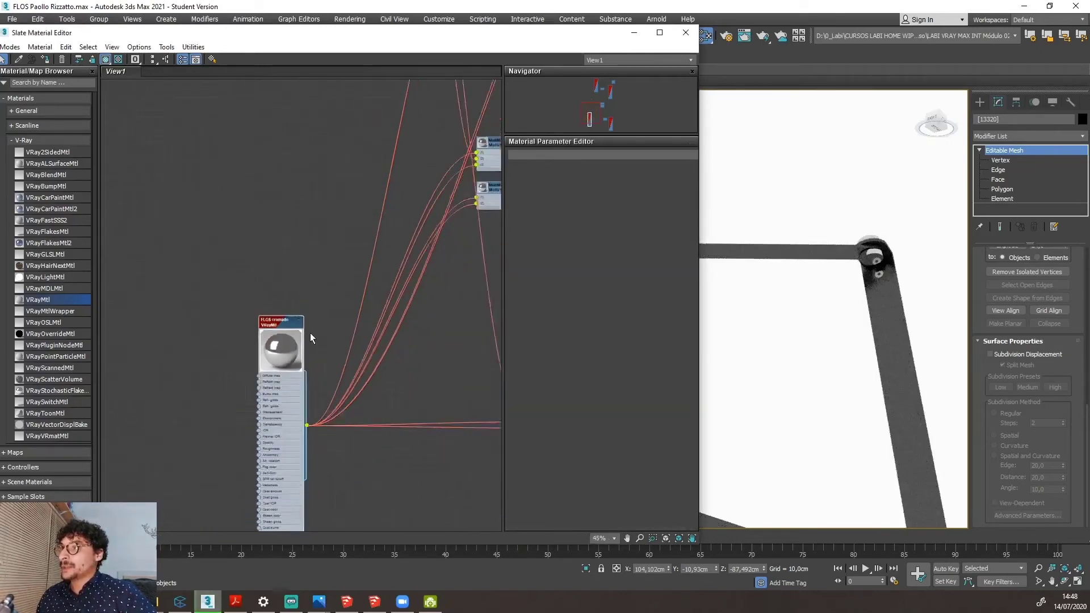
Close the Slate Material Editor and inspect the whole lamp in the viewport render.
left_click(685, 32)
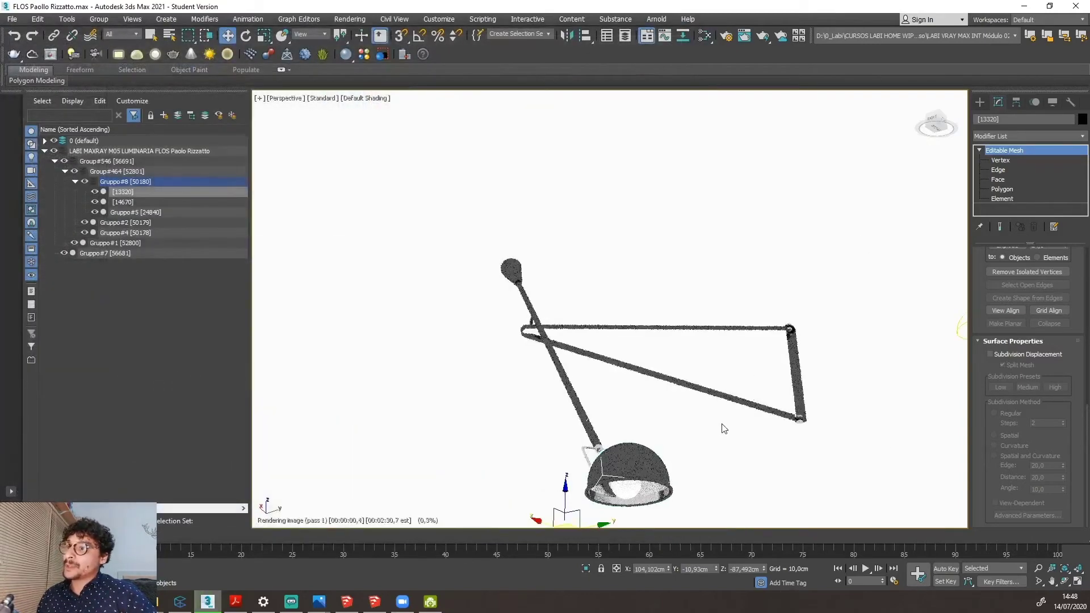
middle_click_drag(720, 424, 741, 414, "alt")
scroll(524, 506, "up", 1)
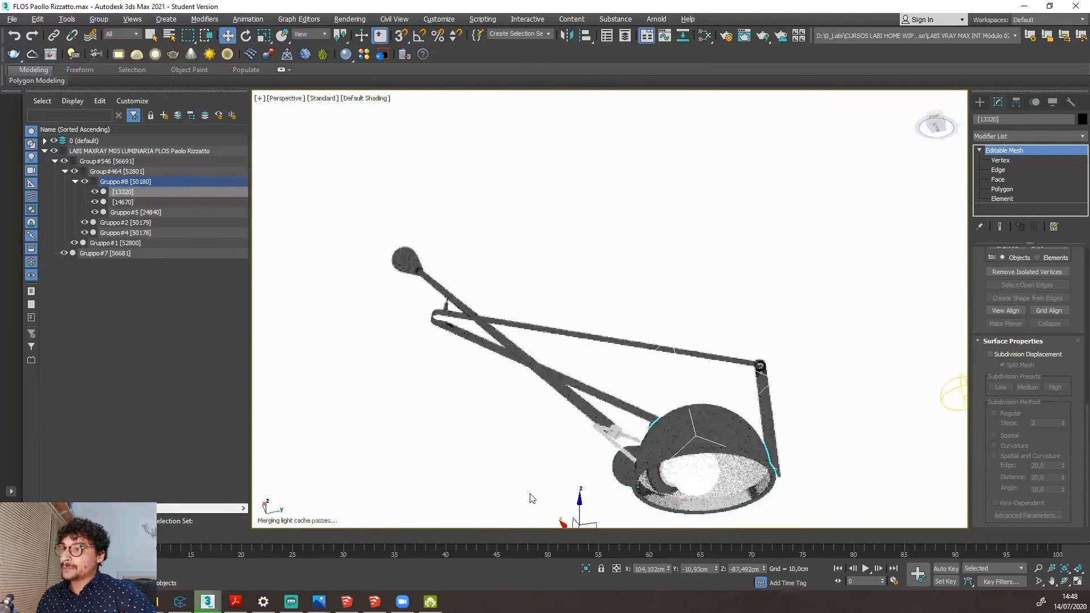
Examine the lamp's arms, shade interior and bulb from several angles in the viewport render.
scroll(576, 413, "up", 1)
scroll(578, 414, "down", 2)
mouse_move(579, 413)
middle_mouse_down("alt")
mouse_move(591, 437)
mouse_move(540, 377)
mouse_move(564, 381)
mouse_move(570, 414)
mouse_move(559, 418)
middle_mouse_up("alt")
scroll(569, 418, "up", 1)
scroll(570, 419, "down", 1)
scroll(530, 356, "up", 1)
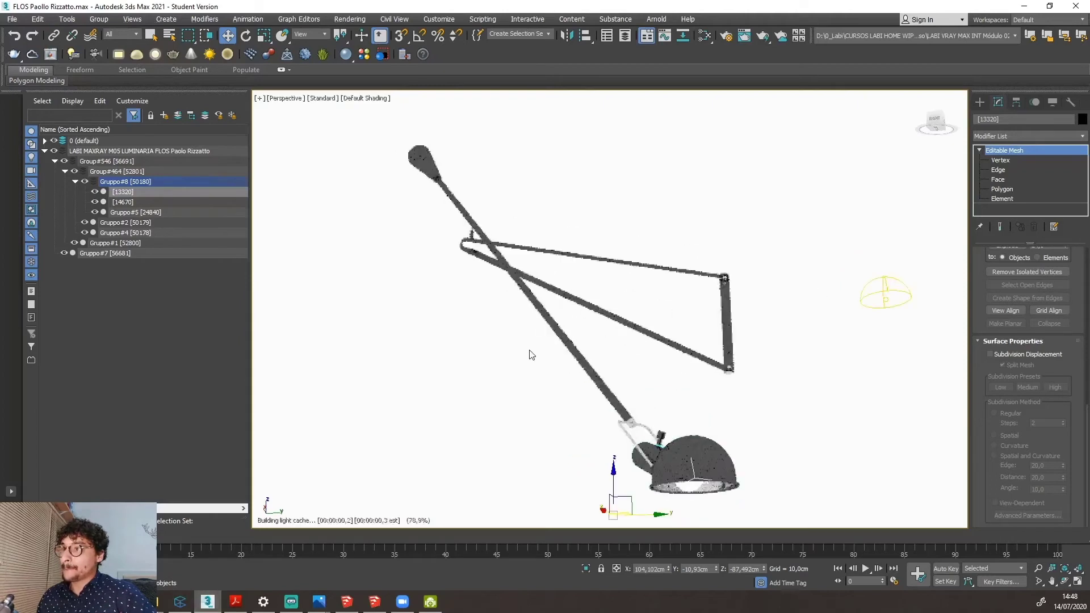
middle_click_drag(717, 431, 734, 427)
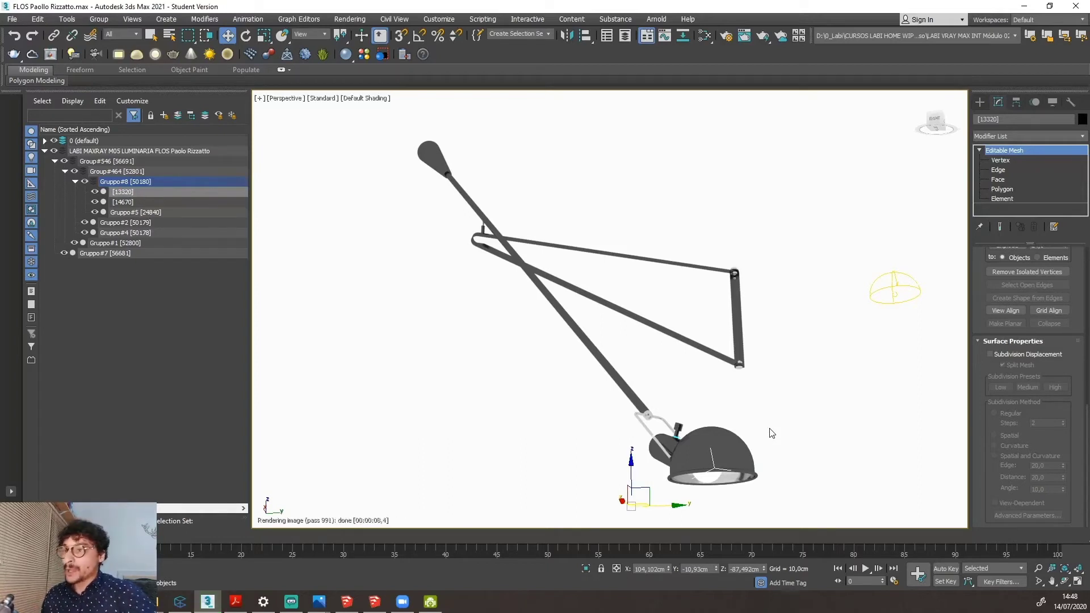
middle_click_drag(772, 433, 688, 496, "alt")
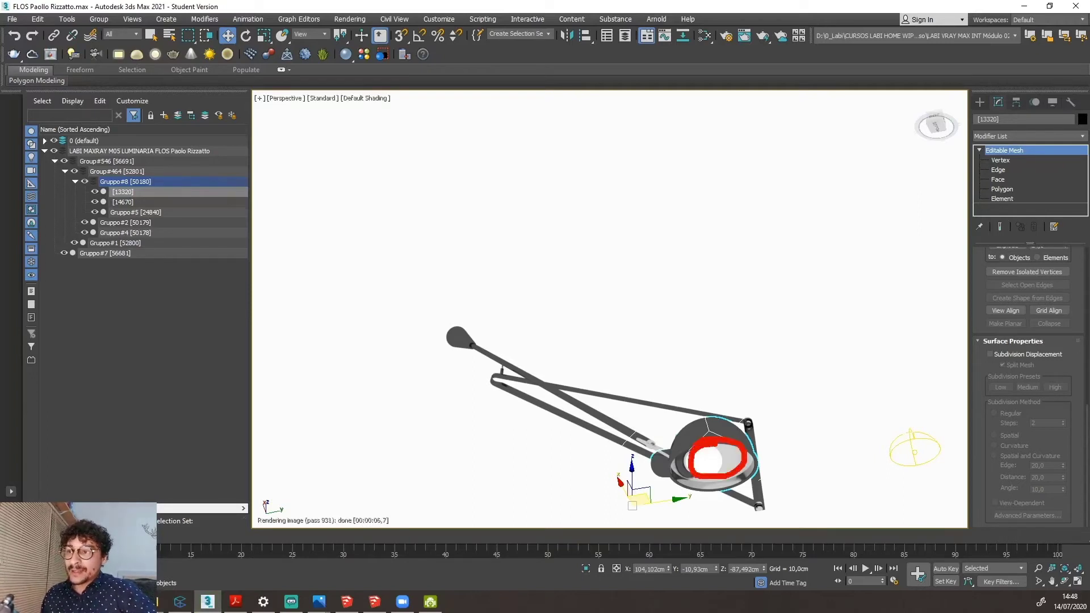
left_click_drag(695, 440, 596, 562)
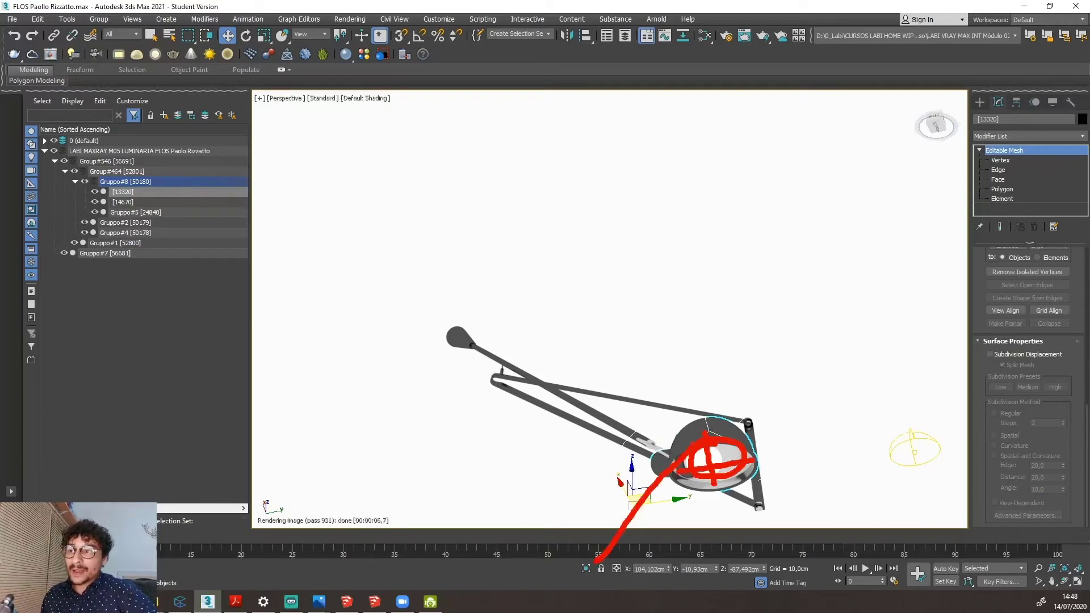
left_click_drag(735, 438, 817, 536)
left_click_drag(576, 536, 849, 545)
key("Escape")
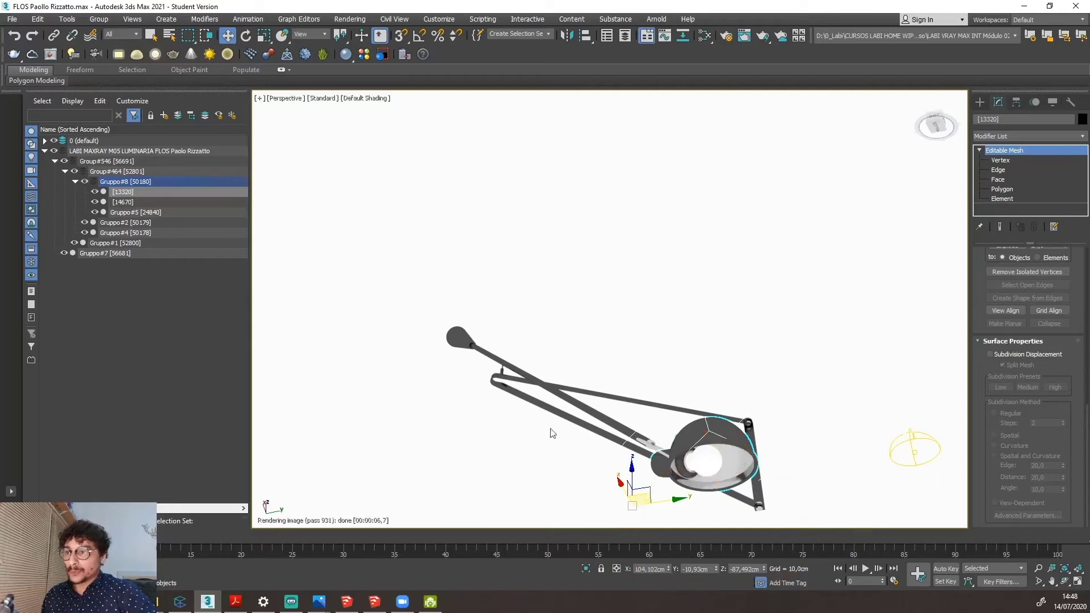
scroll(673, 311, "down", 1)
scroll(691, 427, "up", 2)
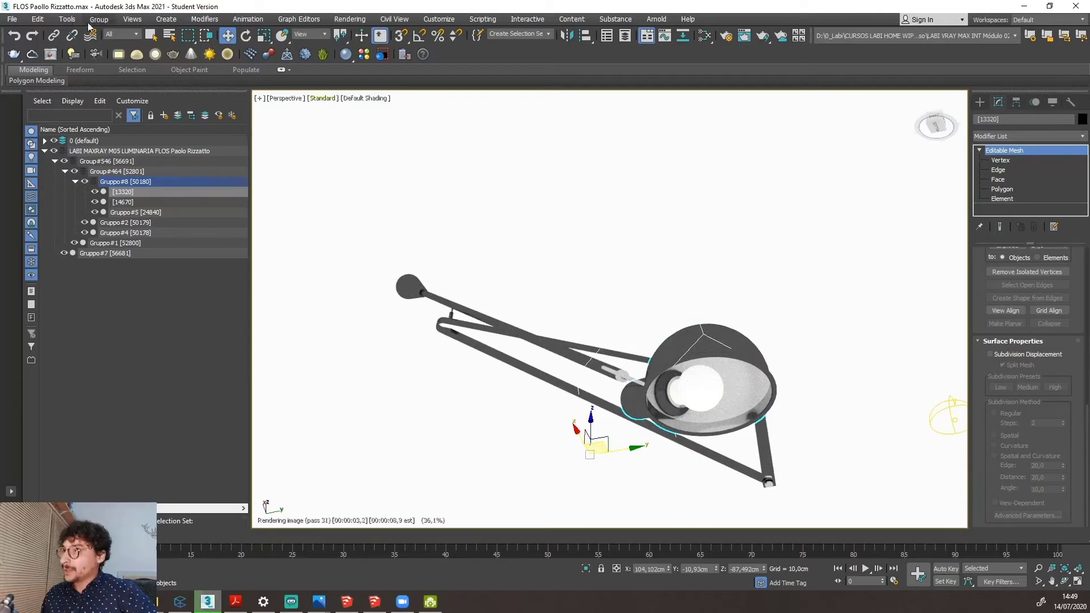
left_click(11, 18)
left_click(206, 147)
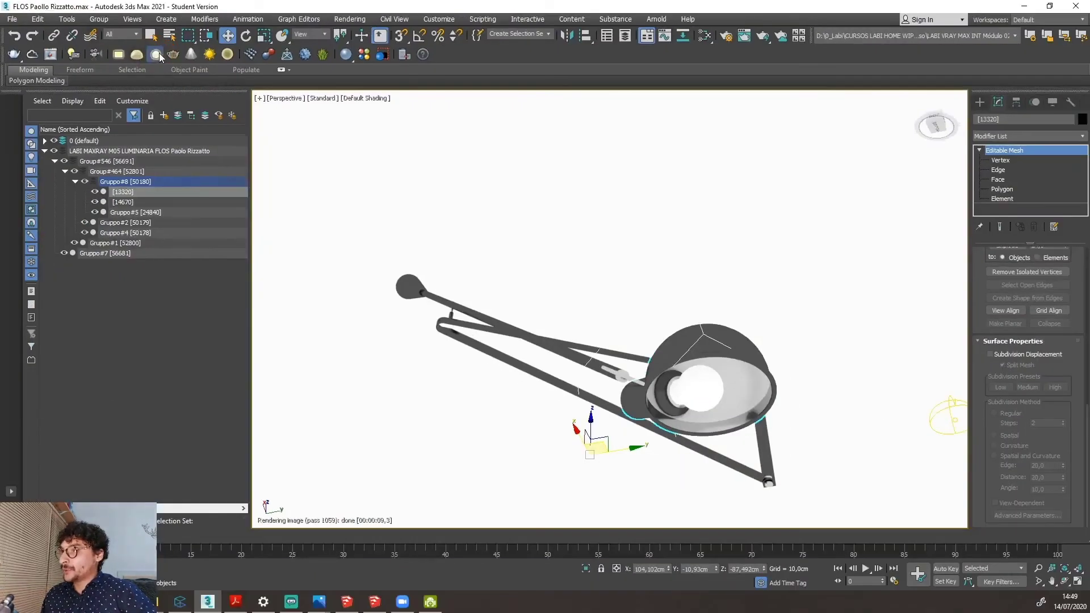
Create a V-Ray sphere light centered over the bulb in the Top view, with a radius of about 5.6 cm.
left_click(158, 53)
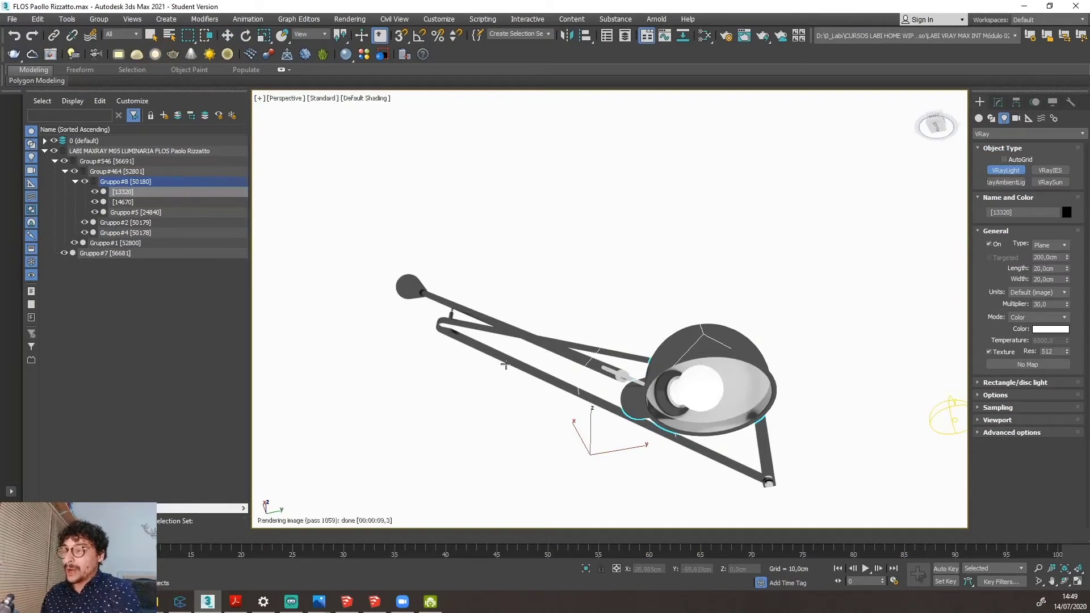
key("alt+w")
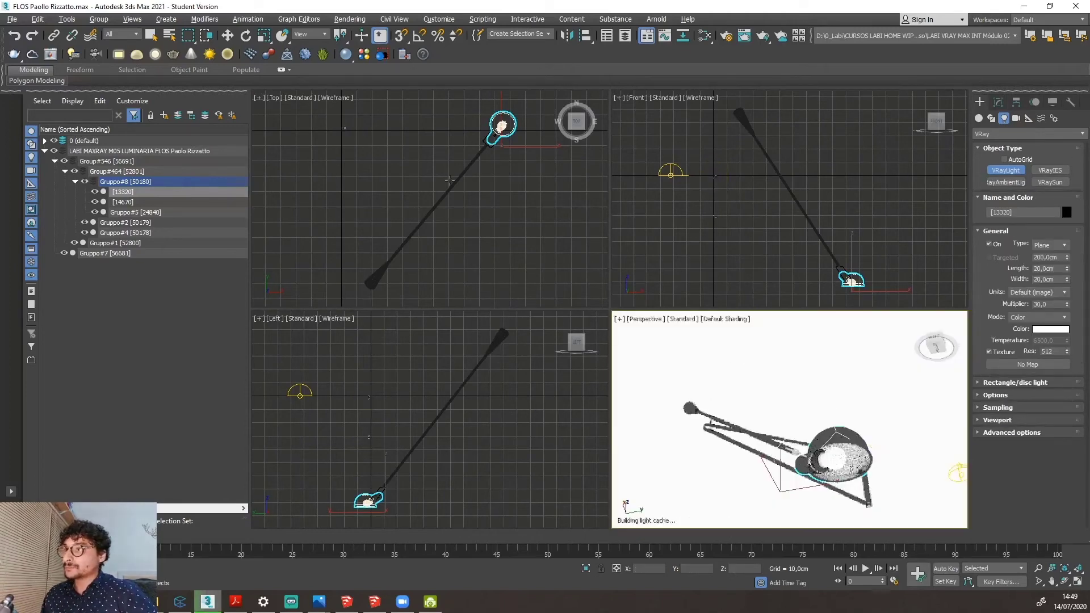
scroll(449, 180, "down", 1)
scroll(441, 205, "down", 1)
scroll(457, 192, "up", 4)
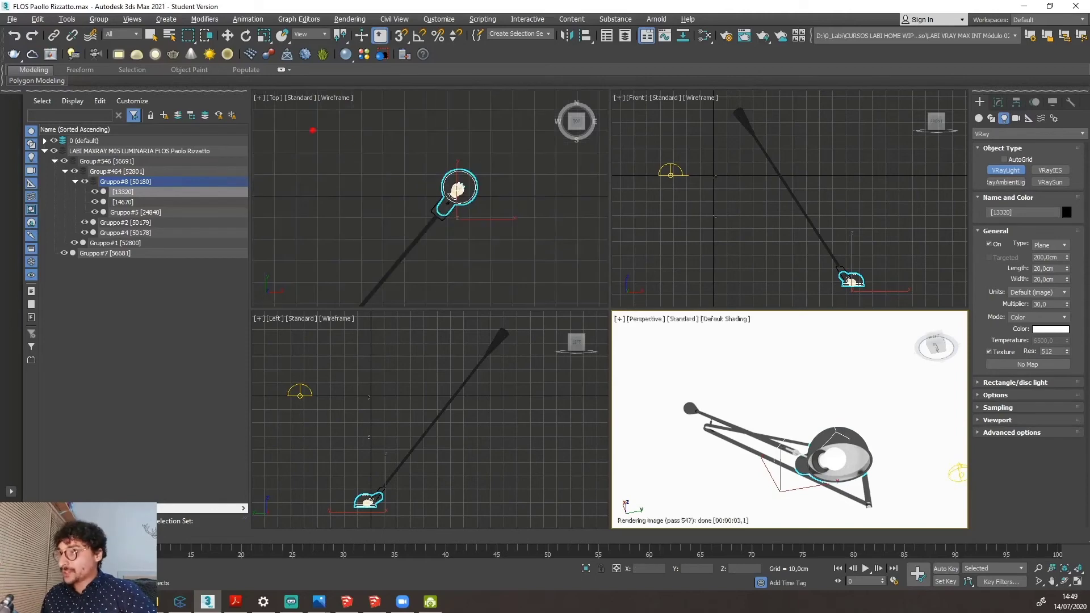
scroll(443, 196, "up", 10)
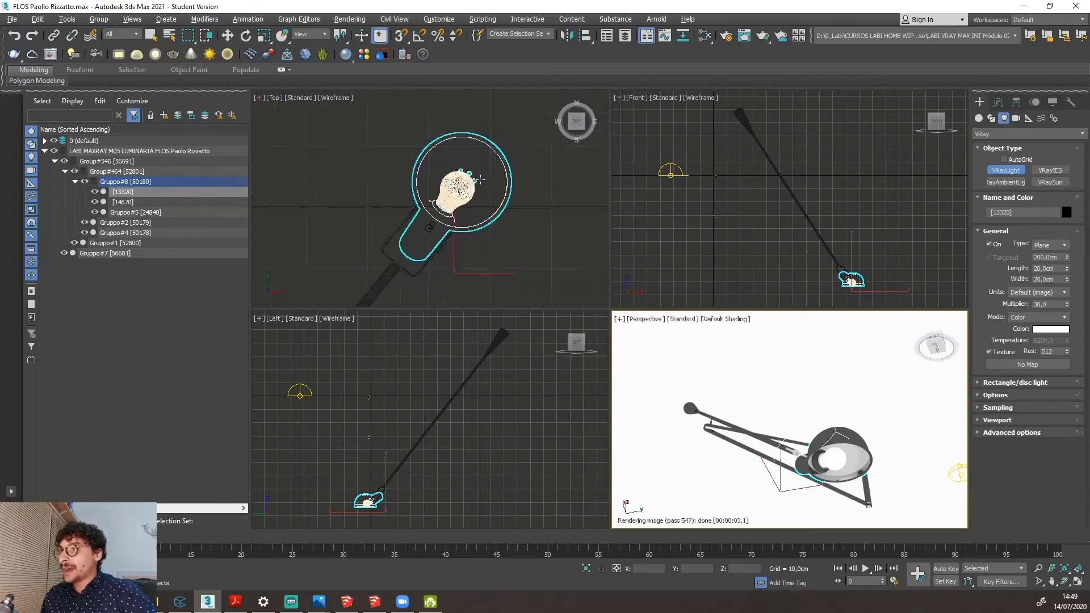
scroll(451, 193, "up", 2)
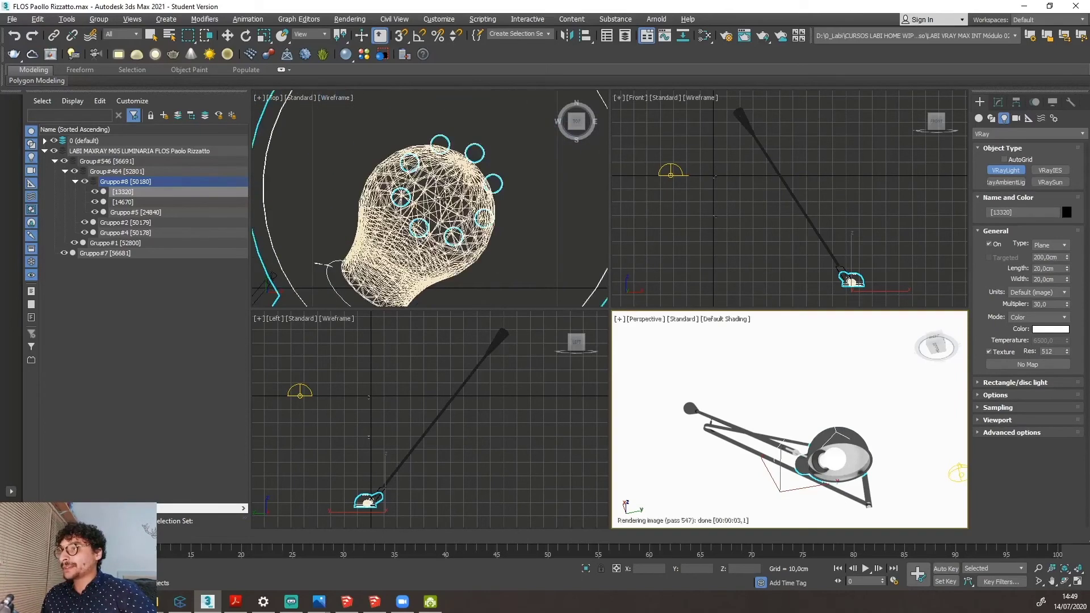
scroll(454, 195, "down", 6)
scroll(457, 195, "up", 2)
scroll(457, 194, "up", 5)
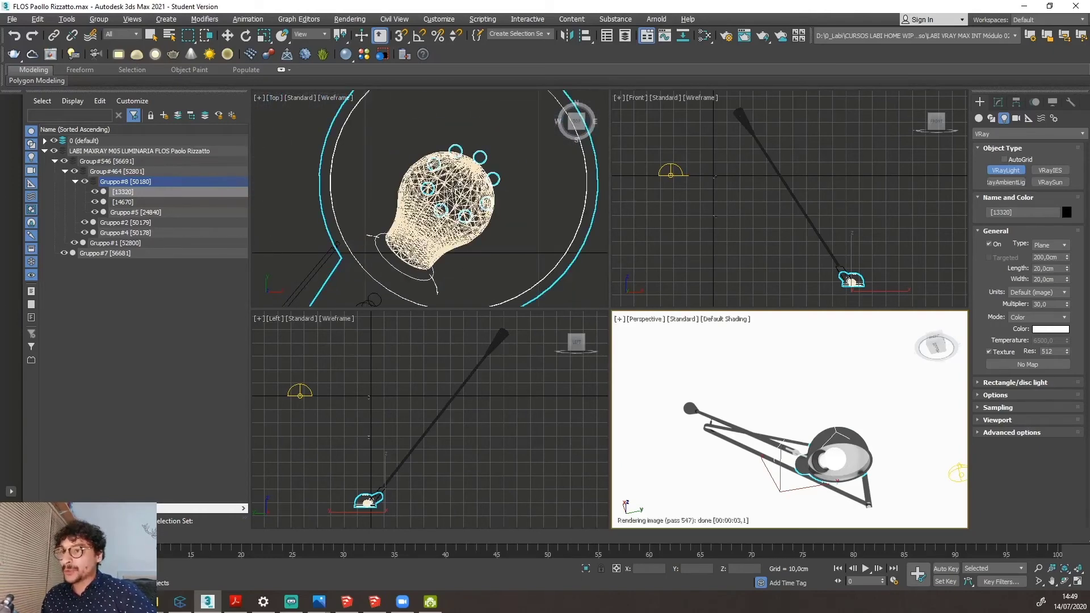
left_click_drag(453, 186, 539, 233)
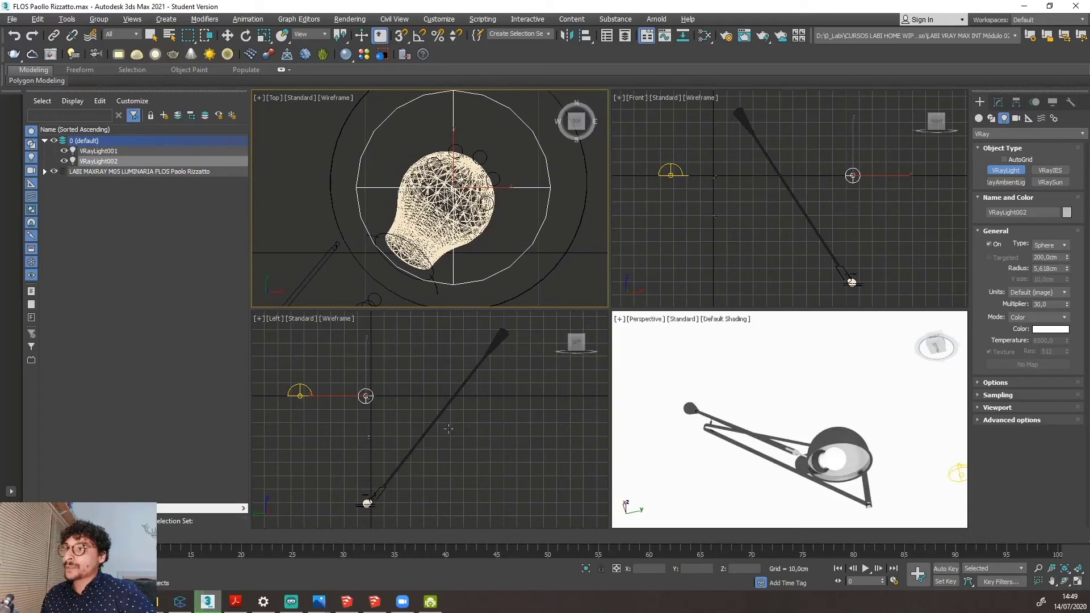
Move the sphere light down in the Left view so it surrounds the bulb, to about Z -82 cm.
middle_click_drag(369, 441, 437, 412)
key("ctrl+2")
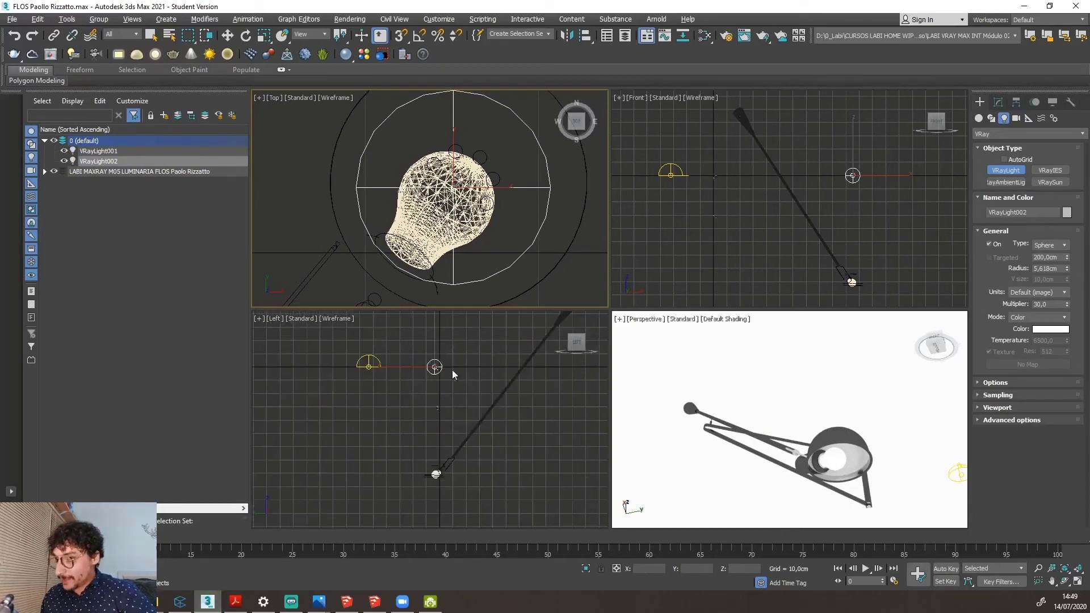
left_click_drag(439, 345, 436, 450)
left_click_drag(436, 450, 458, 422)
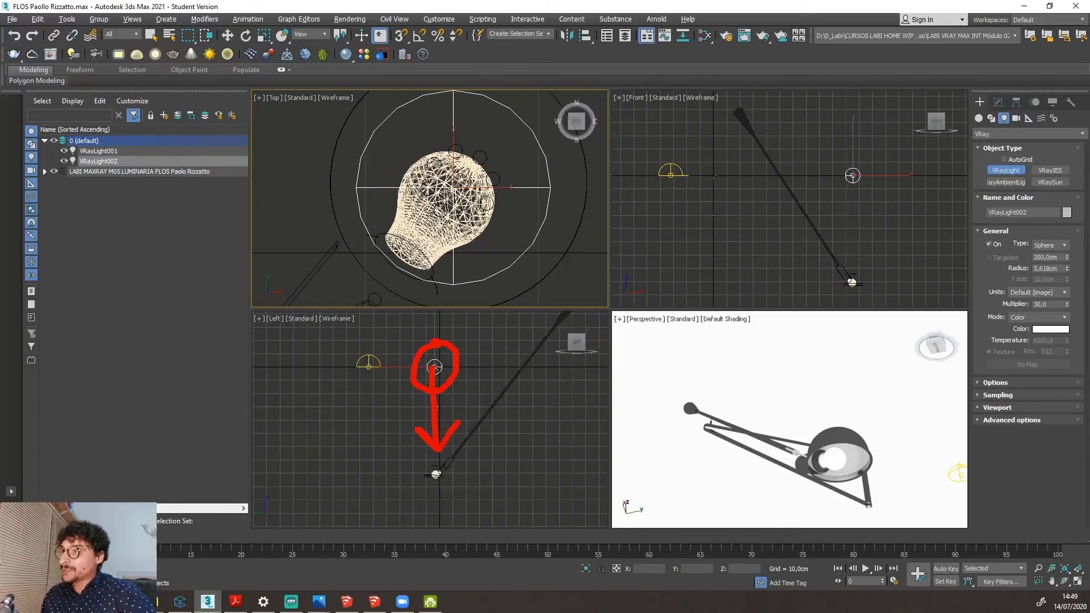
left_click_drag(405, 465, 409, 459)
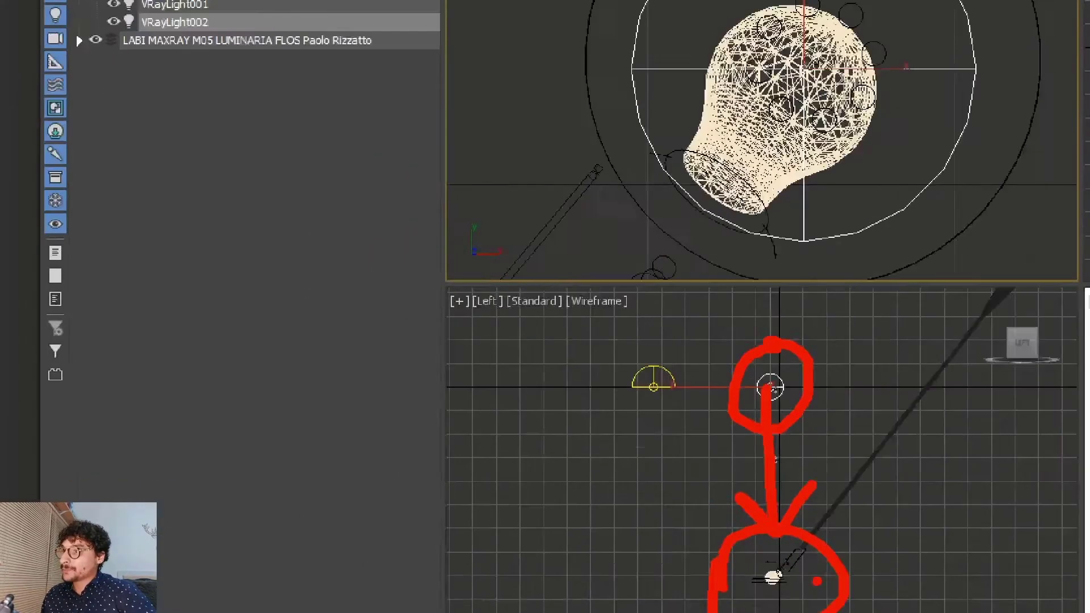
key("Escape")
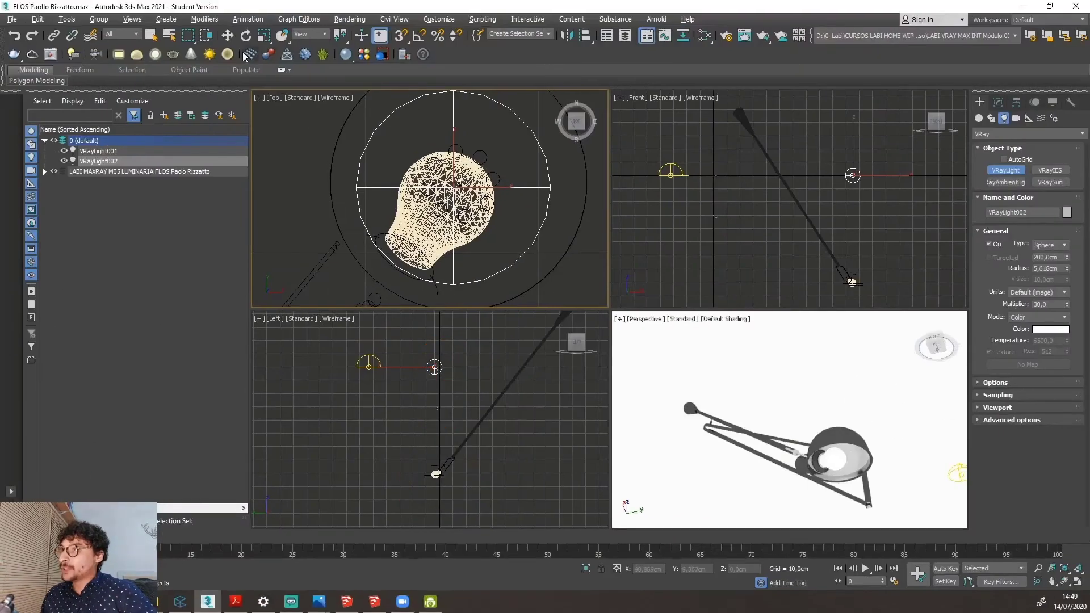
left_click(227, 35)
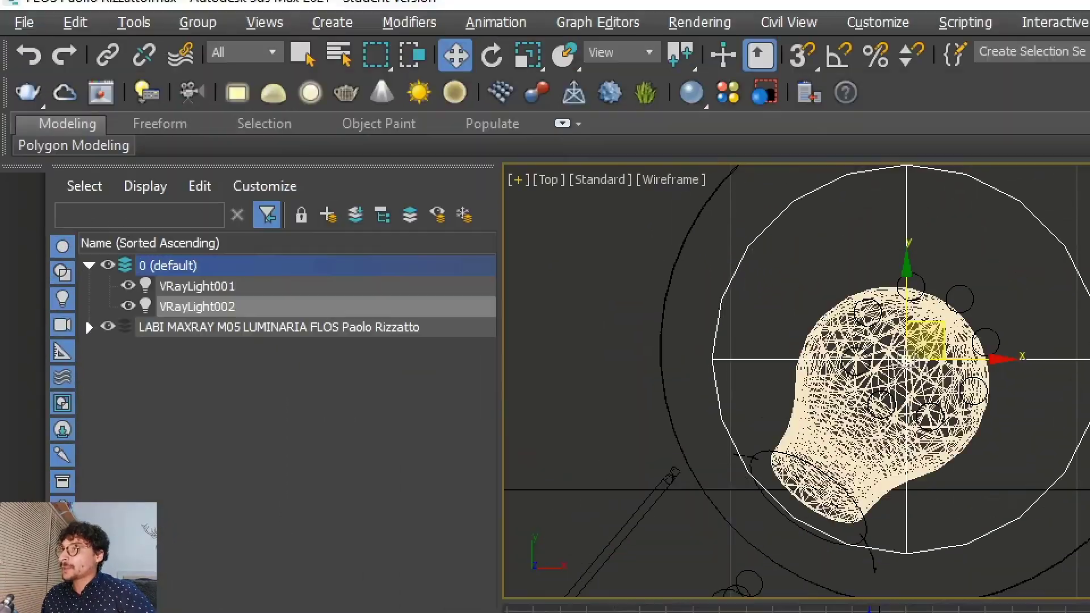
mouse_move(478, 22)
left_mouse_down()
mouse_move(439, 33)
mouse_move(481, 75)
left_mouse_up()
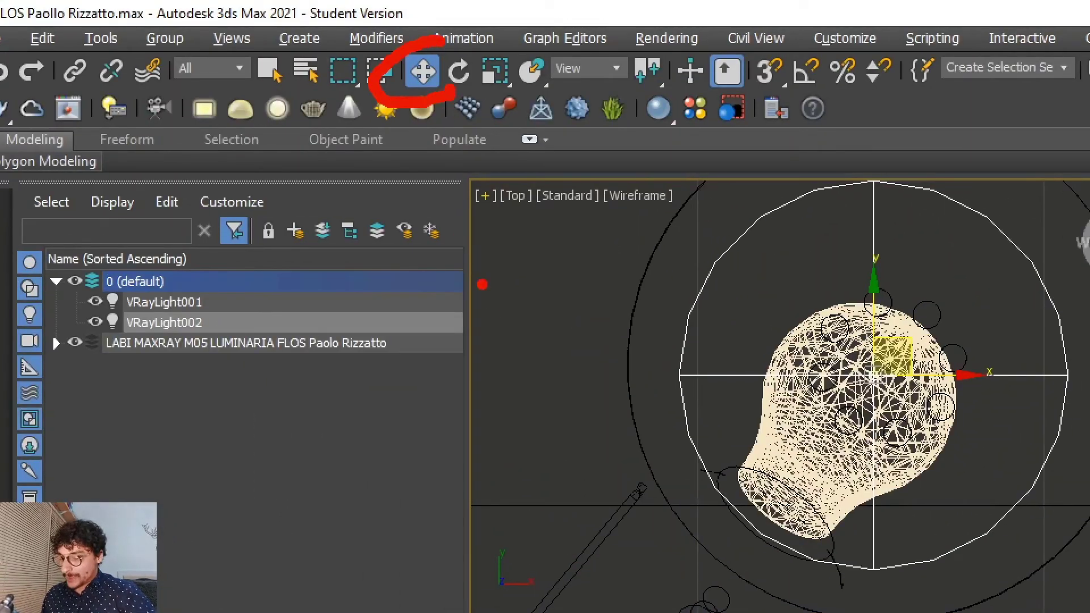
type("tW")
key("Escape")
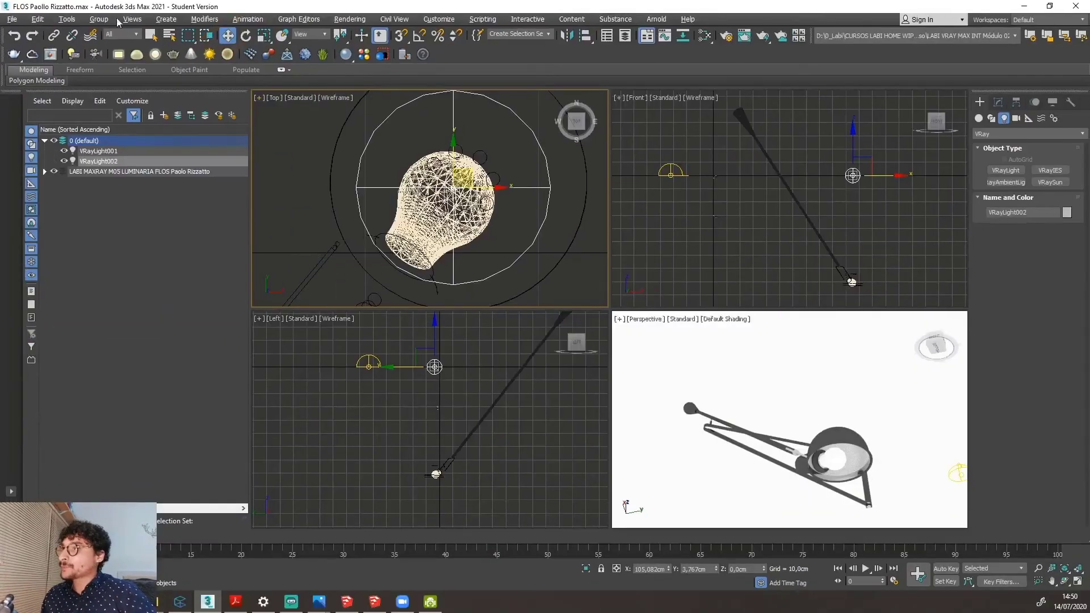
left_click_drag(433, 339, 481, 445)
scroll(447, 466, "up", 4)
scroll(447, 467, "up", 3)
scroll(465, 442, "up", 2)
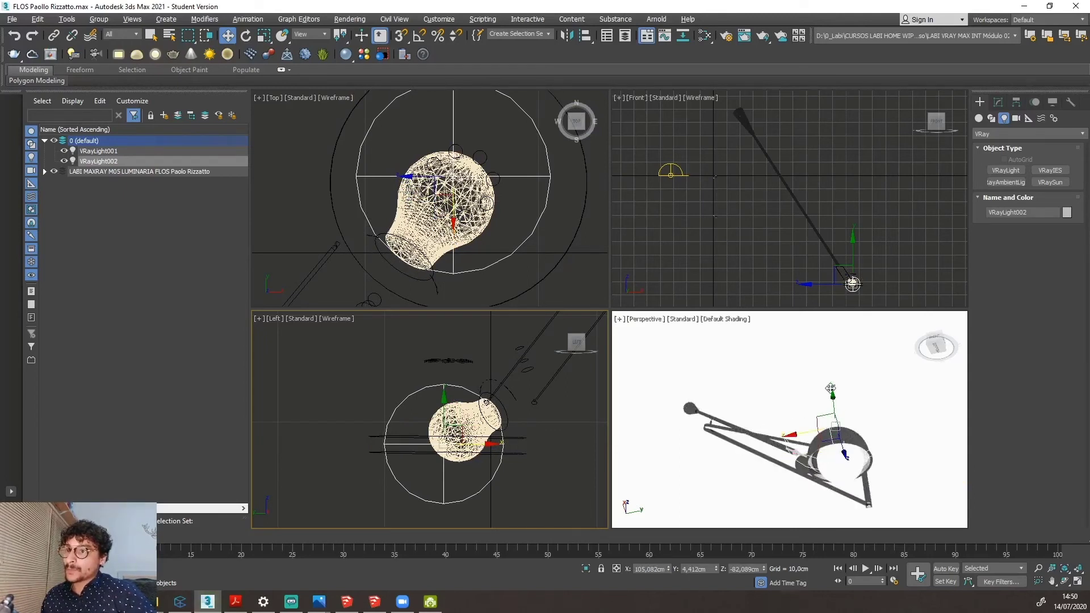
scroll(831, 390, "up", 3)
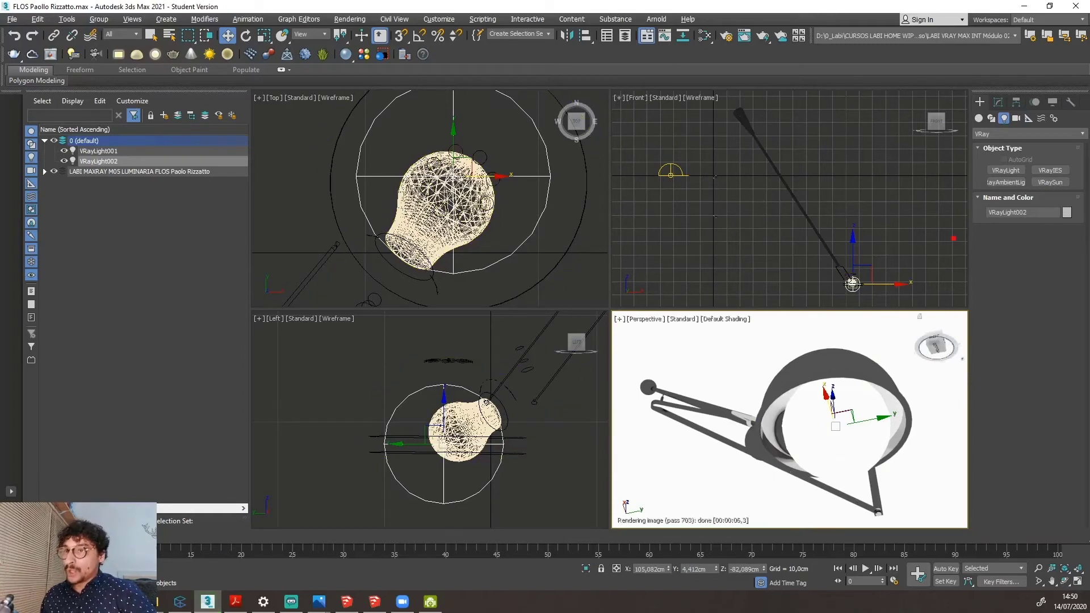
Rename the sphere light around the bulb as FLOS Sphere.
left_click_drag(995, 92, 1005, 108)
key("Escape")
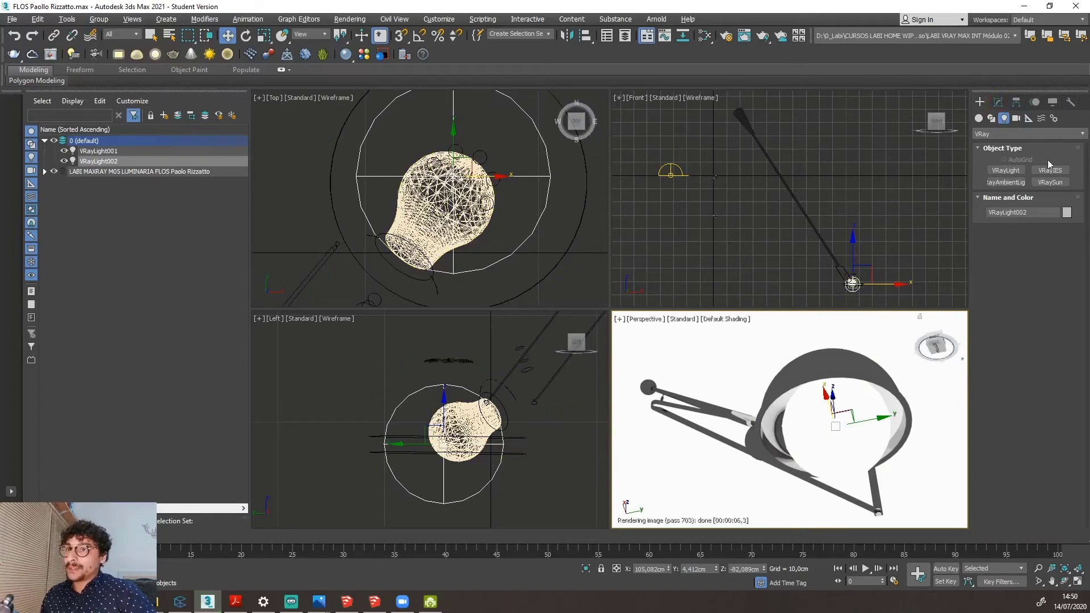
left_click(997, 104)
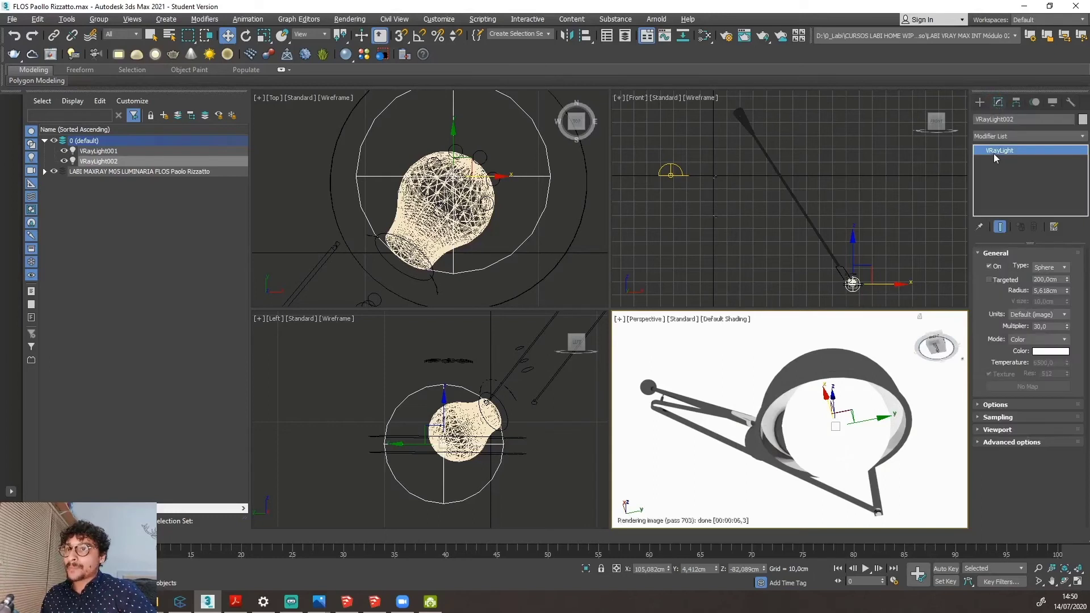
left_click_drag(1020, 122, 928, 124)
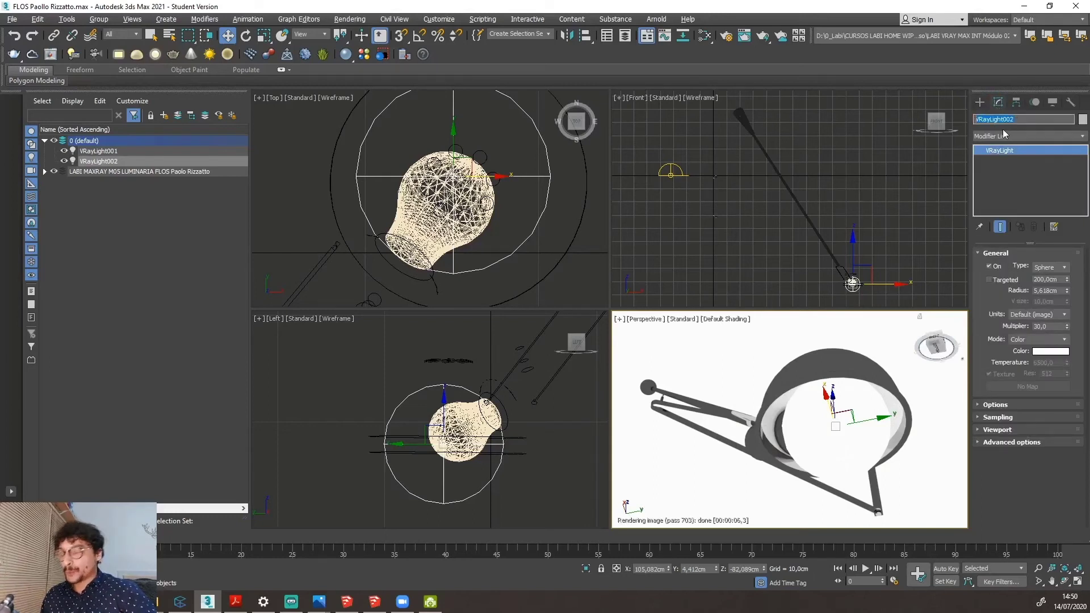
type("FLOS Sp")
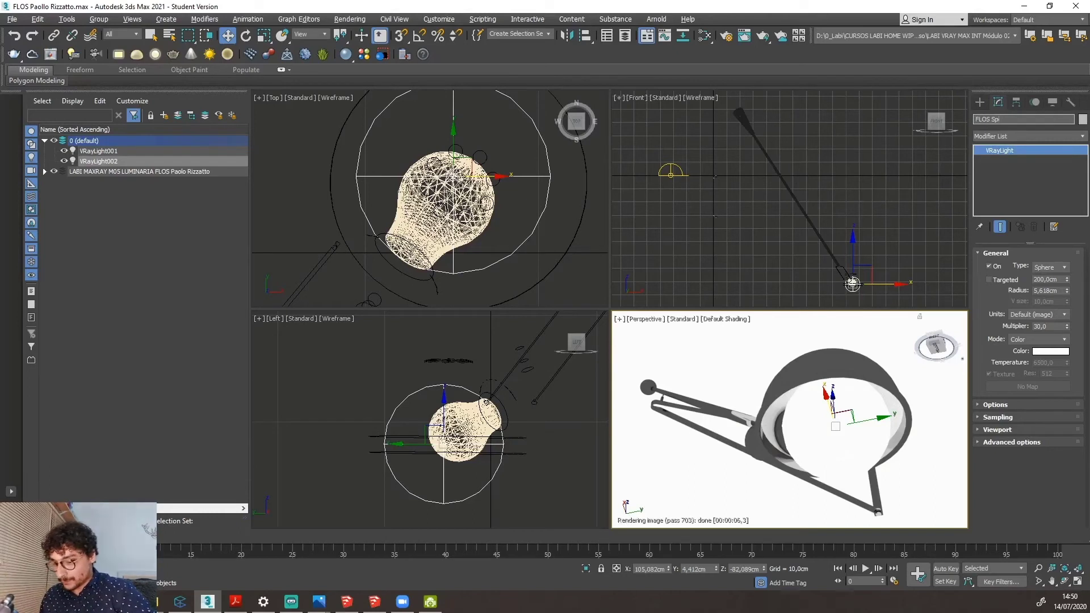
type("here")
key("Return")
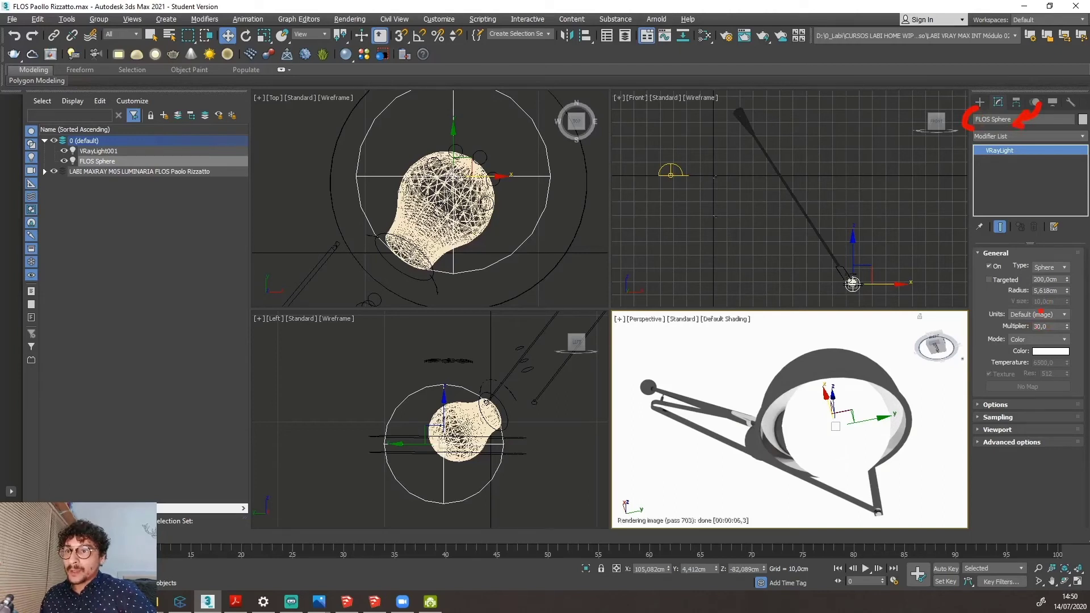
key("Escape")
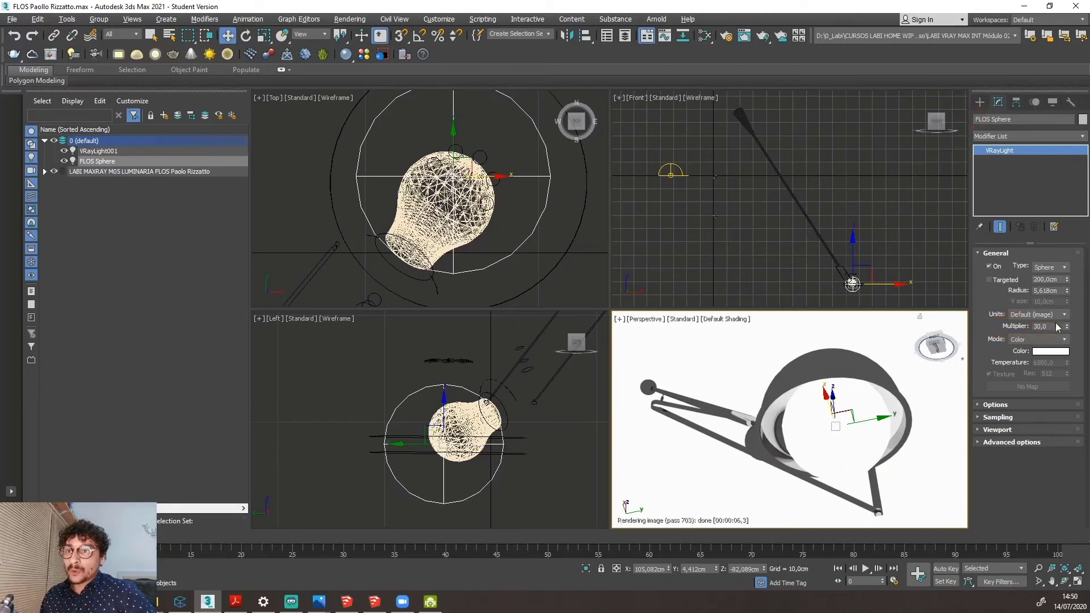
Set the sphere light's intensity multiplier to 100.
double_click(1035, 327)
type("10")
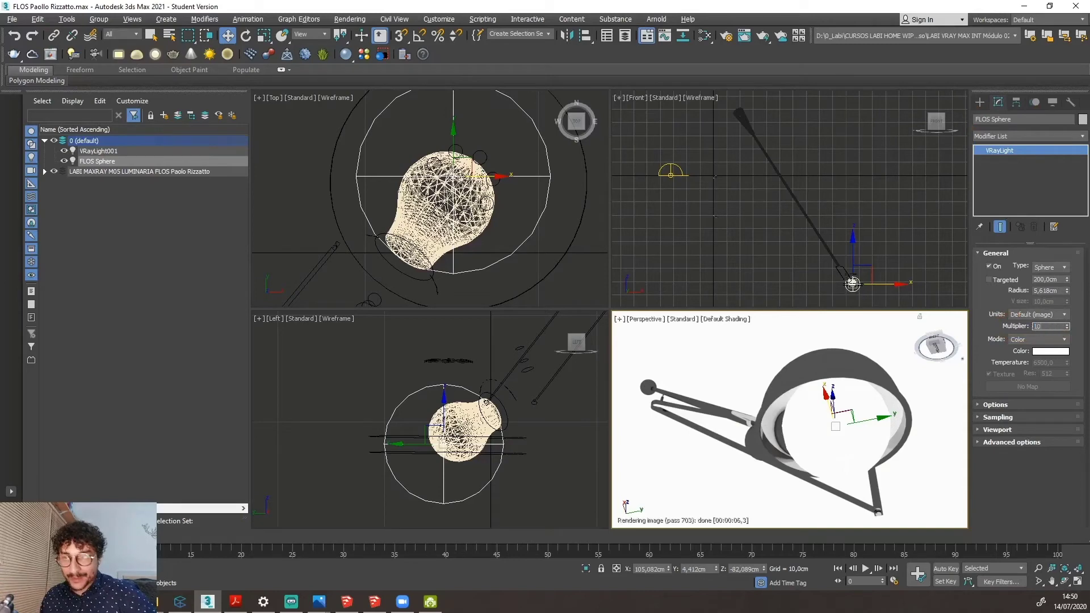
type("0")
key("Return")
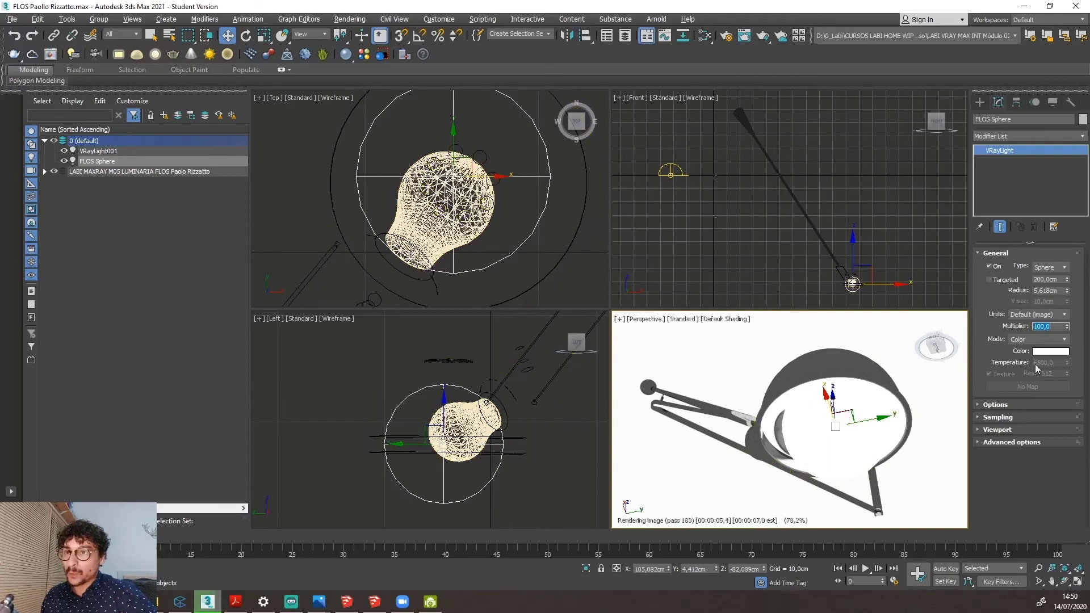
Make the sphere light invisible and stop it from affecting specular and reflections.
left_click(996, 407)
scroll(1007, 420, "down", 2)
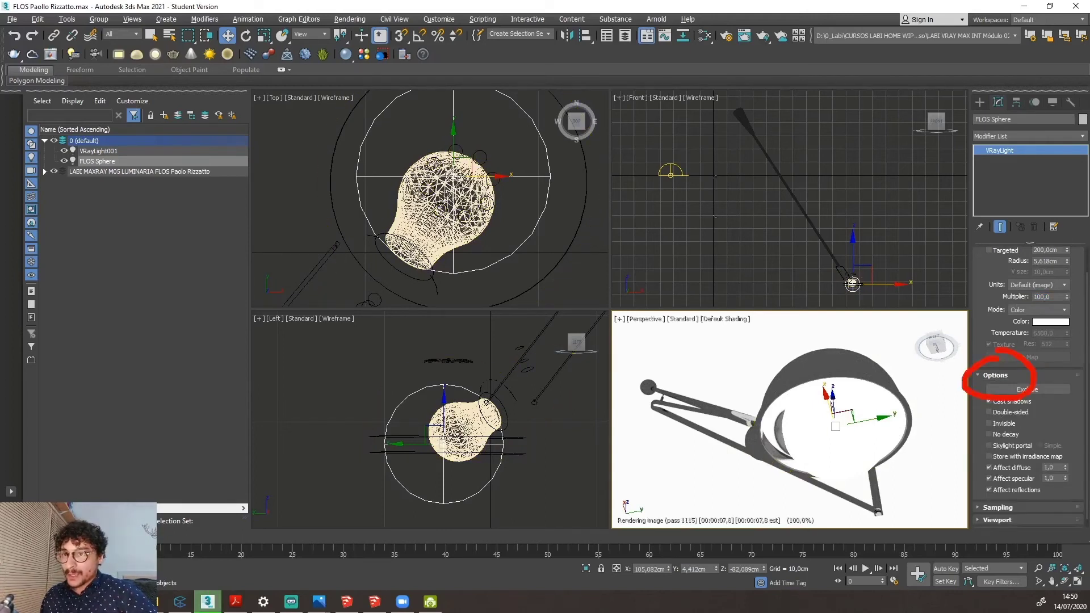
left_click(1008, 426)
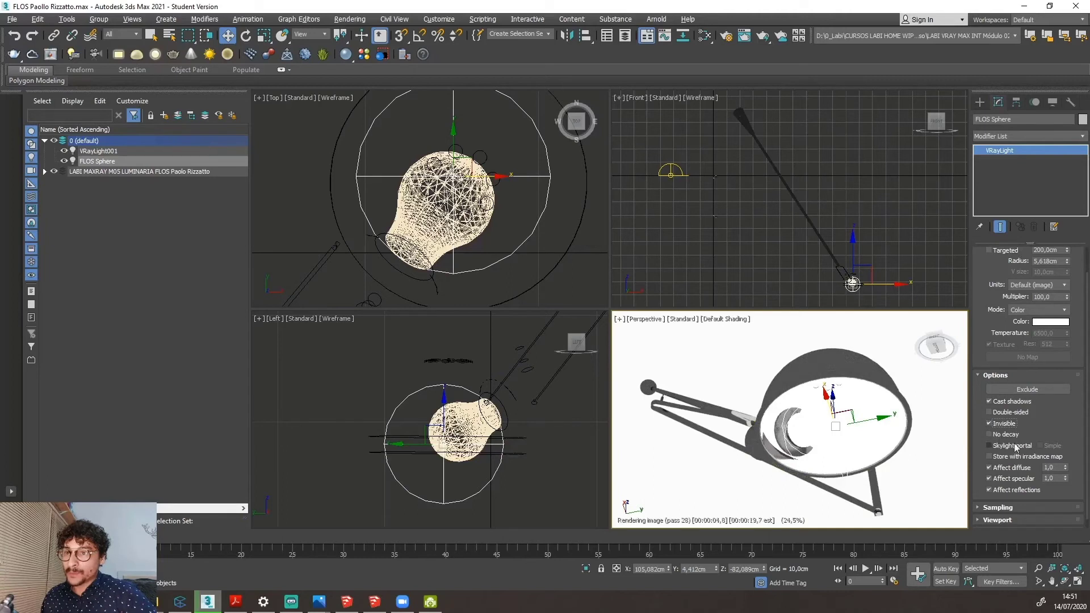
scroll(1008, 388, "down", 1)
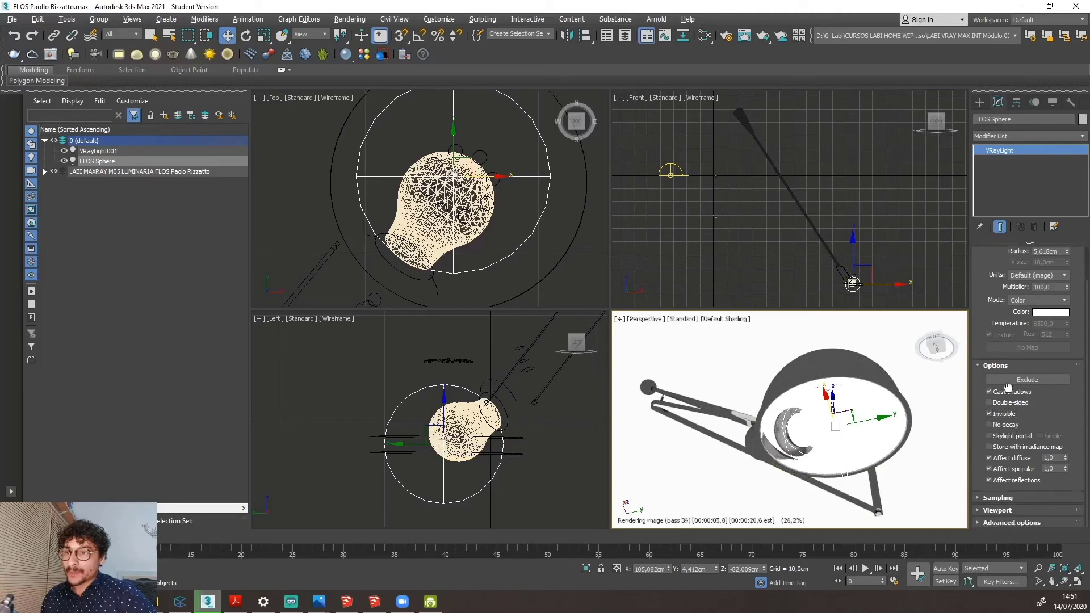
left_click(989, 469)
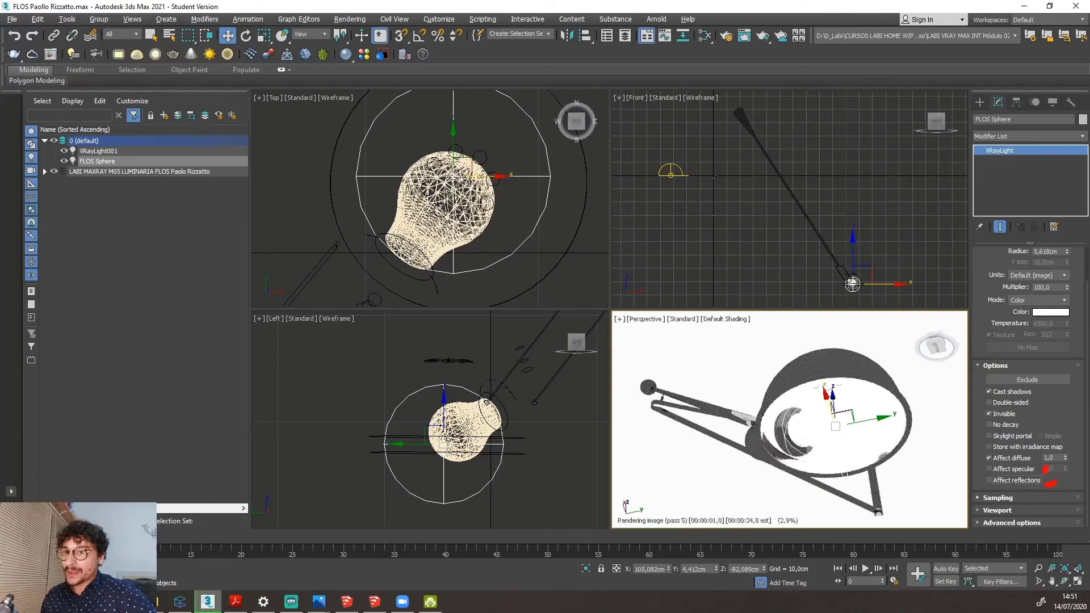
Examine the sphere light's effect inside the lampshade in the Perspective preview and clear the light selection.
scroll(794, 425, "down", 1)
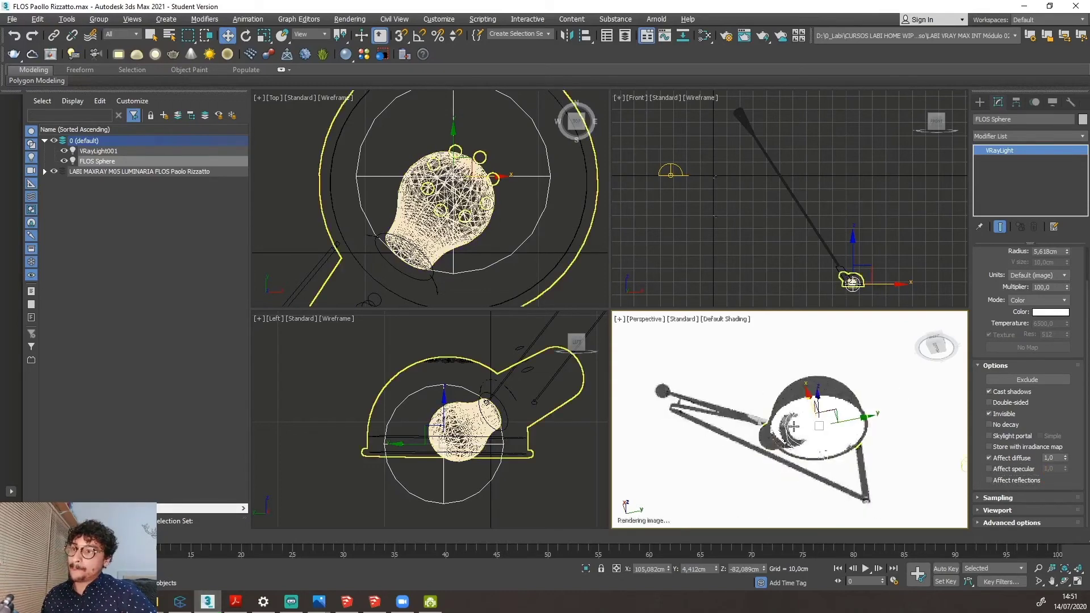
middle_click_drag(866, 455, 841, 358, "alt")
scroll(461, 181, "down", 12)
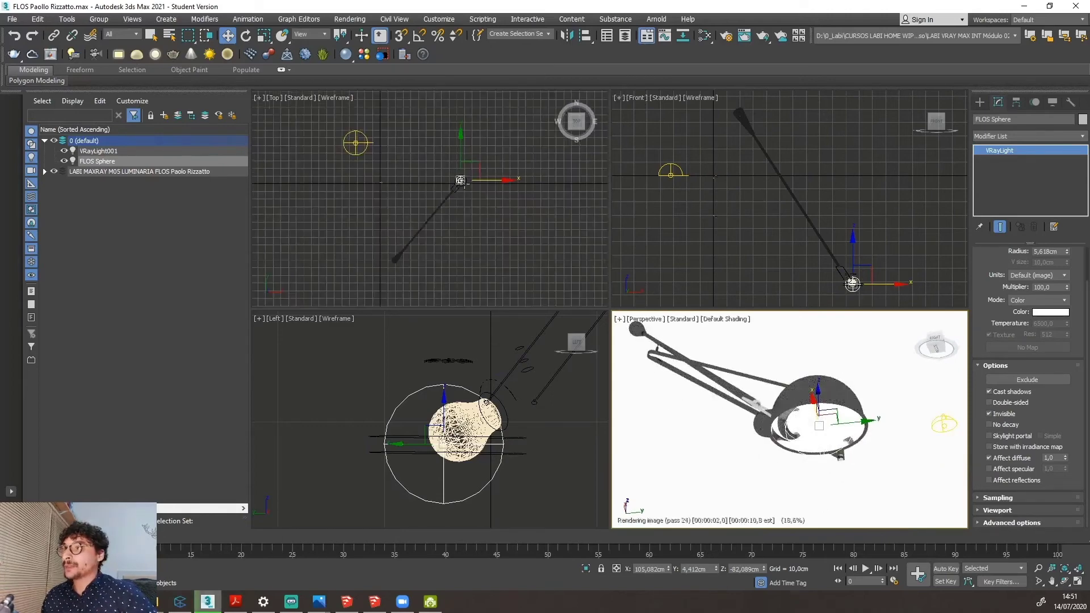
left_click(481, 236)
Inspect the small wall-mount part near the origin in the Top view by selecting it, and clear the selection.
scroll(379, 240, "up", 3)
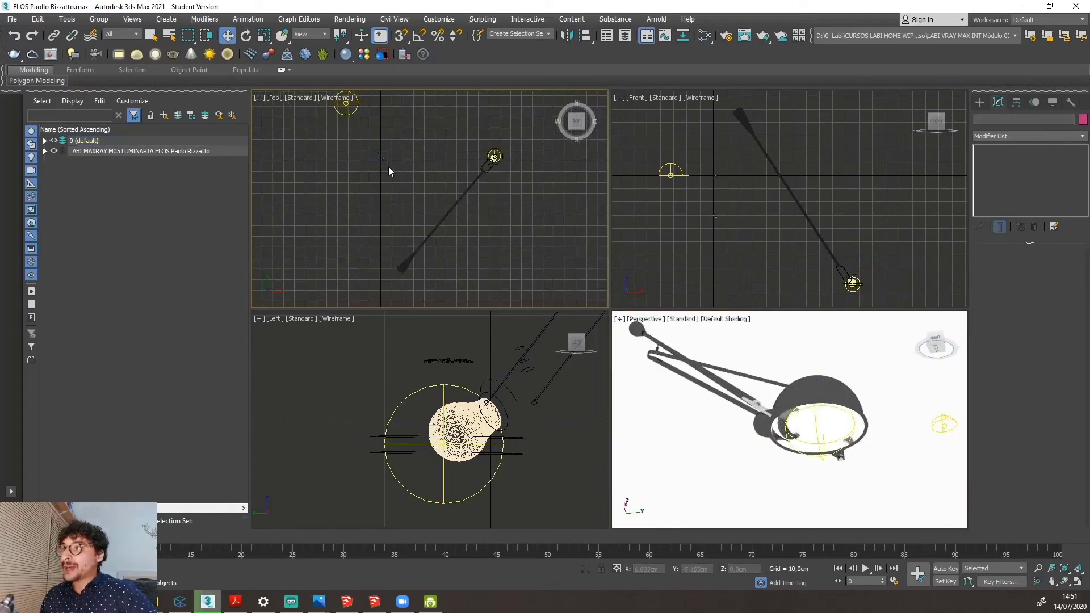
left_click(388, 166)
scroll(386, 163, "up", 8)
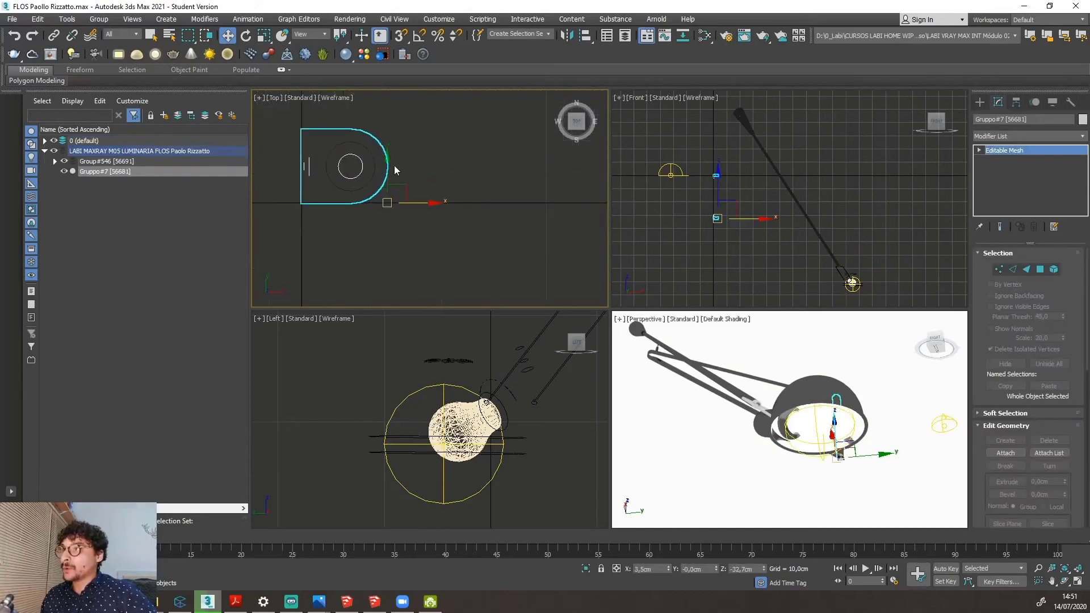
scroll(394, 165, "down", 8)
left_click(411, 197)
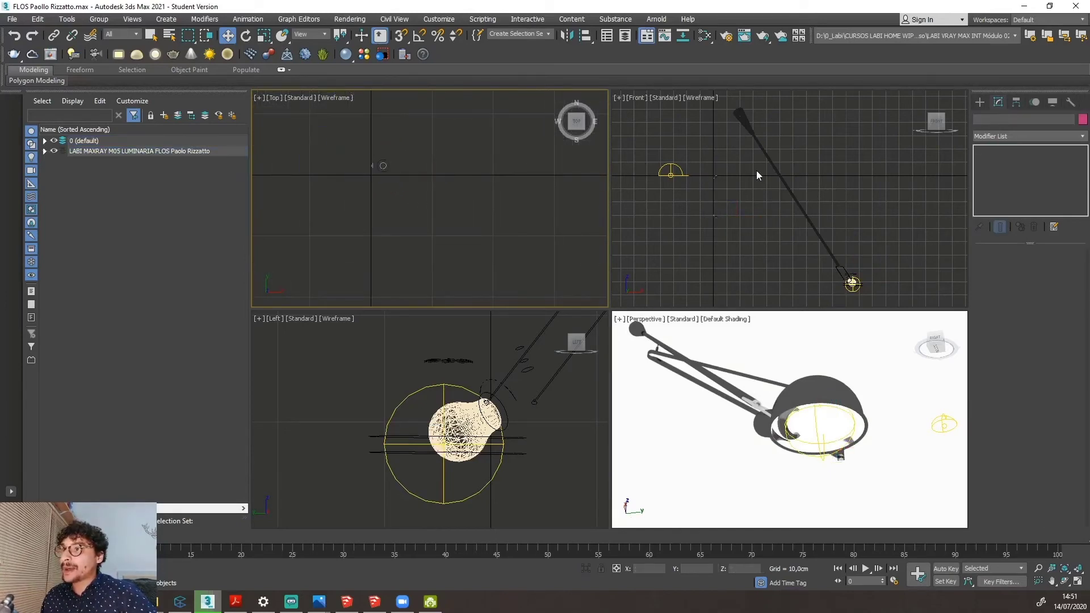
Examine the lamp's arm, wall bracket and lights in the Top, Left, Front and Perspective views.
scroll(443, 192, "down", 5)
scroll(467, 267, "up", 3)
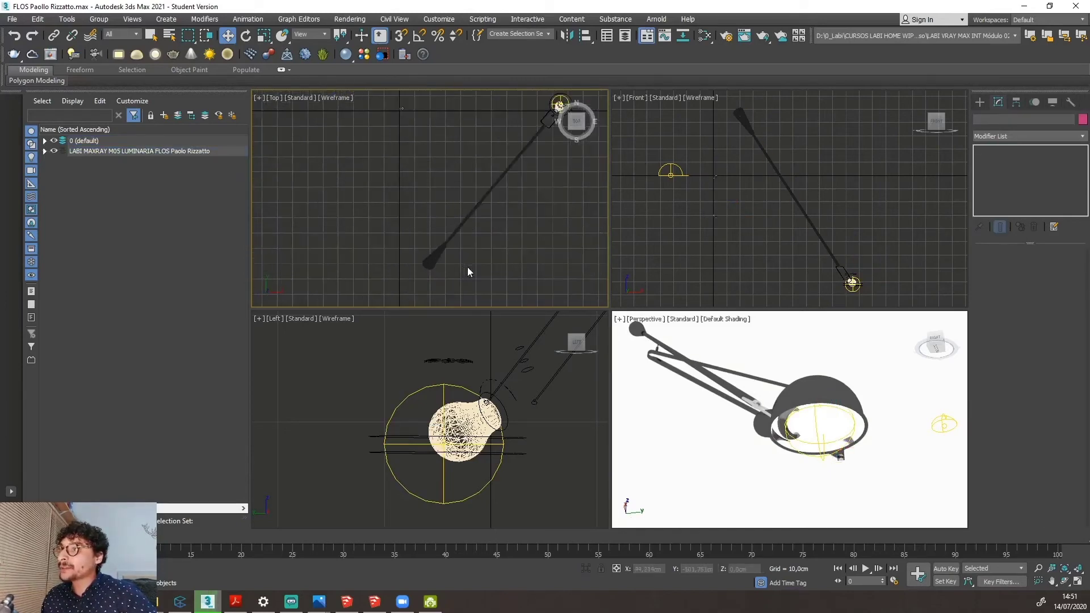
scroll(445, 406, "down", 8)
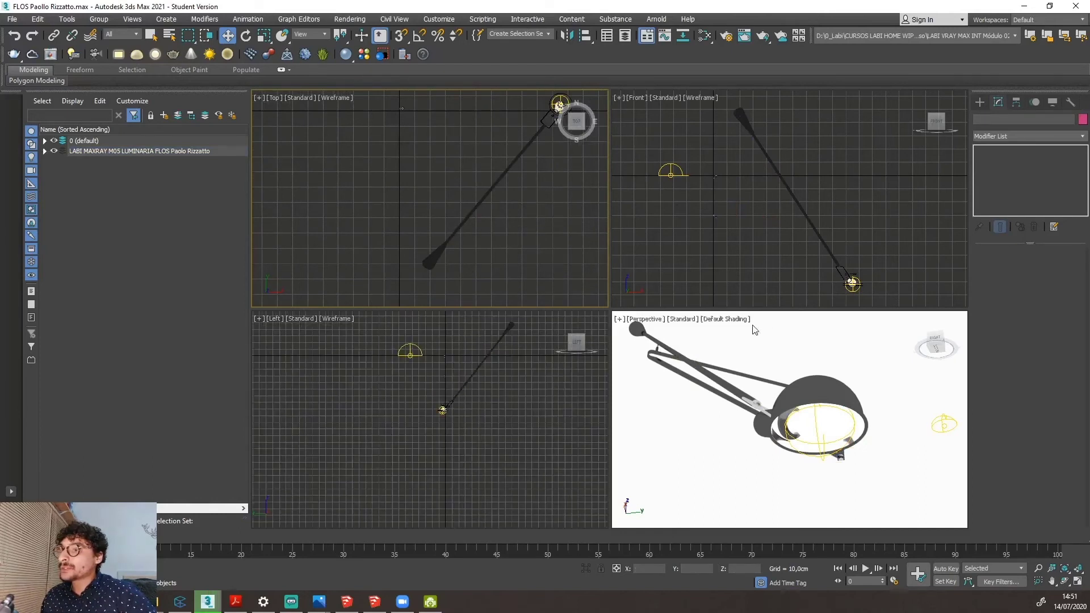
middle_click_drag(792, 377, 803, 432, "alt")
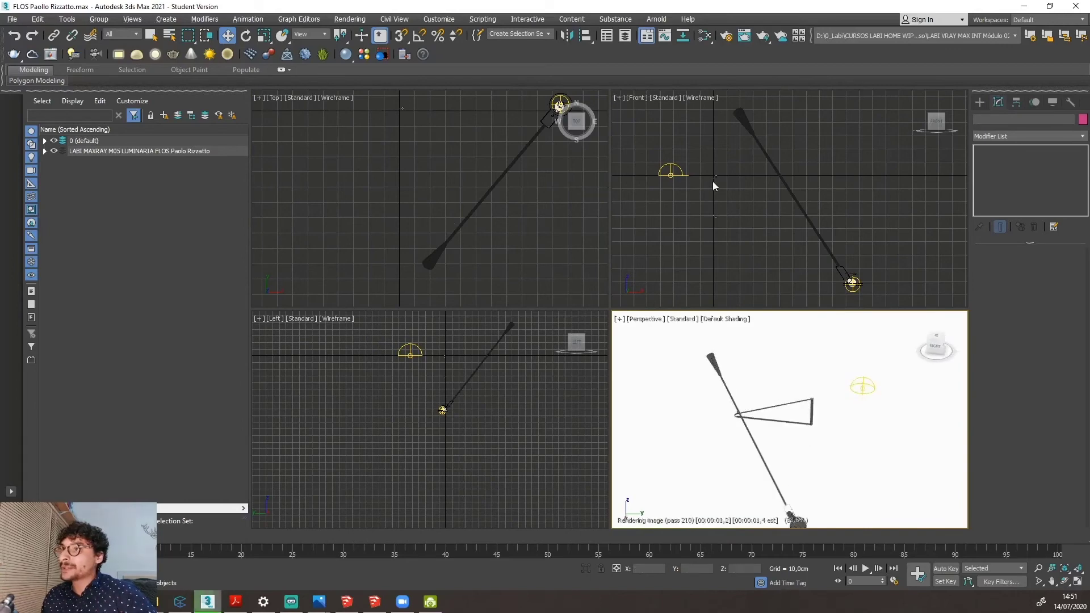
scroll(750, 114, "up", 2)
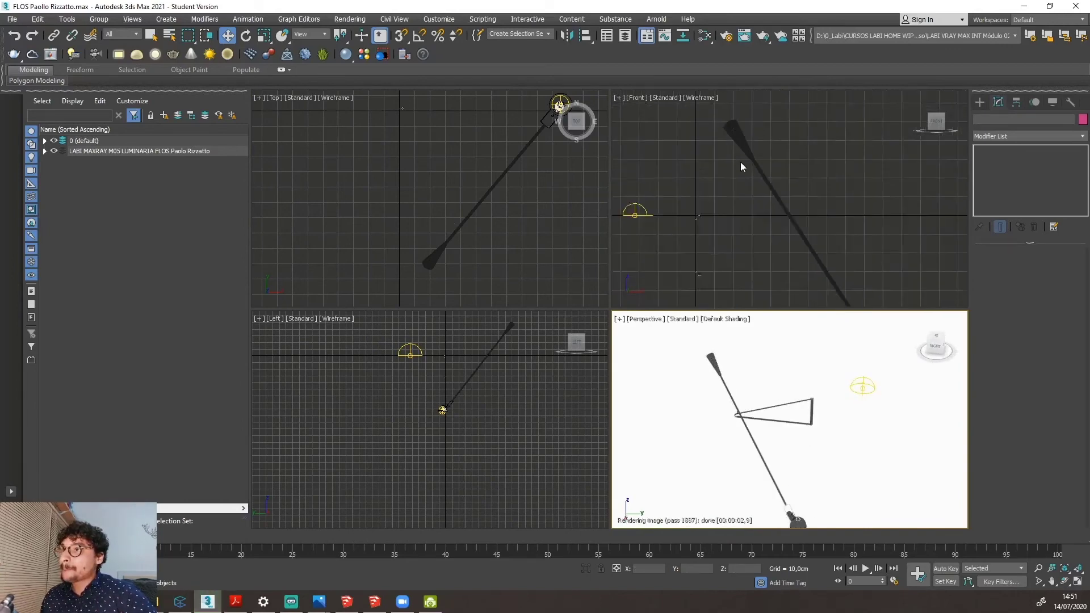
scroll(737, 161, "down", 4)
scroll(722, 157, "up", 3)
middle_click_drag(719, 166, 727, 255)
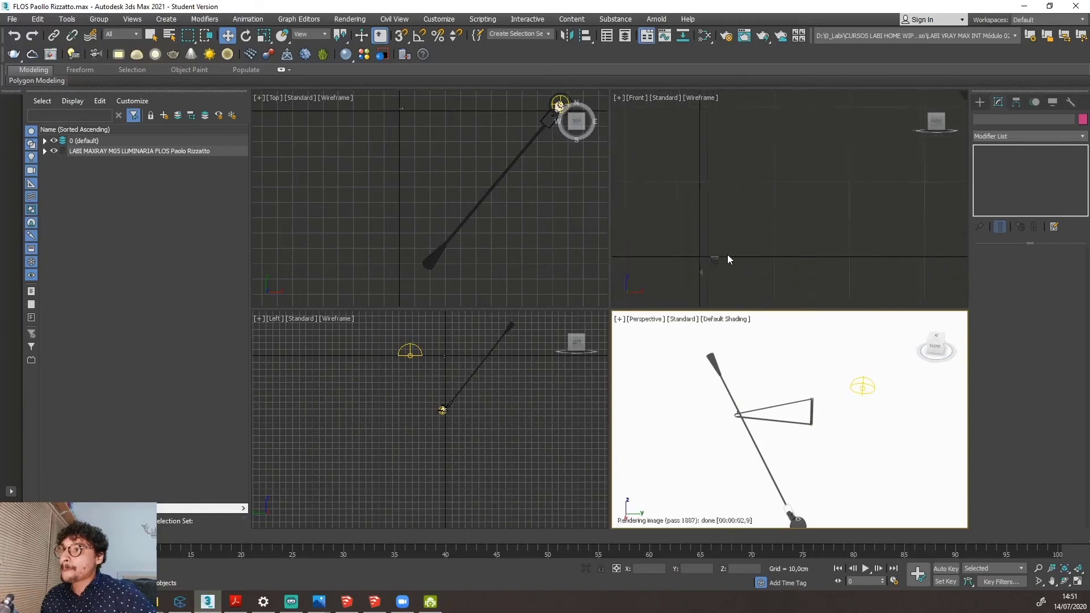
scroll(723, 256, "down", 2)
scroll(468, 370, "up", 2)
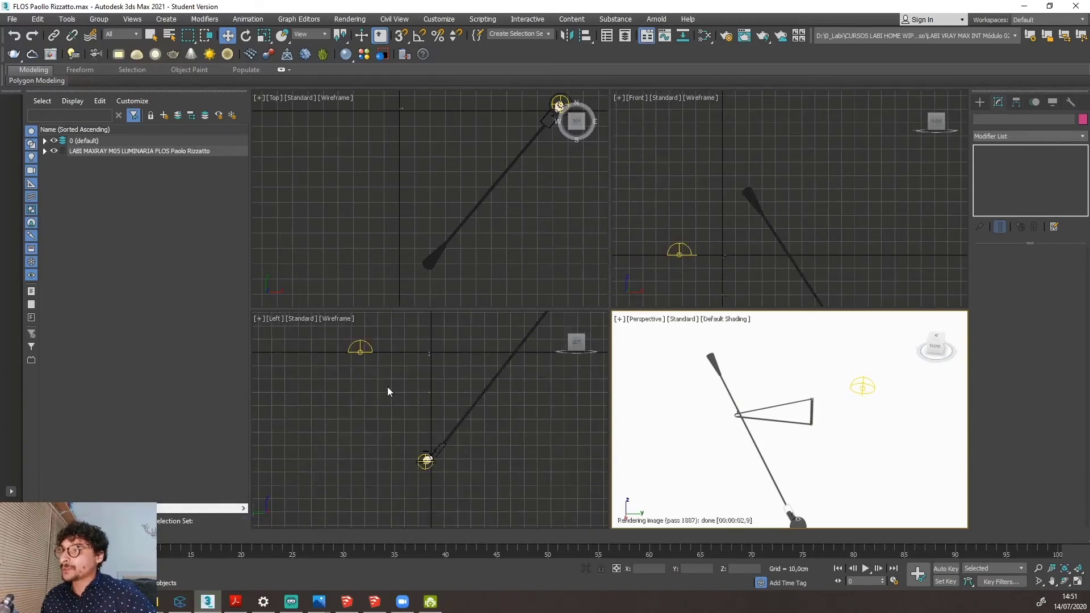
scroll(387, 387, "down", 4)
scroll(669, 418, "down", 3)
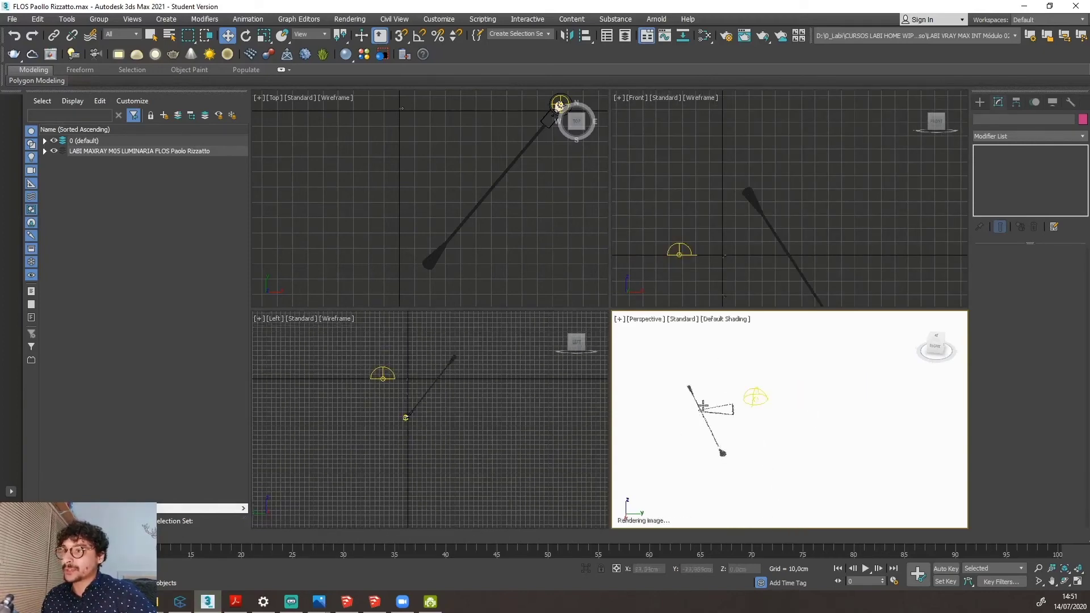
Select every object in the scene to check the lamp's full outline in all views, and clear the selection.
scroll(670, 417, "up", 1)
left_click_drag(670, 364, 784, 494)
key("ctrl+a")
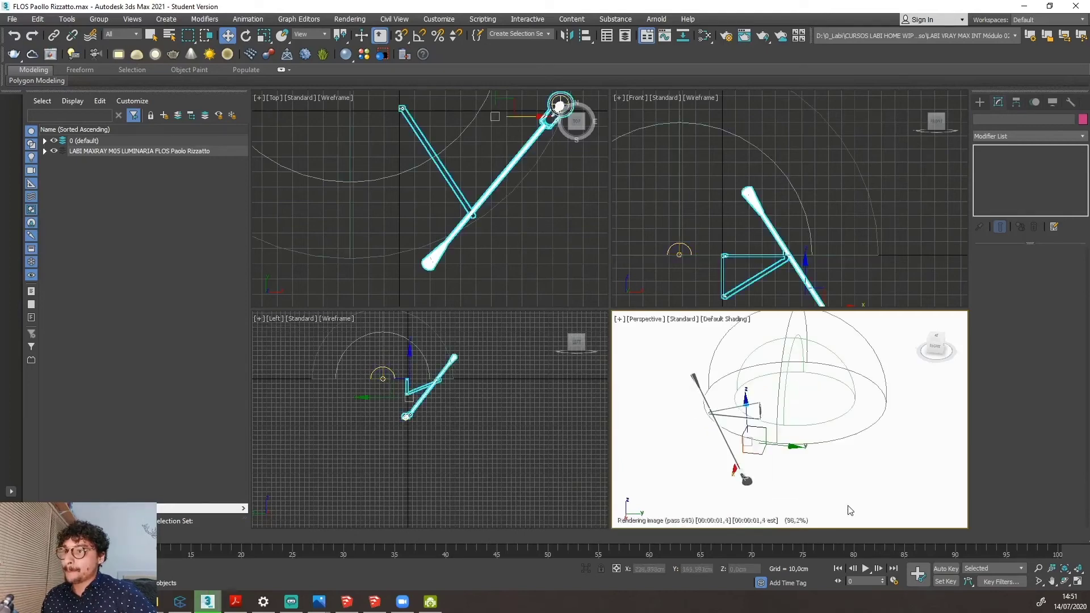
left_click(793, 513)
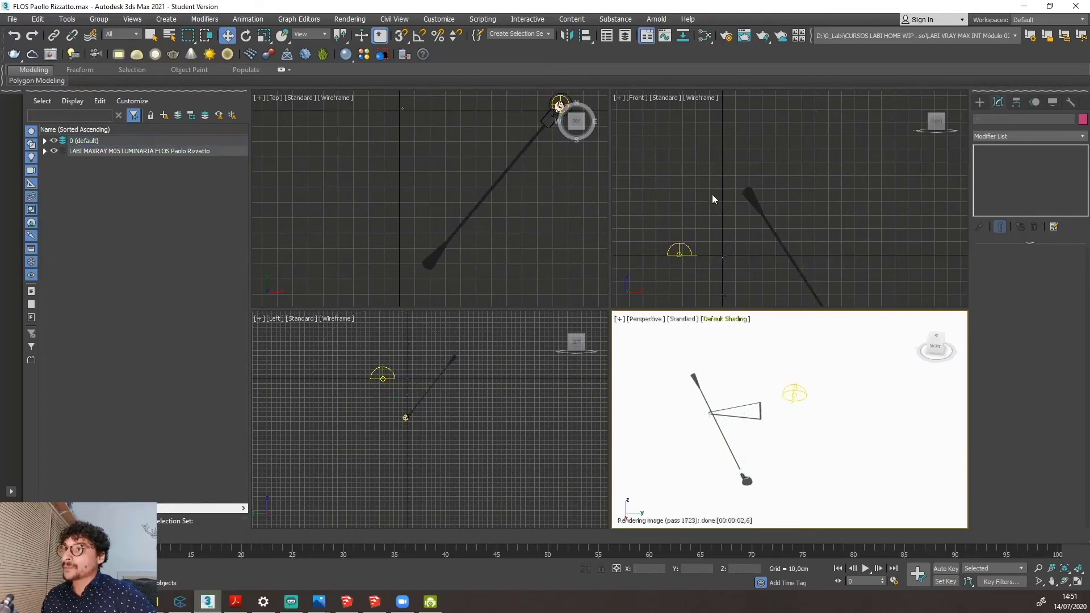
Turn off V-Ray Viewport IPR for the Perspective view.
scroll(714, 199, "down", 4)
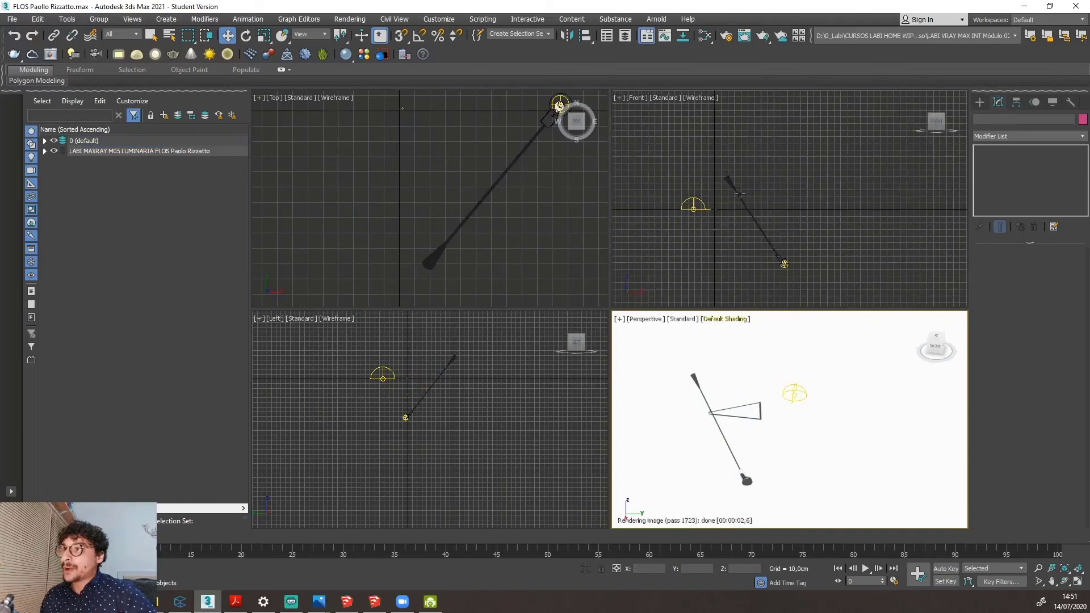
scroll(701, 238, "up", 2)
middle_click_drag(745, 431, 767, 424)
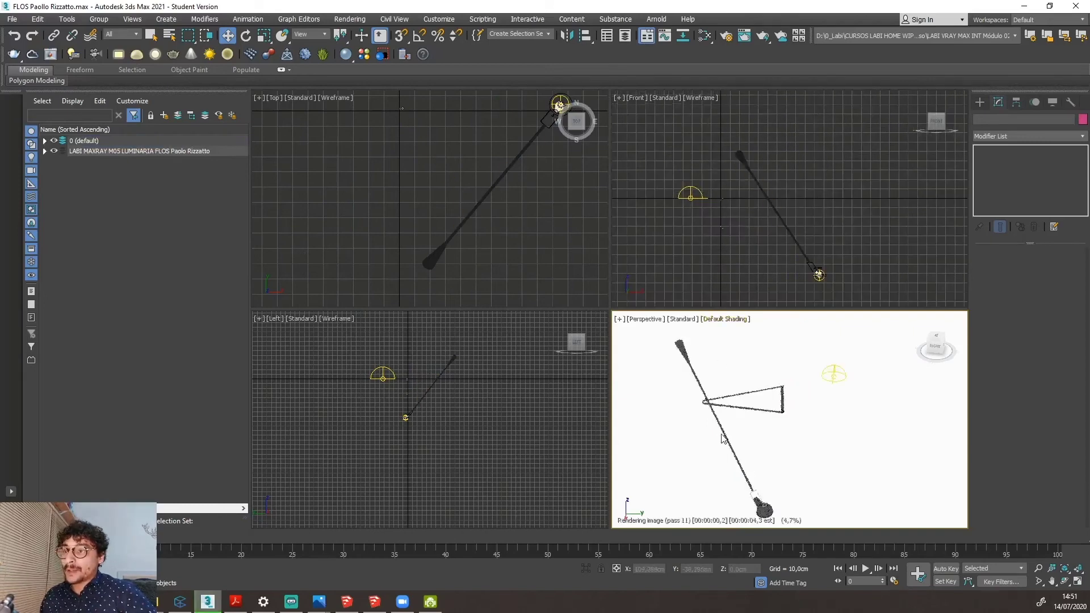
middle_click_drag(708, 445, 779, 420, "alt")
scroll(740, 443, "up", 2)
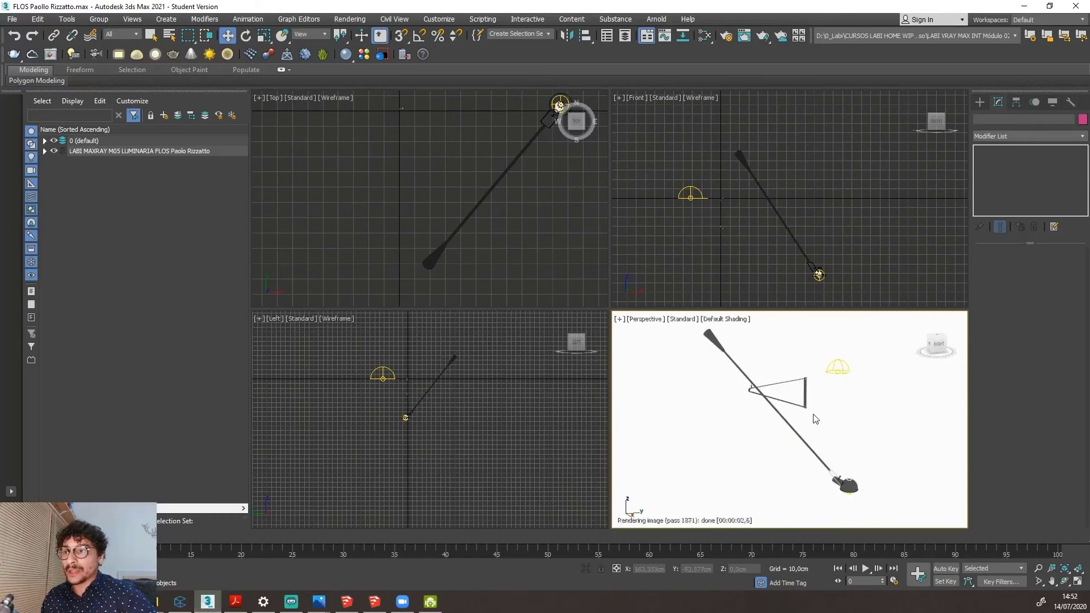
left_click(681, 319)
mouse_move(685, 311)
left_mouse_down()
mouse_move(661, 331)
mouse_move(703, 331)
left_mouse_up()
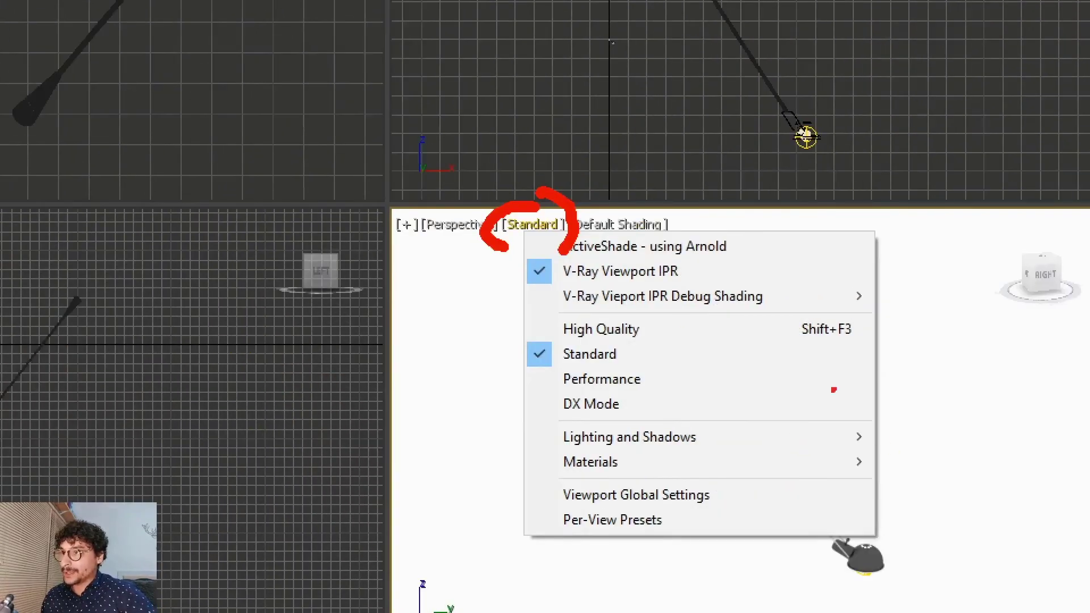
left_click_drag(657, 271, 698, 270)
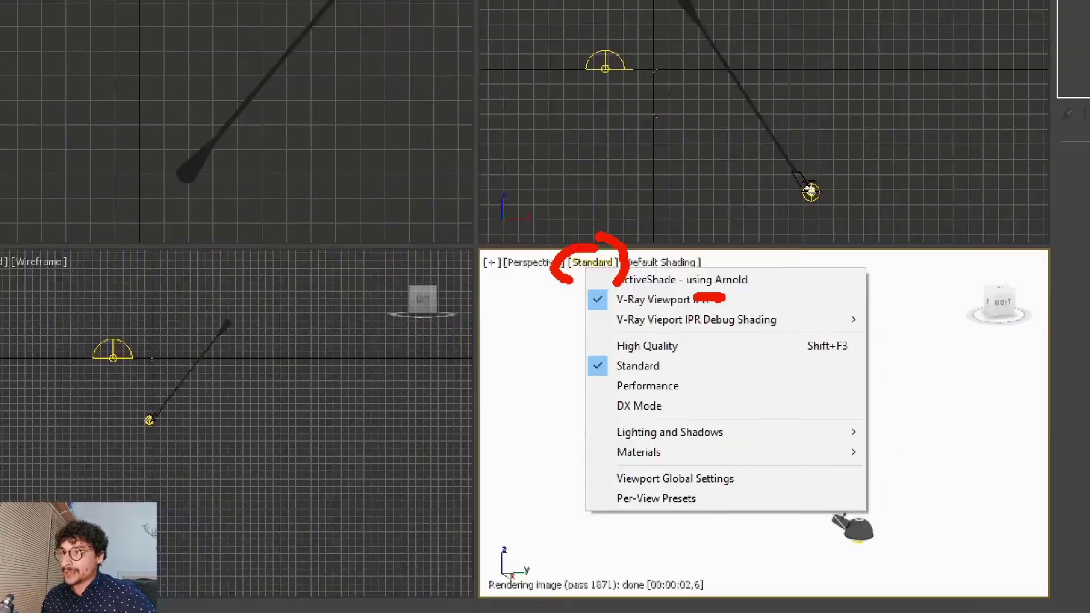
key("Escape")
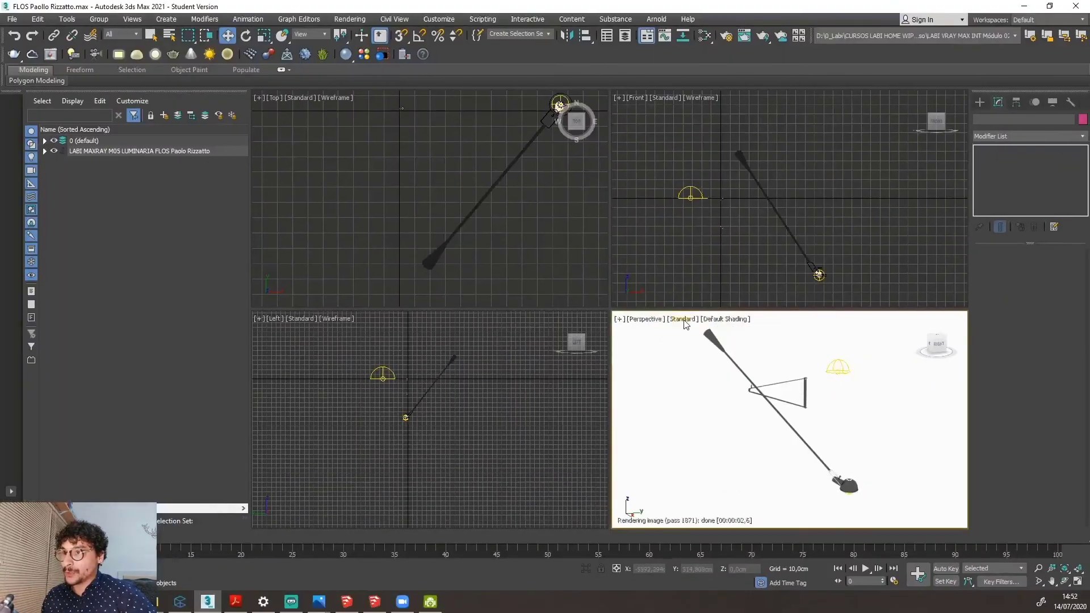
left_click(683, 320)
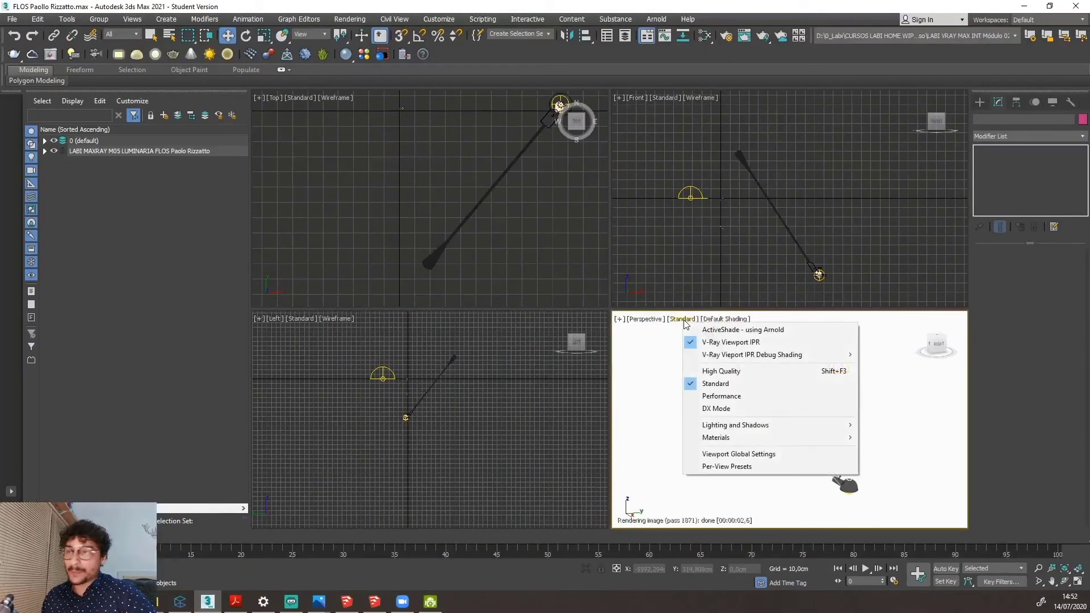
left_click(731, 342)
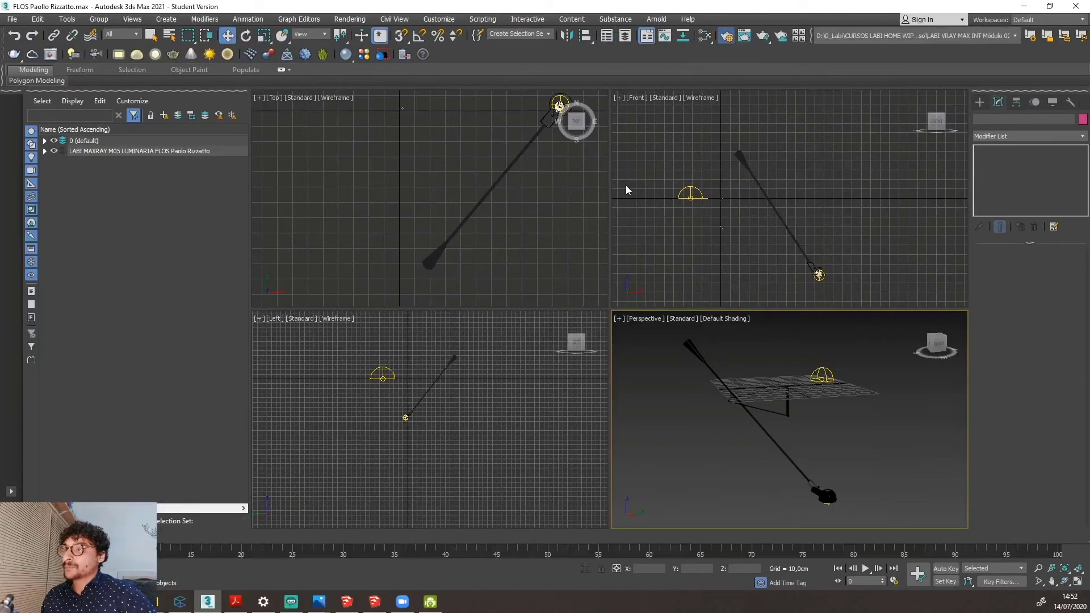
Lock the image aspect ratio in the render setup, set the output width to 1000 and close the setup.
key("F10")
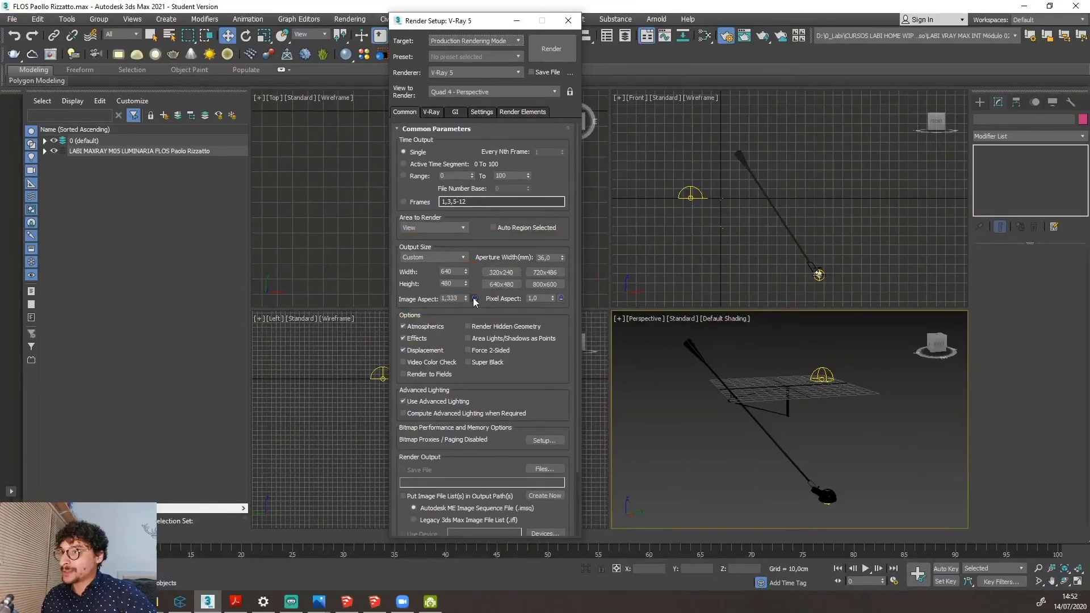
left_click(524, 361)
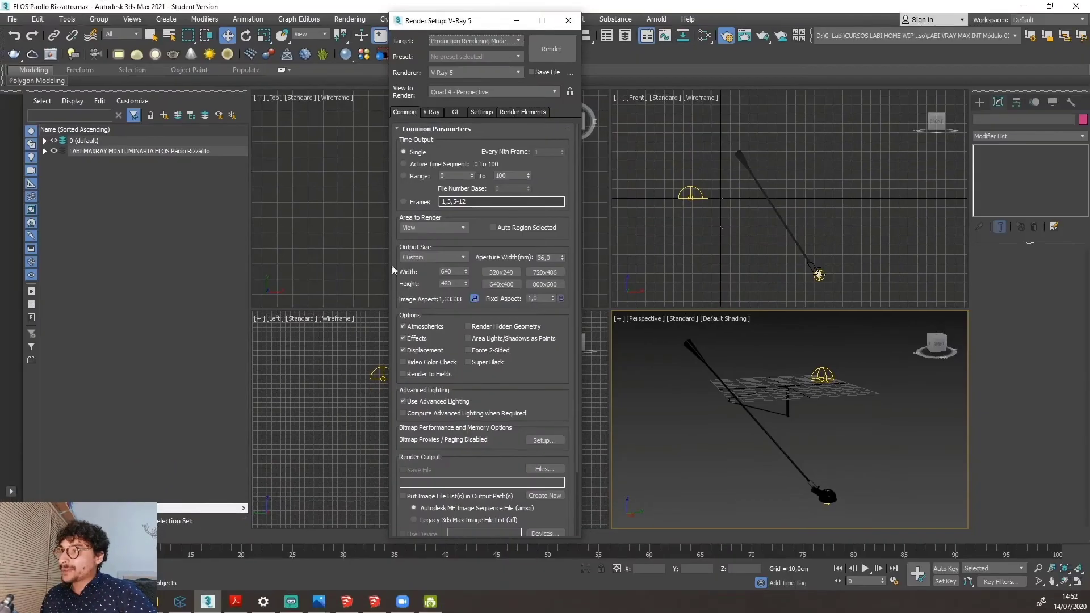
double_click(431, 270)
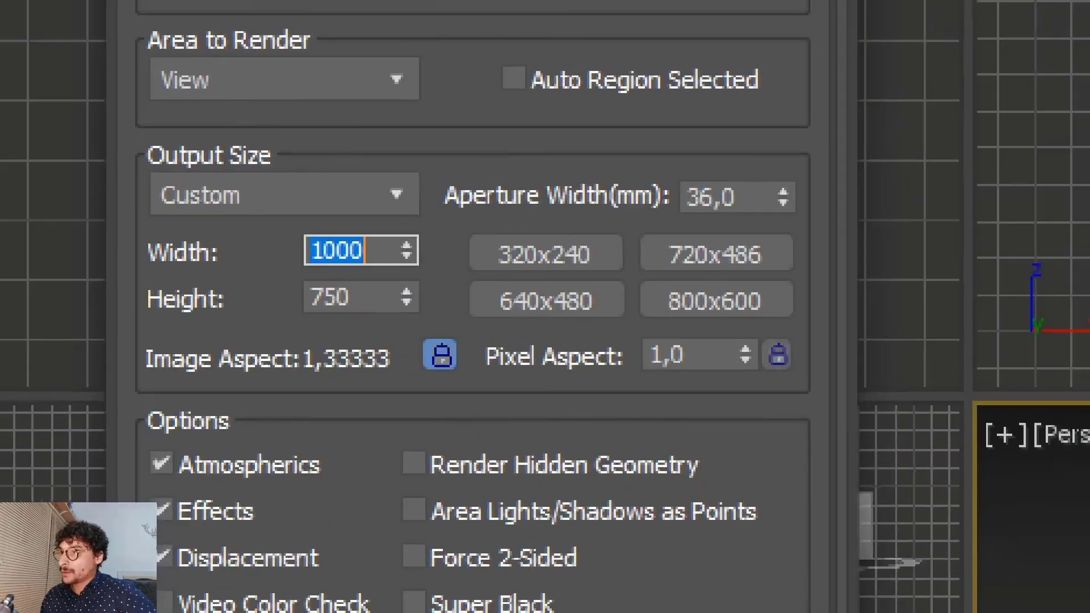
left_click_drag(259, 211, 258, 274)
left_click_drag(480, 193, 453, 270)
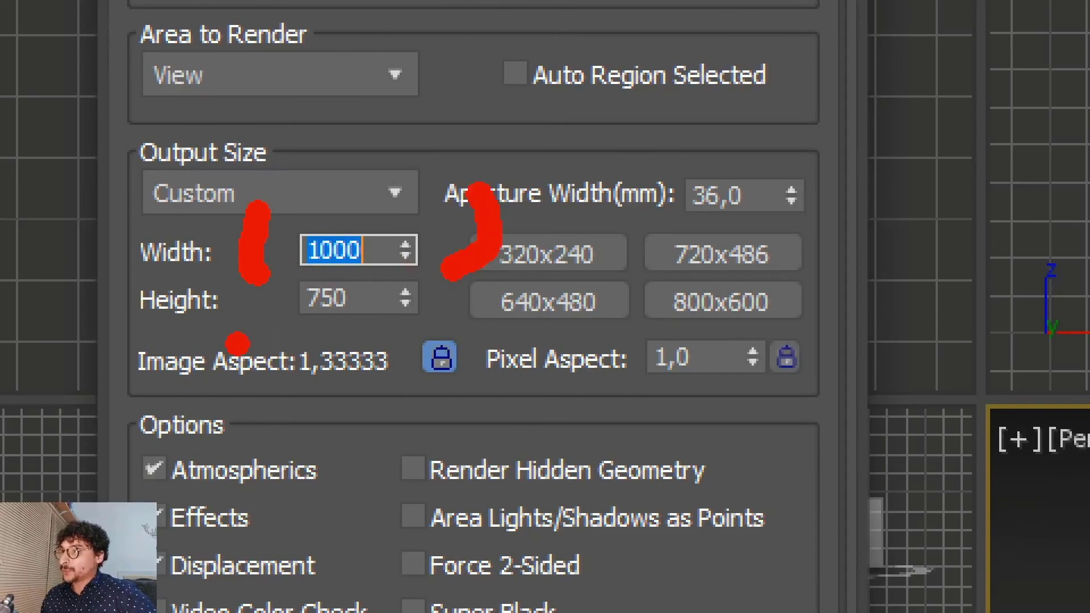
left_click_drag(237, 344, 439, 340)
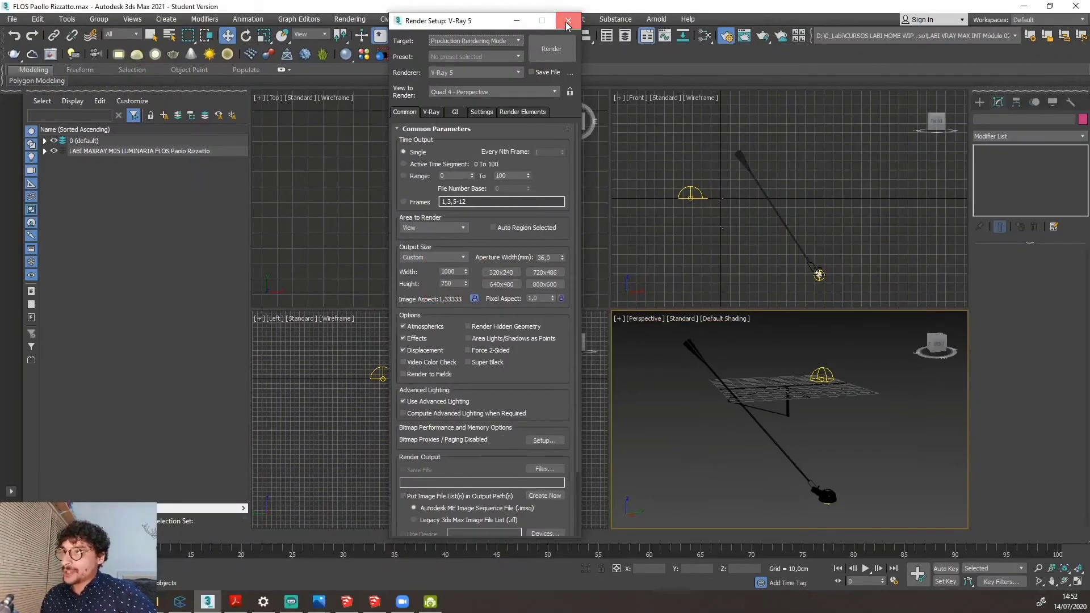
left_click(567, 23)
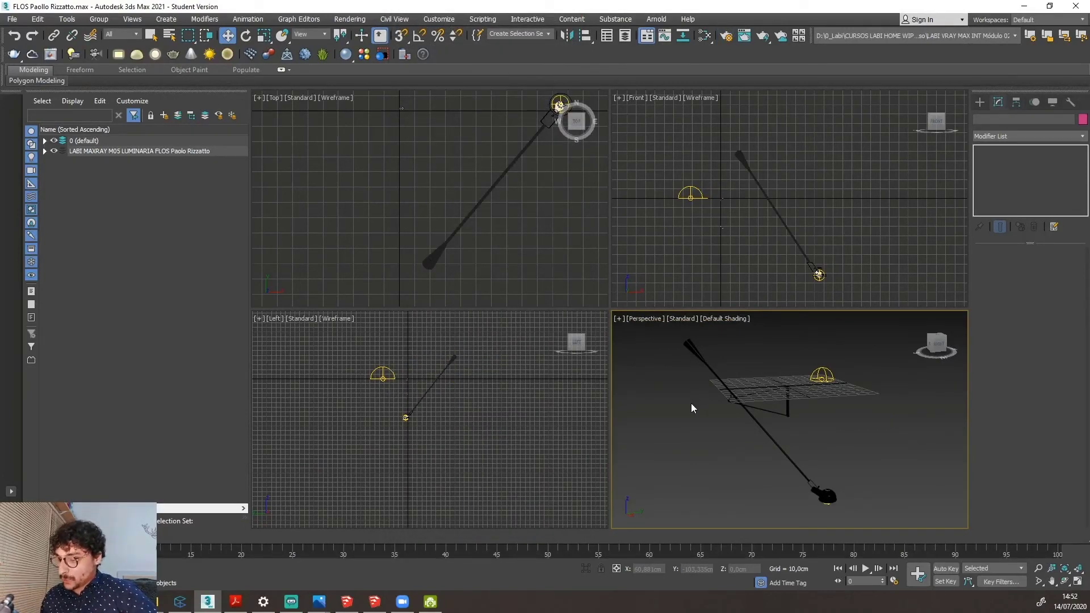
Show the safe frame in the Perspective view and orbit to see the lamp from below on its opposite side.
mouse_move(701, 405)
left_mouse_down()
mouse_move(705, 451)
mouse_move(731, 432)
mouse_move(730, 612)
left_mouse_up()
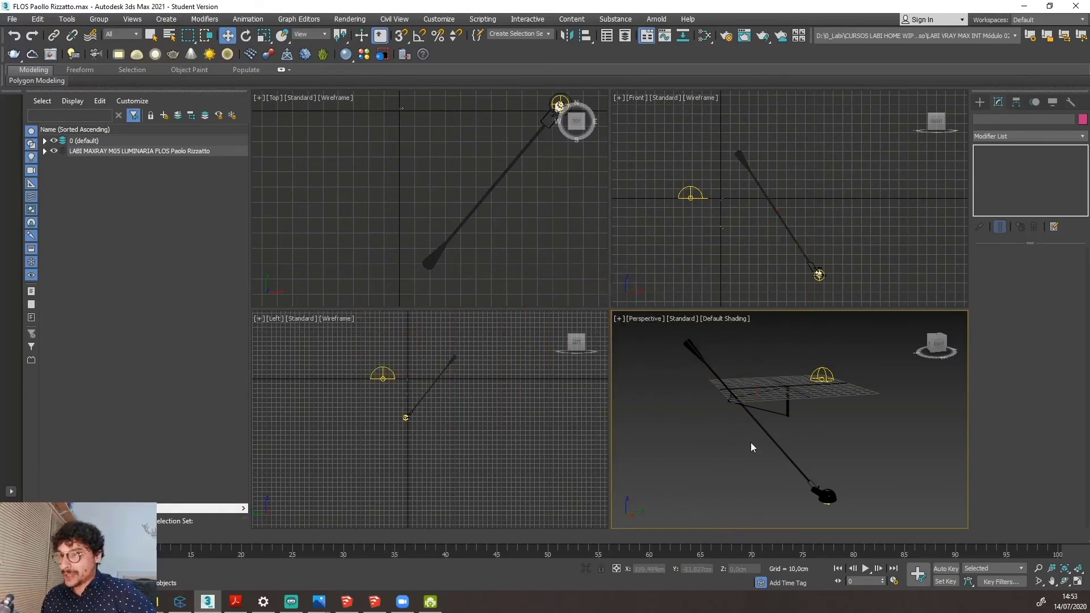
key("shift+f")
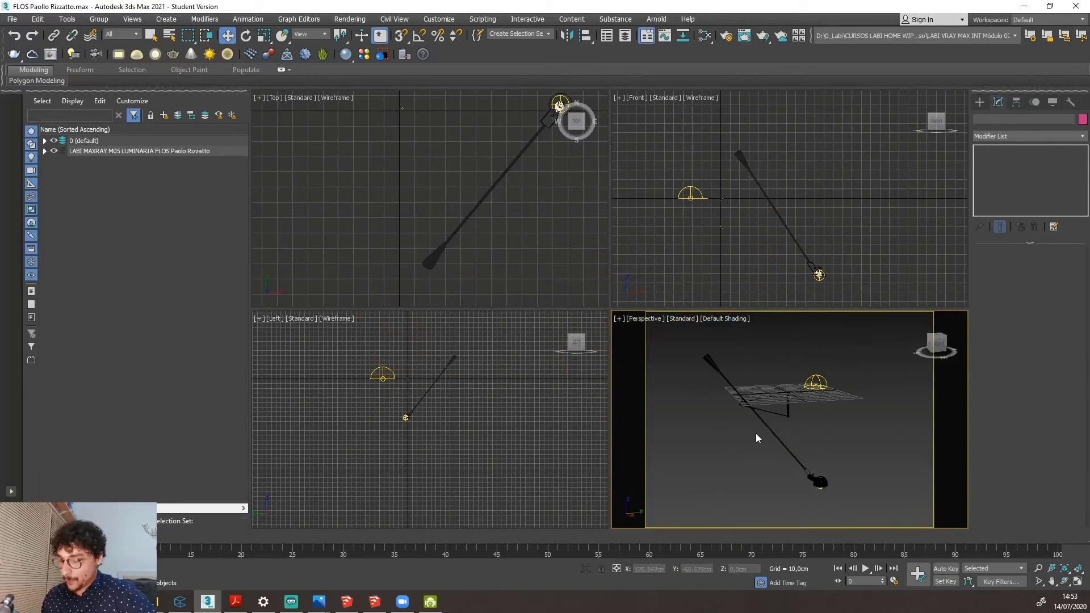
middle_click_drag(755, 433, 782, 472, "alt")
left_click(728, 468)
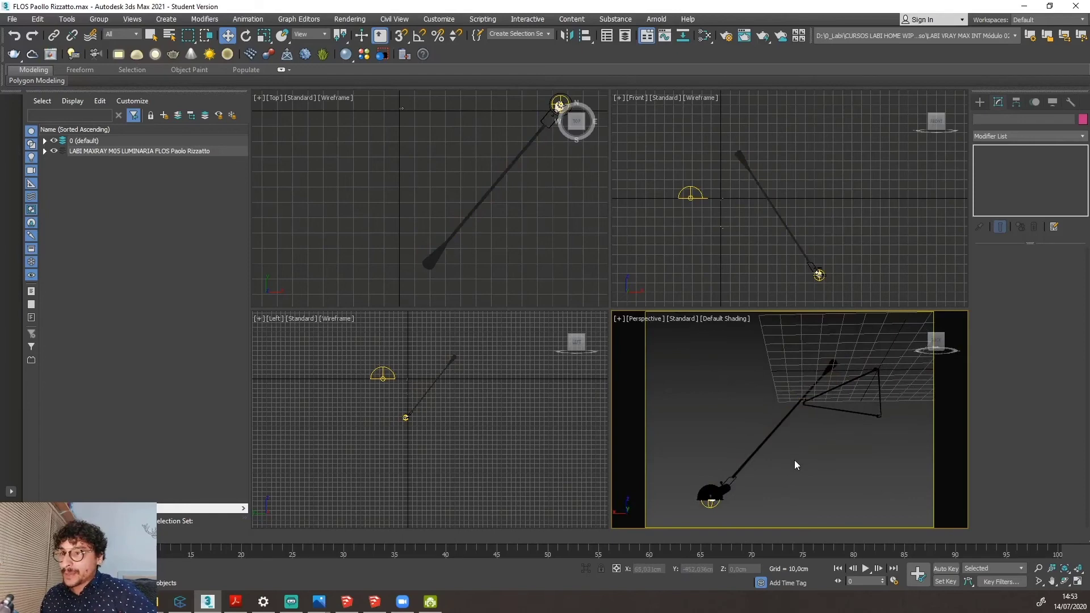
Zoom and pan the Perspective view so the whole lamp fills the safe frame without being cut off.
left_click(1038, 568)
left_click_drag(725, 432, 705, 428)
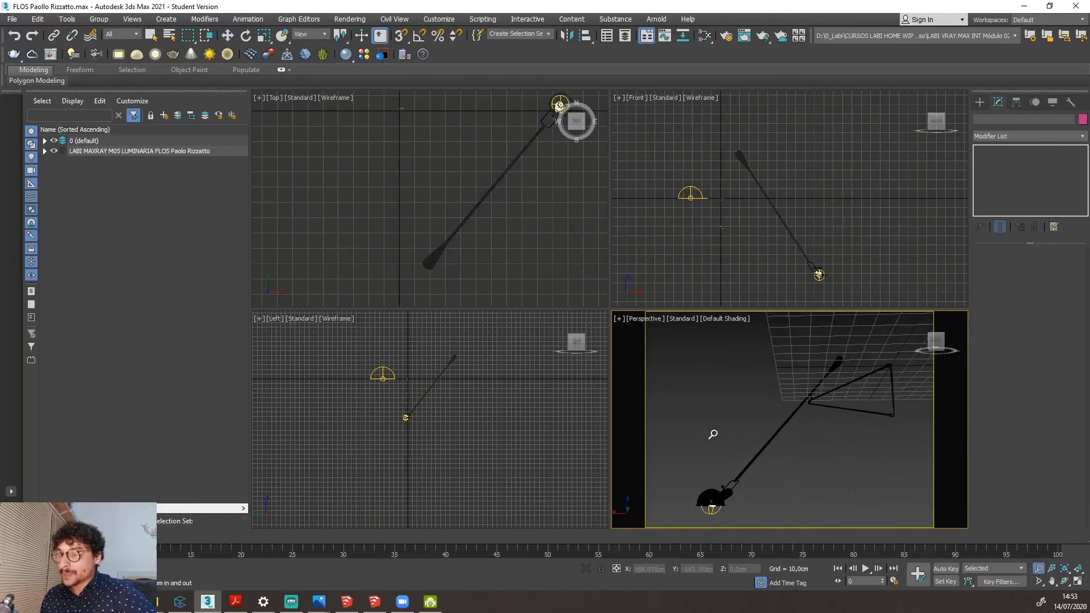
left_click(1053, 579)
left_click_drag(838, 484, 804, 464)
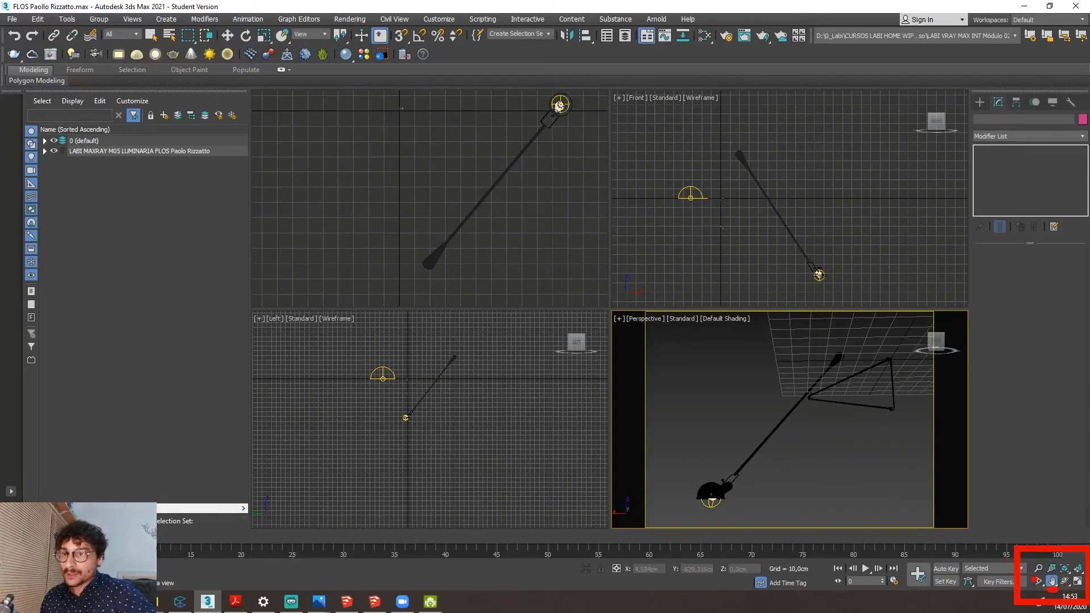
scroll(787, 417, "up", 1)
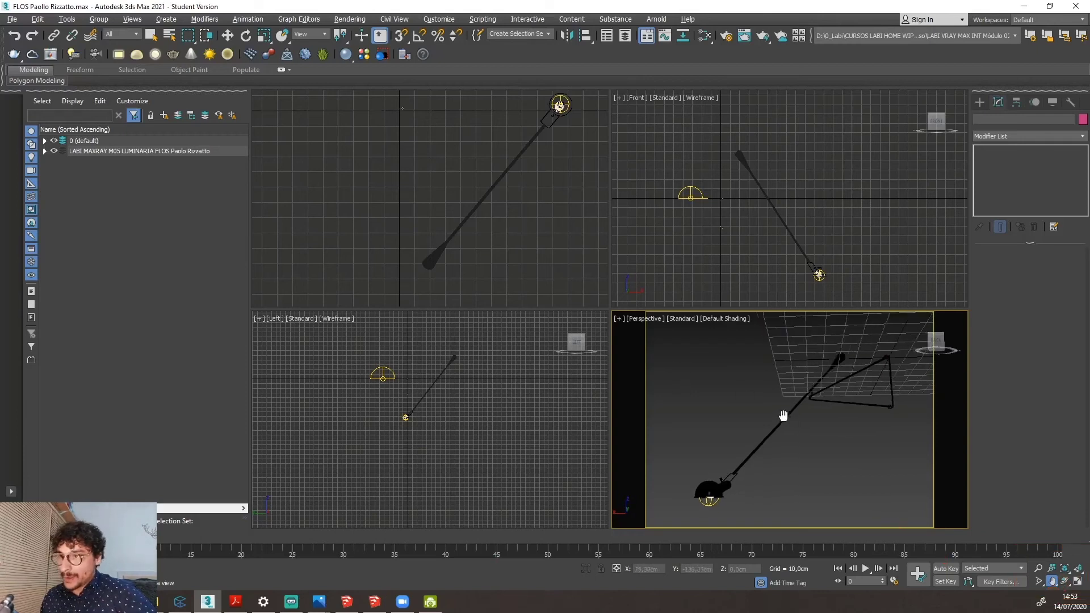
scroll(784, 415, "down", 1)
scroll(774, 455, "up", 4)
scroll(818, 456, "down", 5)
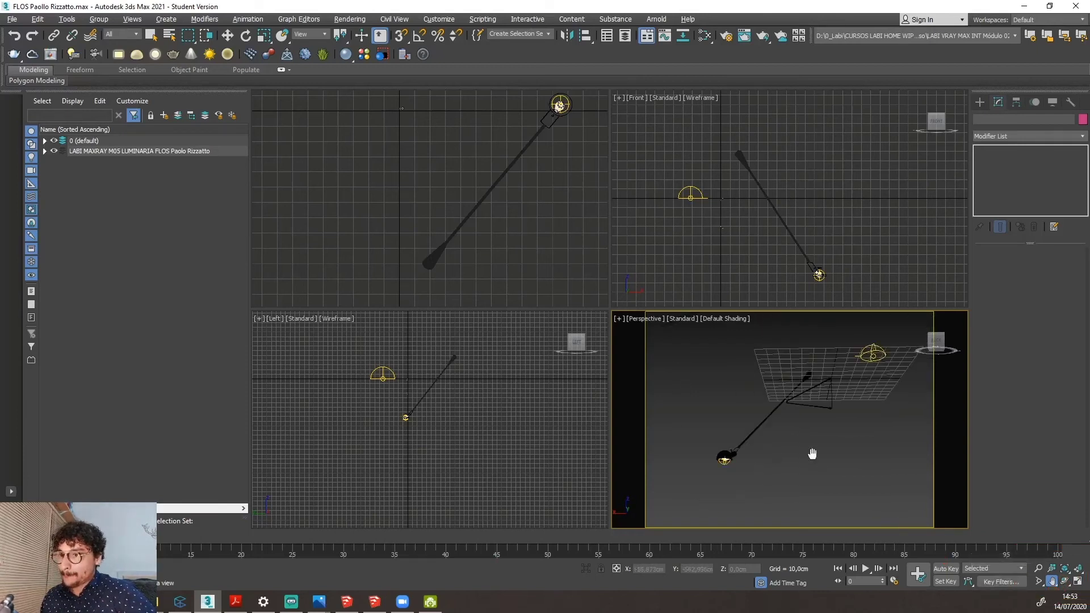
scroll(754, 407, "up", 1)
left_click_drag(757, 415, 762, 407)
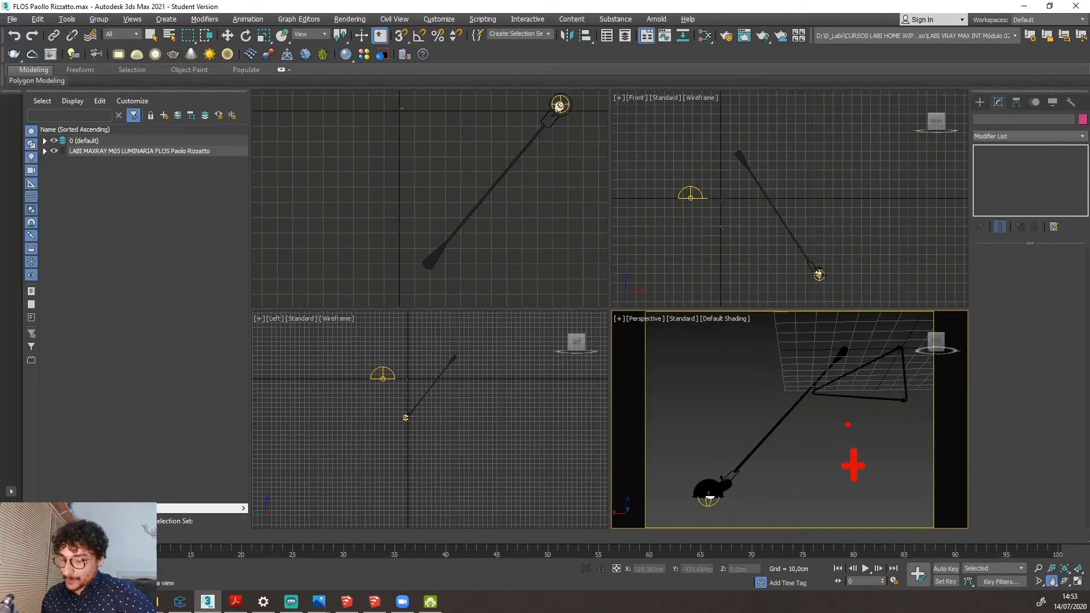
Render the framed Perspective view of the whole lamp with V-Ray.
type("tf9")
key("Escape")
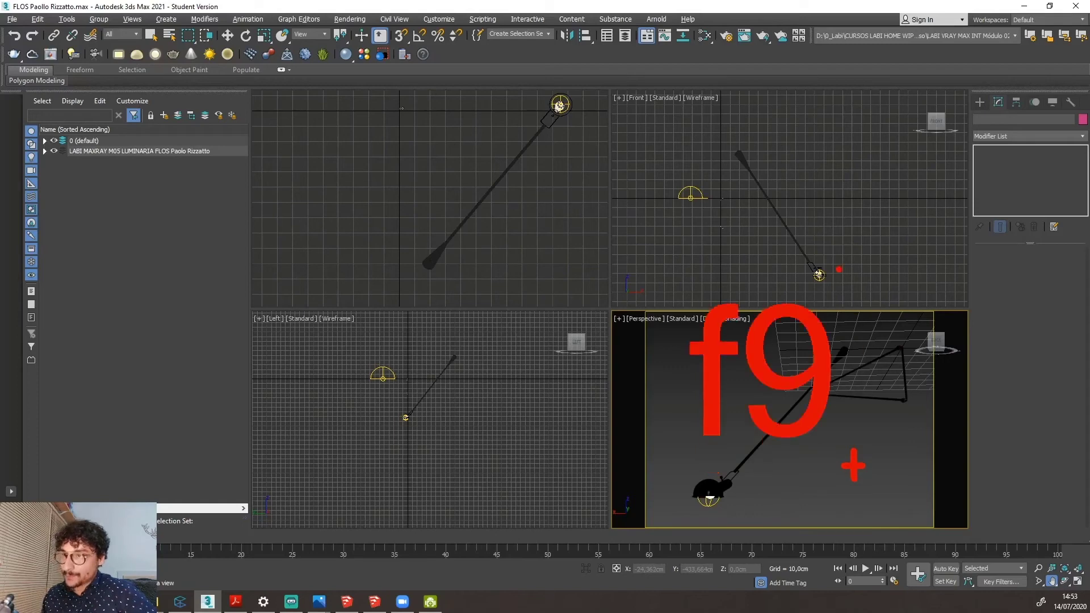
key("Escape")
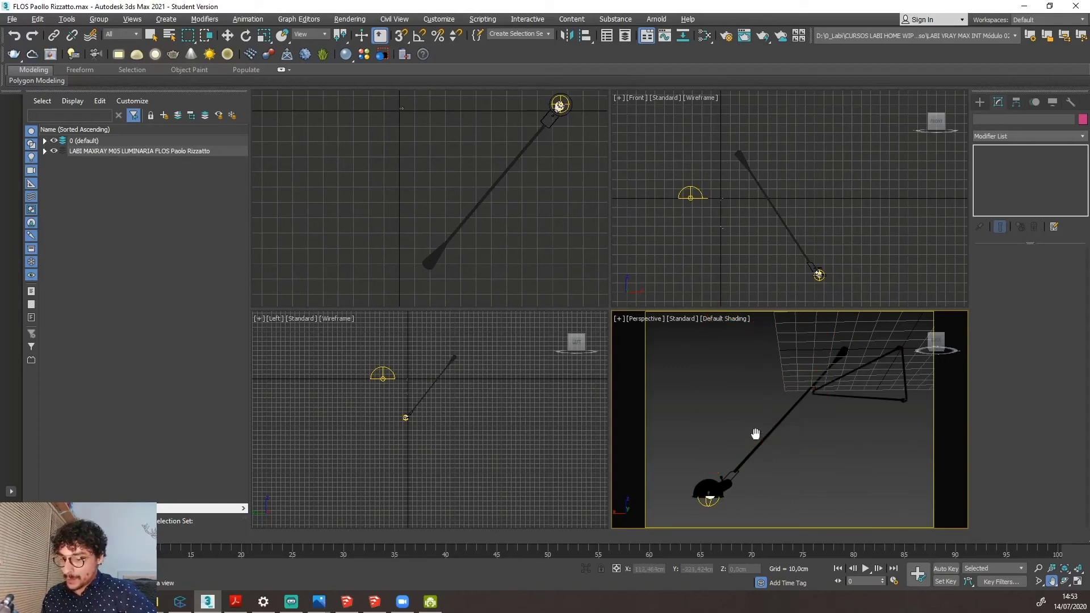
key("F9")
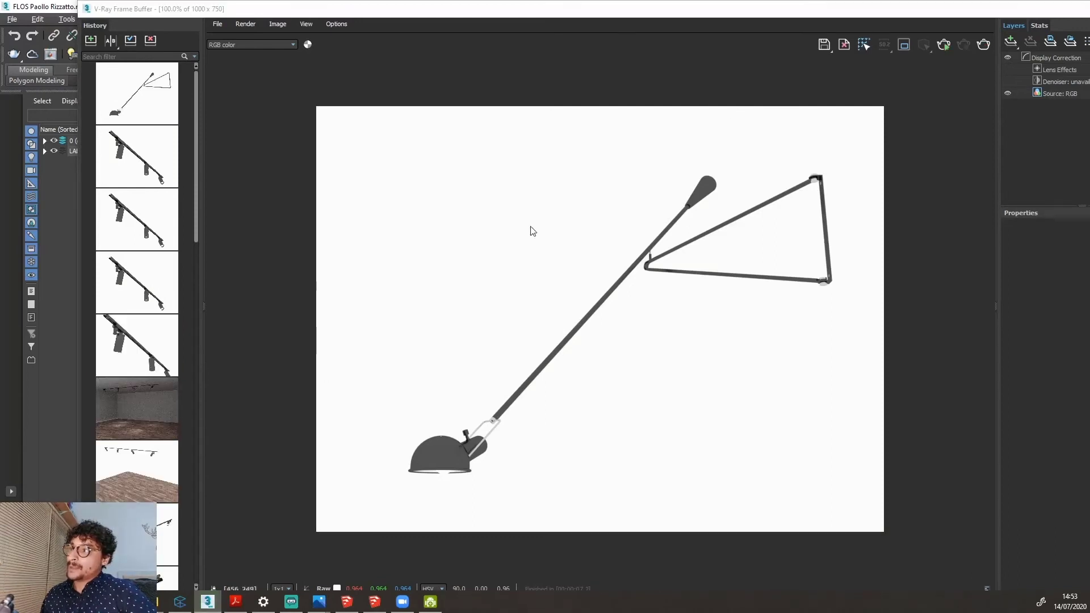
Examine the finished render of the lamp close up, from the shade to the wall bracket.
scroll(443, 462, "up", 2)
scroll(408, 443, "down", 4)
scroll(566, 374, "up", 3)
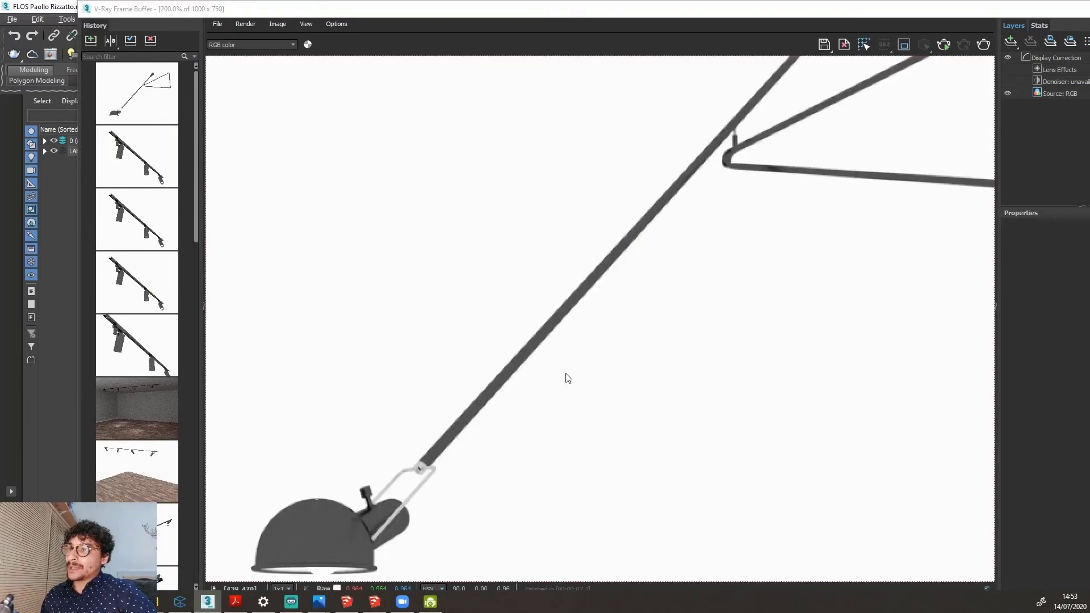
scroll(566, 374, "down", 2)
scroll(657, 293, "up", 2)
scroll(656, 293, "down", 1)
scroll(657, 293, "down", 1)
scroll(656, 292, "up", 1)
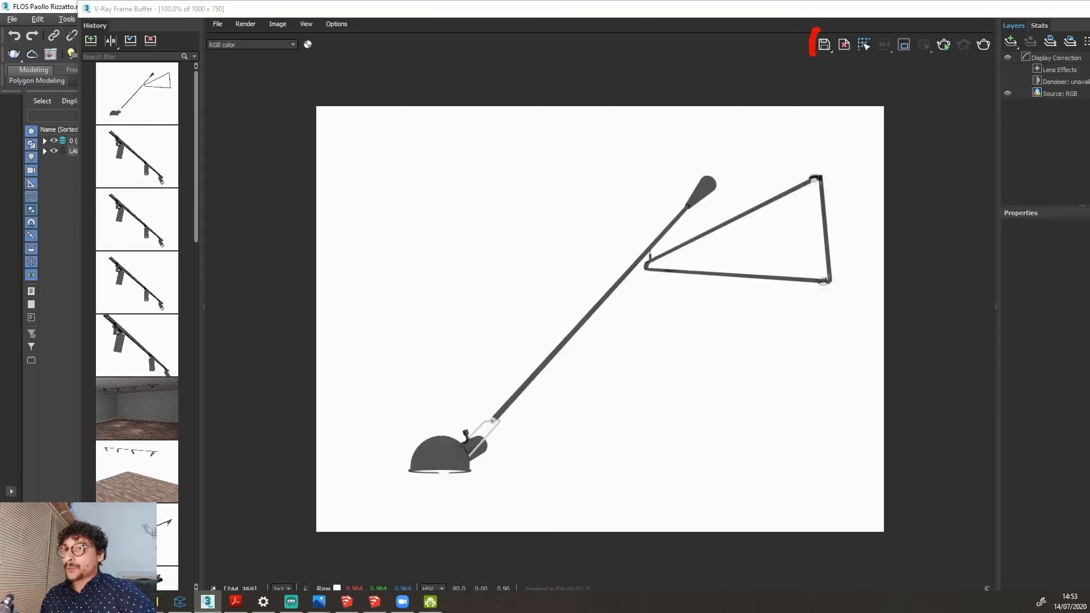
mouse_move(813, 55)
left_mouse_down()
mouse_move(817, 25)
mouse_move(789, 90)
left_mouse_up()
key("Escape")
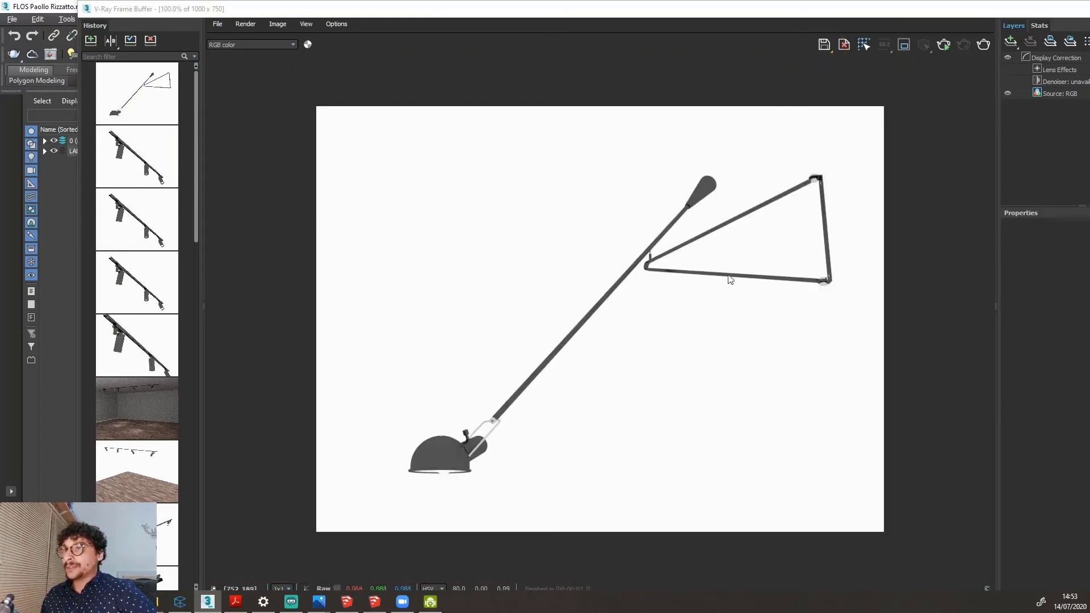
Start saving the rendered image and browse on drive D: to the Assets 3D\3DS MAX\LUMINÁRIAS DE PAREDE folder.
left_click(823, 46)
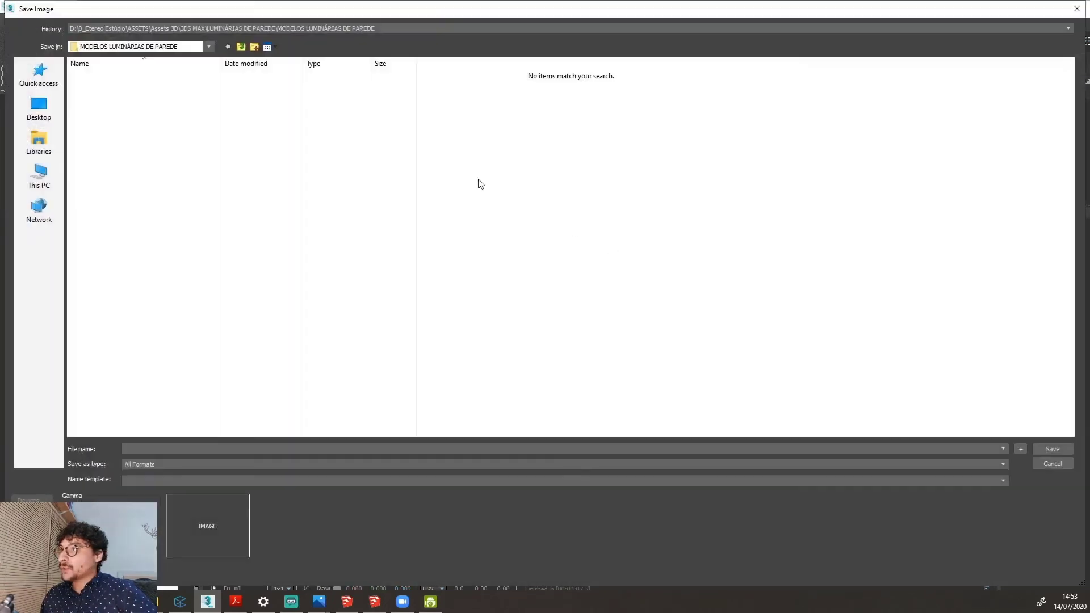
left_click(39, 175)
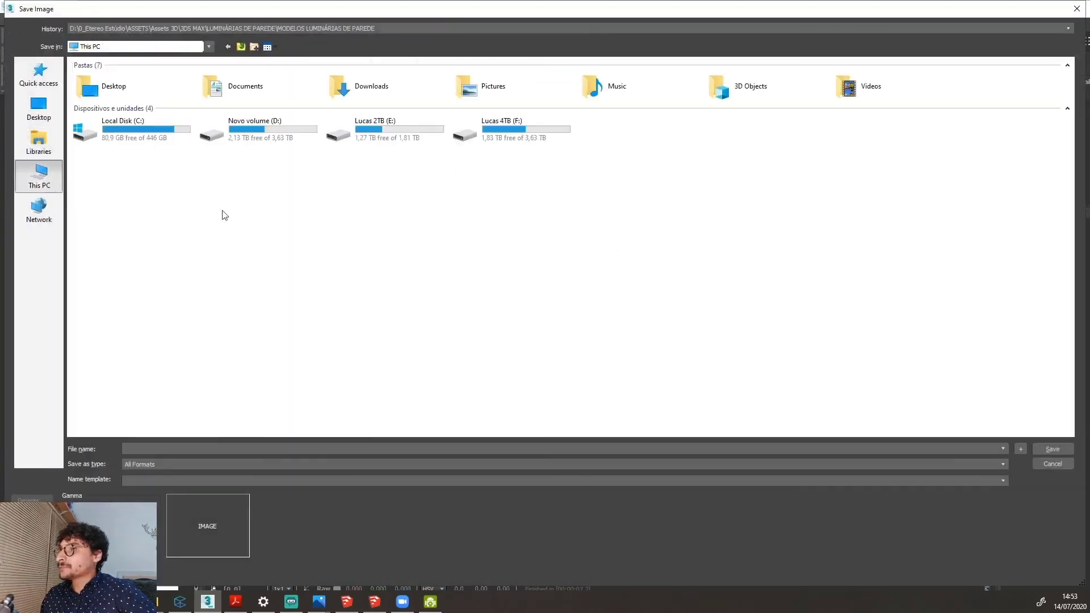
double_click(365, 142)
left_click(241, 47)
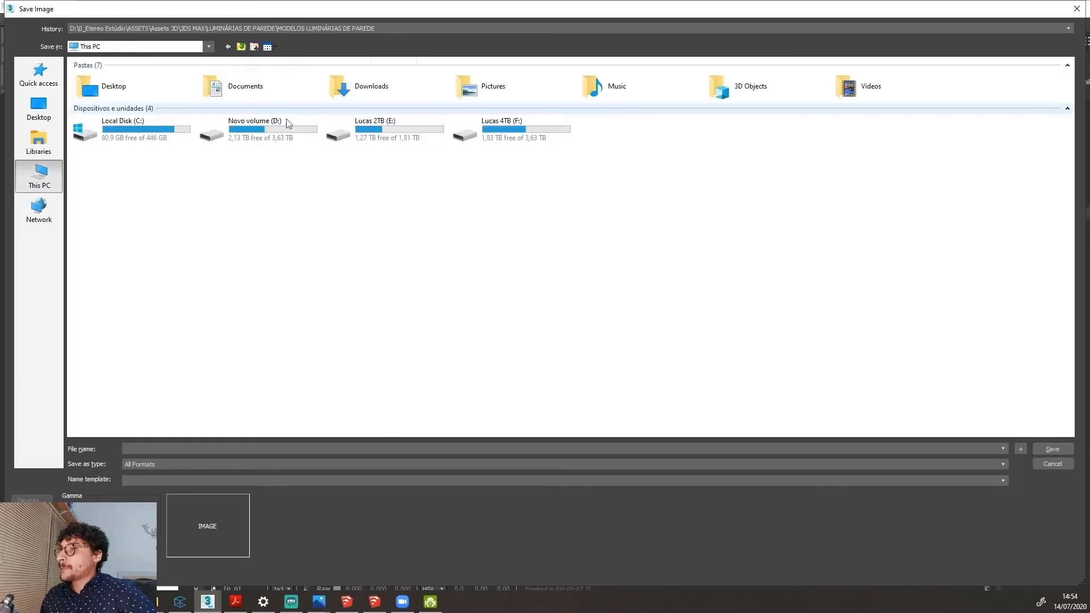
double_click(235, 133)
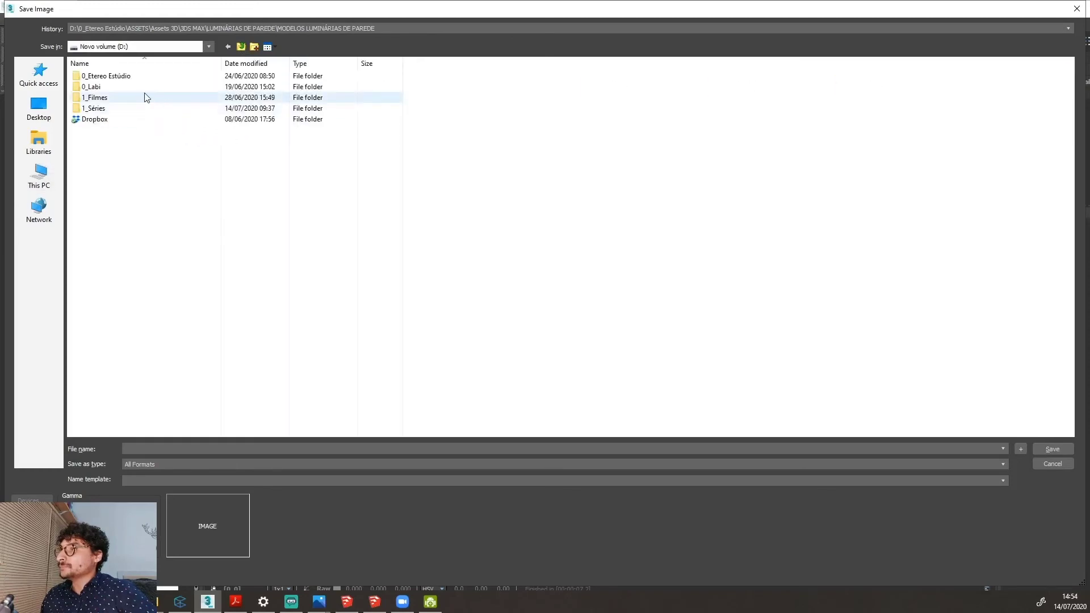
double_click(142, 76)
double_click(143, 76)
double_click(142, 76)
double_click(143, 76)
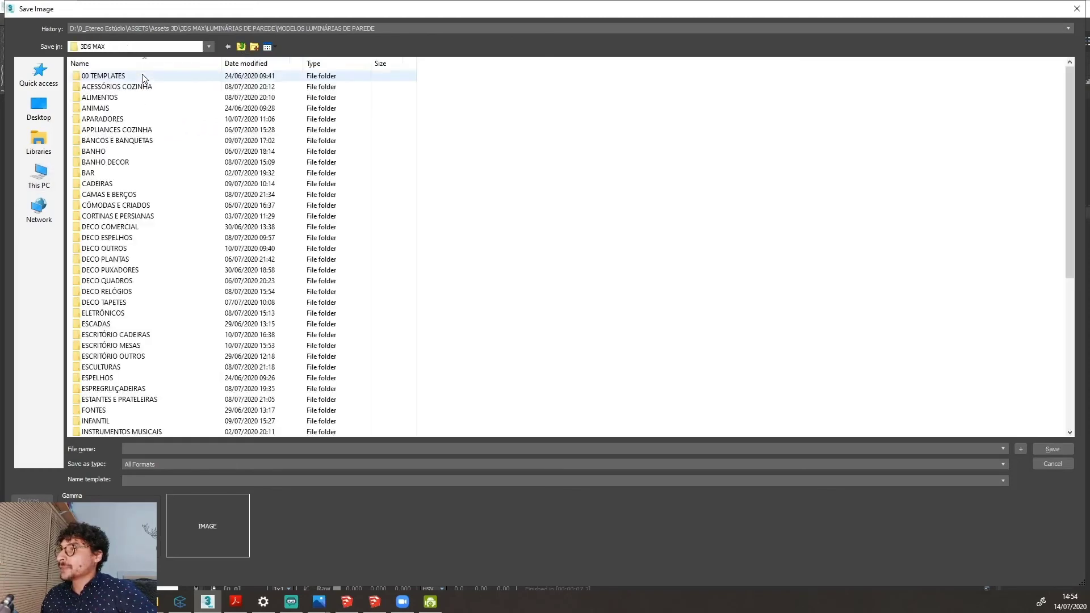
scroll(158, 301, "down", 8)
double_click(155, 295)
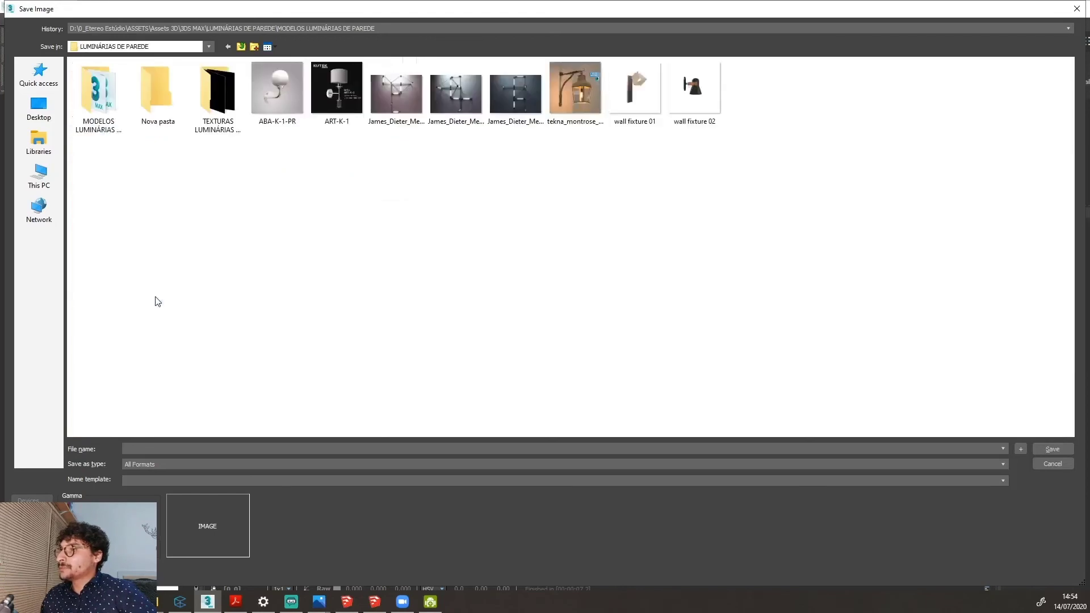
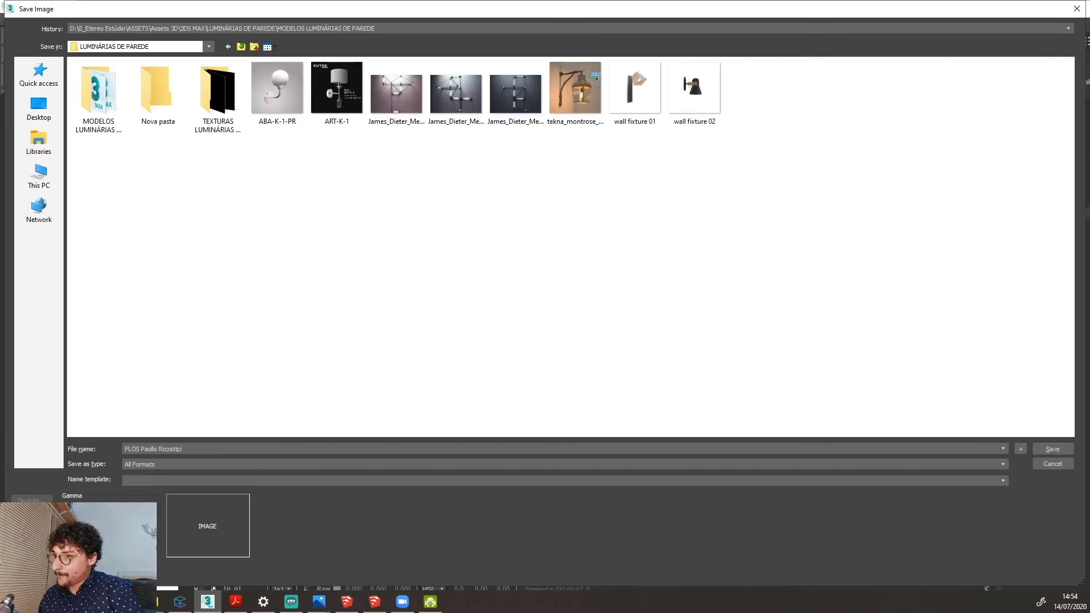
Save the render as a JPEG named "FLOS Paollo Rizzatto", accepting the JPEG settings.
left_click(161, 465)
left_click(158, 527)
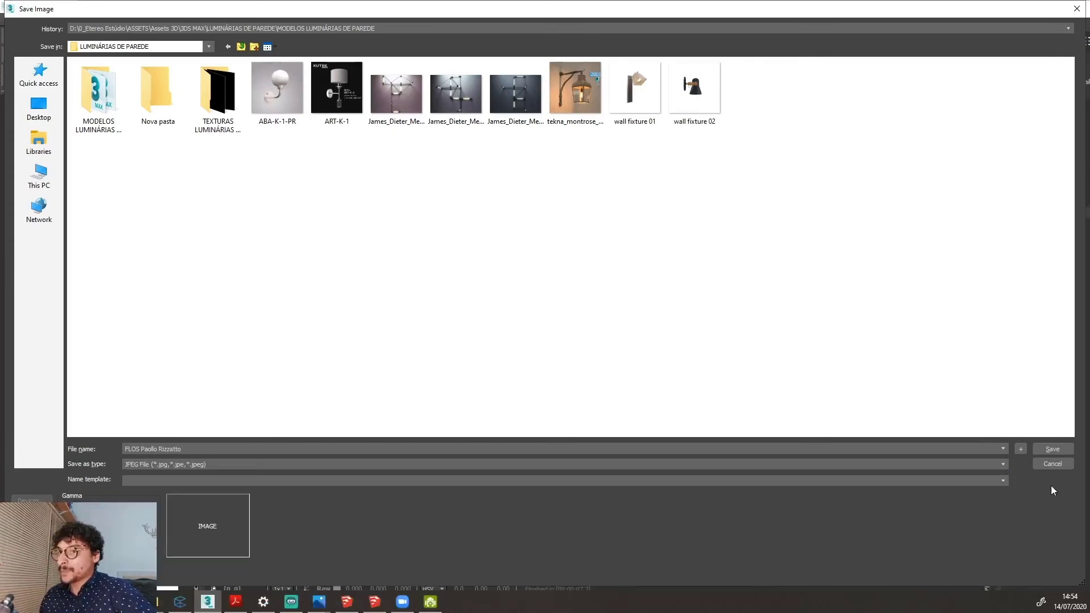
left_click(1052, 449)
left_click(511, 362)
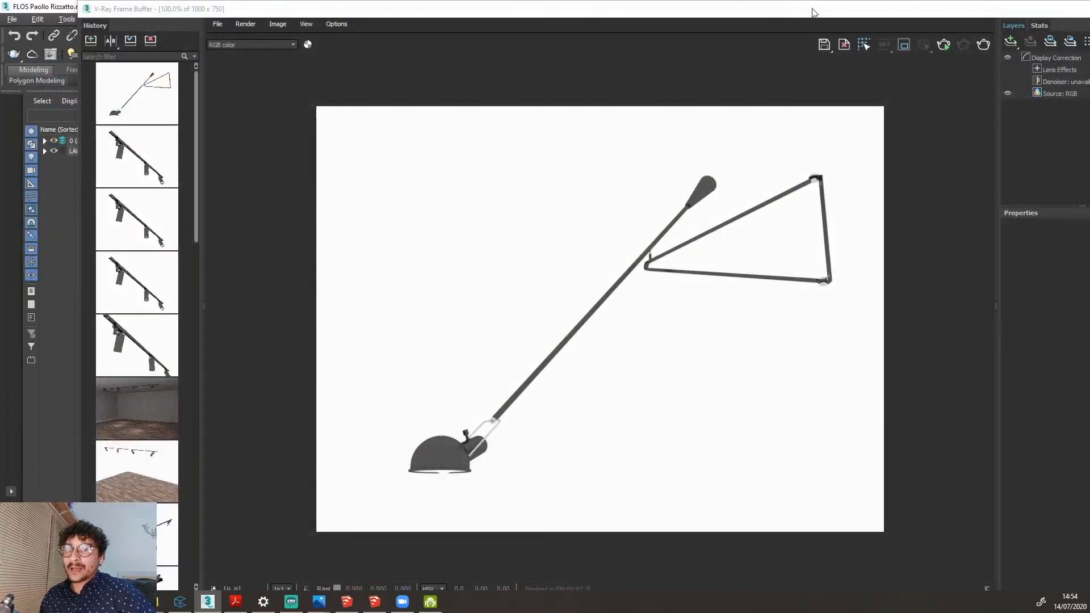
Orbit and zoom the Perspective view to show the lamp from above with its shade nearest the lower corner, and render it.
left_click_drag(877, 10, 1089, 45)
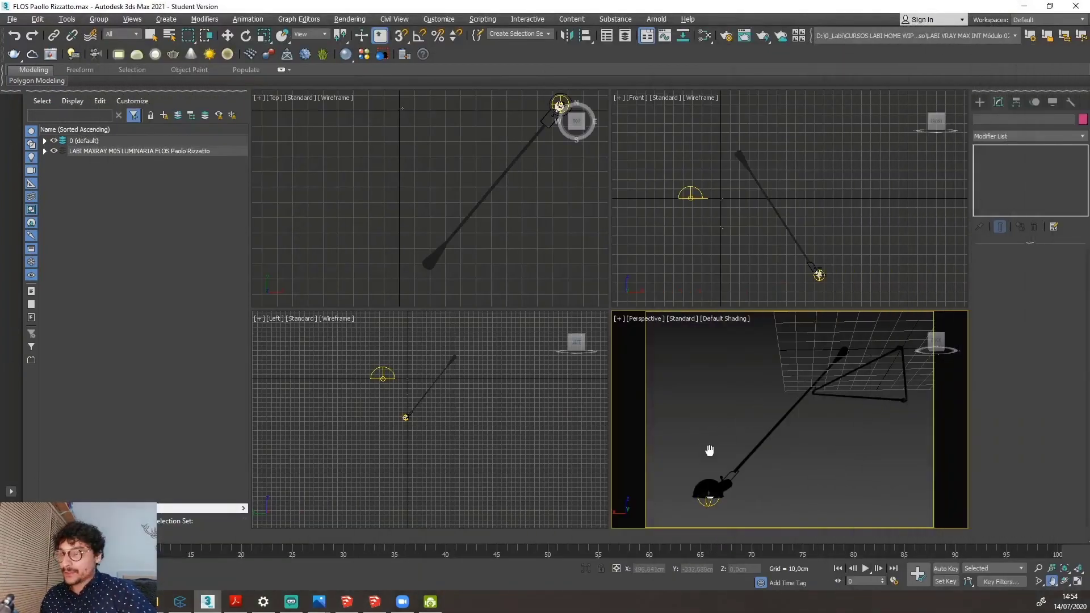
middle_click_drag(732, 452, 813, 450, "alt")
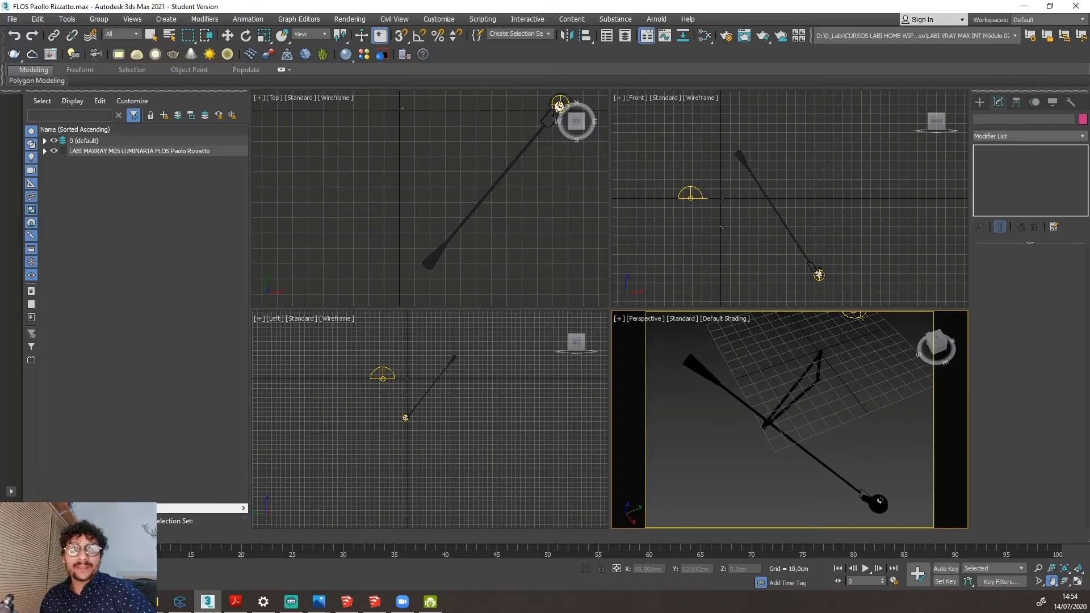
left_click(1039, 568)
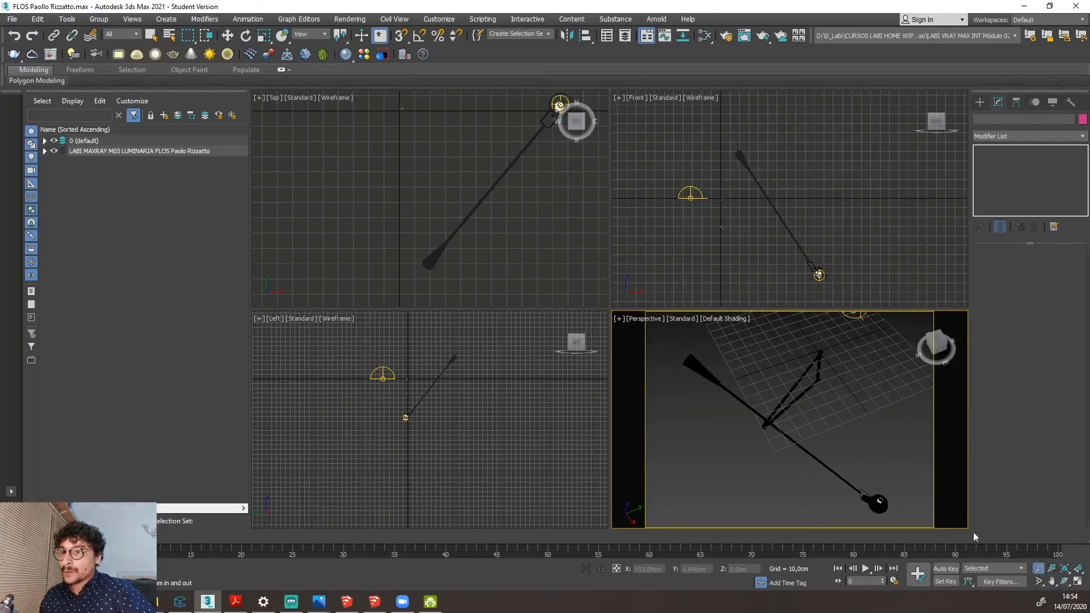
left_click_drag(929, 496, 917, 493)
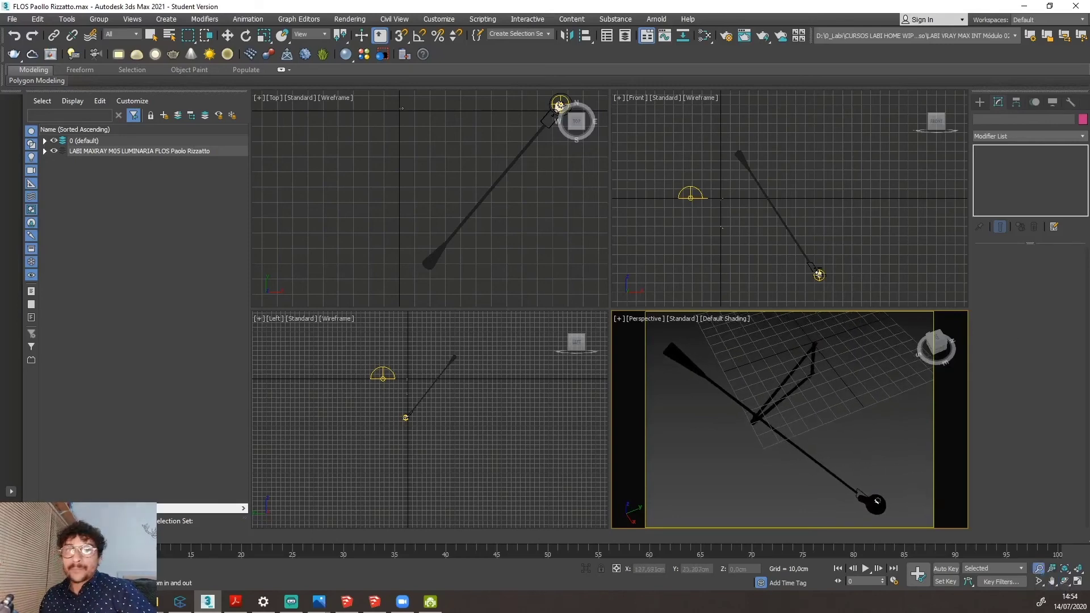
left_click_drag(1089, 121, 580, 32)
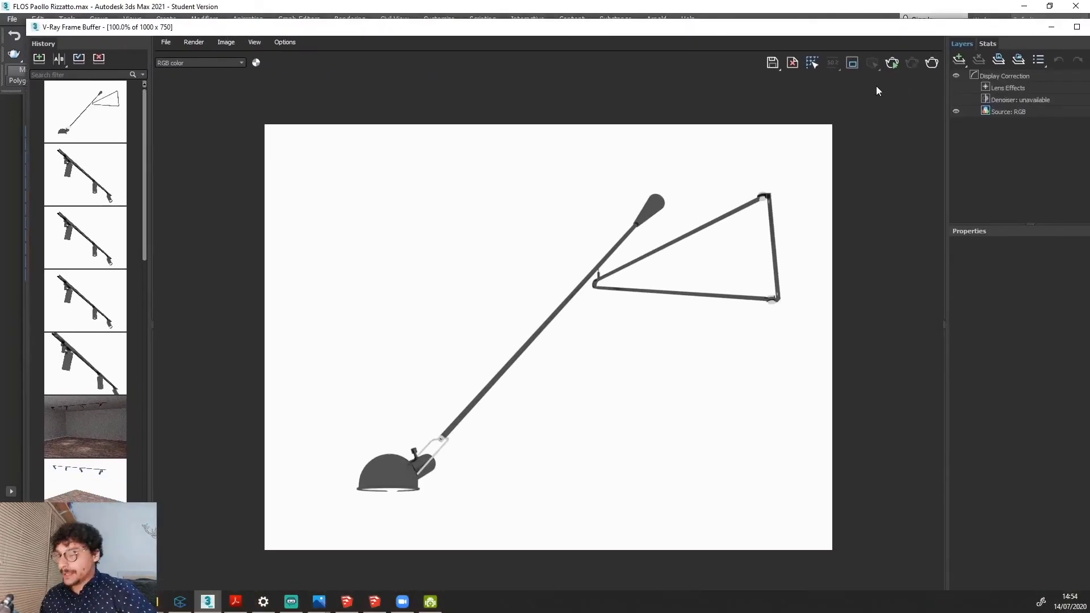
left_click(931, 63)
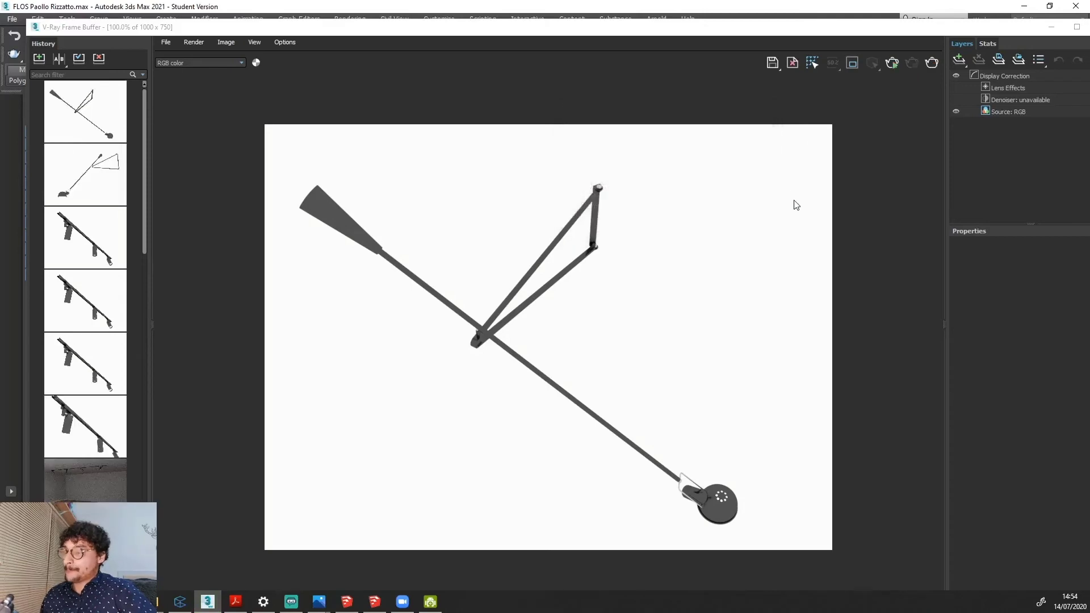
Save the second render as a JPEG named "FLOS Paollo Rizzatto 2" in the same folder, accepting the JPEG settings.
left_click_drag(778, 46, 782, 64)
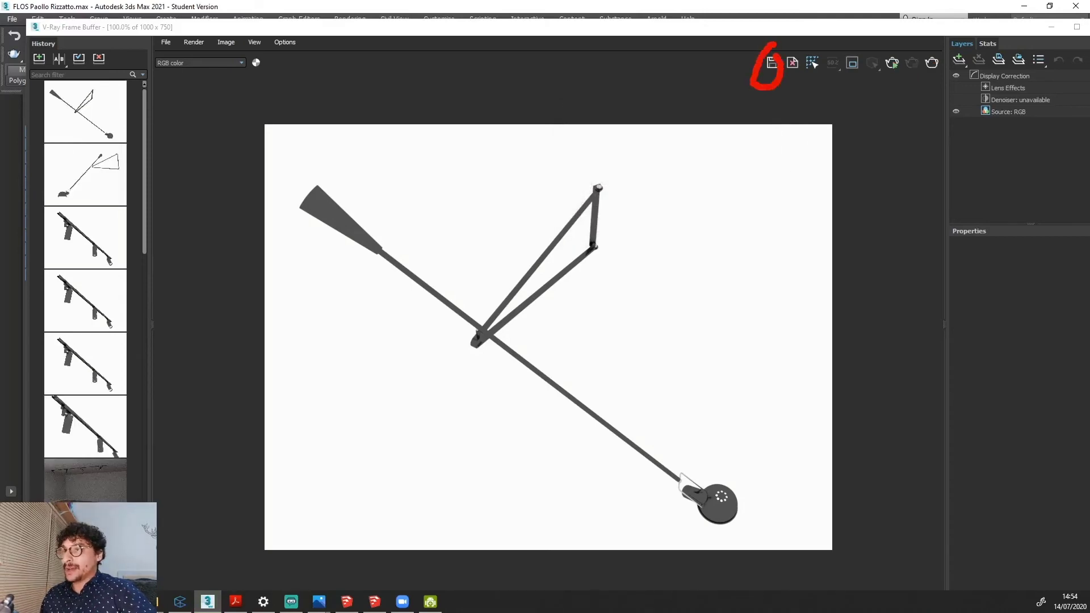
left_click(771, 63)
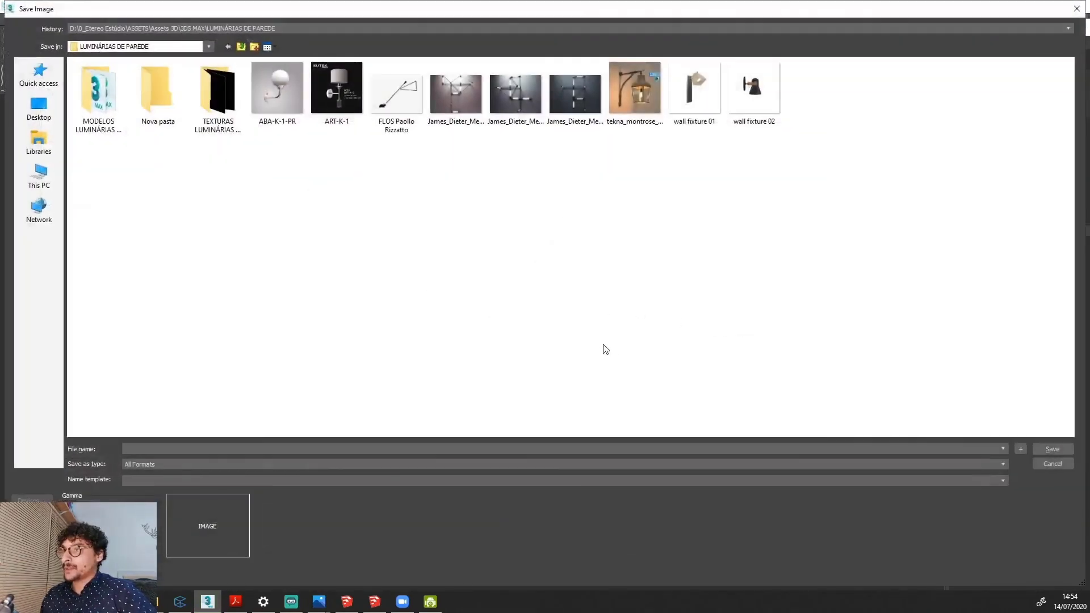
left_click(410, 125)
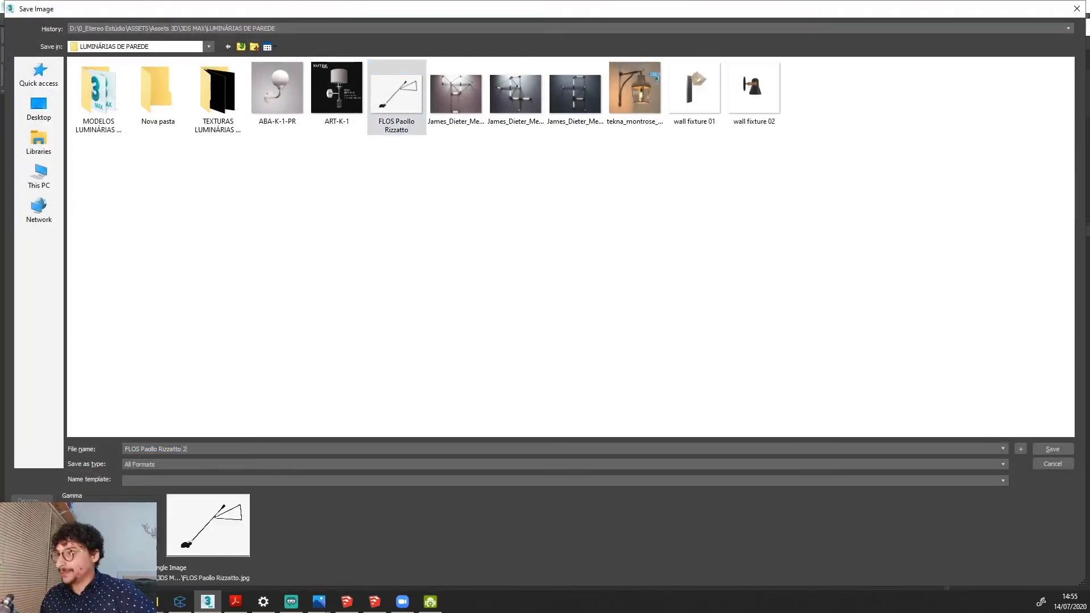
left_click(254, 468)
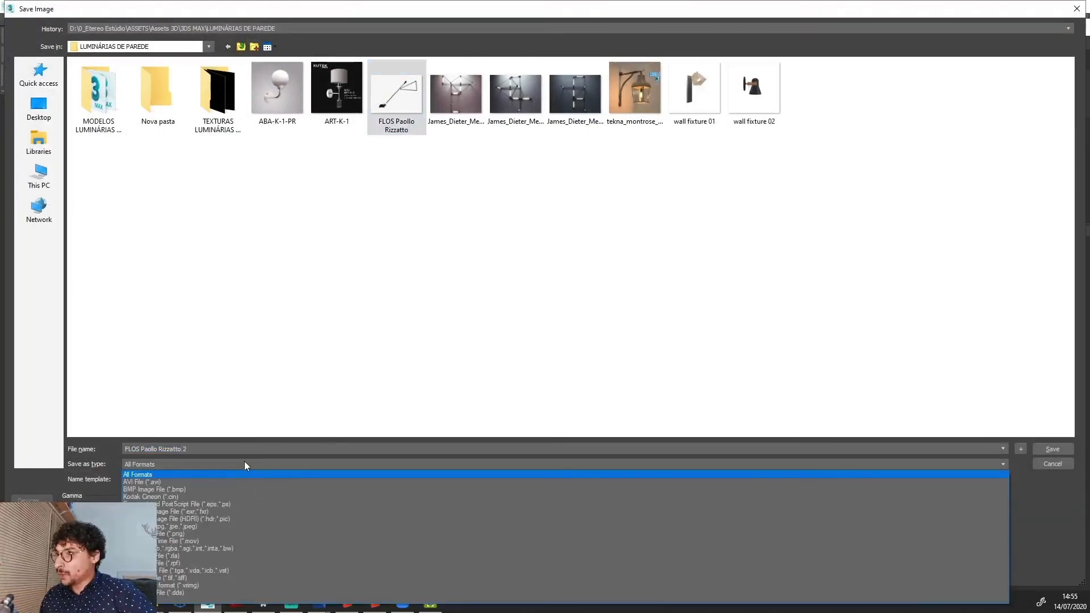
left_click(170, 519)
left_click(1053, 448)
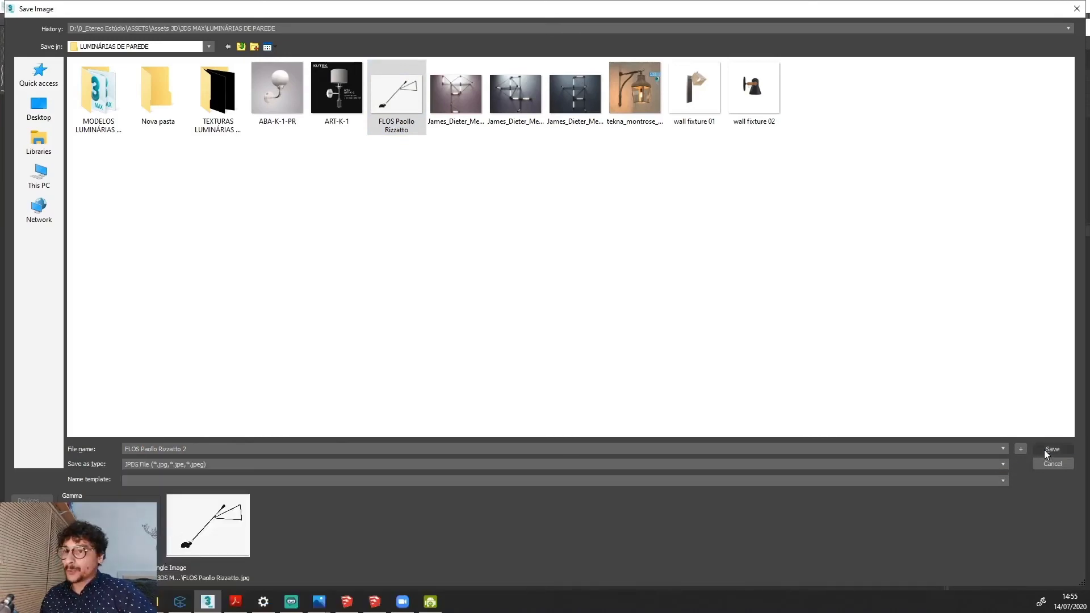
left_click(513, 363)
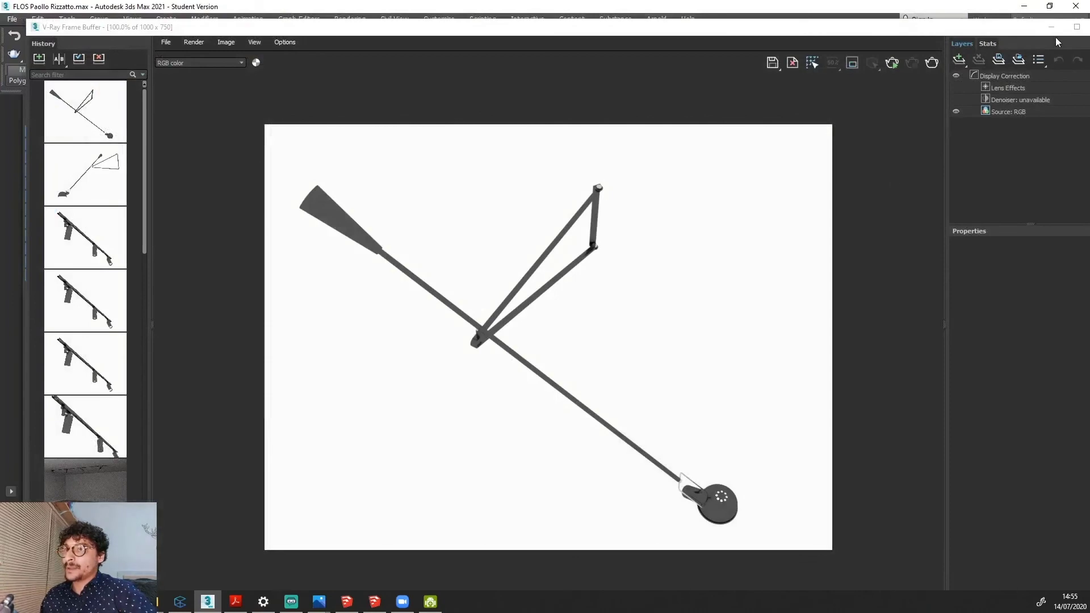
Frame the lamp diagonally from below in the Perspective view, with its lit shade opening in the lower corner, and render it.
left_click(1077, 27)
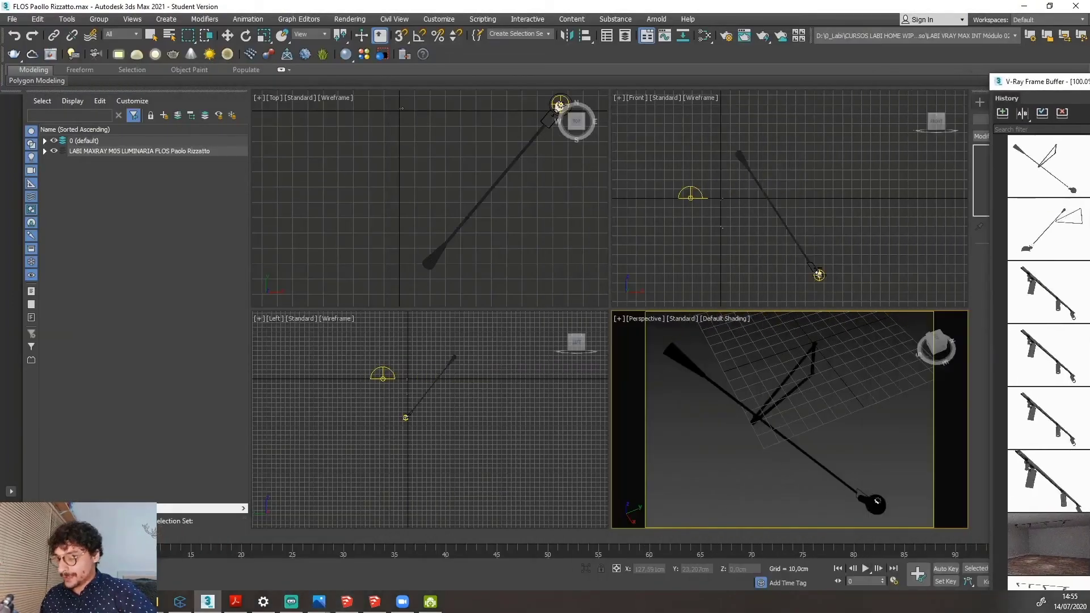
scroll(839, 462, "up", 6)
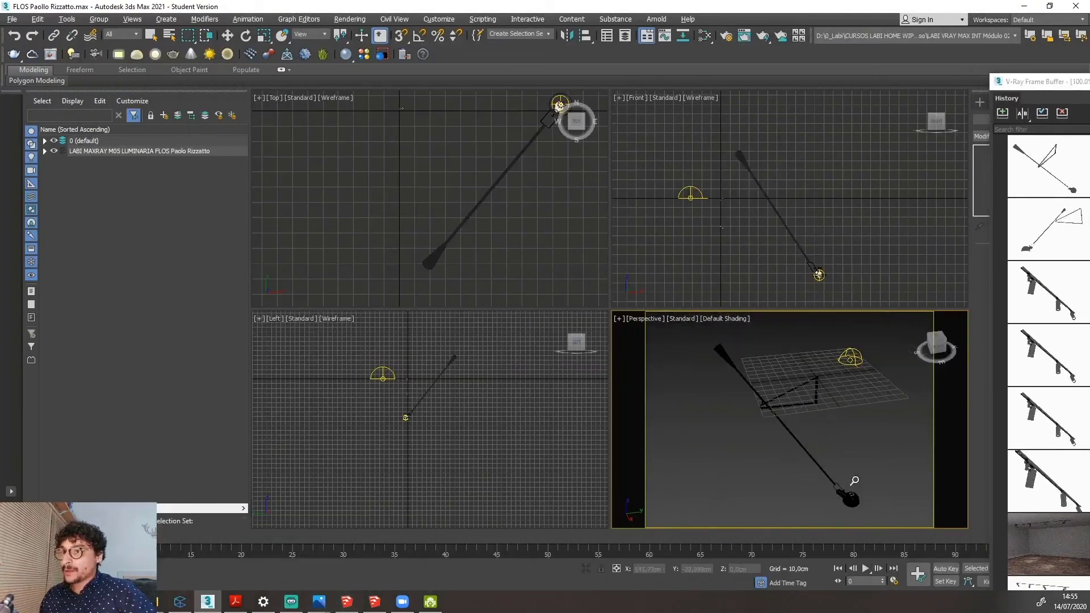
middle_click_drag(833, 496, 868, 479, "alt")
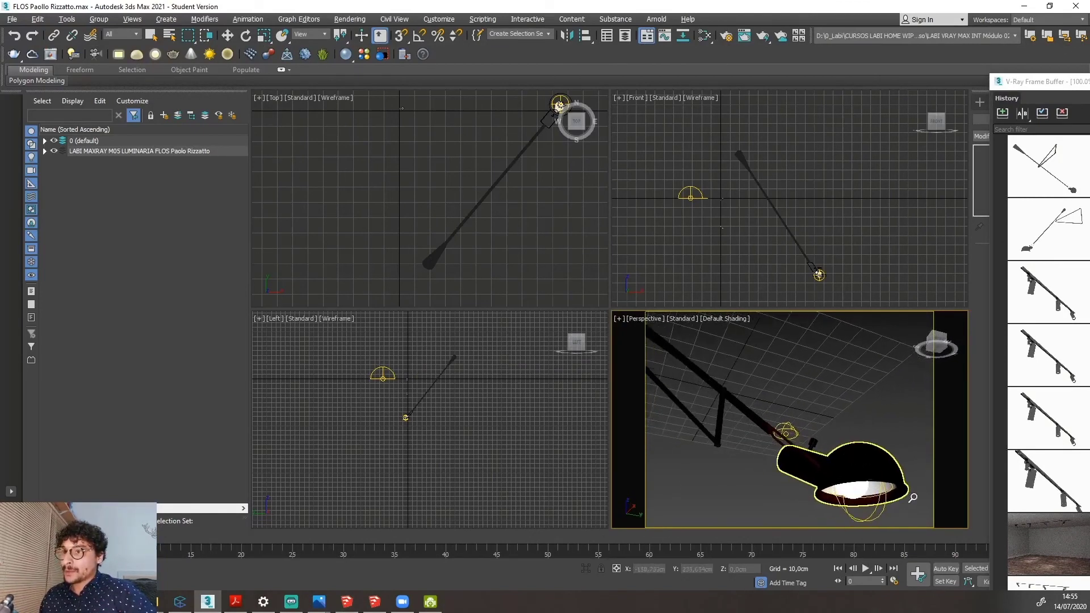
scroll(871, 499, "up", 2)
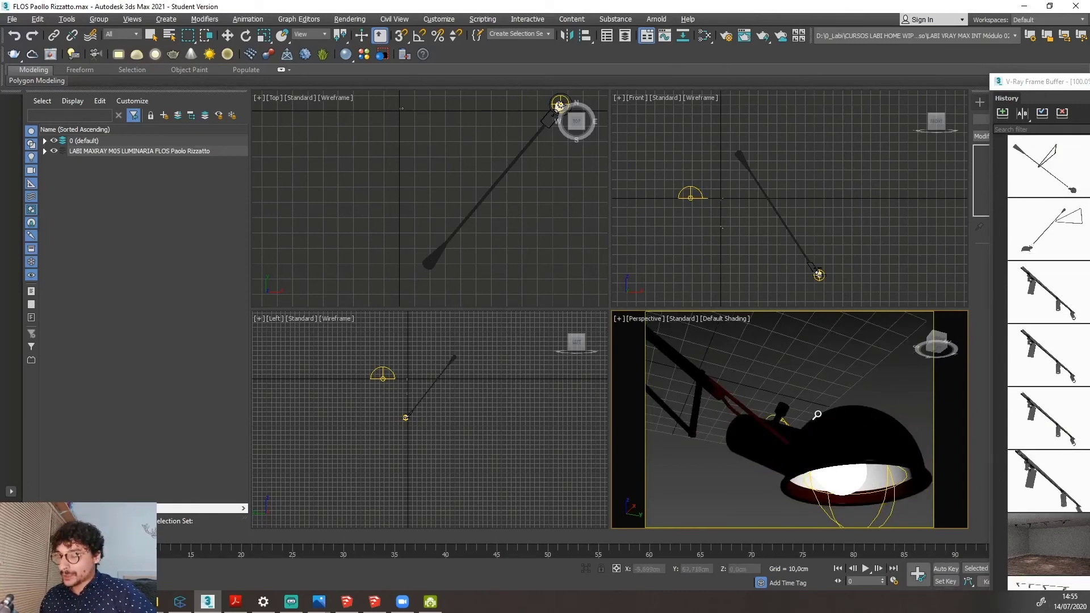
key("Escape")
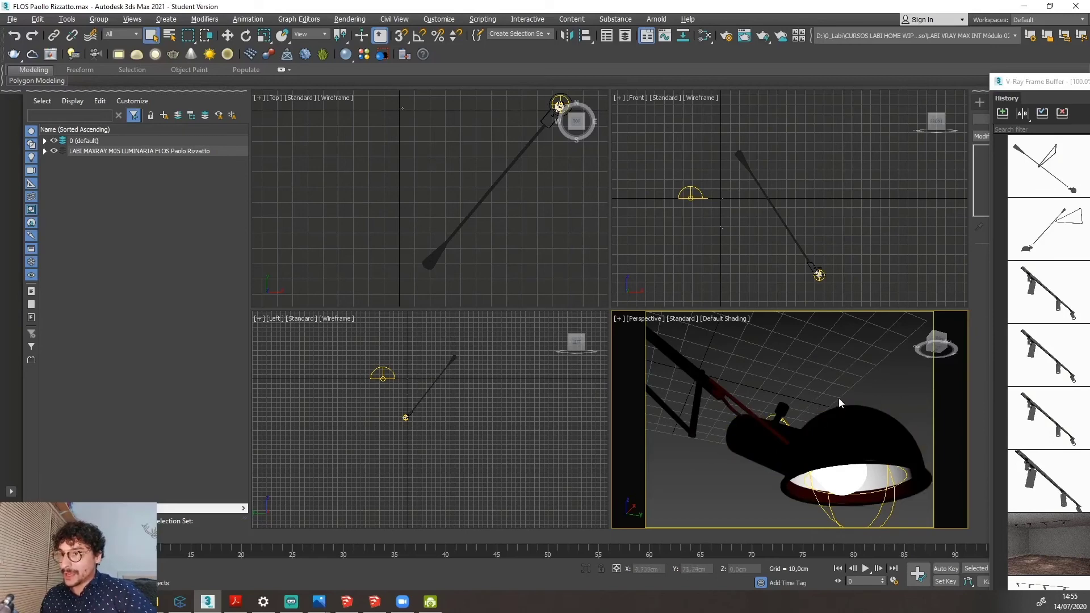
middle_click_drag(839, 397, 838, 392)
scroll(856, 441, "down", 3)
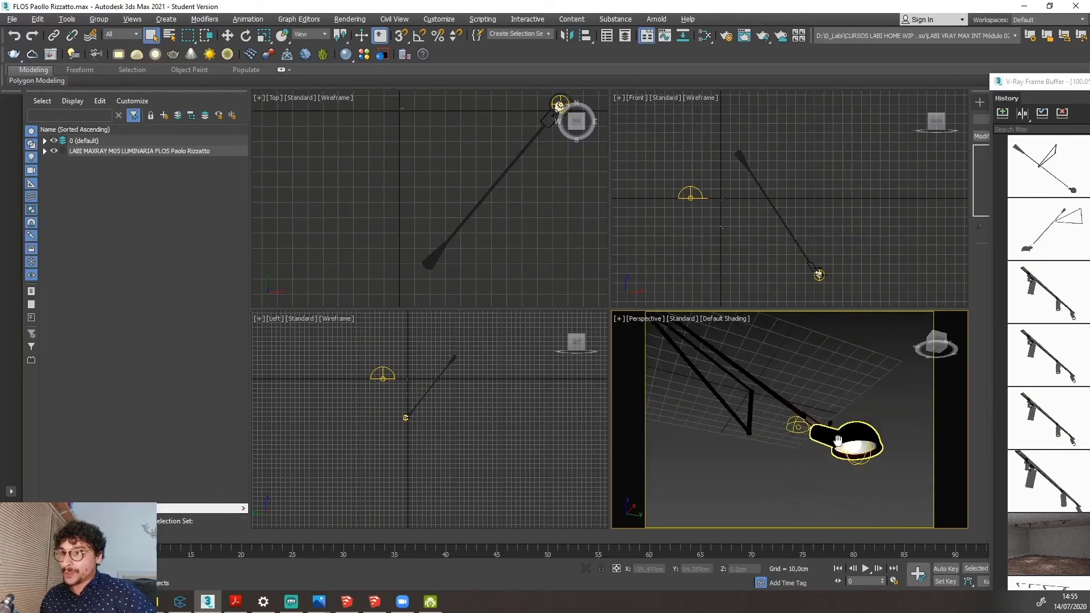
middle_click_drag(838, 441, 861, 480)
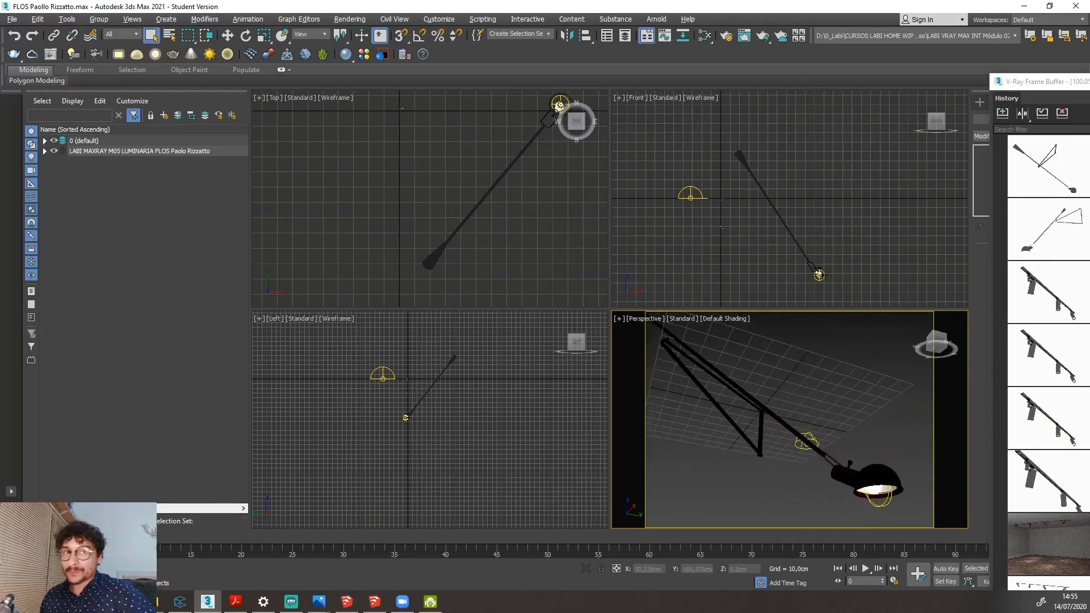
left_click_drag(1089, 81, 715, 24)
left_click(922, 60)
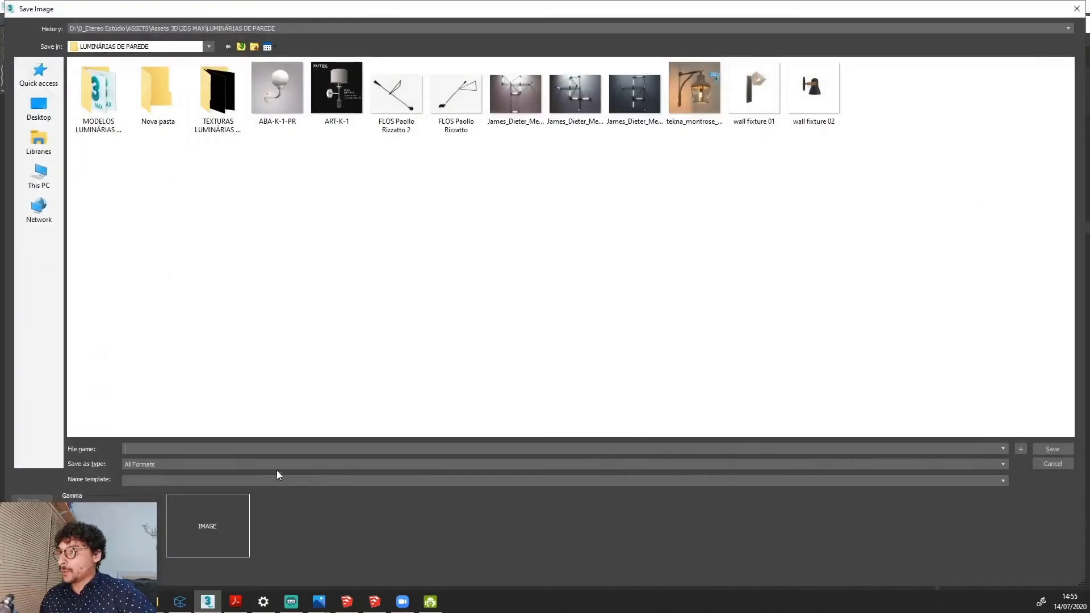
Save the third render as a JPEG named "FLOS Paollo Rizzatto 3" in the same folder, accepting the JPEG settings.
left_click(275, 464)
left_click(239, 526)
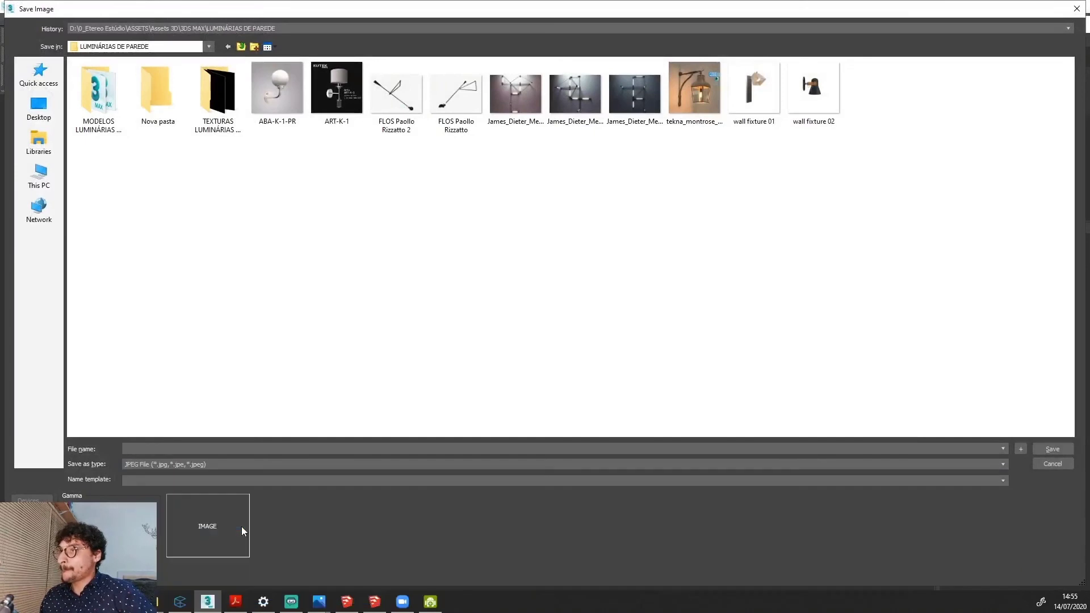
left_click(396, 96)
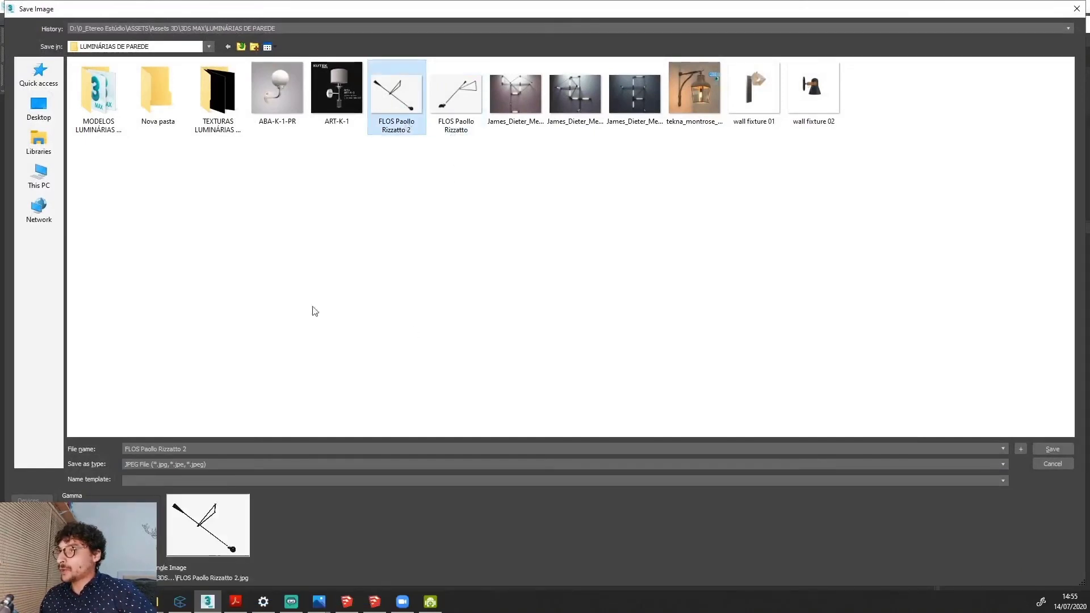
left_click(293, 449)
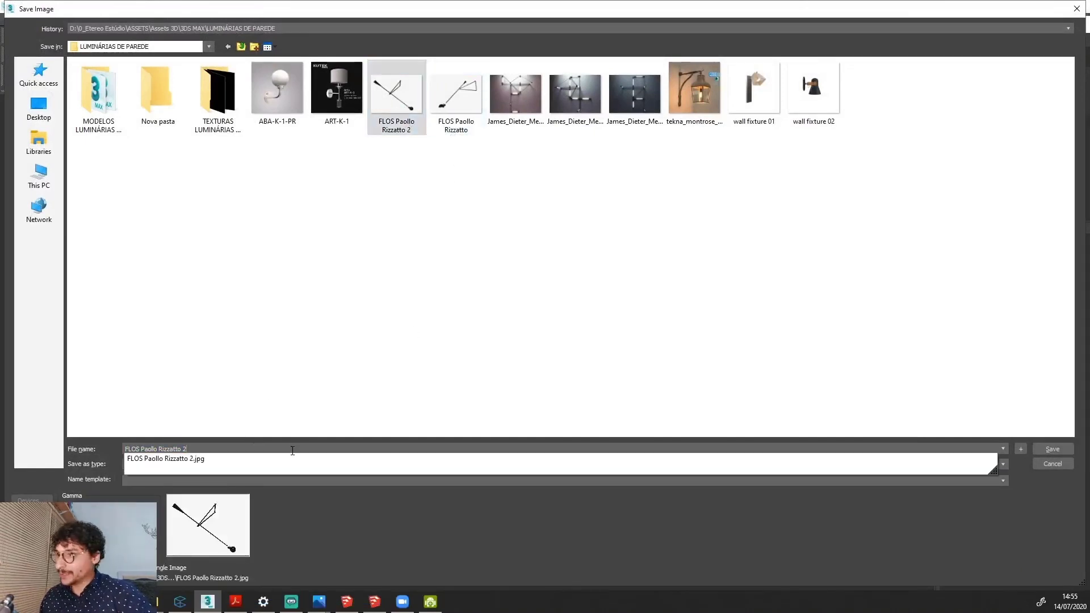
type("3")
key("Return")
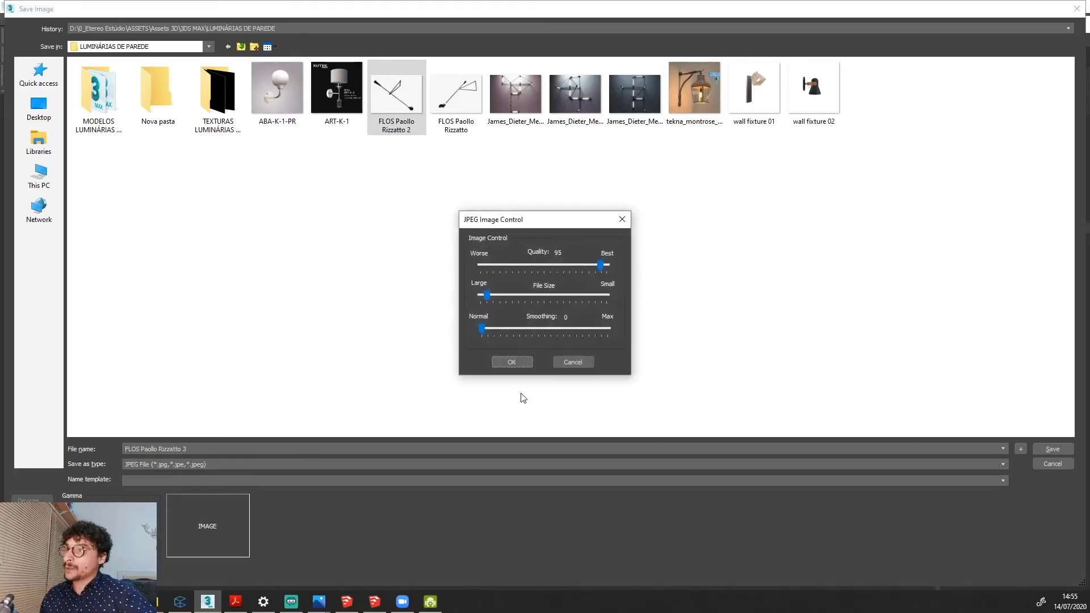
left_click(529, 363)
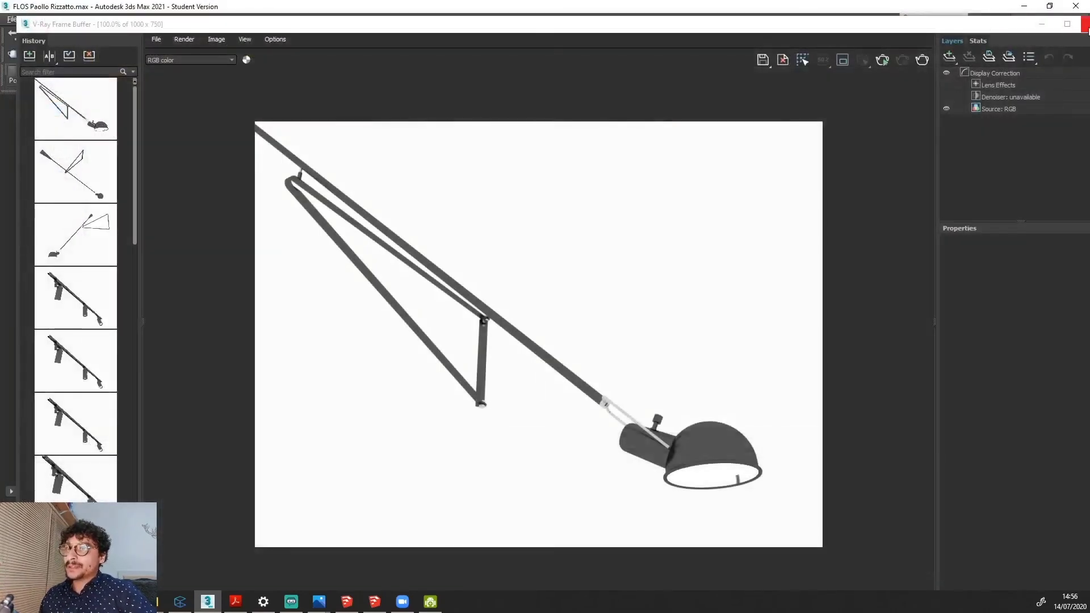
Close the render window and delete the dome light VRayLight001 from the scene.
left_click_drag(1006, 30, 895, 37)
left_click(980, 34)
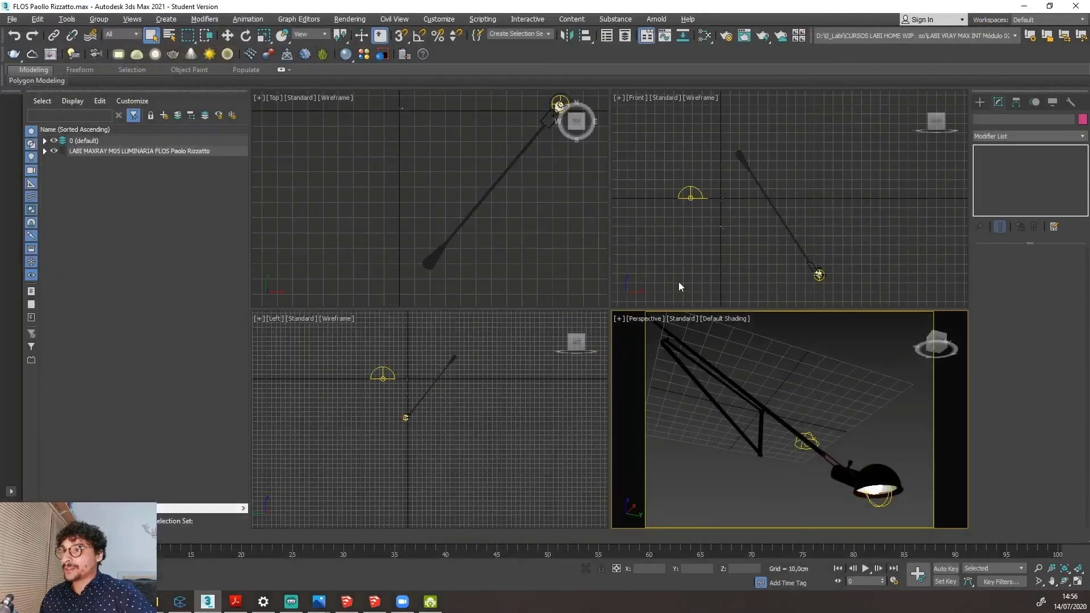
left_click(785, 424)
mouse_move(785, 424)
middle_mouse_down("alt")
mouse_move(774, 479)
mouse_move(792, 431)
middle_mouse_up("alt")
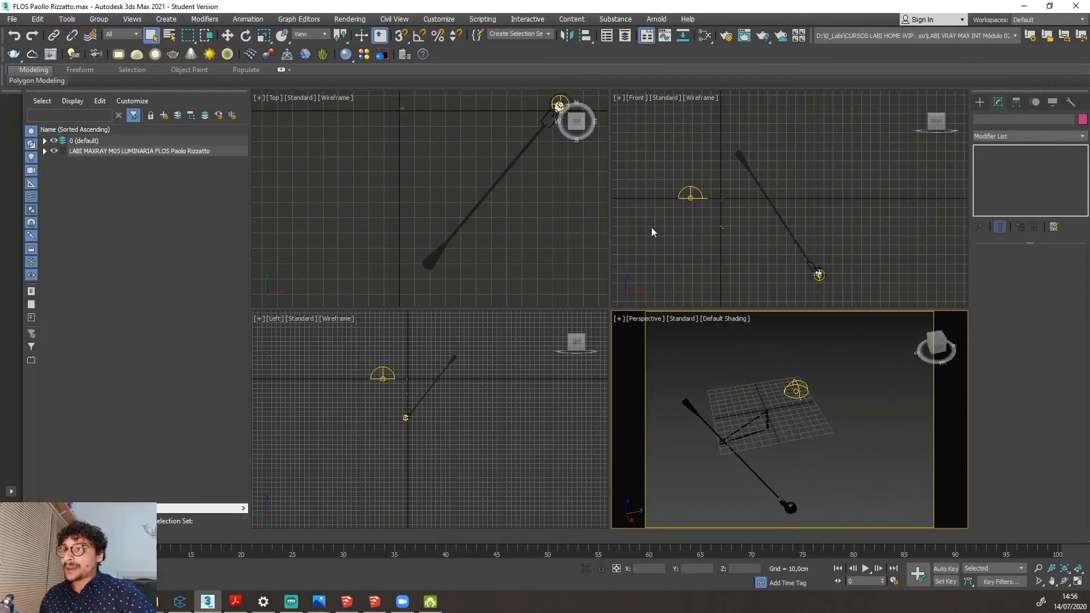
scroll(547, 250, "down", 6)
scroll(478, 194, "up", 6)
scroll(454, 202, "down", 2)
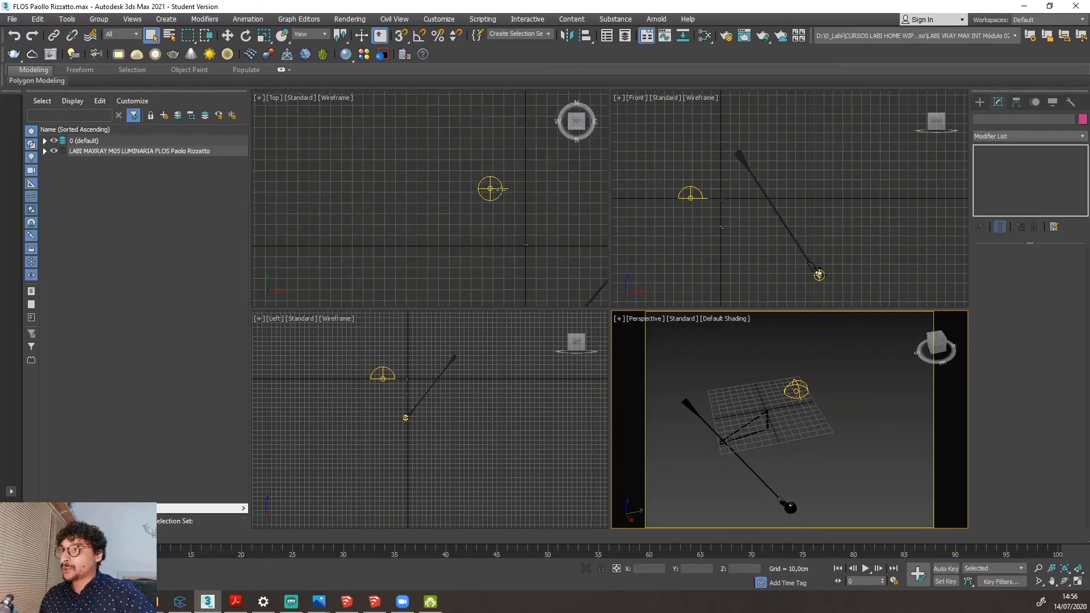
left_click(491, 189)
left_click(339, 217)
scroll(339, 217, "down", 4)
scroll(401, 212, "up", 3)
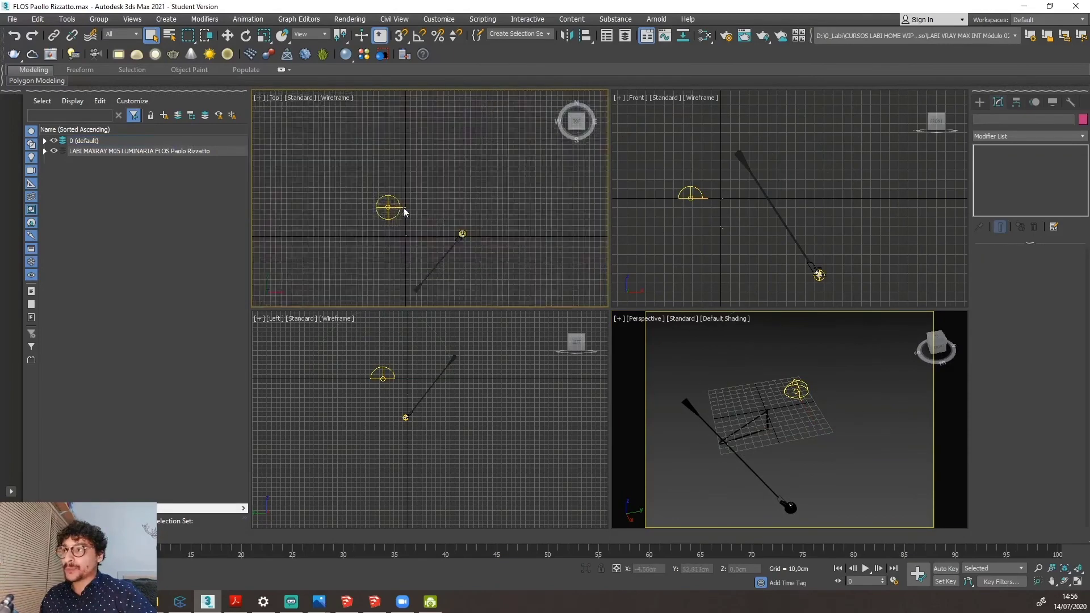
left_click(387, 209)
left_click_drag(382, 173, 384, 195)
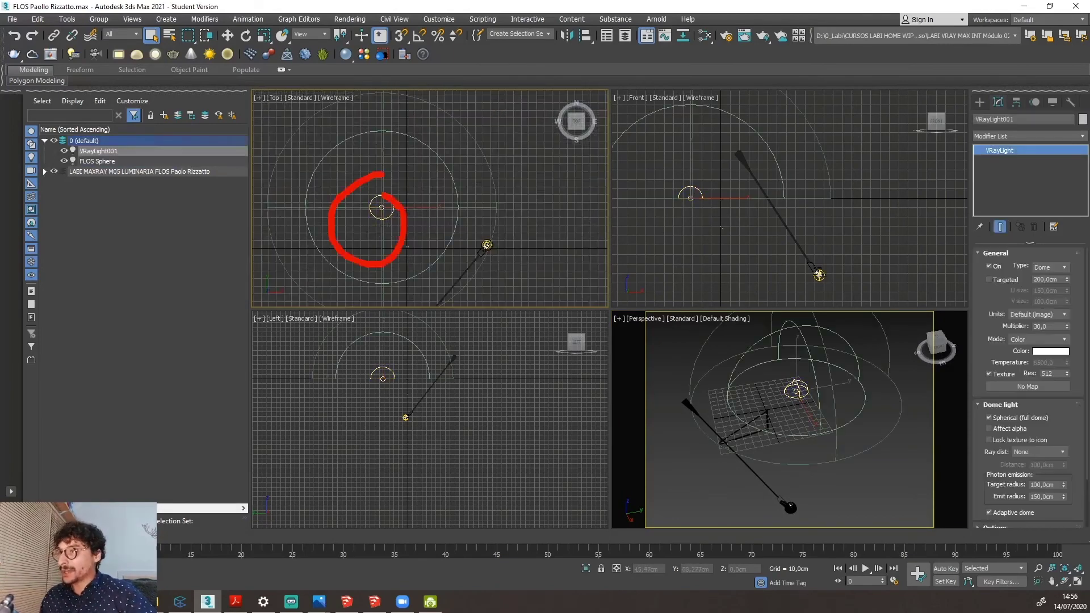
left_click(420, 221)
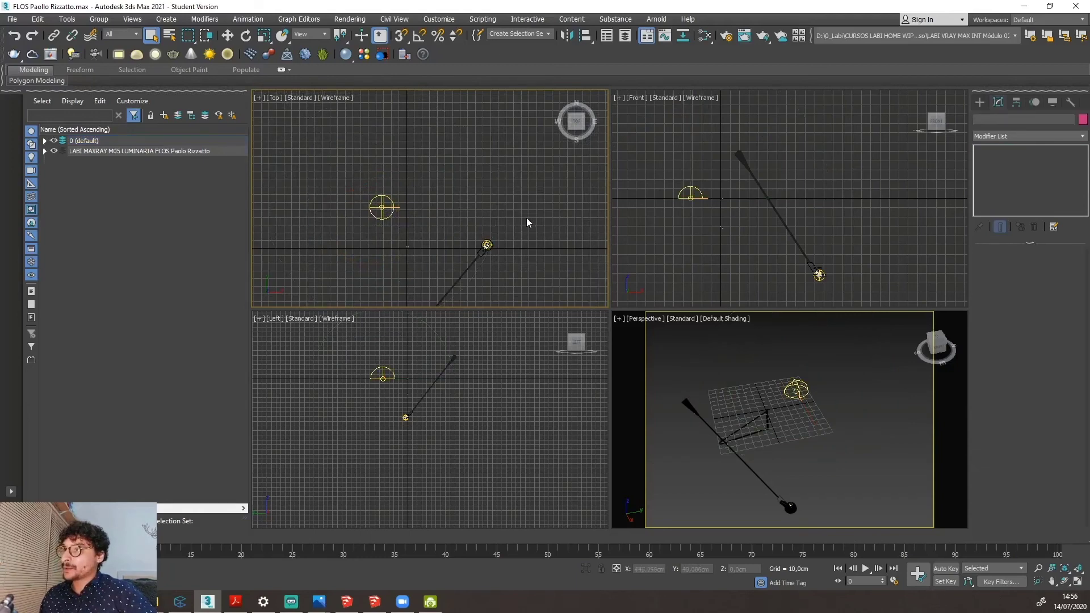
left_click(388, 205)
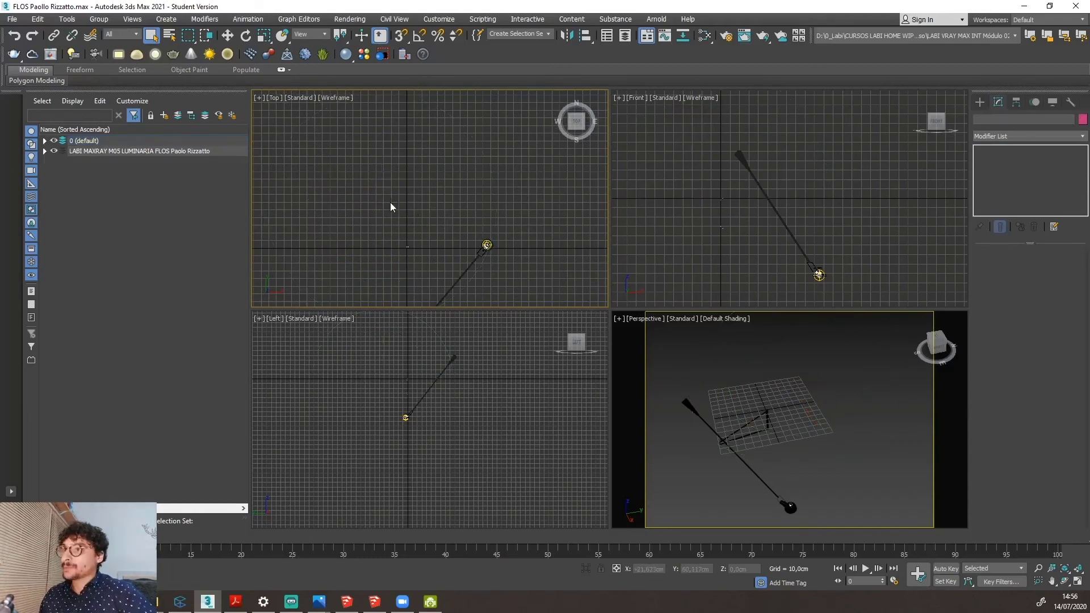
Select the whole lamp together with its FLOS Sphere light and group them under the name "FLOS Paolo Rizzato".
scroll(459, 193, "down", 2)
scroll(442, 255, "up", 2)
left_click_drag(379, 131, 523, 270)
left_click(567, 258)
left_click_drag(406, 157, 569, 299)
left_click_drag(398, 121, 535, 273)
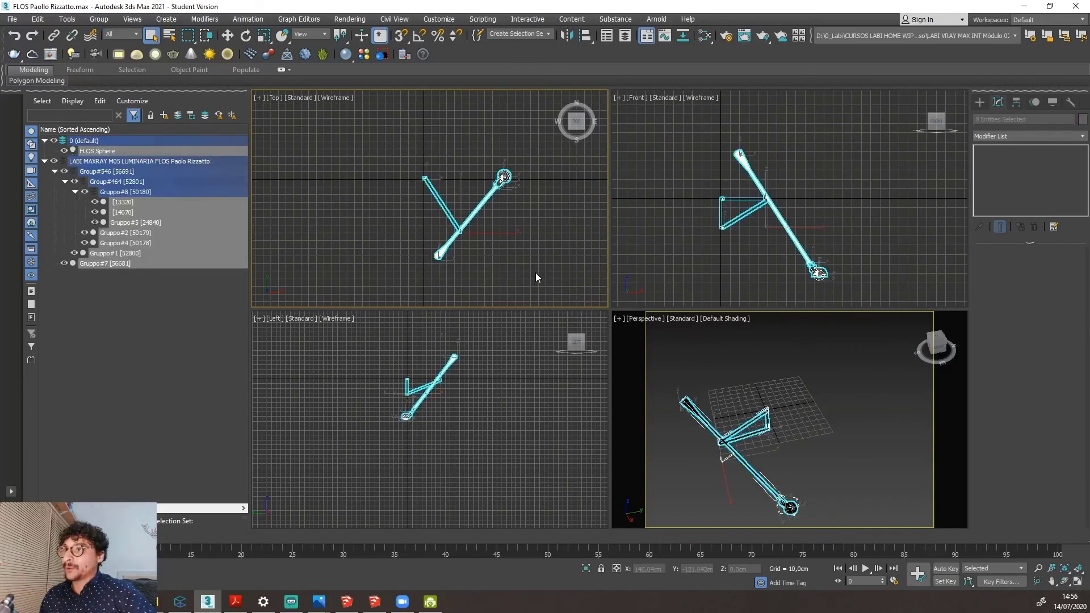
left_click_drag(399, 149, 553, 279)
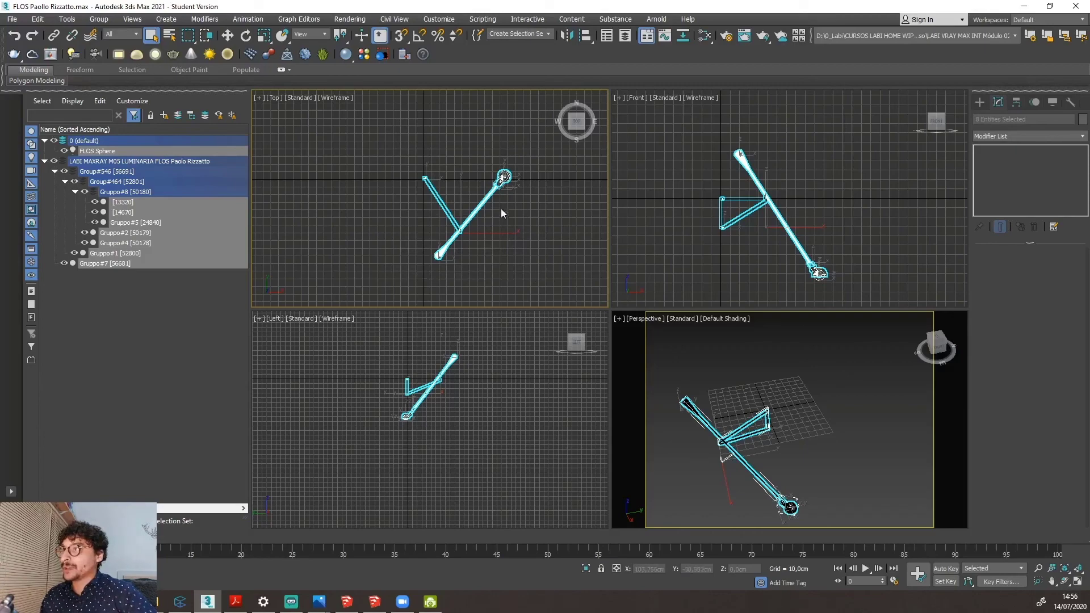
scroll(501, 208, "up", 2)
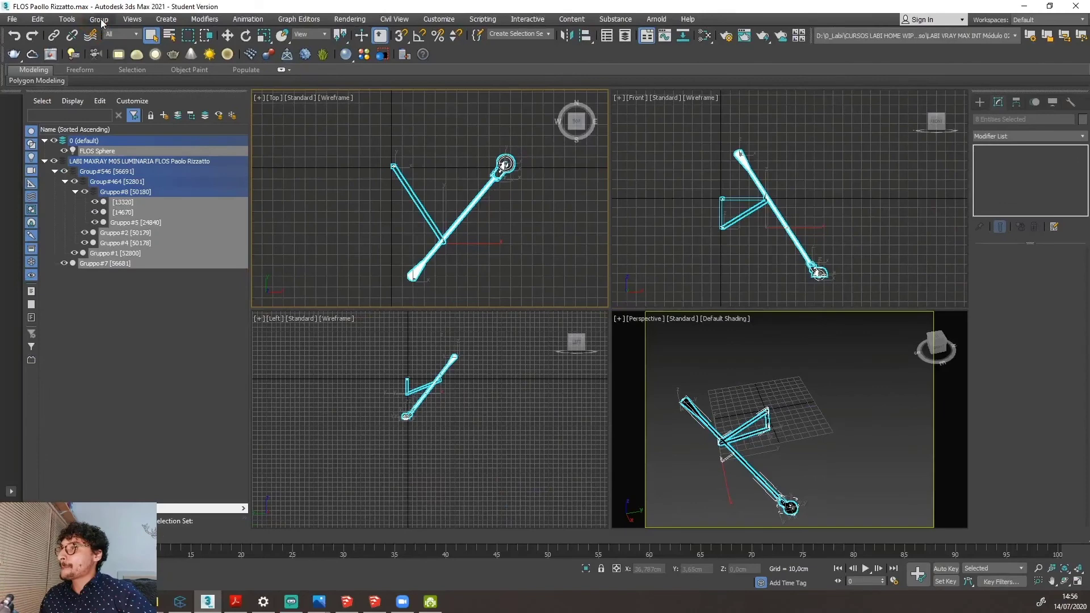
left_click(101, 19)
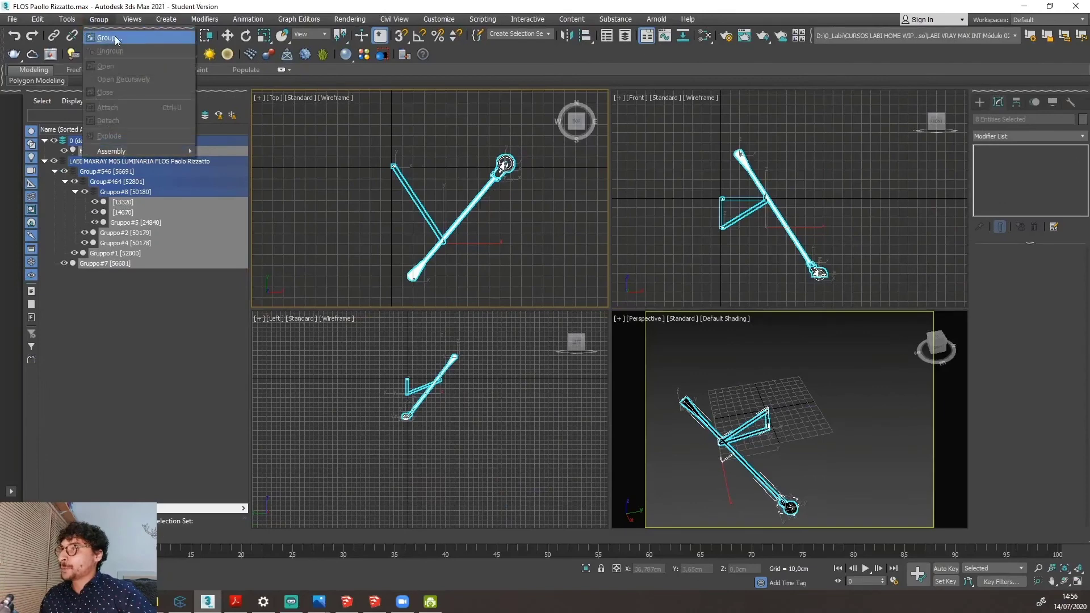
left_click(105, 37)
type("FLOS Paolo Rizzato")
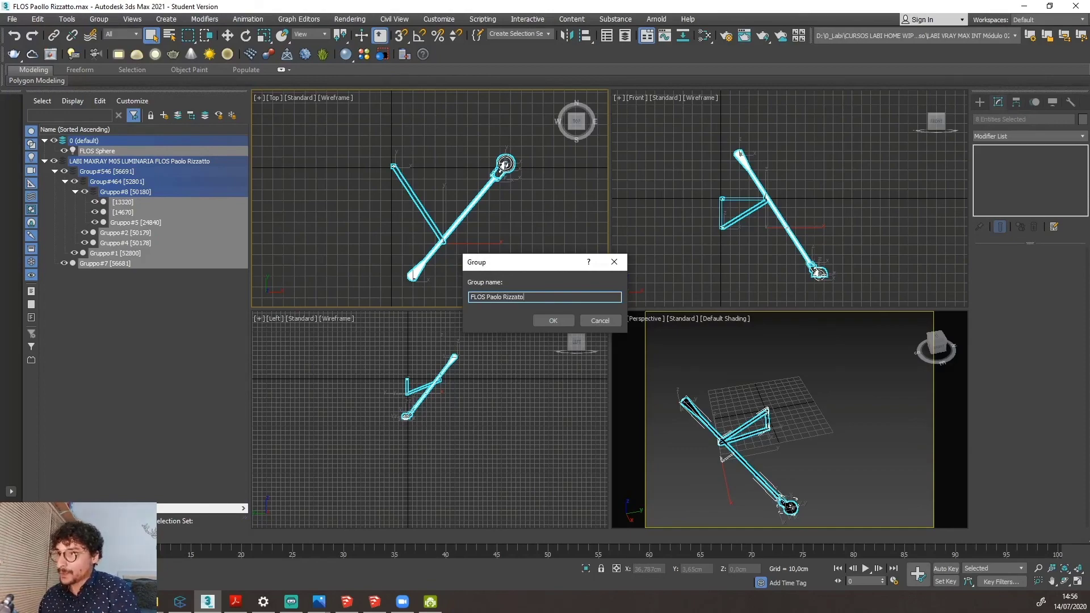
key("Return")
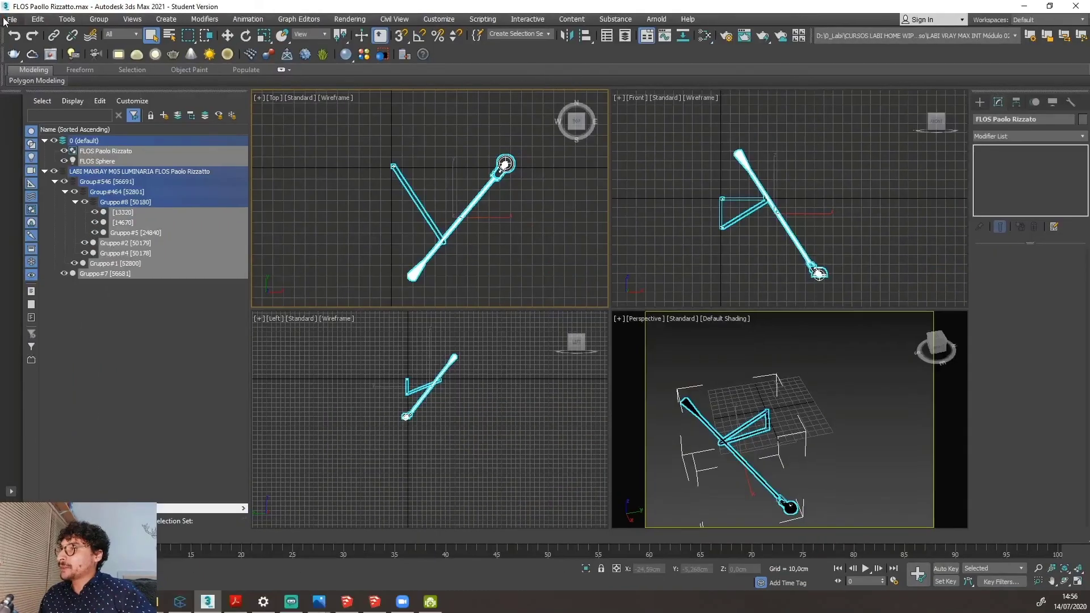
Save the scene in 3ds Max 2018 format over FLOS Paollo Rizzatto.max in the MODELOS LUMINÁRIAS DE PAREDE folder.
left_click(9, 44)
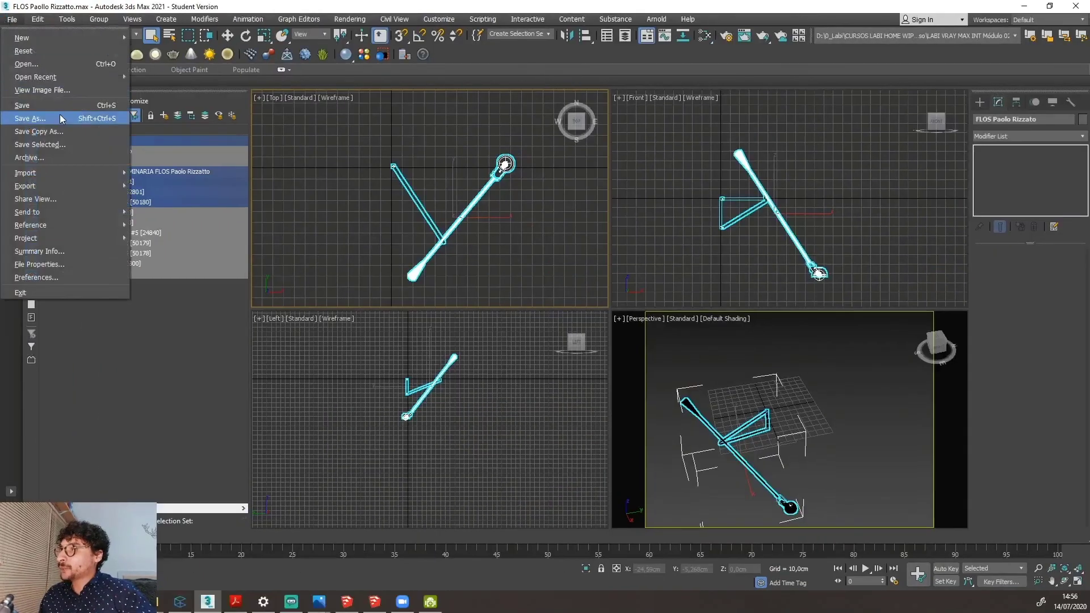
left_click(29, 118)
left_click(270, 575)
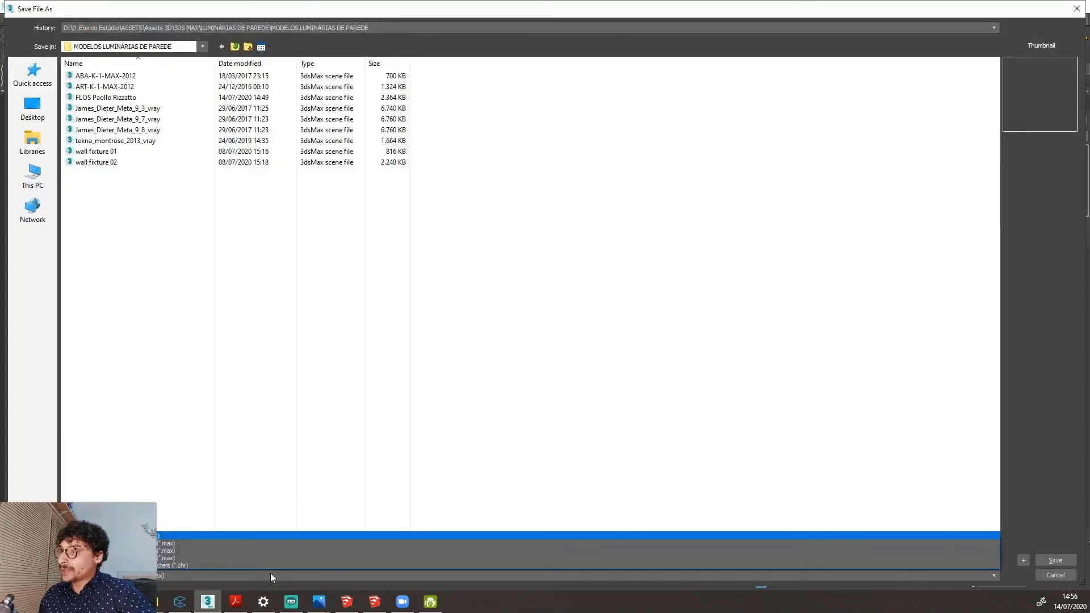
left_click(207, 545)
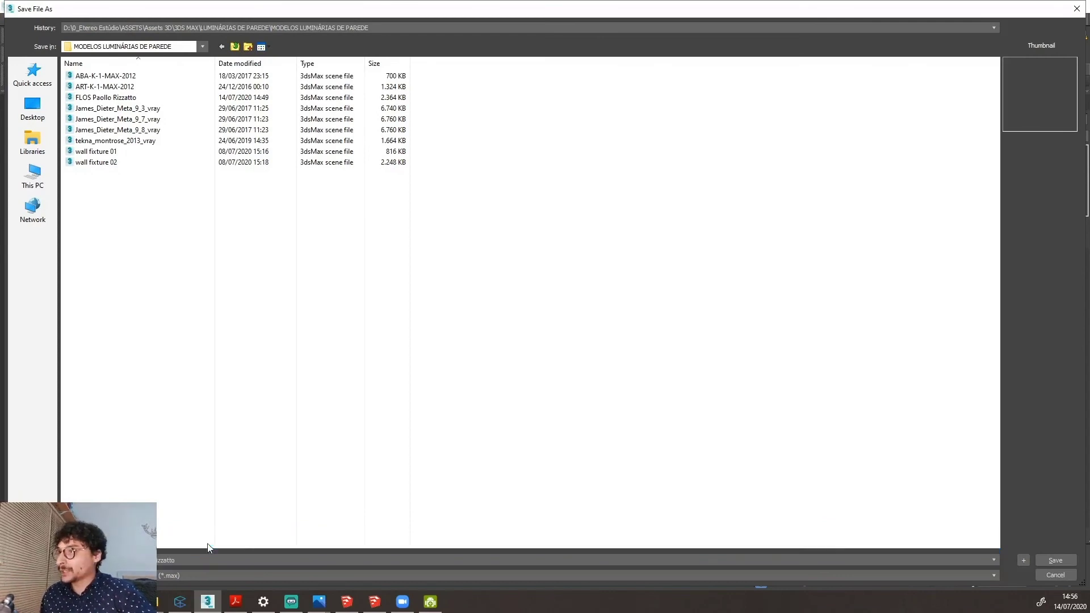
left_click(1074, 559)
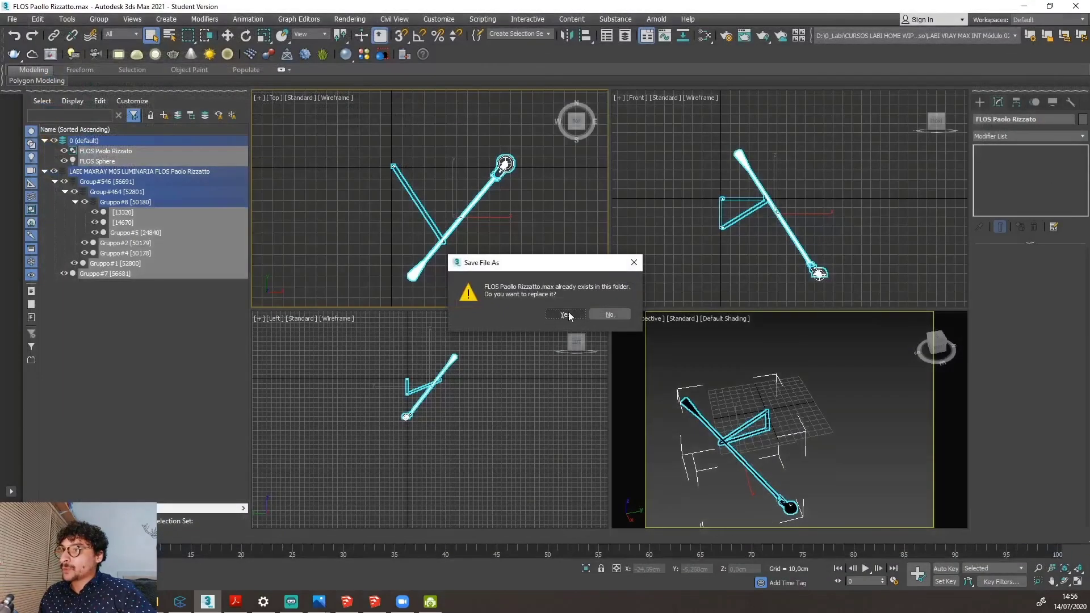
left_click(567, 314)
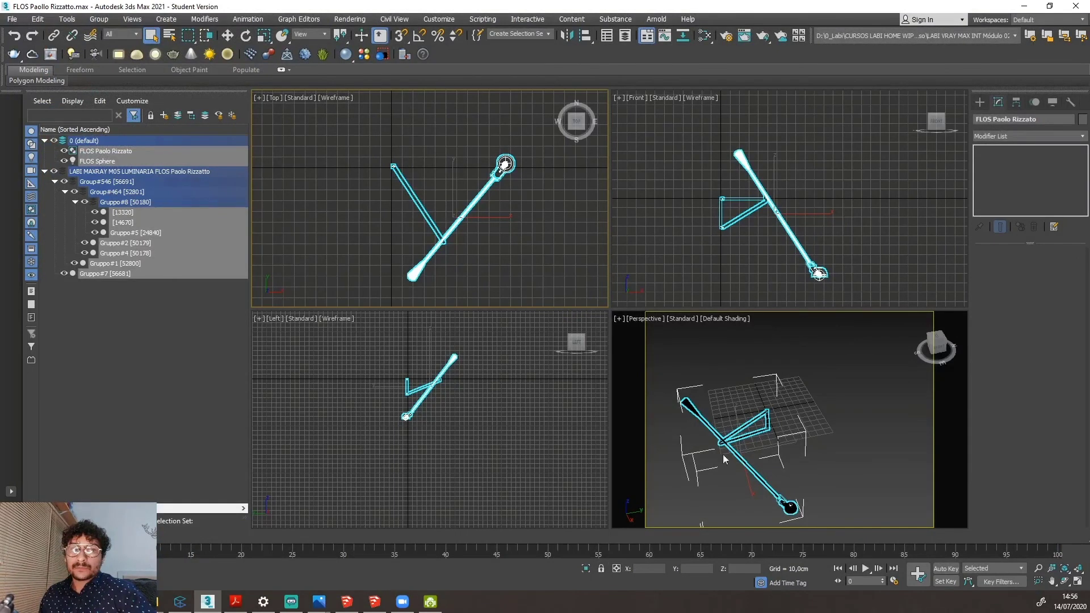
Reset 3ds Max to an empty untitled scene.
left_click(11, 18)
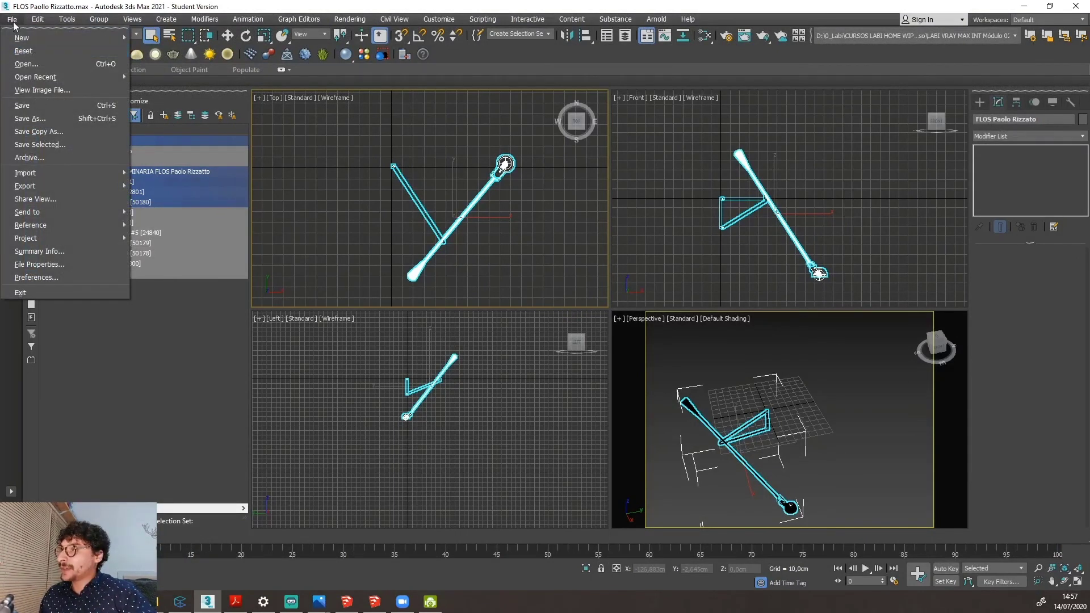
left_click(21, 293)
left_click(513, 317)
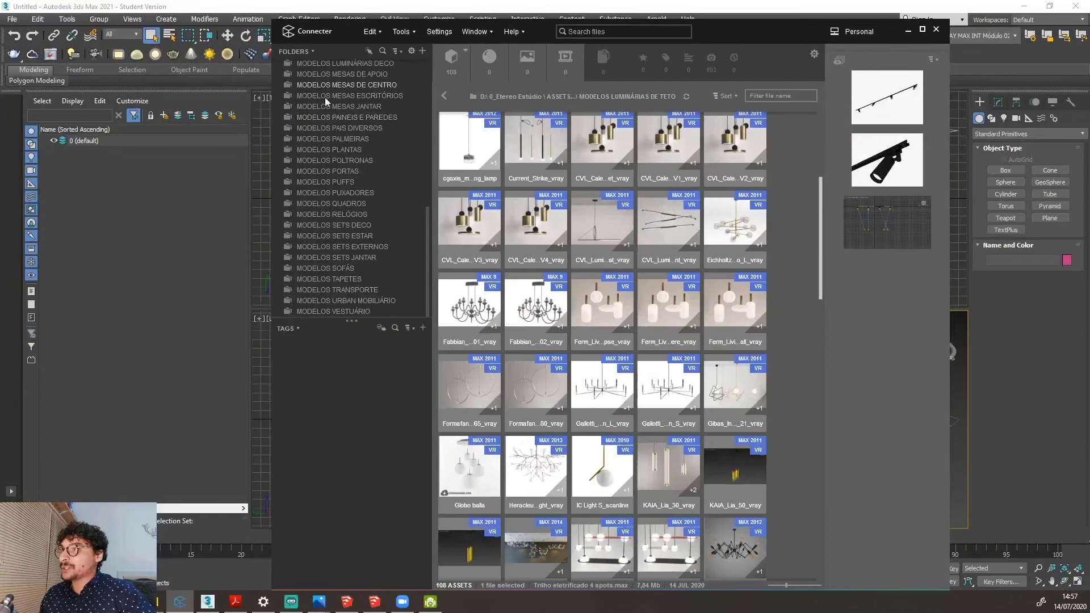
Switch to Connecter and open the MODELOS LUMINÁRIAS DE PAREDE folder to check the saved lamp asset.
scroll(356, 133, "up", 3)
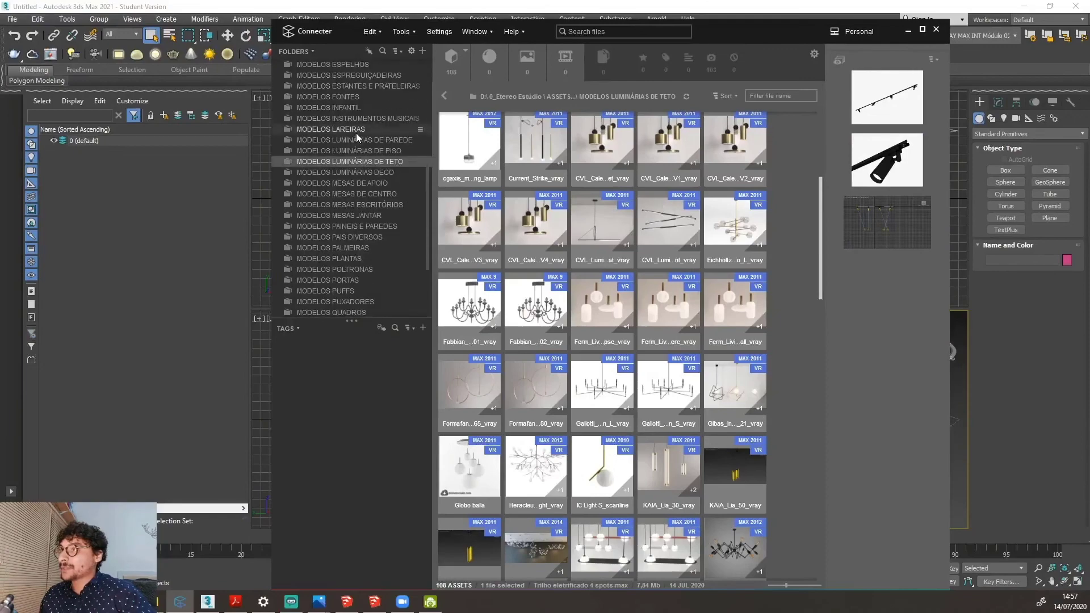
left_click(384, 141)
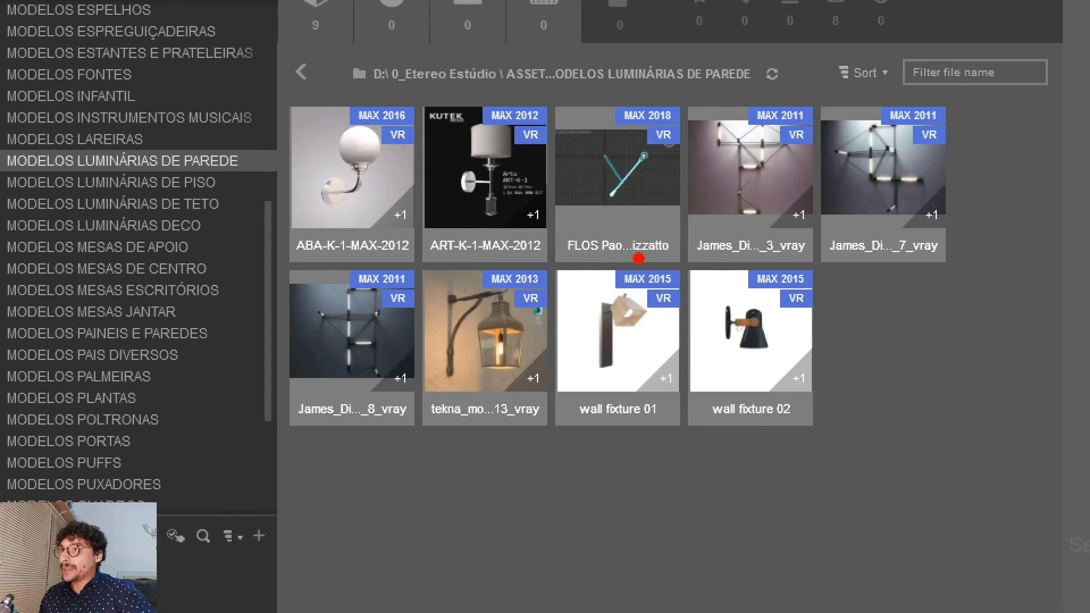
left_click_drag(559, 258, 672, 261)
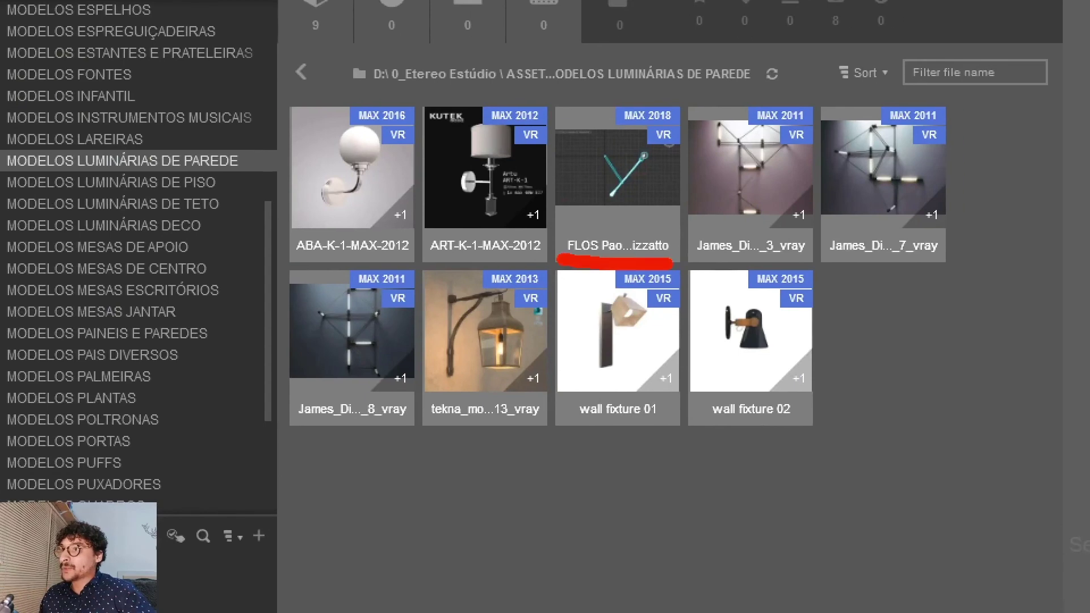
left_click_drag(636, 83, 697, 190)
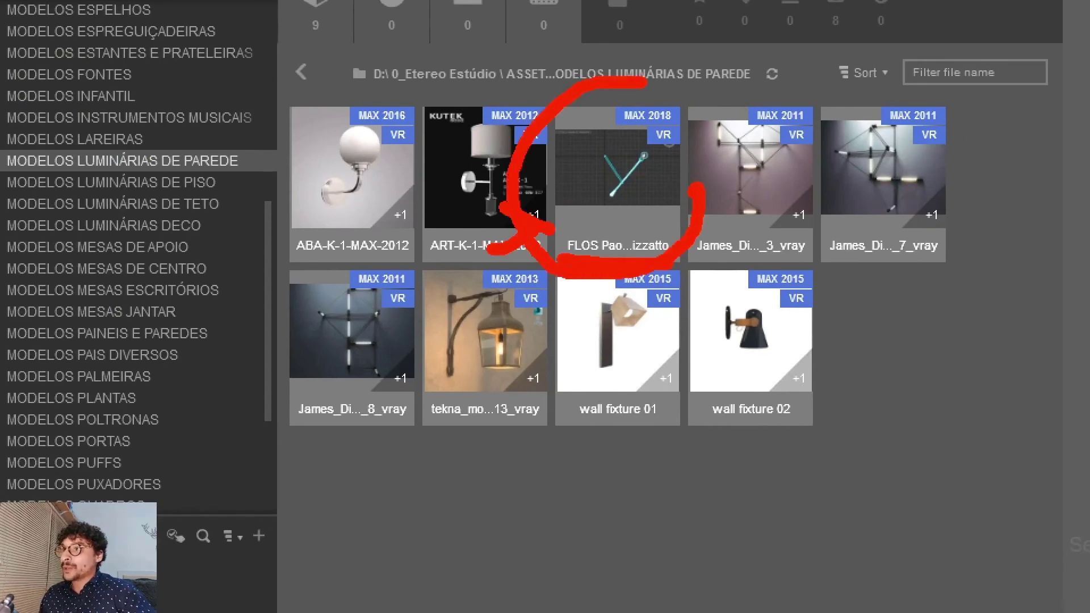
left_click_drag(614, 233, 511, 349)
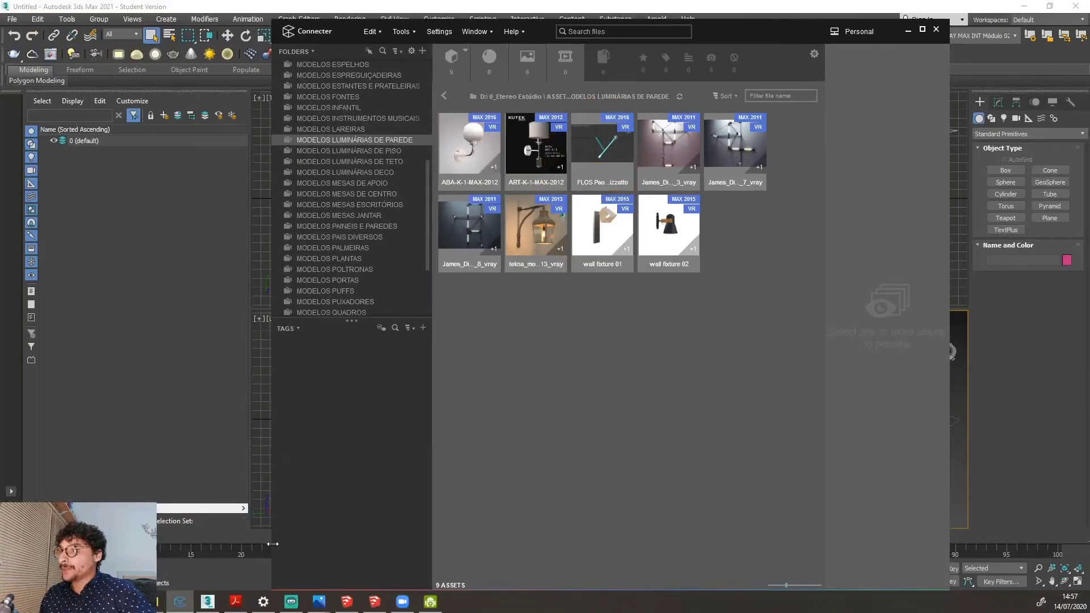
Switch to File Explorer, open the LUMINÁRIAS DE PAREDE folder inside 3DS MAX, and place its window beside the Connecter library.
left_click(152, 601)
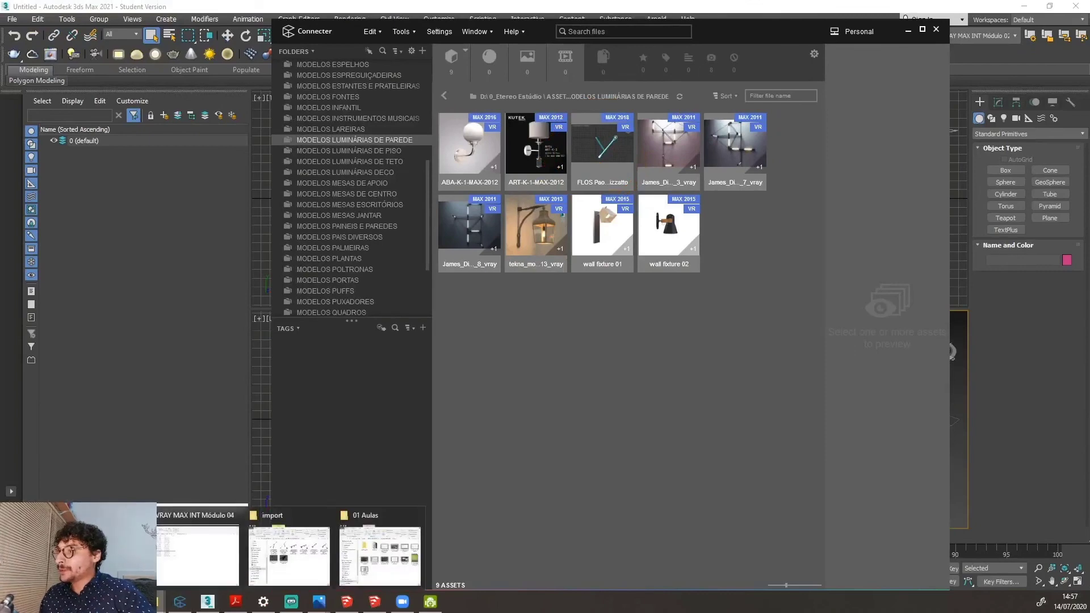
left_click(97, 551)
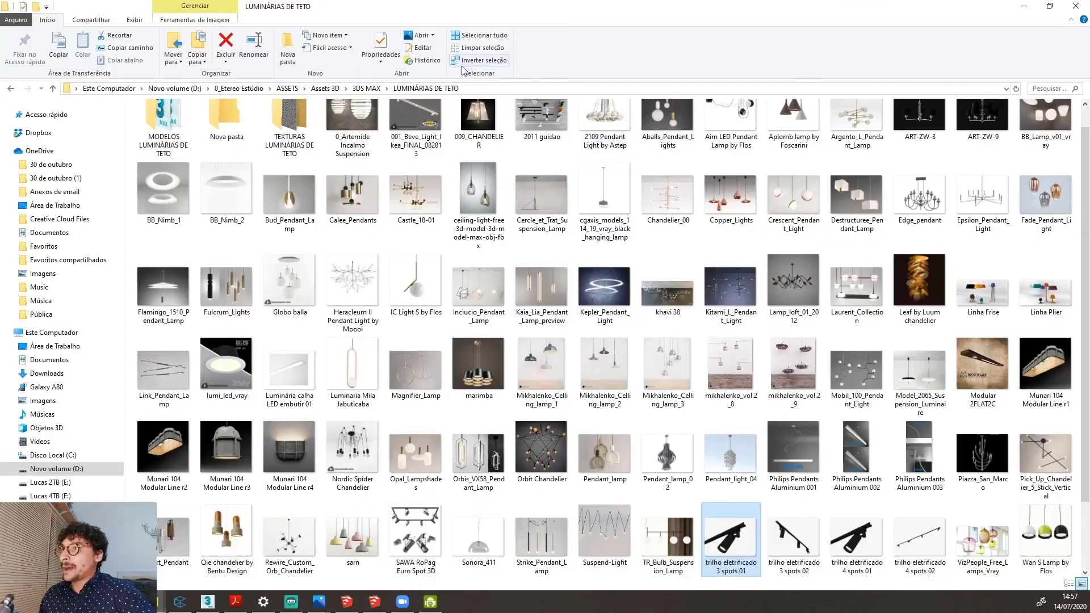
left_click(366, 88)
scroll(262, 480, "down", 4)
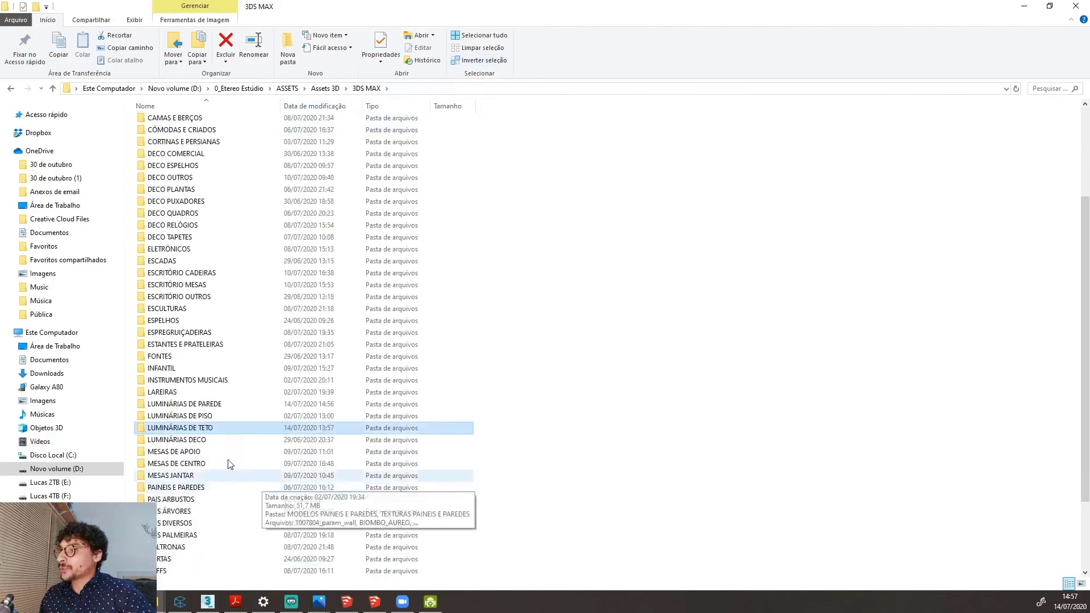
double_click(217, 405)
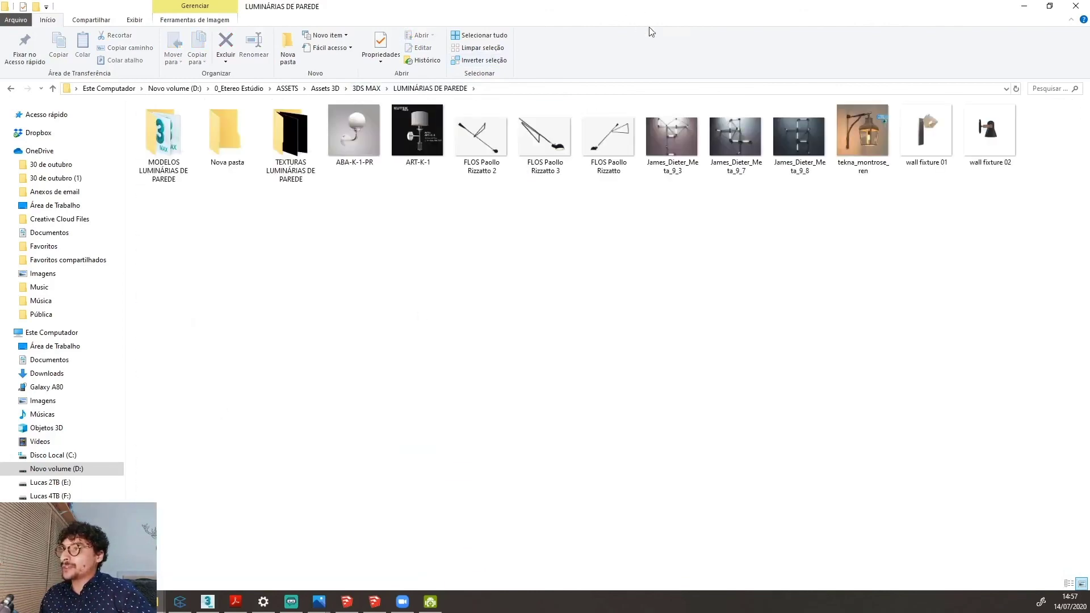
left_click_drag(666, 11, 178, 68)
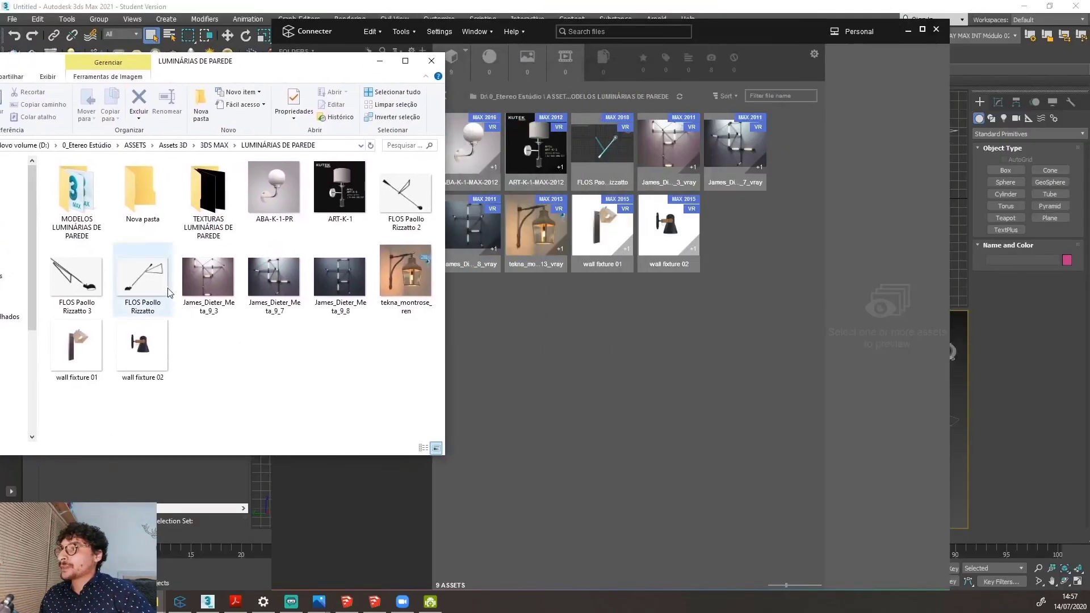
Add the FLOS Paollo Rizzatto image as a preview of the FLOS lamp asset in Connecter and select that asset.
left_click(73, 298)
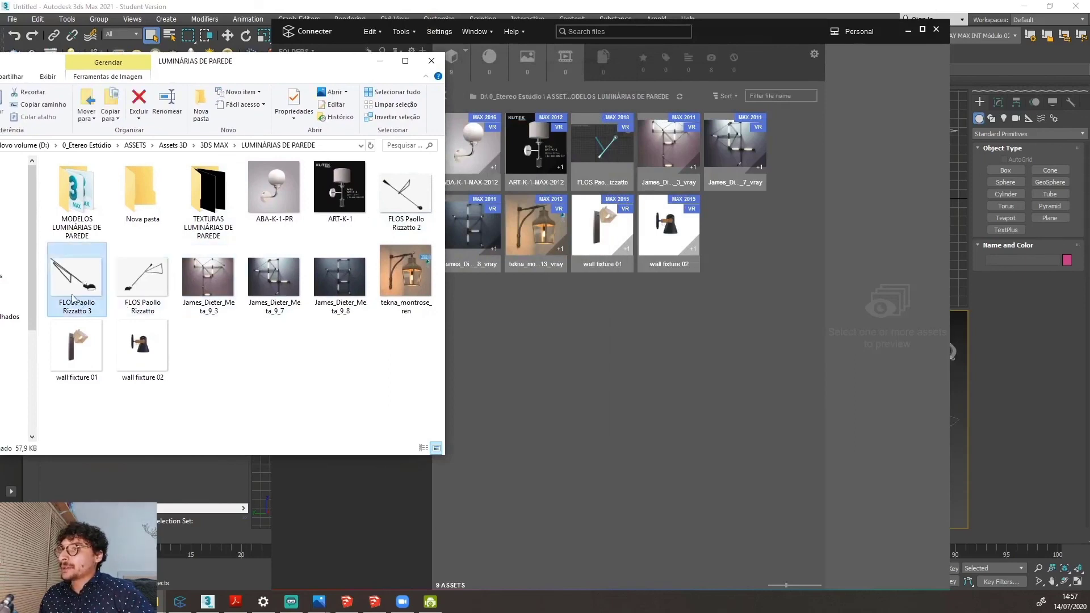
left_click(153, 283)
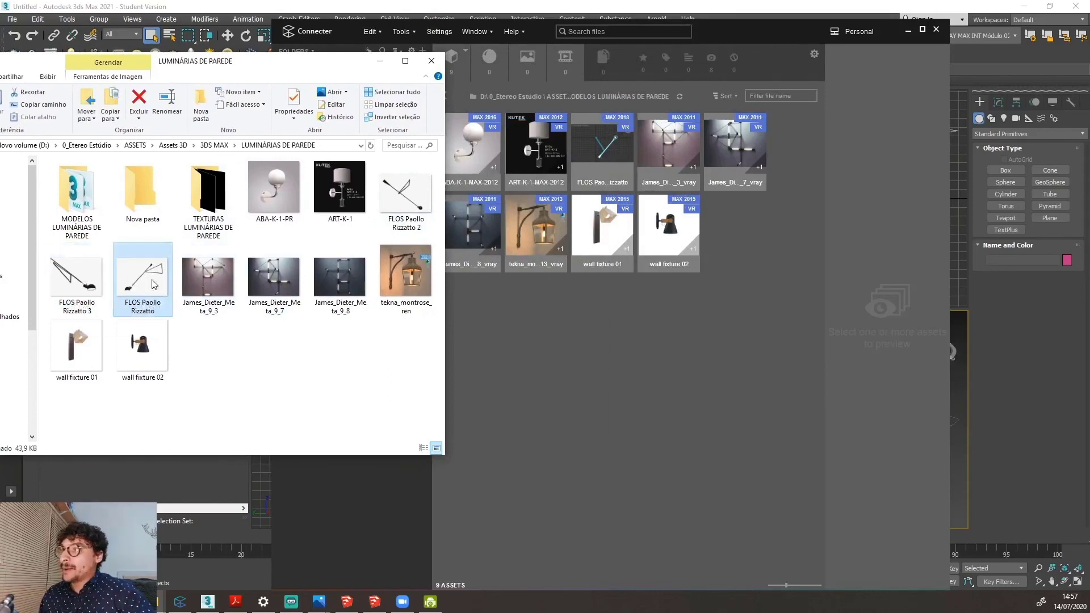
mouse_move(593, 121)
left_mouse_down()
mouse_move(599, 189)
mouse_move(609, 132)
left_mouse_up()
mouse_move(144, 291)
left_mouse_down()
mouse_move(584, 158)
mouse_move(511, 170)
mouse_move(562, 142)
left_mouse_up()
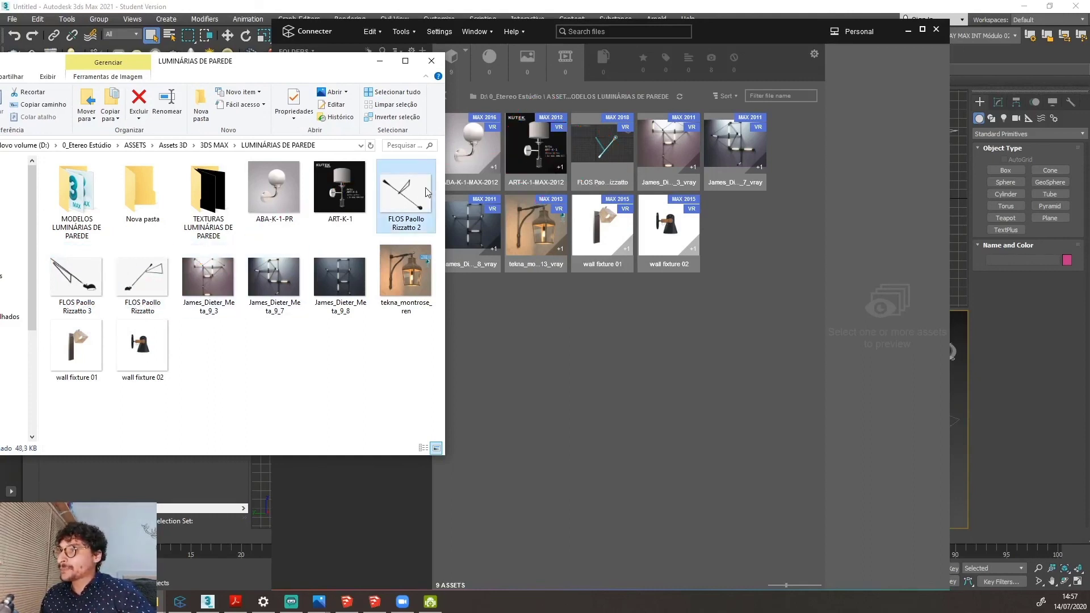
left_click(104, 284)
left_click(148, 310)
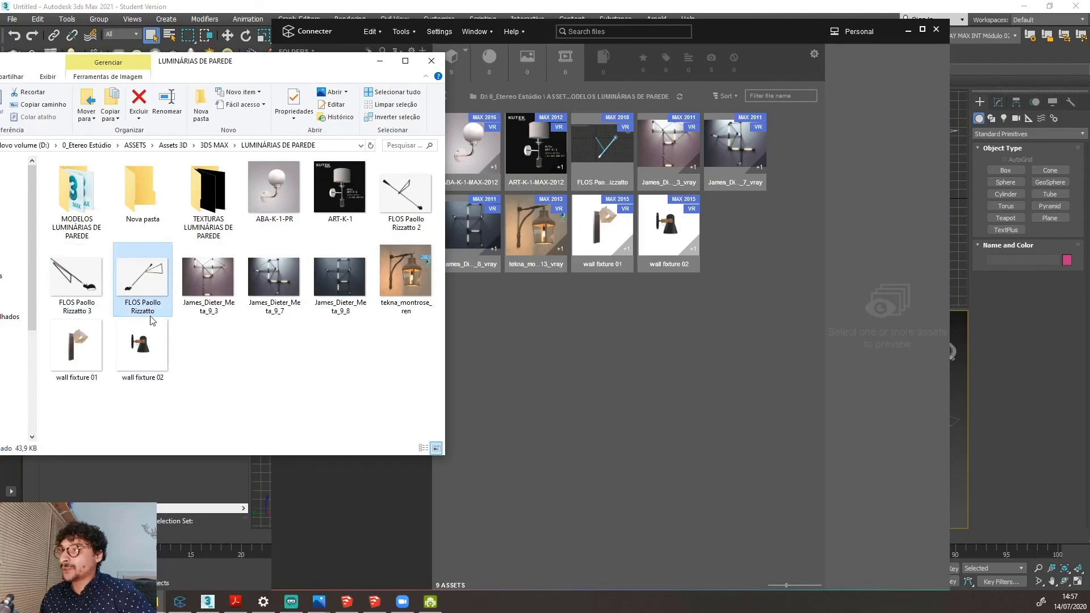
left_click_drag(152, 273, 609, 168)
left_click(609, 168)
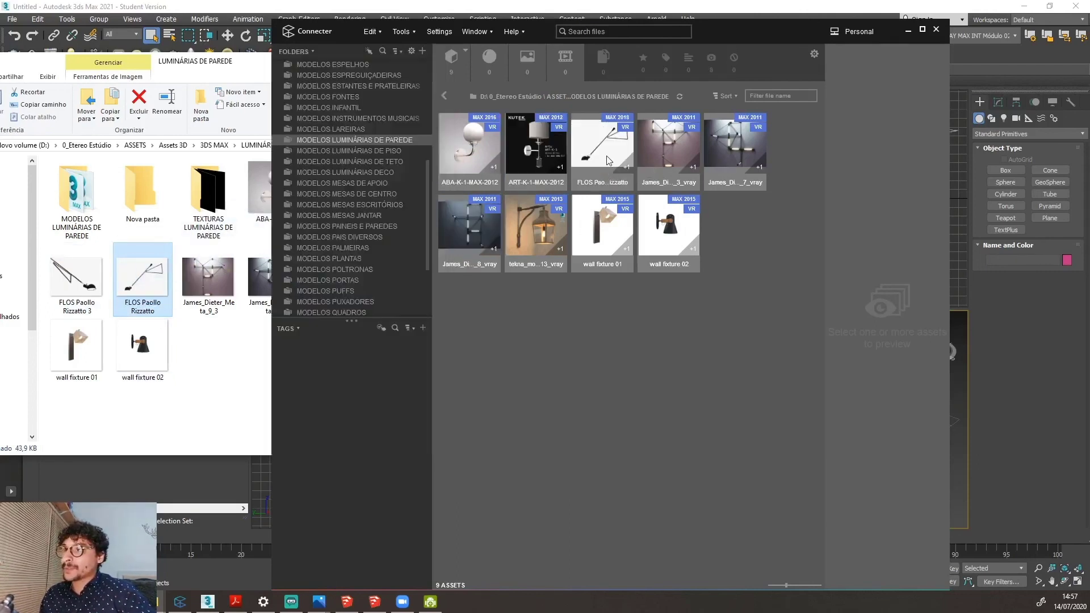
Add the images FLOS Paollo Rizzatto 2 and FLOS Paollo Rizzatto 3 as further previews of the FLOS lamp asset.
left_click(100, 297)
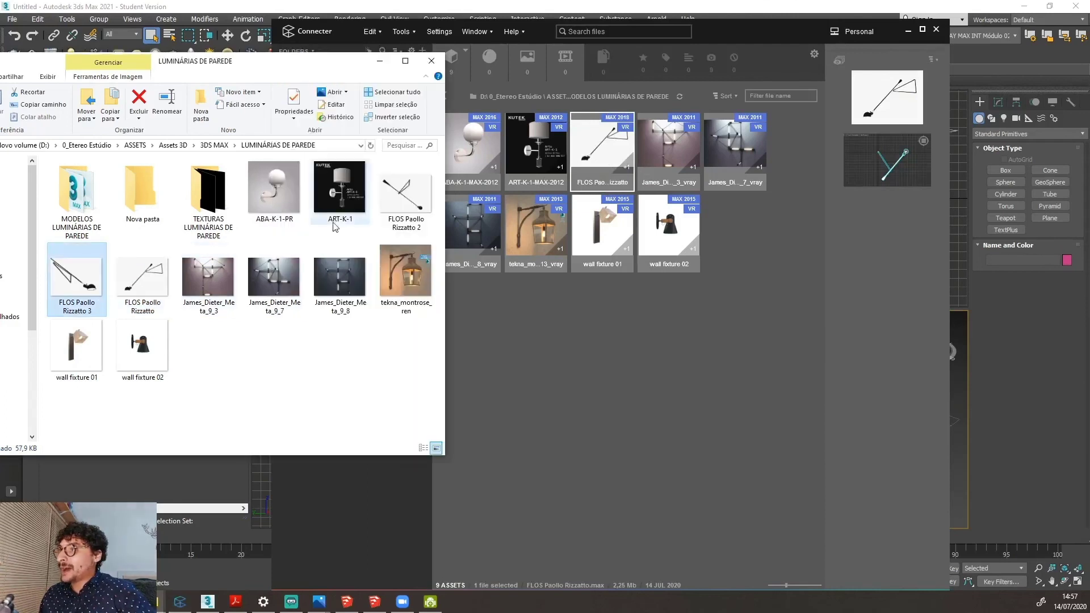
left_click(399, 215)
left_click_drag(399, 215, 593, 165)
left_click(89, 279)
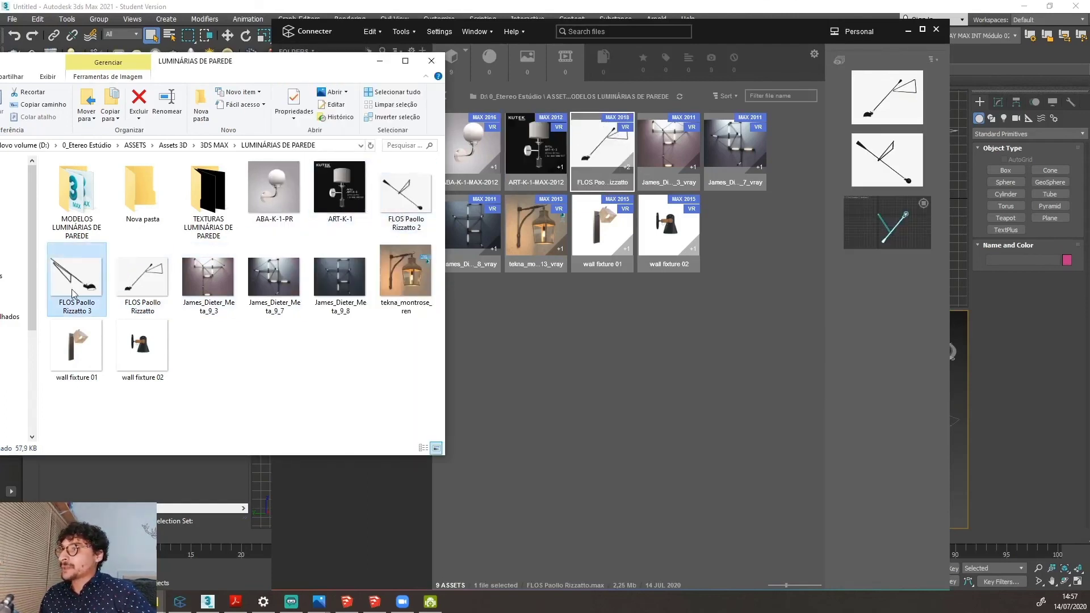
left_click_drag(73, 294, 592, 164)
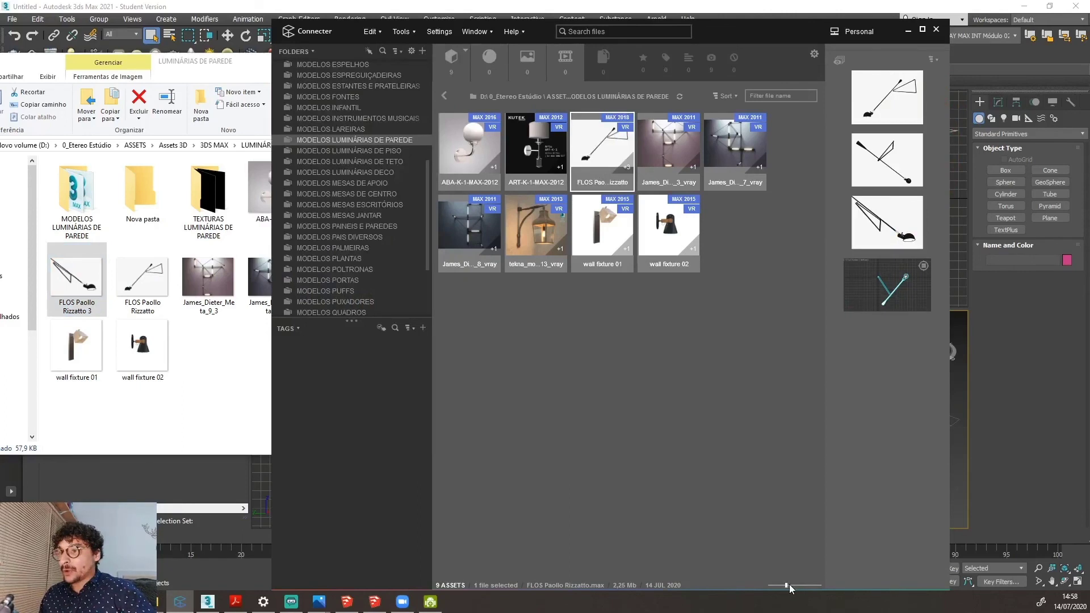
Enlarge the asset thumbnails in Connecter and widen the preview area showing the FLOS lamp's images.
left_click_drag(789, 584, 816, 587)
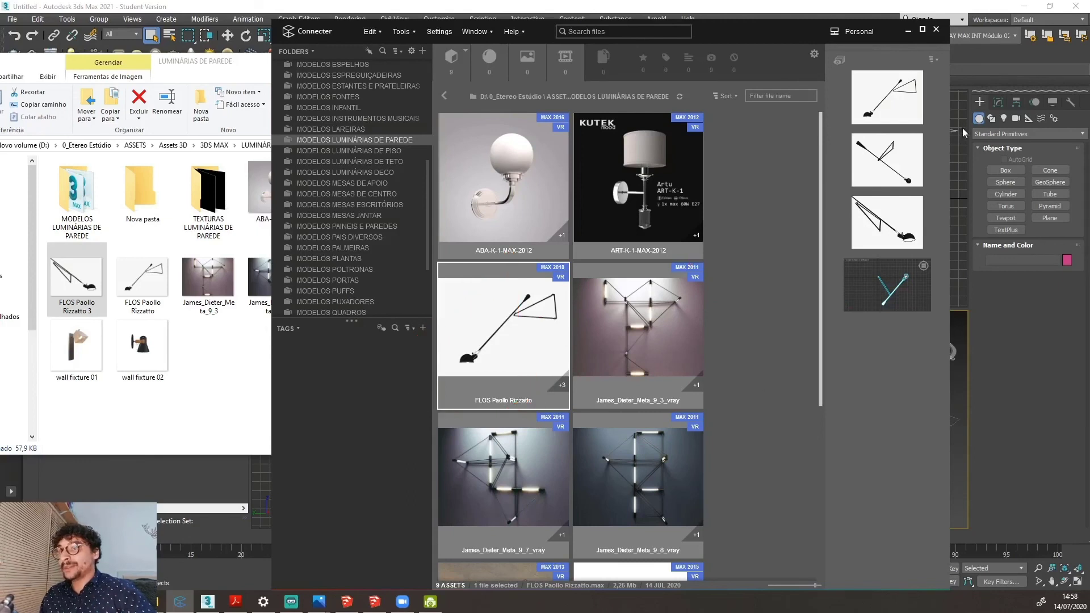
left_click_drag(822, 129, 806, 218)
scroll(675, 250, "up", 3)
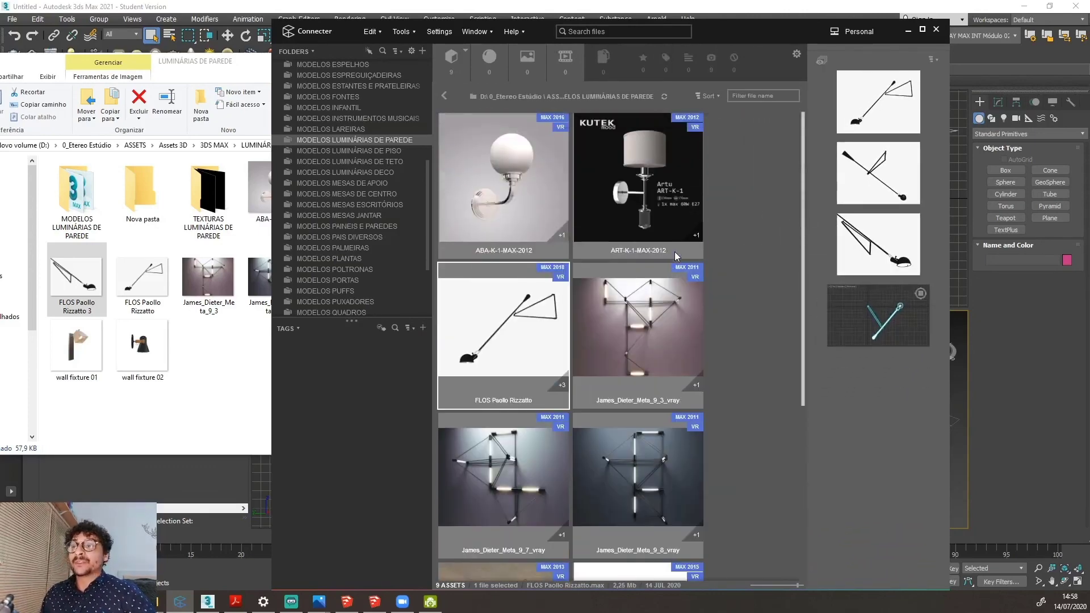